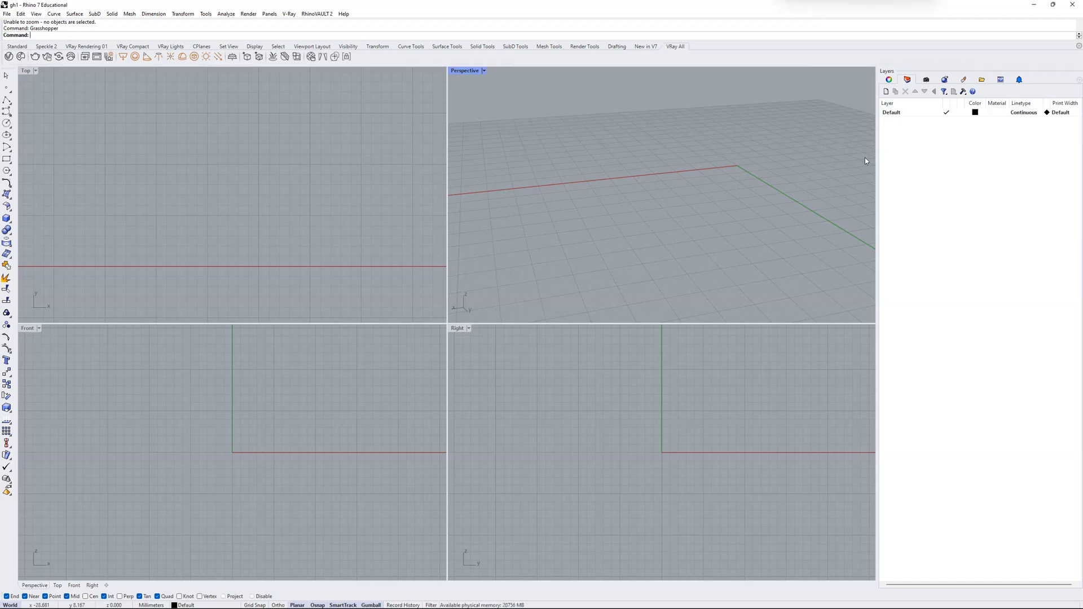
- Narrow the tool sidebar to one column and slim the layers panel, and look over the viewport properties
left_click_drag(910, 153, 914, 154)
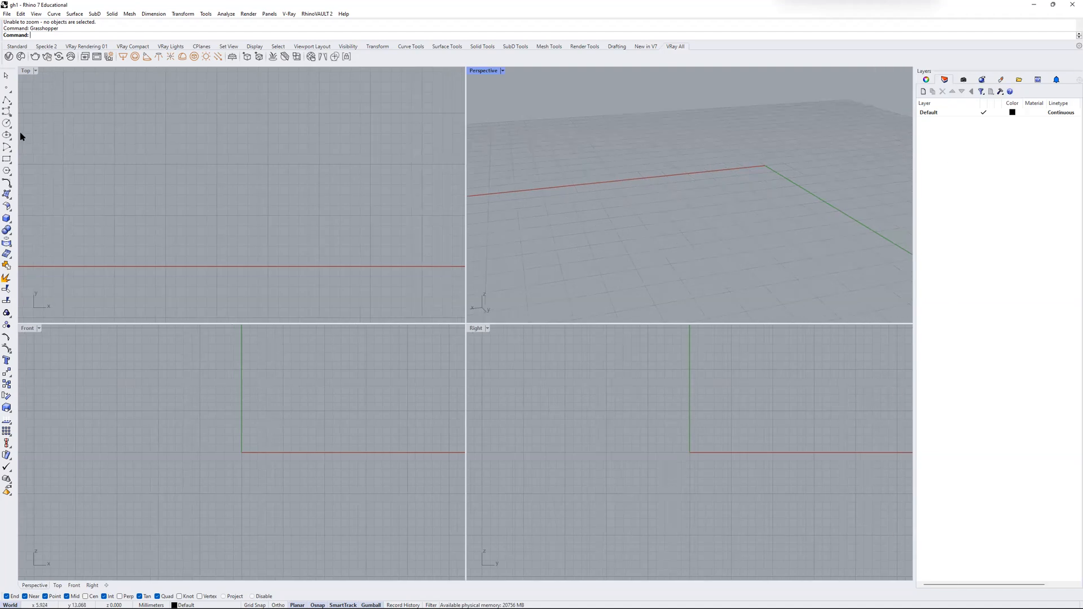
left_click_drag(20, 133, 32, 87)
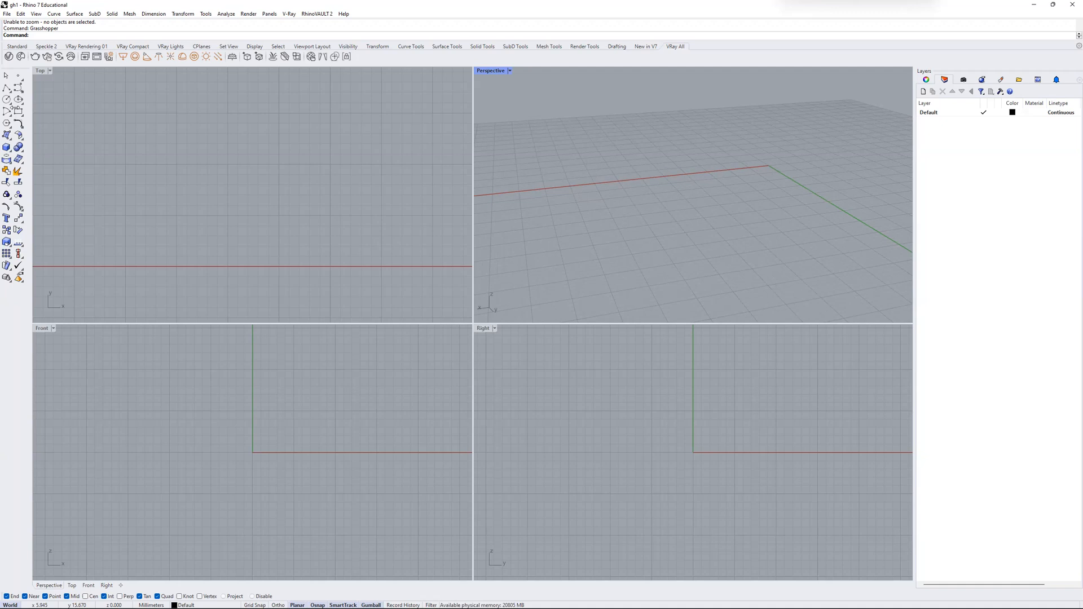
left_click_drag(29, 169, 13, 170)
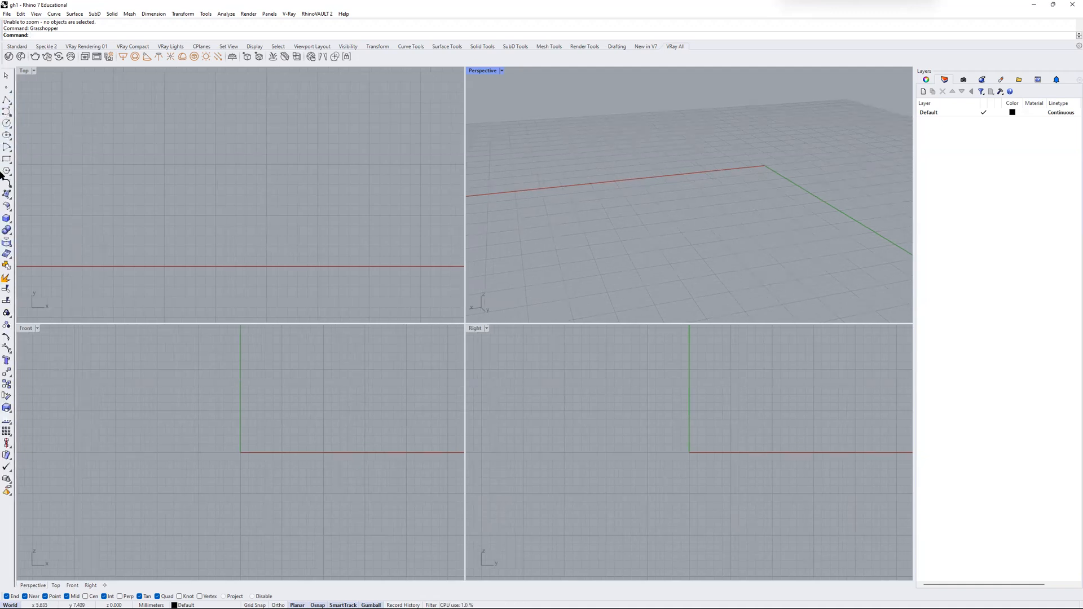
mouse_move(915, 153)
left_mouse_down()
mouse_move(953, 151)
mouse_move(926, 151)
left_mouse_up()
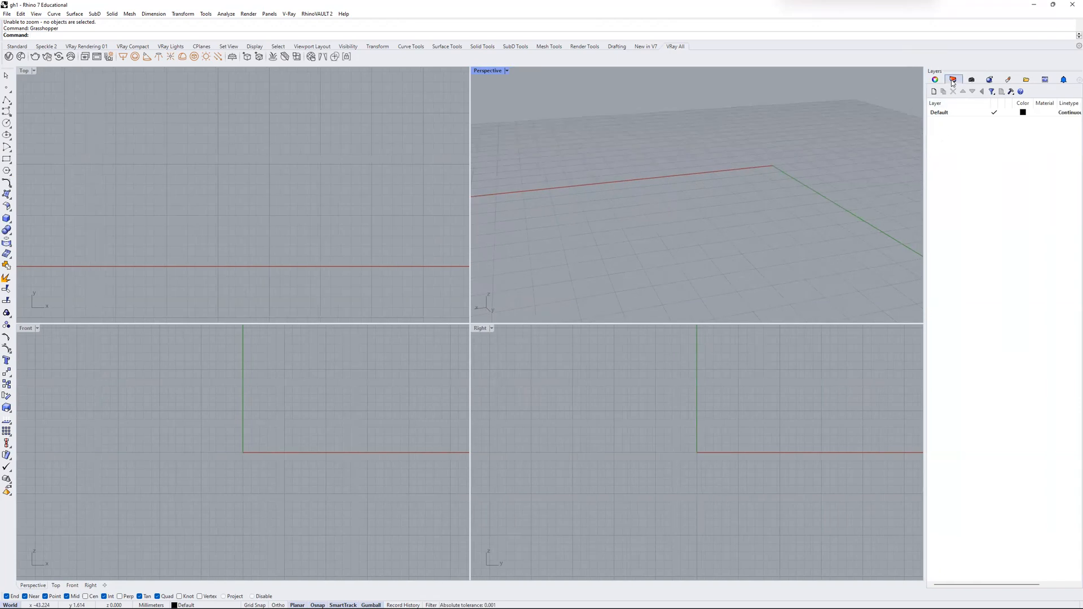
left_click(935, 81)
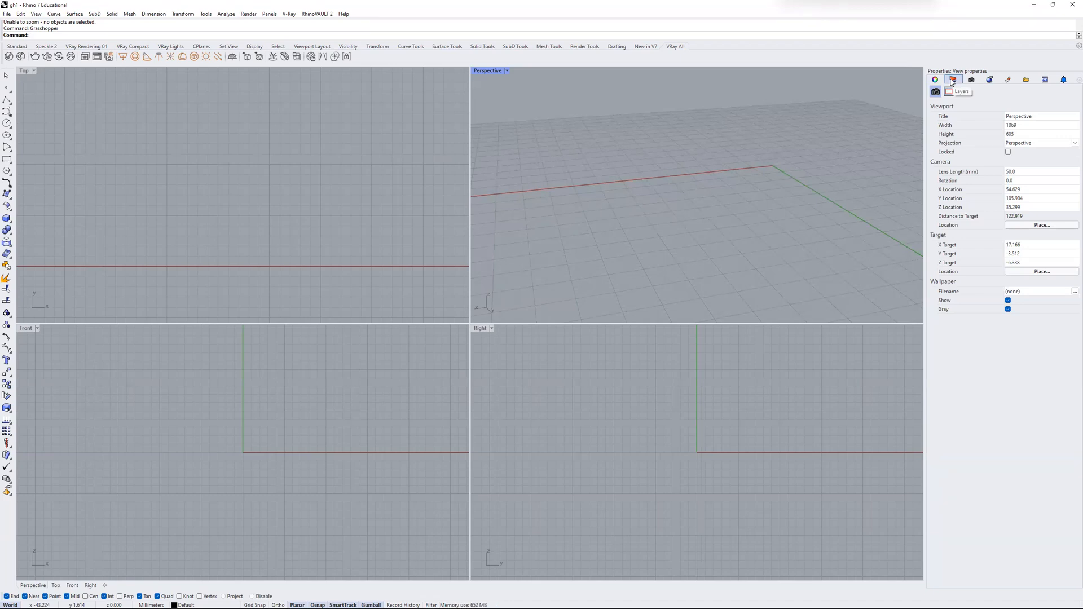
left_click(953, 80)
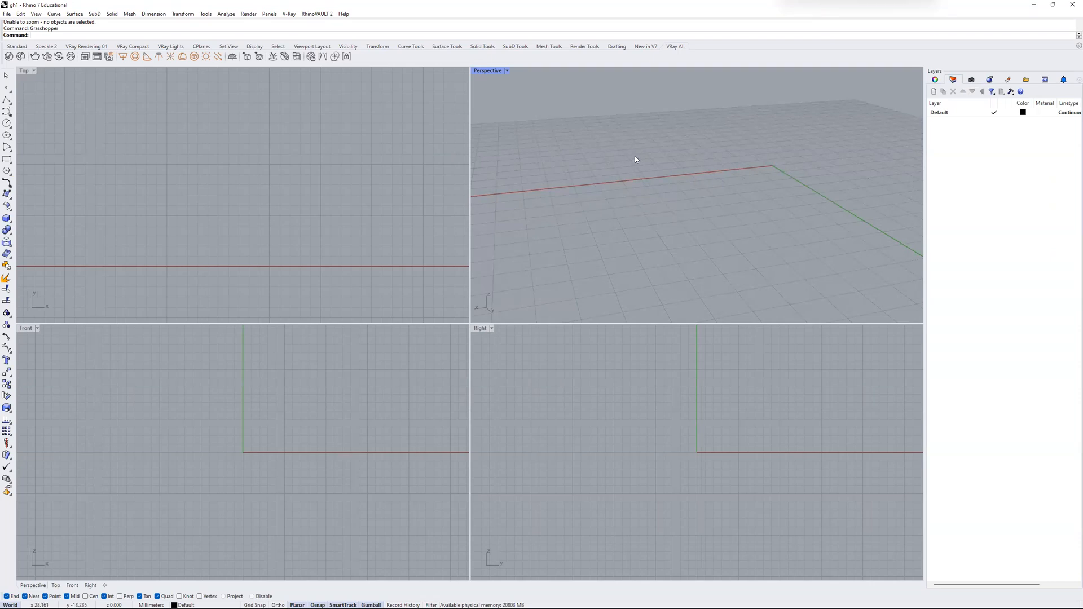
- Maximize the Perspective, Top and Right viewports in turn and restore the four-viewport layout
double_click(490, 71)
double_click(32, 71)
double_click(481, 330)
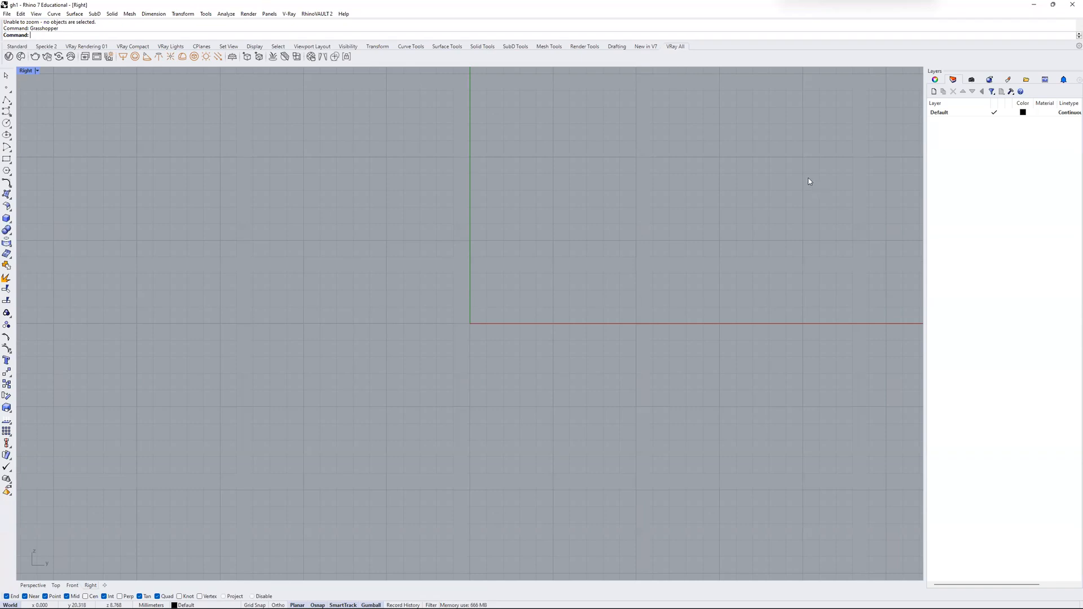
double_click(29, 70)
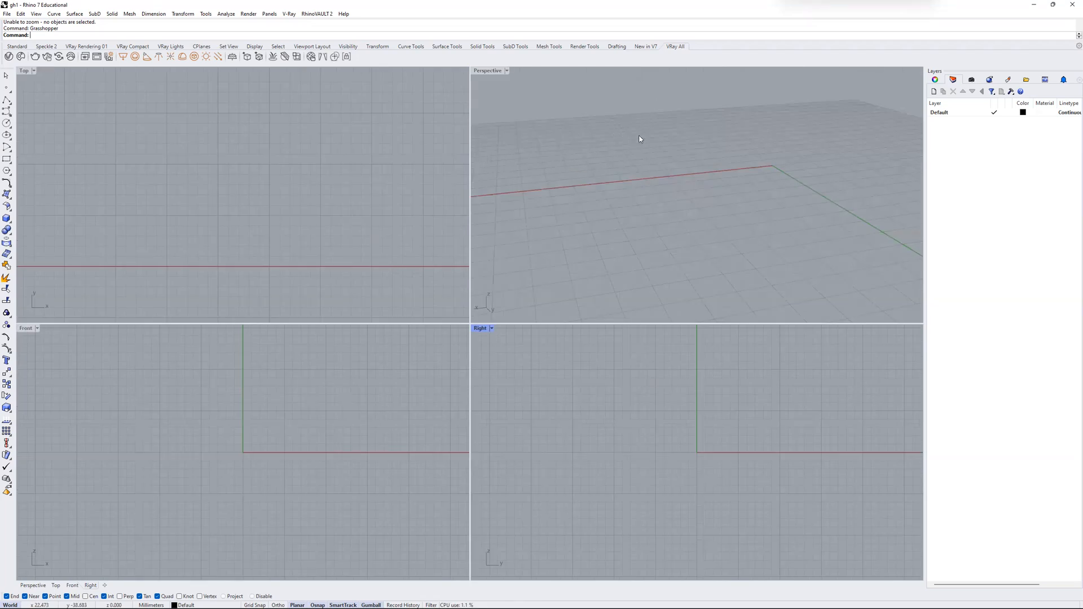
- Make the Perspective, Right, Front and Top viewports active in turn, ending with Perspective
left_click(486, 74)
left_click(488, 335)
left_click(113, 350)
left_click(29, 74)
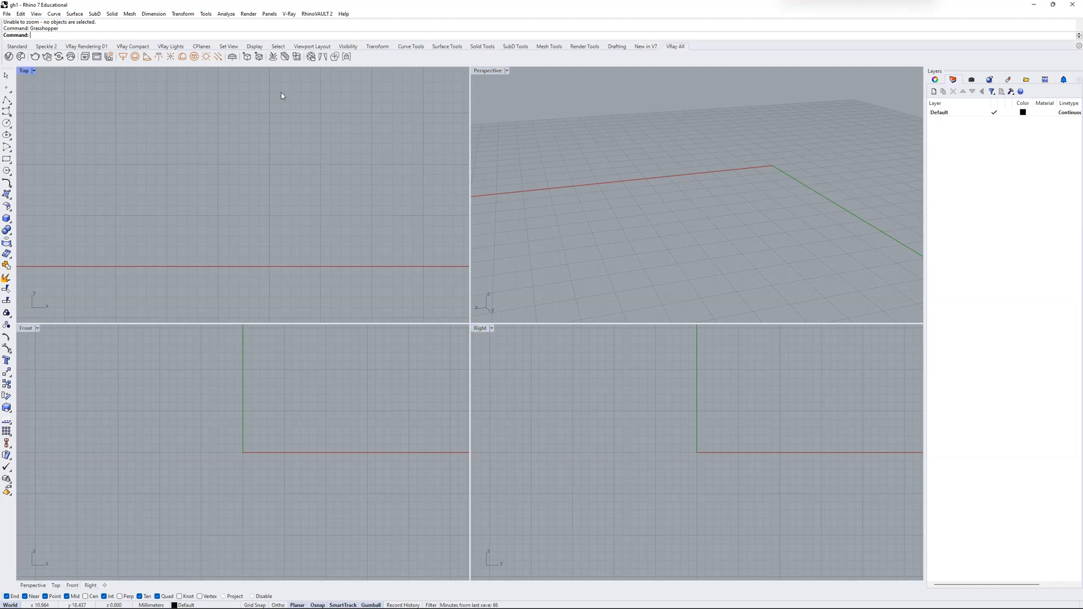
left_click(488, 74)
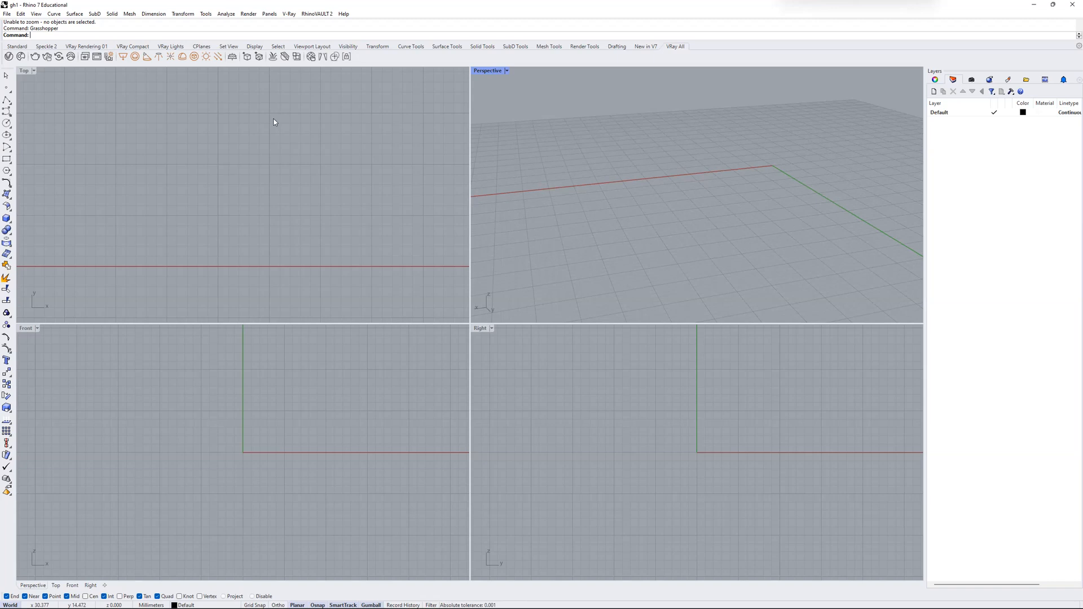
- Draw a long thin box near the red axis in the maximized Perspective viewport, move it slightly and select it
double_click(486, 71)
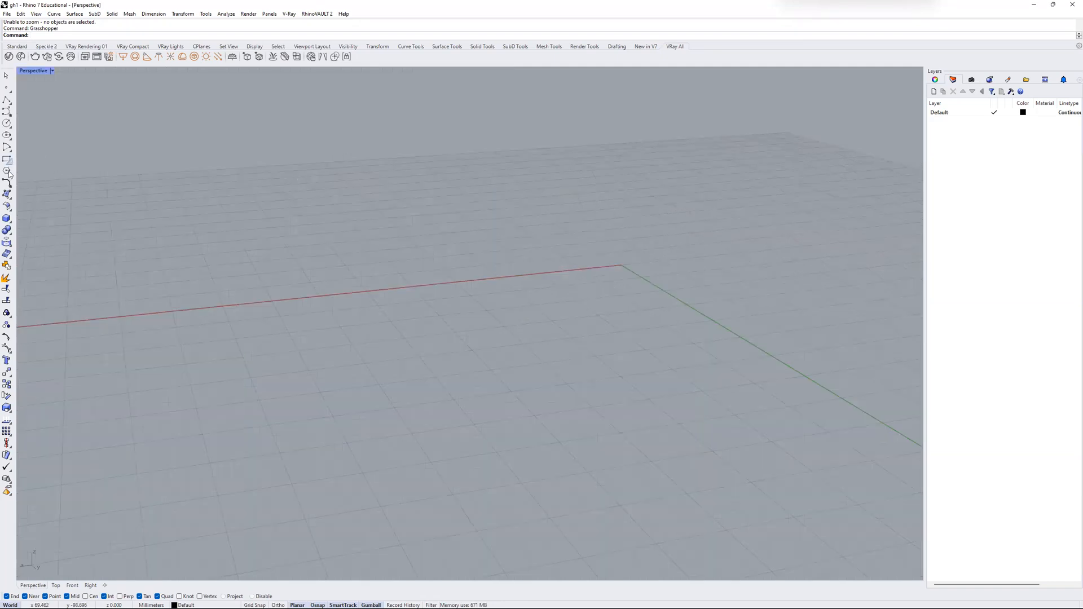
left_click(8, 208)
left_click(353, 285)
left_click(374, 310)
left_click(380, 286)
left_click(379, 286)
left_click_drag(351, 303, 359, 269)
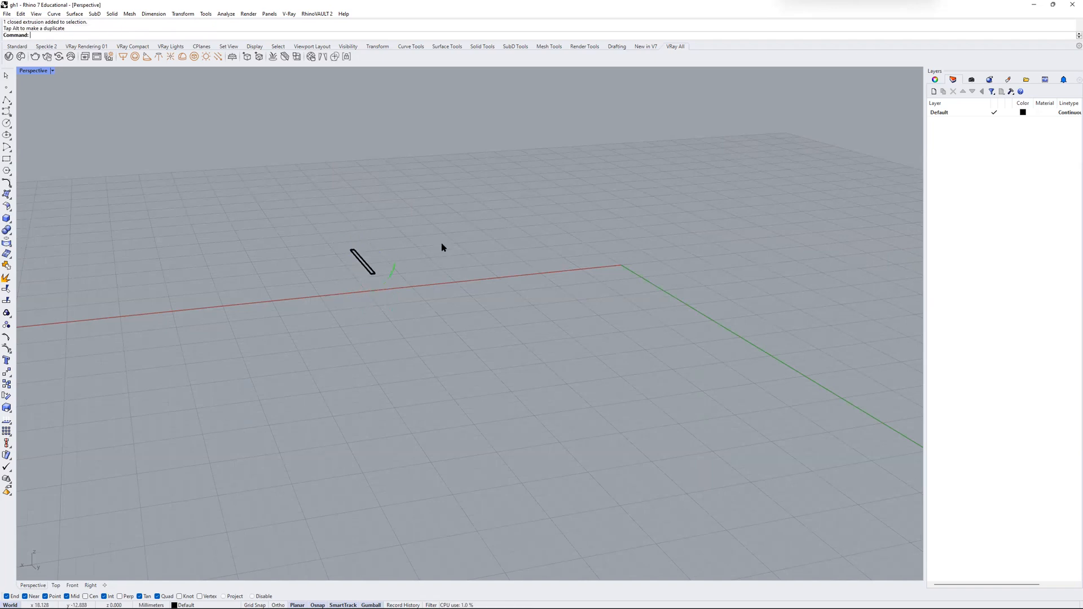
right_click_drag(625, 237, 588, 215)
scroll(566, 213, "down", 3)
left_click_drag(562, 212, 406, 279)
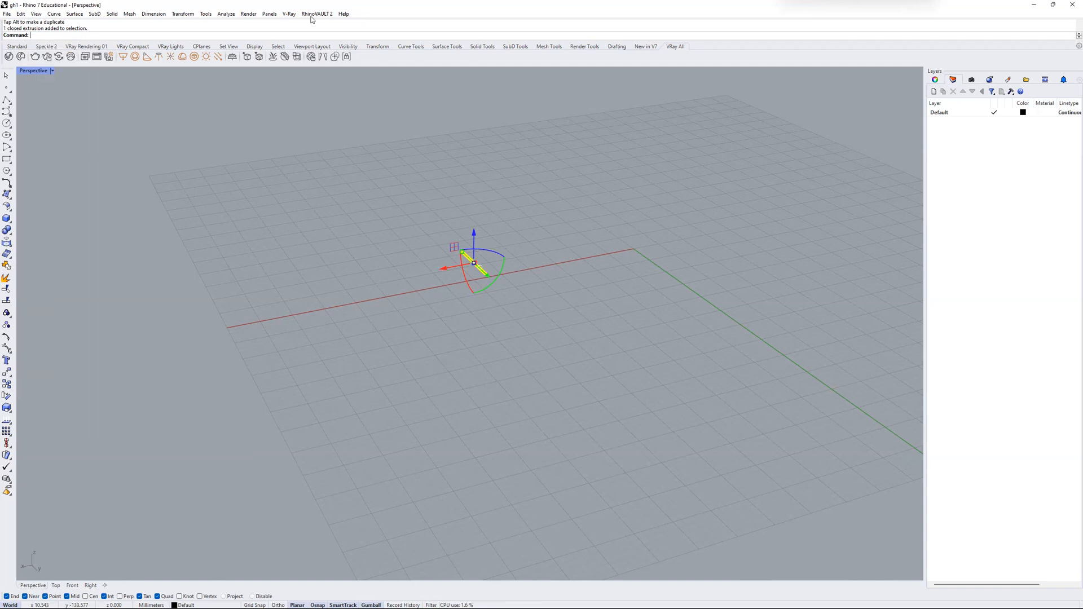
- Set the middle mouse button option to pop up the default.Popup toolbar and try that toolbar in the viewport
type("DocumentProperties")
key("Return")
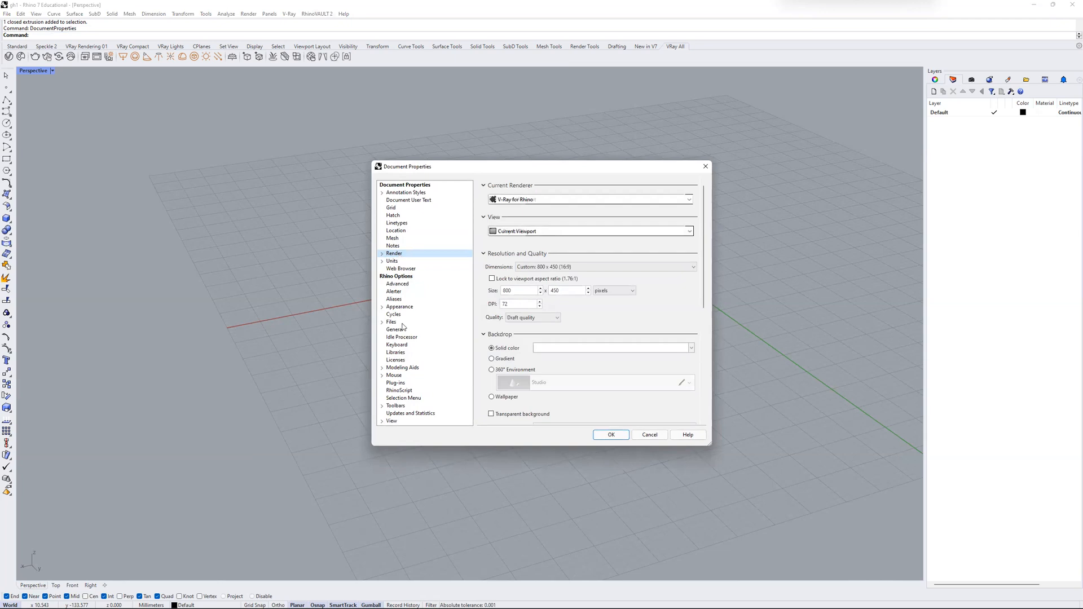
left_click(394, 375)
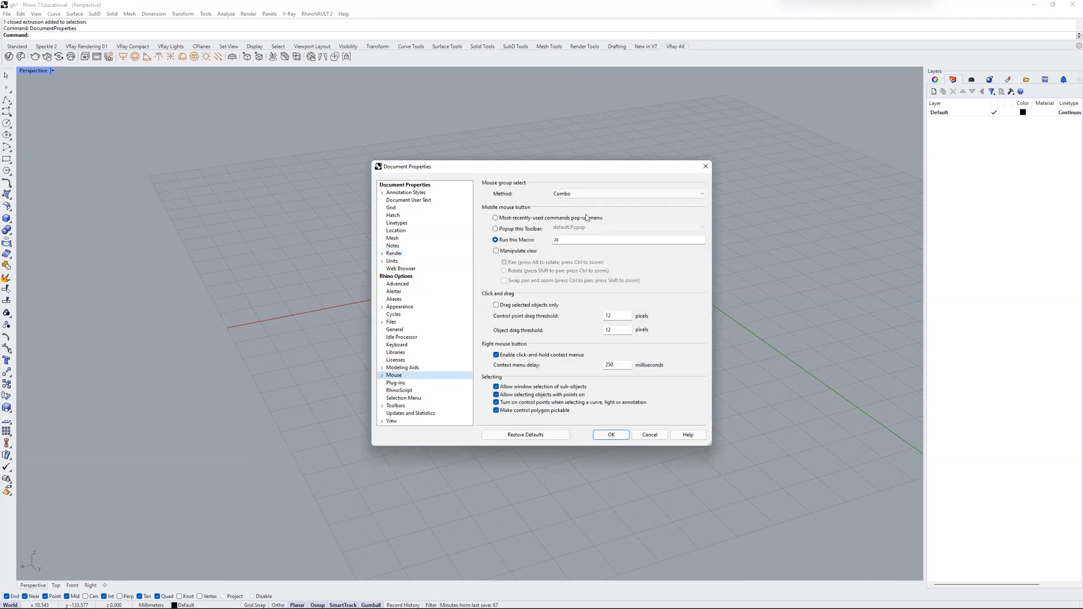
left_click(515, 230)
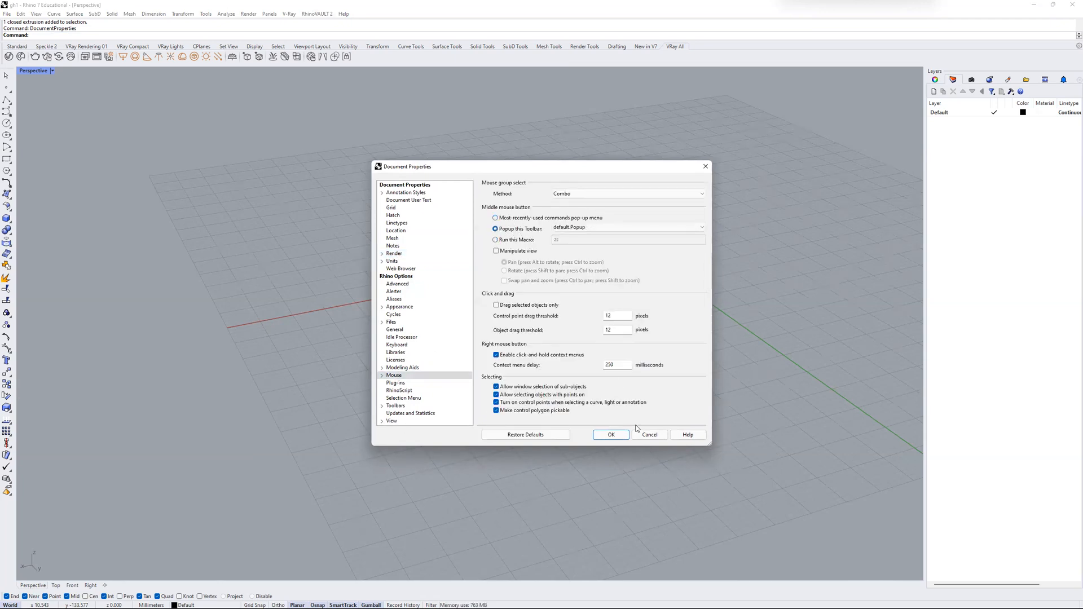
left_click(611, 434)
middle_click(556, 262)
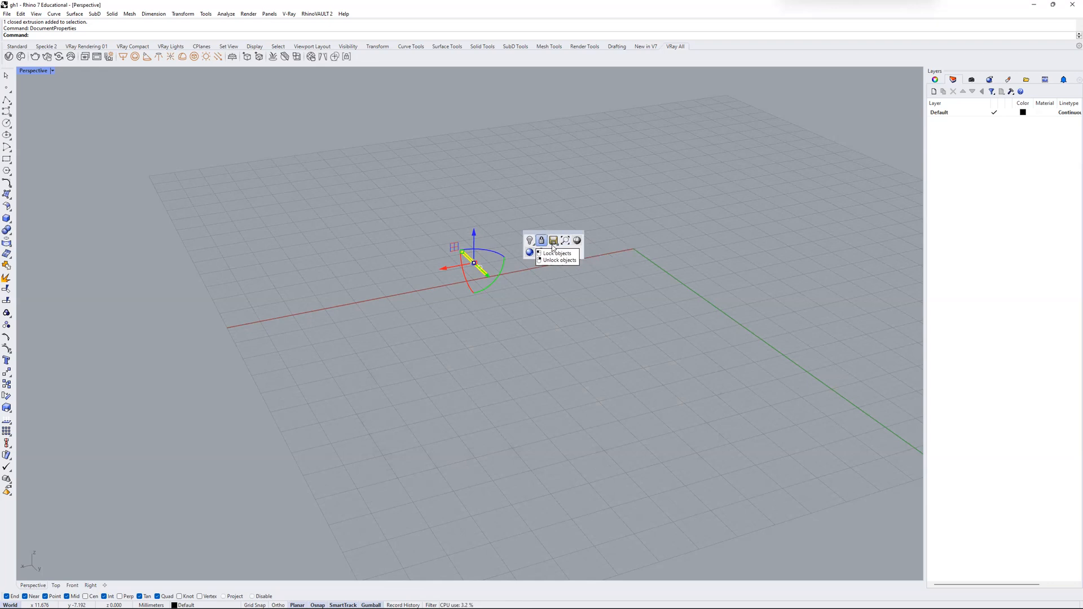
left_click(564, 228)
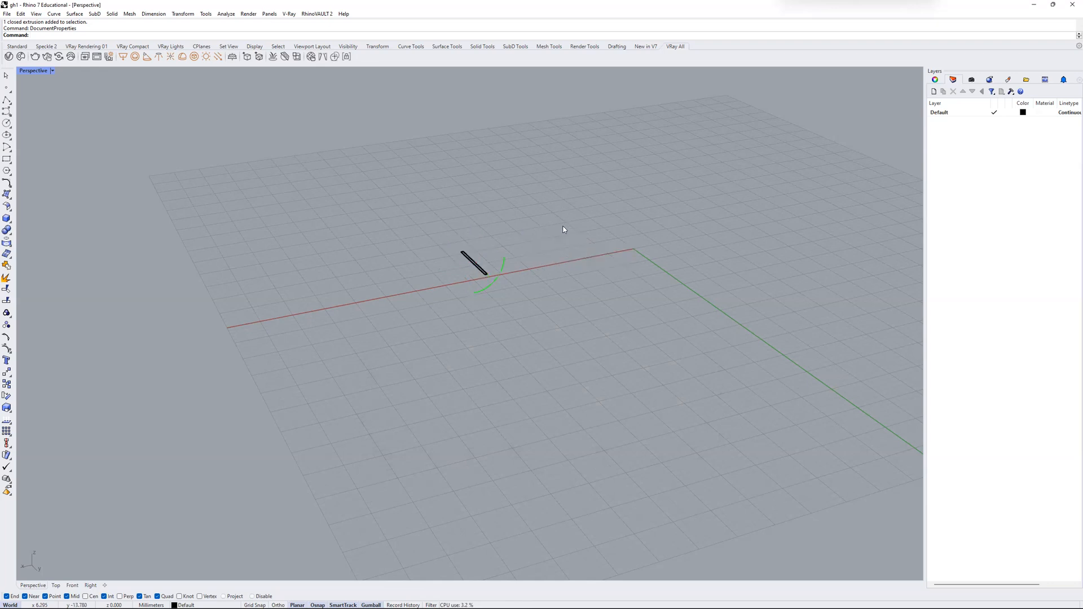
- Set the middle mouse button option in the document properties to run its macro
key("Return")
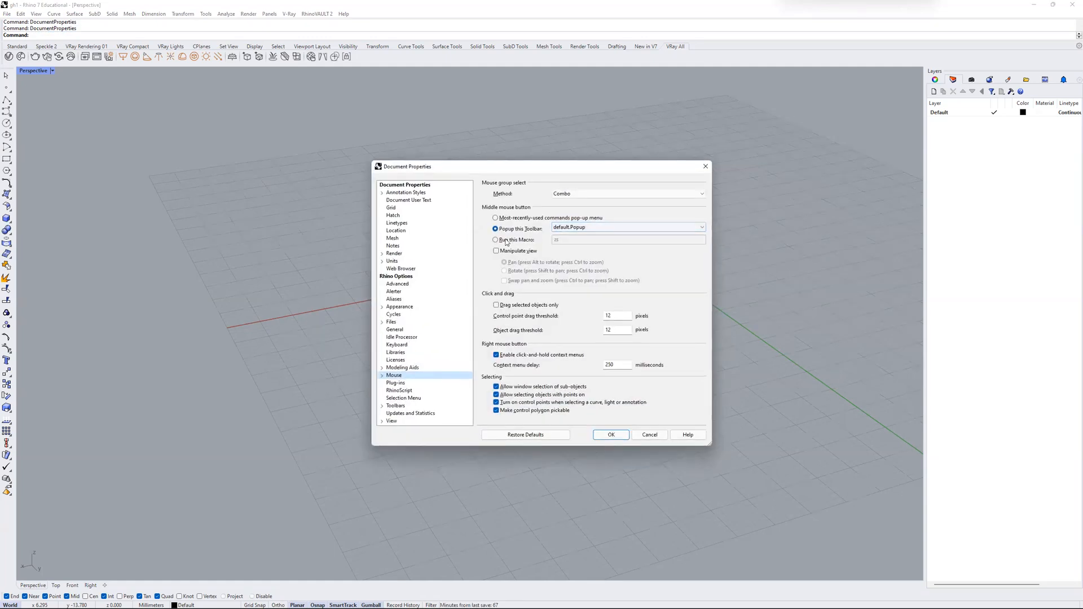
left_click(506, 243)
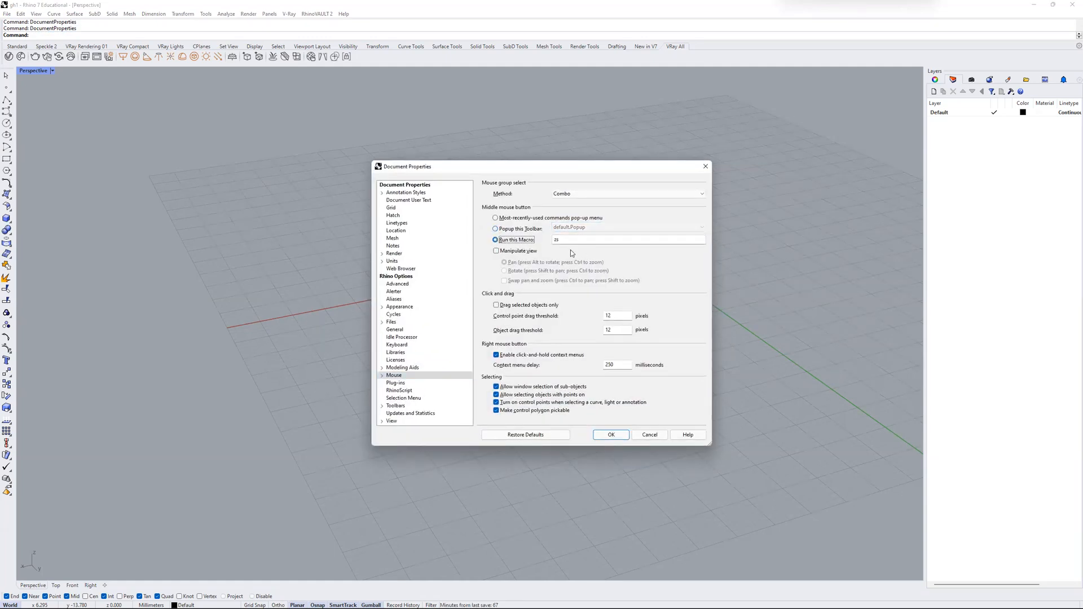
double_click(557, 236)
left_click(611, 435)
- Select the thin box and zoom the Perspective view to it with the macro
left_click(474, 264)
type("Align")
middle_click(596, 258)
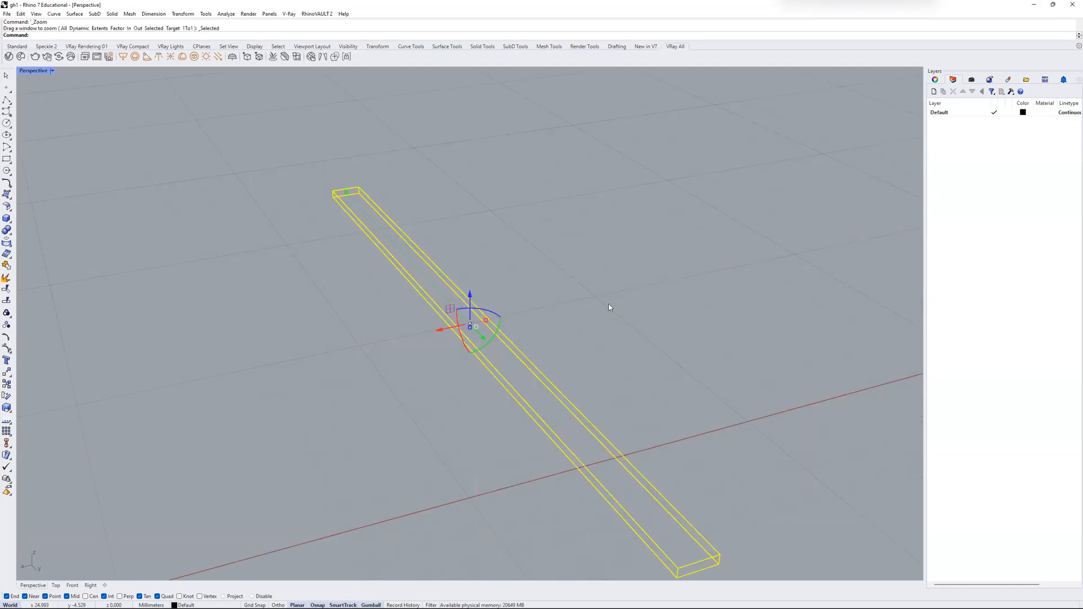
scroll(585, 305, "down", 4)
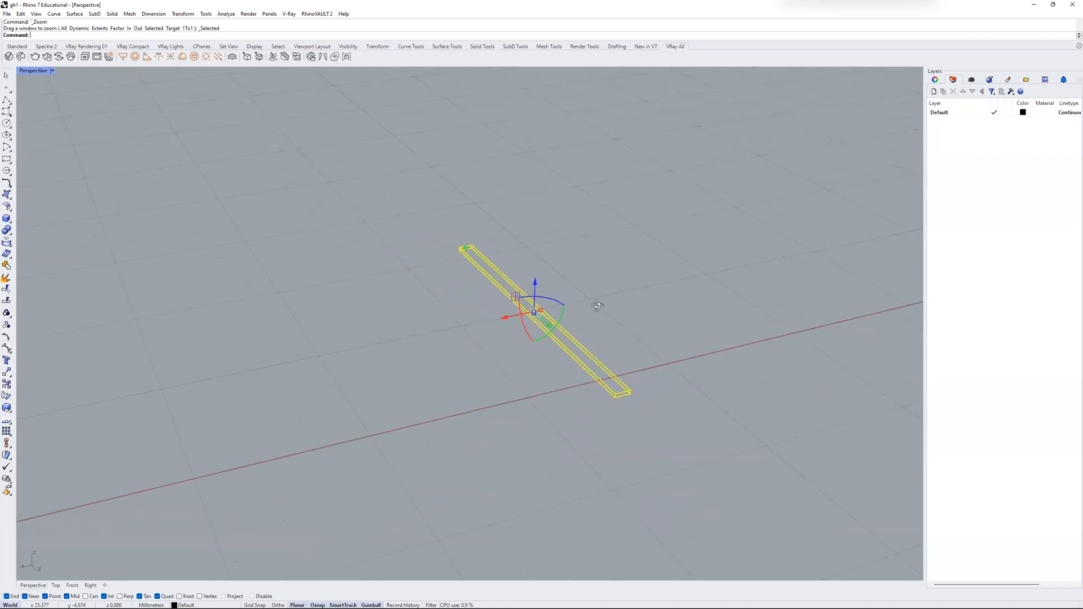
- Place a copy of the thin box far outside the grid and zoom to the selected copy
right_click_drag(612, 287, 133, 307)
left_click_drag(133, 307, 709, 275)
left_click(402, 276)
left_click_drag(179, 253, 35, 373)
type("zs")
key("space")
right_click_drag(480, 290, 606, 243)
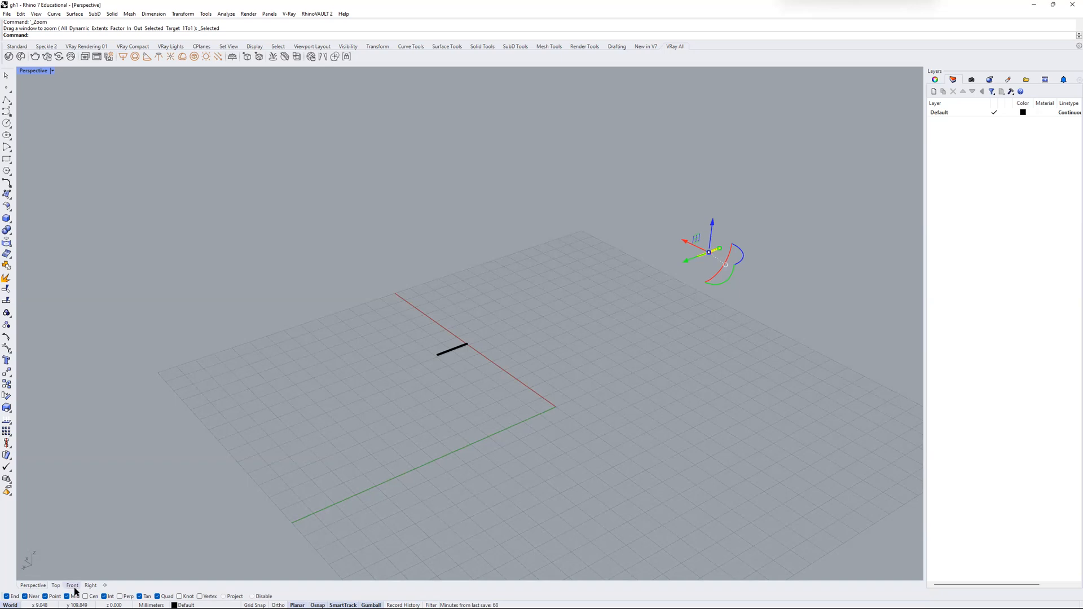
- Open Grasshopper and move its window so that the Perspective viewport is visible beside it
left_click(642, 344)
left_click_drag(759, 217, 669, 281)
type("Grasshopper")
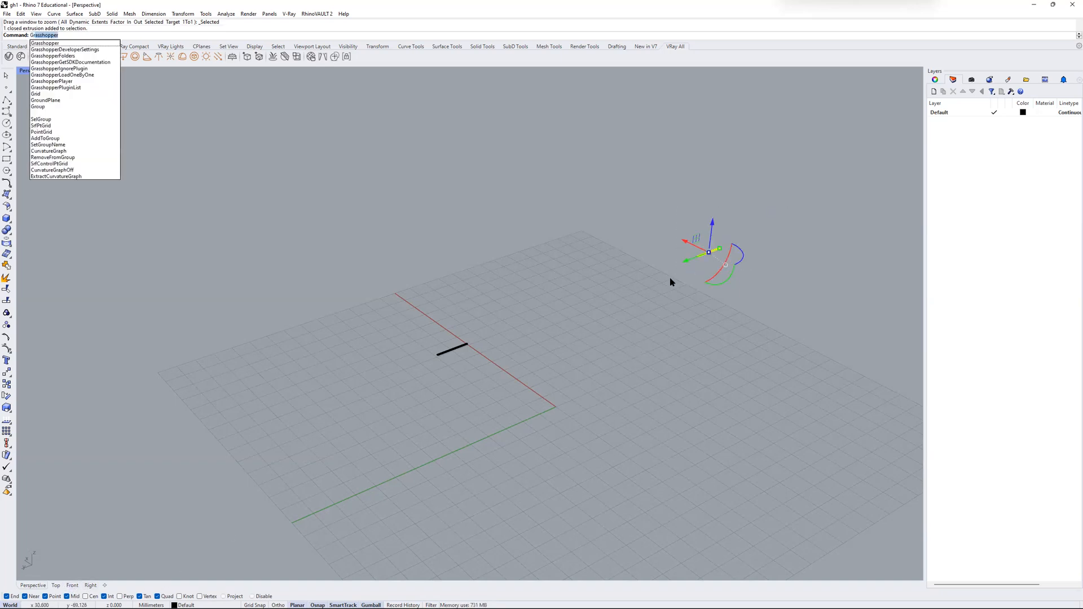
key("Return")
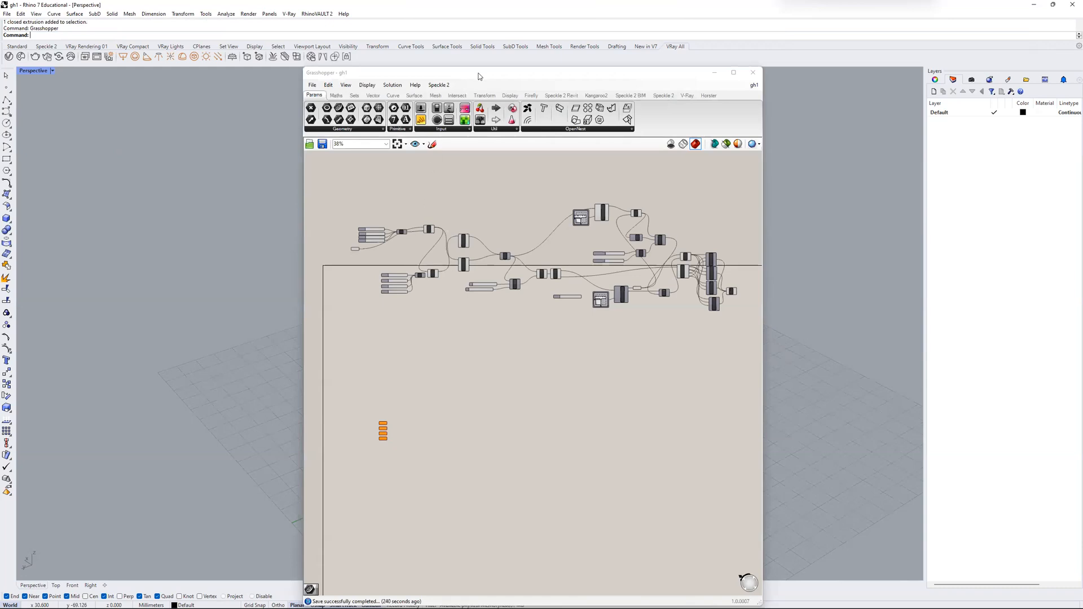
left_click_drag(476, 72, 807, 96)
right_click_drag(528, 426, 503, 334, "shift")
right_click_drag(350, 282, 468, 299)
scroll(508, 321, "up", 4)
left_click_drag(810, 96, 770, 86)
- Delete the thin test boxes and zoom in on the Grasshopper preview of the wall
right_click_drag(1027, 224, 976, 227)
scroll(961, 223, "down", 1)
left_click_drag(992, 204, 631, 336)
left_click(713, 336)
right_click_drag(367, 284, 376, 309, "shift")
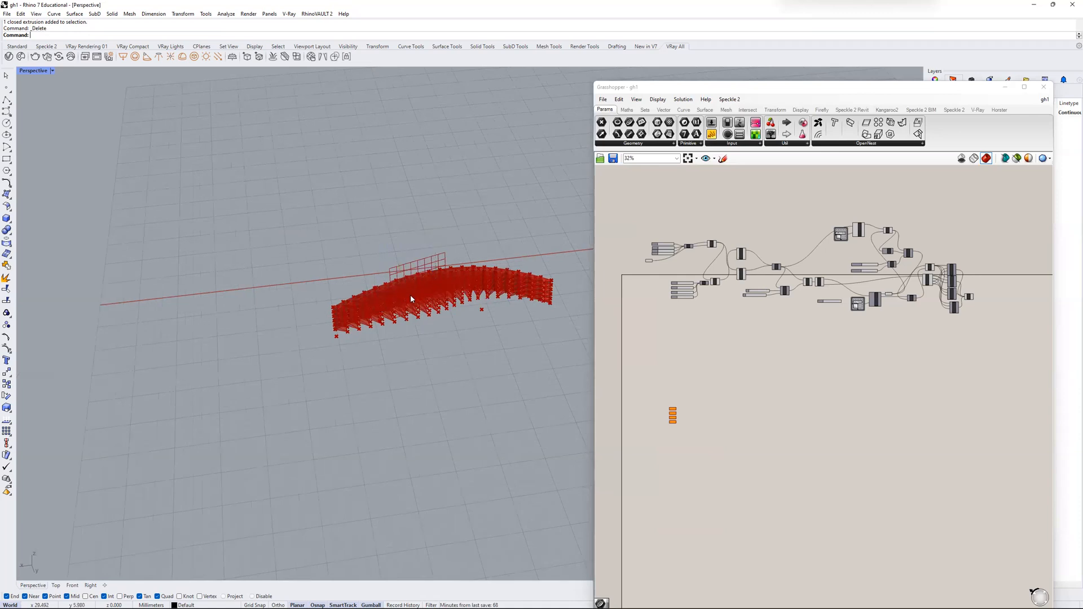
scroll(411, 299, "up", 6)
right_click_drag(337, 289, 363, 260)
scroll(363, 260, "up", 3)
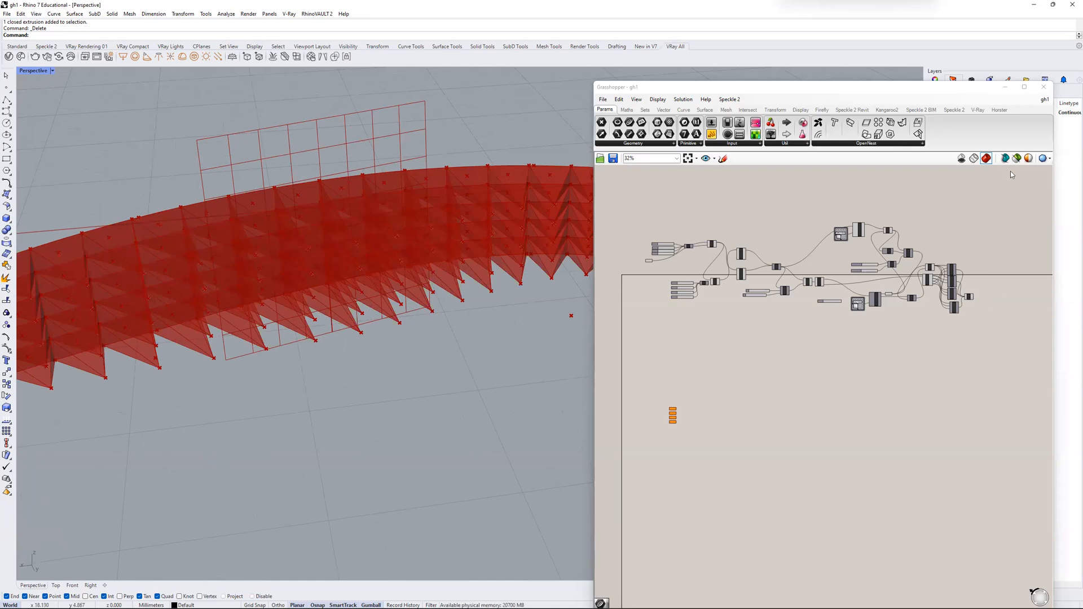
- Hide the preview of all Grasshopper components and show only the final component's preview
key("ctrl+a")
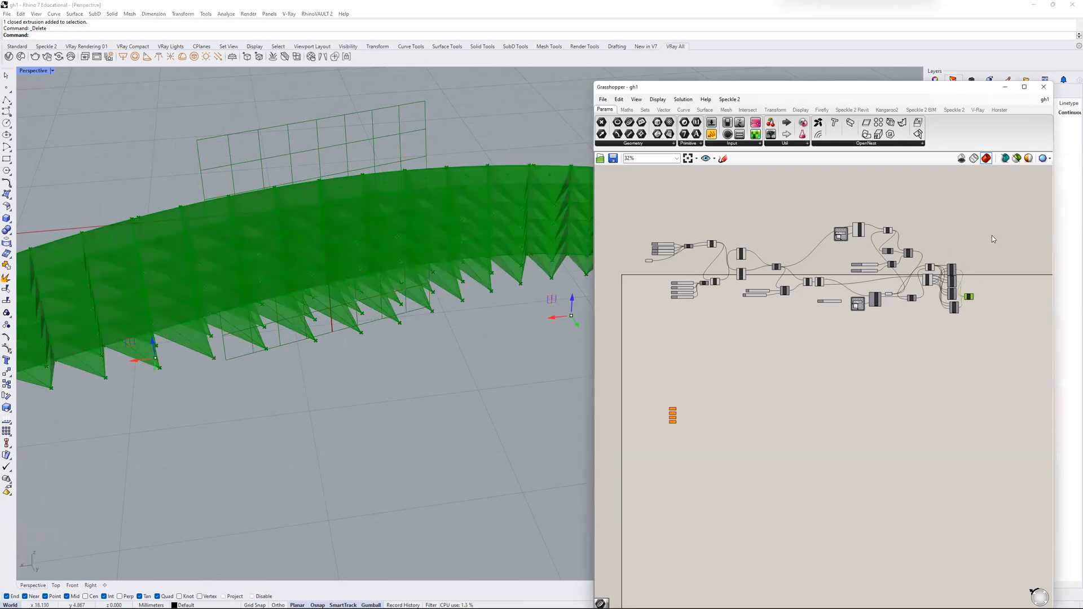
key("space")
left_click(1016, 211)
left_click(992, 290)
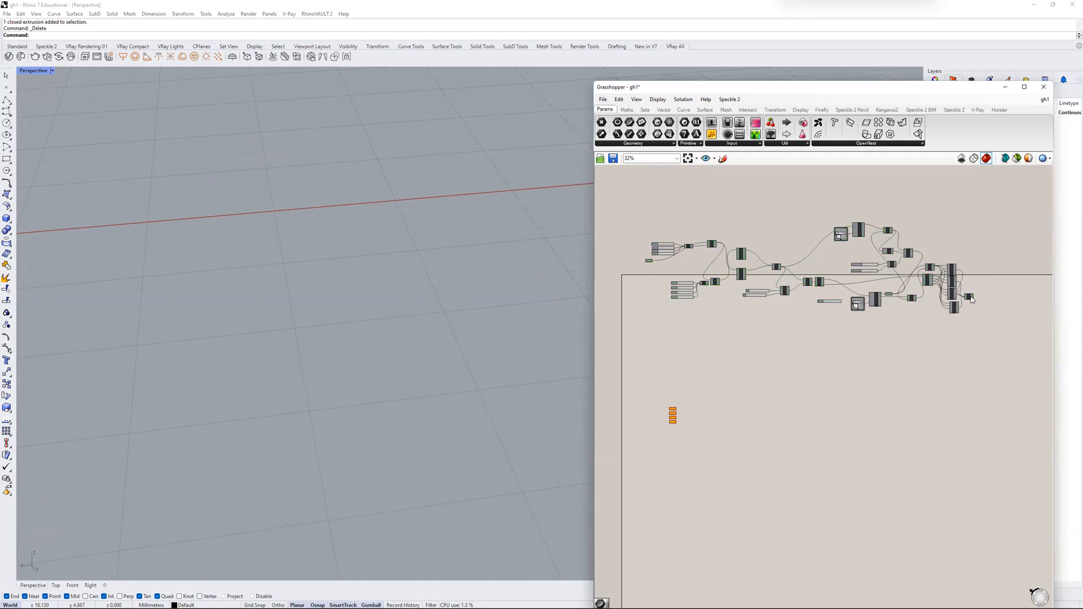
key("space")
- Set the Y slider feeding the U input of the Divide component to 1
right_click_drag(483, 266, 452, 293)
scroll(407, 232, "down", 8)
scroll(369, 195, "up", 4)
right_click_drag(370, 194, 486, 185)
scroll(348, 186, "up", 4)
scroll(687, 267, "up", 7)
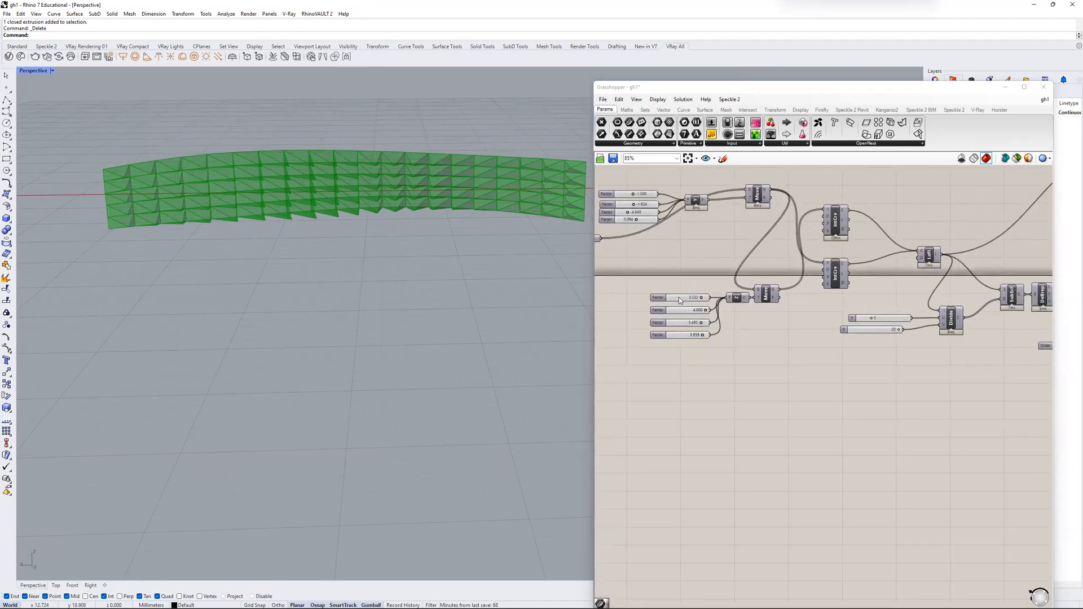
right_click_drag(688, 306, 675, 327)
scroll(801, 326, "down", 1)
right_click_drag(839, 344, 746, 340)
scroll(817, 340, "up", 3)
mouse_move(818, 340)
left_mouse_down()
mouse_move(860, 340)
mouse_move(800, 340)
left_mouse_up()
- Place a single point near the wall and zoom to it as the selected object
right_click_drag(380, 228, 395, 256)
left_click(7, 88)
left_click(359, 316)
left_click_drag(429, 266, 335, 352)
type("zs")
key("Return")
right_click_drag(336, 352, 465, 361)
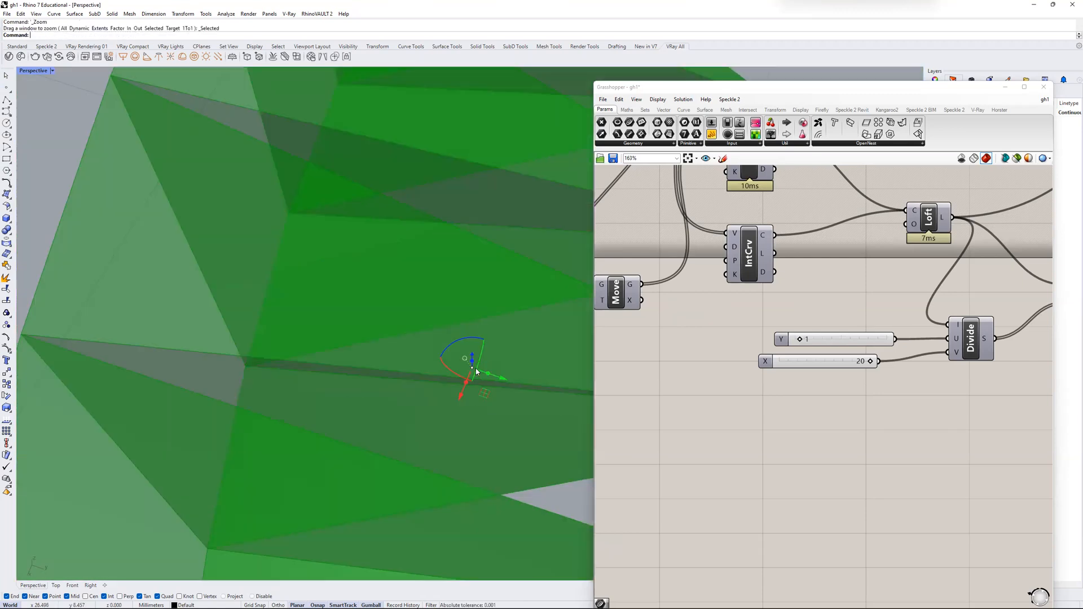
scroll(466, 350, "down", 8)
right_click_drag(380, 346, 274, 307)
scroll(388, 258, "down", 4)
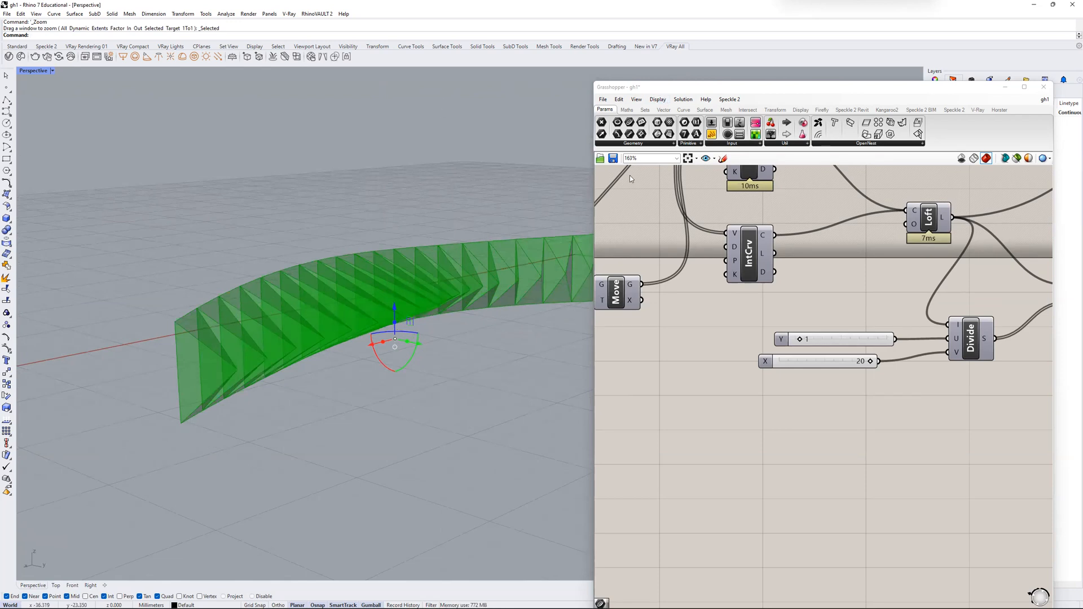
- Switch to the ARC180 (2) document in Google Docs and read the parametric wall assignment description
key("alt+Tab")
key("alt+Tab")
scroll(461, 194, "up", 2)
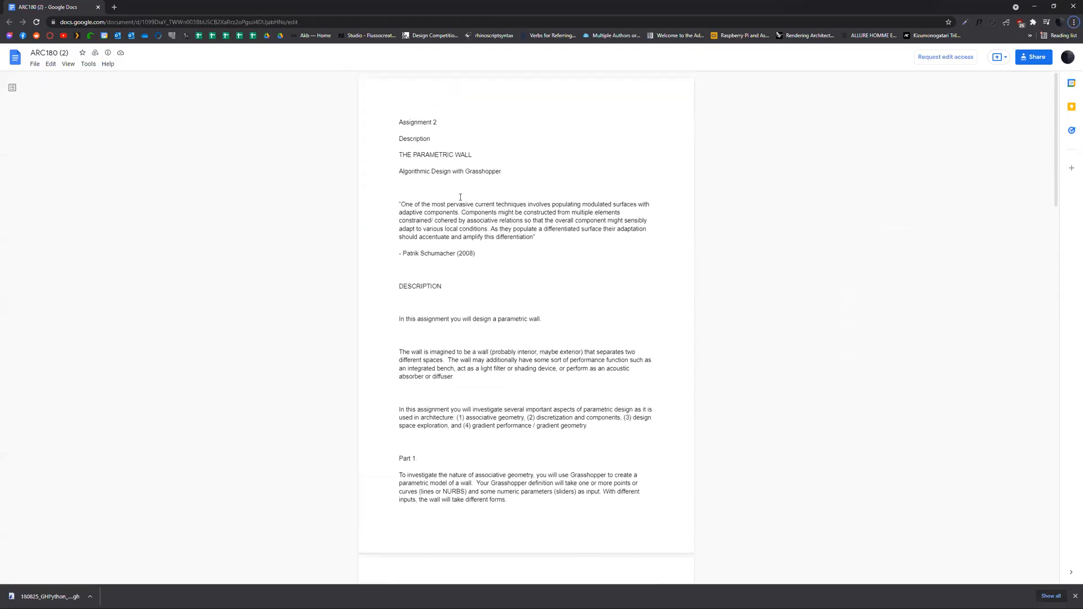
scroll(437, 167, "up", 3, "ctrl")
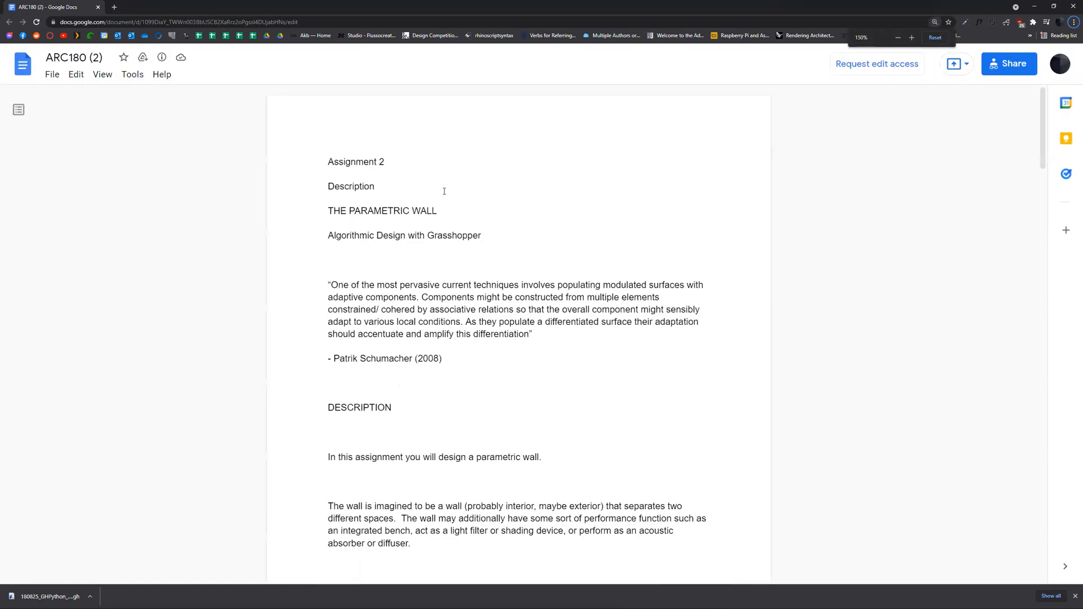
scroll(443, 194, "down", 4)
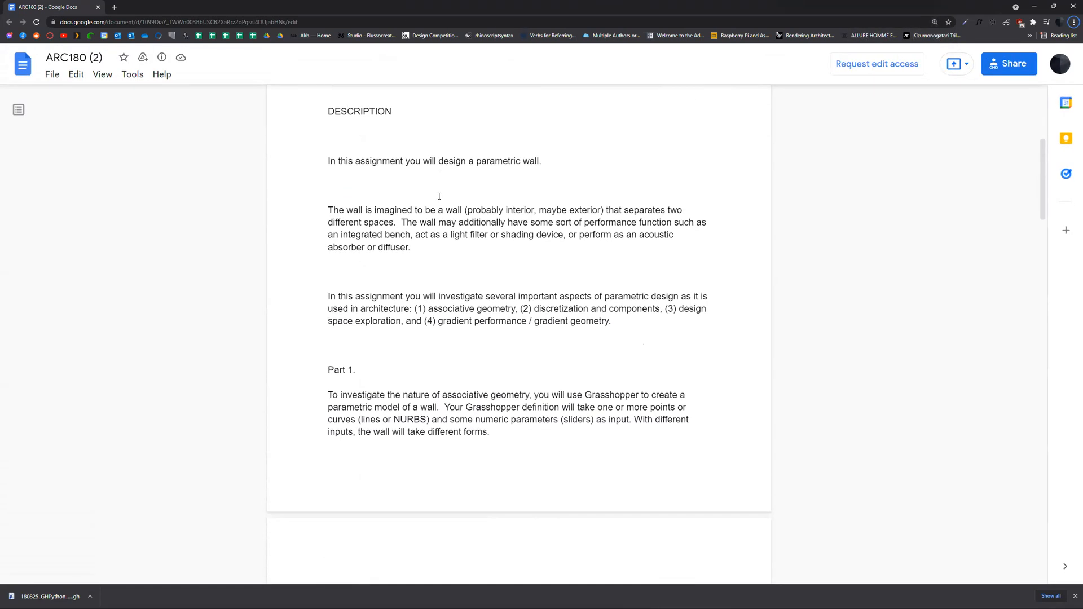
- Read the Part 1 brief on associative geometry in the assignment document
scroll(435, 198, "down", 2)
scroll(453, 310, "down", 1)
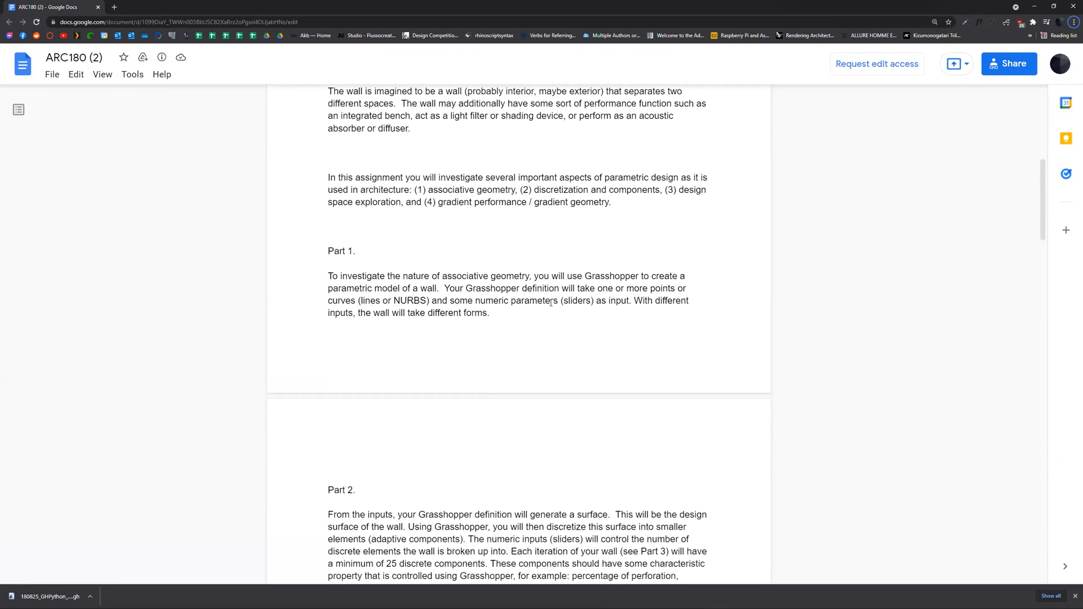
scroll(402, 265, "down", 2)
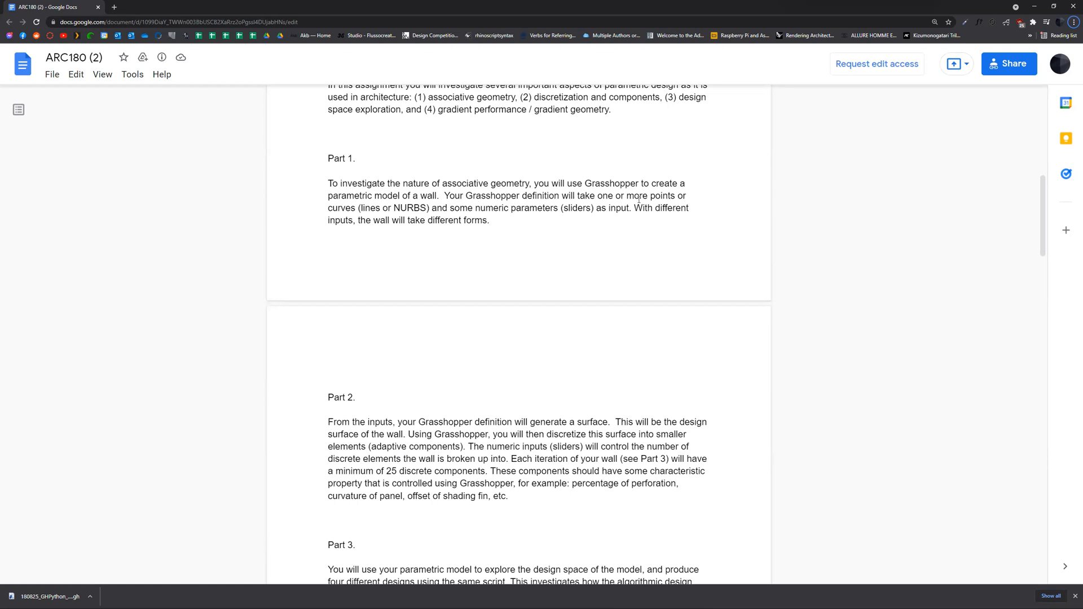
- Switch to Rhino and Grasshopper, turn on previewing of selected components only, and inspect the Pt component's points
key("alt+Tab")
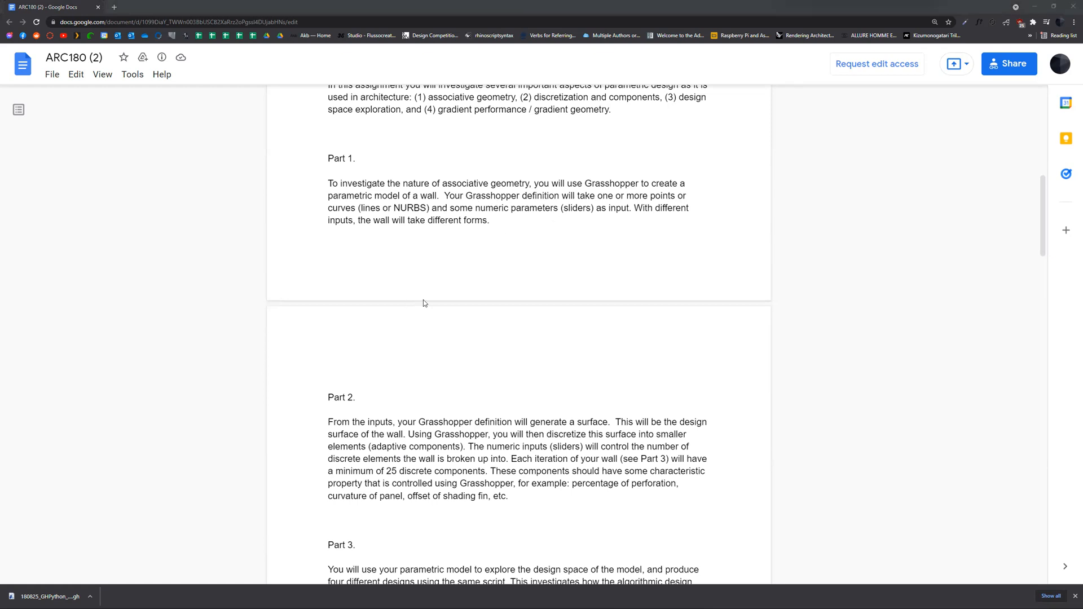
scroll(683, 267, "down", 5)
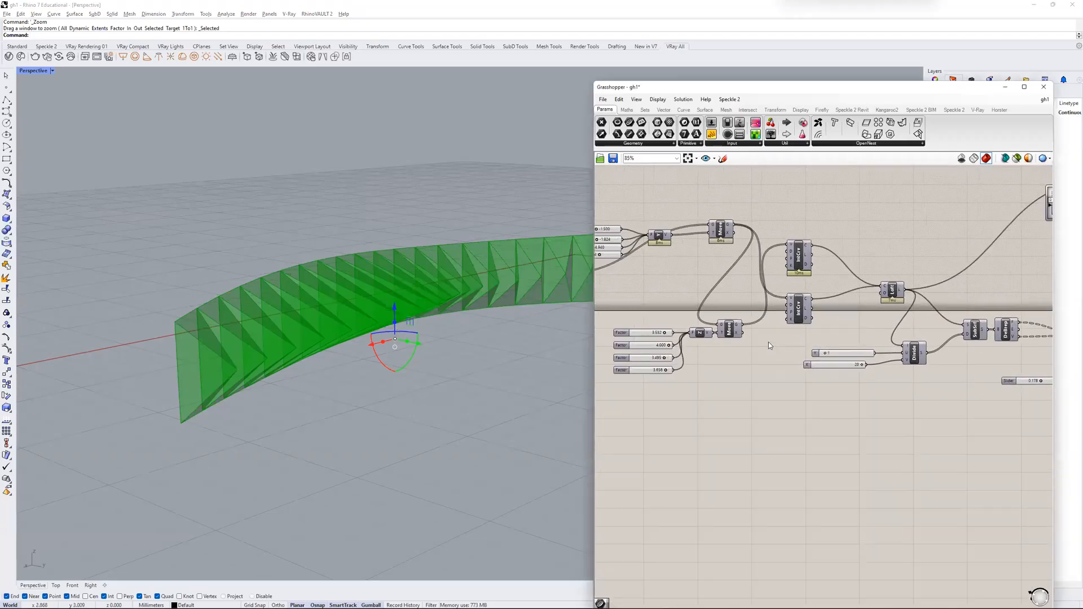
right_click_drag(551, 343, 480, 282)
scroll(685, 253, "up", 4)
scroll(704, 235, "up", 3)
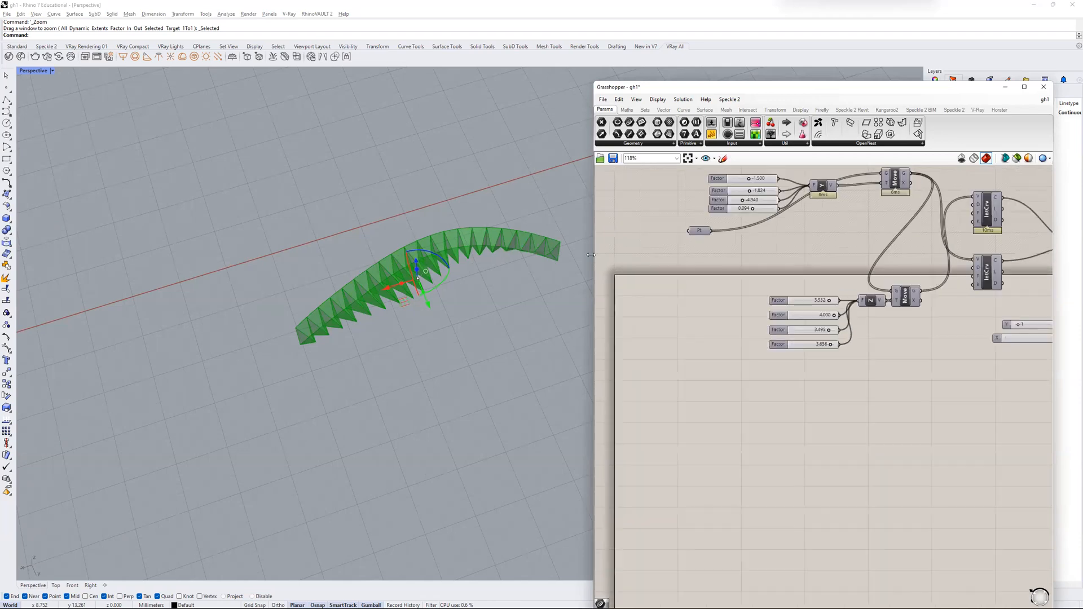
left_click(700, 231)
left_click(1017, 158)
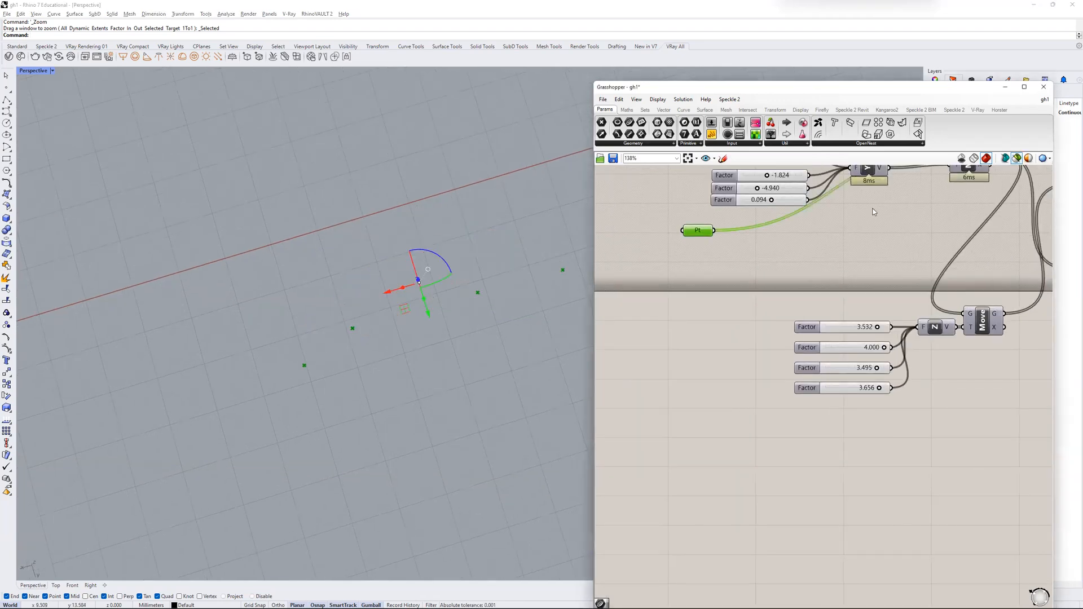
right_click_drag(473, 260, 609, 318, "shift")
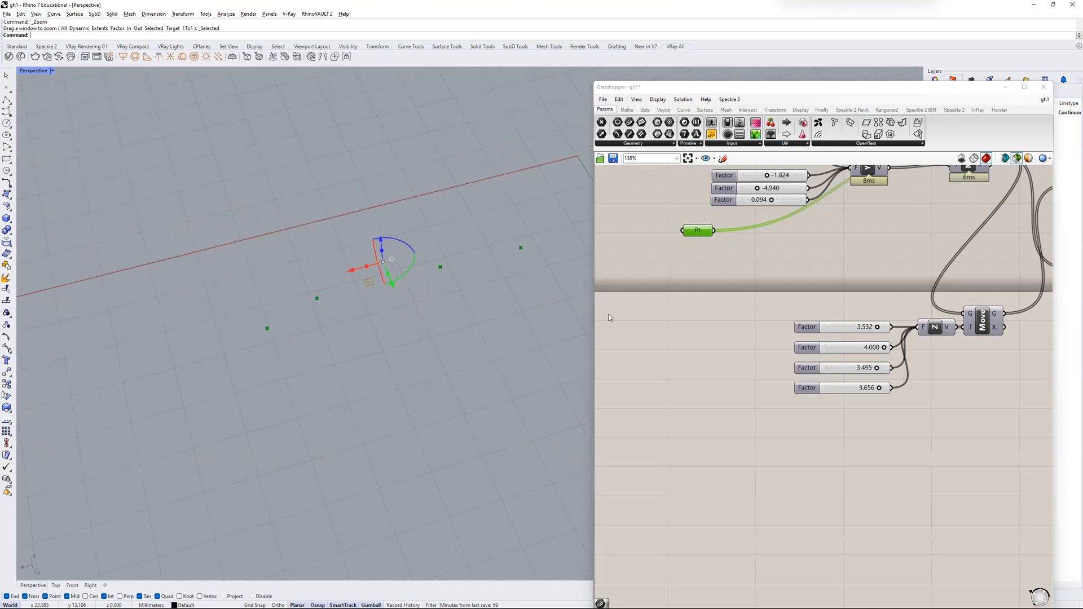
scroll(722, 290, "down", 6)
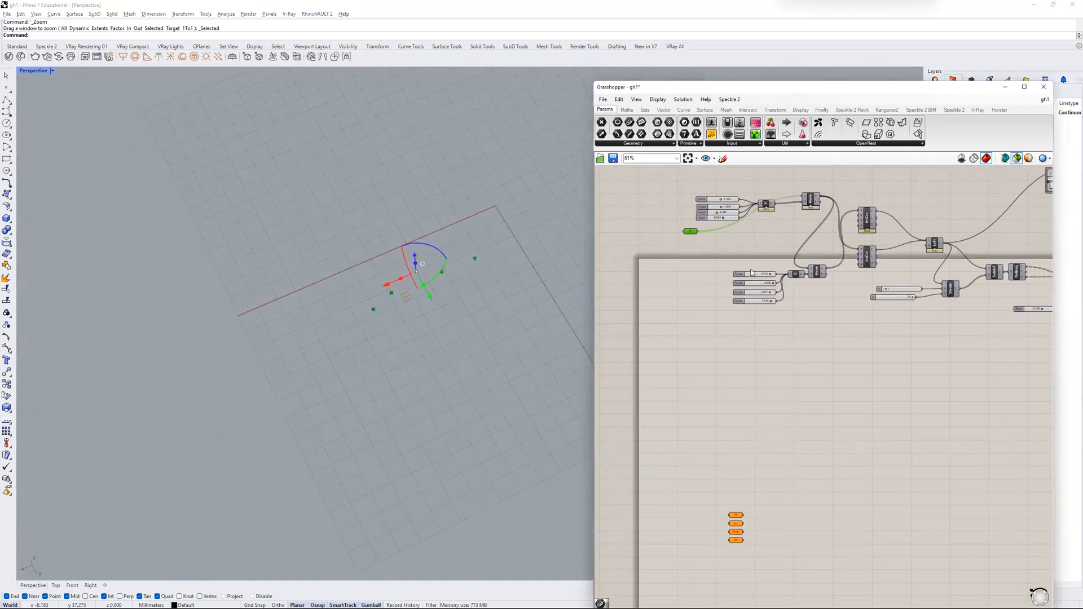
scroll(830, 203, "up", 4)
- Select both IntCrv components and inspect the interpolated curves in the Perspective view
left_click(875, 240)
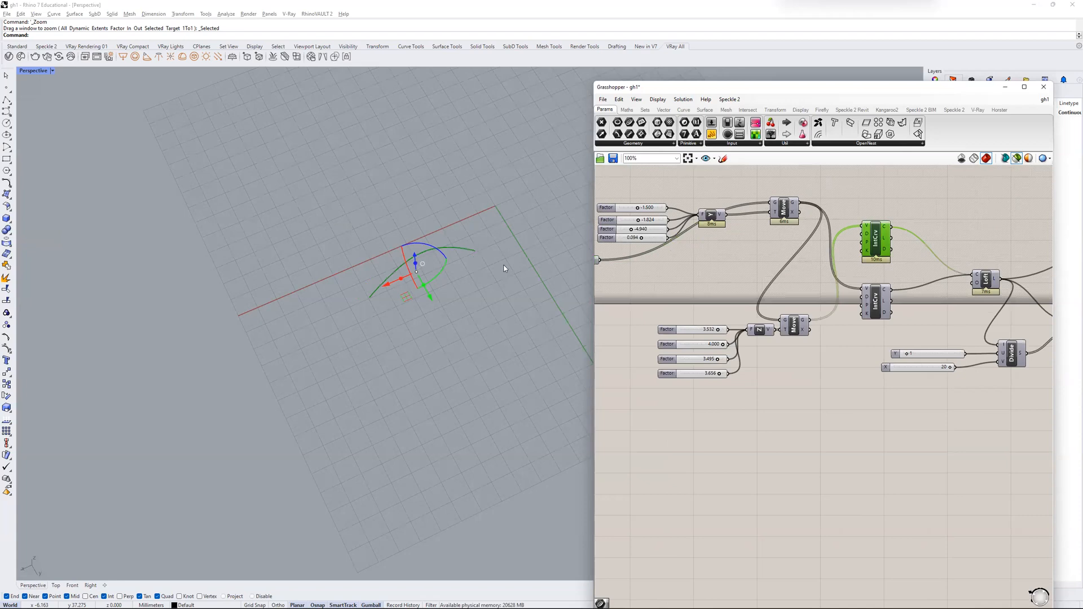
right_click_drag(388, 251, 343, 247, "shift")
scroll(437, 220, "up", 5)
left_click(875, 302, "shift")
right_click_drag(426, 225, 300, 242)
scroll(712, 271, "down", 2)
right_click_drag(1029, 255, 936, 271)
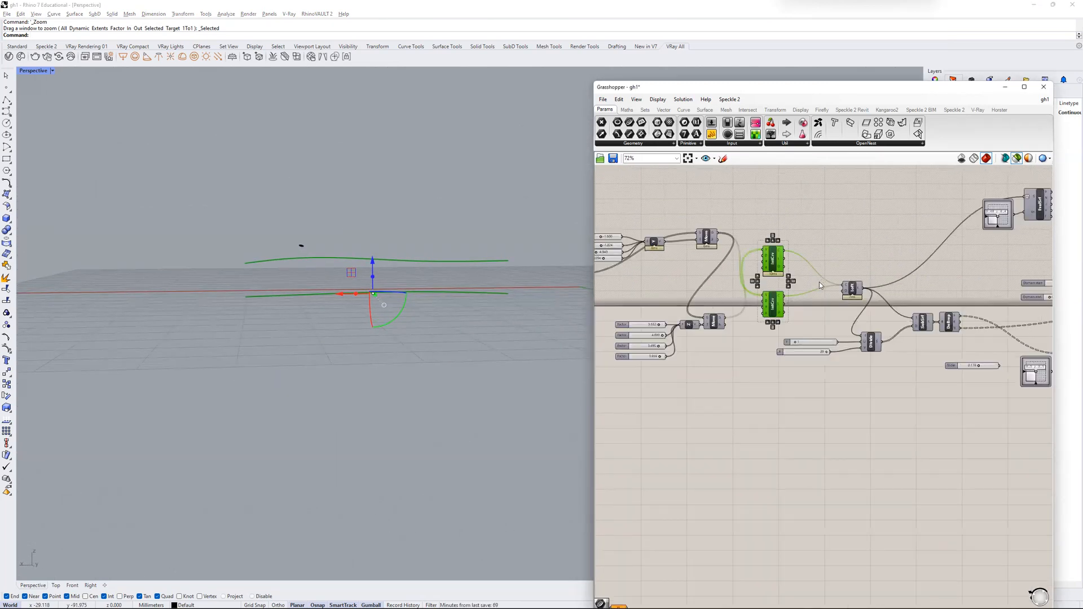
- Select the Loft component and inspect the wall surface lofted between the curves
left_click(850, 291)
right_click_drag(429, 282, 445, 261)
scroll(431, 279, "up", 3)
scroll(431, 260, "down", 3)
scroll(894, 285, "down", 1)
right_click_drag(894, 285, 756, 300)
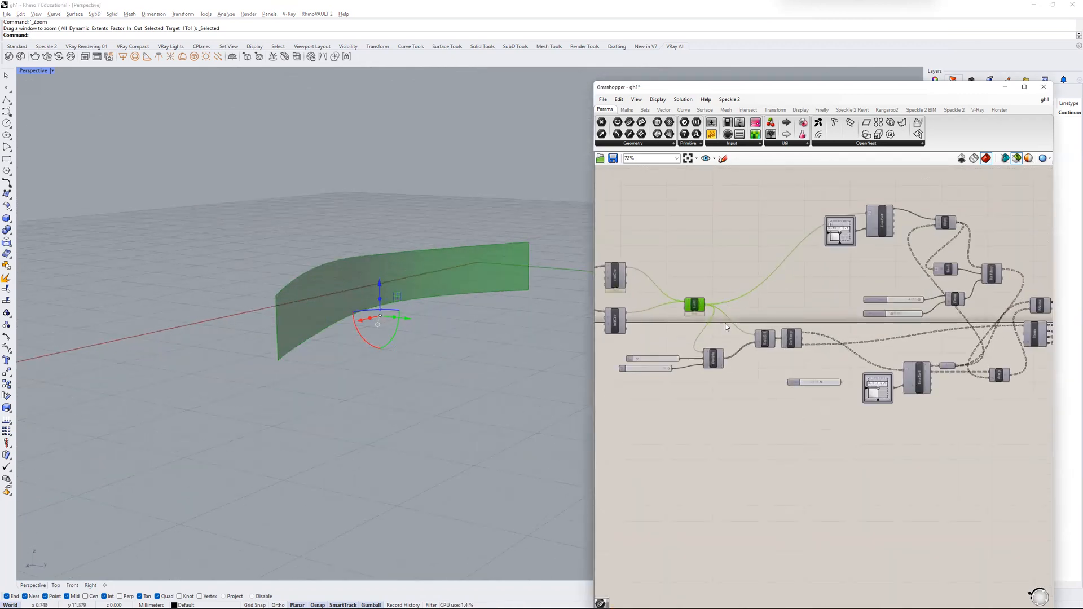
- Group the Divide, SubSrf and DeBrep components and reposition Divide close beside SubSrf within the group
scroll(785, 326, "up", 3)
left_click(640, 399)
scroll(791, 317, "up", 1)
left_click_drag(795, 333, 626, 421)
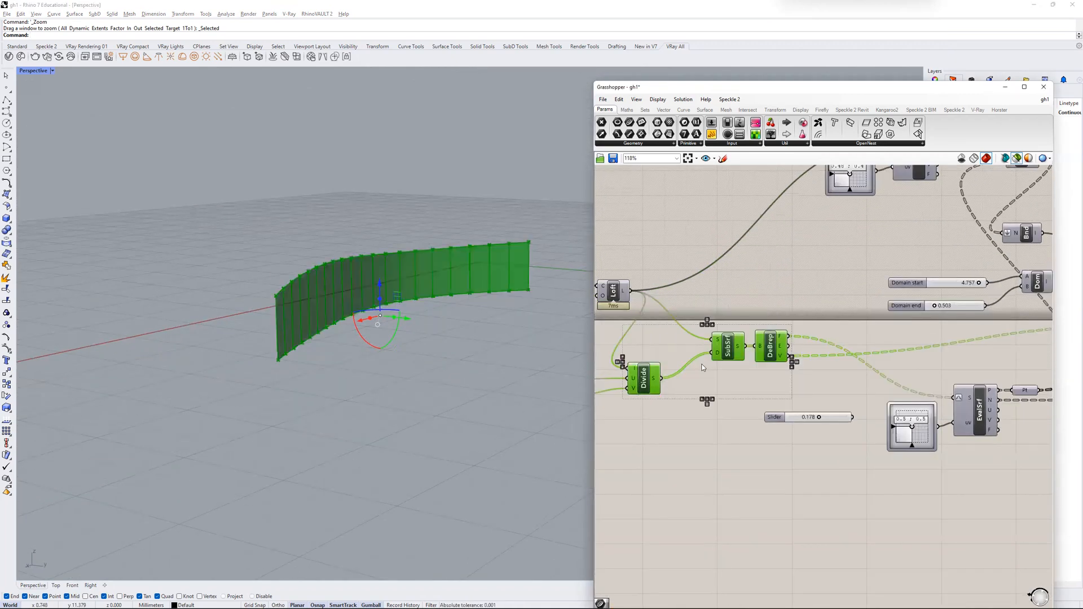
key("ctrl+g")
left_click(679, 364)
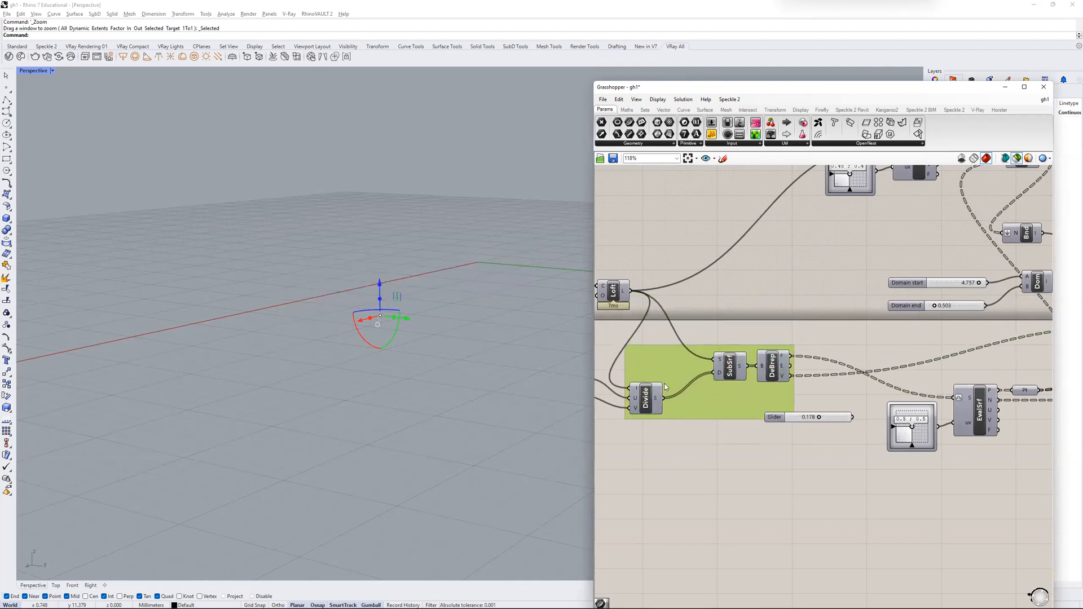
left_click(666, 317)
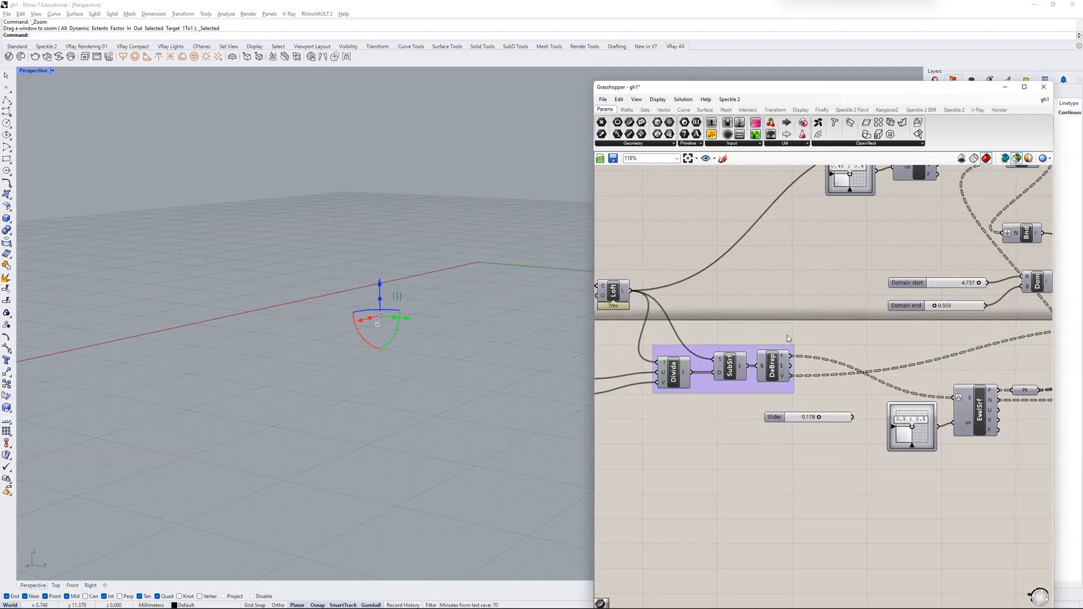
- Select the DeBrep component for preview and set the Y slider feeding Divide to 3
left_click(772, 361)
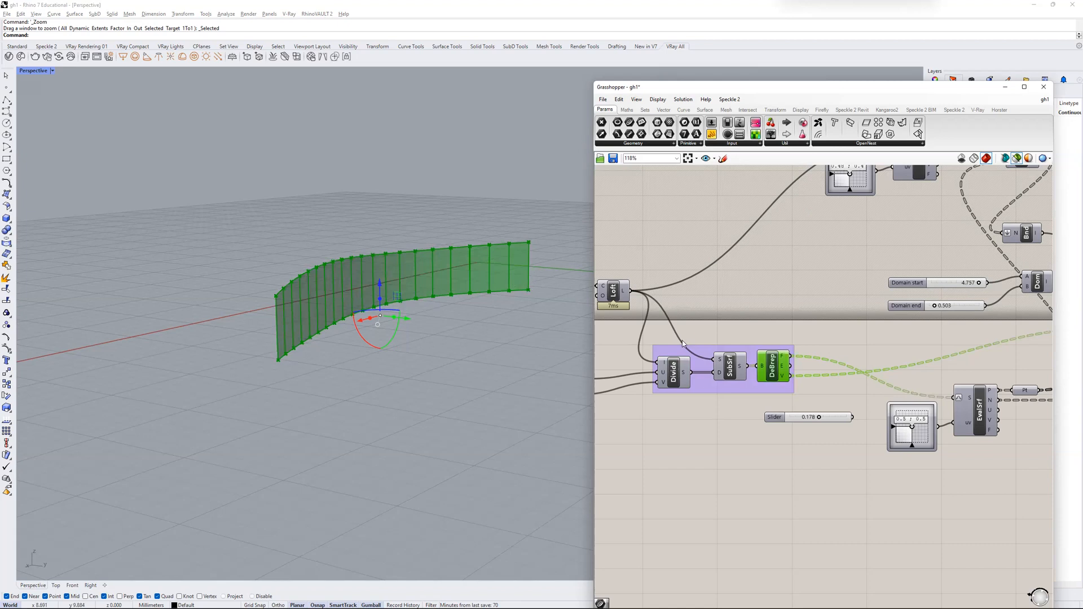
scroll(666, 353, "up", 1)
left_click_drag(661, 356, 710, 376)
scroll(787, 314, "down", 1)
scroll(787, 313, "down", 4)
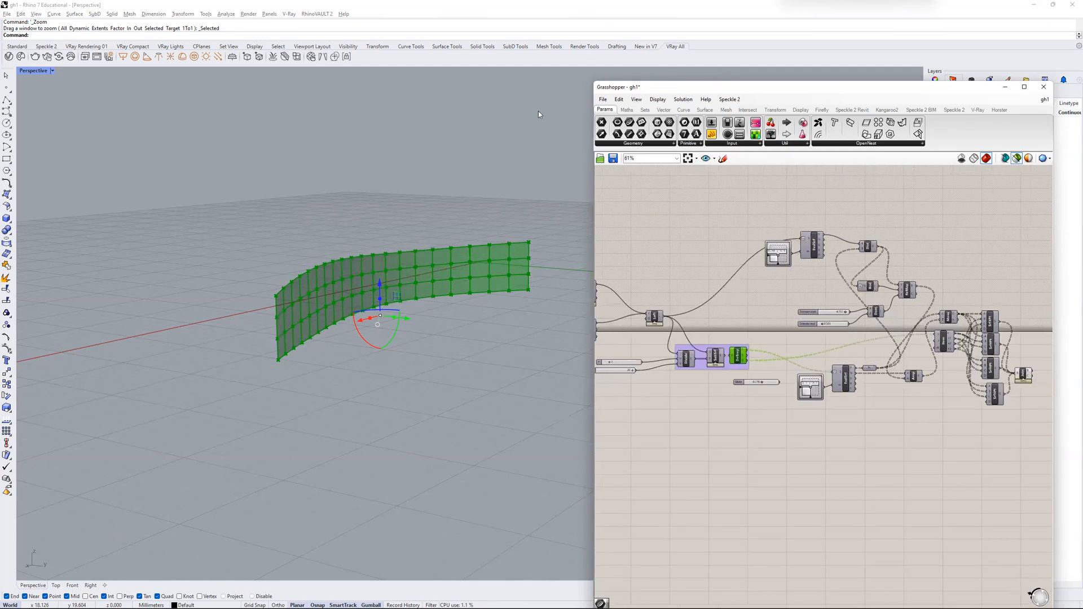
- Switch to the assignment document, read Part 2 and highlight the required minimum number of discrete components
key("alt+Tab")
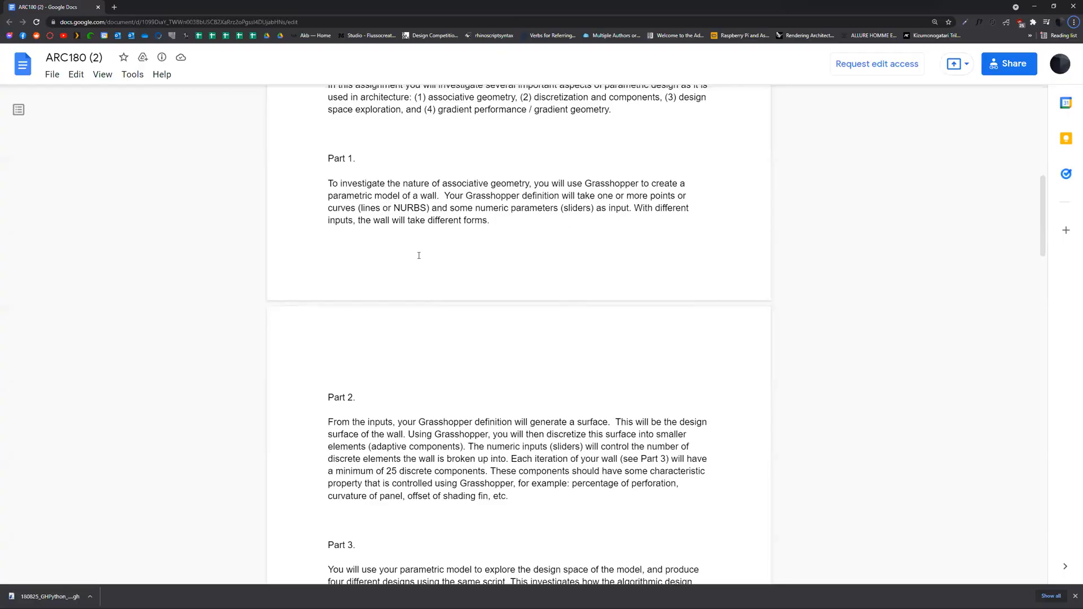
scroll(418, 255, "down", 3)
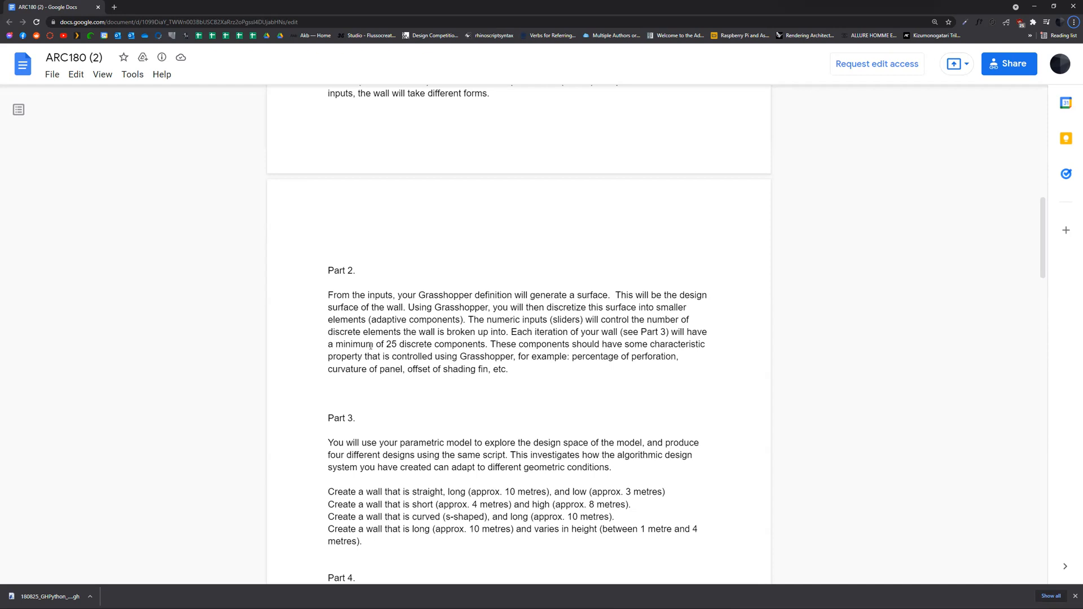
left_click_drag(387, 345, 405, 344)
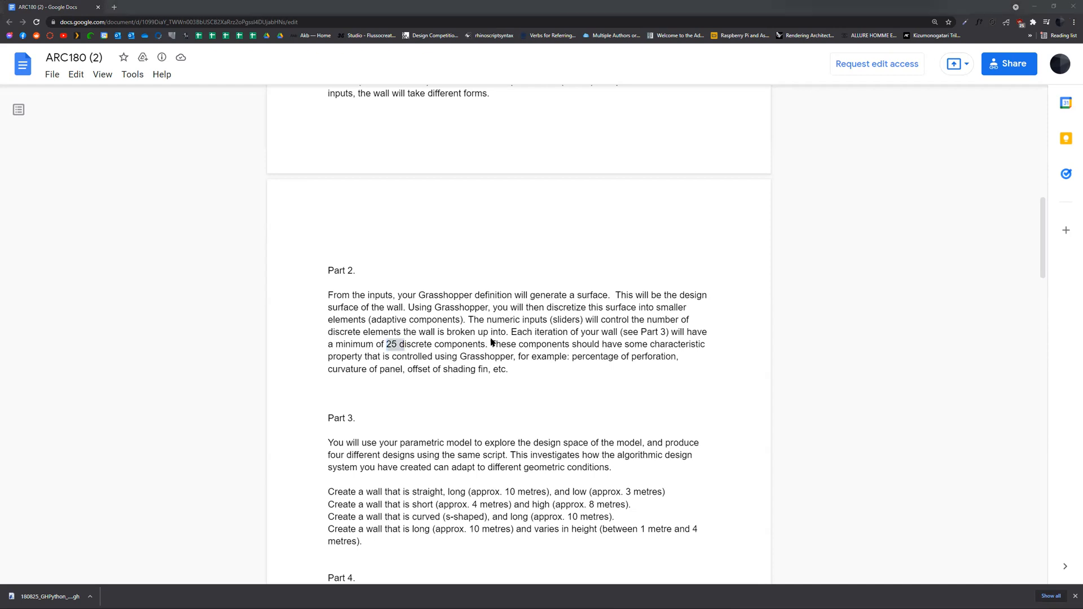
- Switch back to Rhino and Grasshopper and set the Y slider to 2 and the X slider to 15
key("alt+Tab")
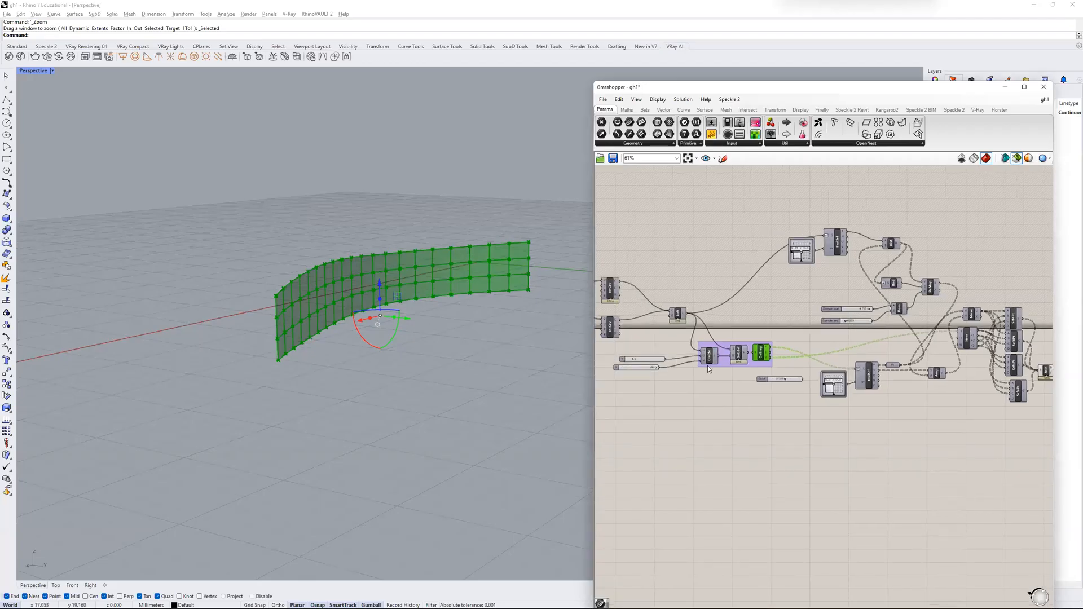
scroll(685, 384, "up", 5)
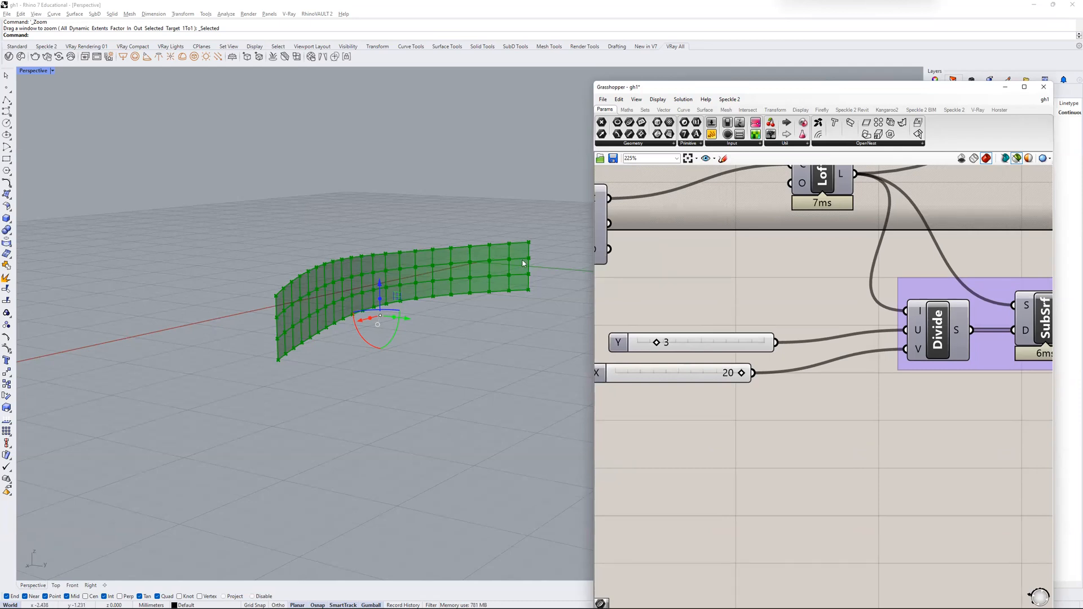
left_click_drag(739, 375, 710, 374)
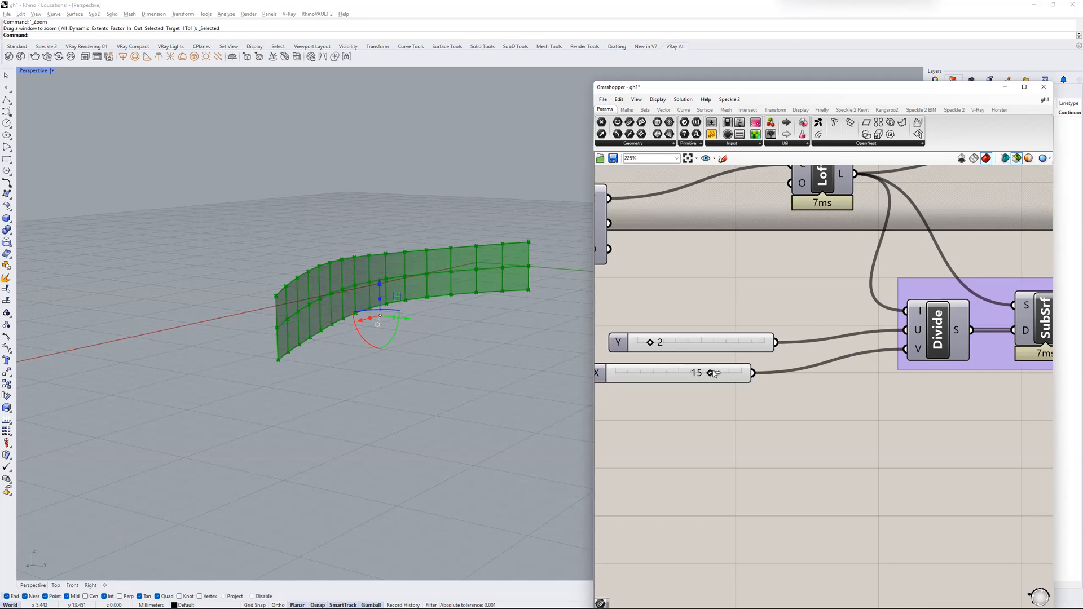
right_click_drag(379, 285, 266, 218)
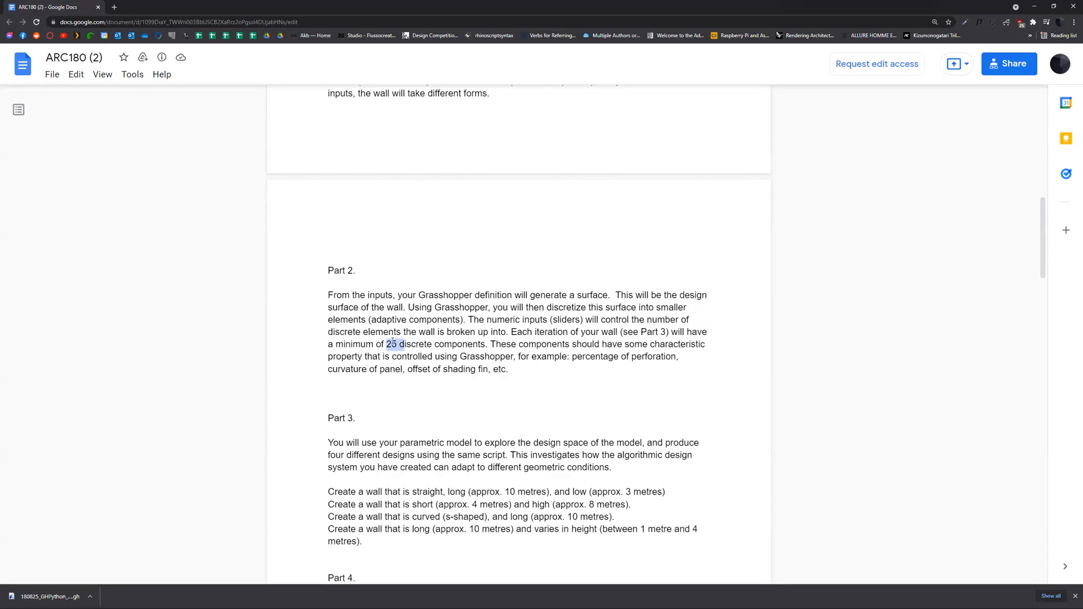
- Switch to the assignment document and highlight "offset of shading fin" in Part 2
left_click(406, 345)
left_click_drag(408, 369, 489, 369)
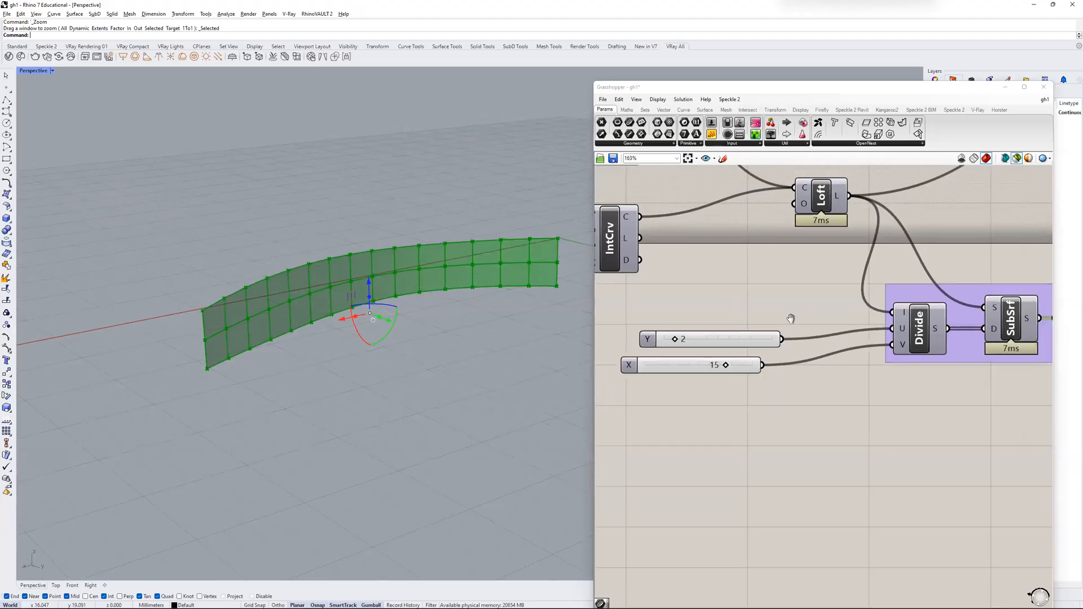
- Switch to Grasshopper, select the final component at the end of the definition and inspect the faceted wall up close
scroll(934, 358, "down", 5)
scroll(935, 358, "up", 4)
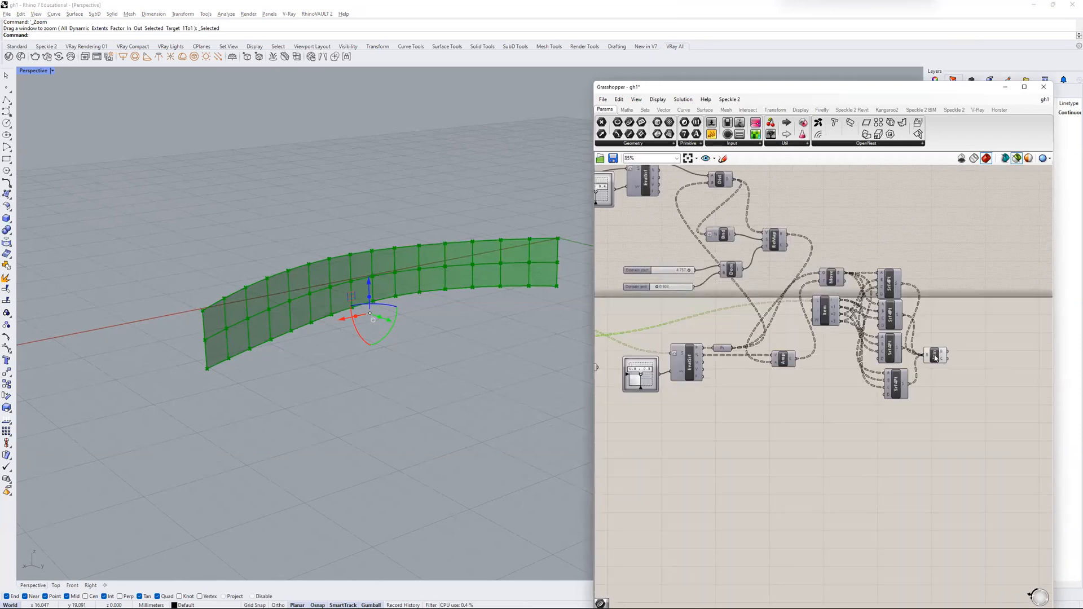
left_click(934, 356)
scroll(416, 320, "down", 2)
scroll(417, 321, "up", 5)
right_click_drag(417, 321, 372, 369)
scroll(473, 325, "down", 6)
- Lower the Domain start slider to about 1.8 and inspect the wall's shallower panels
right_click_drag(724, 280, 784, 286)
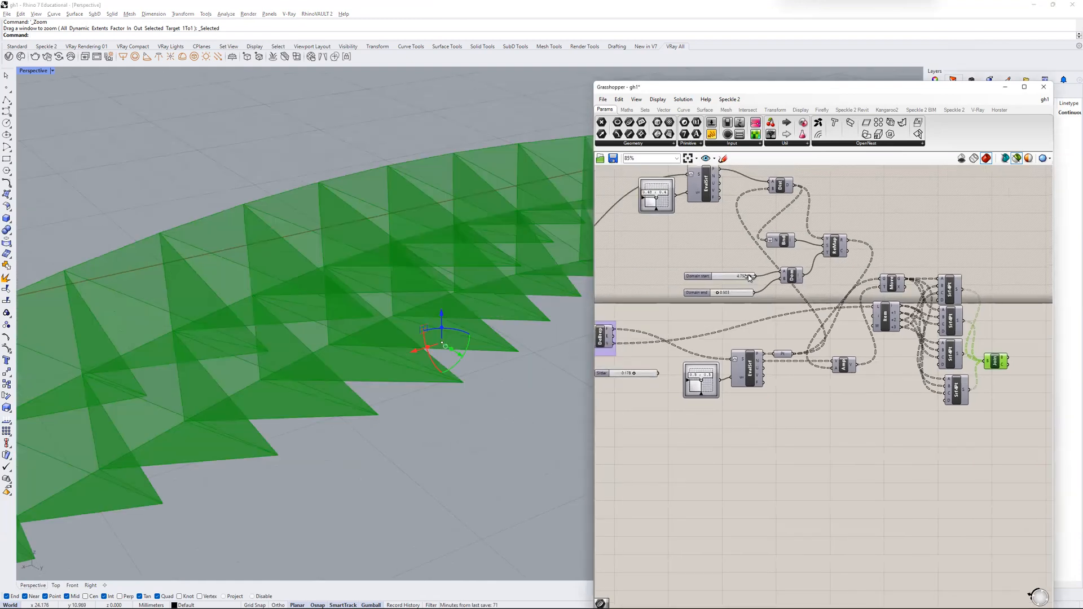
left_click_drag(734, 279, 724, 280)
right_click_drag(438, 339, 295, 338)
scroll(261, 309, "up", 5)
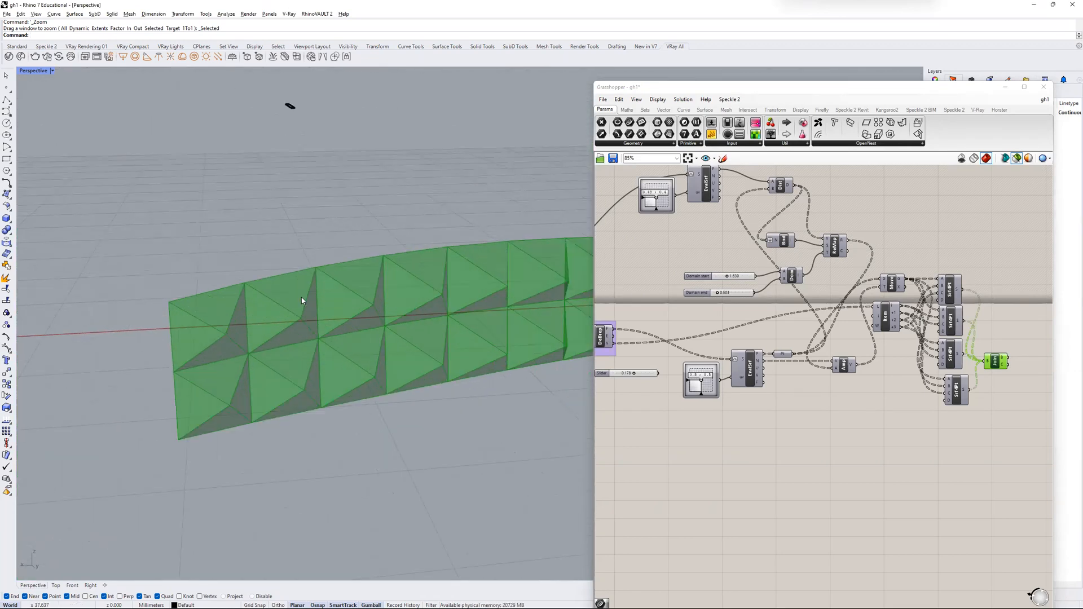
scroll(404, 314, "down", 5)
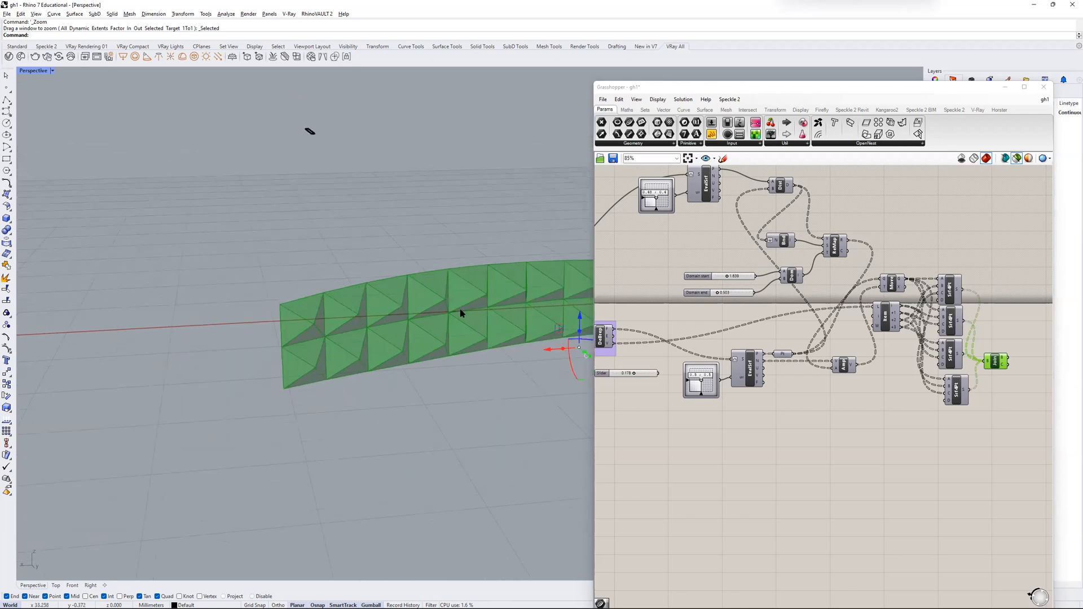
left_click(457, 320)
scroll(709, 340, "down", 3)
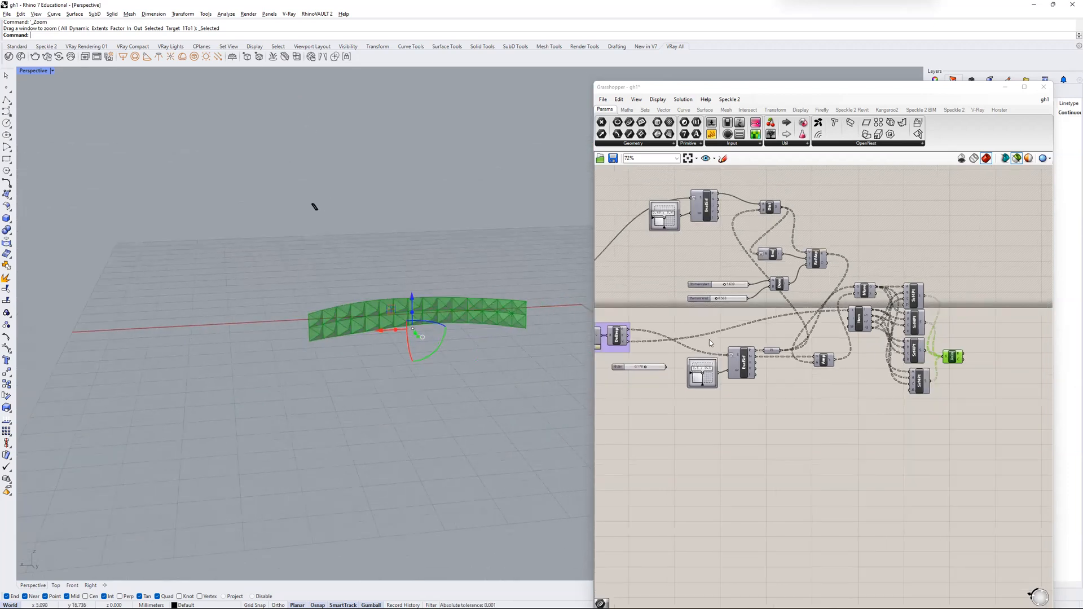
- Move the two IntCrv components slightly up and closer to the Loft component
right_click_drag(709, 340, 938, 361)
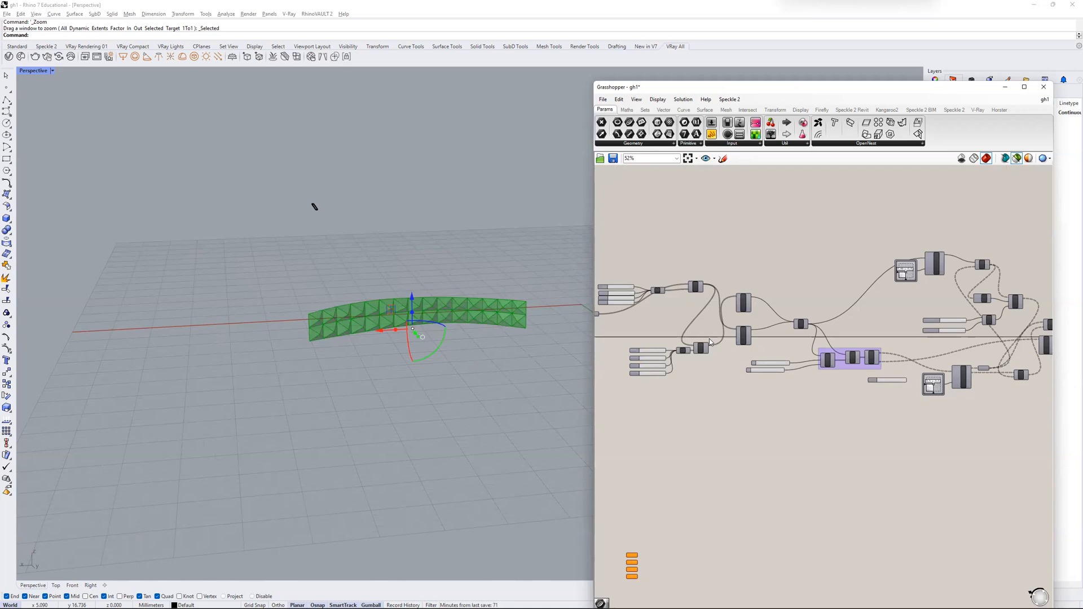
right_click_drag(709, 342, 625, 320)
left_click(668, 309)
mouse_move(661, 288)
left_mouse_down()
mouse_move(686, 280)
mouse_move(666, 269)
mouse_move(668, 298)
mouse_move(673, 277)
left_mouse_up()
left_click_drag(669, 291, 671, 300)
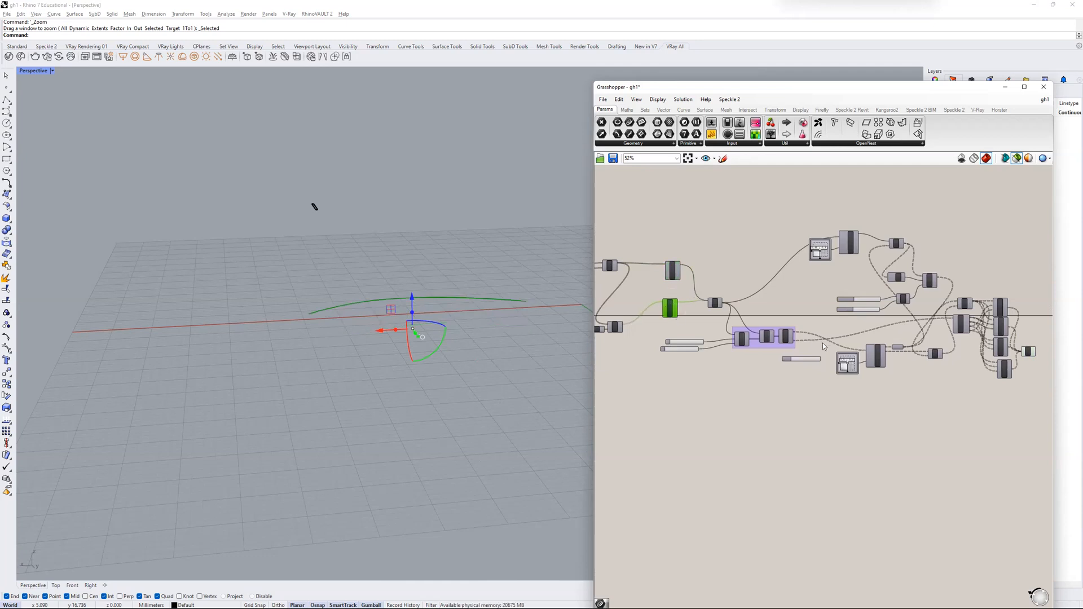
scroll(683, 305, "down", 2)
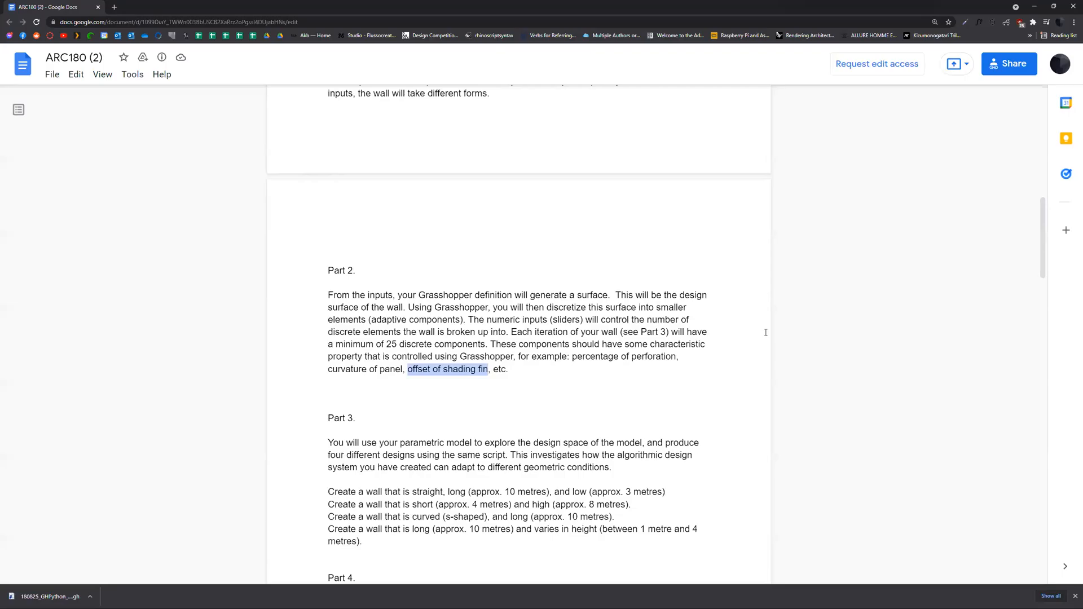
- Switch to the assignment document, read Part 3 and highlight its list of required wall designs
scroll(673, 334, "down", 3)
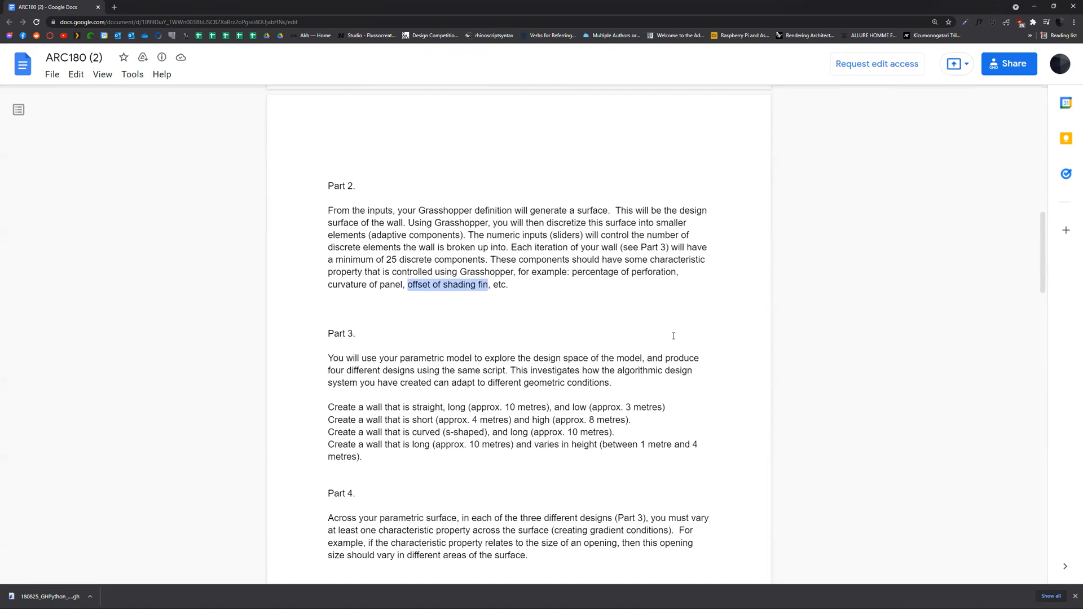
scroll(564, 338, "down", 3)
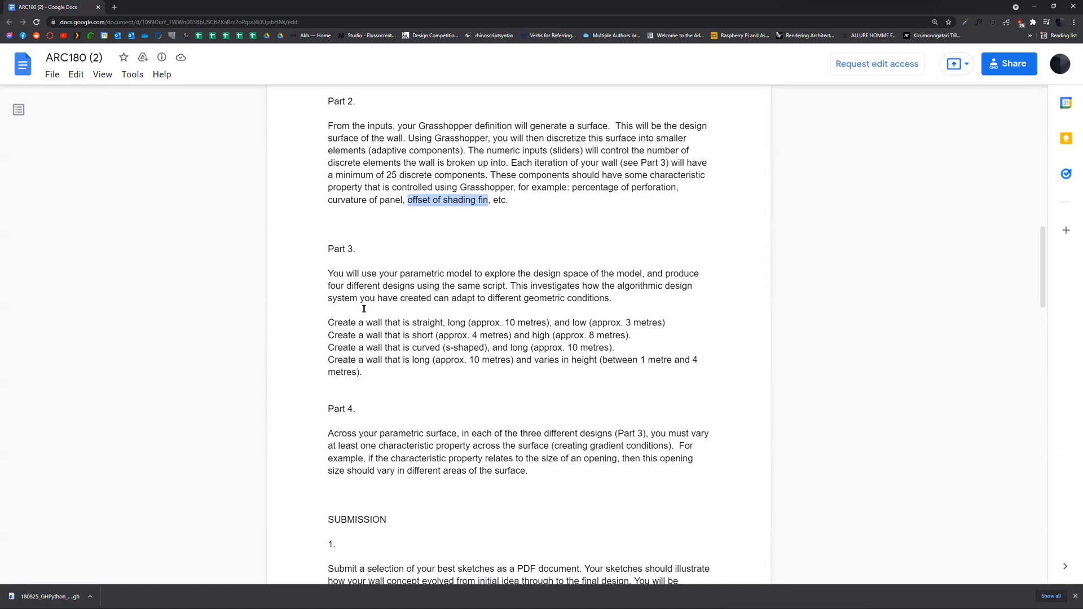
left_click_drag(329, 323, 342, 359)
left_click(349, 357)
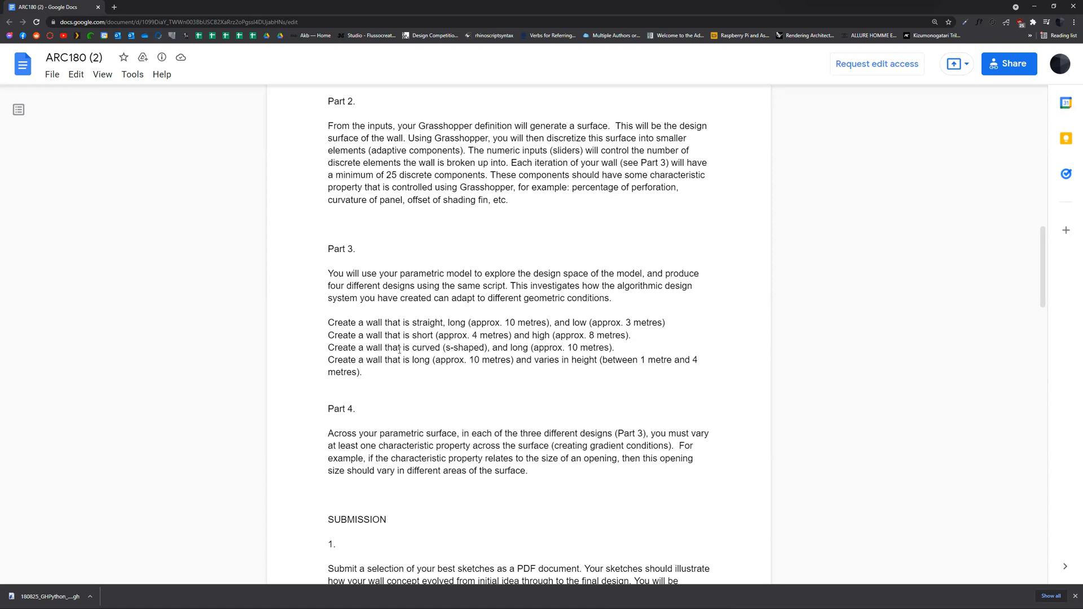
- Check the Rhino model, return to the brief, read Part 4 and highlight "creating gradient conditions"
key("alt+Tab")
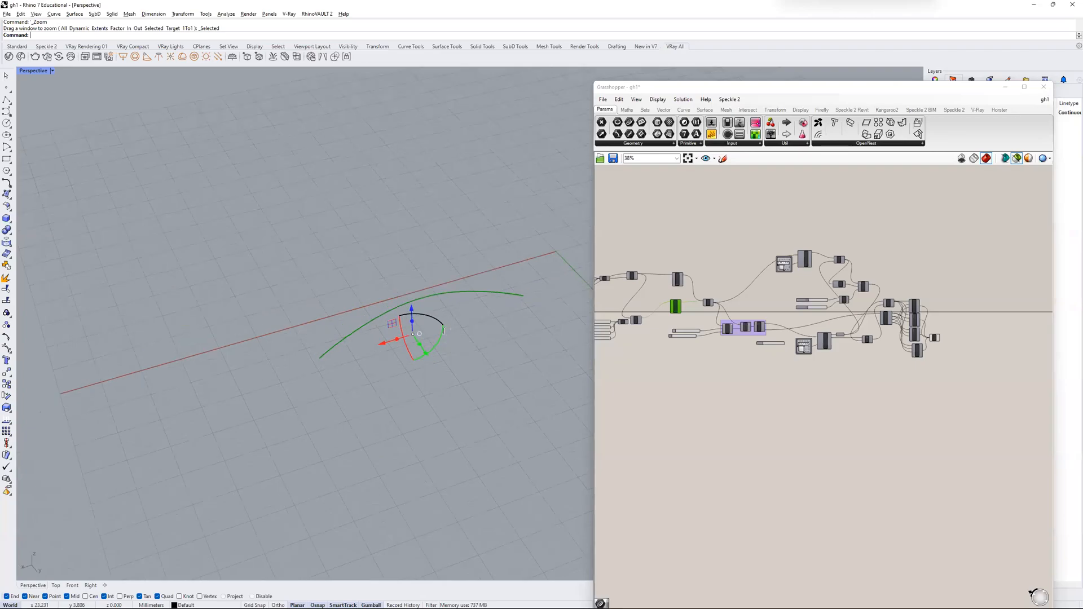
key("alt+Tab")
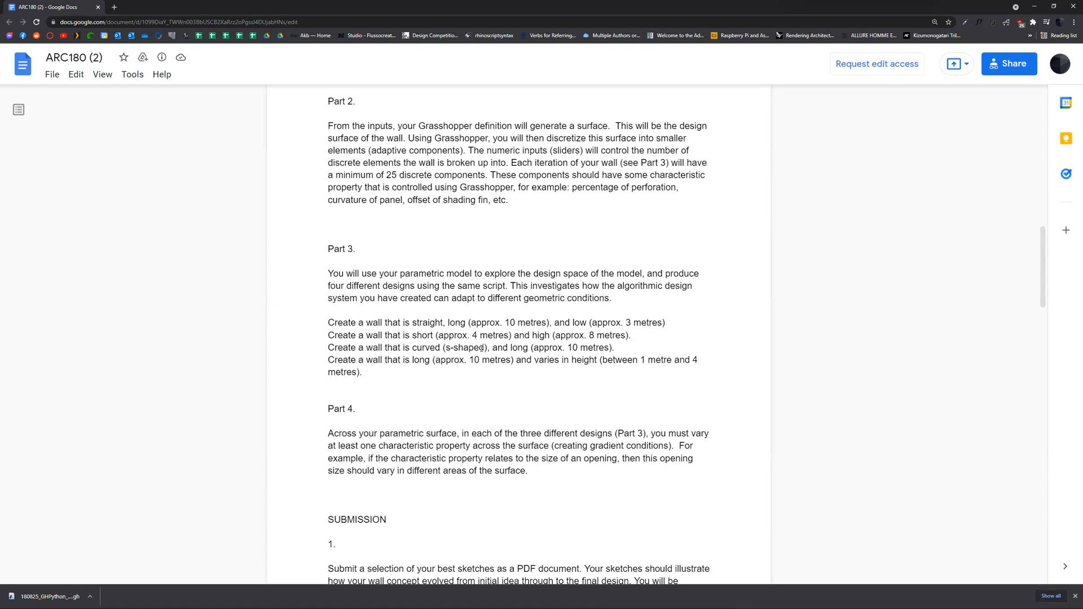
scroll(482, 348, "down", 2)
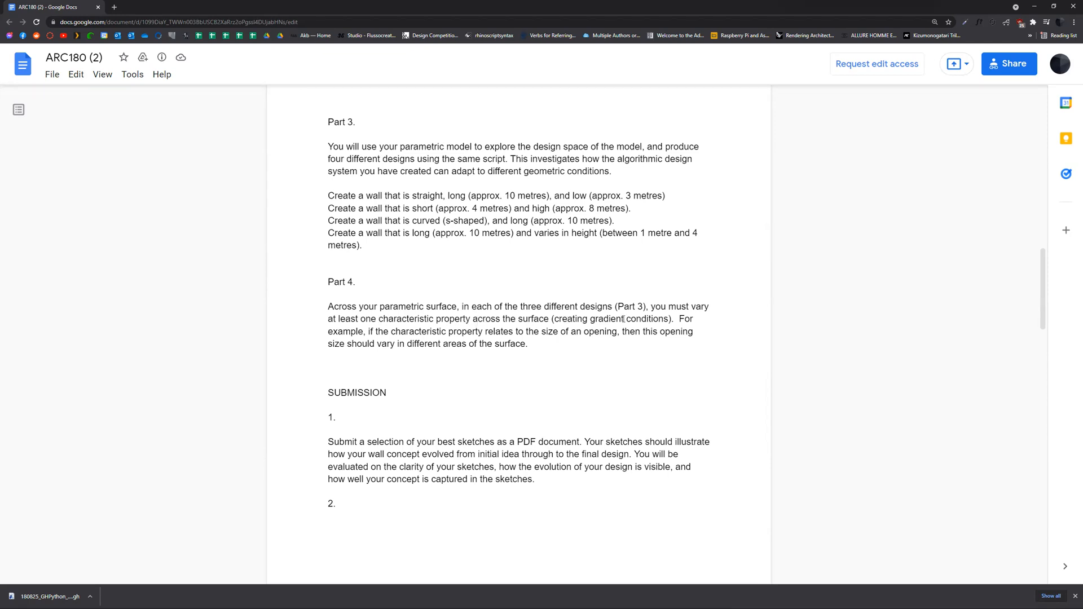
double_click(578, 320)
left_click_drag(578, 320, 644, 321)
- Switch to Rhino, preview the final Grasshopper component and inspect the wall's panels in the Top and Front views of the four-viewport layout
key("alt+Tab")
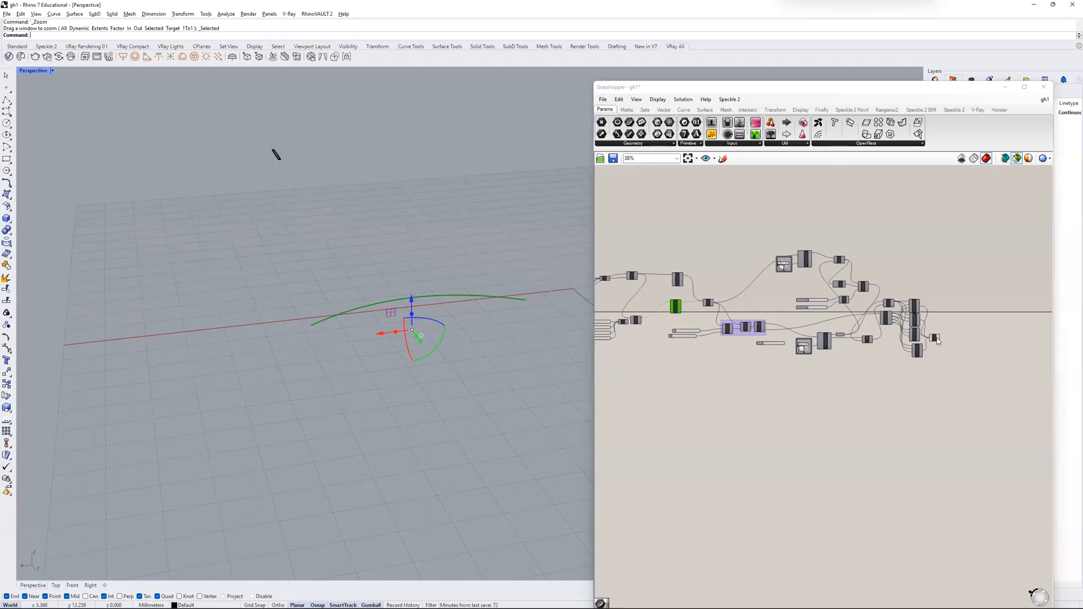
left_click(936, 339)
scroll(342, 312, "up", 3)
scroll(342, 312, "up", 5)
key("ctrl+m")
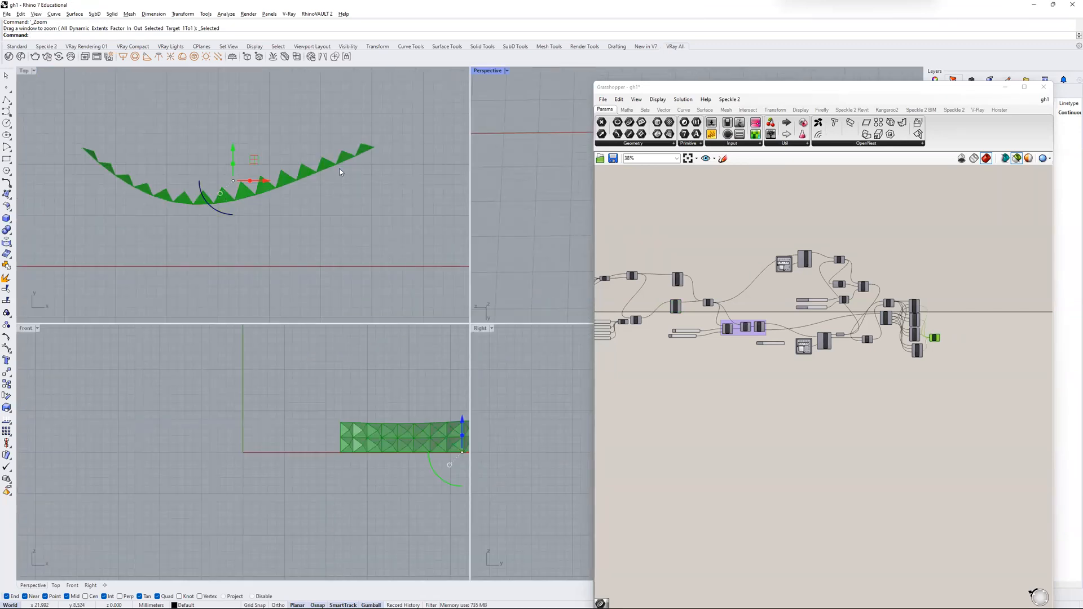
scroll(340, 172, "up", 2)
right_click_drag(309, 168, 389, 202)
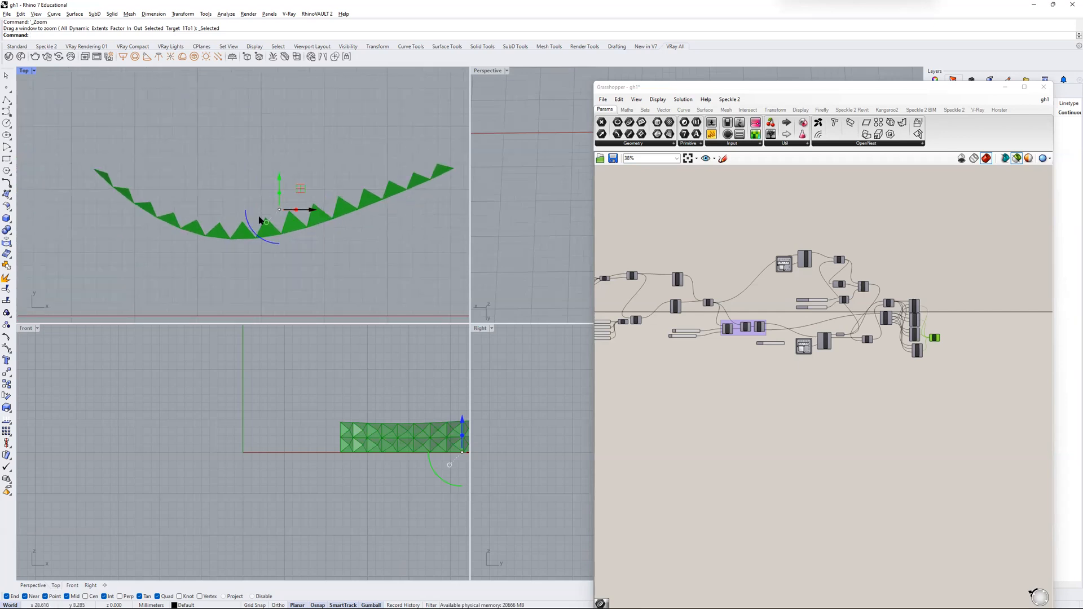
right_click_drag(434, 385, 287, 376)
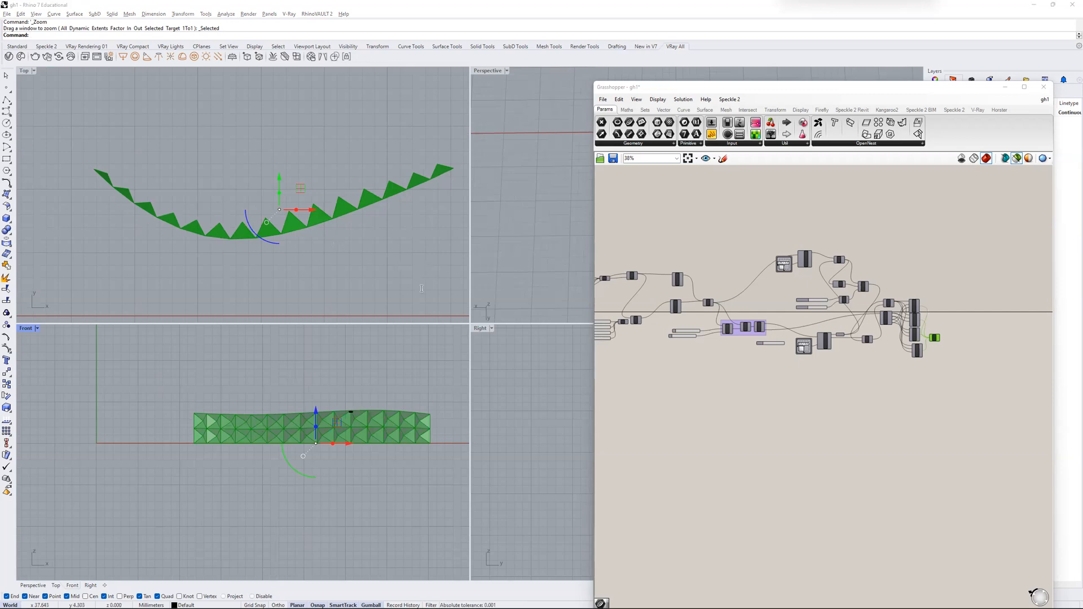
- Switch to the assignment document, skim the Submission section and the parts above it, and minimise the browser
key("alt+Tab")
scroll(491, 278, "down", 2)
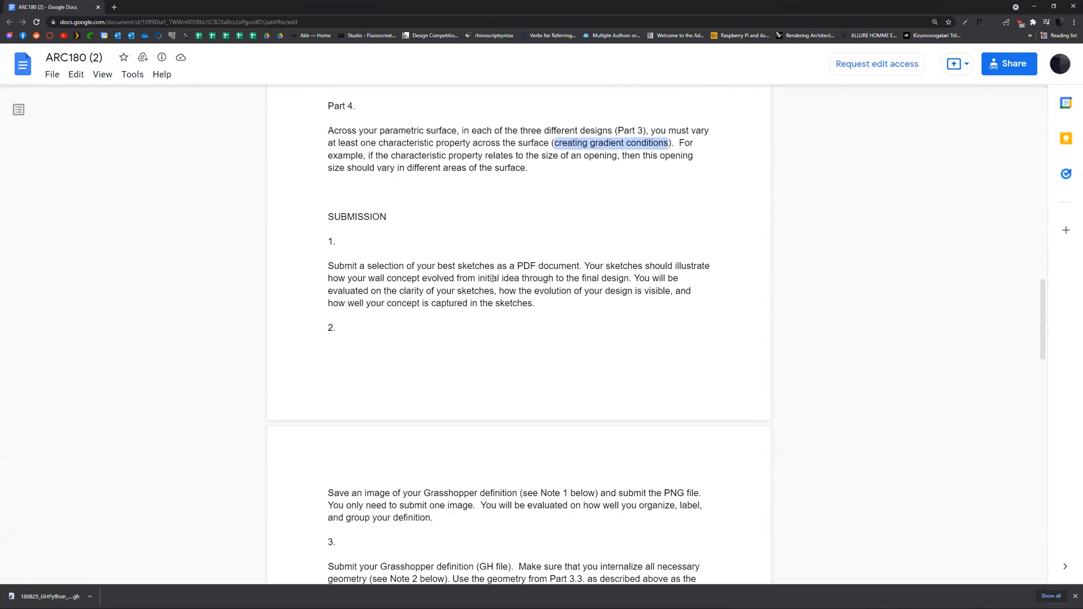
scroll(552, 266, "up", 7)
left_click(1034, 6)
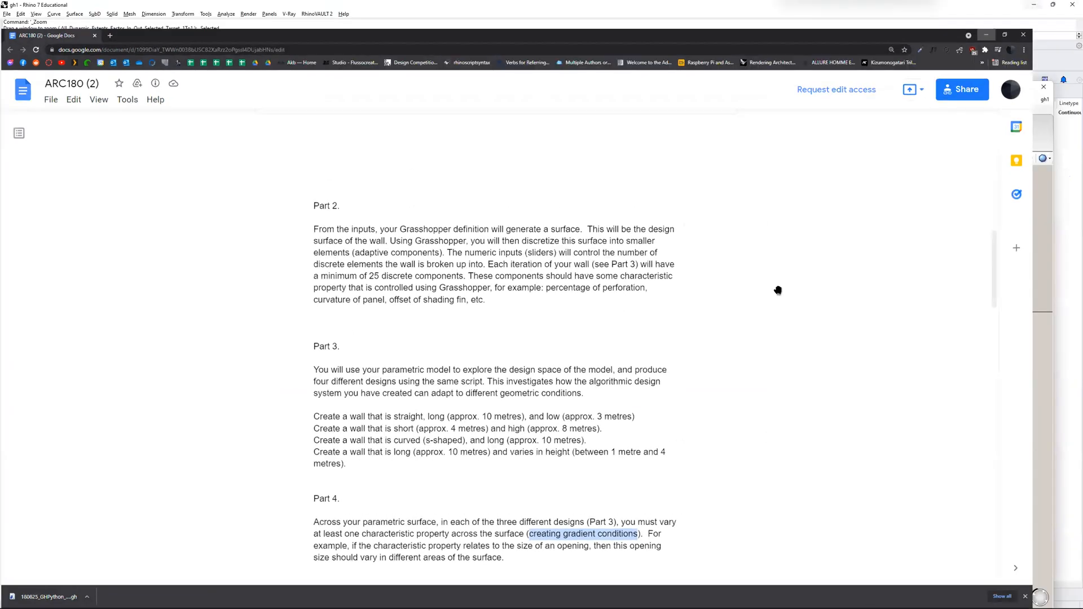
- Place a point object well above the wall in the Top view and select it
scroll(616, 310, "down", 3)
right_click_drag(732, 296, 732, 257)
scroll(299, 199, "down", 7)
right_click_drag(266, 207, 200, 232)
left_click(348, 215)
left_click(6, 88)
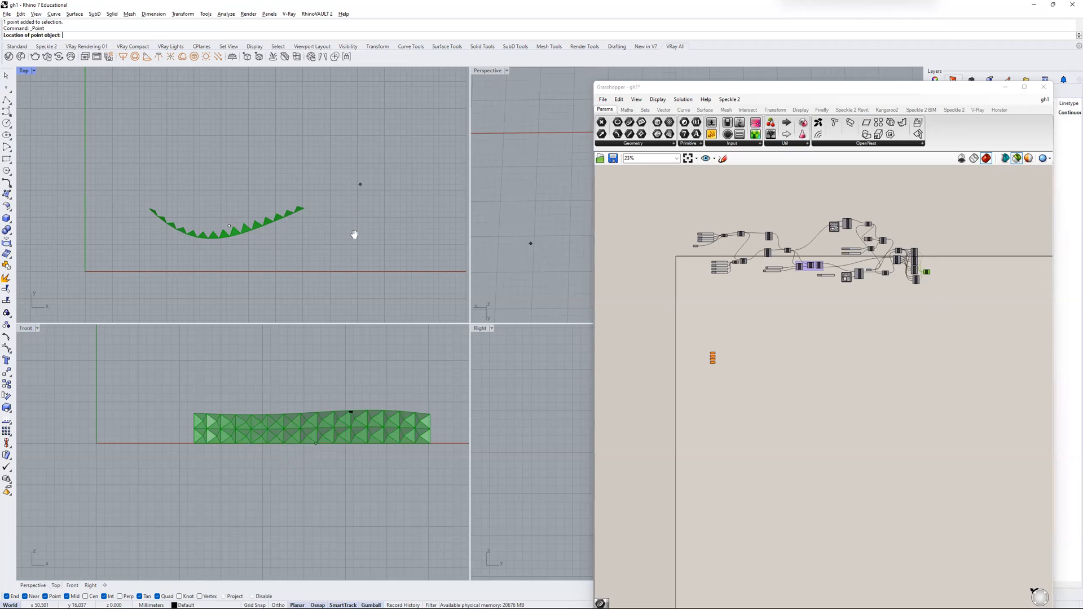
right_click_drag(296, 135, 284, 184)
left_click(228, 169)
left_click(229, 169)
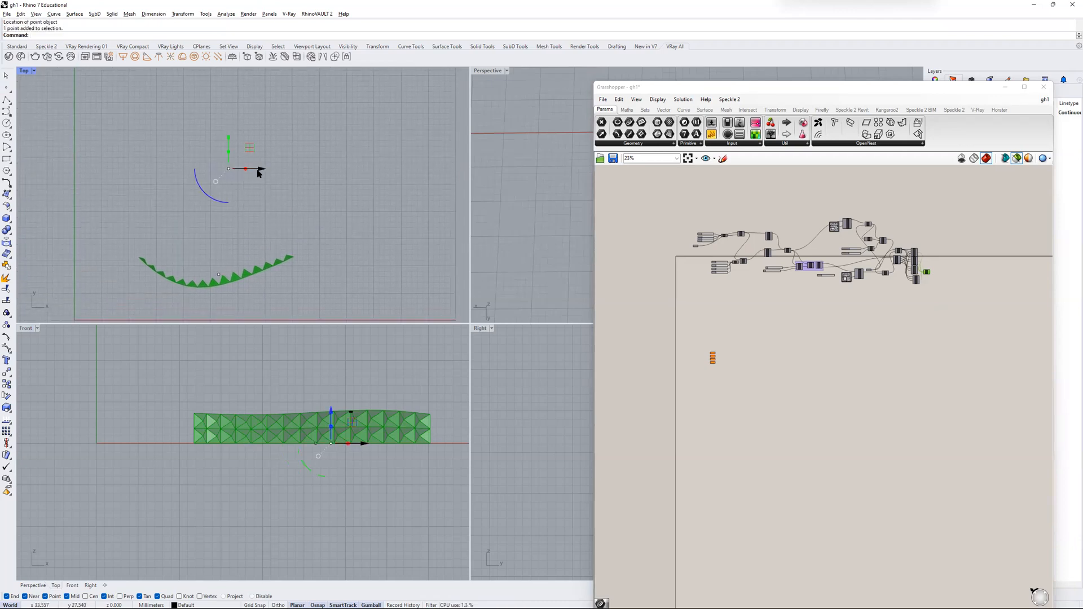
- Copy the new point along the X axis to form a row of four points, and clear the selection
left_click_drag(259, 173, 169, 187)
left_click(326, 191)
left_click_drag(366, 154, 155, 185)
type("zs")
key("Return")
scroll(288, 195, "down", 14)
left_click(295, 207)
- Deselect the final wall component, close the Grasshopper window and relaunch it with the Grasshopper command
left_click(719, 323)
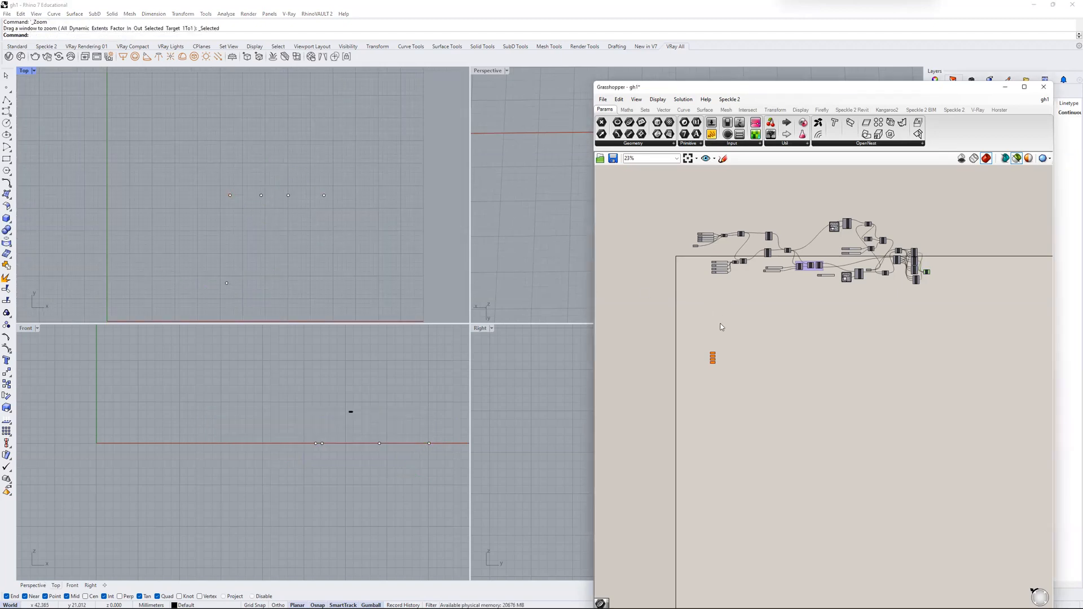
scroll(718, 333, "up", 4)
scroll(726, 359, "up", 2)
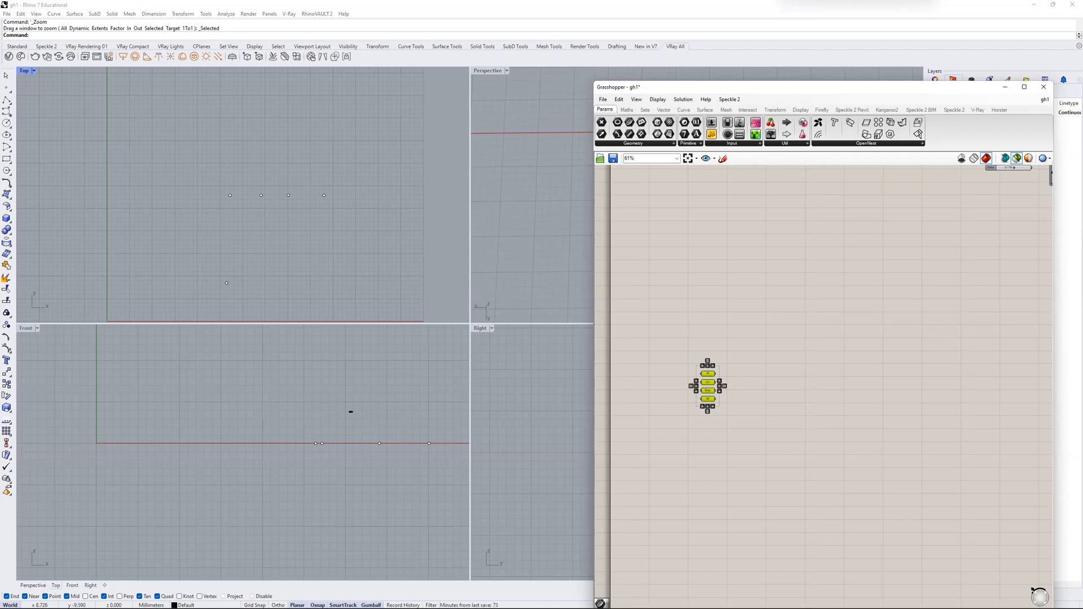
left_click(751, 255)
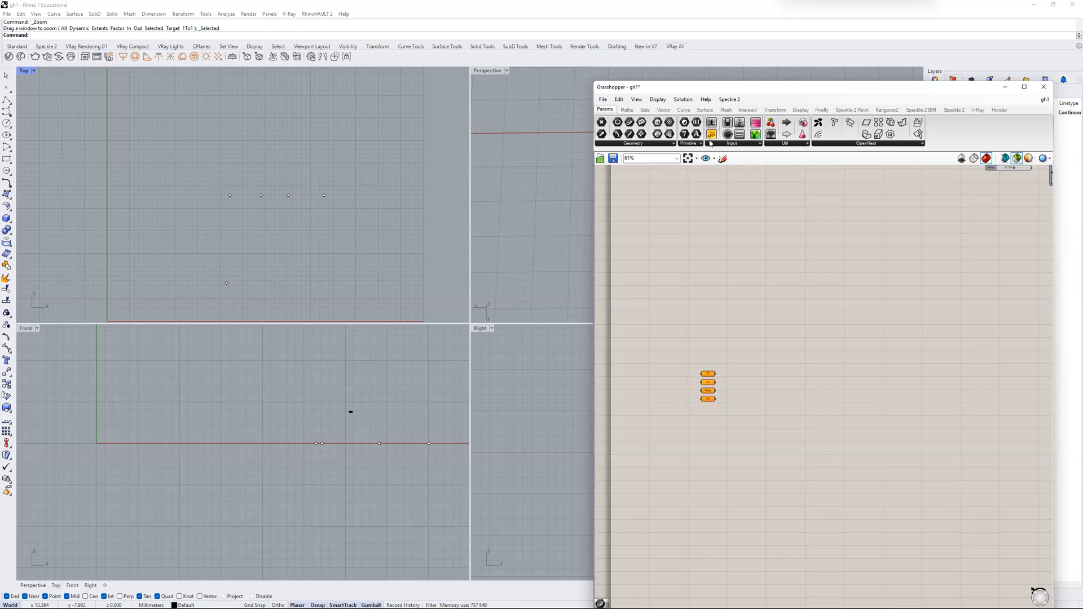
left_click(1044, 87)
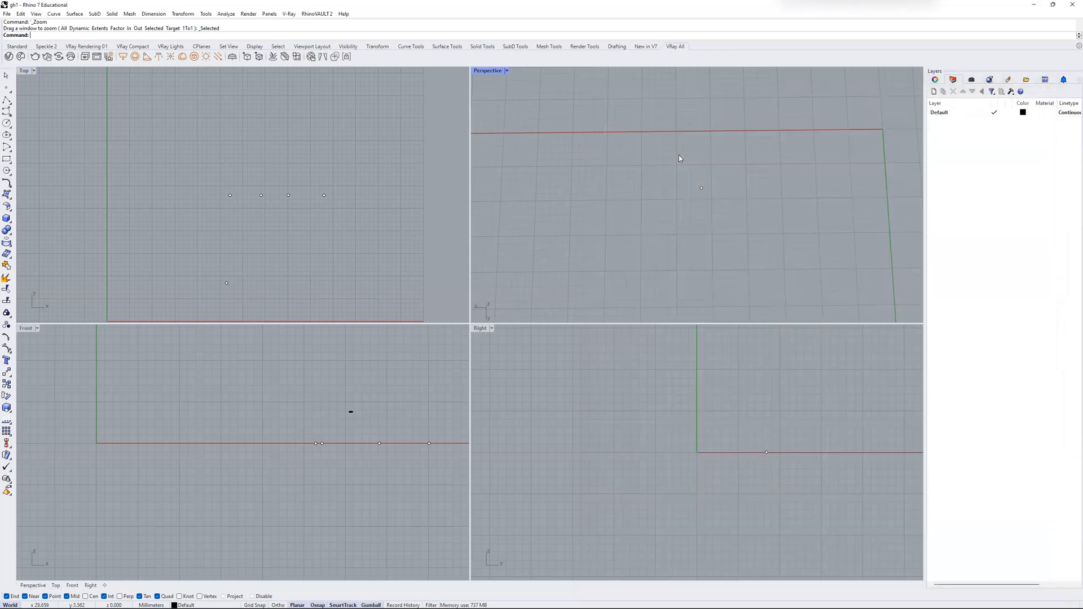
key("Return")
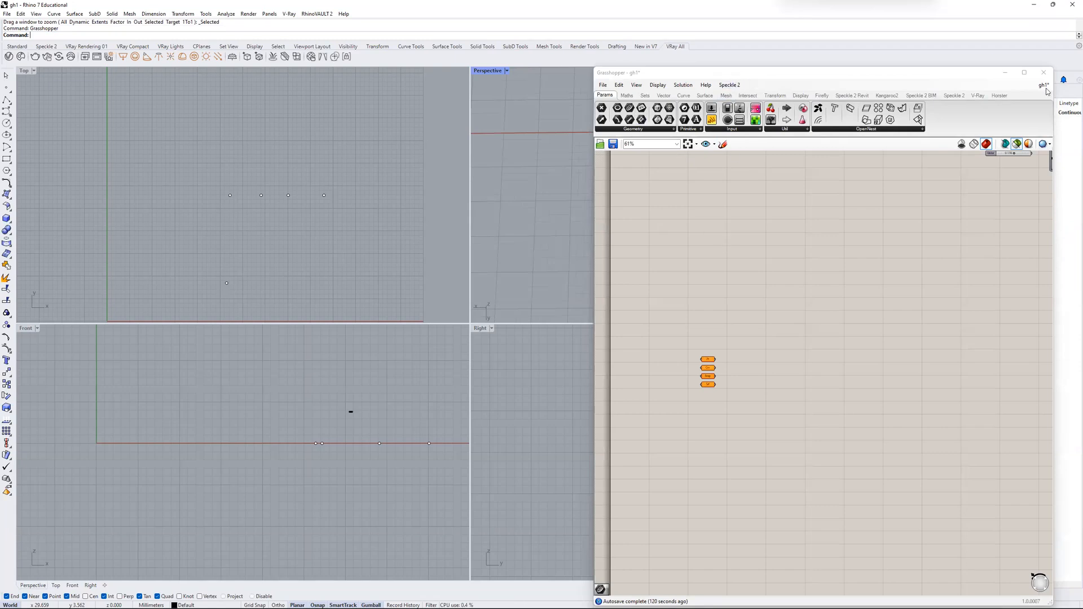
- Maximise the Perspective viewport, select the lone point apart from the row, and reposition the Grasshopper window over the Rhino window
scroll(853, 213, "down", 5)
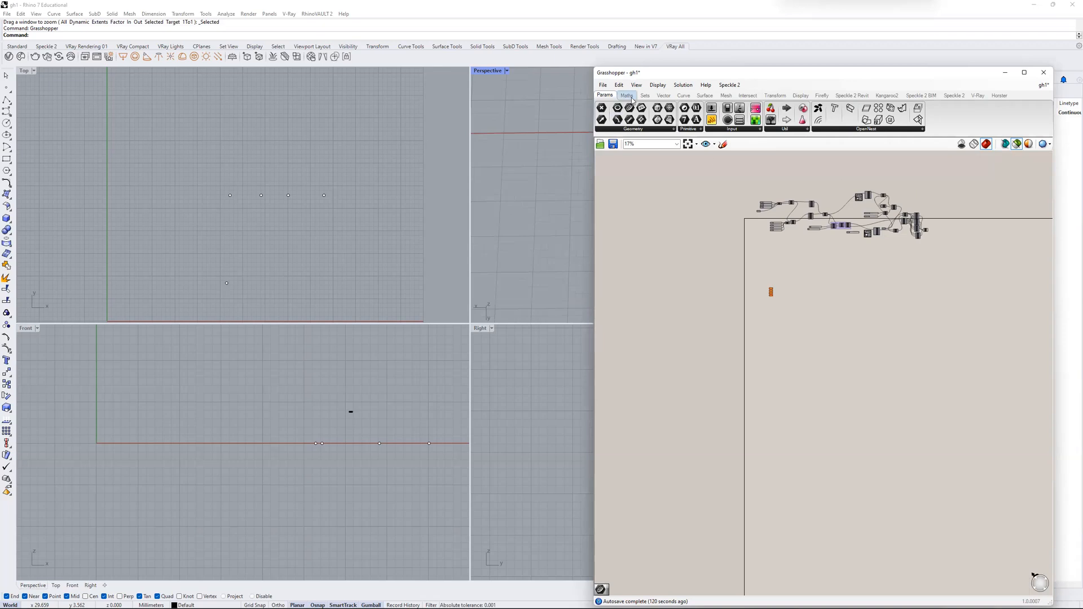
scroll(933, 338, "down", 1)
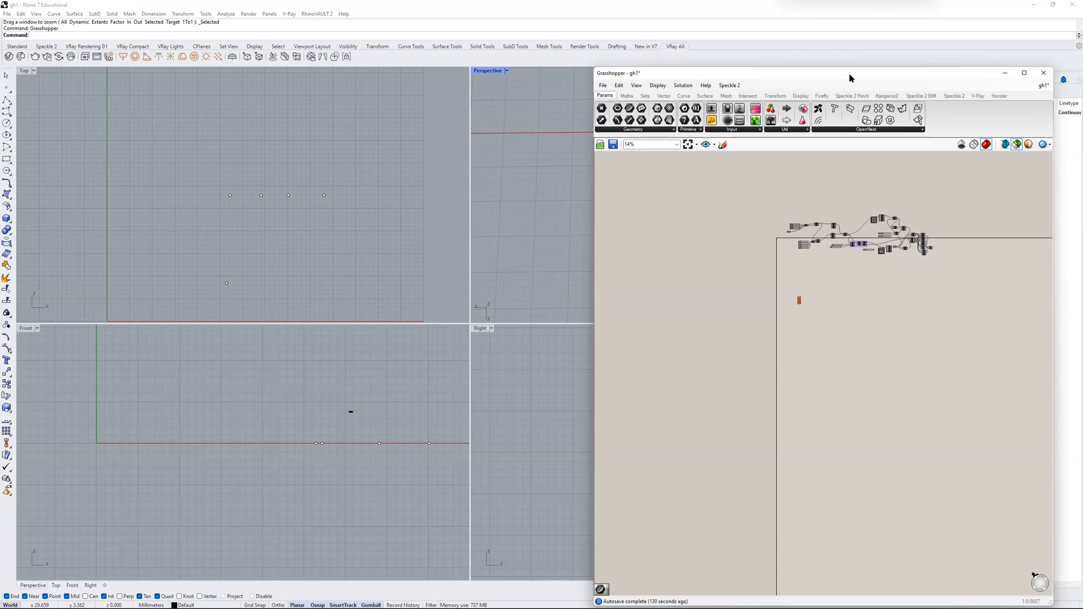
left_click_drag(848, 74, 698, 45)
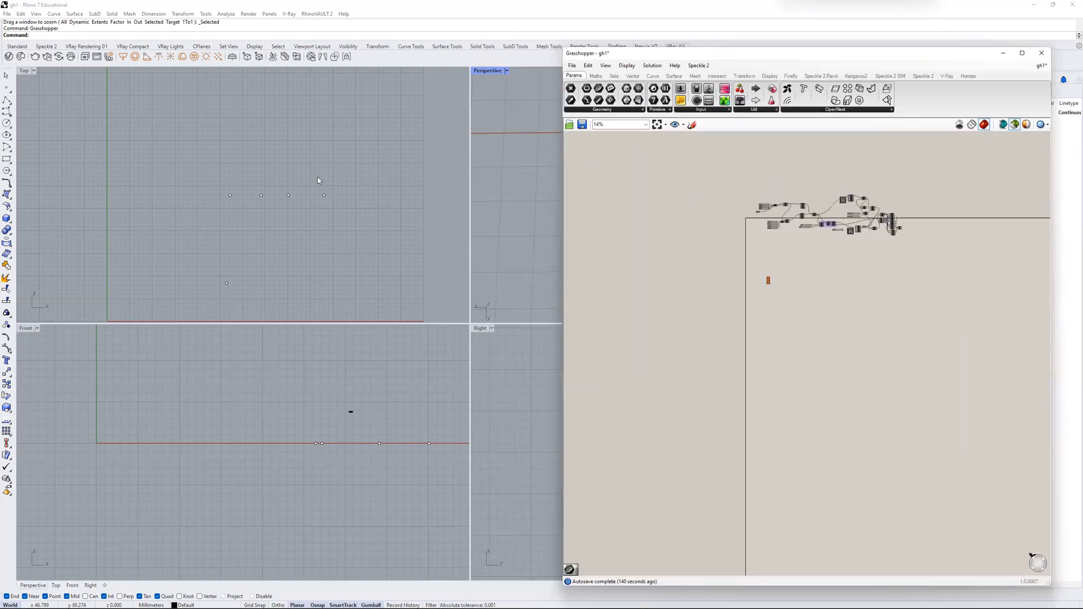
left_click(488, 71)
double_click(488, 71)
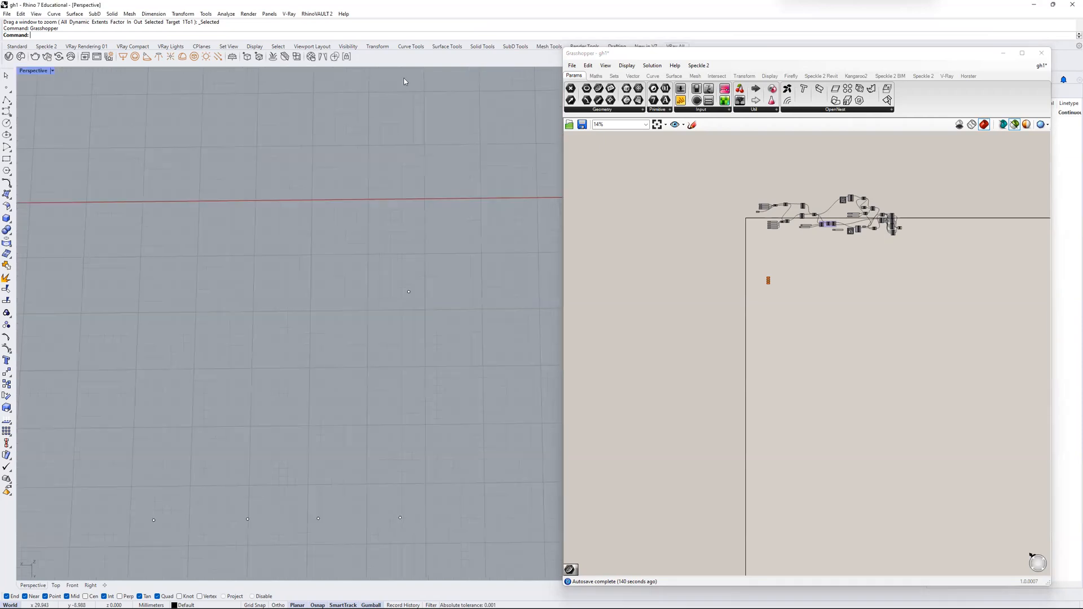
left_click(335, 194)
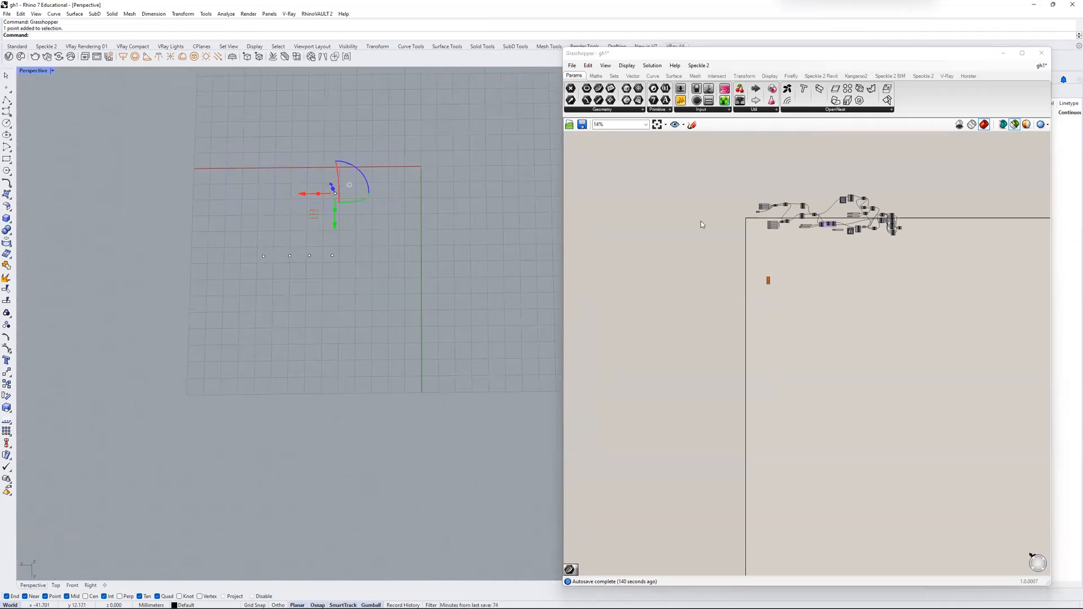
right_click_drag(817, 195, 631, 127)
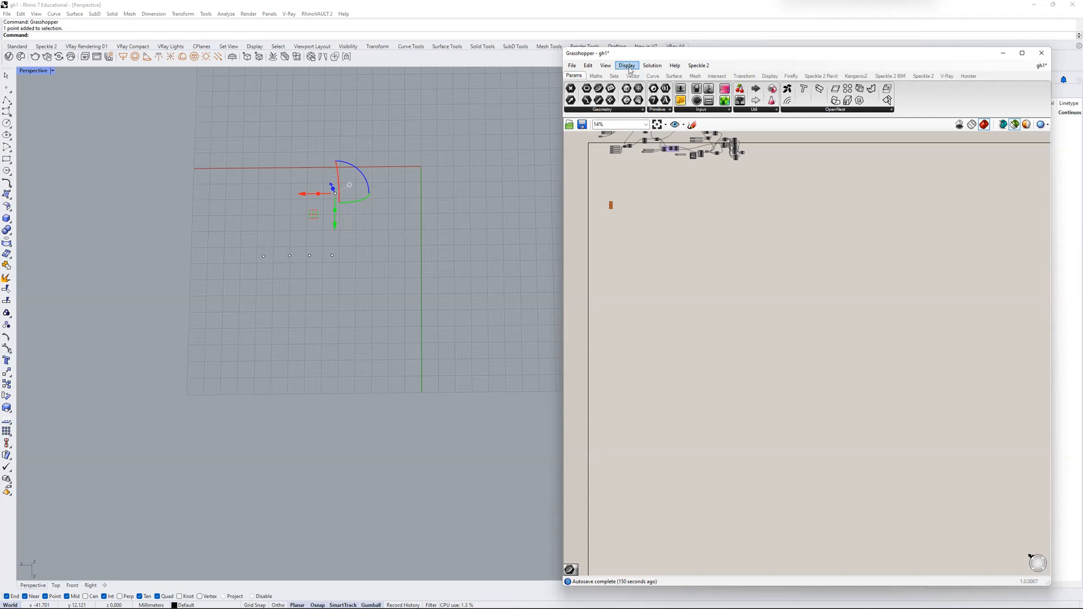
left_click_drag(683, 57, 645, 52)
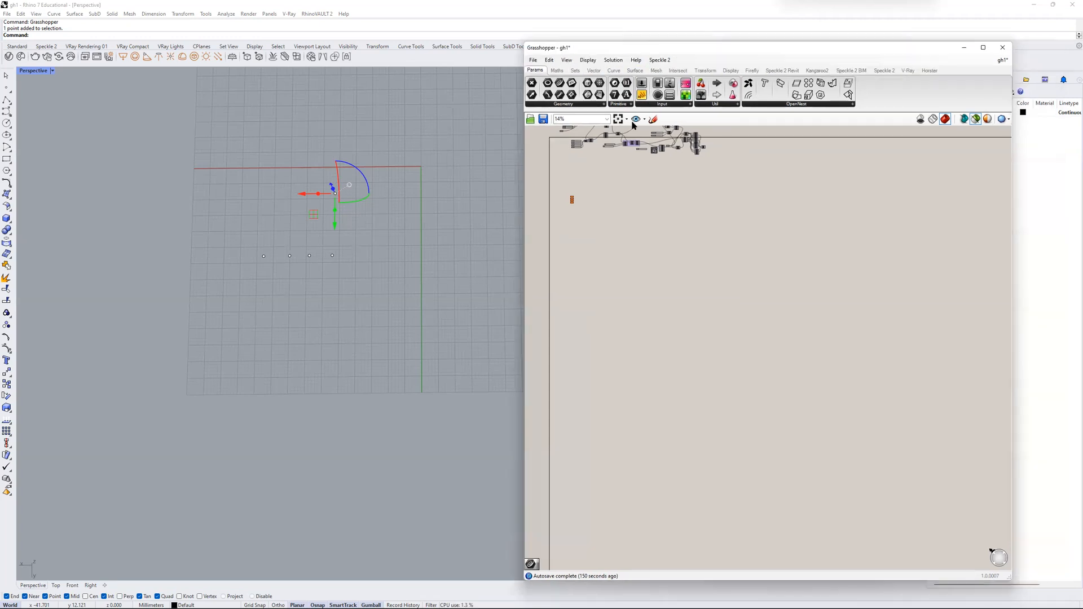
- Hide Grasshopper's Canvas Toolbar and show it again
left_click(567, 61)
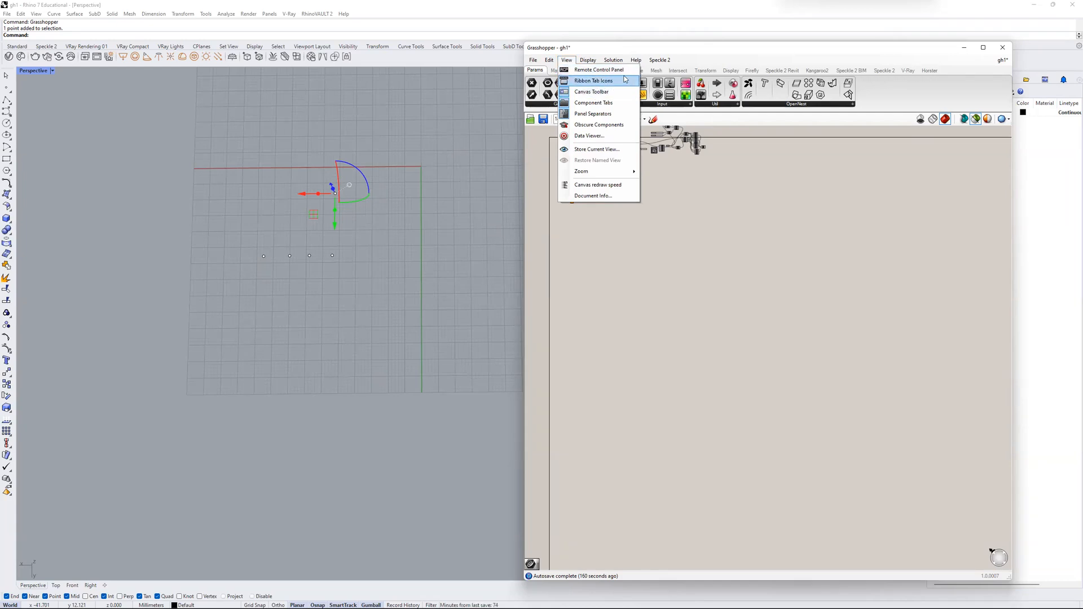
left_click(595, 96)
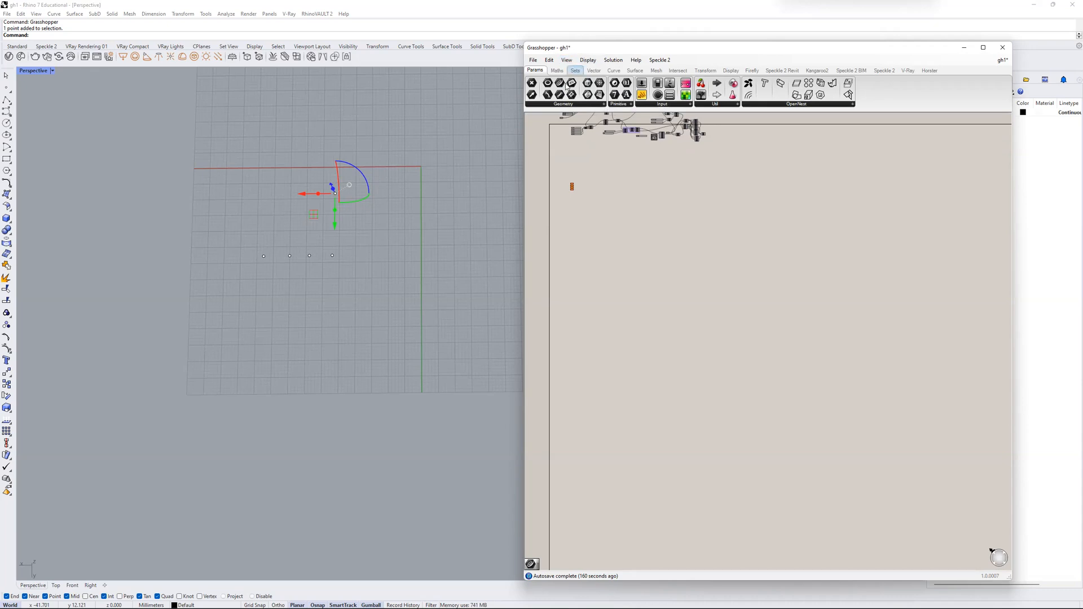
left_click(569, 60)
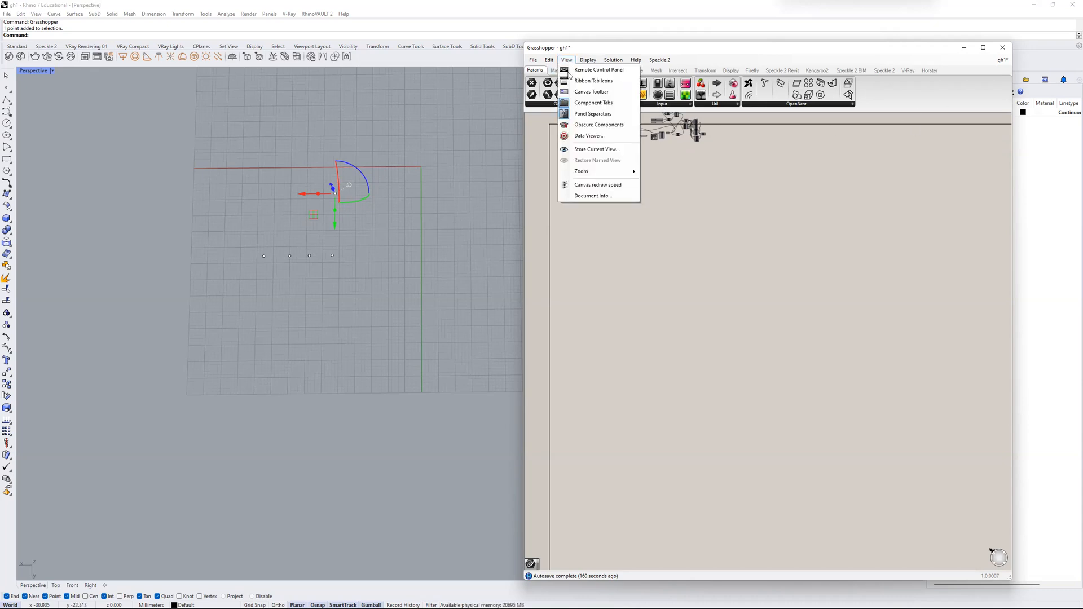
left_click(592, 96)
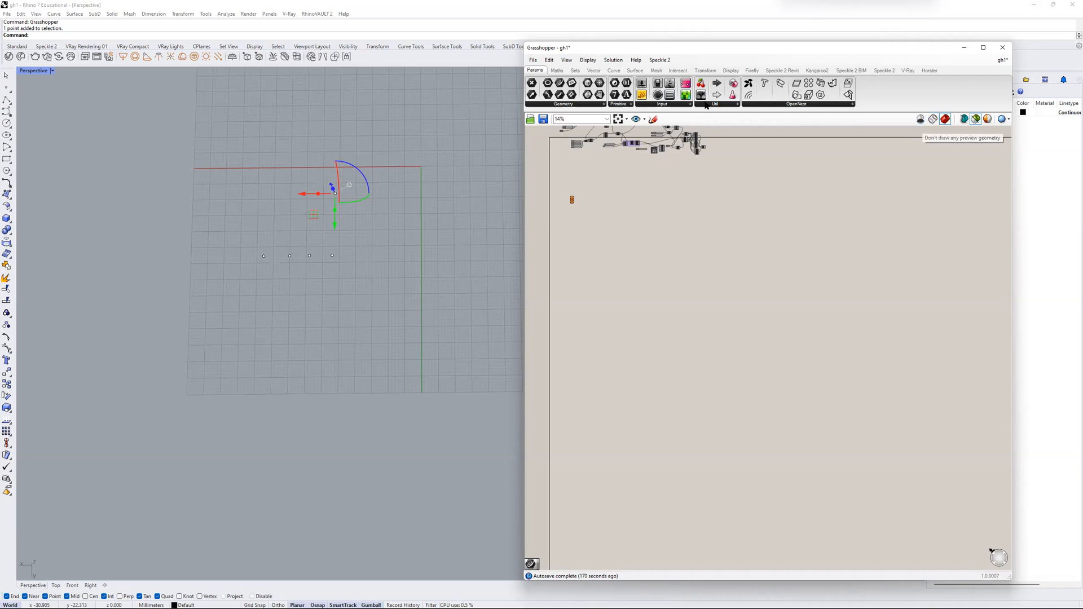
- Hide Grasshopper's Component Tabs and show them again
left_click(567, 60)
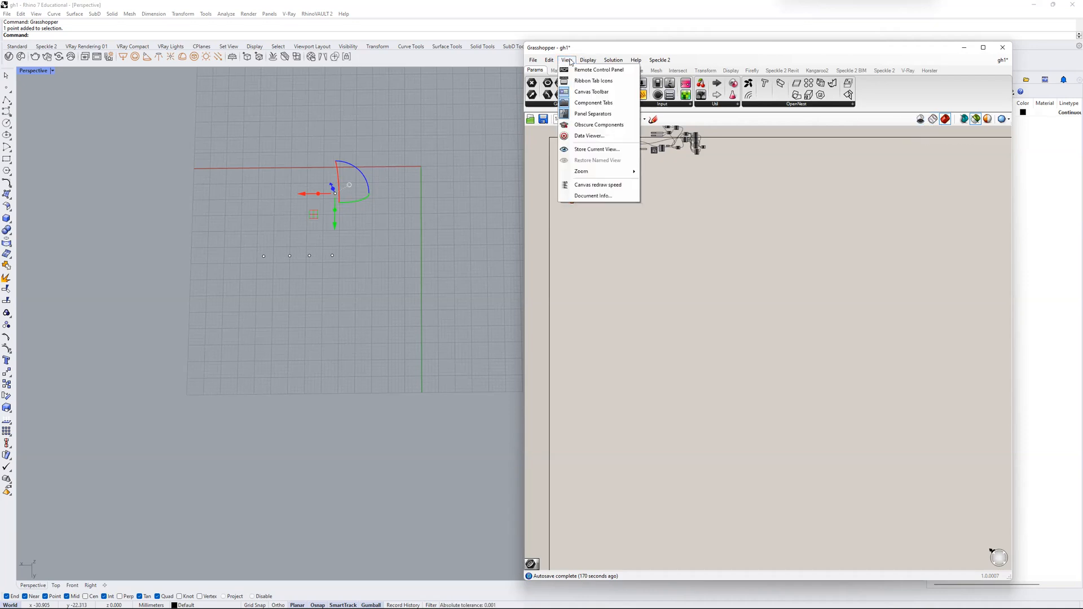
left_click(598, 105)
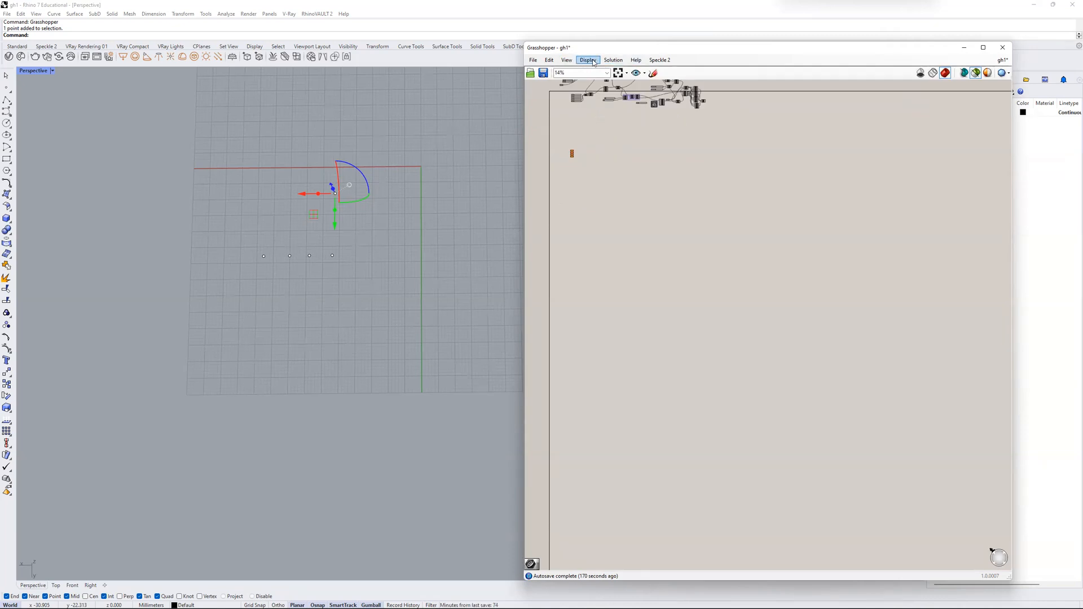
left_click(567, 60)
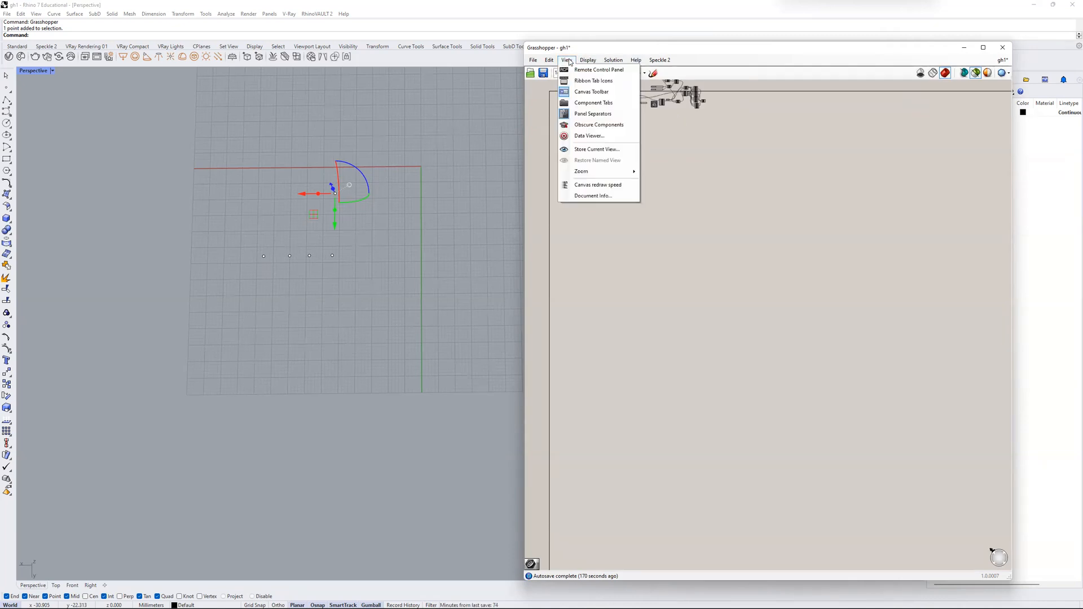
left_click(599, 103)
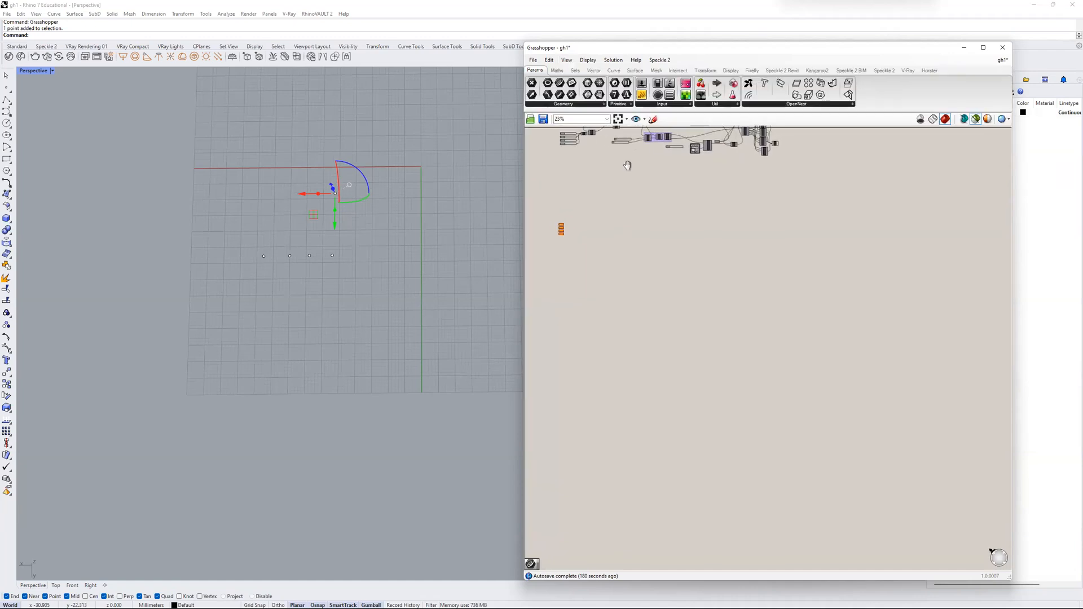
- Place a Trim component on an empty area of the canvas and delete it, doing this twice
scroll(668, 92, "down", 7)
left_click_drag(658, 83, 682, 227)
scroll(682, 225, "up", 6)
scroll(654, 225, "up", 1)
left_click_drag(716, 183, 597, 257)
key("Delete")
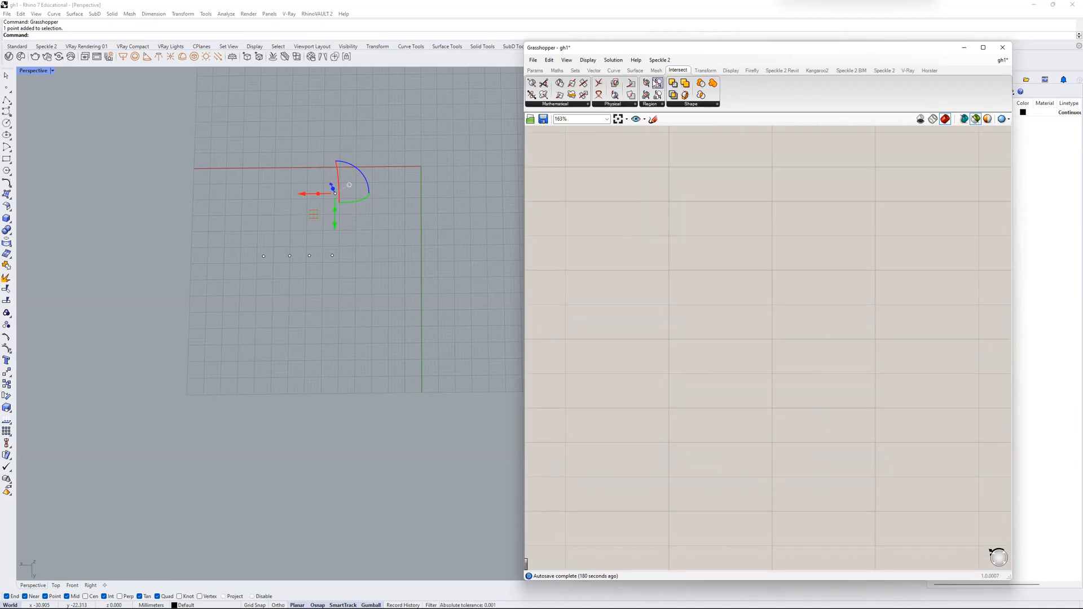
left_click_drag(658, 84, 653, 213)
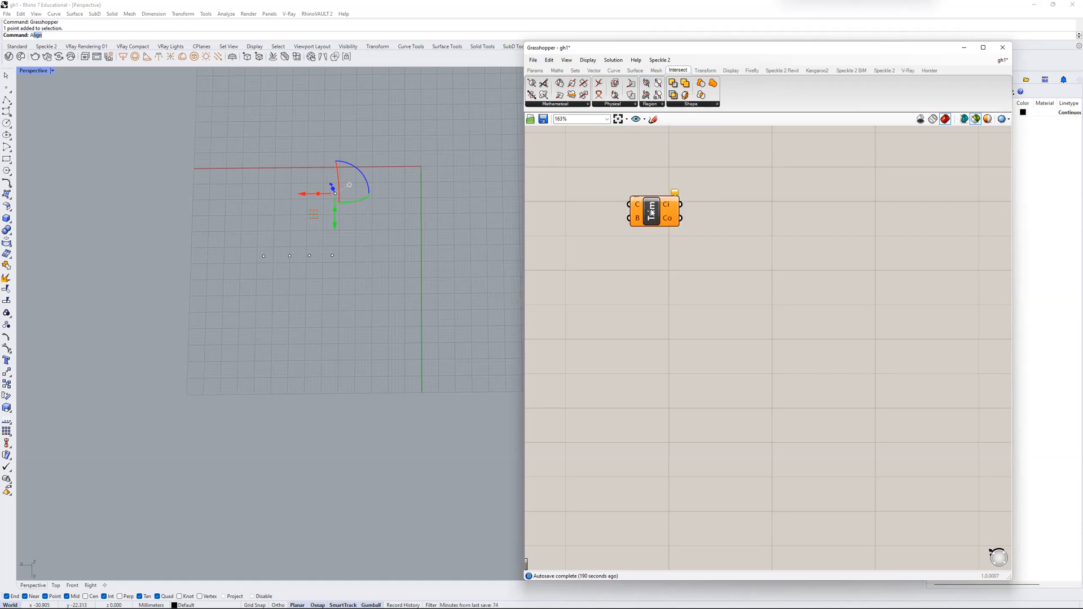
key("Delete")
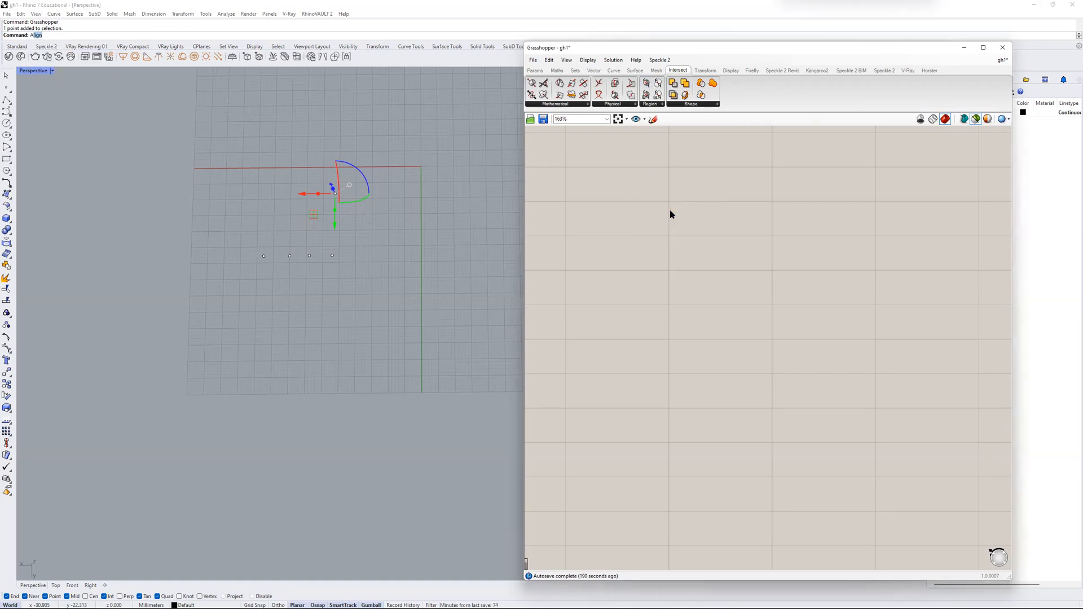
- Search the components for "trim" and place a Trim with Brep component on an empty area of the canvas
double_click(671, 214)
key("Escape")
double_click(644, 201)
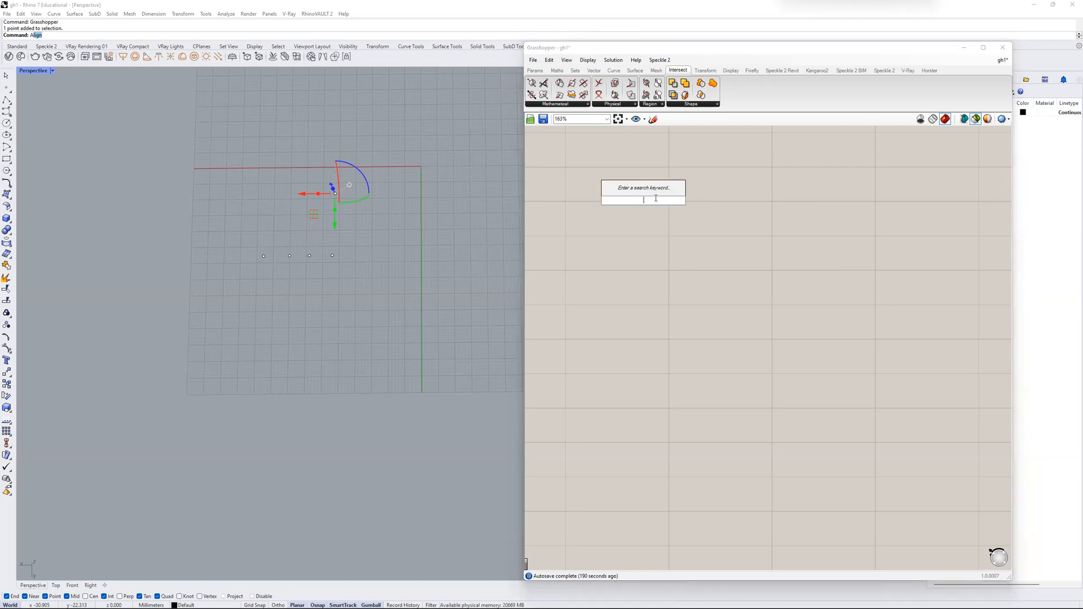
type("trim")
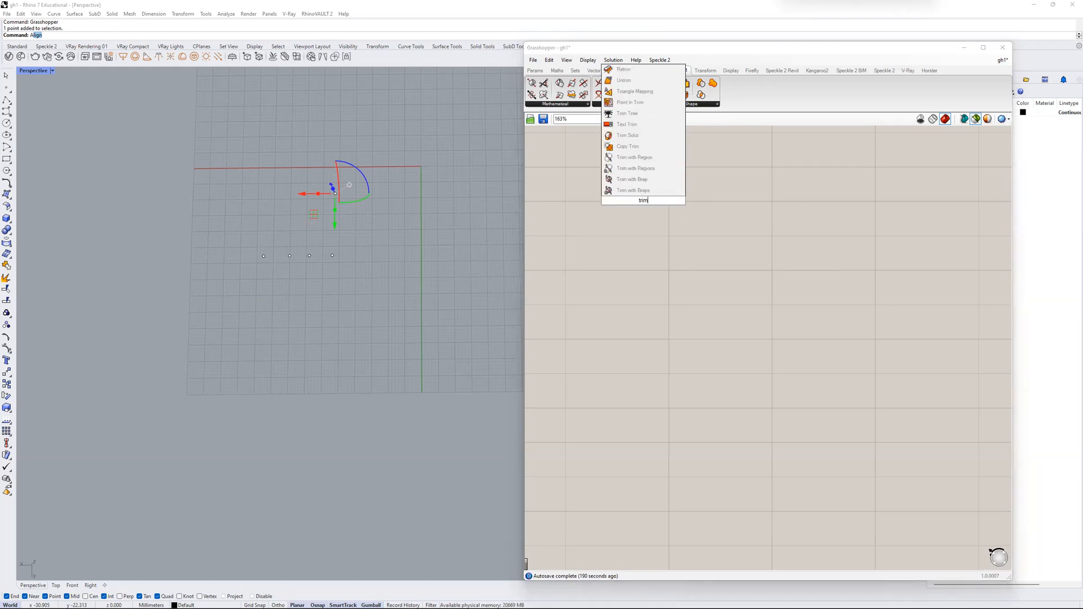
left_click(643, 180)
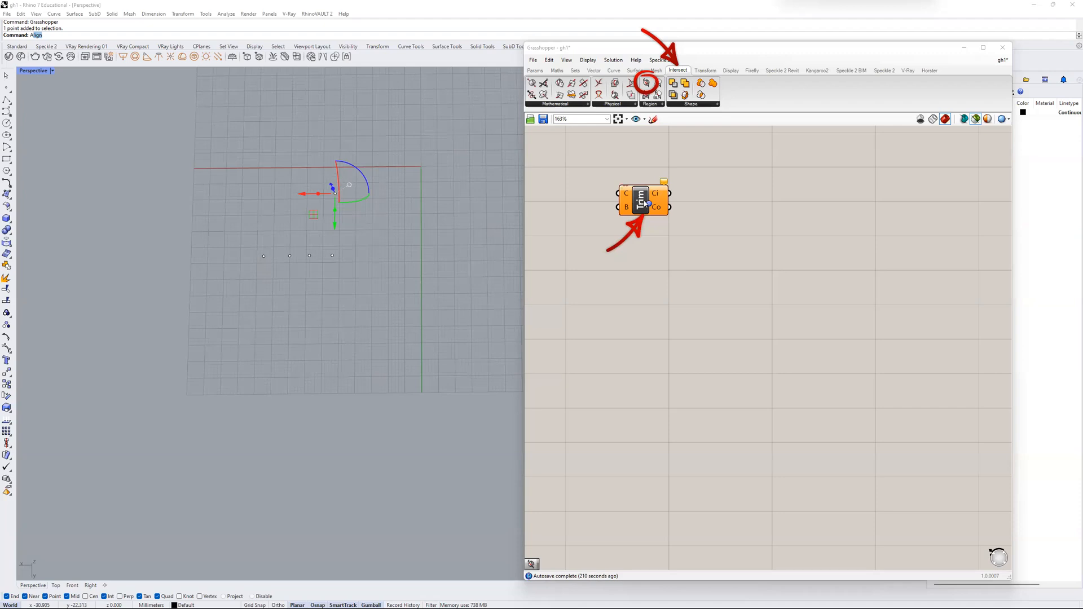
- Toggle Grasshopper's Panel Separators off and on several times to compare the ribbon with and without them
scroll(643, 191, "down", 10)
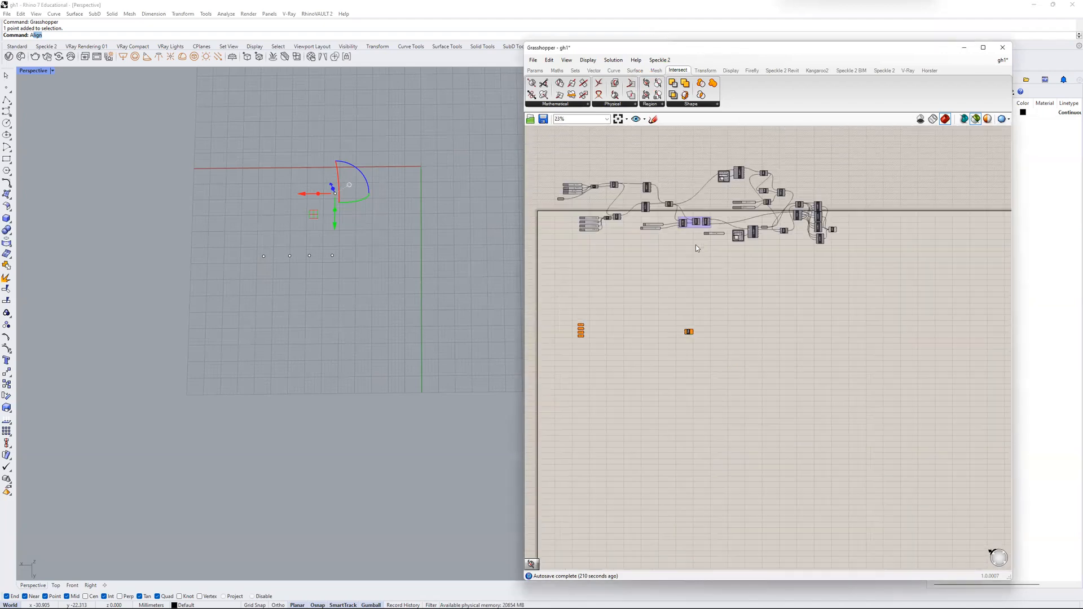
scroll(713, 238, "up", 6)
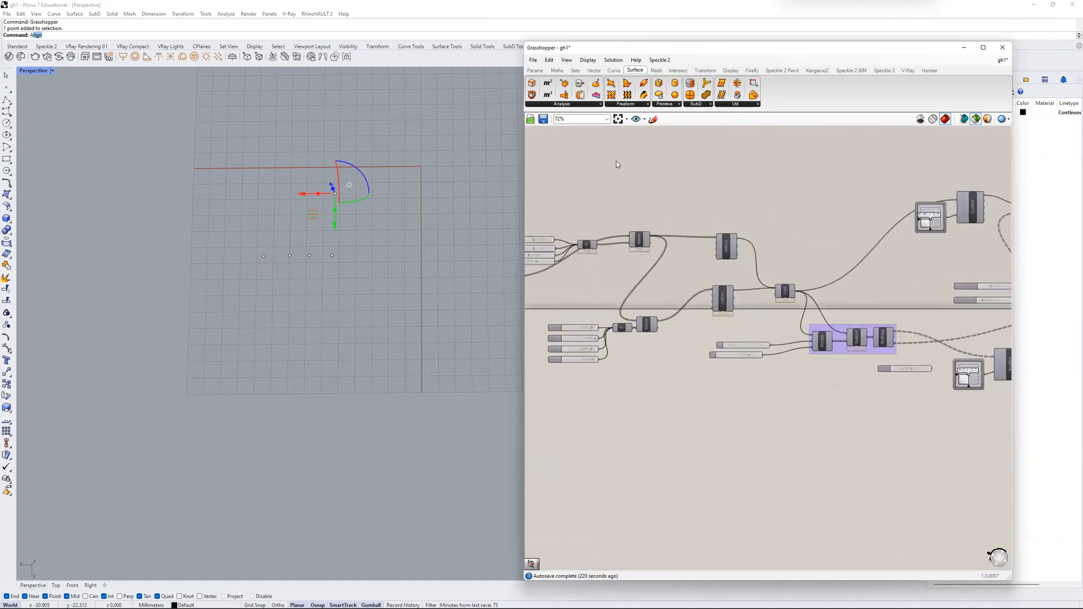
scroll(719, 230, "up", 2)
left_click(566, 60)
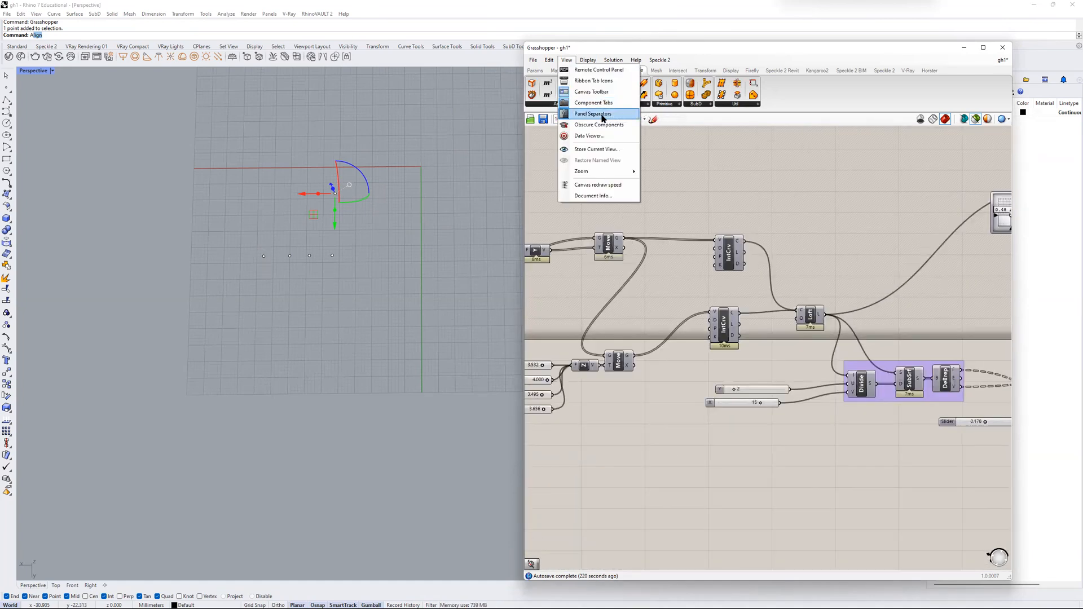
left_click(590, 114)
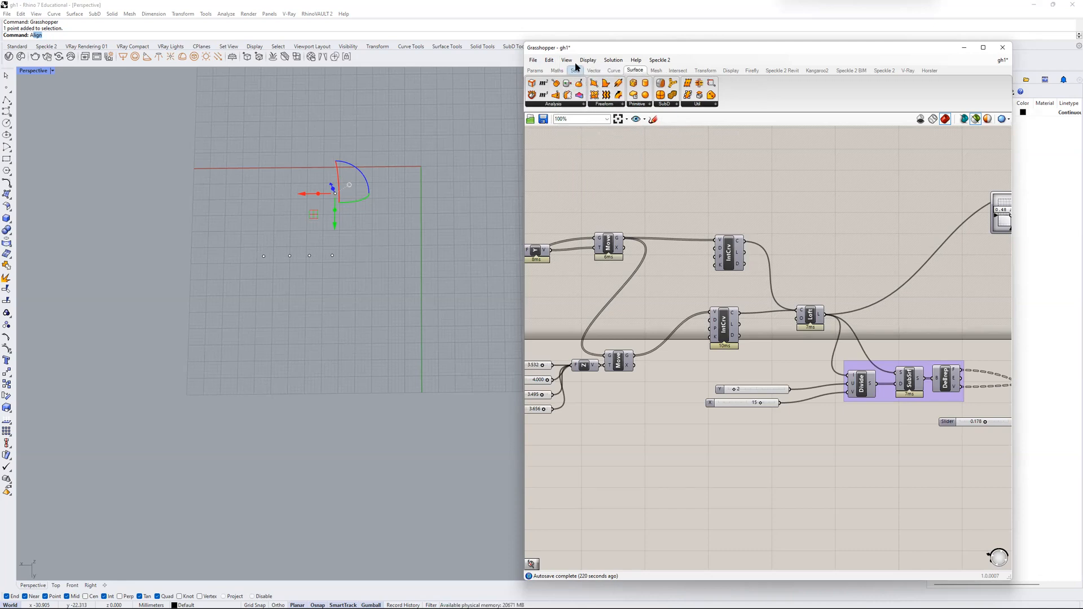
left_click(566, 60)
left_click(599, 115)
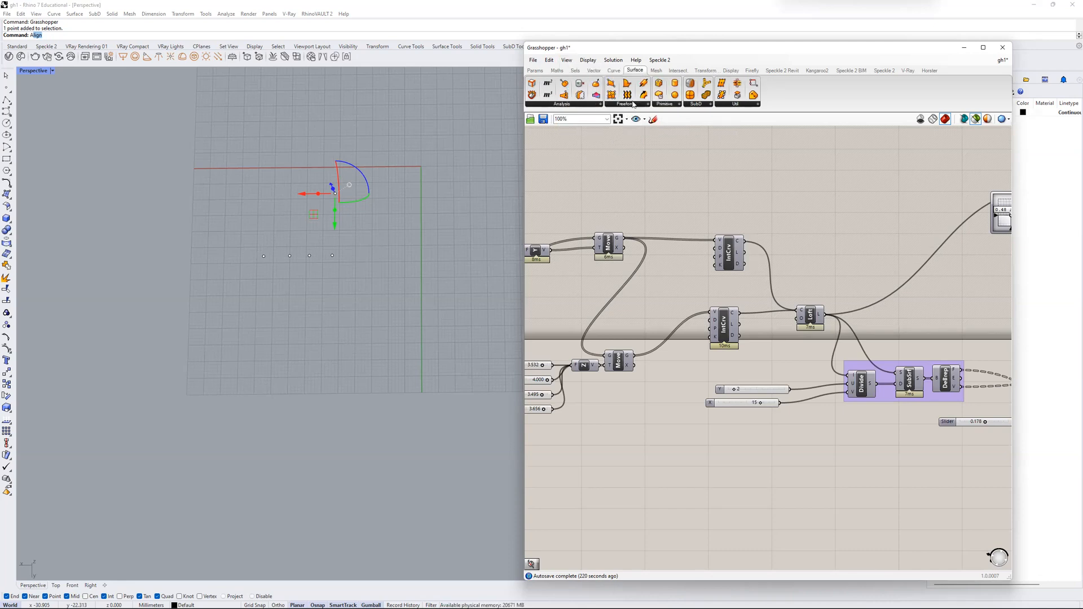
left_click(566, 60)
left_click(590, 114)
left_click(567, 60)
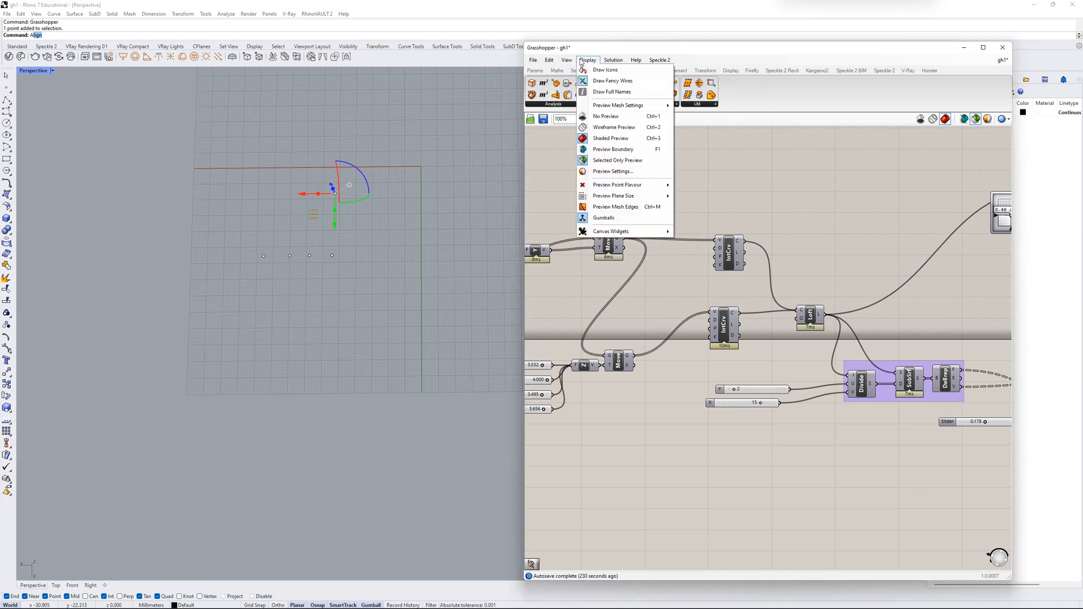
left_click(589, 114)
left_click(567, 60)
left_click(584, 115)
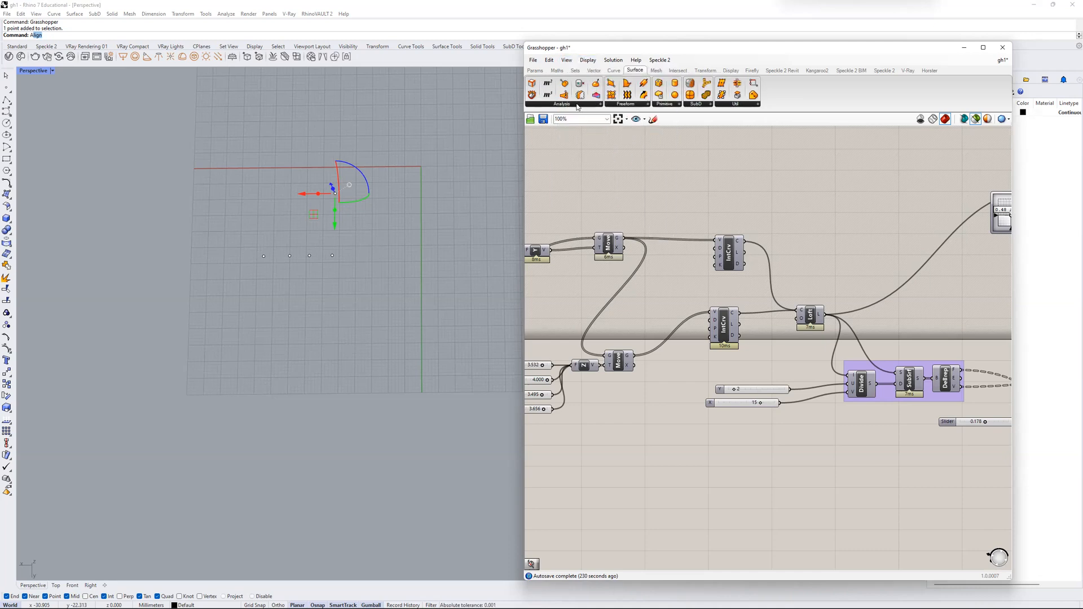
- Look into the Surface category's Analysis components and turn Grasshopper's Panel Separators off
left_click(575, 105)
left_click(583, 59)
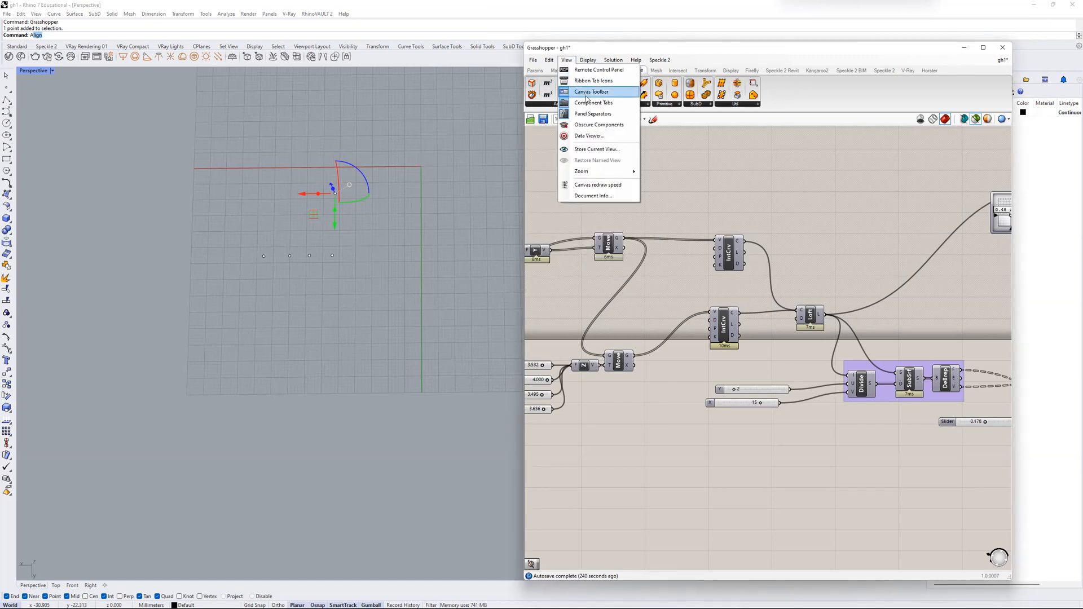
left_click(603, 111)
- Switch the component category tabs to Ribbon Tab Icons and back to text names
left_click(569, 60)
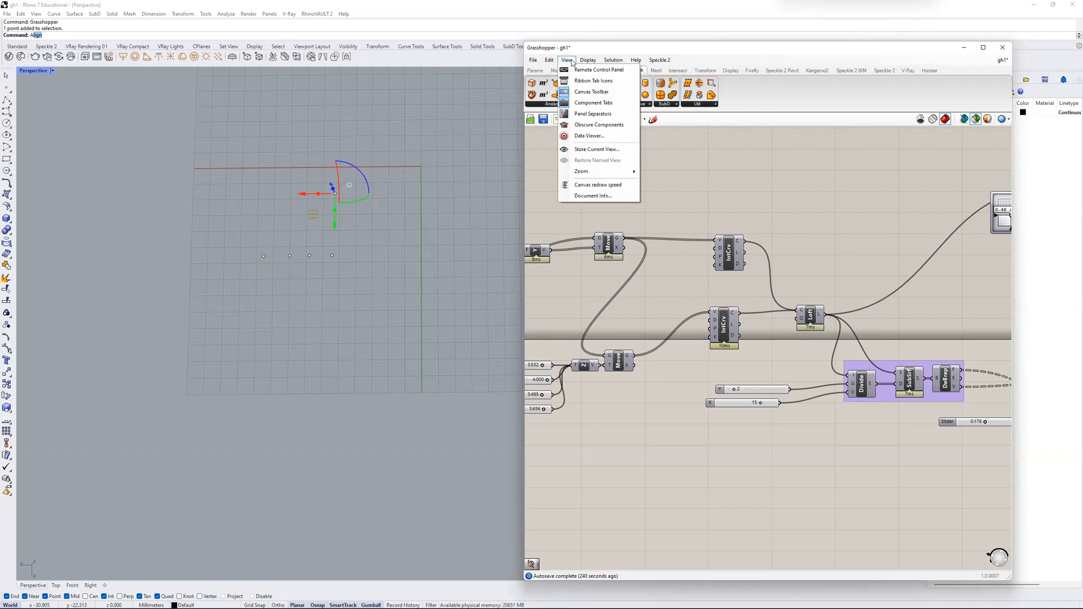
left_click(598, 81)
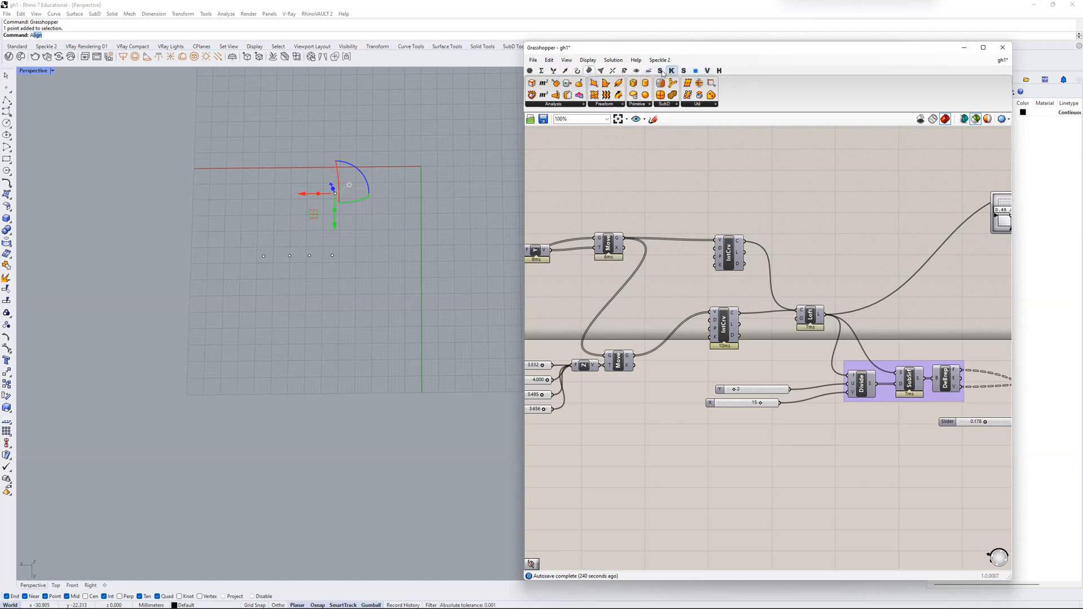
left_click(567, 60)
left_click(587, 81)
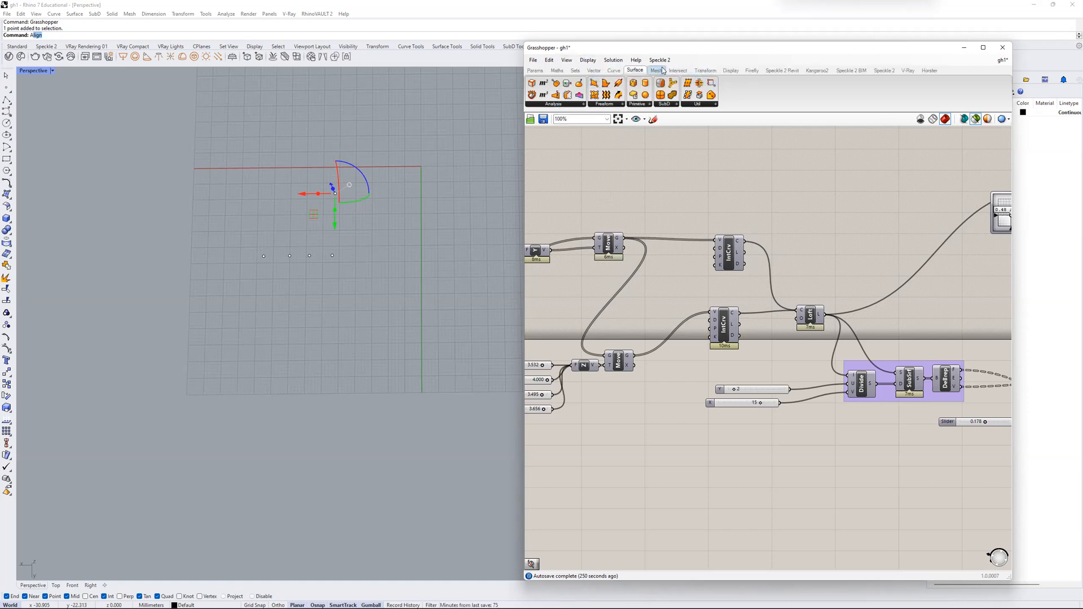
left_click(566, 60)
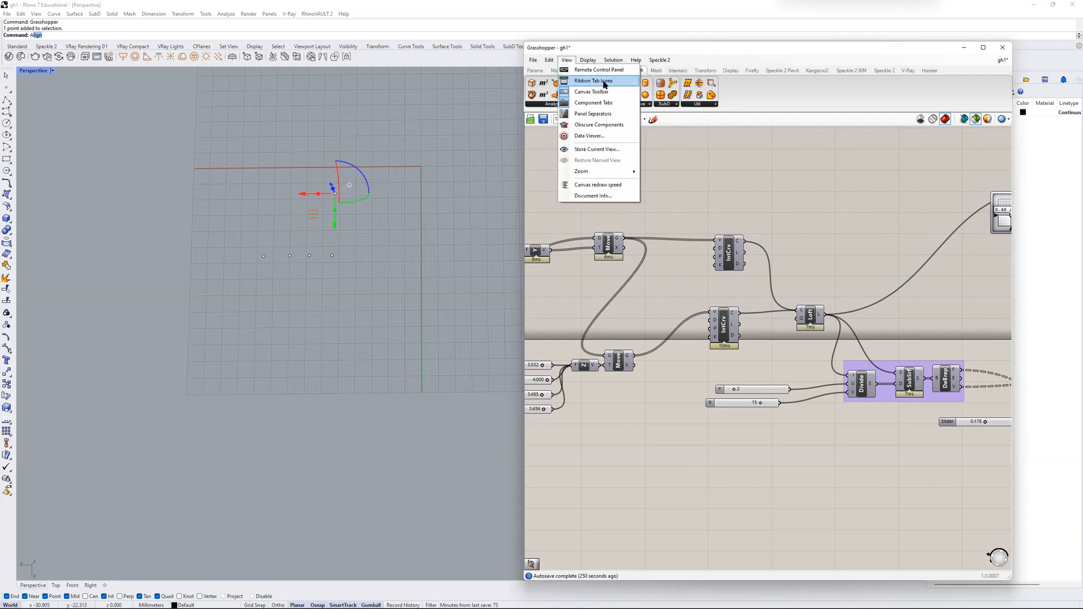
left_click(597, 81)
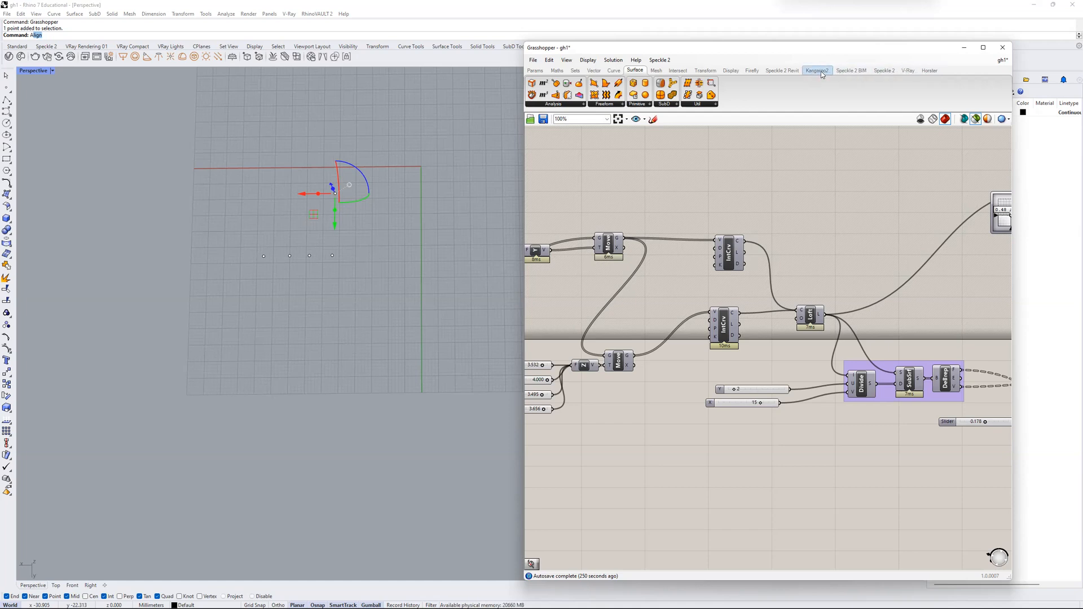
mouse_move(821, 71)
mouse_move(762, 69)
right_click_drag(700, 200, 718, 206)
- Turn on Draw Icons for the canvas components and switch them back to showing names
left_click(566, 60)
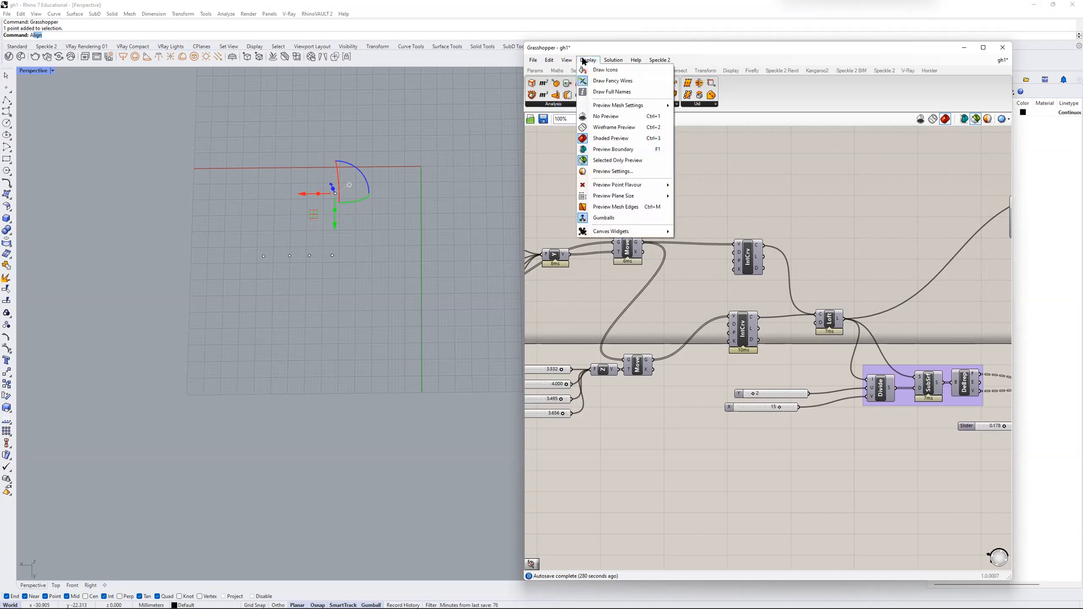
mouse_move(584, 62)
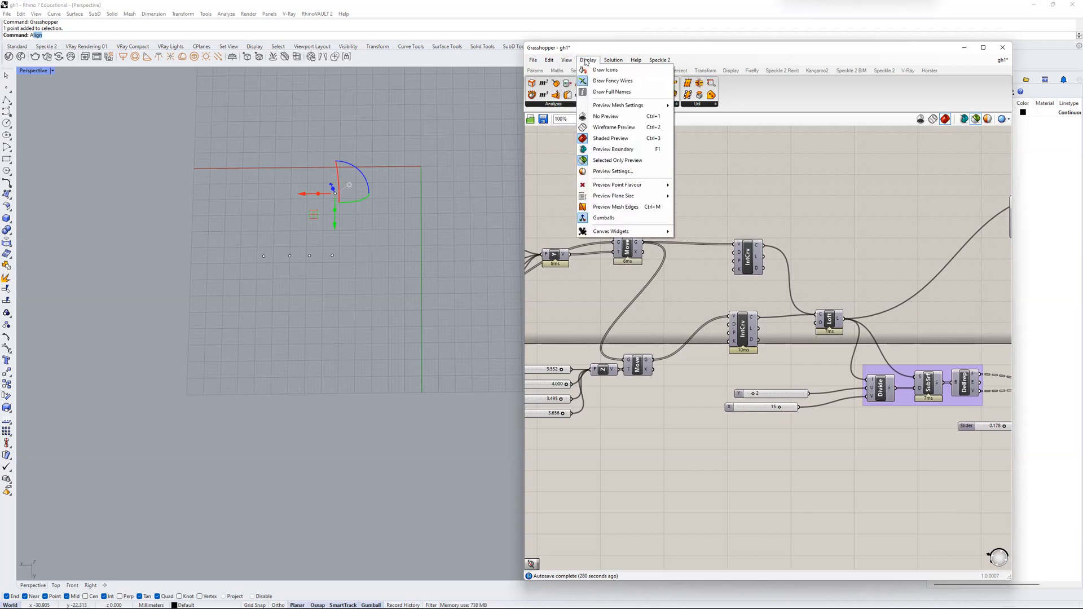
left_click(604, 71)
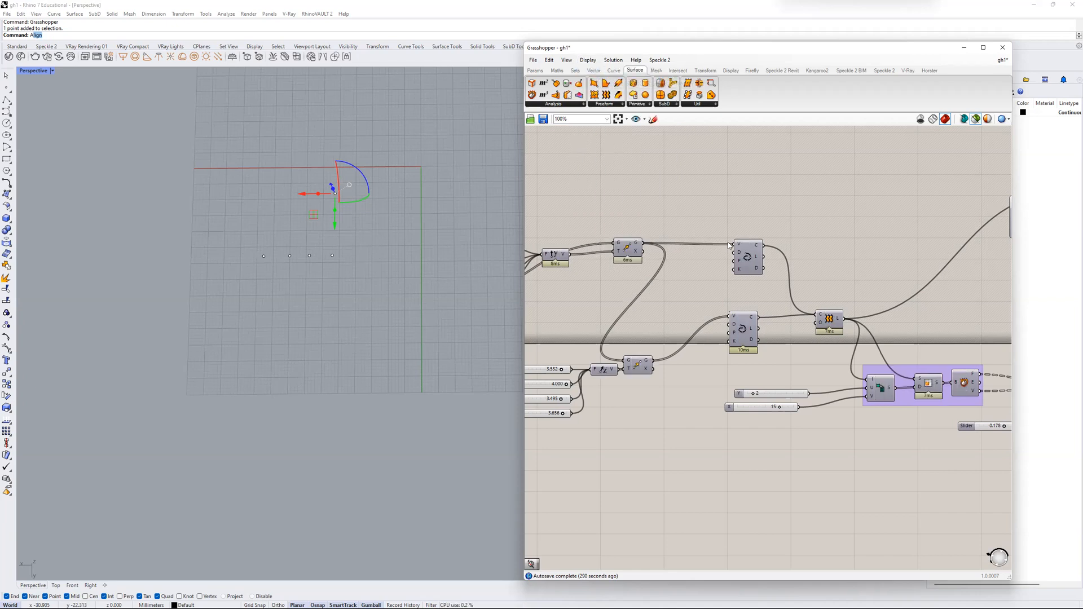
scroll(743, 279, "up", 3)
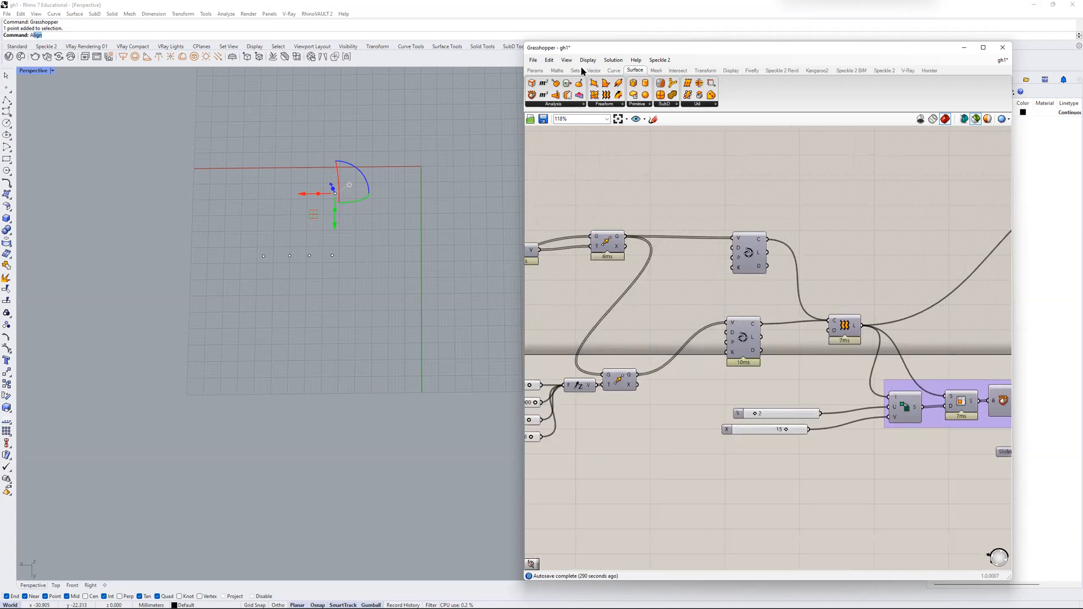
left_click(588, 60)
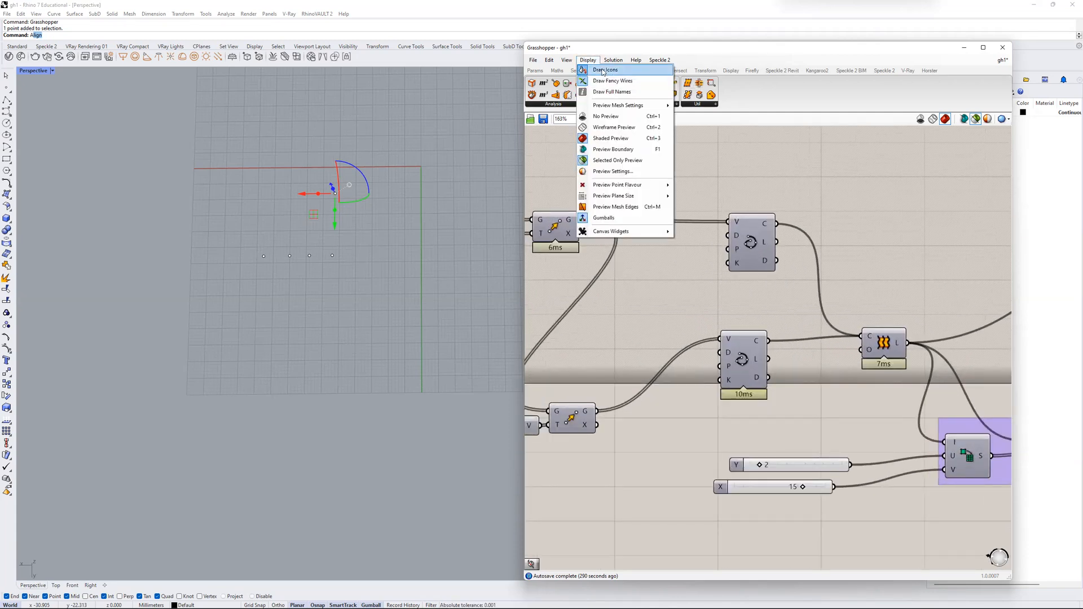
left_click(605, 70)
scroll(761, 251, "up", 2)
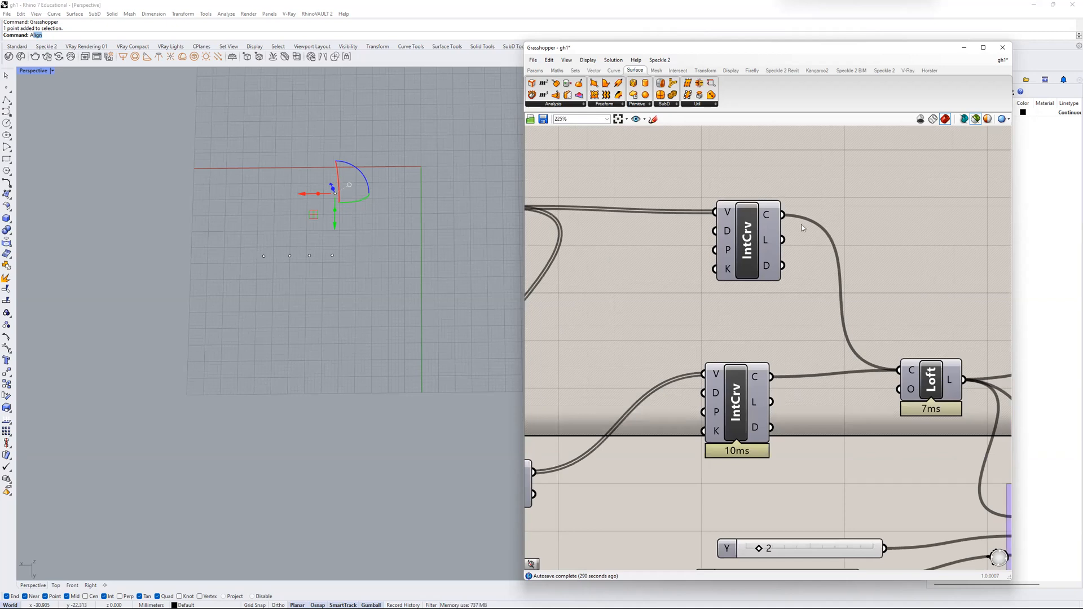
scroll(733, 244, "down", 2)
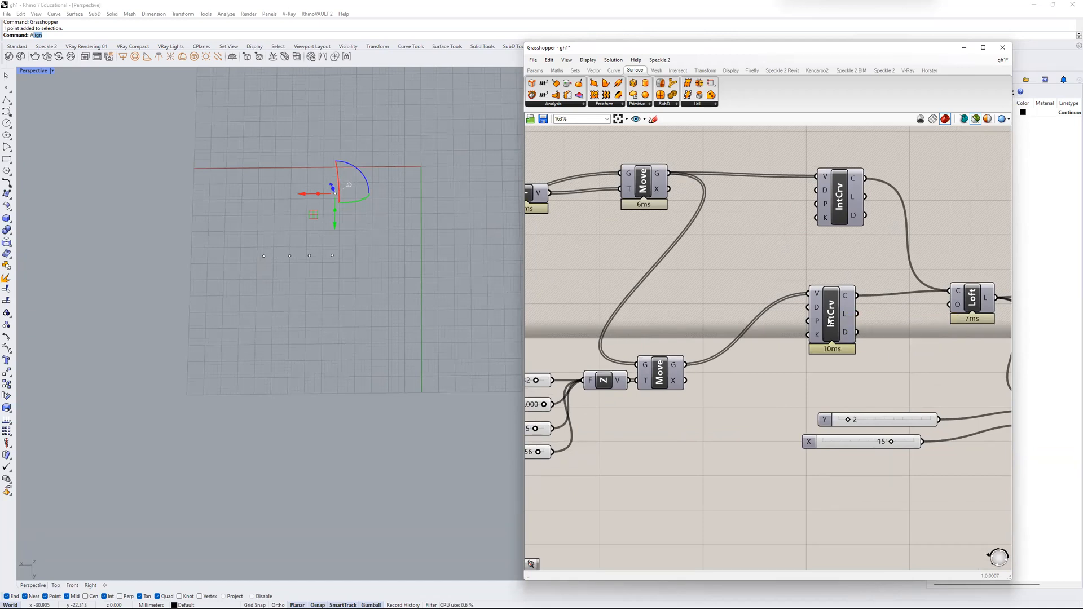
- Search the components for "intcrv", place an Interpolate component between the Move and IntCrv components, and delete it
double_click(746, 284)
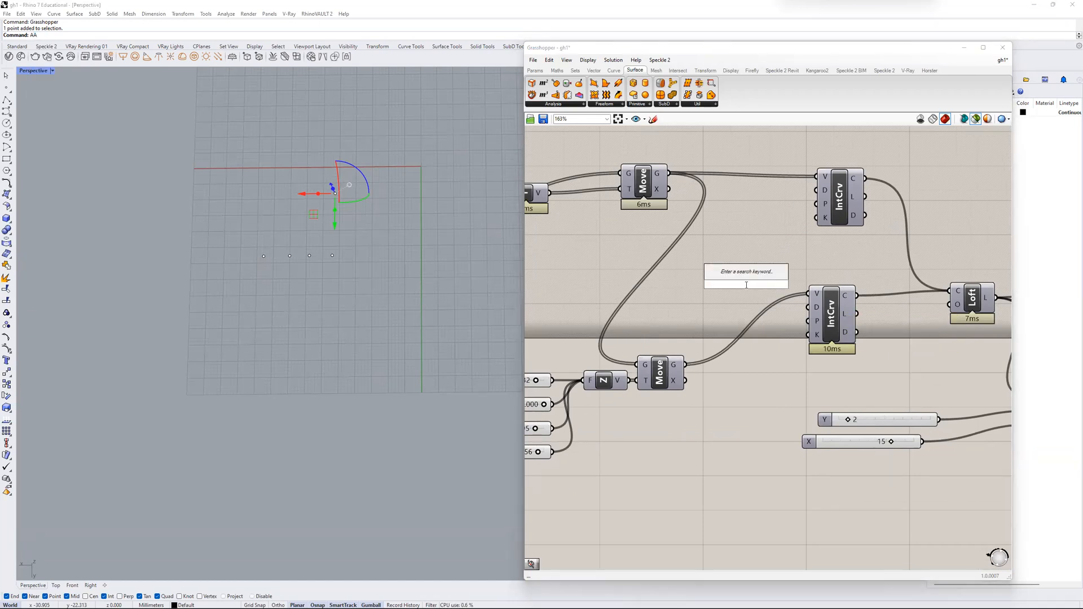
type("inter")
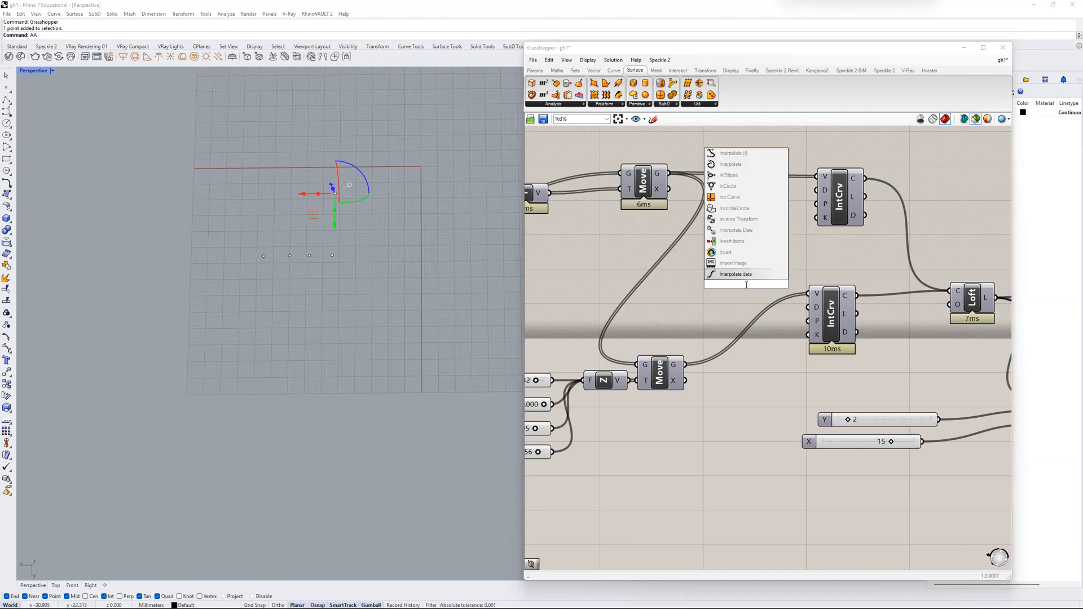
key("BackSpace")
key("BackSpace")
key("BackSpace")
key("BackSpace")
type("ntcrv")
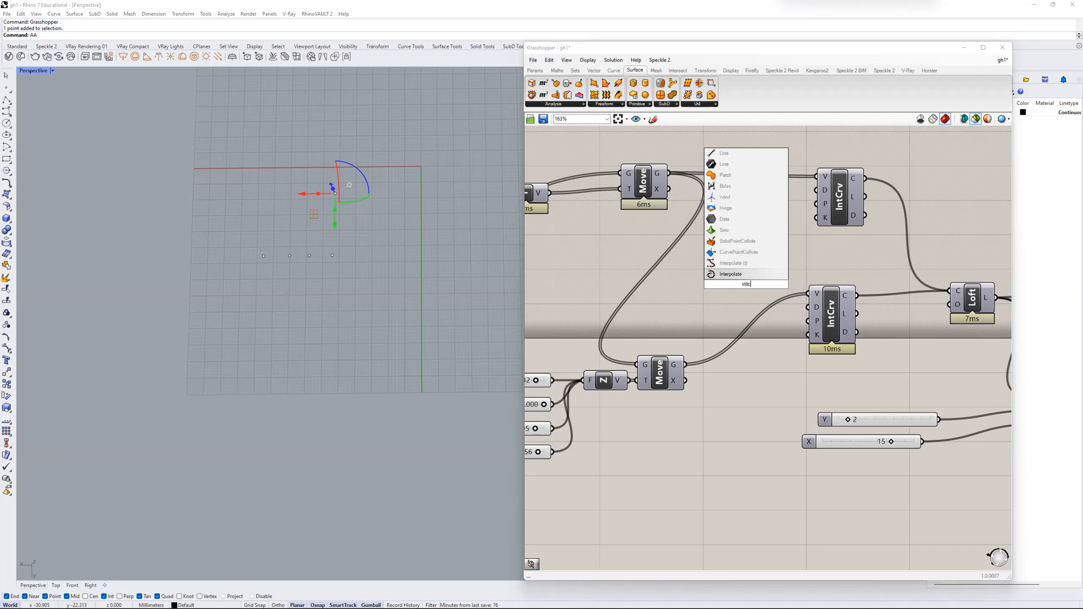
left_click(736, 274)
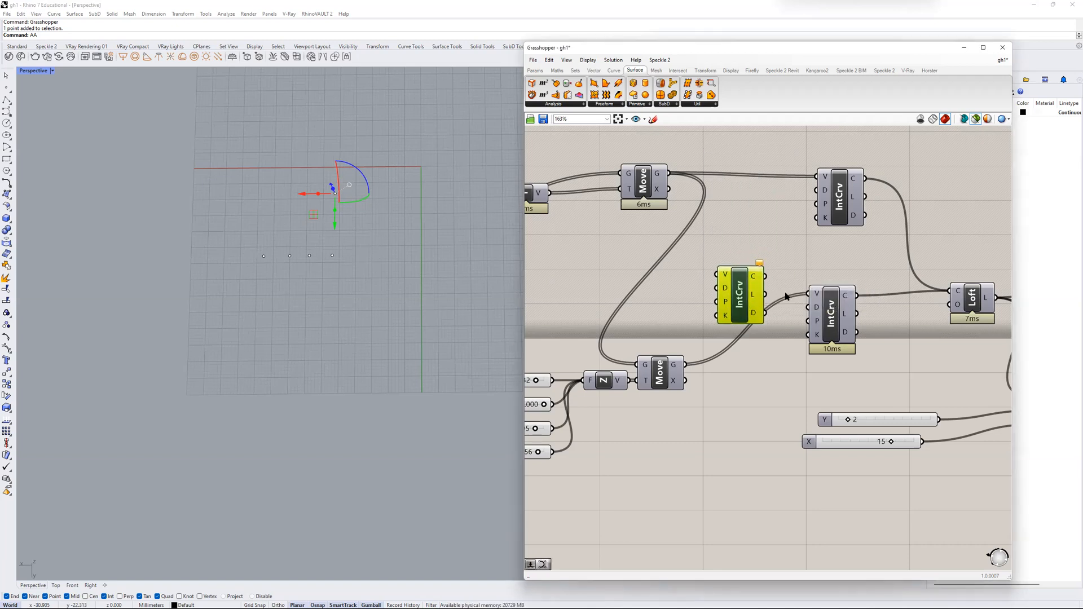
key("Delete")
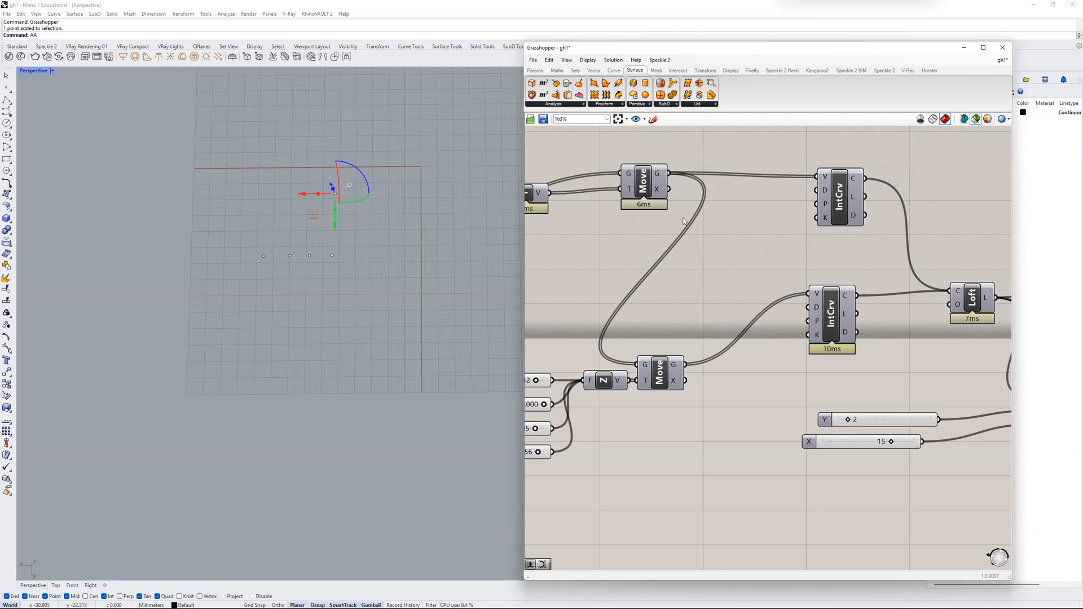
- Turn on Draw Icons to compare the canvas with the Mesh category's Triangulation components, and turn it off again
left_click(588, 60)
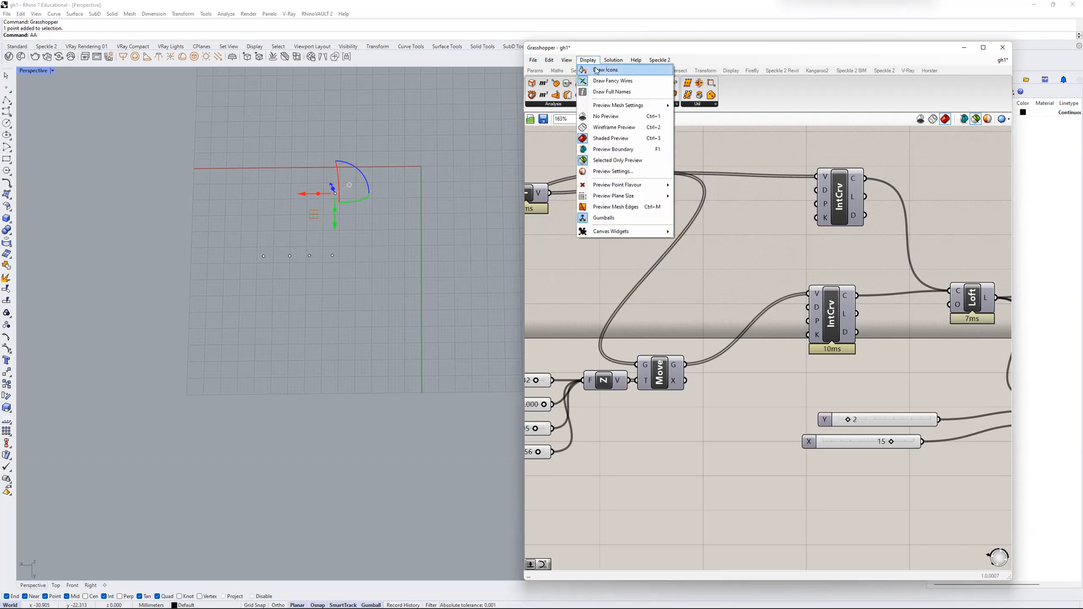
left_click(597, 70)
left_click(677, 71)
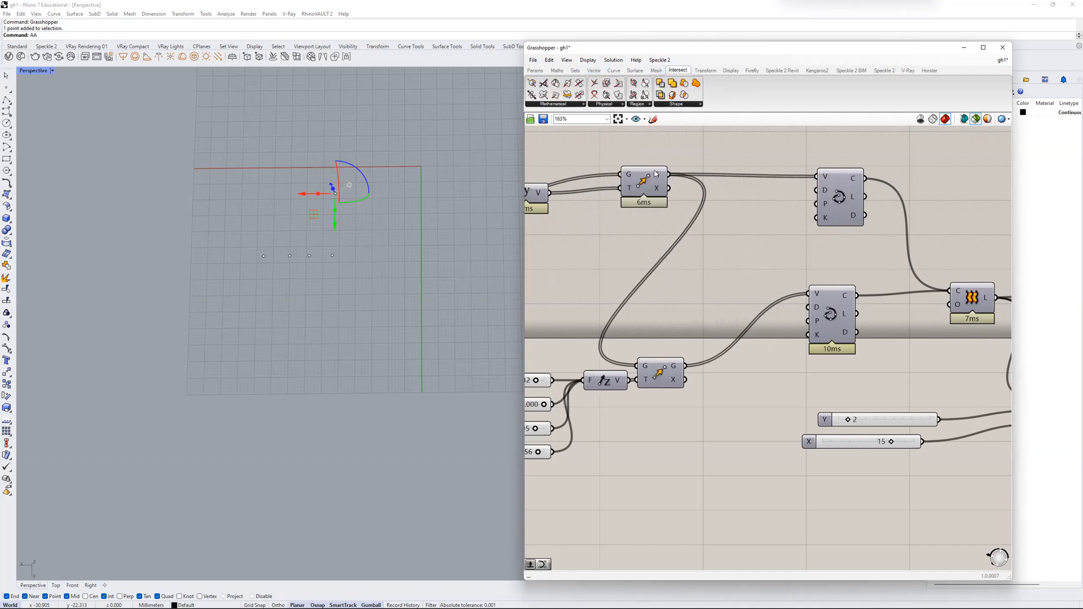
left_click(656, 71)
left_click(614, 104)
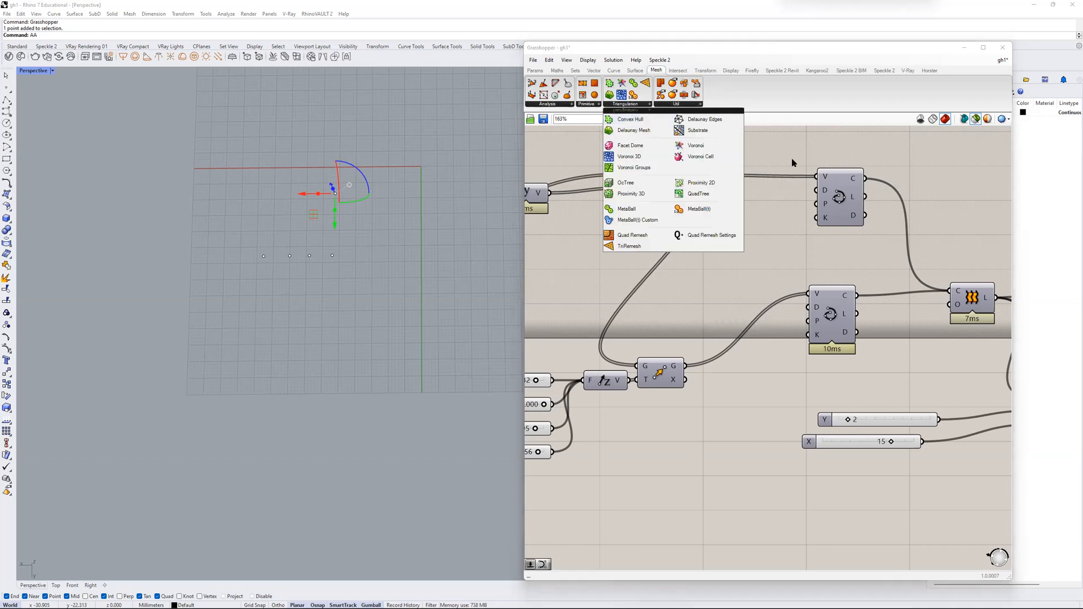
left_click(588, 60)
left_click(604, 69)
- Turn Draw Fancy Wires off and on again to compare the wire styles
left_click(588, 60)
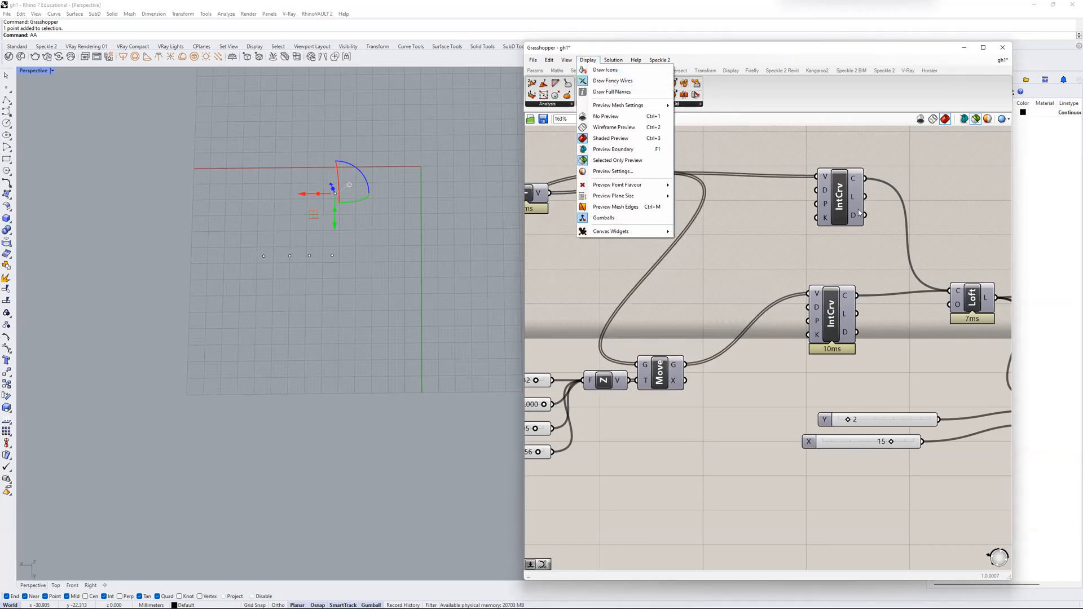
left_click(620, 81)
left_click(588, 60)
left_click(615, 81)
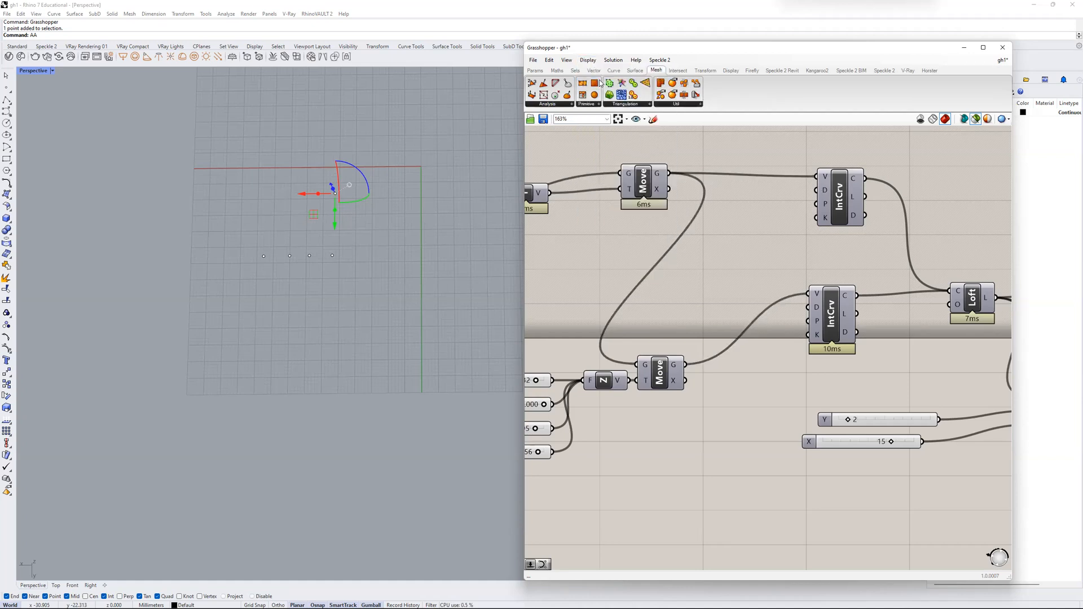
- Turn on Draw Full Names so components show full names for themselves and their inputs and outputs
left_click(590, 61)
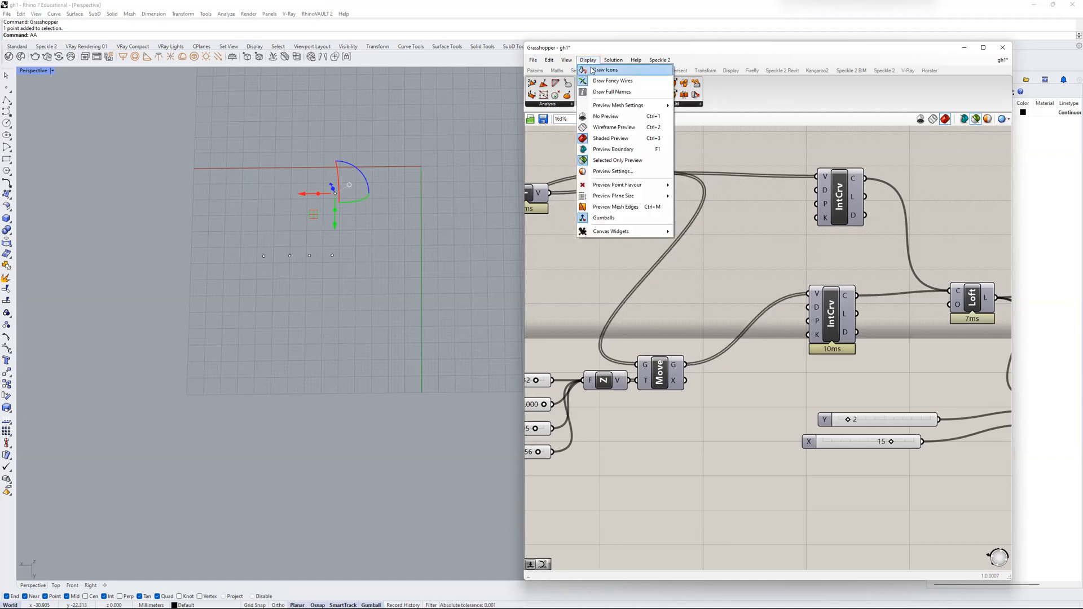
left_click(617, 93)
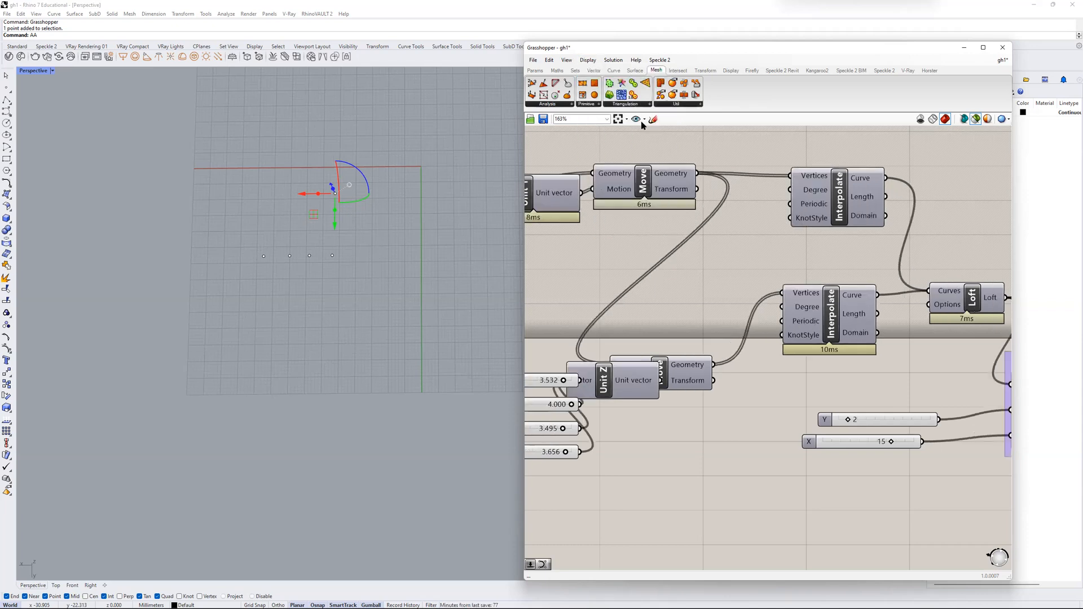
- Examine the full input and output names on the Move and Interpolate components, including the description of the Vertices input
left_click(588, 60)
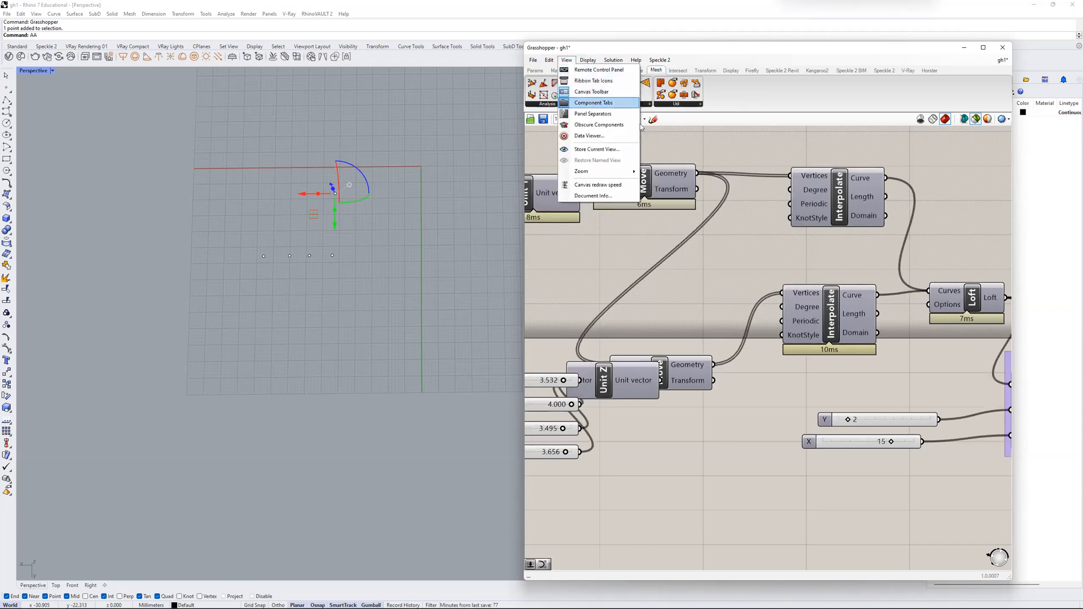
left_click(788, 173)
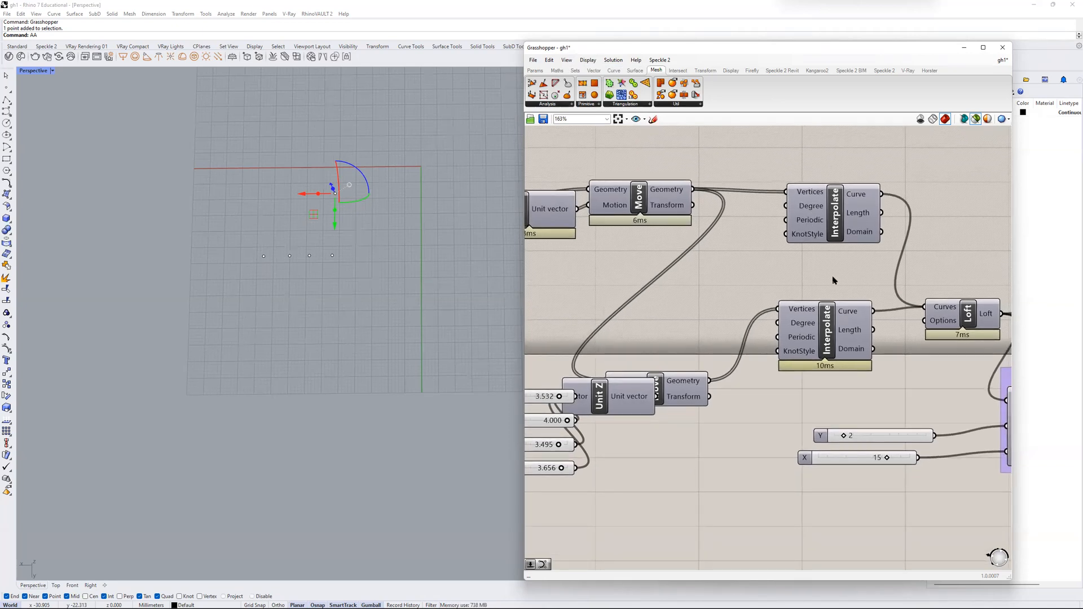
scroll(715, 247, "up", 5)
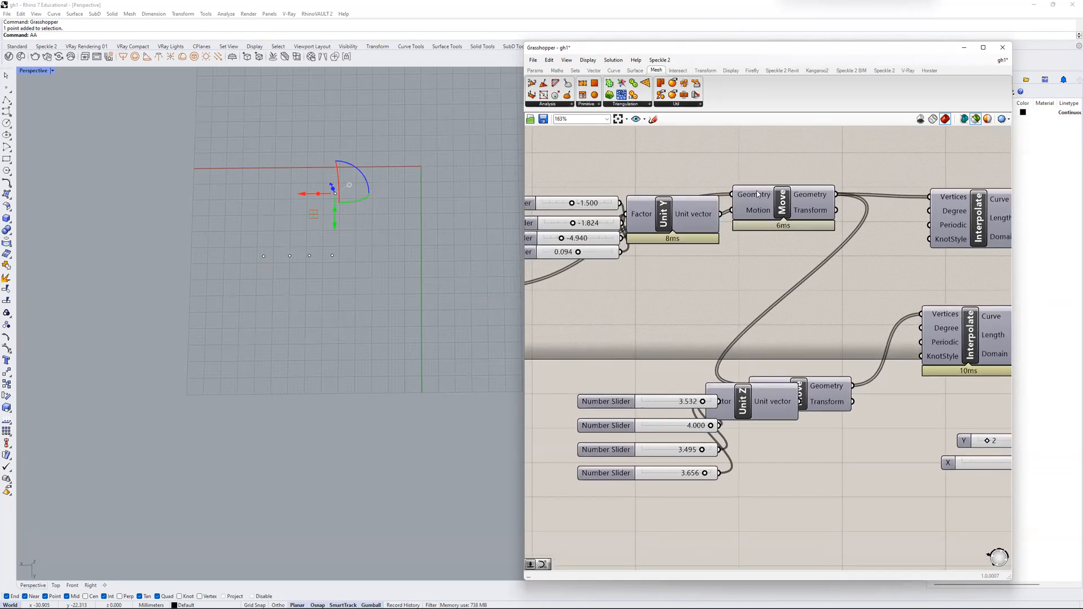
scroll(793, 205, "down", 6)
scroll(658, 185, "up", 2)
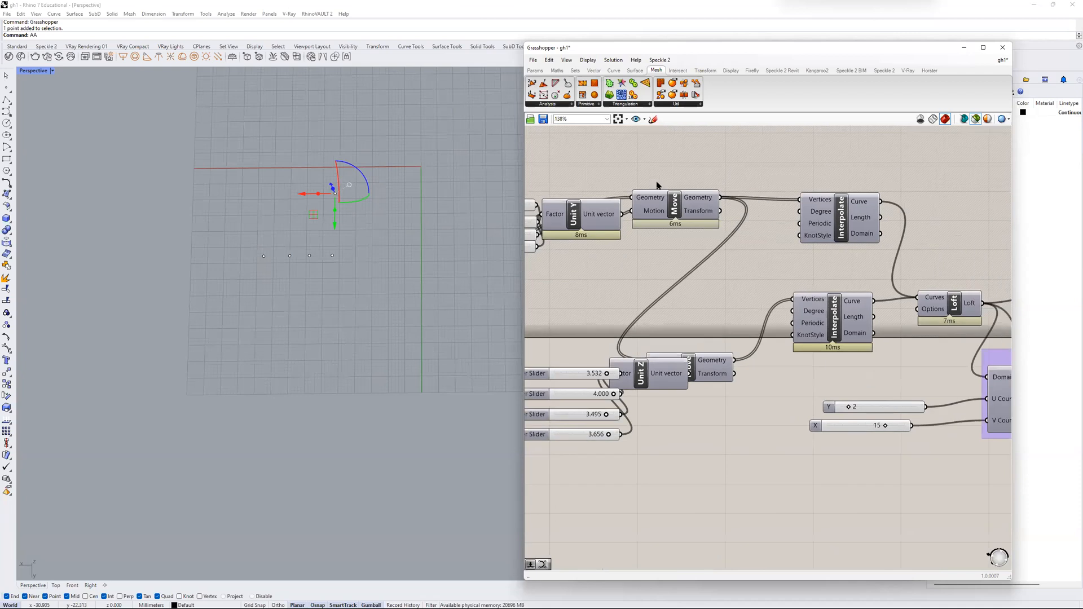
scroll(821, 202, "up", 3)
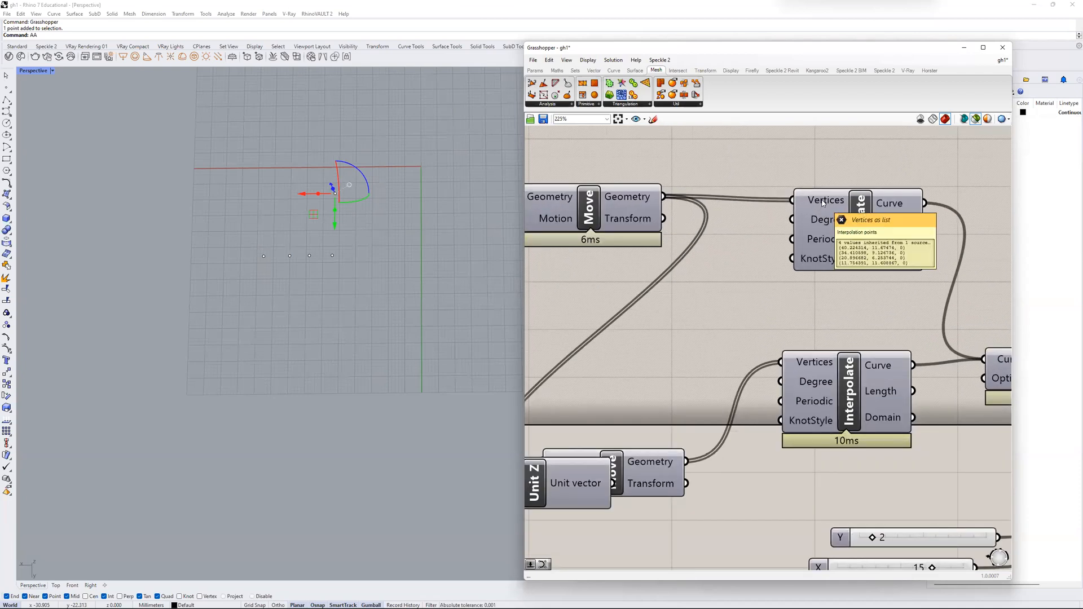
mouse_move(823, 224)
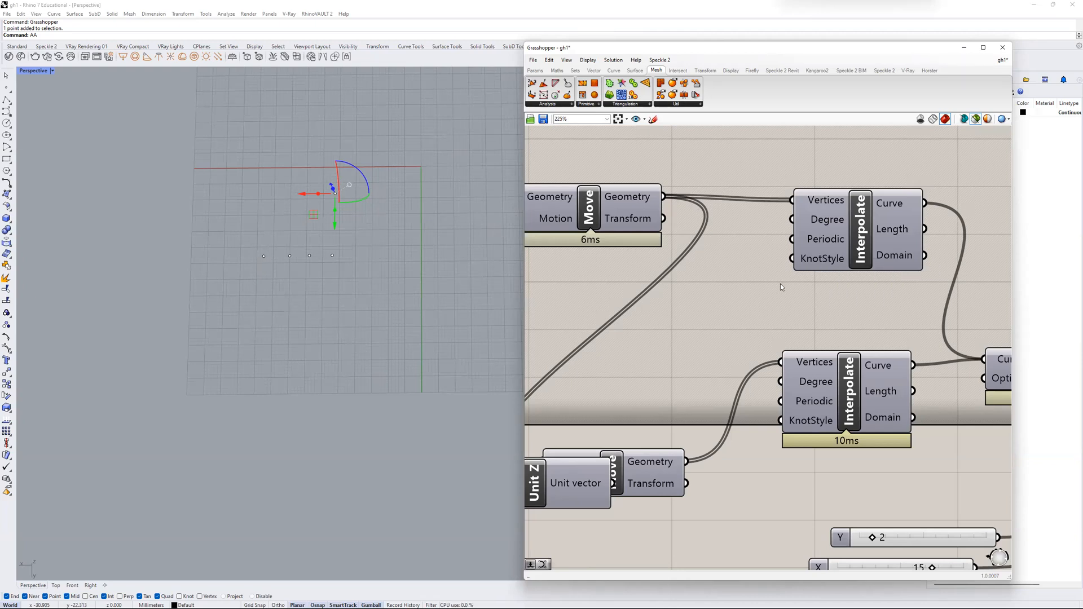
mouse_move(820, 263)
scroll(756, 286, "down", 5)
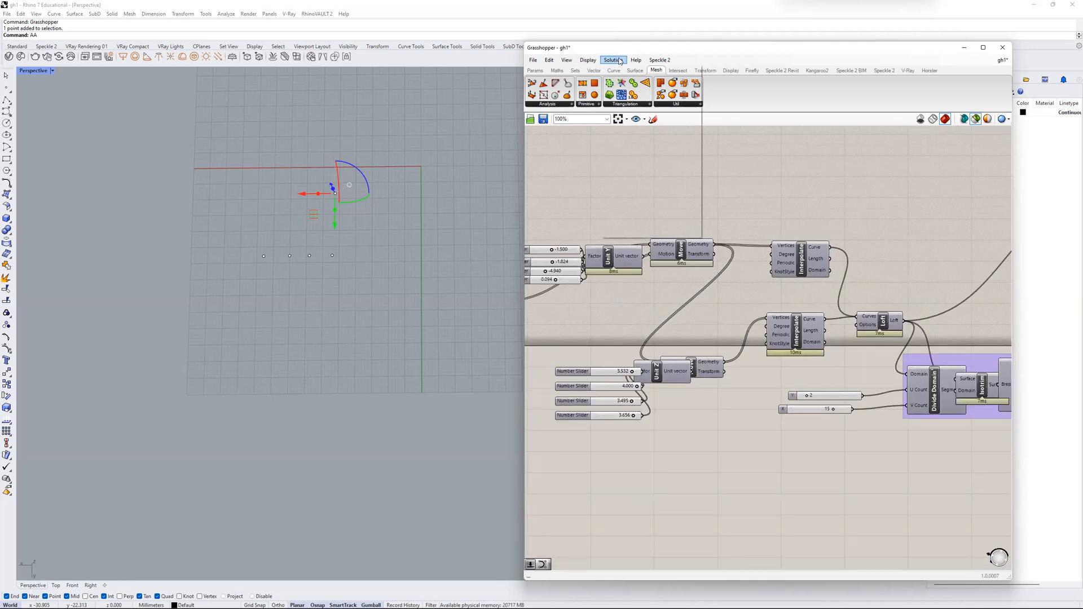
- Review the Canvas Widgets display options and locate the compass widget on the canvas
left_click(599, 61)
mouse_move(606, 232)
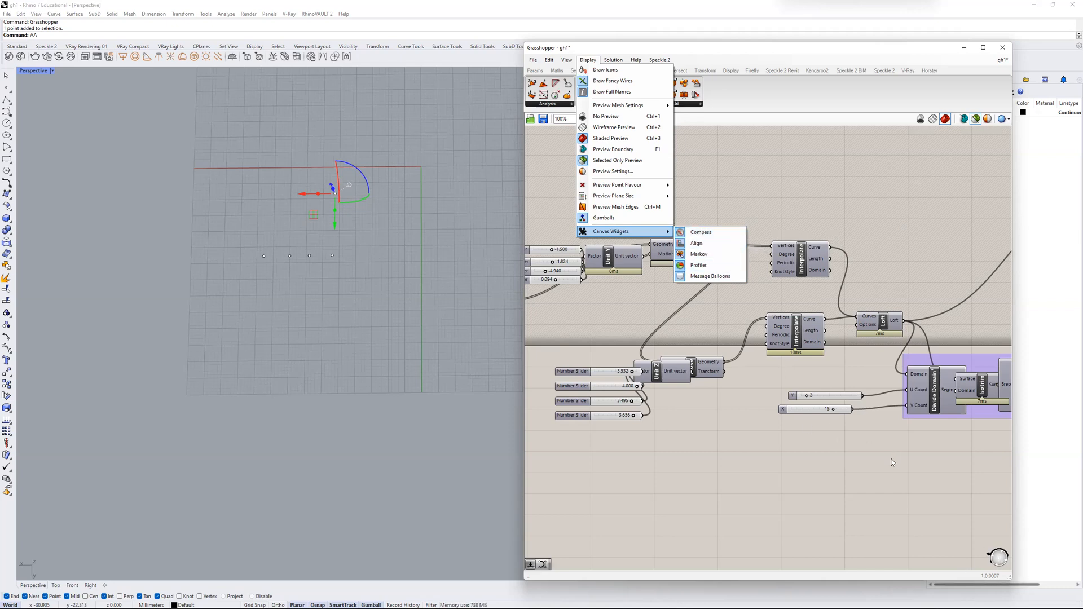
scroll(892, 463, "down", 5)
left_click(812, 399)
left_click_drag(997, 556, 1008, 552)
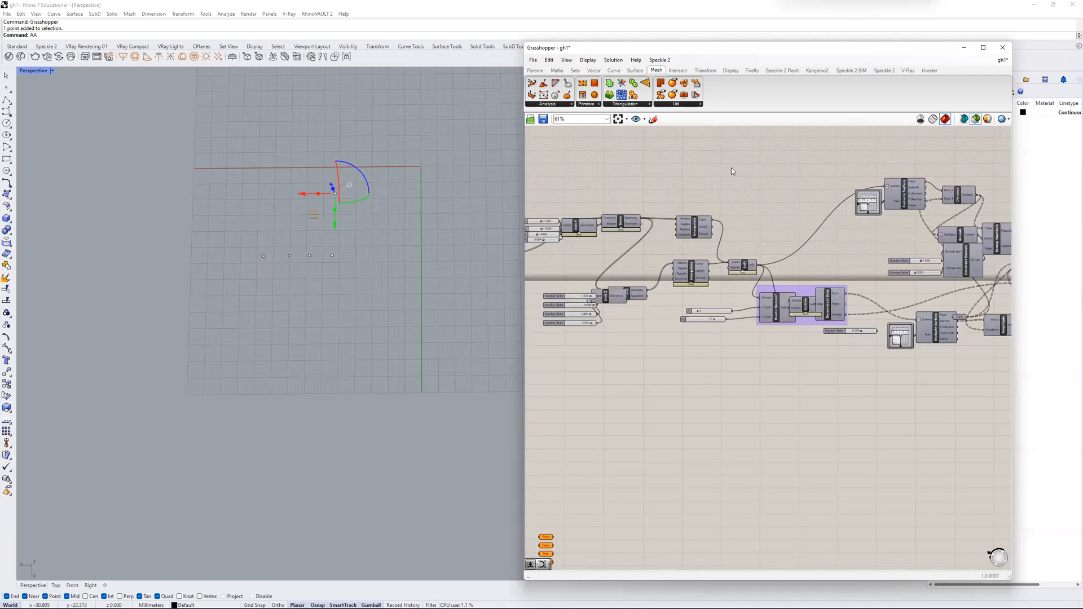
- Browse the Vector and Maths component categories and look over the Display options again
left_click(597, 60)
left_click(581, 60)
left_click(693, 72)
left_click(557, 71)
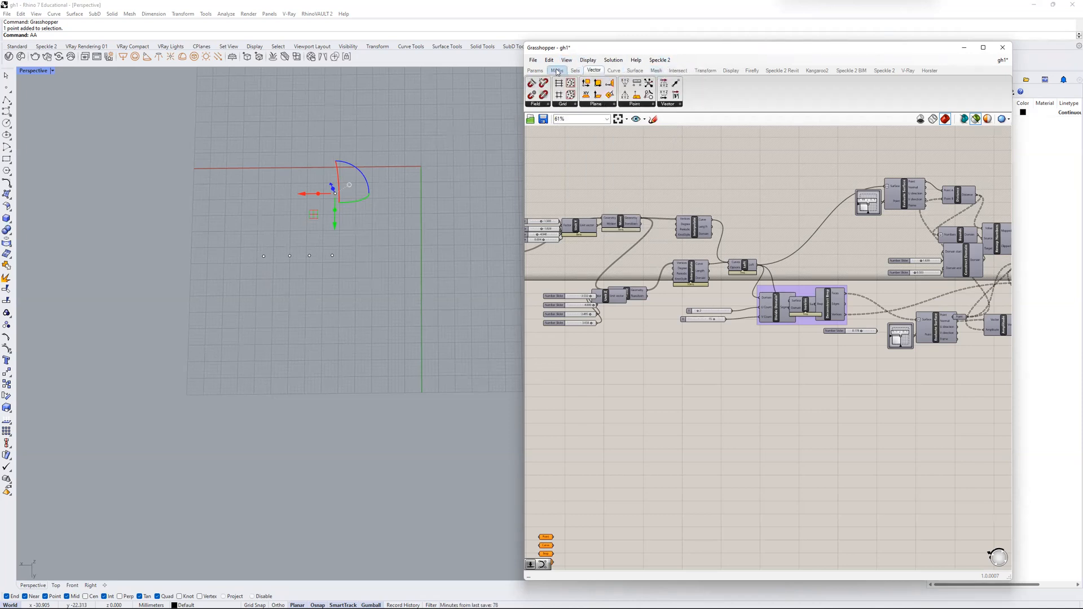
left_click(591, 61)
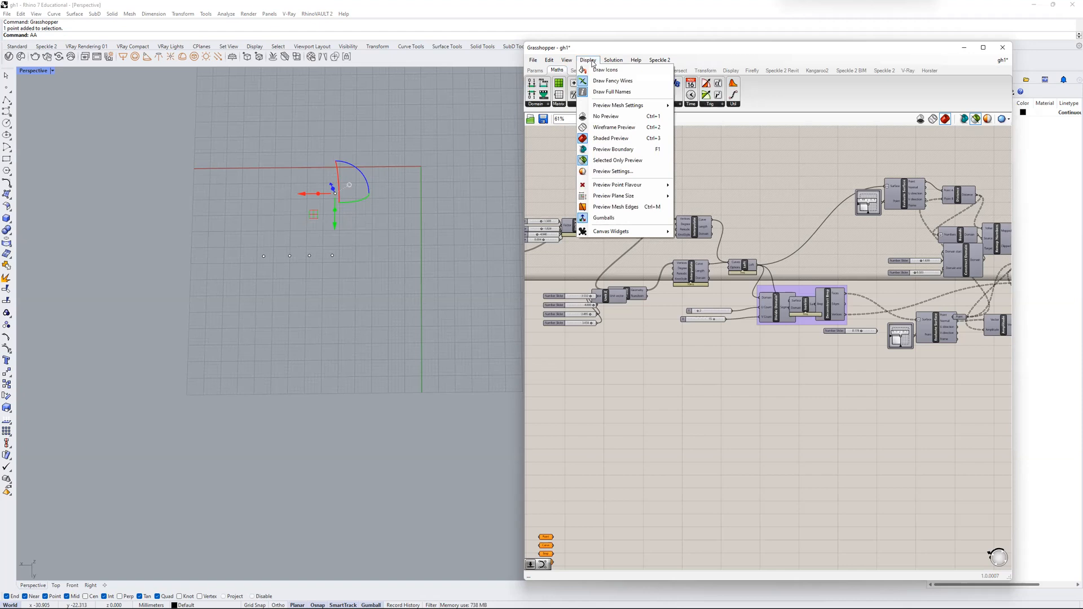
left_click(591, 61)
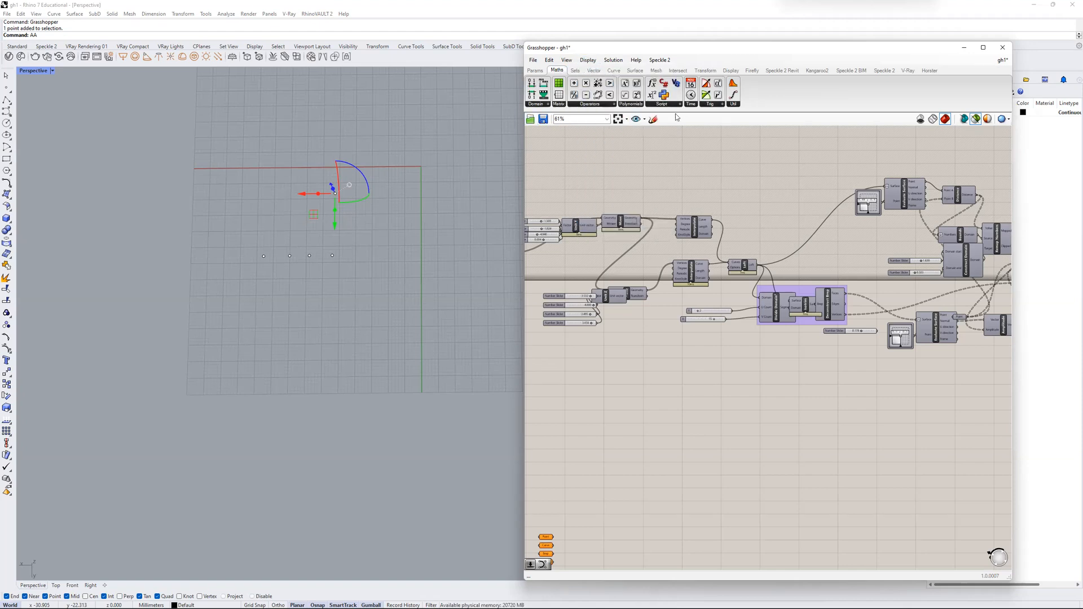
- Hide the Canvas Toolbar and show it again to identify which controls it contains
left_click(566, 59)
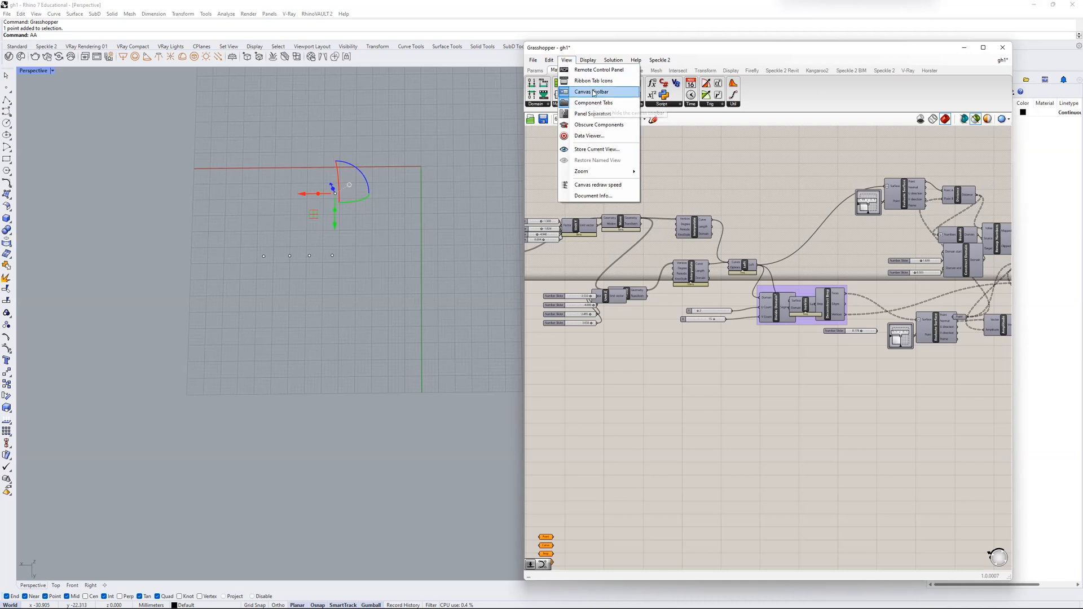
left_click(591, 93)
left_click(567, 60)
left_click(581, 95)
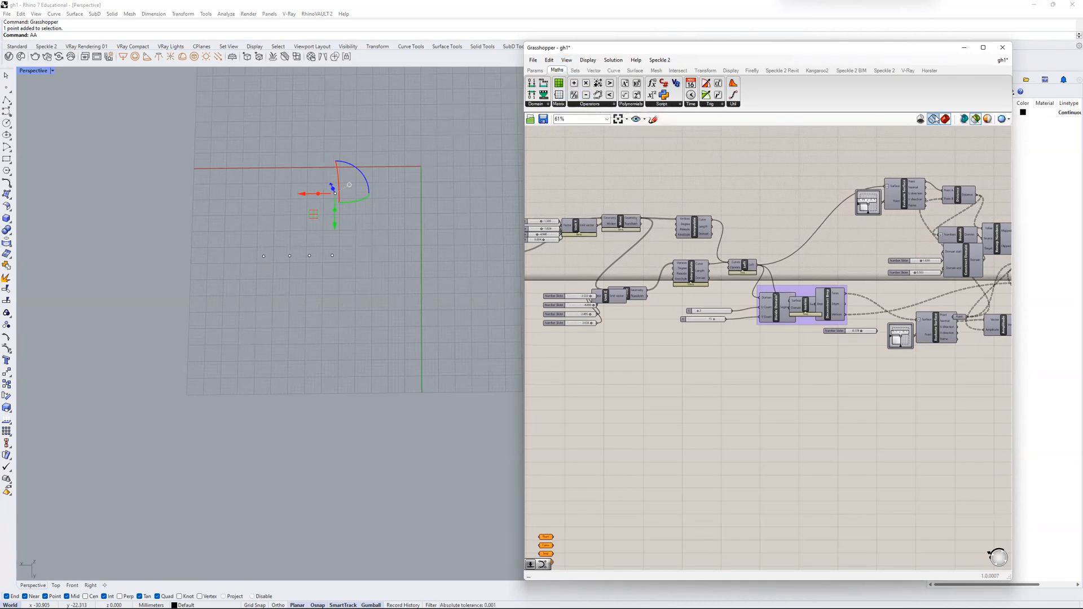
- Select all components of the wall definition, enable their preview, and deselect them, with the Rhino view zoomed to the selected point
scroll(680, 201, "down", 5)
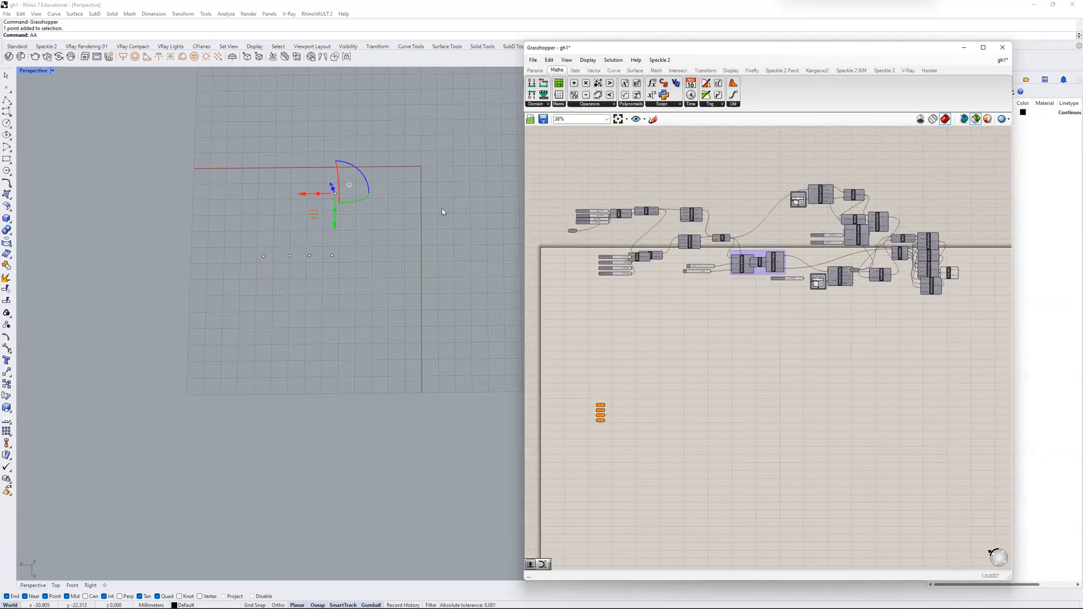
right_click_drag(438, 194, 62, 80)
right_click_drag(194, 145, 195, 154, "shift")
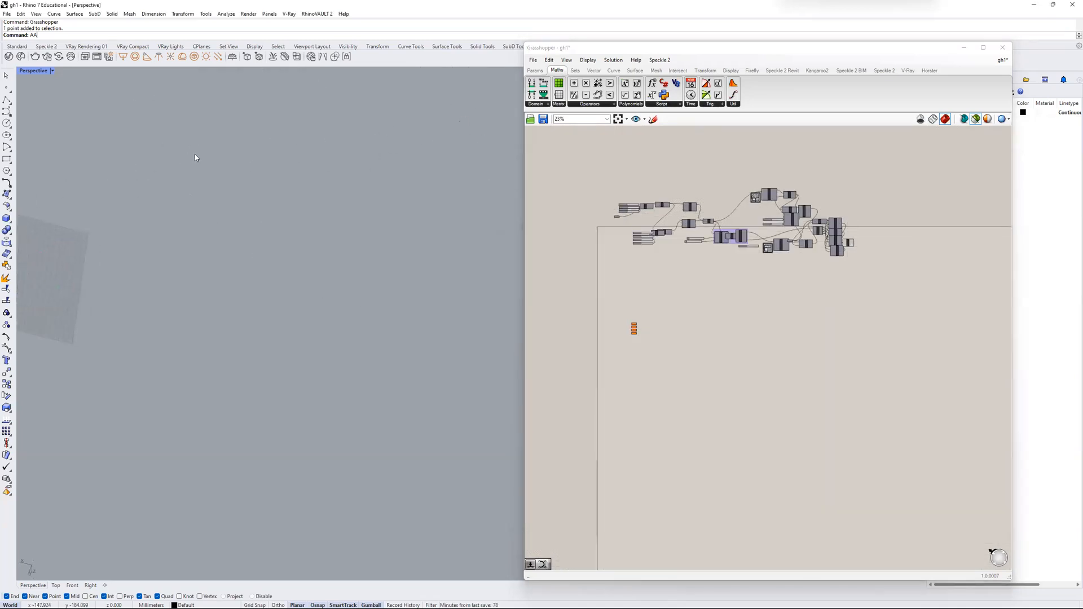
key("Return")
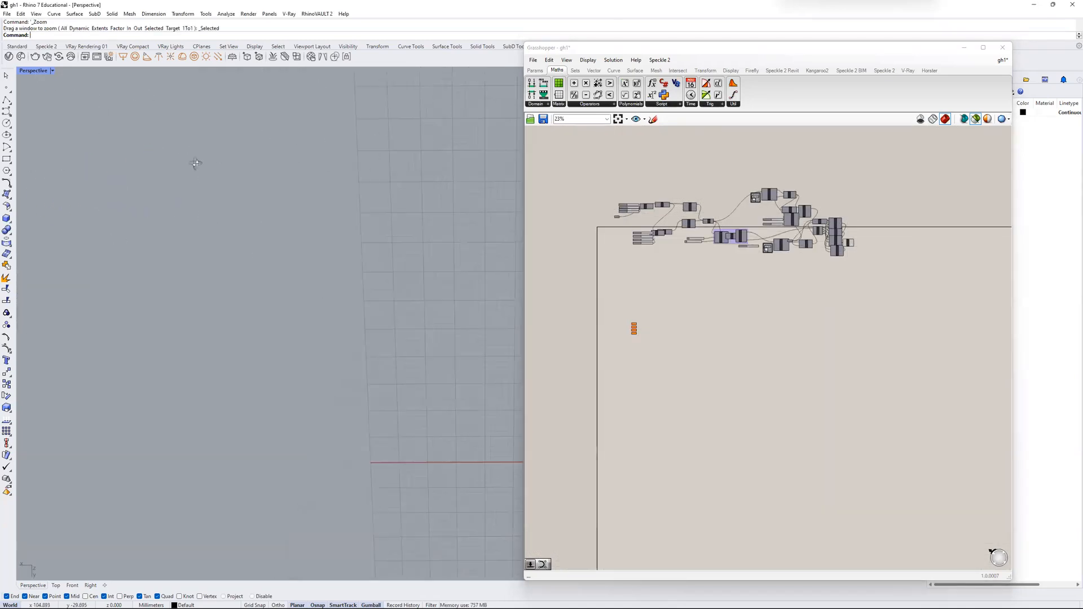
scroll(642, 224, "up", 3)
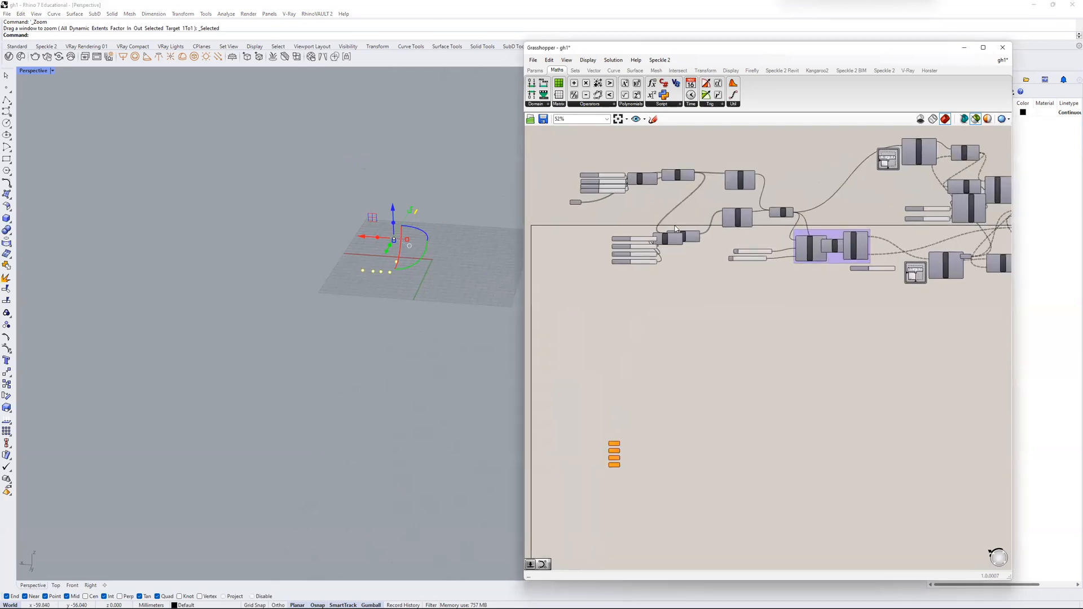
scroll(790, 237, "down", 2)
left_click_drag(953, 182, 514, 304)
middle_click(714, 253)
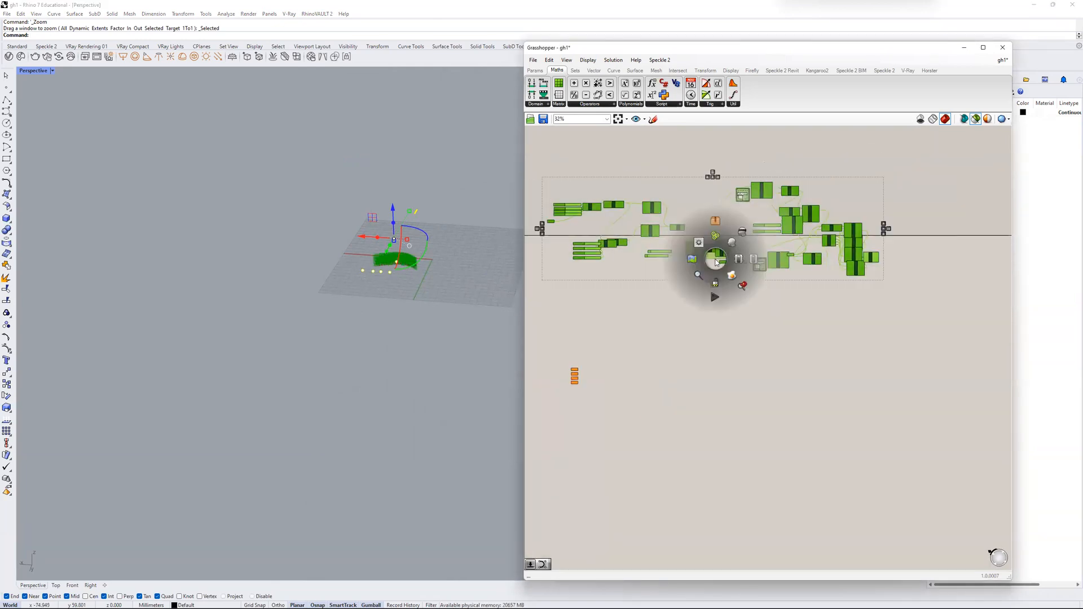
left_click(542, 224)
scroll(415, 221, "up", 3)
left_click(417, 222)
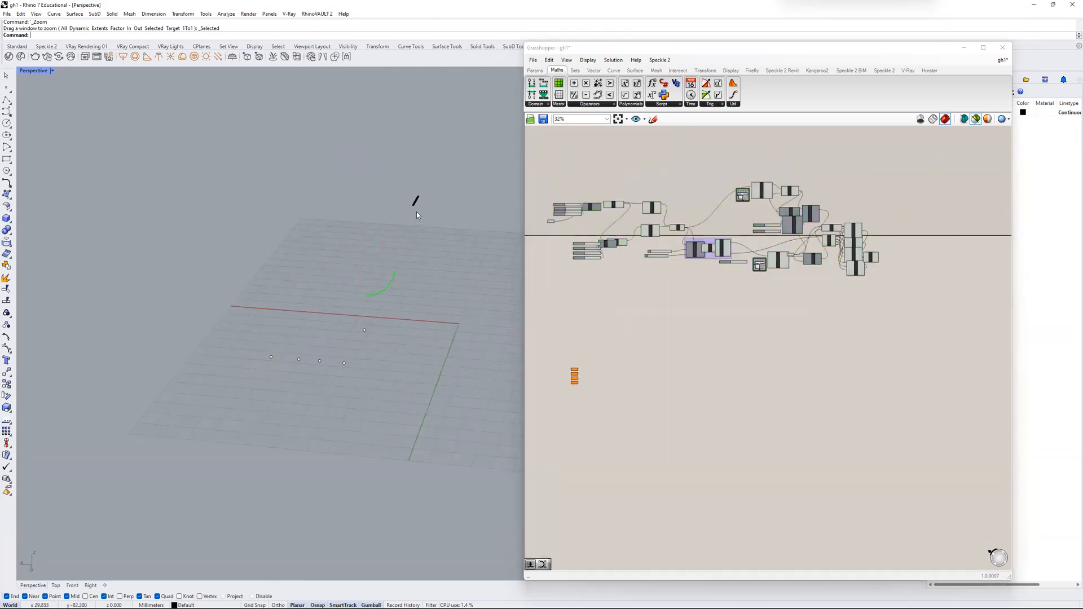
- Turn off Selected Only Preview and inspect the preview geometry of the whole wall definition in the Perspective viewport
left_click(973, 122)
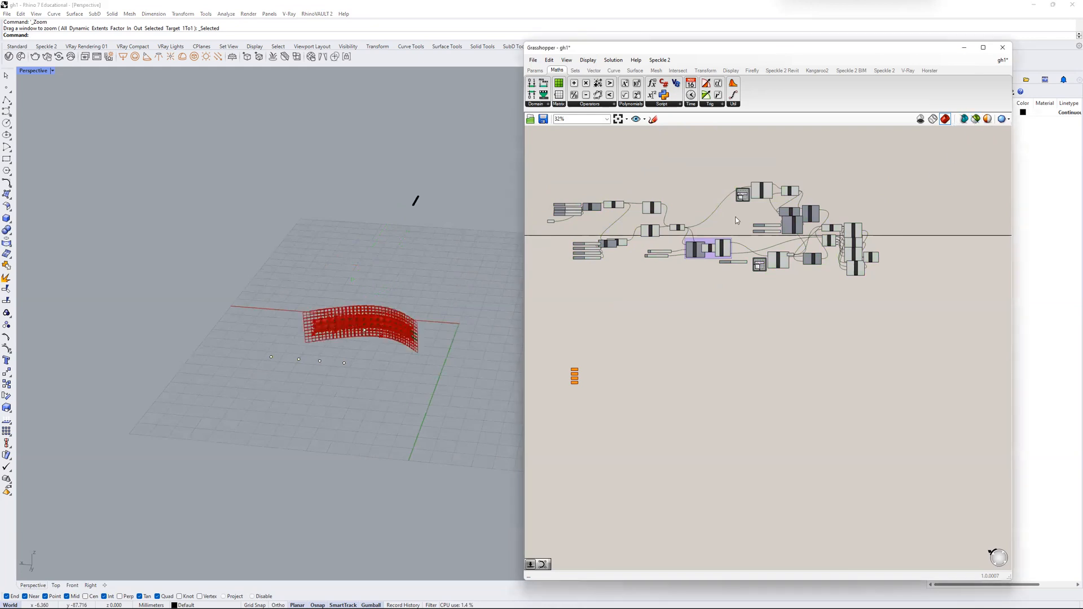
scroll(357, 285, "up", 3)
mouse_move(357, 285)
right_mouse_down()
mouse_move(435, 222)
mouse_move(362, 272)
right_mouse_up()
scroll(158, 384, "up", 5)
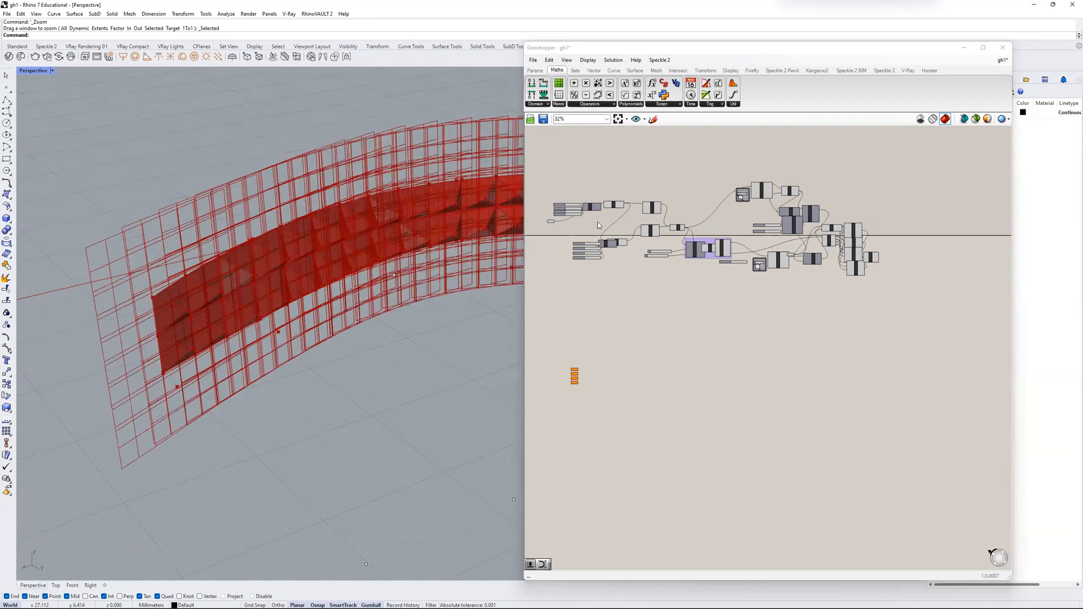
scroll(596, 220, "up", 3)
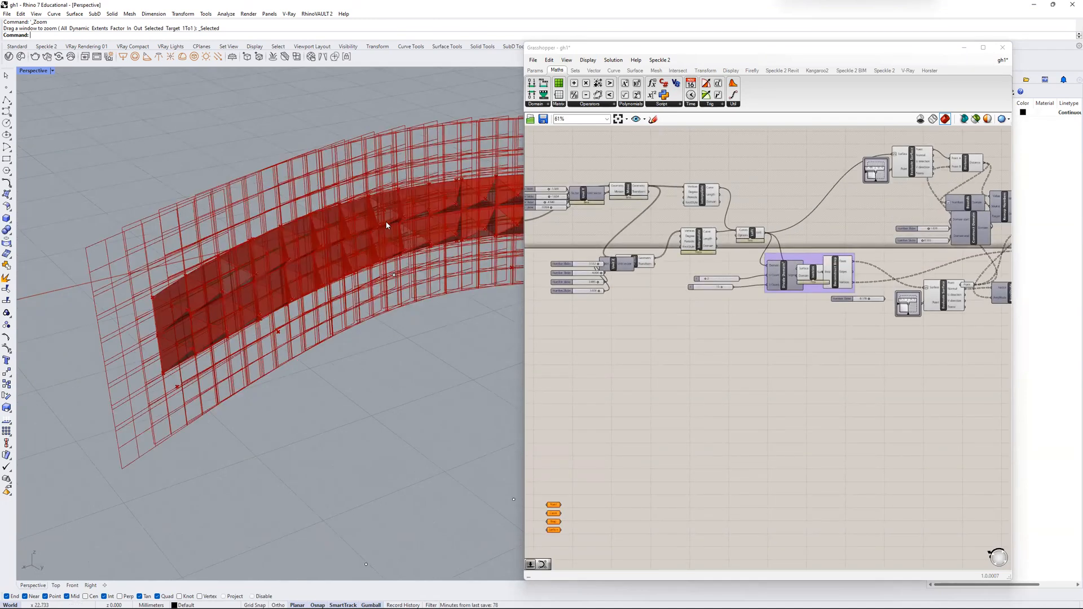
right_click_drag(363, 220, 402, 242)
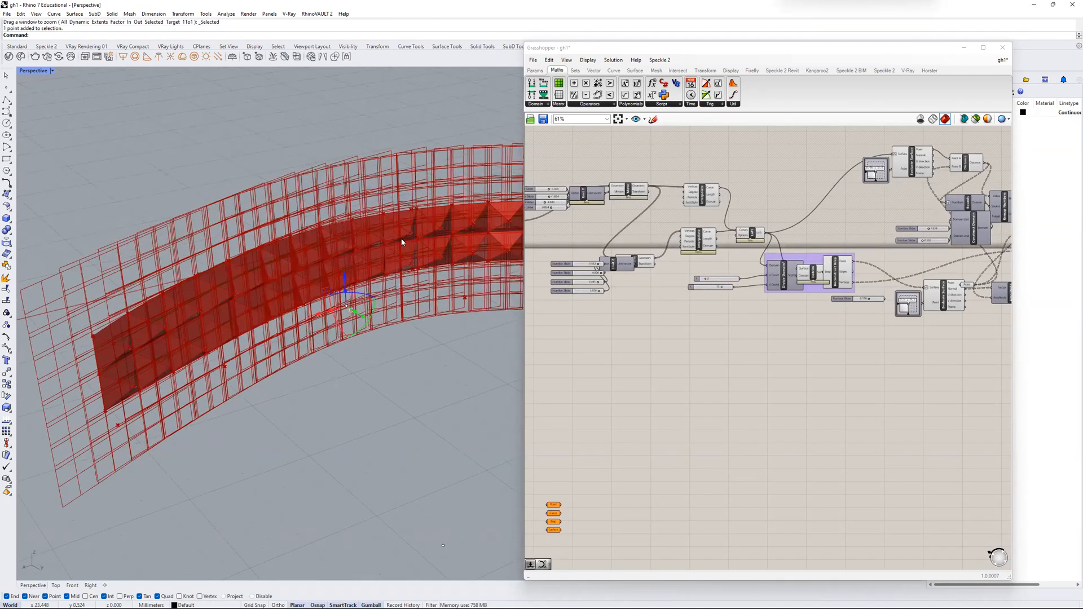
- Compare no preview with wireframe preview of the wall geometry and return to no preview
left_click(920, 119)
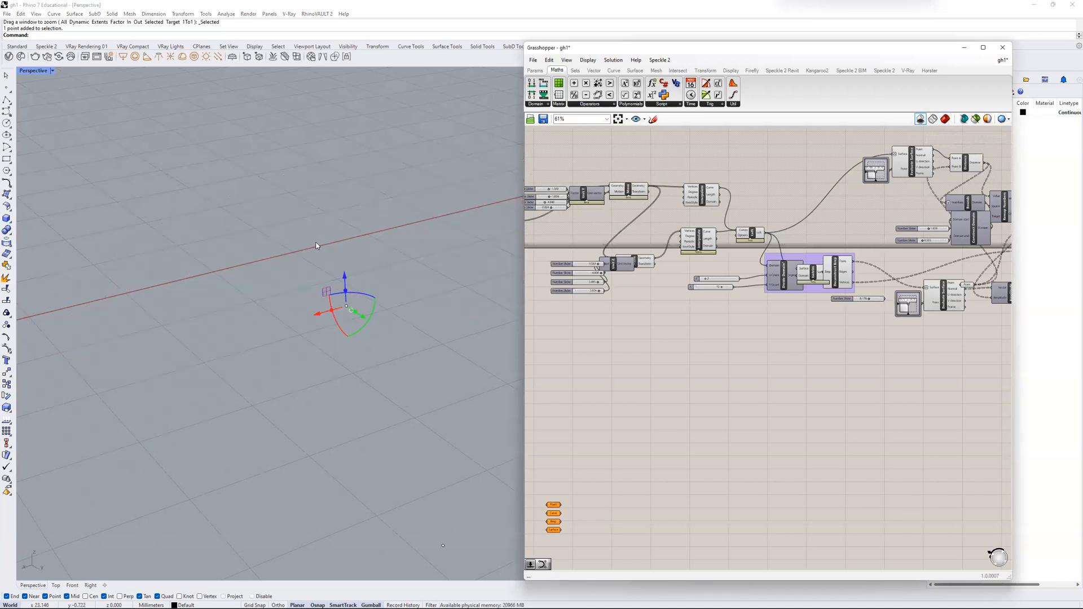
left_click(935, 119)
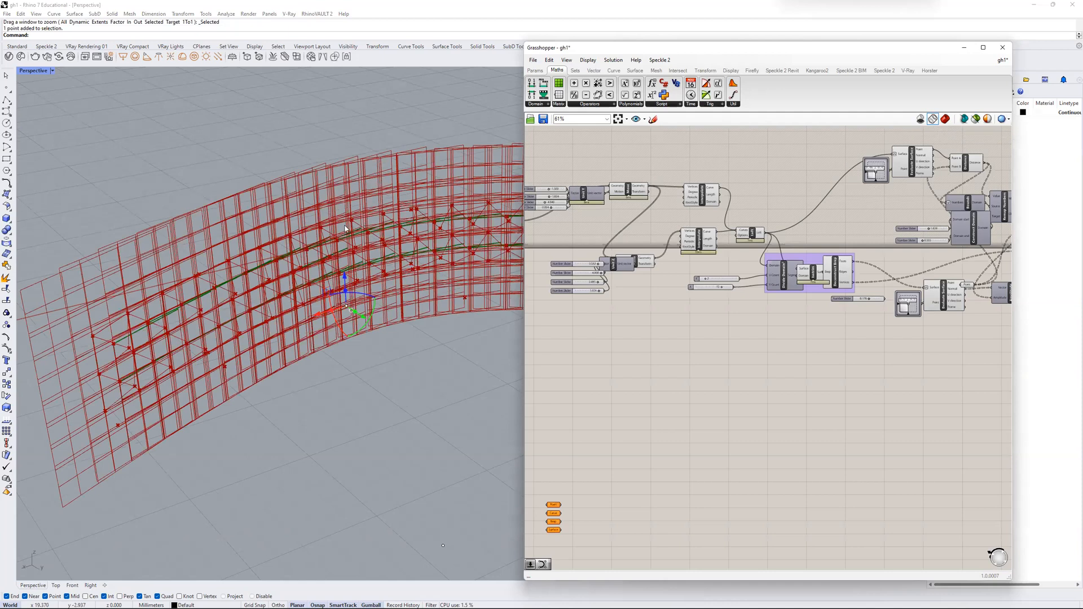
right_click_drag(333, 237, 339, 279)
key("Escape")
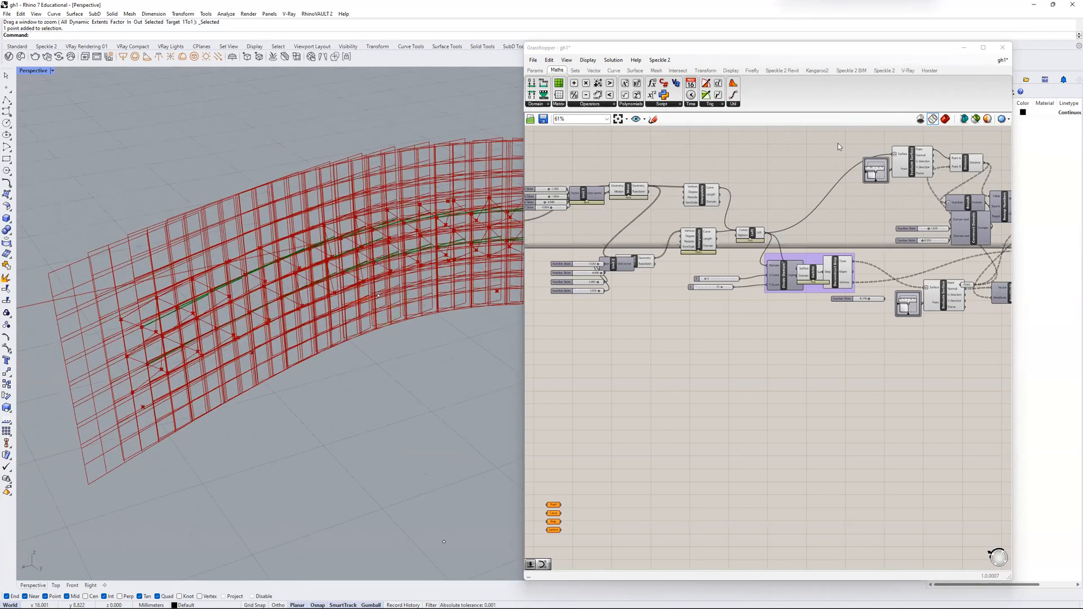
left_click(920, 119)
left_click(378, 296)
key("Escape")
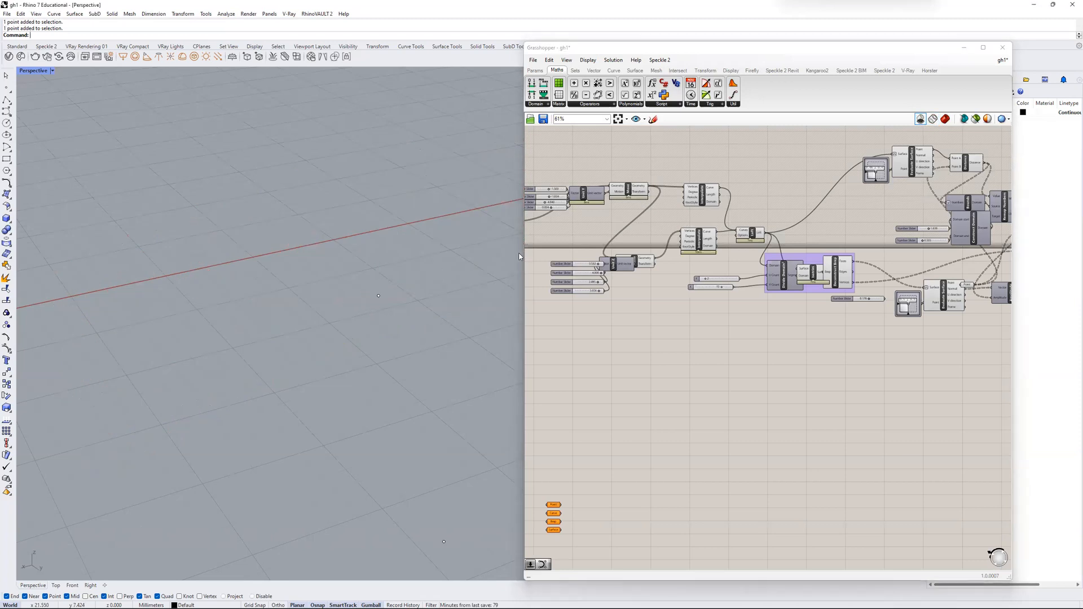
- Turn on Selected Only Preview and select the last component at the end of the wall definition
left_click(975, 120)
scroll(790, 203, "down", 2)
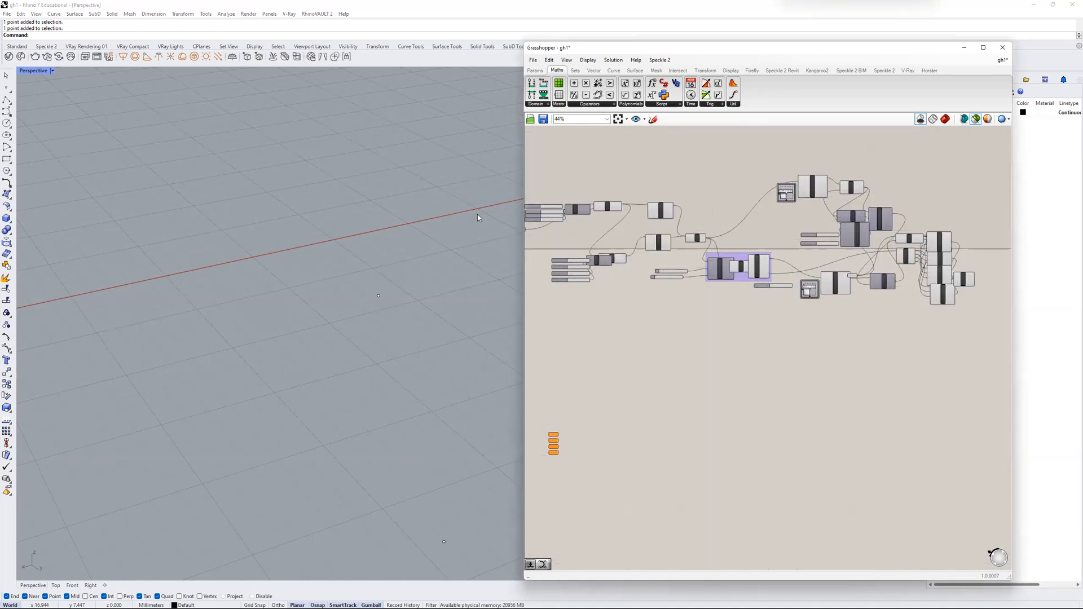
left_click(947, 249)
left_click(964, 280)
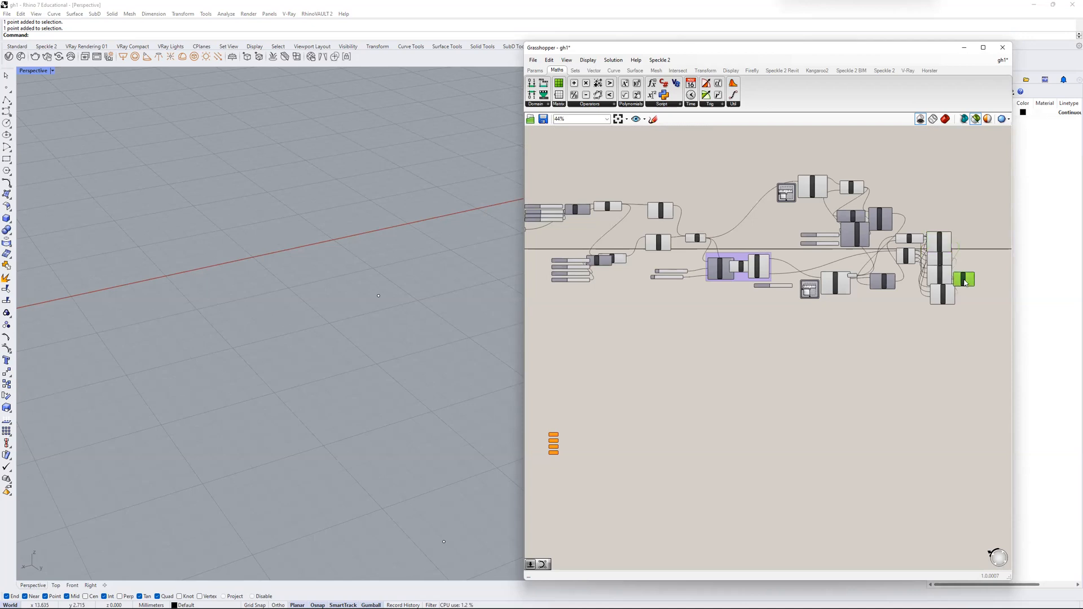
scroll(823, 261, "down", 4)
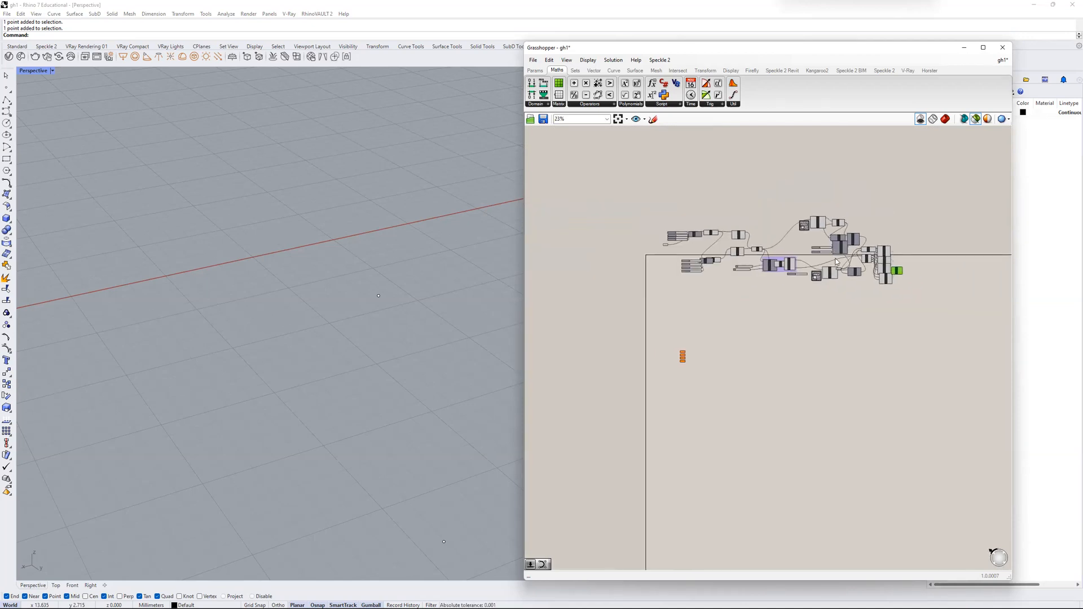
- Switch to shaded preview and select the component next to the upper MD Slider to preview only its geometry
left_click(946, 119)
left_click(964, 124)
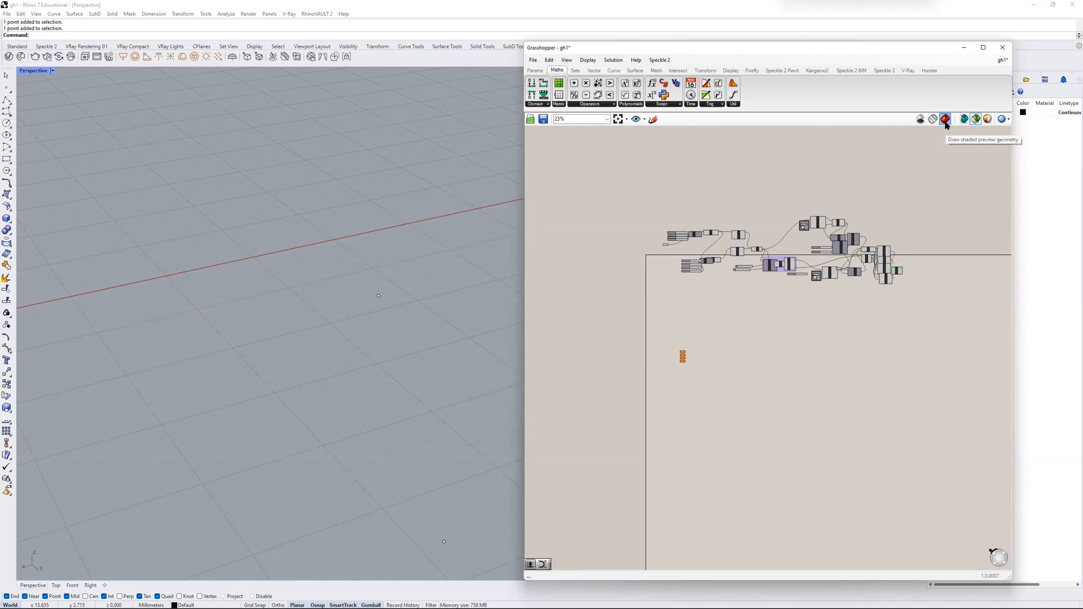
left_click_drag(972, 193, 778, 276)
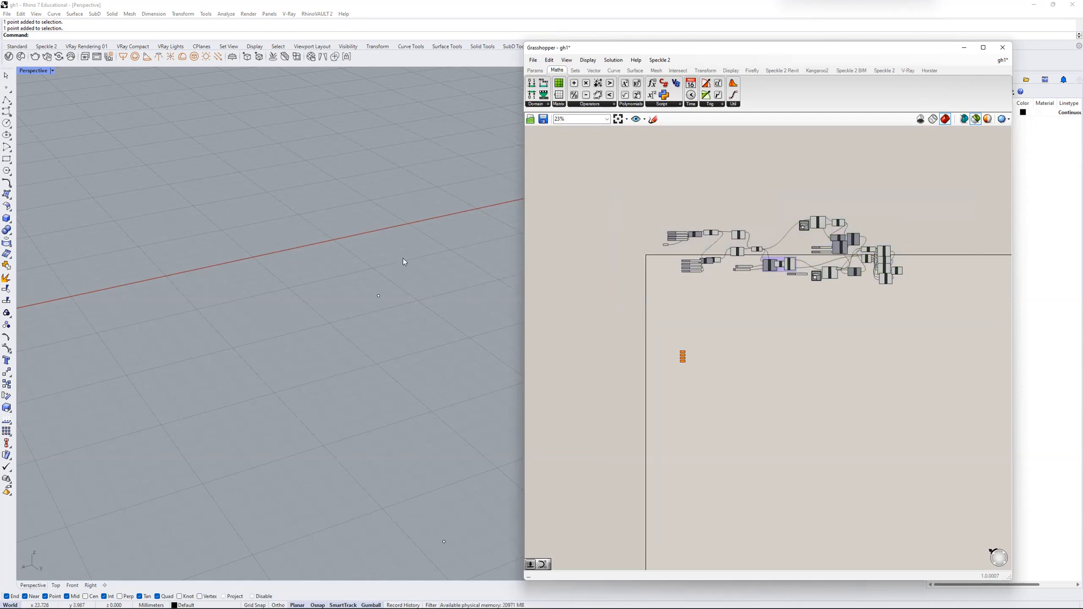
left_click(975, 119)
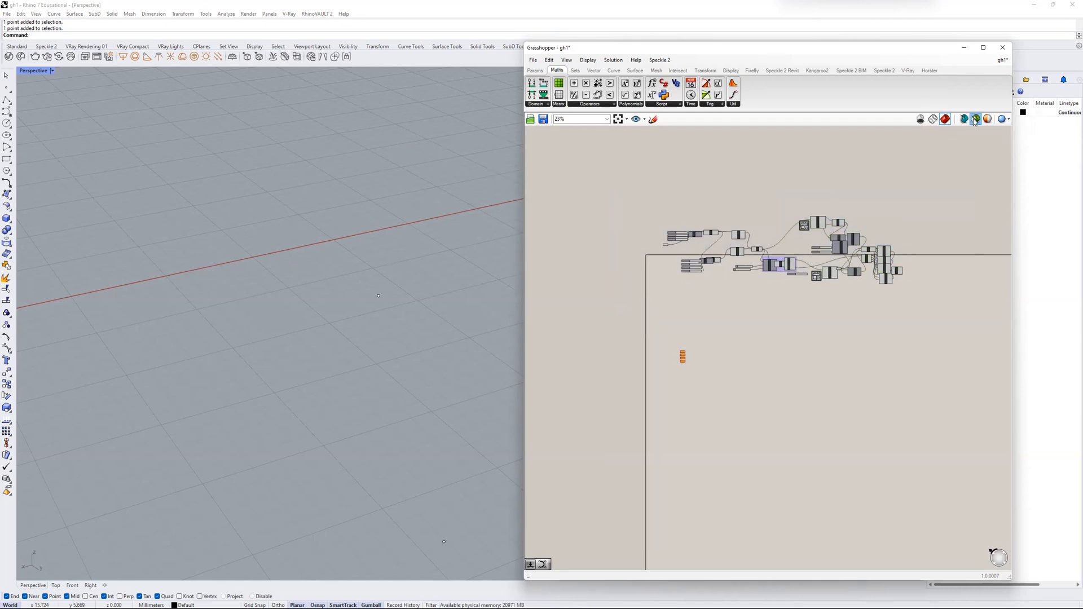
left_click(821, 224)
scroll(828, 235, "up", 5)
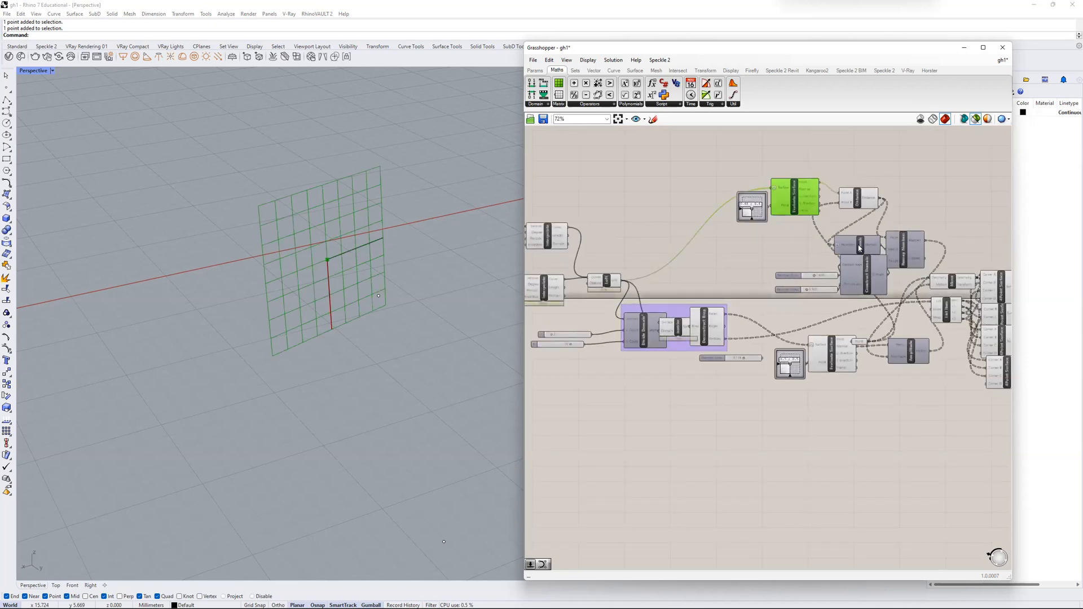
- Select components of the wall definition one by one, ending with Loft, to preview the geometry each produces
left_click(875, 277)
left_click(914, 260)
left_click(952, 281)
right_click_drag(745, 273, 722, 249)
scroll(666, 249, "down", 1)
left_click(918, 309)
scroll(641, 256, "down", 1)
scroll(722, 249, "up", 4)
left_click(747, 255)
left_click(784, 251)
- Turn off Selected Only Preview, select the whole wall definition and disable the preview of all its components
left_click(975, 119)
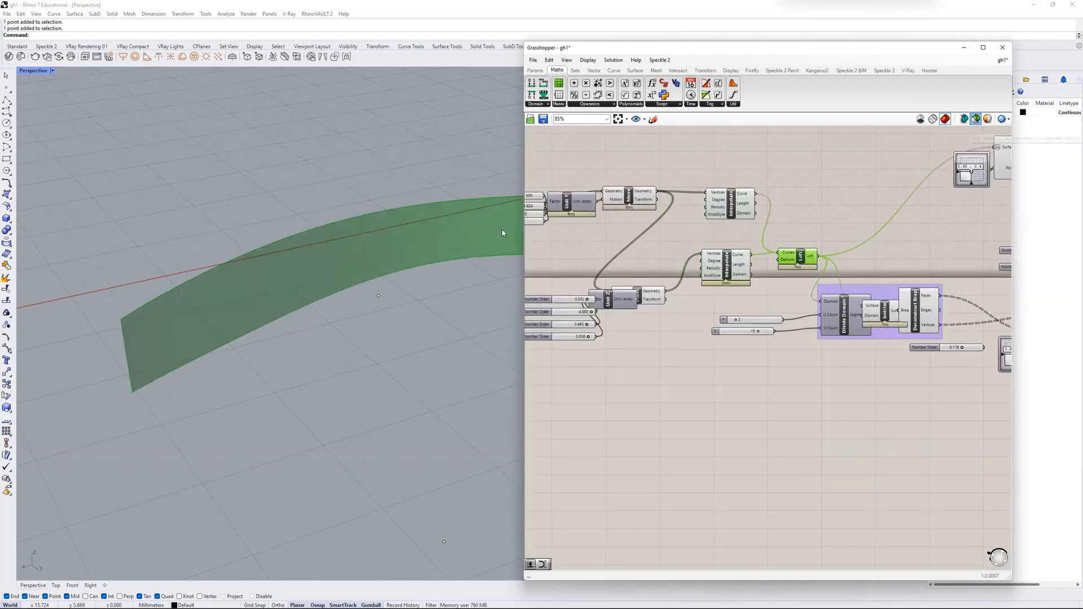
scroll(794, 161, "down", 4)
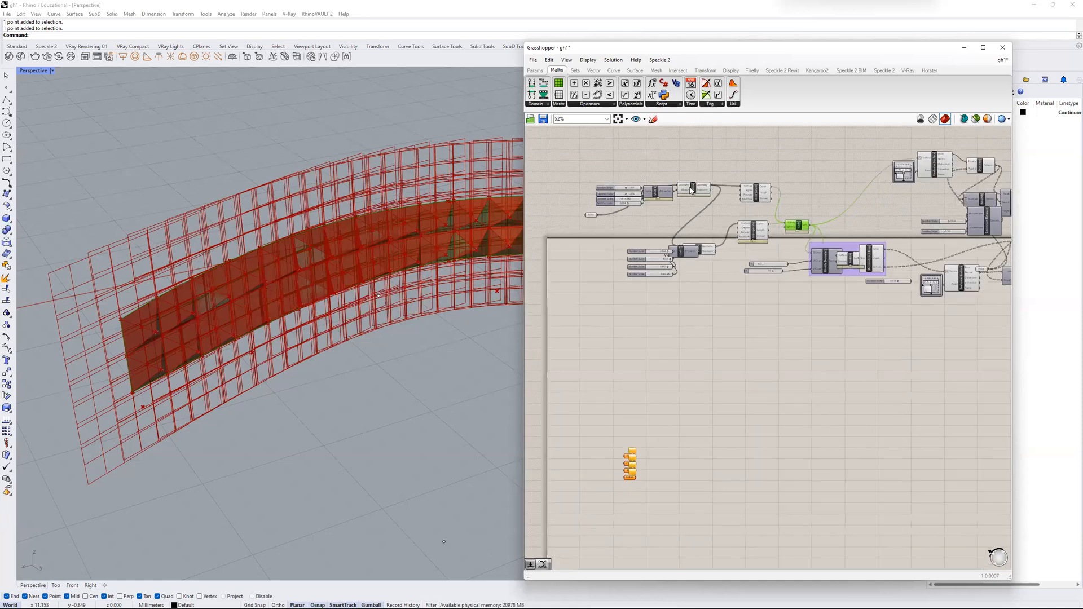
left_click_drag(682, 343, 541, 337)
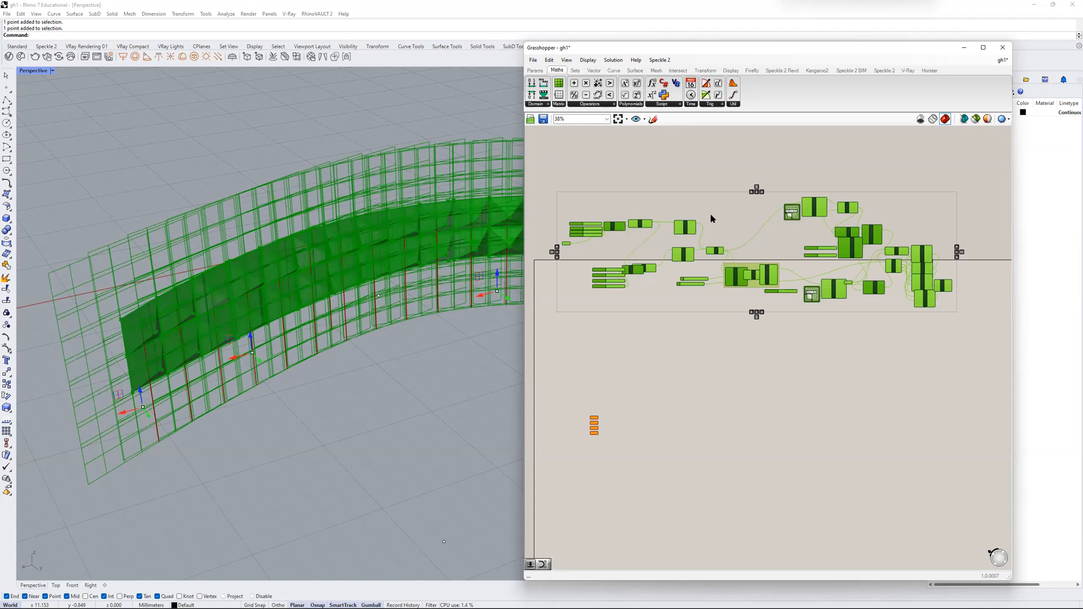
key("space")
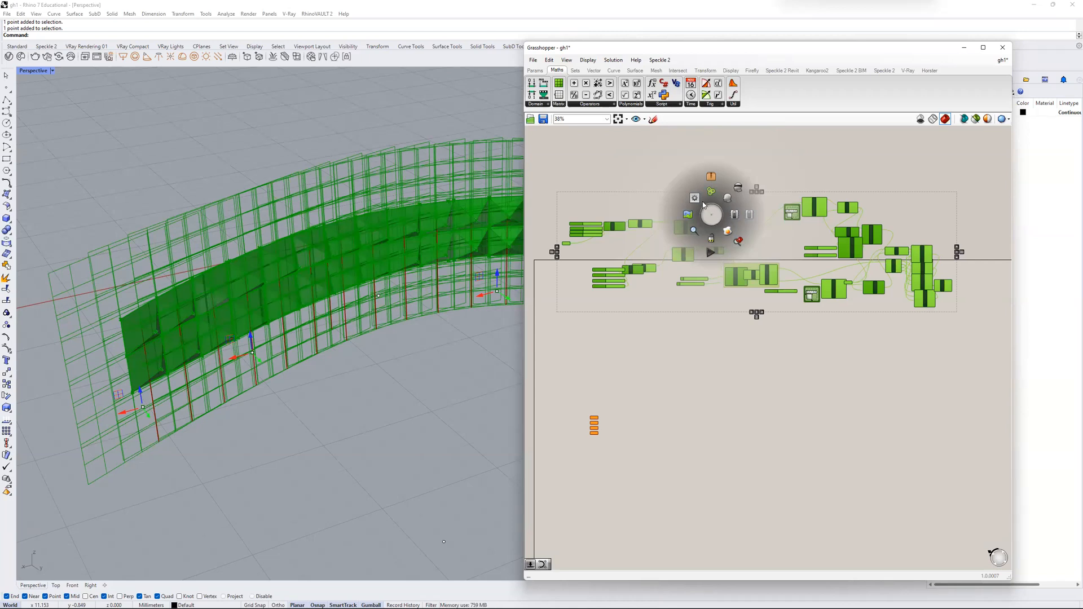
left_click(738, 189)
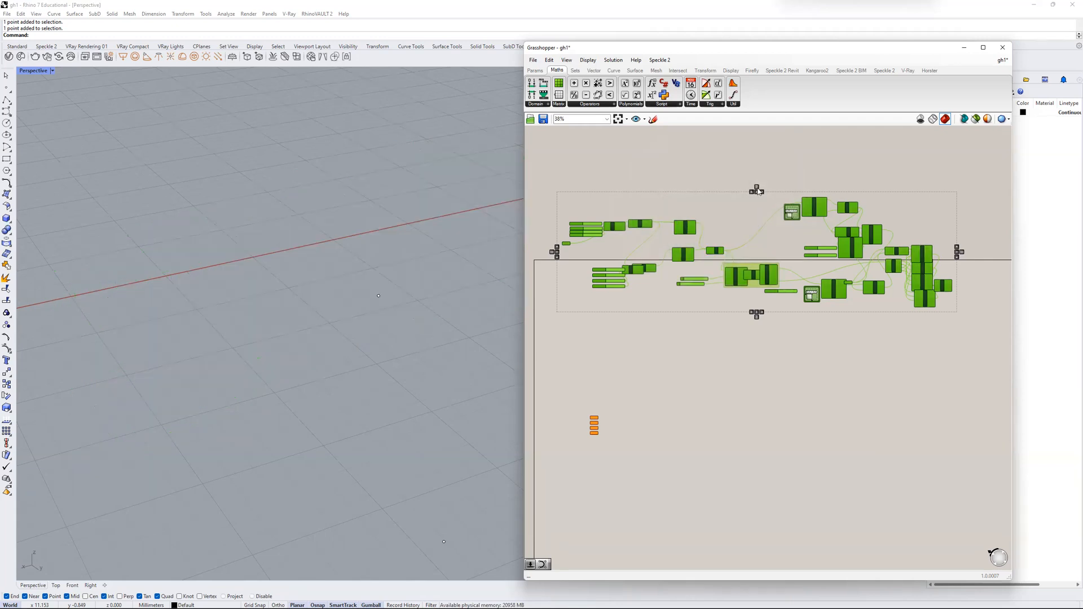
- Enable the preview of only the final group of components at the end of the wall definition, including the 4Point Surfaces and Brep Join
left_click(857, 179)
left_click_drag(979, 222, 906, 306)
middle_click(937, 256)
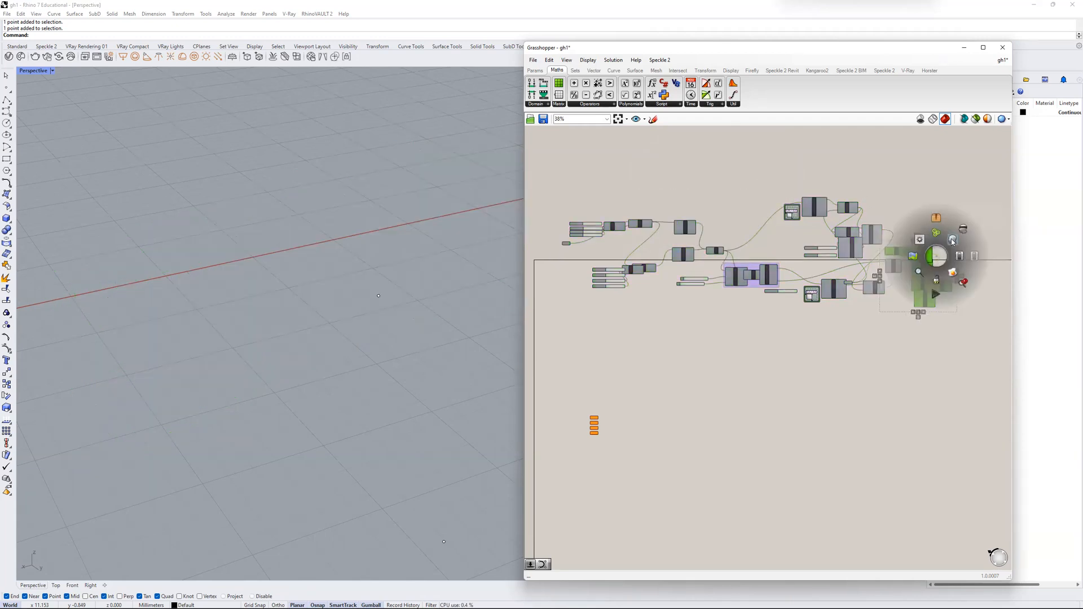
left_click(954, 241)
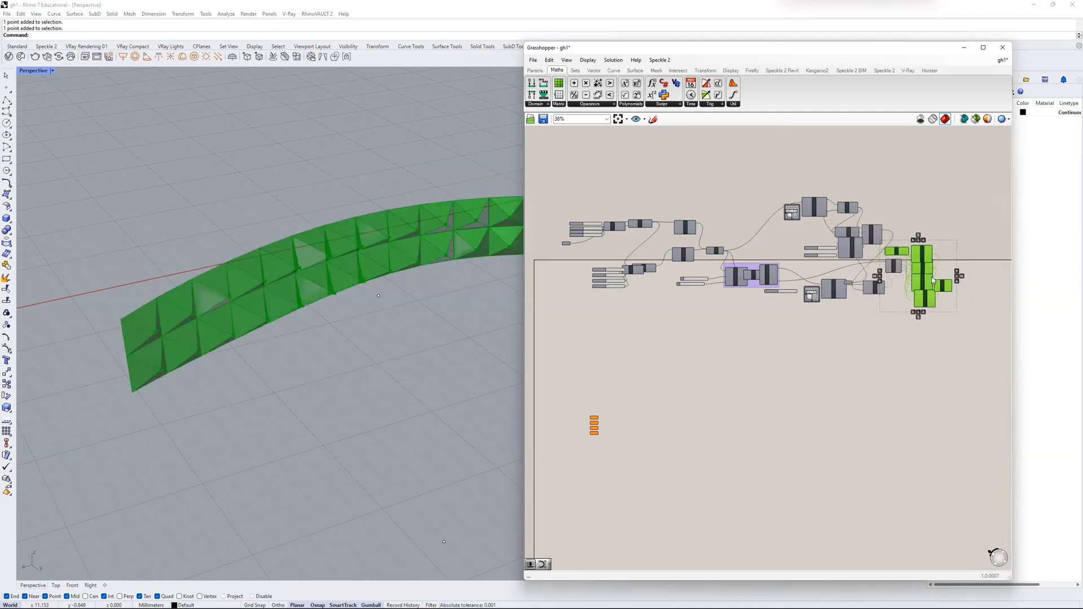
scroll(957, 304, "up", 3)
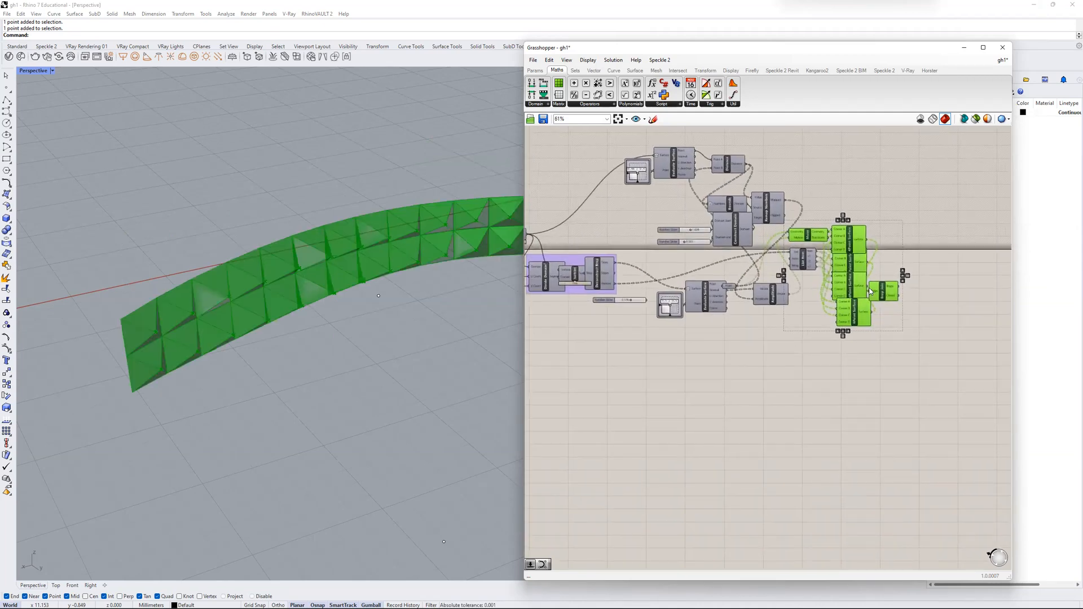
left_click_drag(948, 192, 742, 355)
left_click(905, 199)
scroll(838, 300, "down", 1)
scroll(838, 300, "down", 1)
left_click_drag(902, 295, 786, 188)
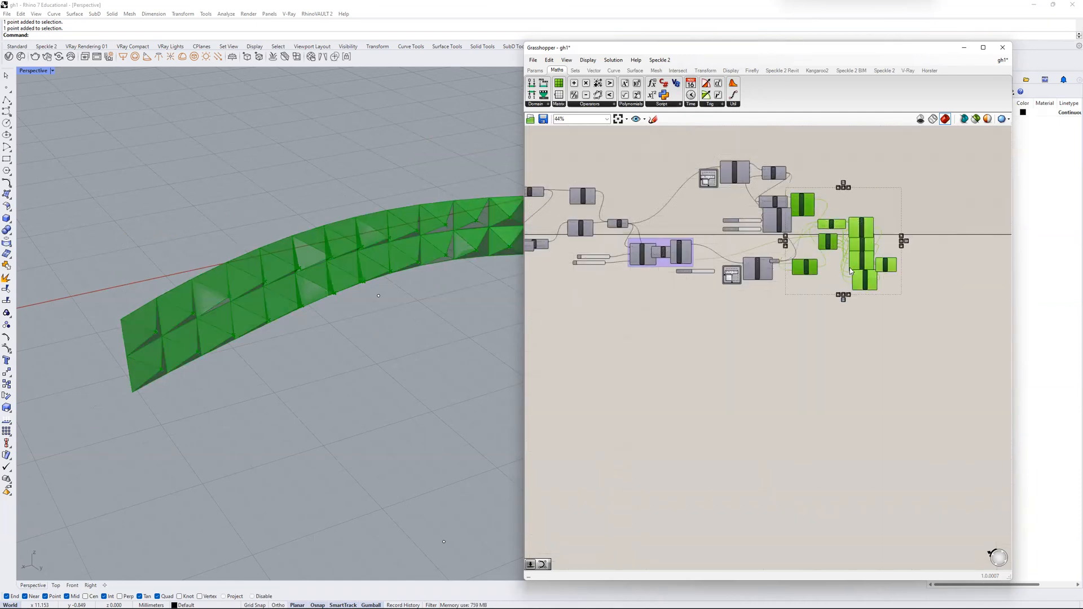
right_click(857, 261)
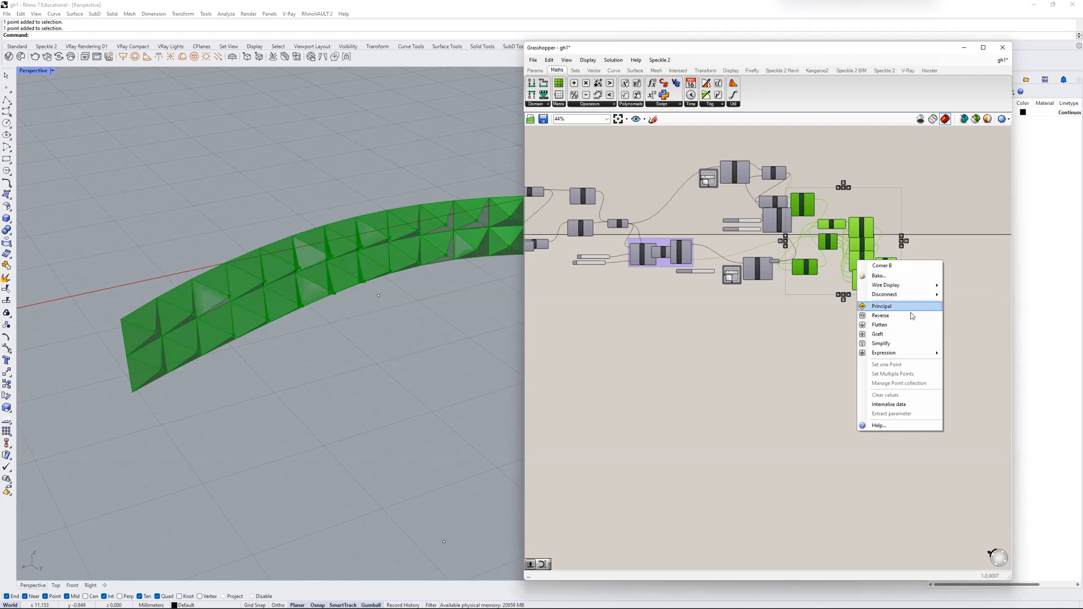
left_click(822, 341)
right_click_drag(876, 282, 827, 288)
scroll(827, 288, "up", 5)
left_click(800, 284)
right_click(800, 283)
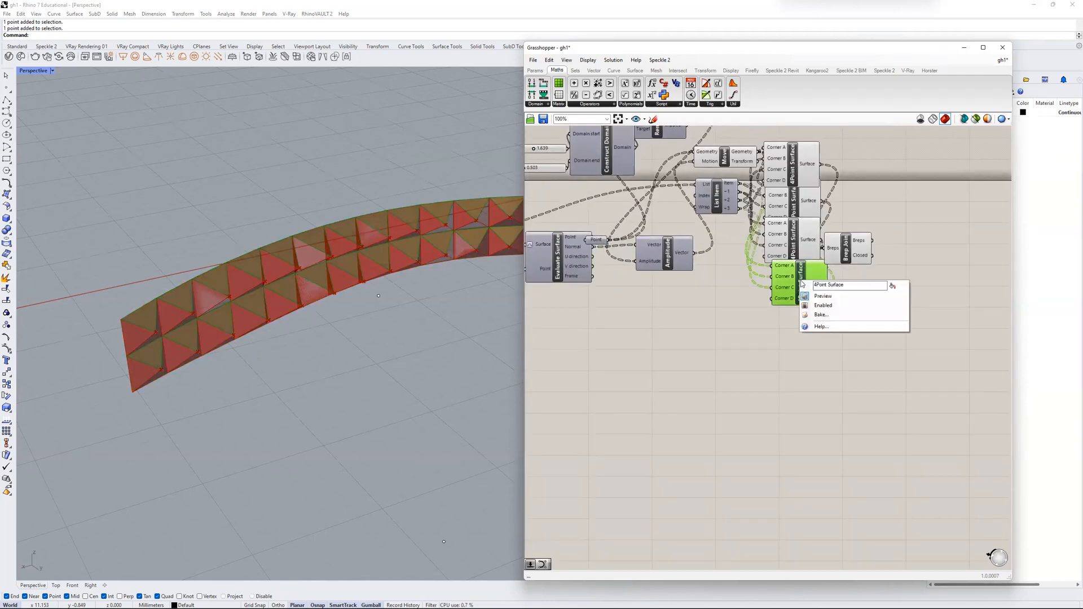
left_click(756, 321)
- Turn off the preview of the uppermost 4Point Surface component and move it slightly upward, clear of the one below
left_click_drag(911, 169, 765, 334)
right_click(796, 180)
right_click(793, 181)
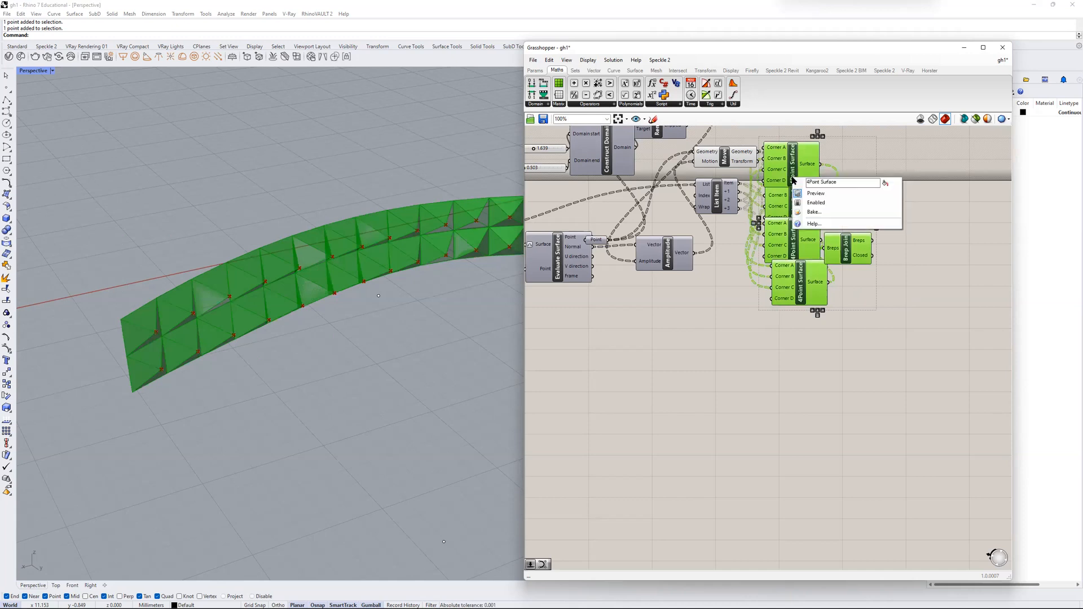
left_click(818, 194)
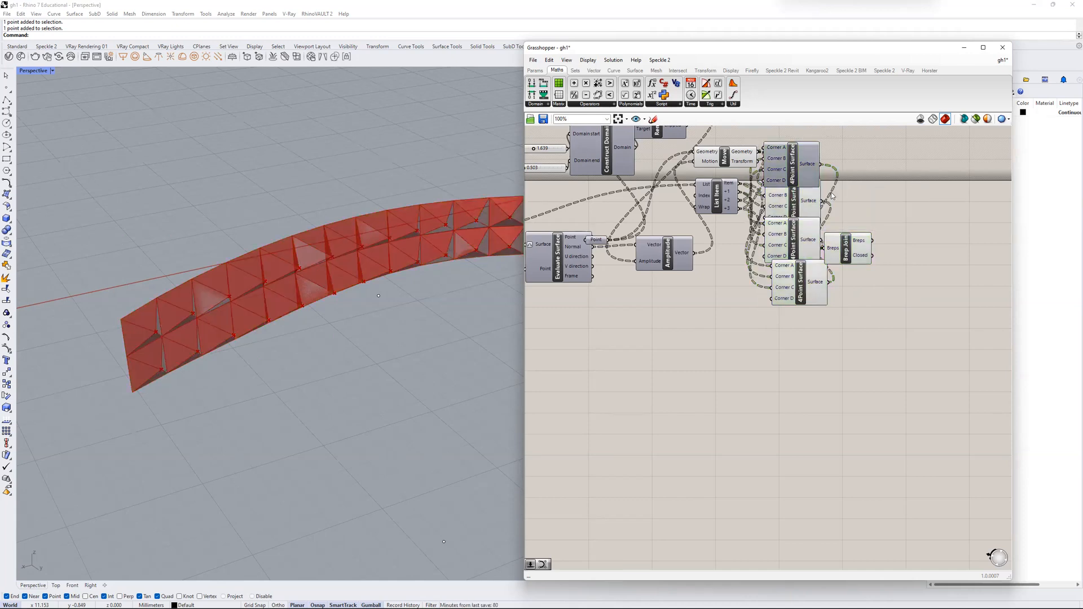
left_click_drag(793, 182, 796, 159)
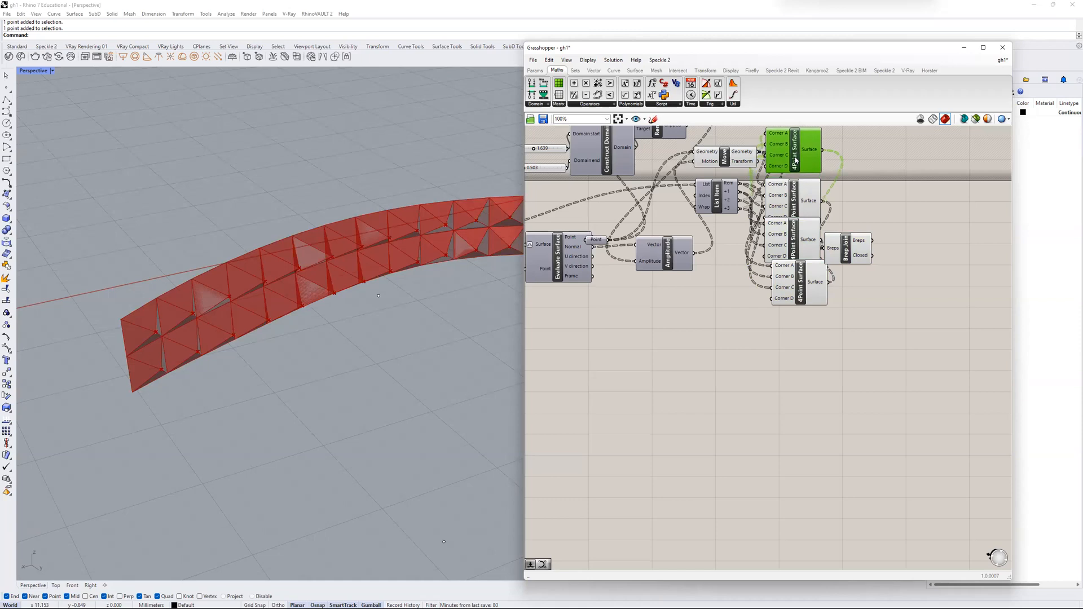
- Turn off the preview of the remaining 4Point Surface components and Brep Join
right_click(795, 196)
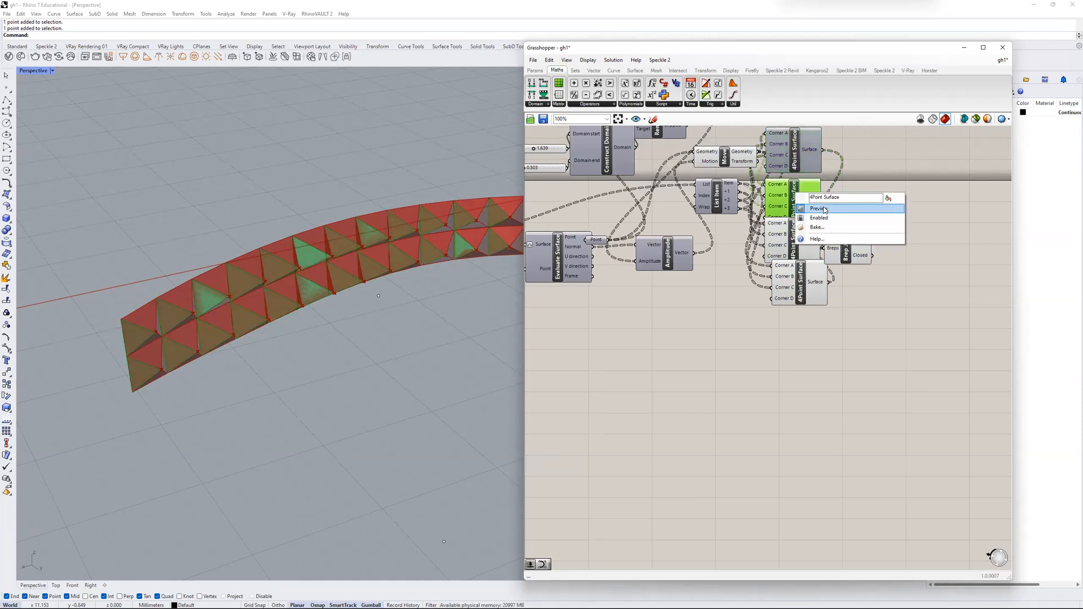
left_click(814, 213)
left_click(796, 232)
right_click(796, 231)
left_click(812, 247)
right_click(801, 270)
left_click(823, 285)
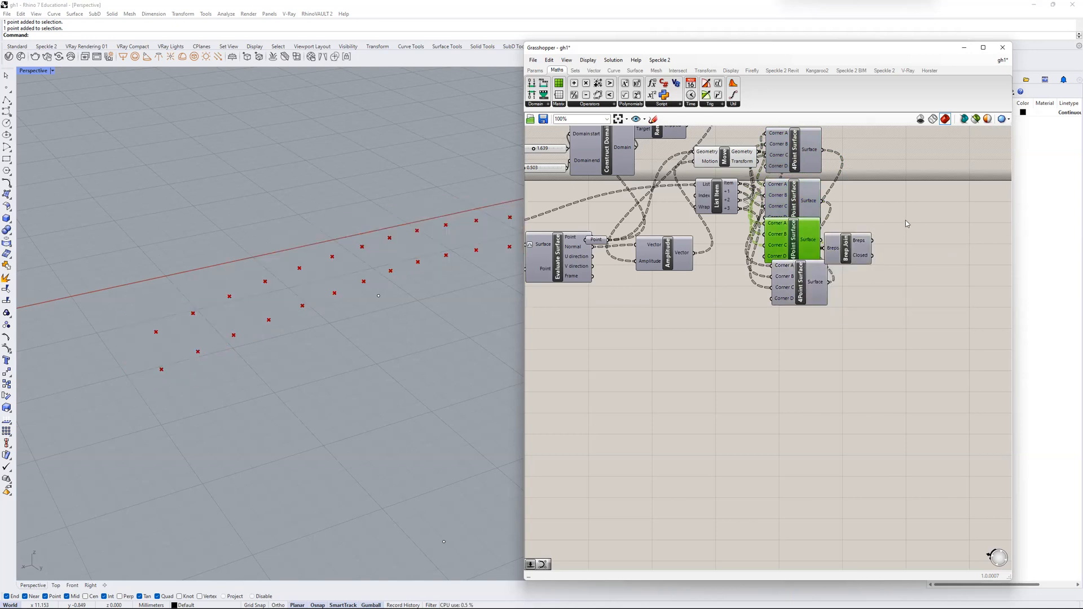
- Search for "curve" on the empty canvas below the wall definition and dismiss the search without adding a component
scroll(826, 238, "down", 6)
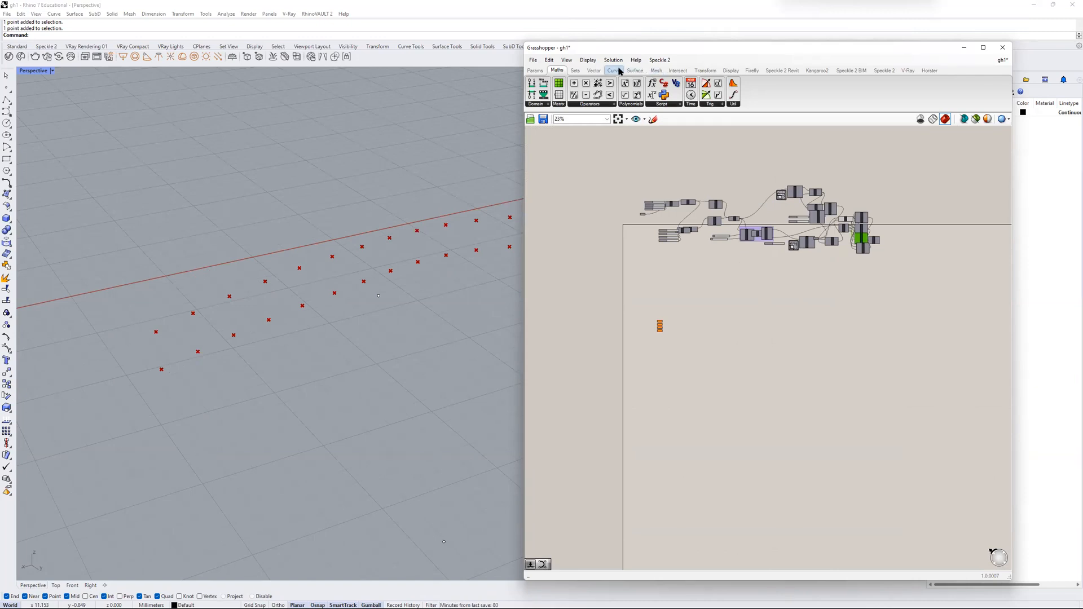
left_click_drag(671, 50, 668, 39)
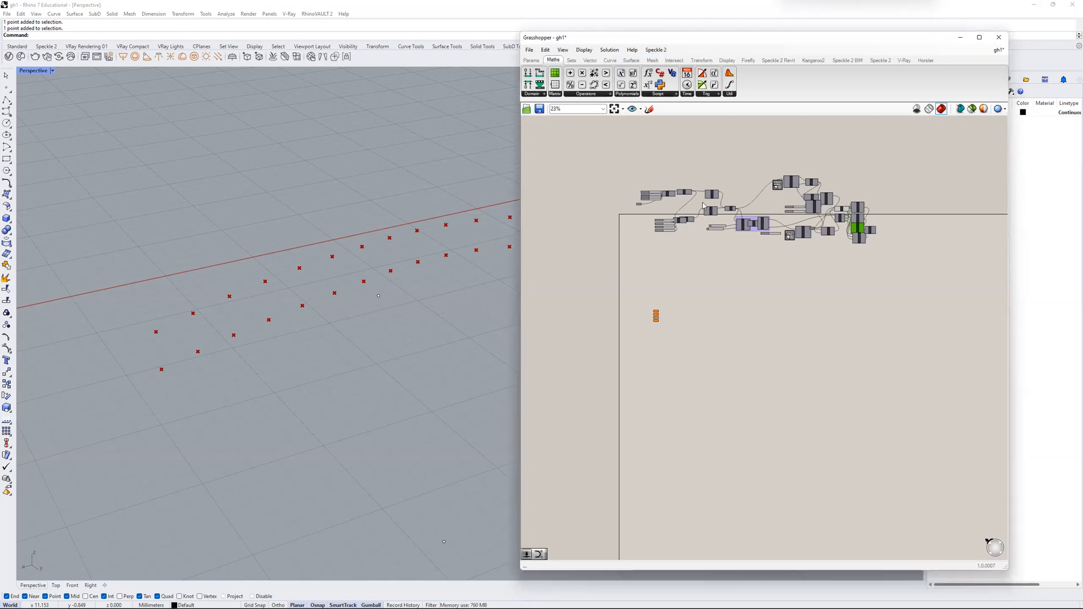
scroll(733, 245, "up", 3)
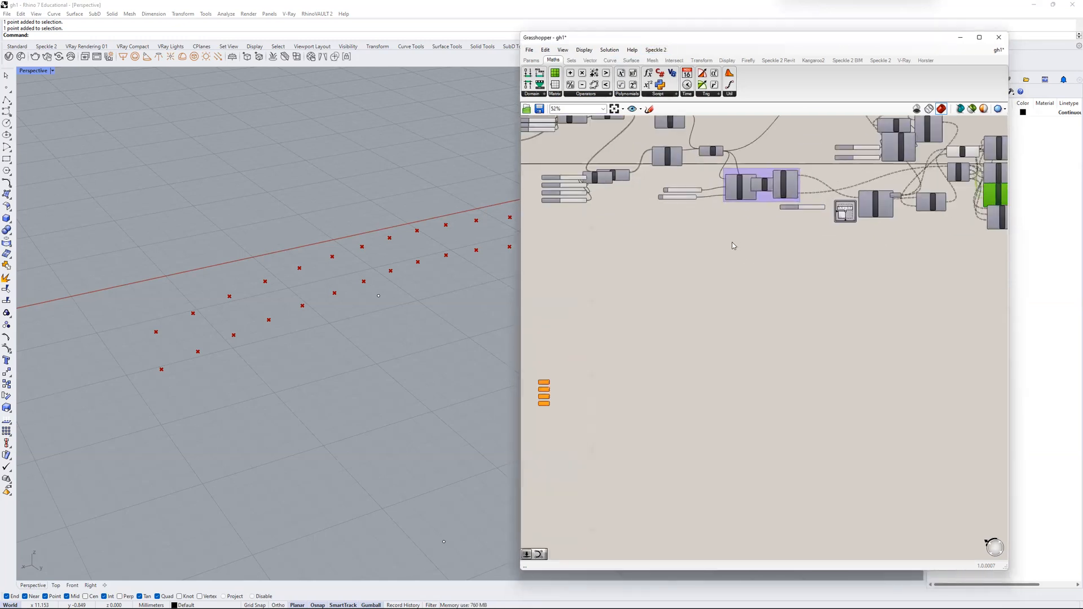
double_click(672, 264)
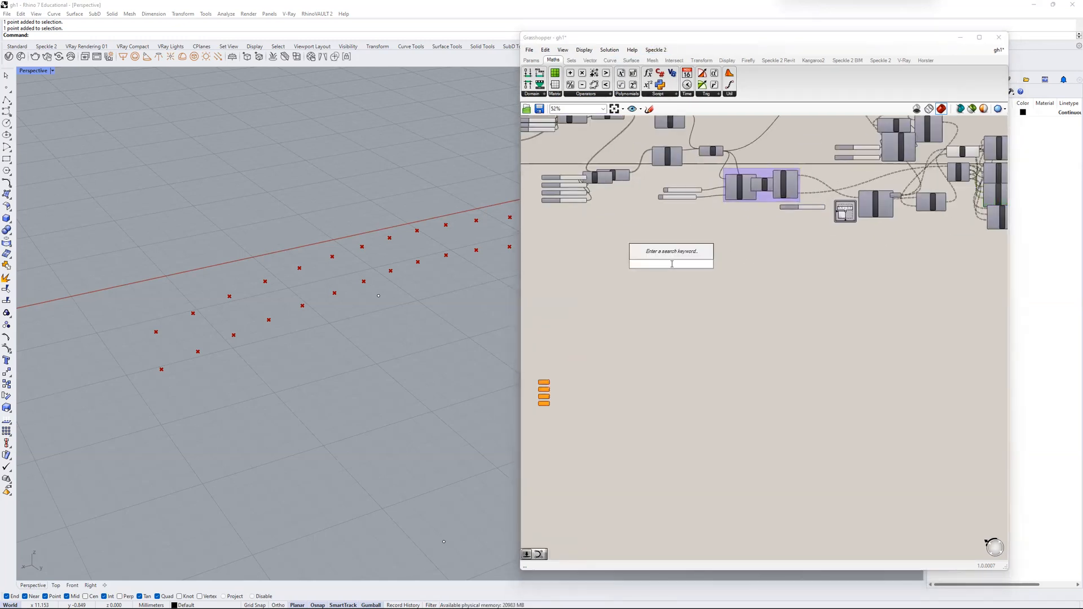
type("curve")
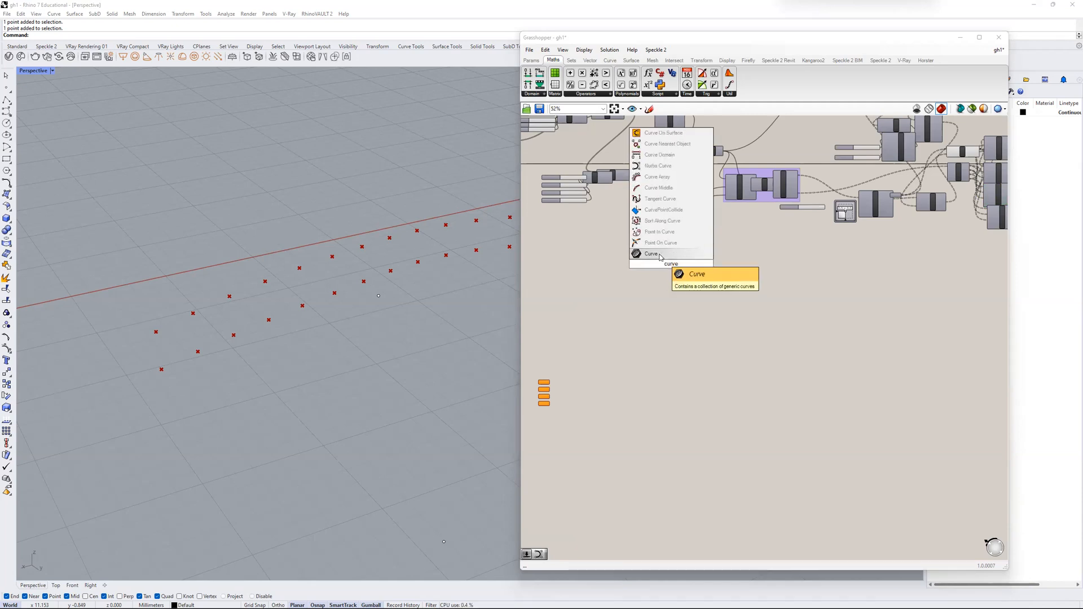
left_click(664, 286)
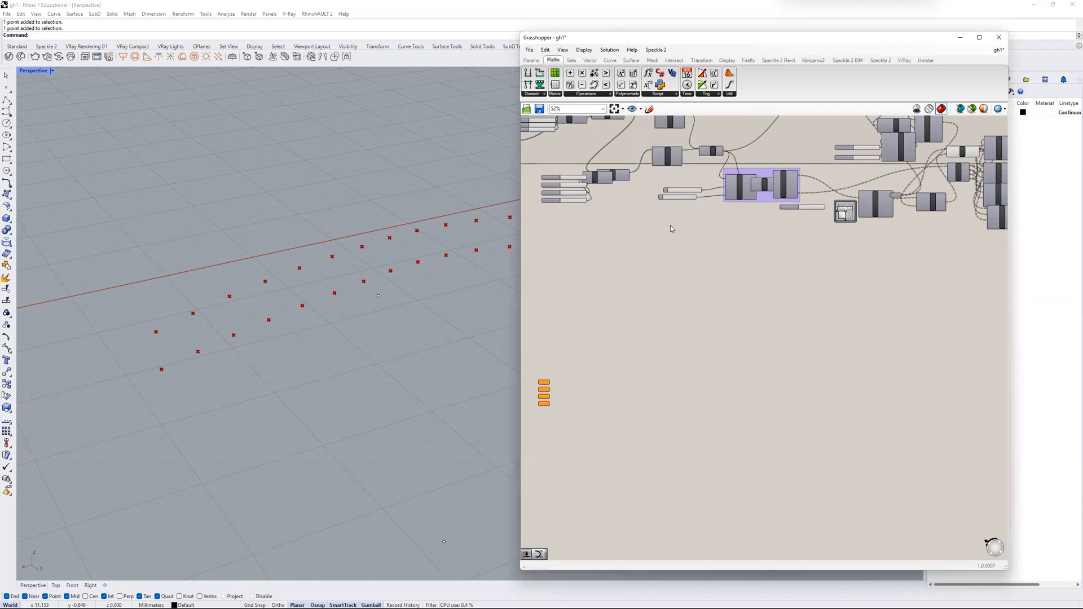
- Examine the input and output connection points of the Move and Interpolate components and the wiring of the whole definition
scroll(670, 225, "up", 5)
scroll(679, 311, "up", 4)
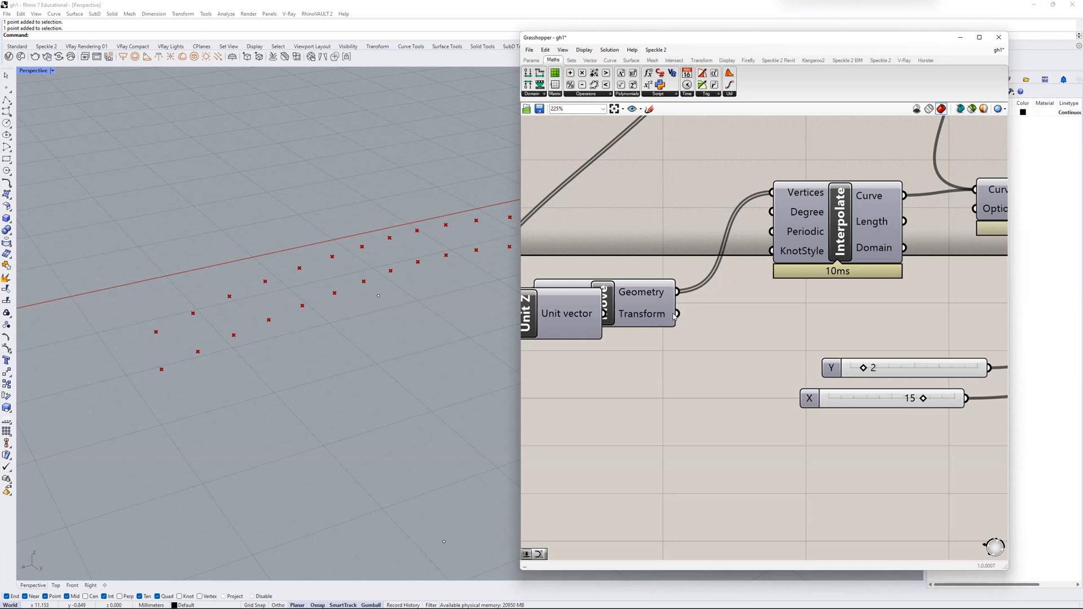
mouse_move(678, 321)
left_mouse_down()
mouse_move(684, 307)
mouse_move(694, 311)
left_mouse_up()
scroll(773, 227, "down", 4)
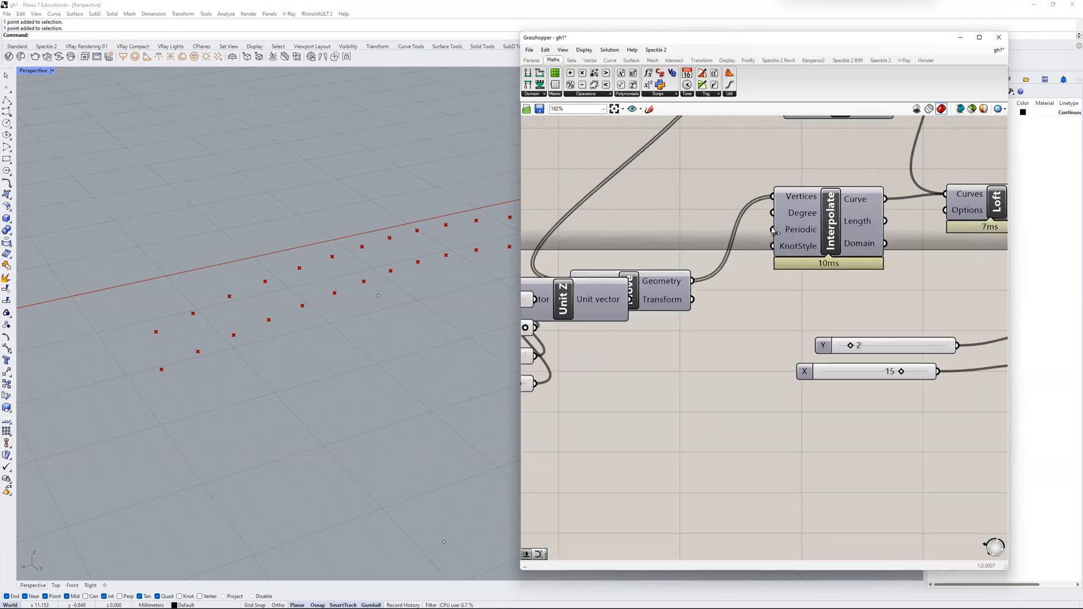
scroll(770, 226, "down", 4)
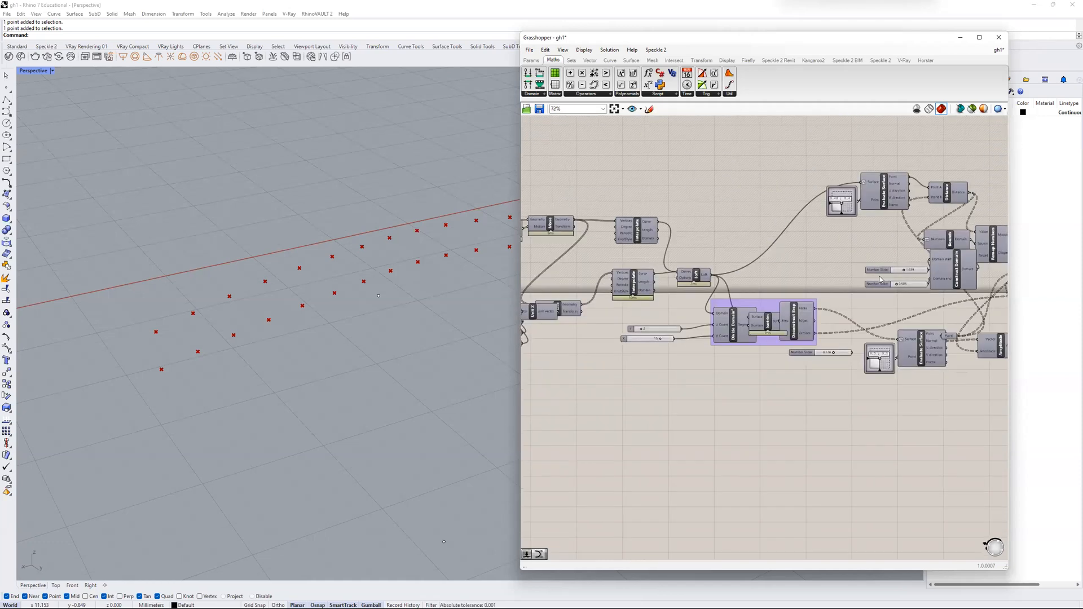
scroll(727, 249, "down", 2)
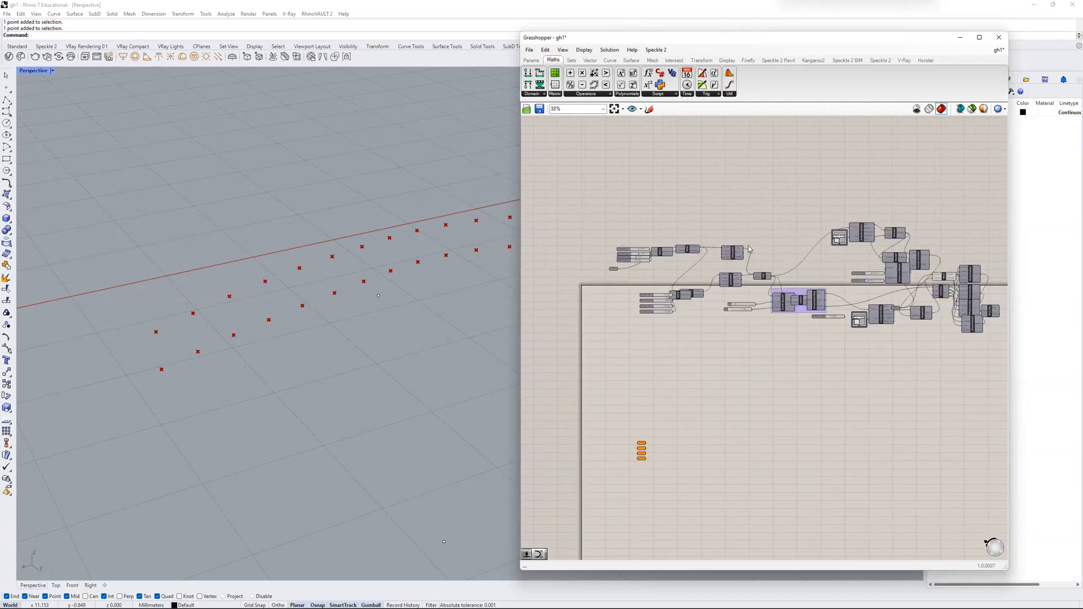
scroll(698, 244, "down", 1)
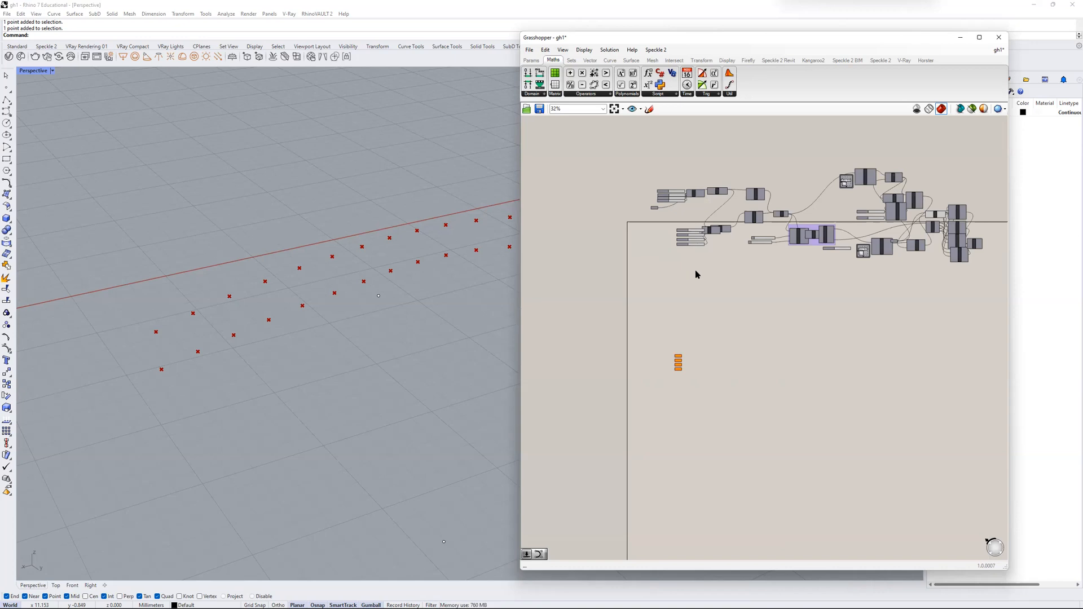
- Select the row of four separate points in front of the wall in the Perspective viewport
scroll(387, 247, "down", 5)
right_click_drag(378, 205, 373, 217)
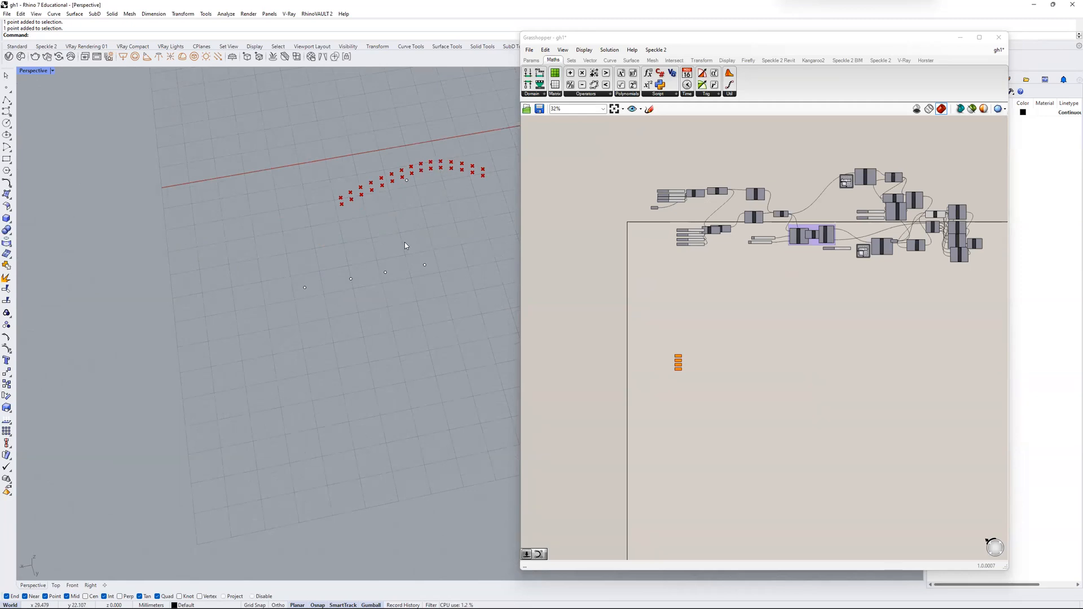
left_click_drag(459, 247, 281, 300)
left_click(463, 239)
left_click_drag(467, 236, 282, 299)
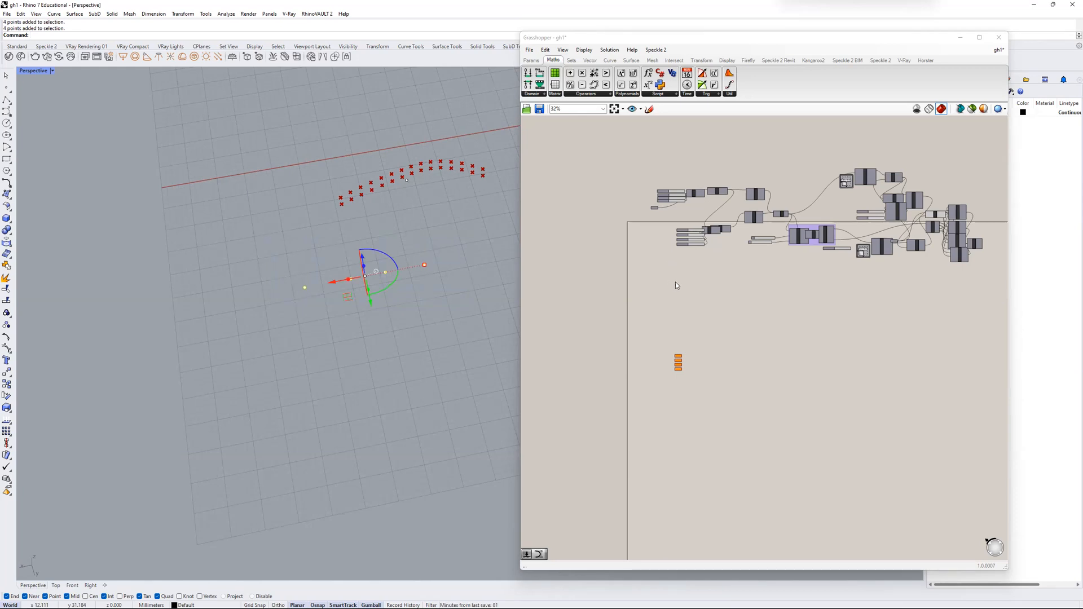
- Zoom the Perspective viewport to the four selected points and frame them together with the wall's points
scroll(673, 283, "up", 4)
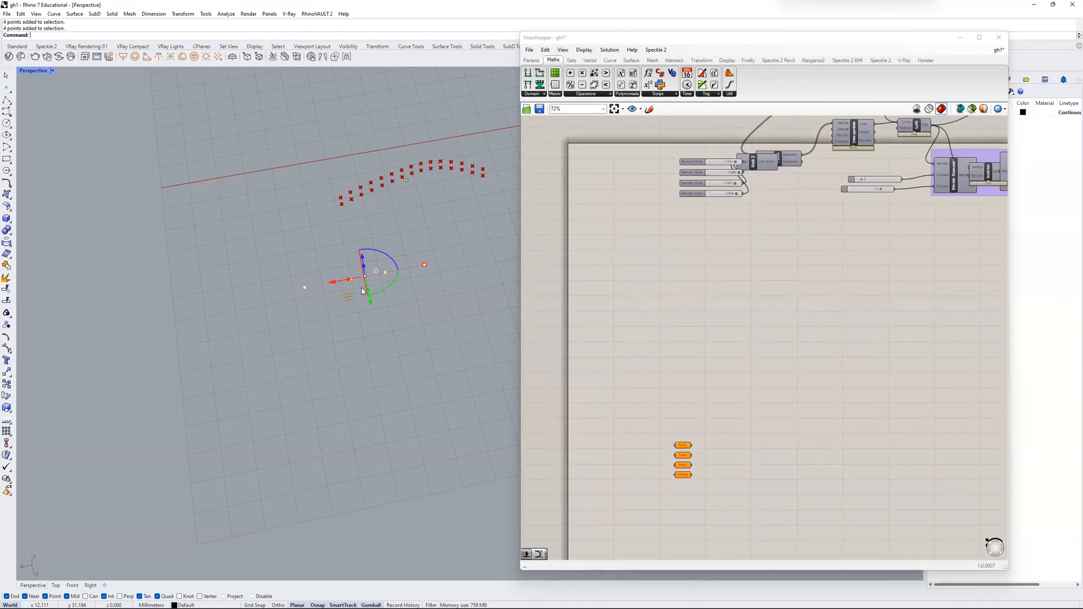
type("zs")
key("Return")
right_click_drag(401, 301, 292, 302, "shift")
scroll(292, 302, "down", 6)
left_click_drag(440, 259, 182, 337)
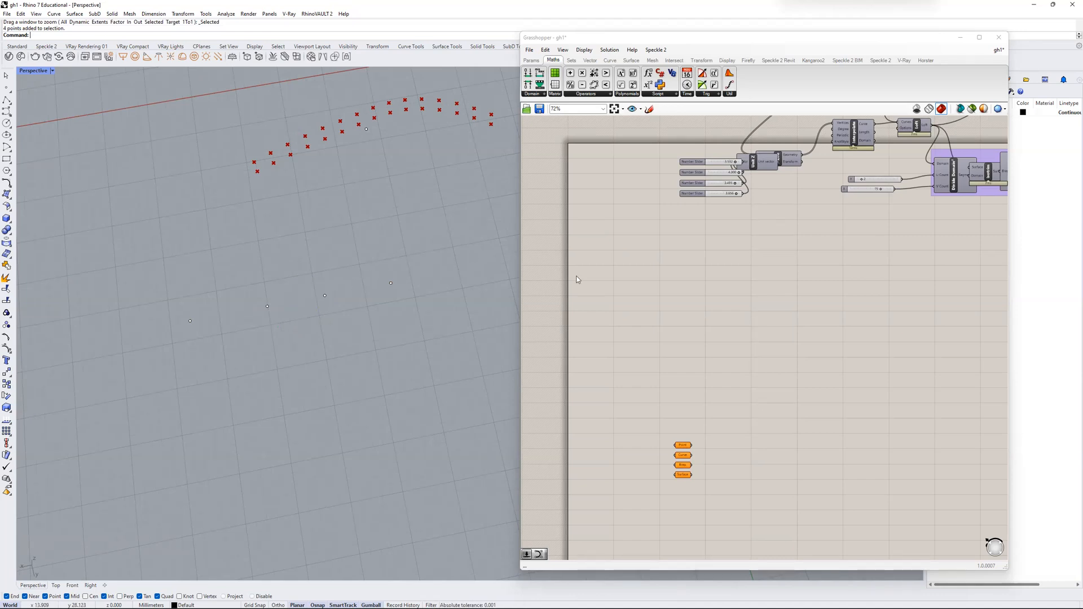
- Examine the empty Point, Curve, Brep and Surface parameter components on the canvas below the wall definition
type("A")
left_click_drag(730, 362, 586, 520)
left_click(670, 427)
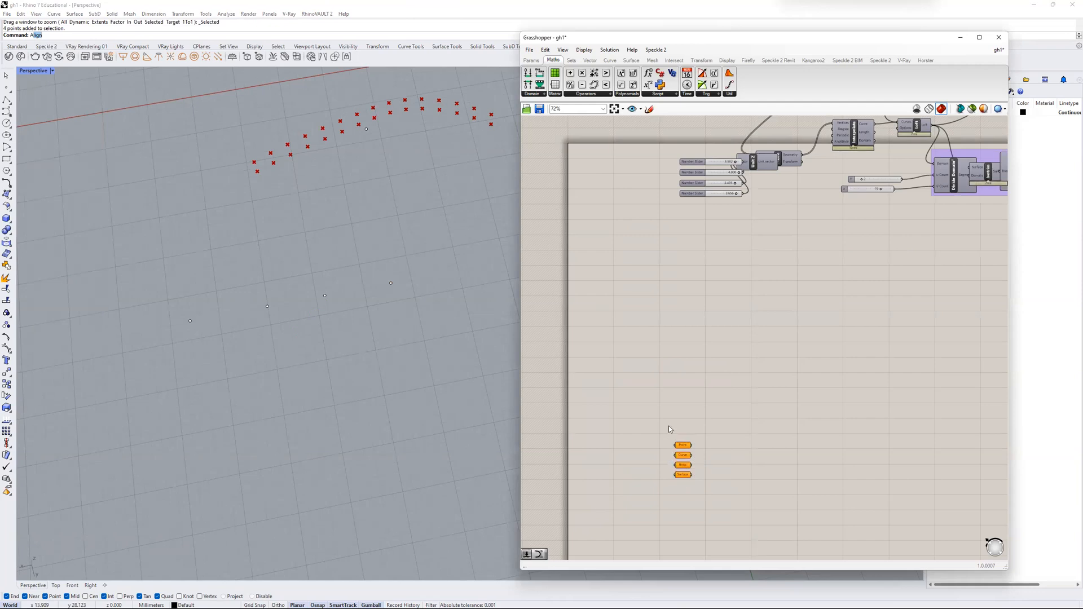
scroll(683, 450, "up", 4)
scroll(725, 401, "down", 2)
scroll(674, 346, "up", 5)
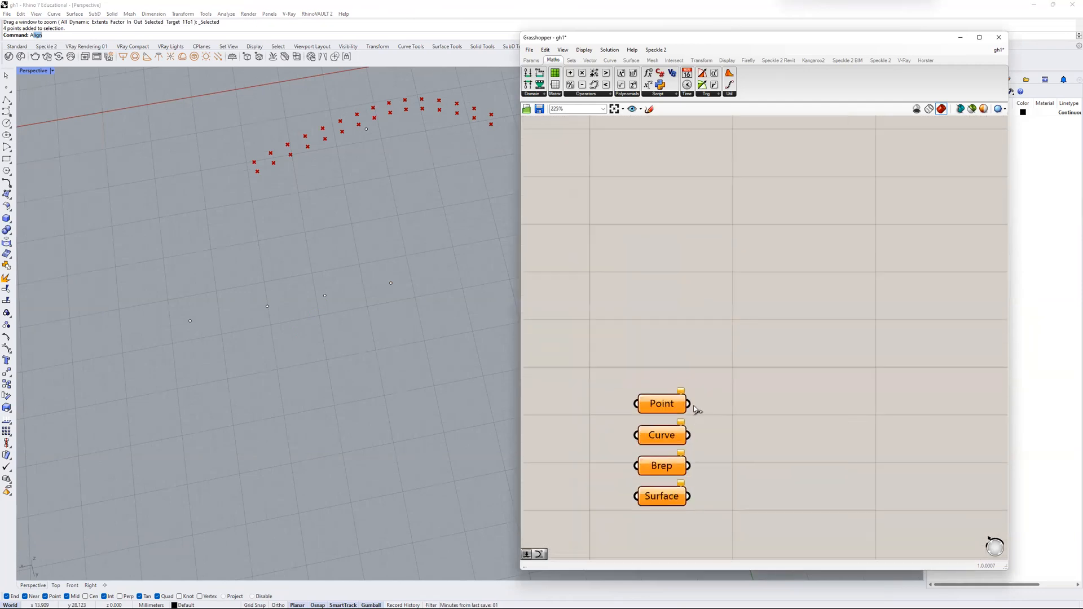
scroll(648, 340, "up", 1)
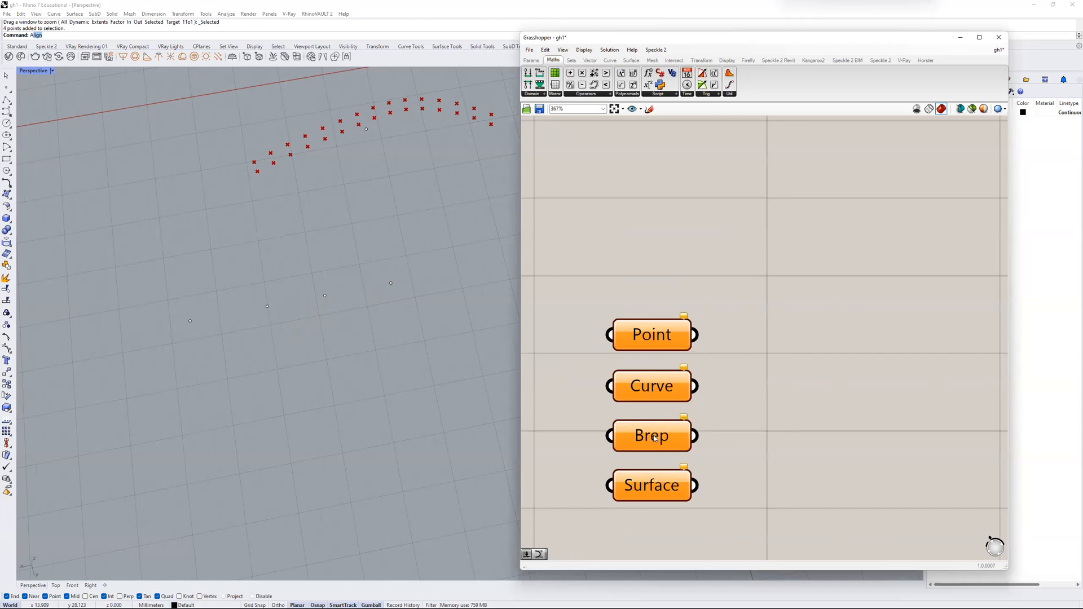
type("AA")
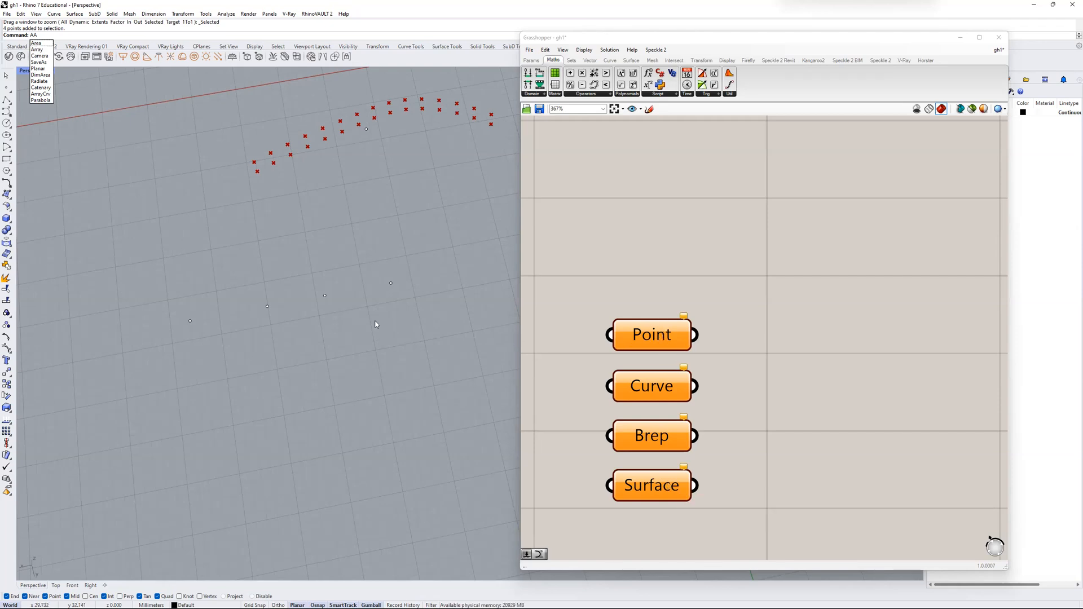
left_click_drag(440, 265, 94, 358)
left_click(395, 305)
left_click_drag(476, 248, 124, 367)
left_click_drag(415, 266, 113, 362)
left_click(198, 325)
left_click_drag(448, 237, 57, 345)
left_click(288, 366)
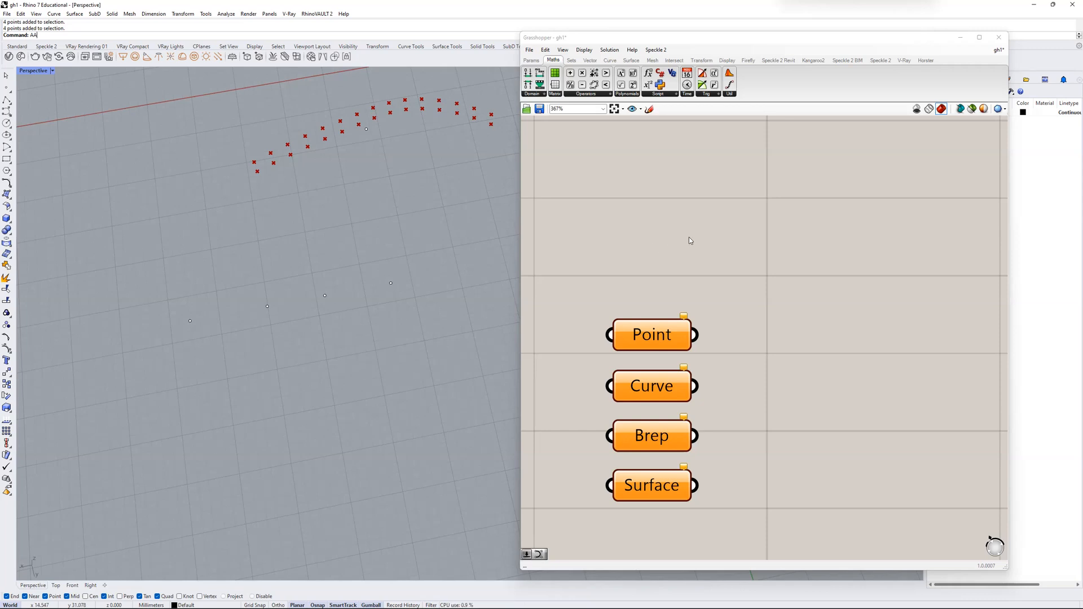
- Delete the Point, Curve, Brep and Surface parameter components from the canvas
scroll(801, 221, "down", 4)
left_click_drag(834, 260, 646, 483)
key("Delete")
- Search for "point" and add a new Point parameter component to the empty canvas
scroll(634, 324, "down", 5)
scroll(640, 342, "up", 3)
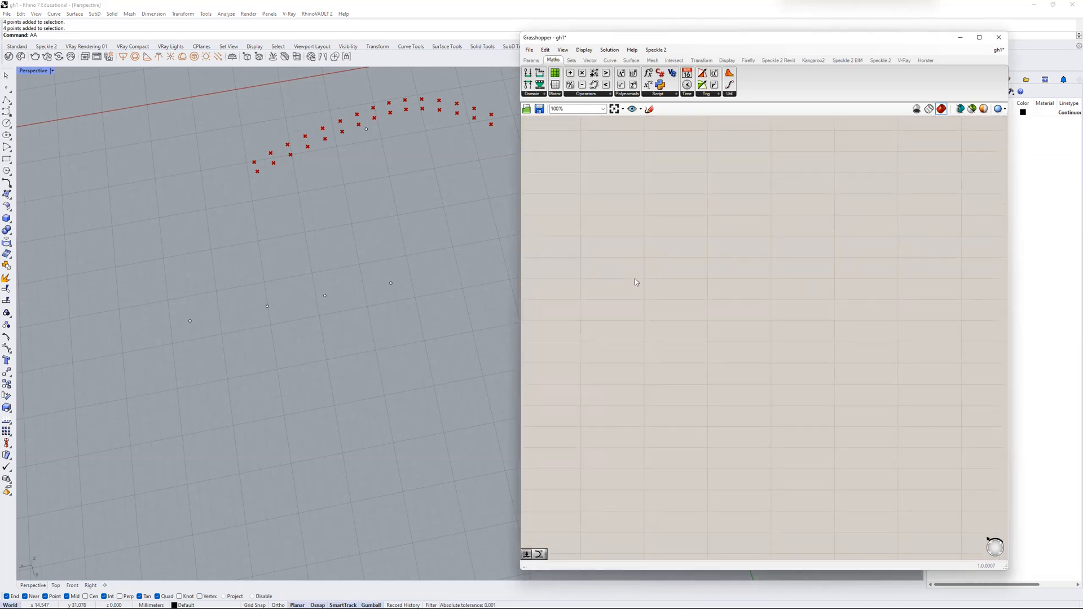
double_click(637, 278)
type("po")
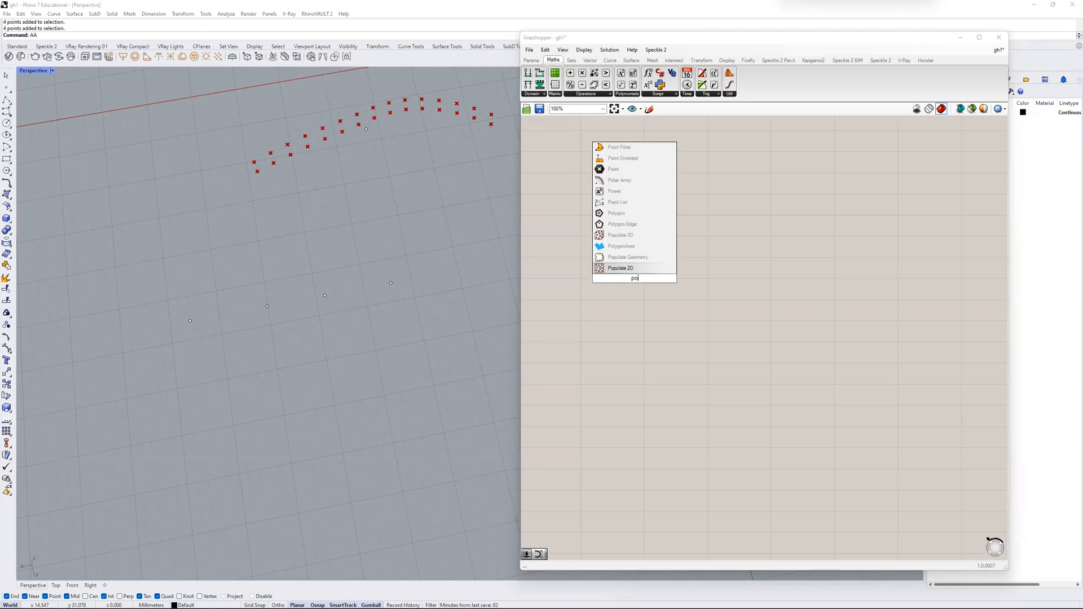
type("int")
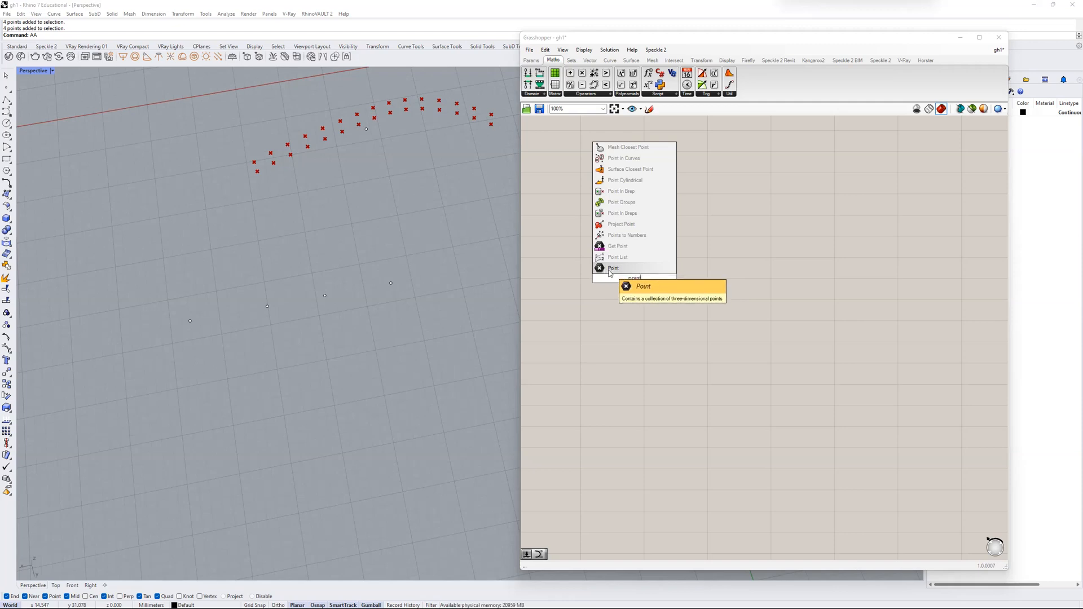
left_click(599, 270)
scroll(639, 277, "up", 3)
scroll(641, 280, "down", 1)
left_click(641, 250)
- Reference the row of four Rhino points in the Point parameter with Set Multiple Points
left_click_drag(445, 261, 195, 333)
left_click(433, 269)
left_click(638, 253)
right_click(638, 253)
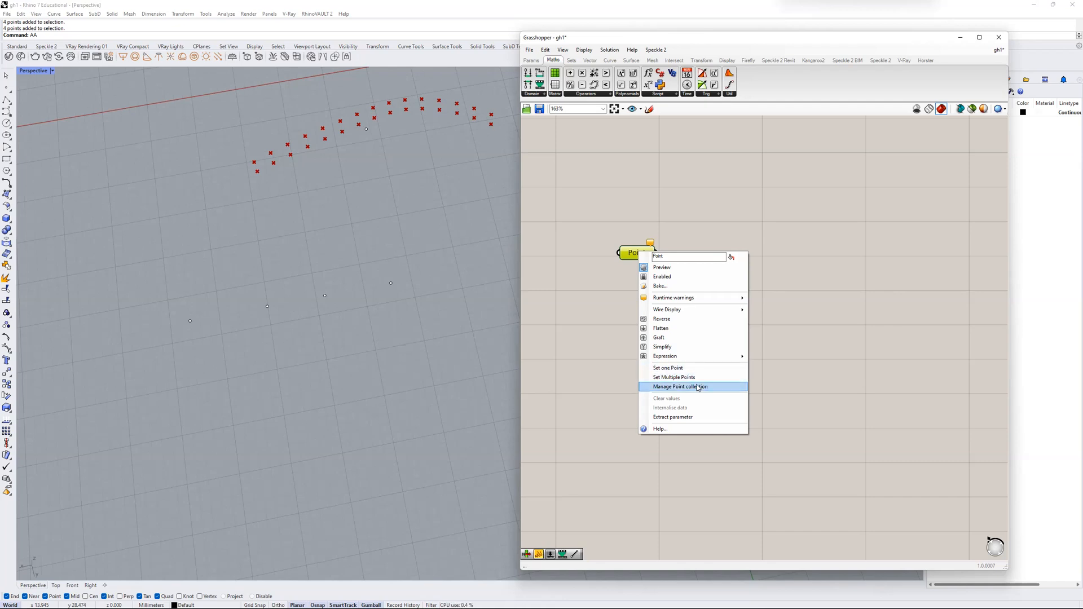
left_click(692, 378)
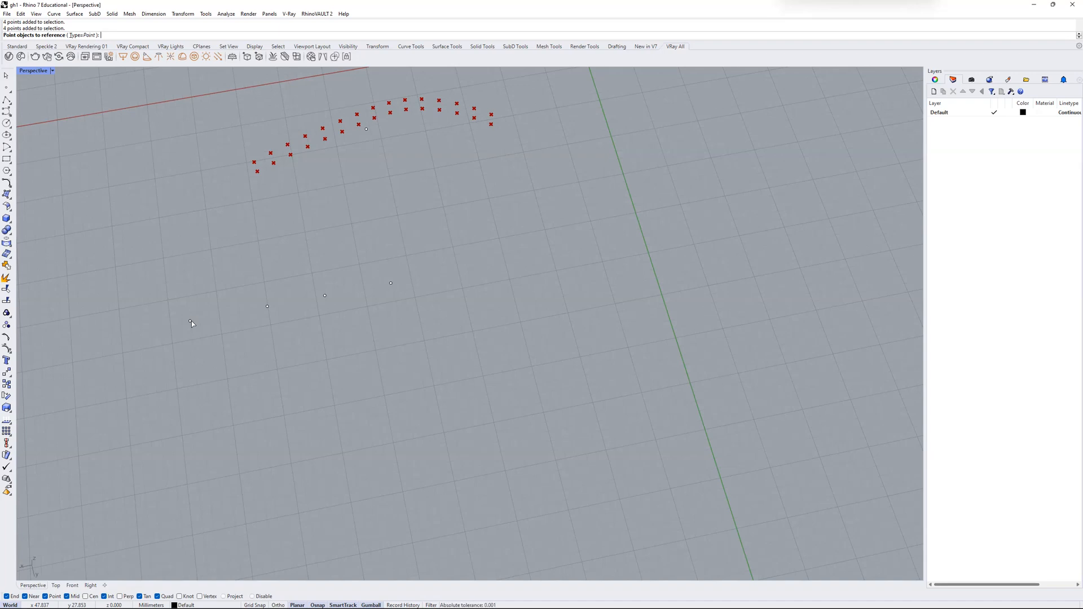
left_click(190, 320)
left_click(268, 306)
left_click(325, 295)
left_click(390, 282)
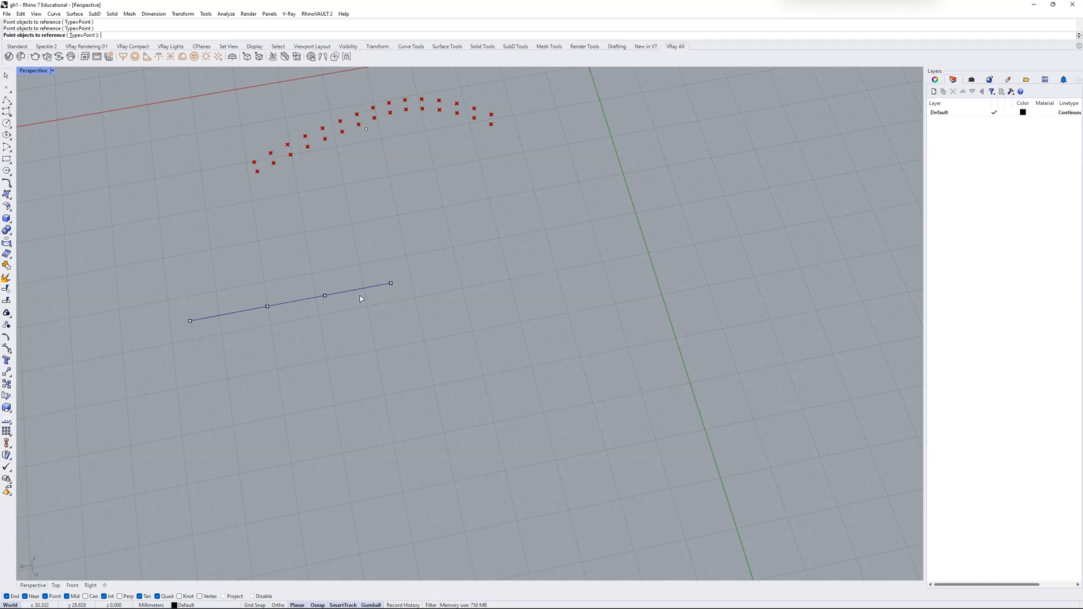
key("Return")
- Select the Point parameter and examine the highlighted preview of the four referenced points in the Perspective viewport
scroll(679, 242, "down", 1)
left_click_drag(635, 248, 617, 227)
left_click(640, 249)
left_click(635, 237)
scroll(315, 303, "up", 8)
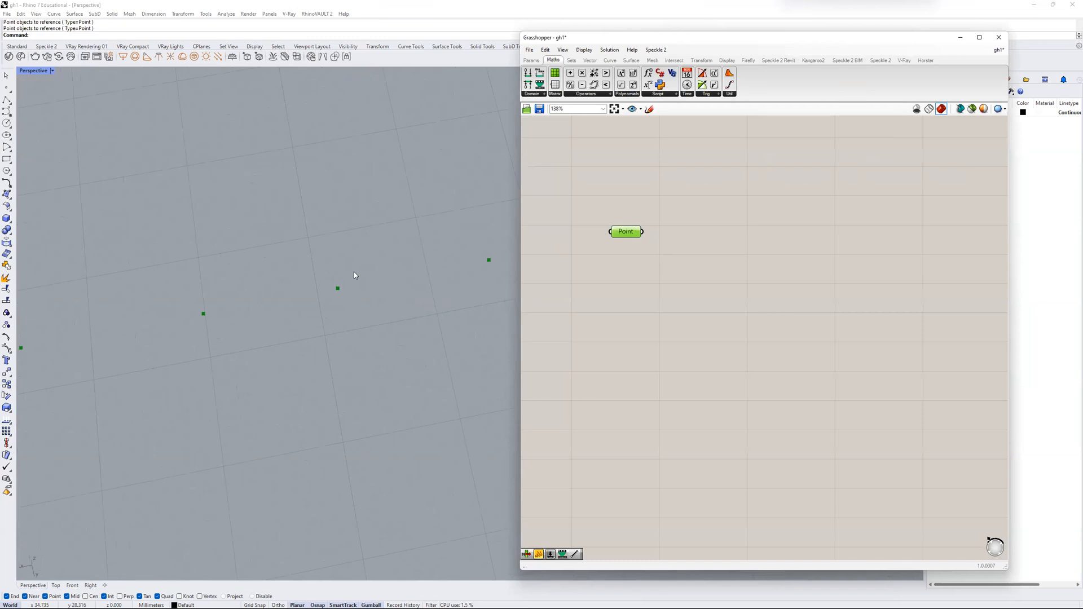
scroll(353, 273, "up", 6)
left_click(325, 293)
scroll(299, 316, "down", 8)
left_click(343, 326)
scroll(344, 324, "down", 6)
right_click_drag(350, 320, 375, 311)
- Hide the row of four original Rhino points in the Perspective viewport and check the remaining Grasshopper preview
left_click_drag(419, 290, 133, 413)
type("Hide")
key("Return")
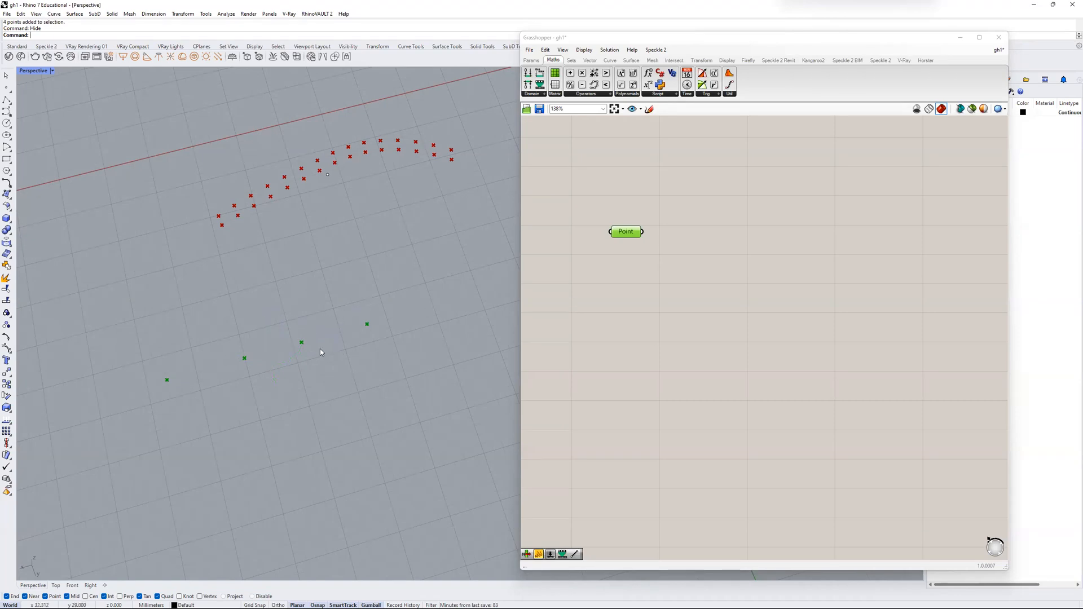
scroll(299, 336, "up", 6)
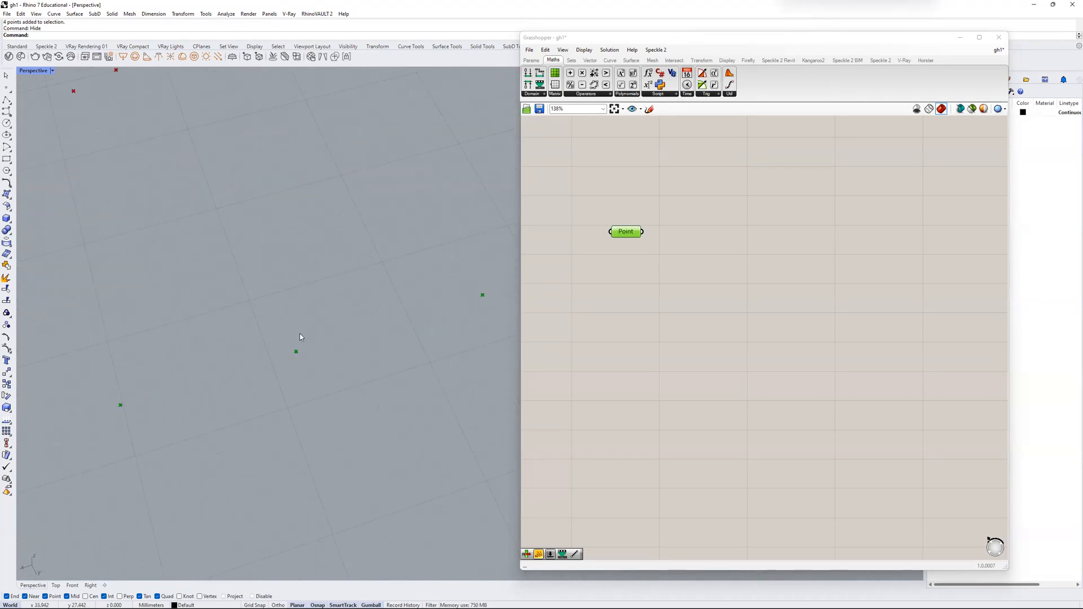
scroll(299, 347, "down", 6)
- Search for "move" and add a Move component to the canvas beside the Point parameter
left_click(625, 255)
scroll(620, 254, "down", 2)
right_click_drag(327, 324, 327, 395)
type("Align")
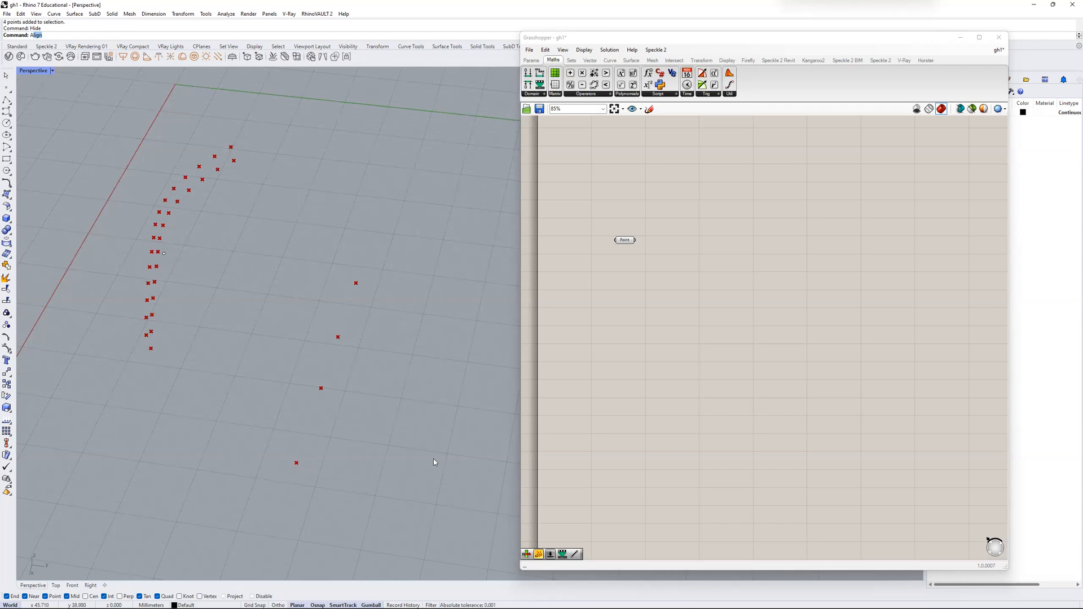
right_click_drag(278, 432, 528, 336)
double_click(685, 245)
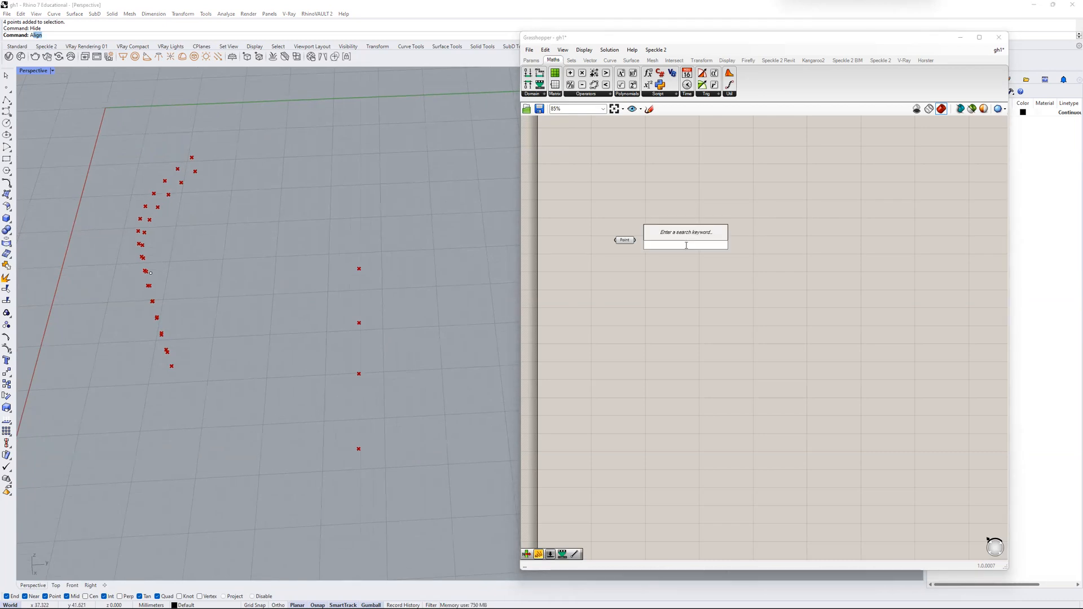
type("move")
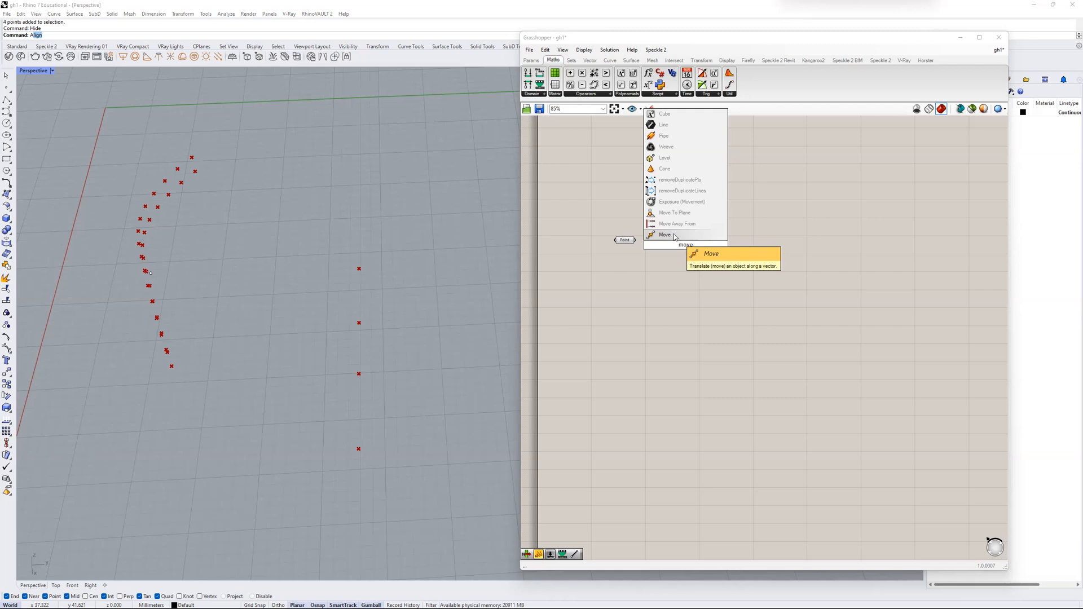
left_click(674, 236)
left_click(685, 245)
scroll(686, 245, "up", 3)
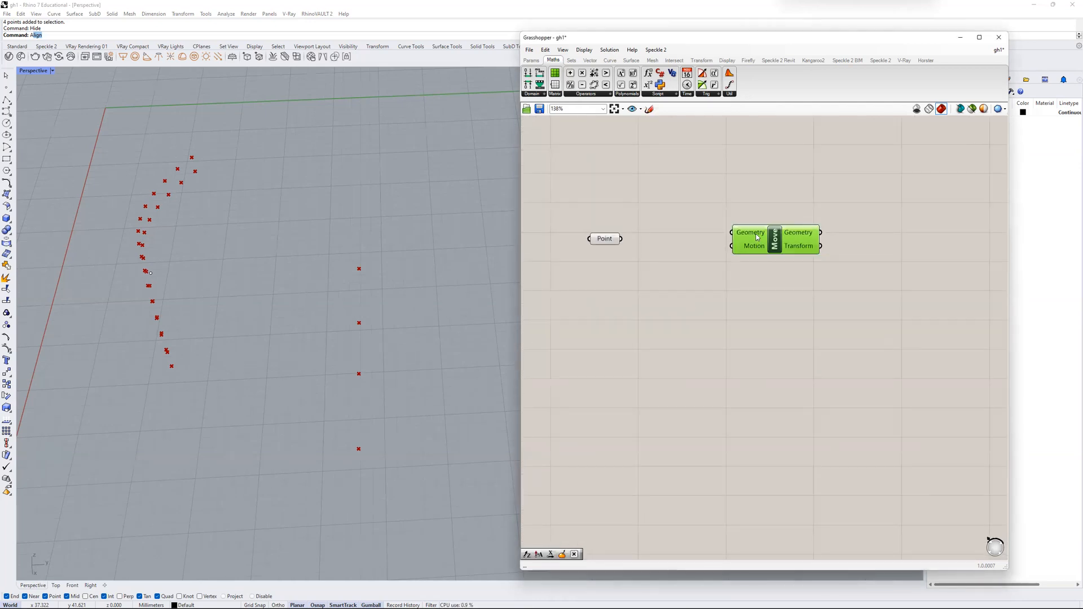
- Connect the Point parameter to the Move component's Geometry input and compare the original points with the moved ones
mouse_move(752, 251)
left_click(616, 242)
left_click_drag(620, 239, 739, 235)
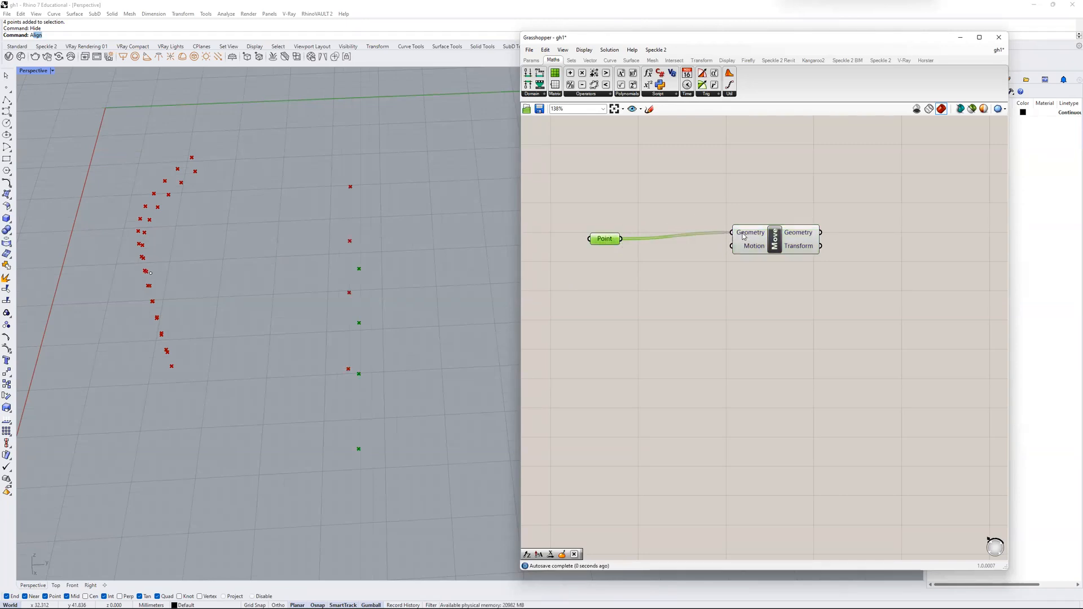
right_click_drag(452, 285, 445, 242)
mouse_move(757, 249)
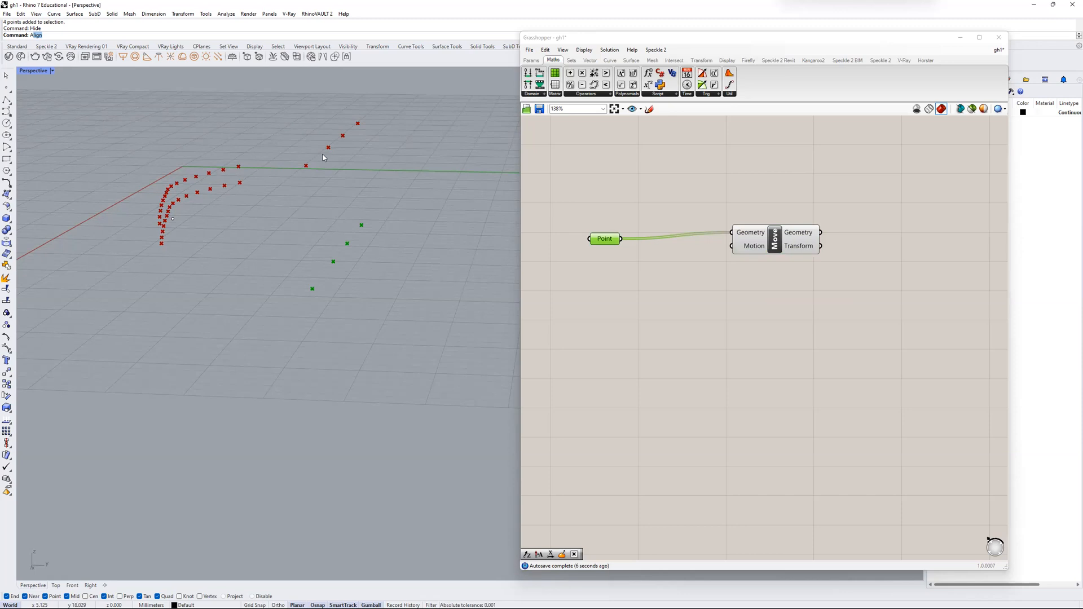
left_click(804, 237)
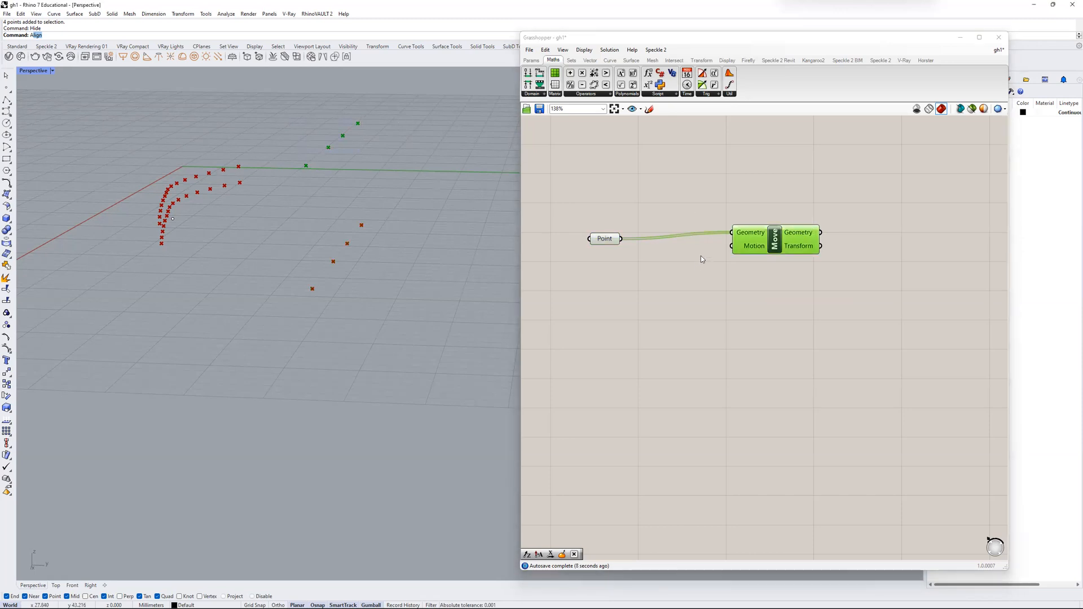
right_click_drag(364, 229, 251, 312)
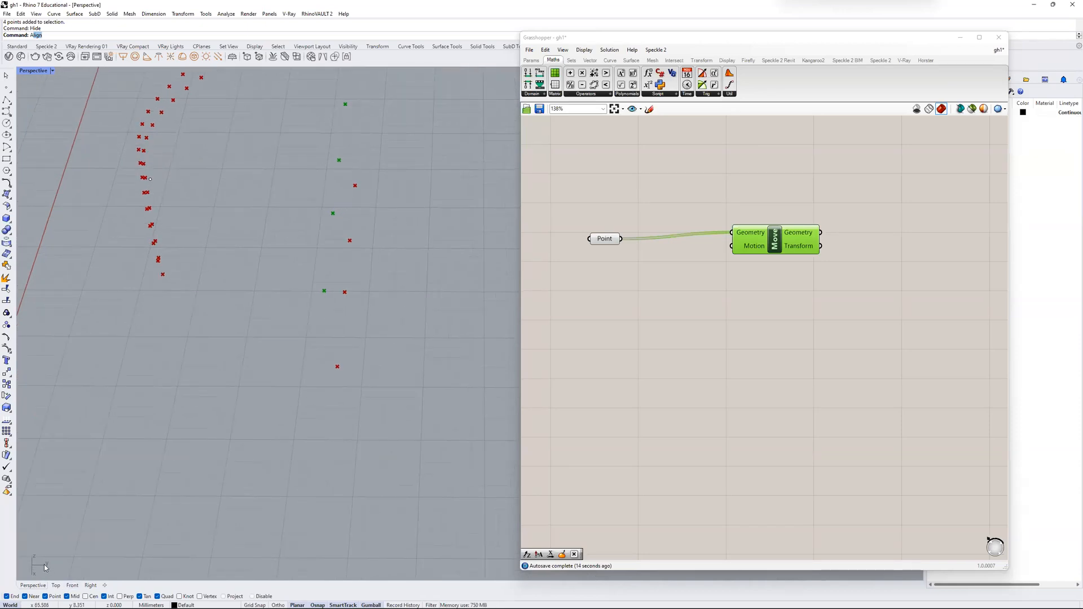
right_click_drag(369, 293, 349, 282)
- Add a Unit Y component, connect its Unit vector output to the Move component's Motion input, and inspect the moved points
double_click(616, 302)
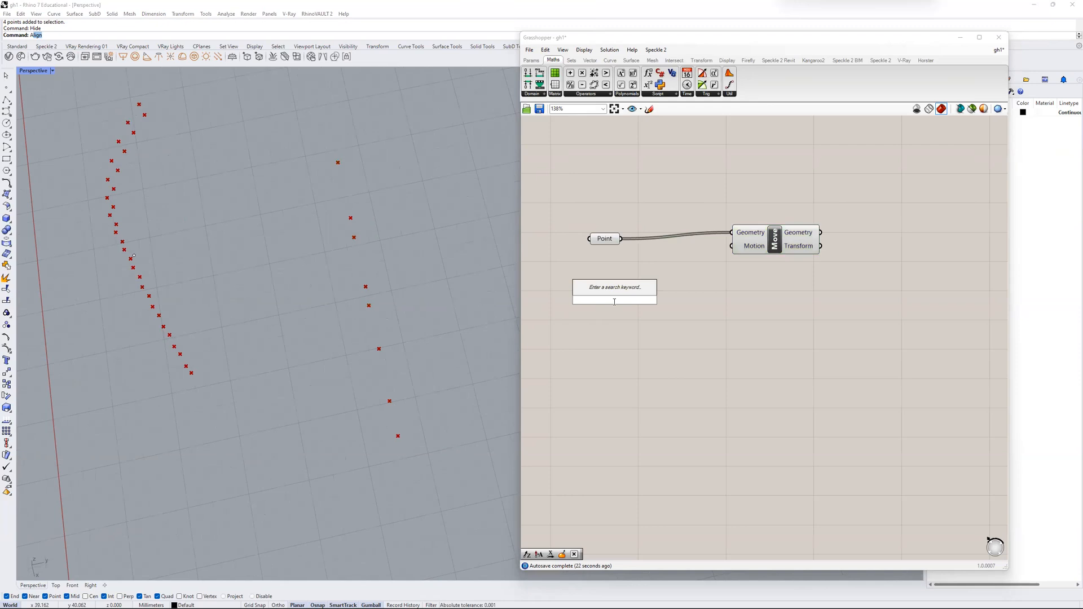
type("unity")
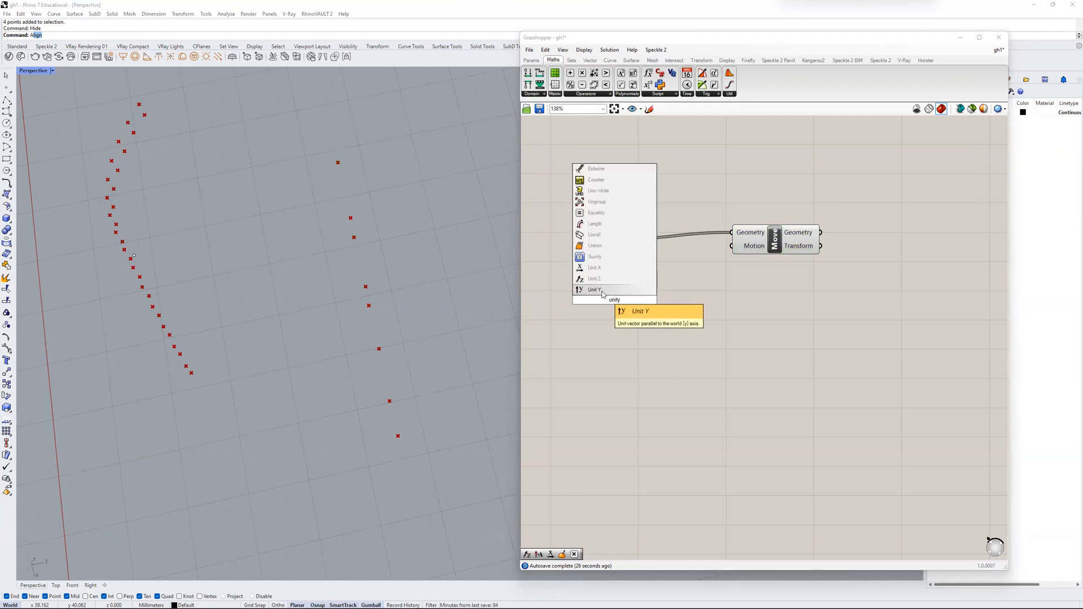
left_click(603, 290)
left_click_drag(621, 297, 731, 246)
left_click_drag(661, 292, 695, 288)
right_click_drag(636, 308, 751, 275)
scroll(752, 275, "up", 1)
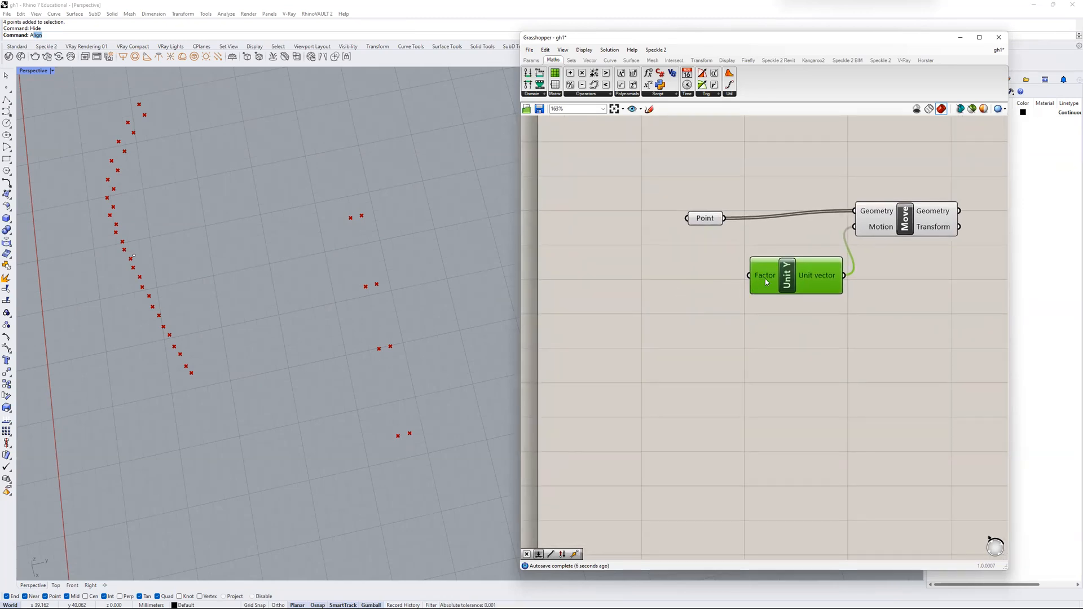
mouse_move(765, 280)
right_click_drag(398, 345, 361, 251)
left_click(871, 213)
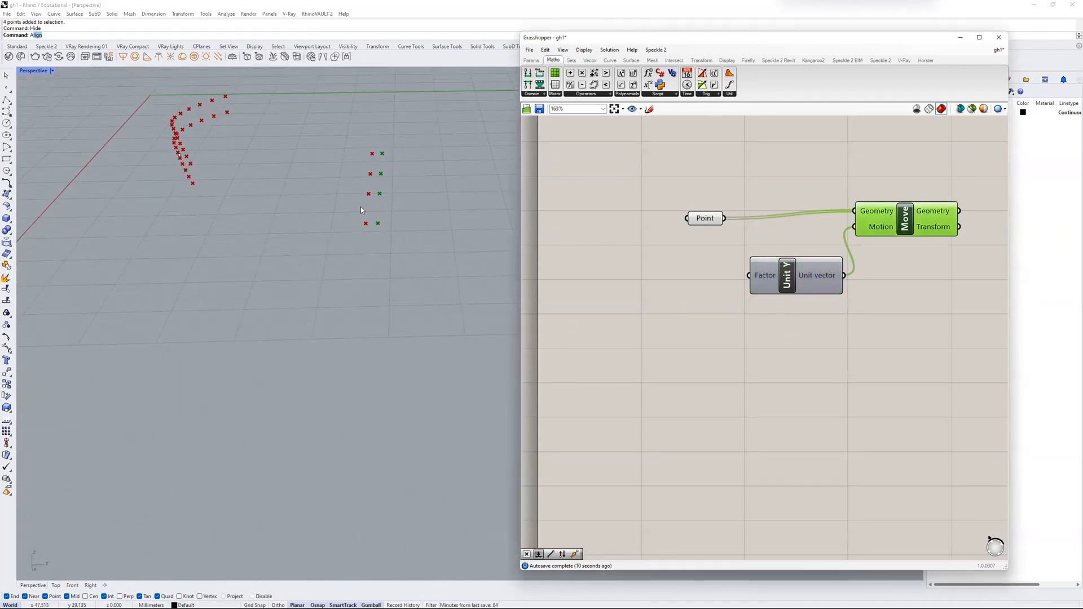
- Search for "slider" and add a Number Slider to the canvas in front of the Unit Y component's Factor input
right_click_drag(667, 291, 674, 310)
double_click(669, 311)
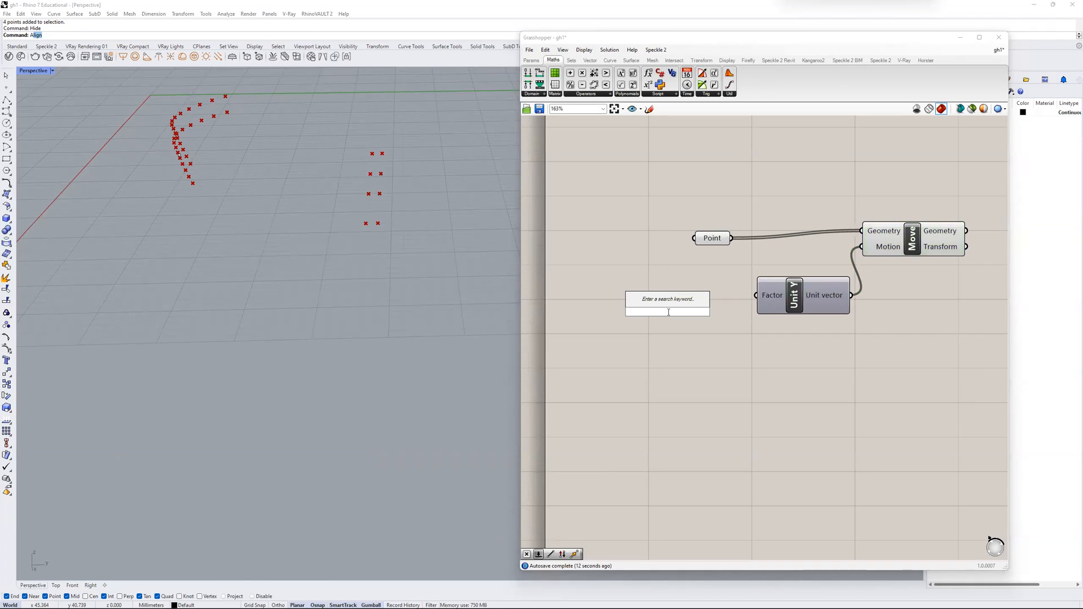
left_click(673, 288)
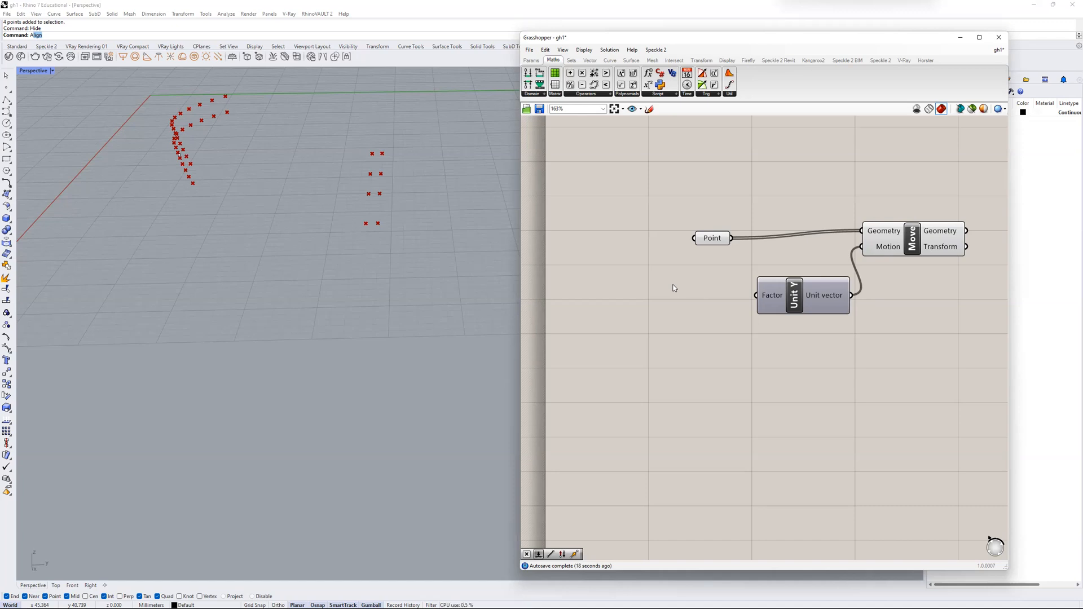
double_click(643, 303)
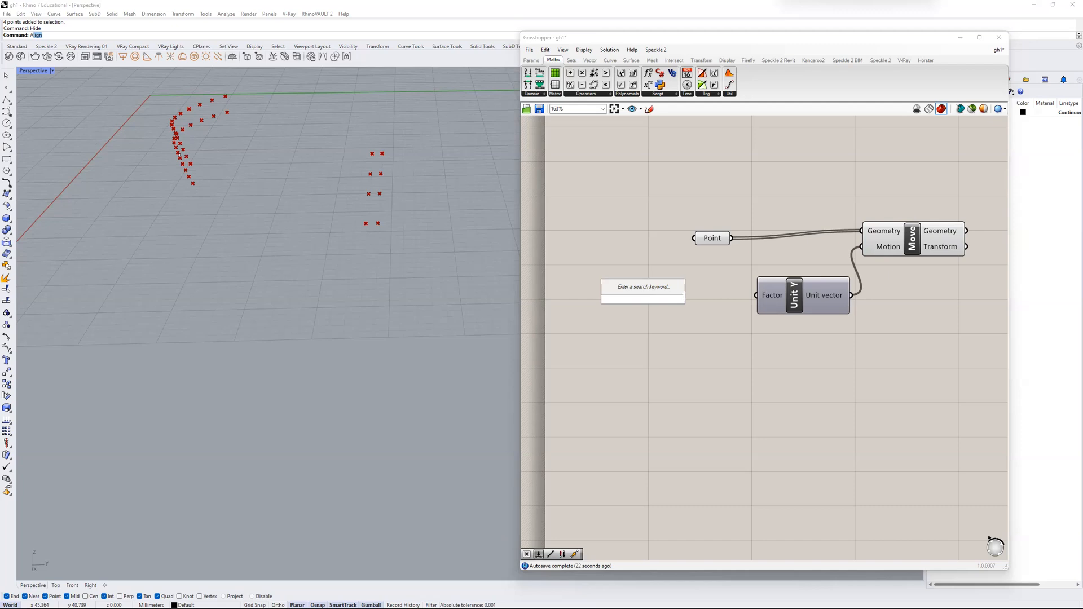
type("slider")
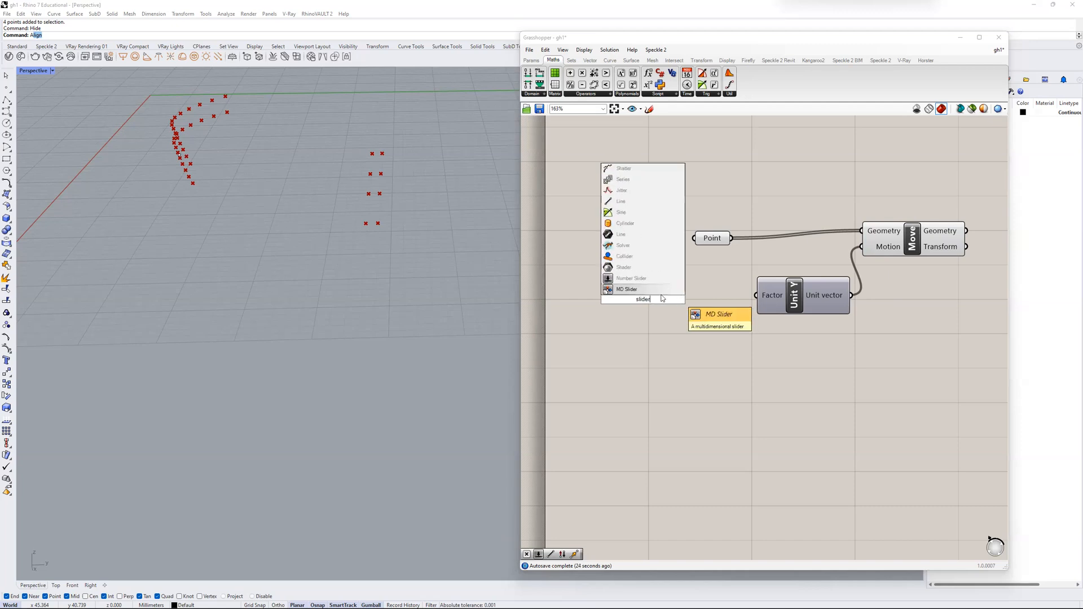
left_click(629, 280)
left_click(627, 300)
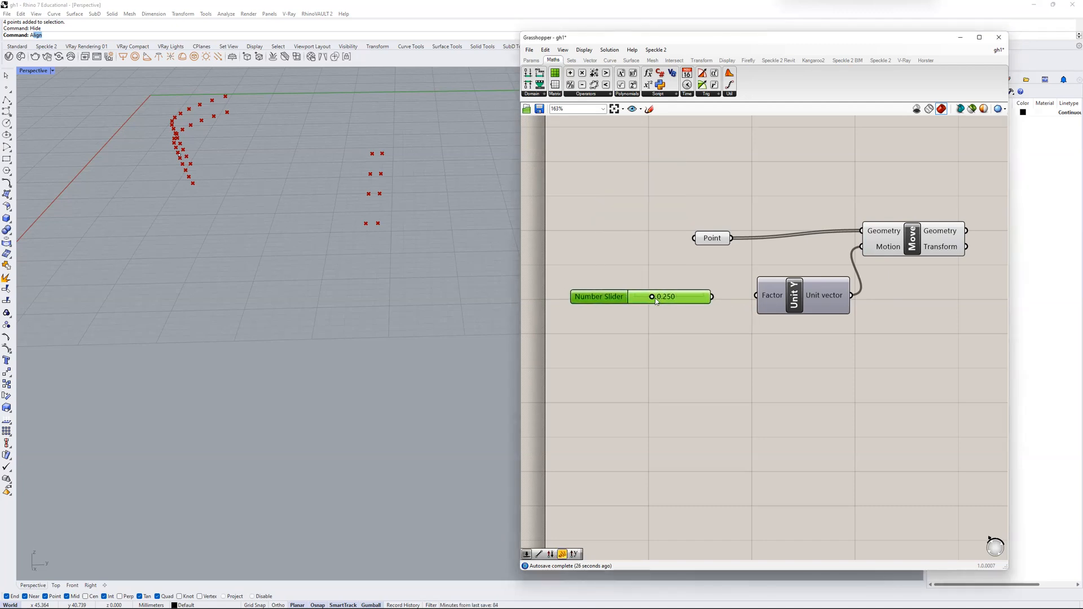
- Set the number slider's accuracy to four decimal digits
double_click(604, 299)
left_click(639, 380)
double_click(590, 296)
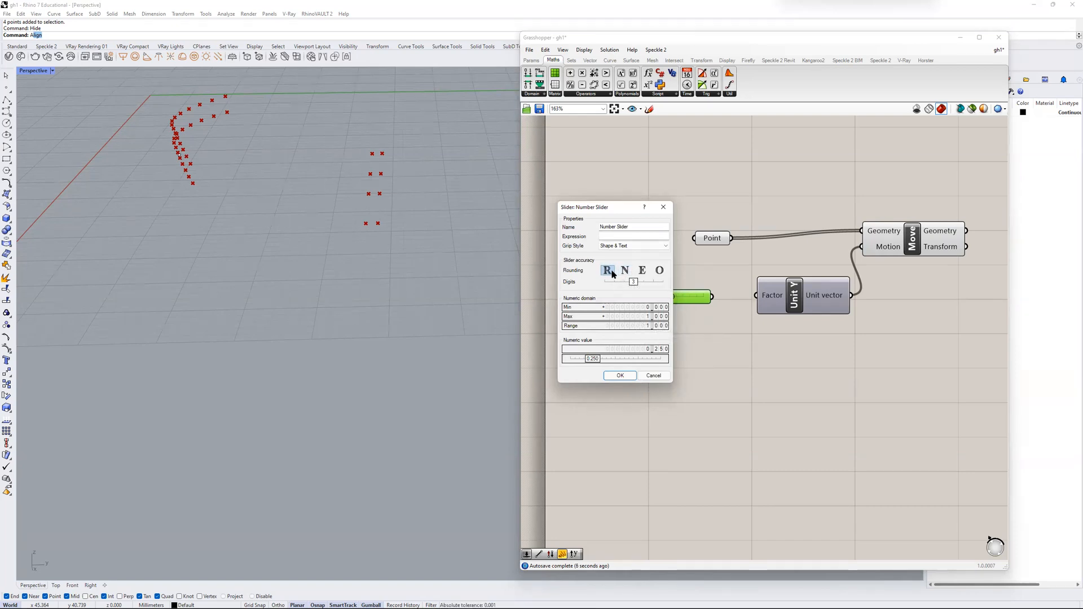
left_click_drag(598, 207, 543, 209)
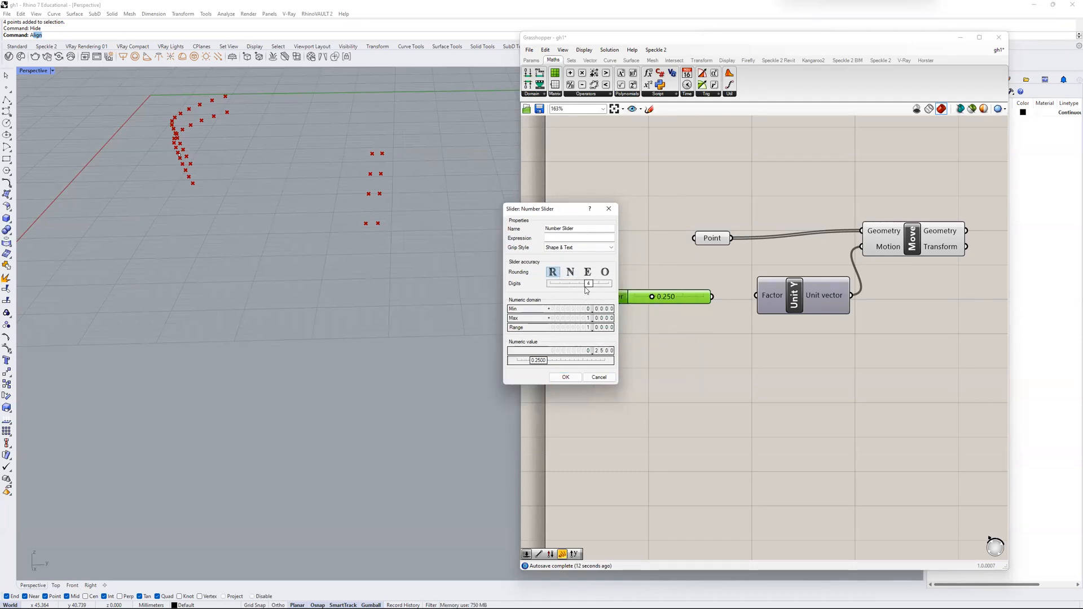
mouse_move(583, 288)
left_mouse_down()
mouse_move(603, 288)
mouse_move(590, 288)
left_mouse_up()
left_click(573, 379)
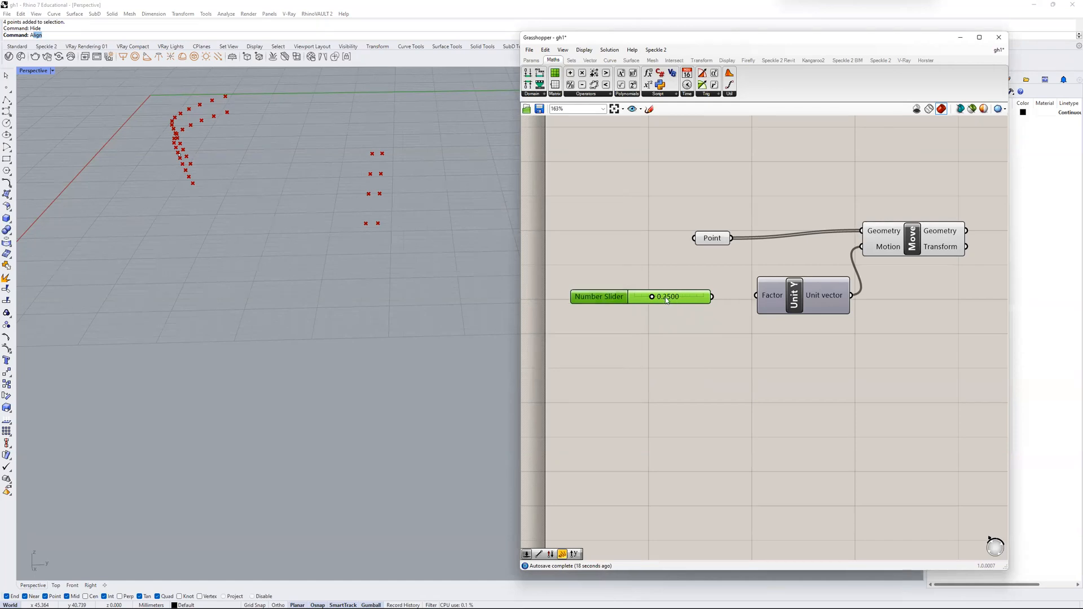
- Change the number slider's rounding to whole numbers (N) and set its value to 1
double_click(611, 297)
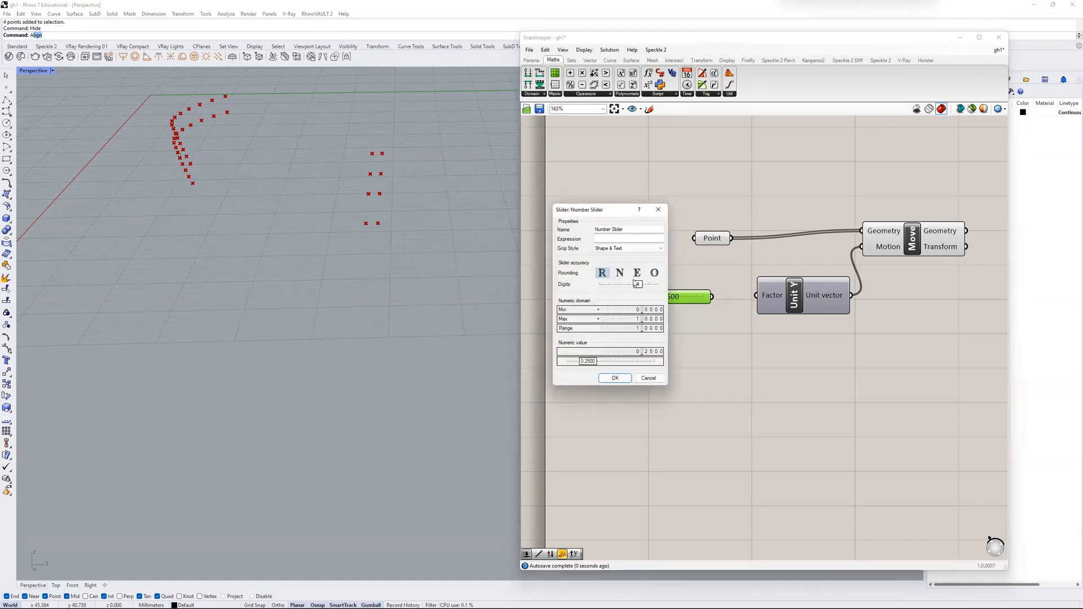
left_click(620, 273)
left_click(615, 378)
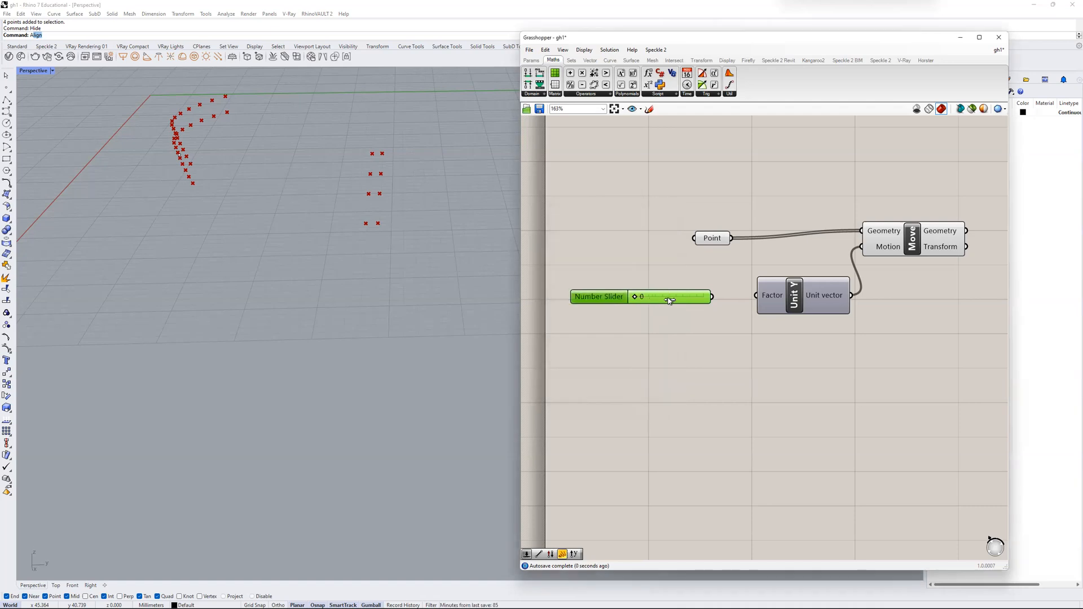
left_click_drag(635, 297, 688, 304)
- Set the number slider's maximum to 10, keep its minimum at 0, and set its value to 10
double_click(610, 301)
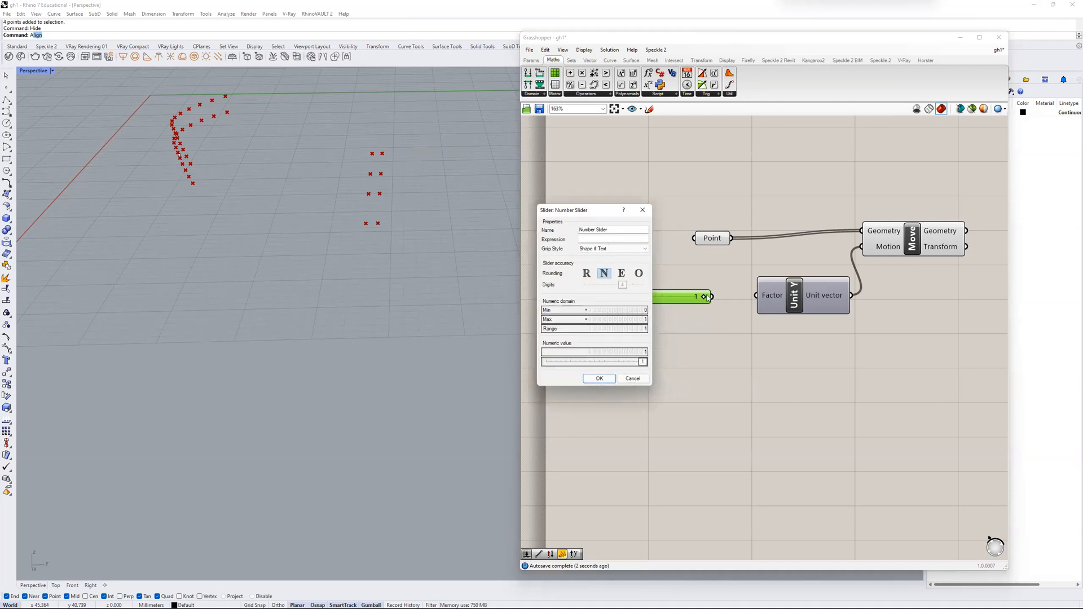
left_click(627, 309)
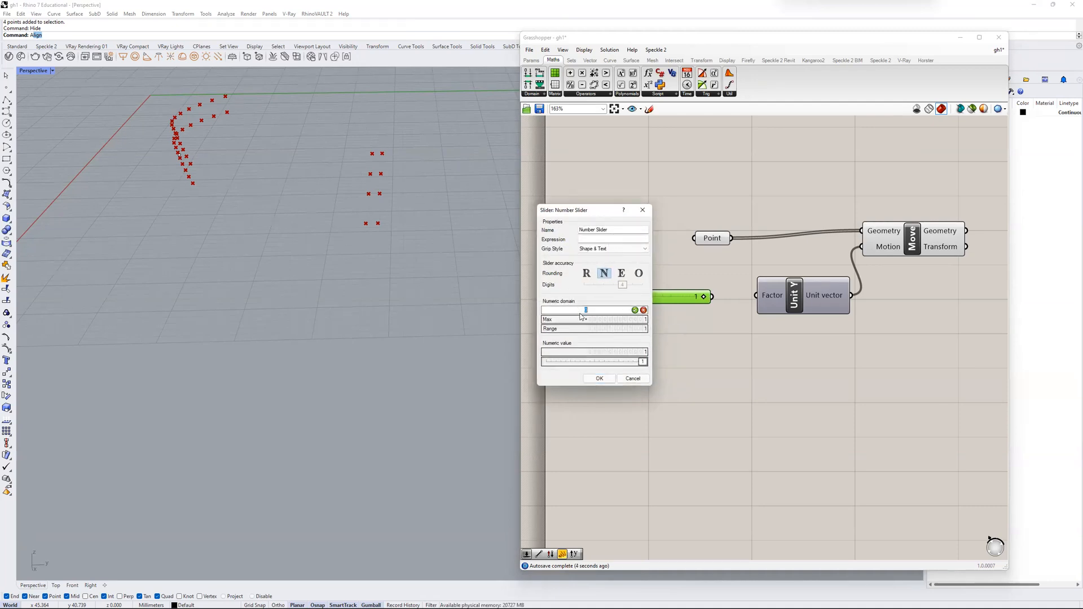
left_click(635, 309)
left_click(638, 320)
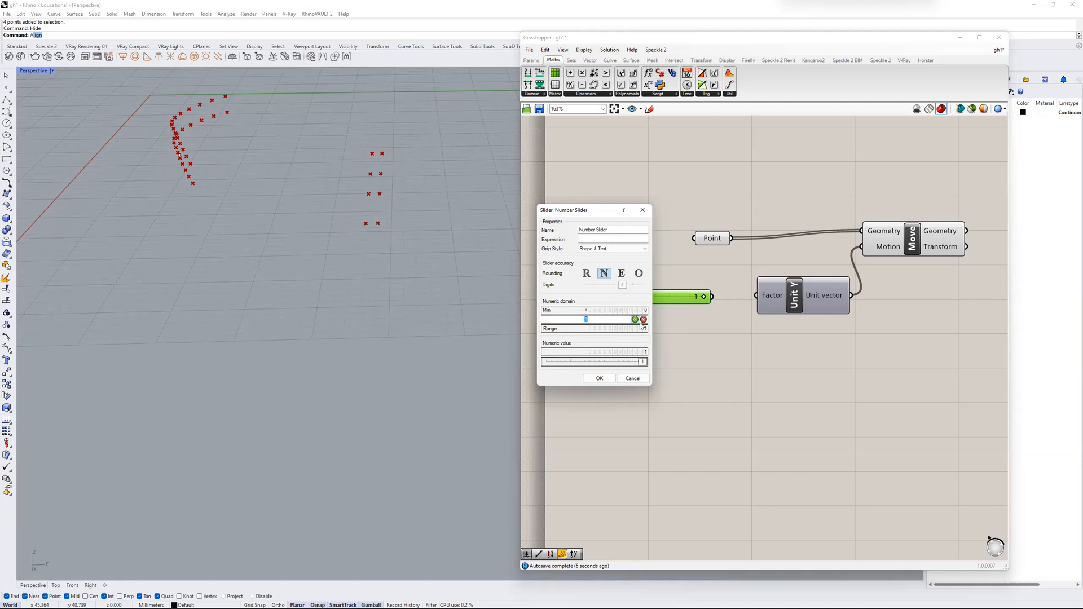
type("10")
left_click(635, 320)
left_click(600, 378)
left_click_drag(638, 299, 740, 302)
left_click(618, 320)
- Add a second number slider ranging from -10 to 10 with two decimals by entering -10<0.00<10 in the component search
right_click_drag(601, 331, 616, 301)
double_click(616, 302)
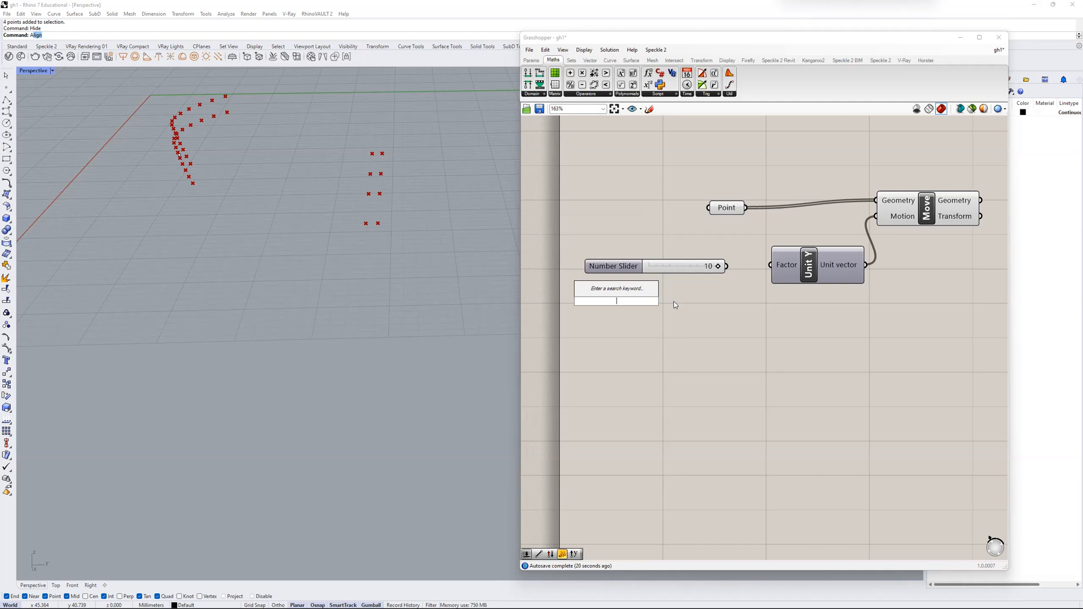
type("-10")
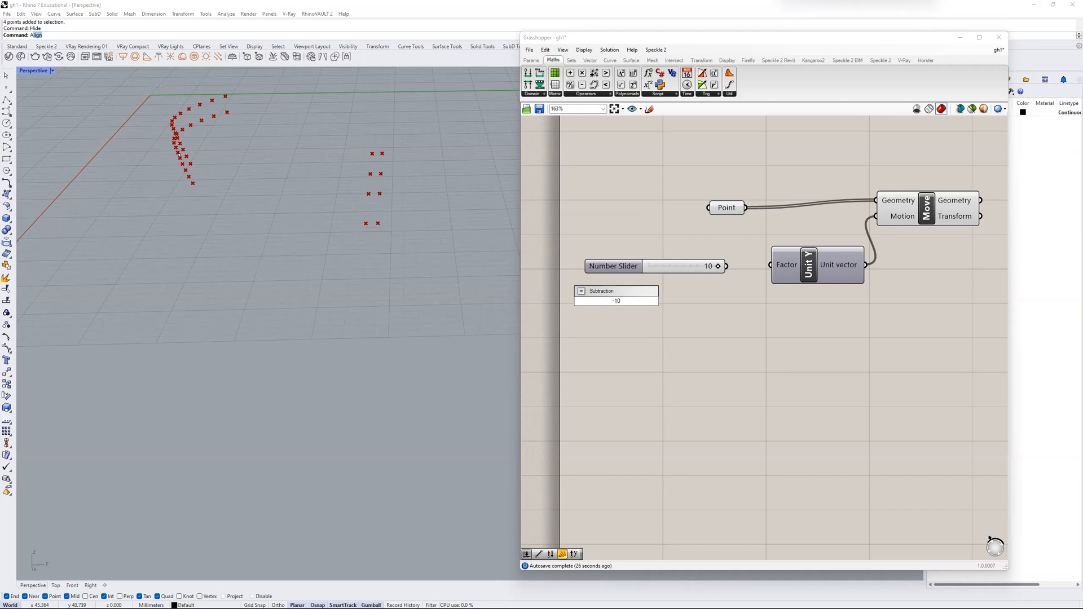
type("<")
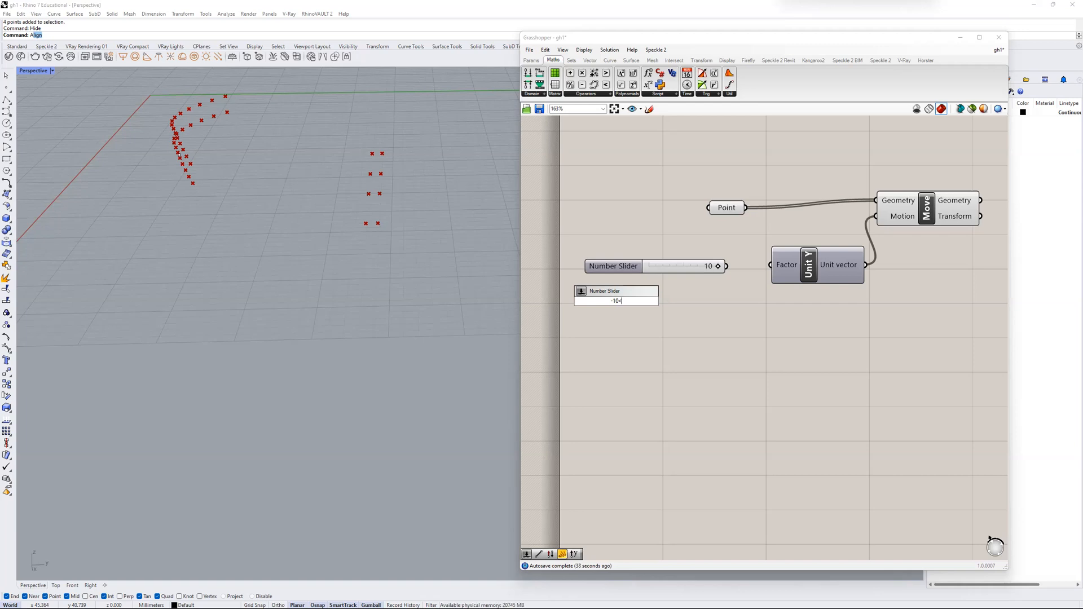
type("0.")
key("BackSpace")
type("00")
type("<")
type("10")
key("Return")
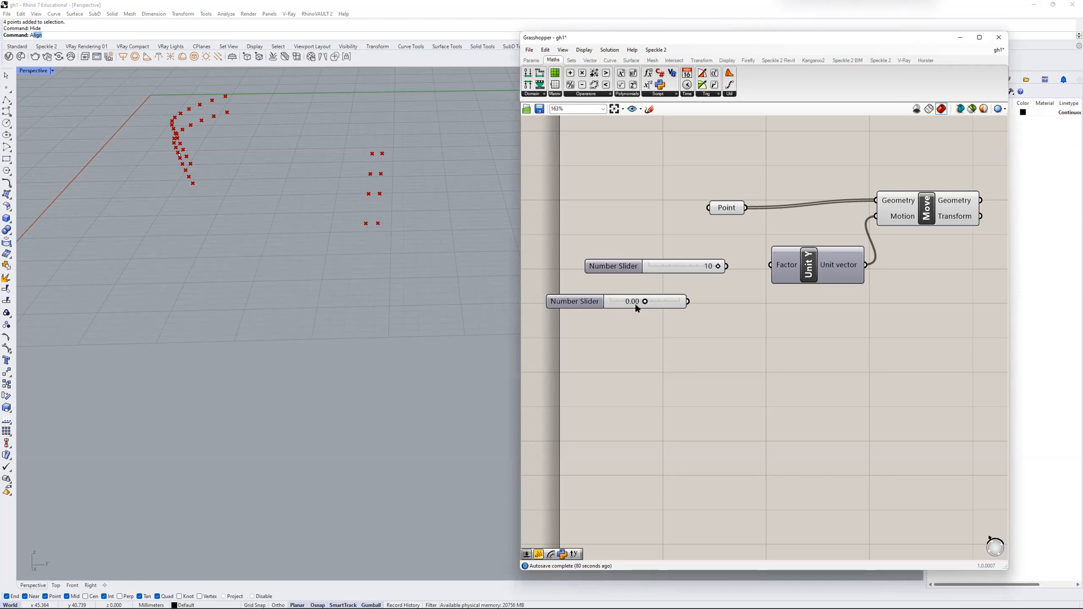
- Set the new slider to 10.00, connect it to the Unit Y component's Factor input, and delete the old slider
left_click_drag(644, 302, 770, 265)
left_click(614, 269)
key("Delete")
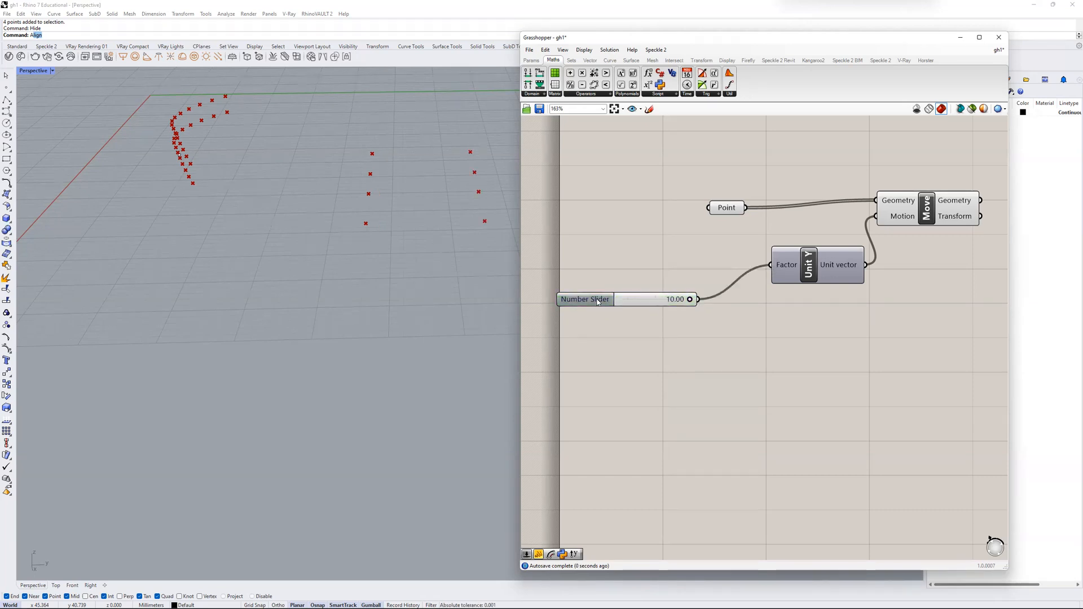
- Place the slider closer to the Unit Y component, highlight the Move component, and set the slider to 5.52
left_click_drag(584, 299, 607, 278)
scroll(730, 243, "down", 2)
right_click_drag(730, 241, 680, 255)
left_click(845, 230)
mouse_move(662, 289)
left_mouse_down()
mouse_move(620, 292)
mouse_move(650, 292)
left_mouse_up()
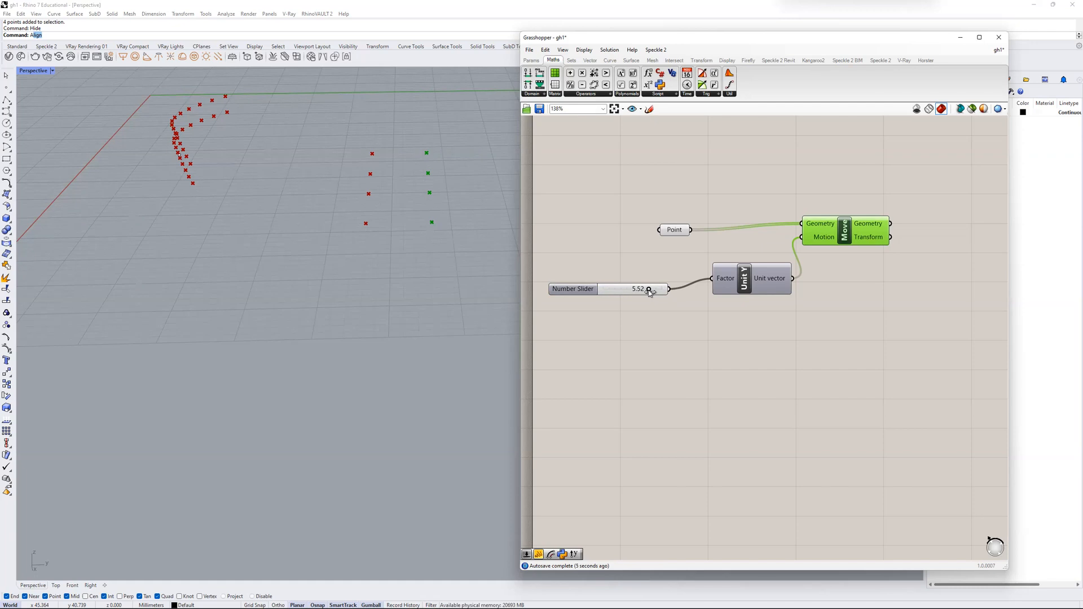
- Examine the Amplitude component and its connection to the Move component in the existing wall definition
double_click(743, 326)
left_click(771, 348)
scroll(774, 338, "down", 5)
scroll(939, 206, "up", 4)
right_click_drag(939, 207, 716, 304)
right_click_drag(903, 249, 723, 272)
right_click_drag(880, 265, 764, 296)
scroll(825, 300, "up", 4)
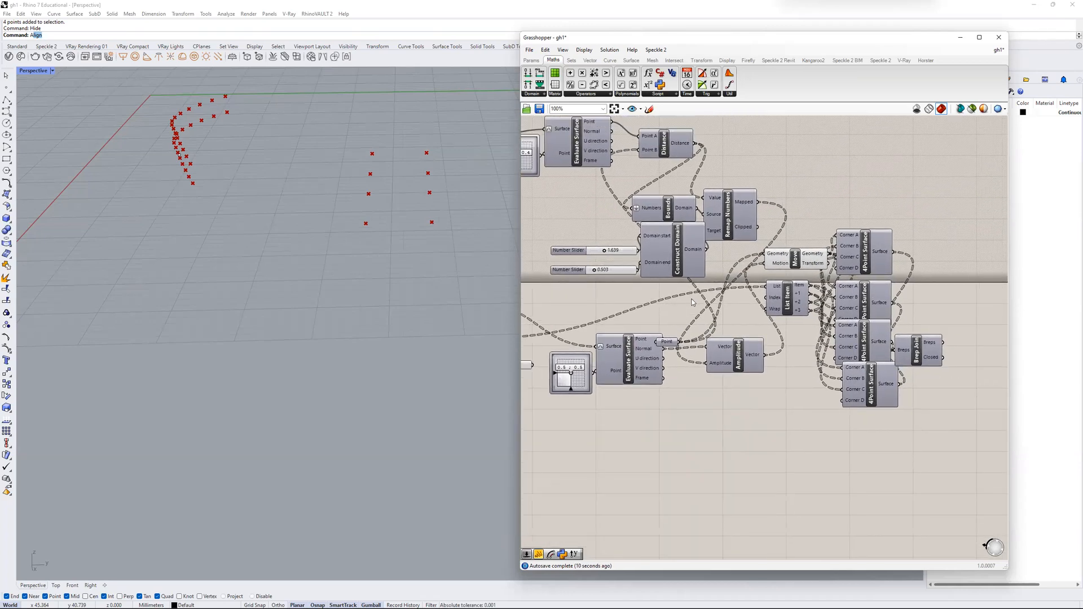
left_click(697, 385)
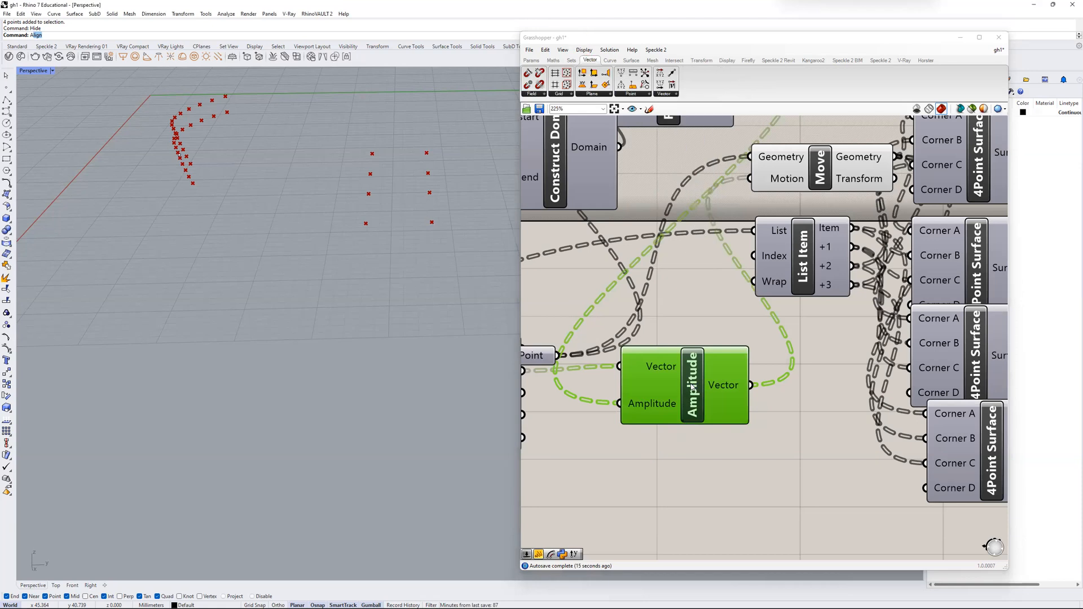
scroll(738, 343, "down", 4)
scroll(763, 343, "down", 2)
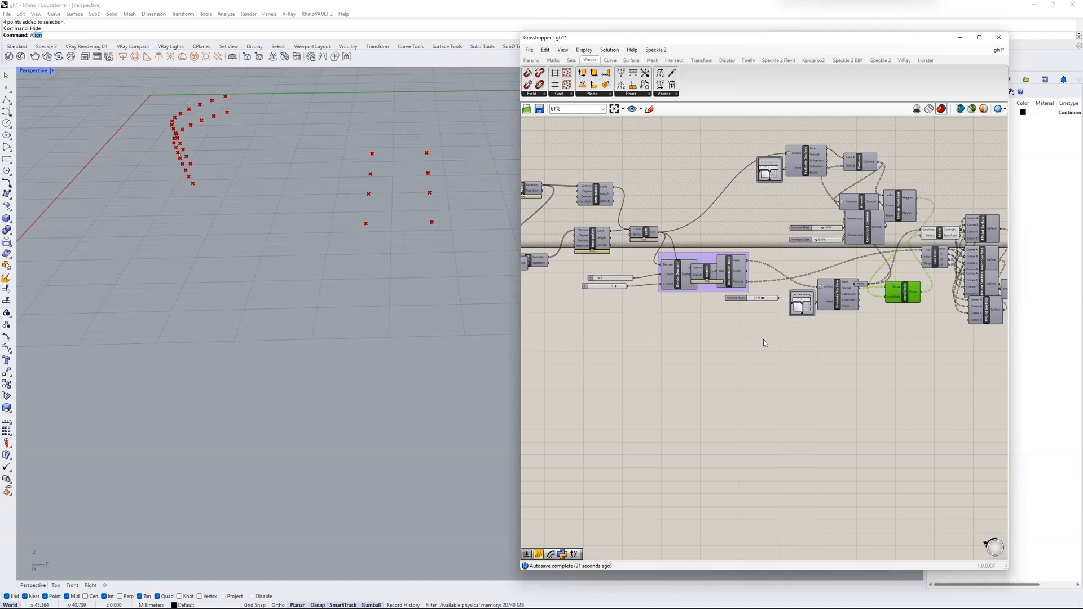
right_click_drag(782, 325, 674, 354)
scroll(674, 353, "up", 4)
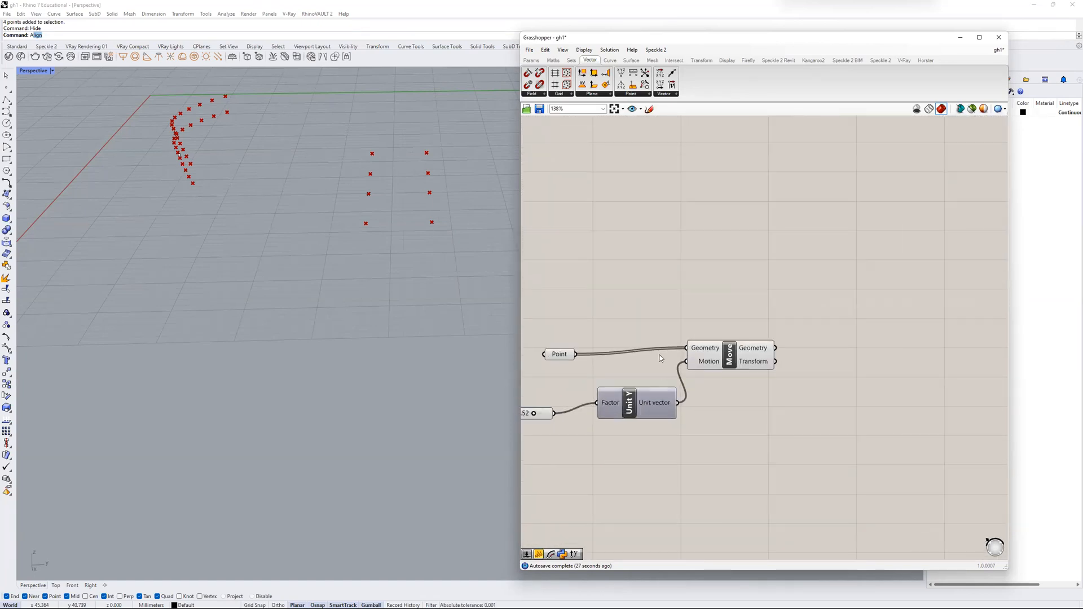
- Set the number slider to -0.55 and shift the slider and the Unit Y component slightly on the canvas
left_click(630, 397)
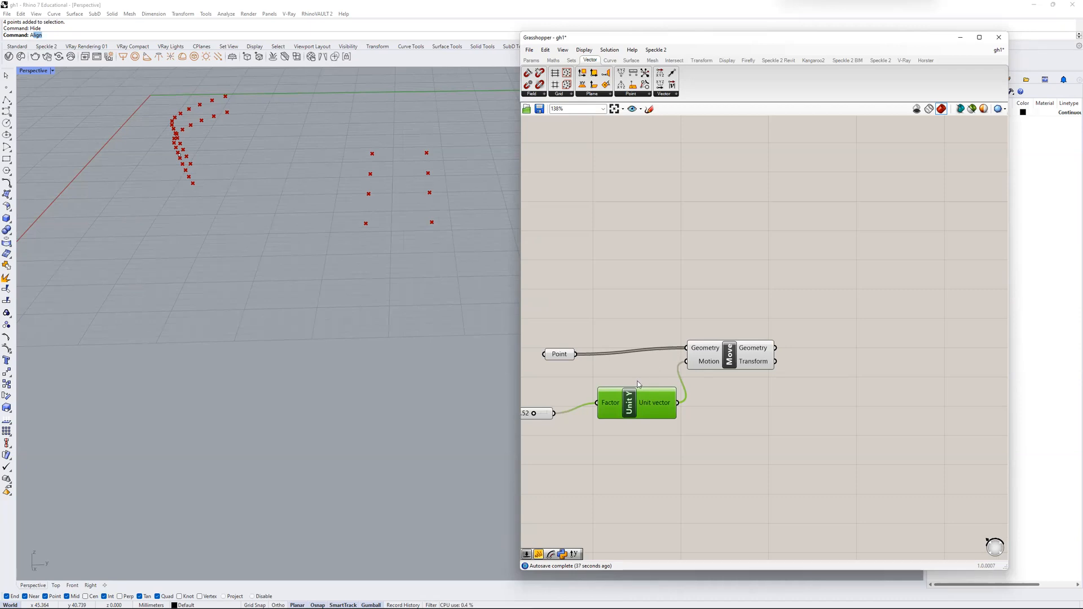
right_click_drag(537, 418, 599, 375)
left_click_drag(544, 369, 596, 359)
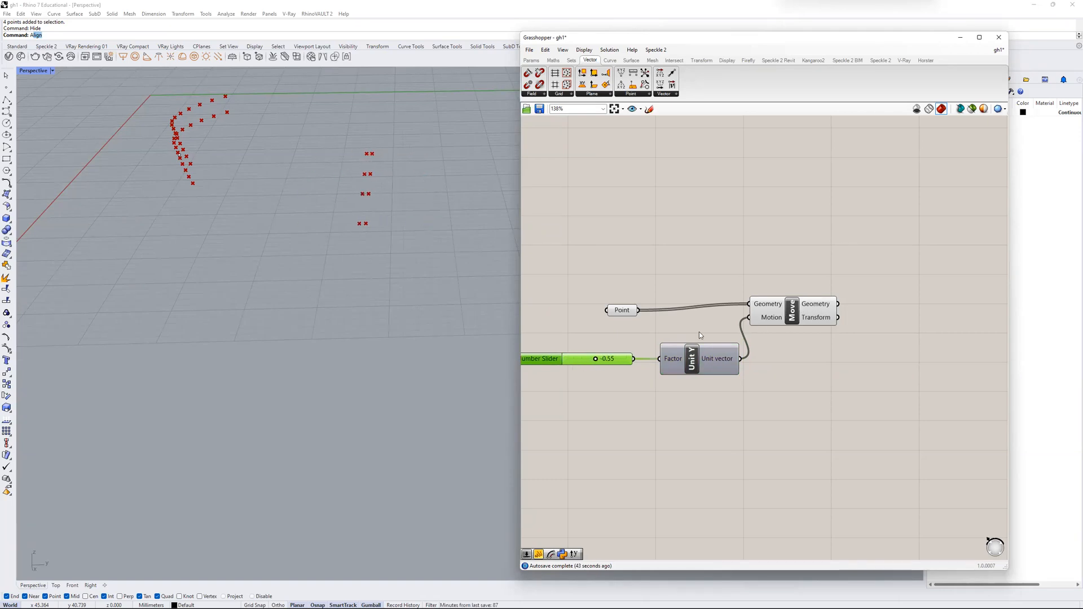
left_click(656, 393)
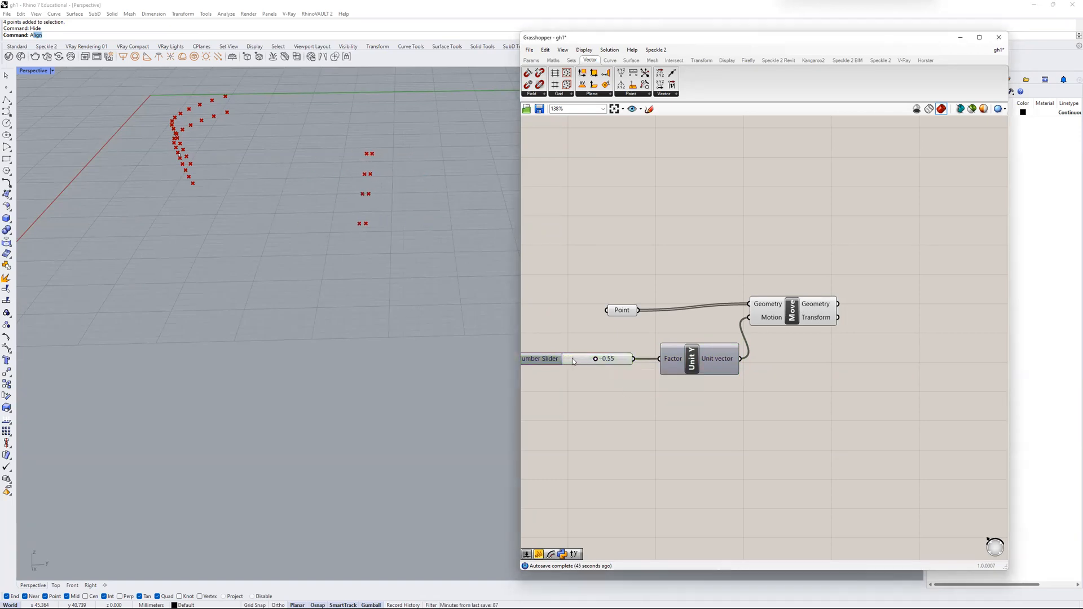
left_click_drag(572, 361, 566, 362)
left_click_drag(721, 358, 720, 359)
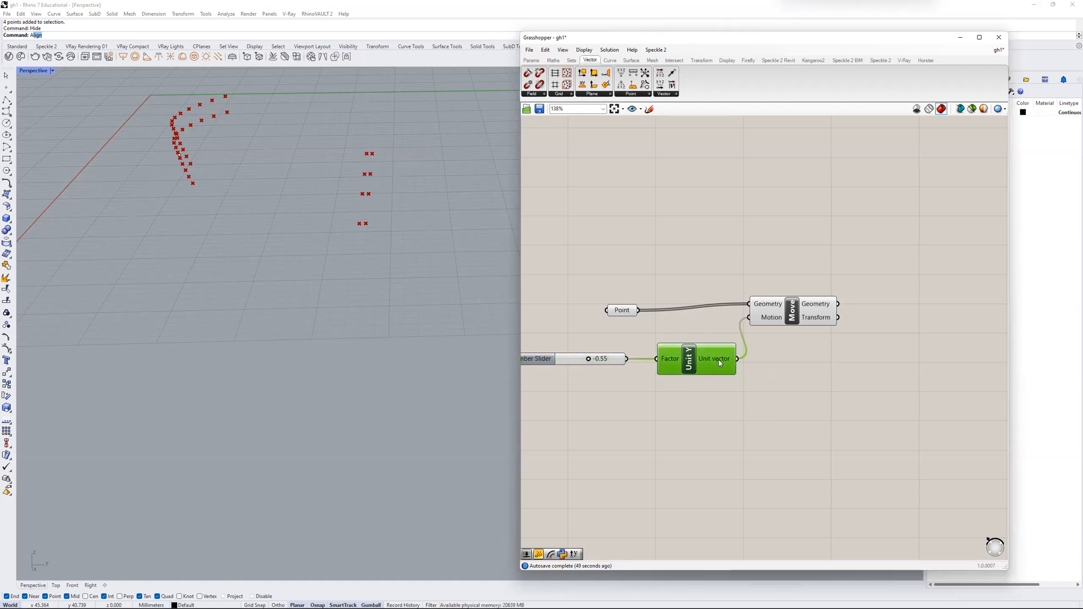
- Inspect the Move component's Motion input, highlight the component, and set the number slider to 2.48
mouse_move(720, 362)
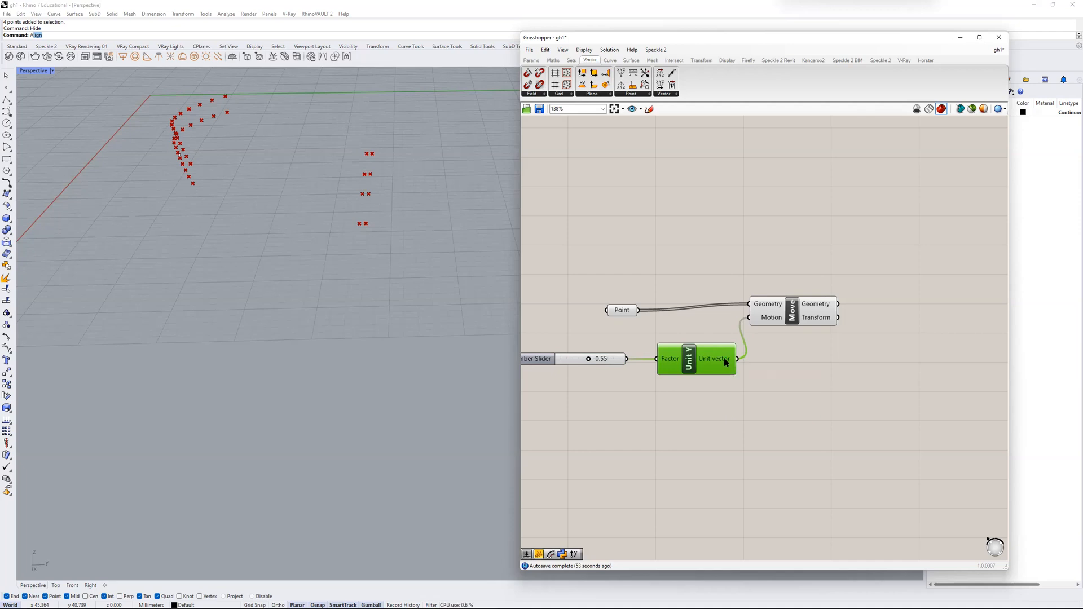
mouse_move(773, 307)
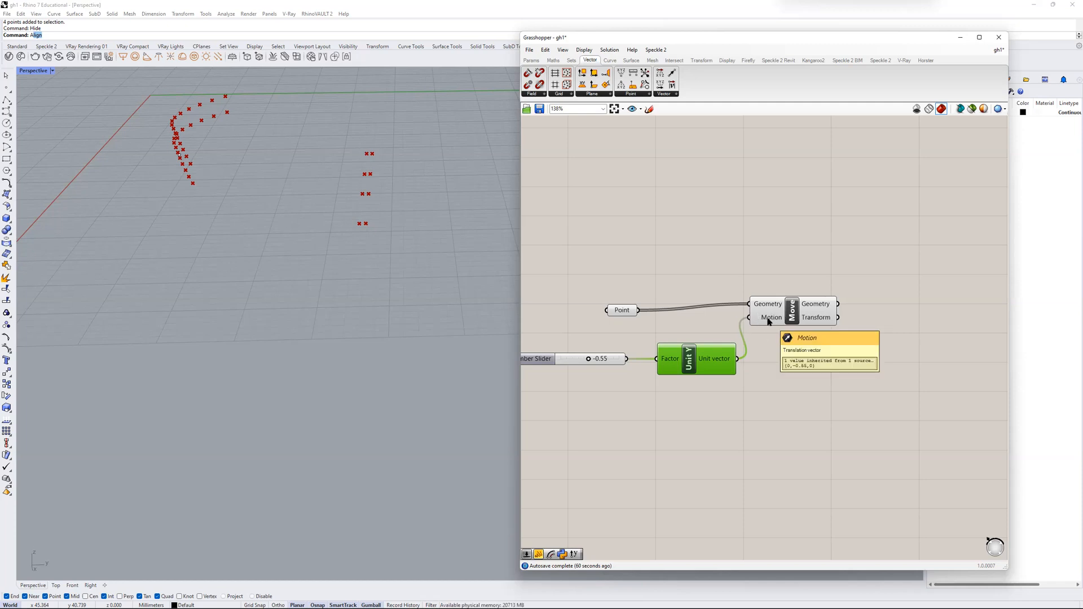
left_click(768, 322)
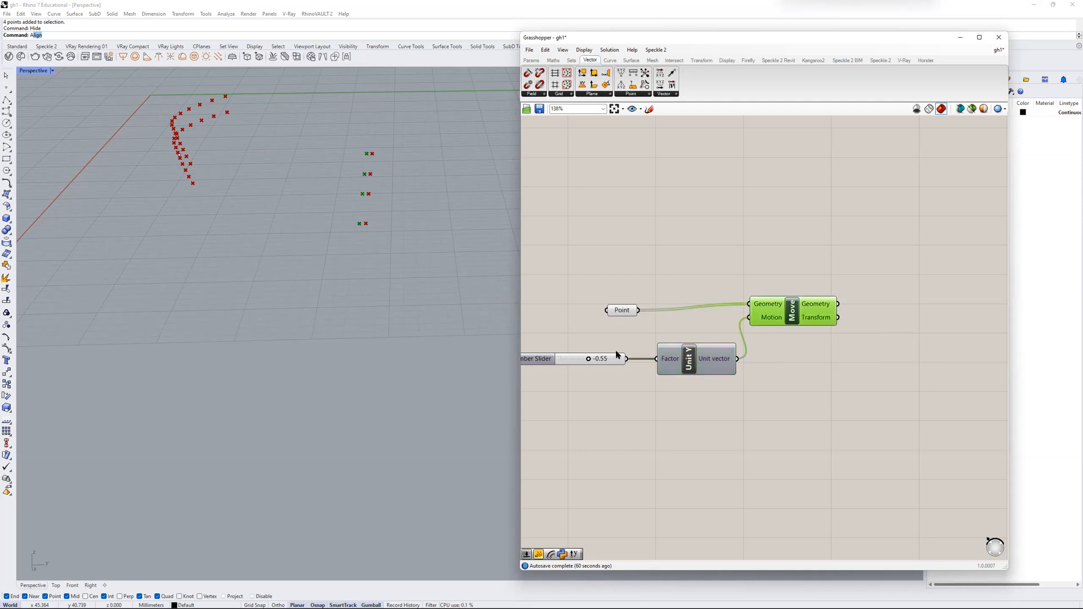
left_click_drag(591, 362, 599, 359)
right_click_drag(624, 375, 680, 326)
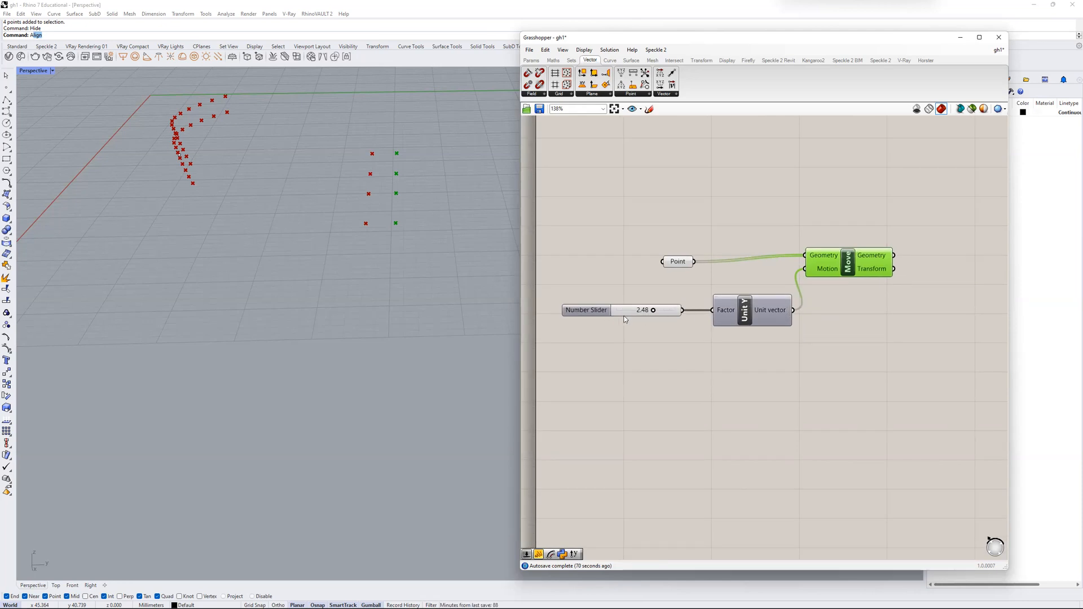
- Duplicate the number slider three times and stack the copies below the original
left_click_drag(588, 312, 588, 310)
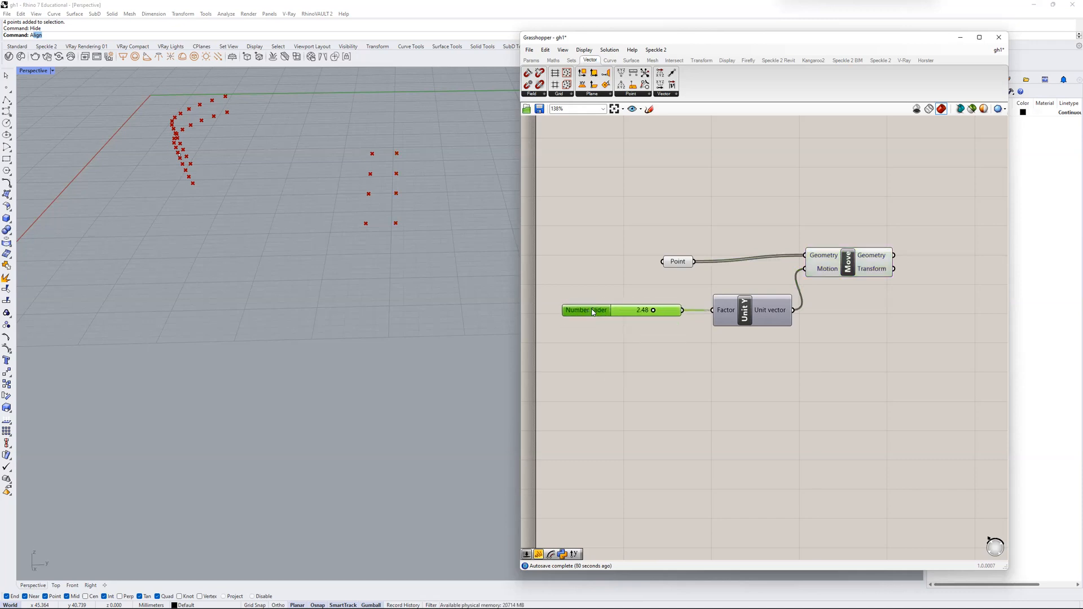
mouse_move(592, 311)
left_mouse_down("alt")
mouse_move(611, 323)
mouse_move(594, 329)
mouse_move(600, 317)
left_mouse_up("alt")
key("Delete")
double_click(598, 331)
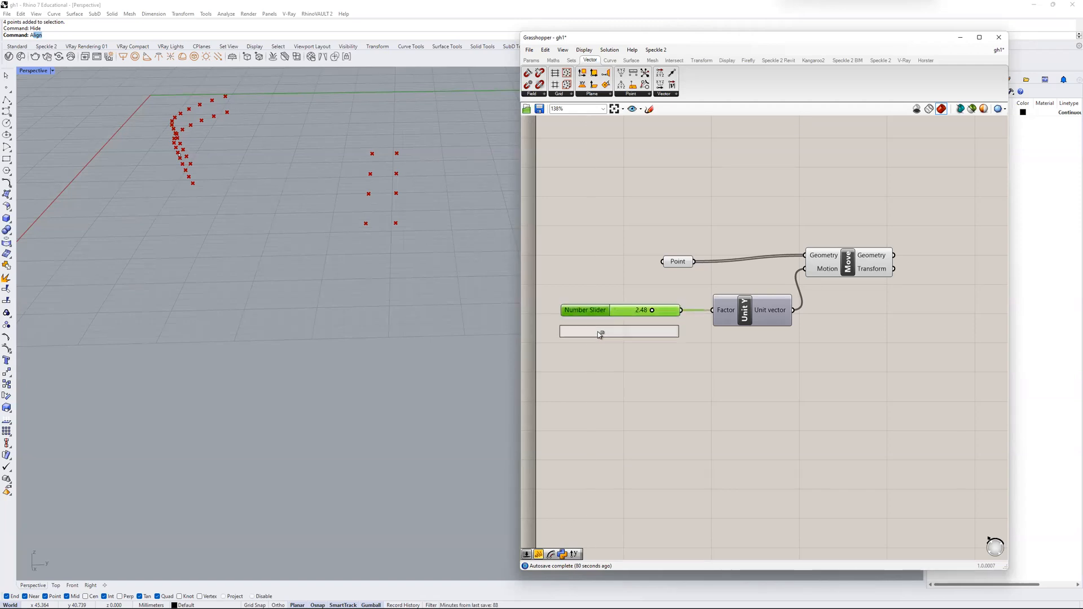
key("ctrl+v")
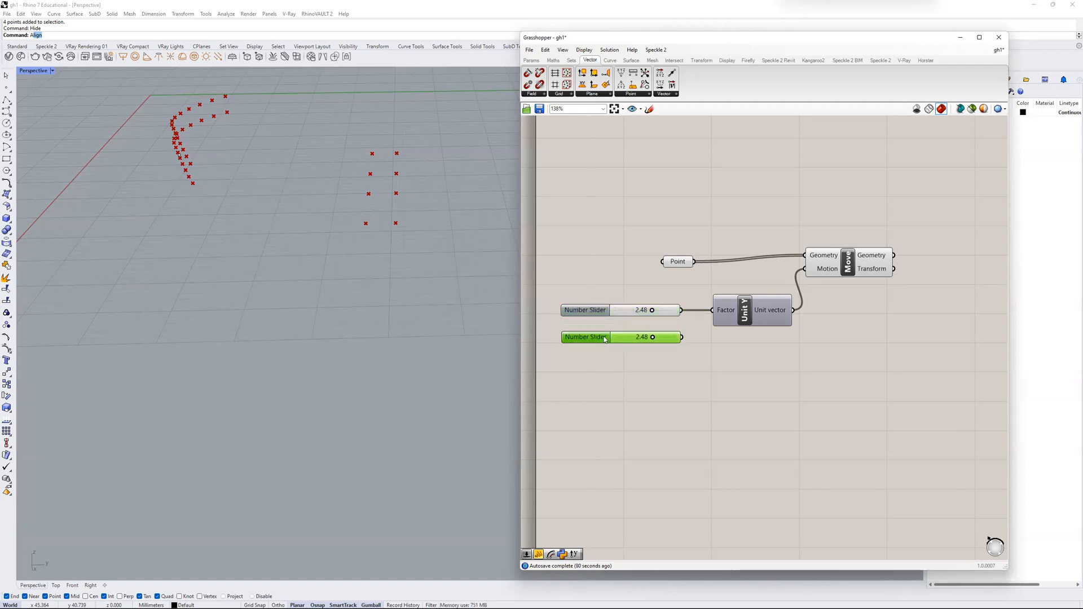
left_click_drag(598, 355, 600, 381, "alt")
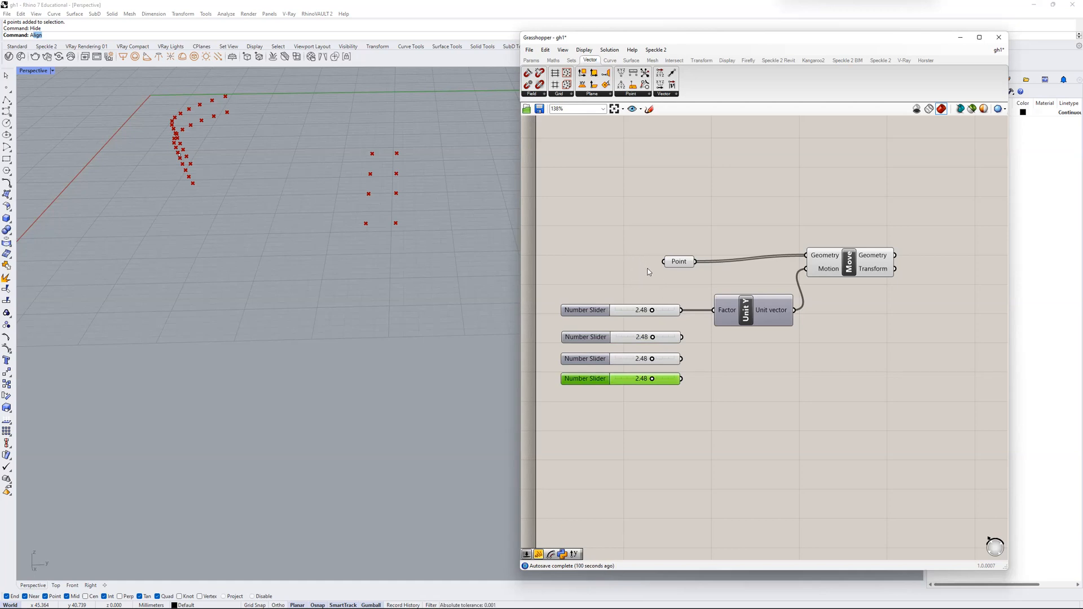
- Insert extra canvas space between the number sliders and the Point, Unit Y and Move components
left_click_drag(655, 261, 766, 268, "alt")
left_click_drag(701, 254, 755, 256, "alt")
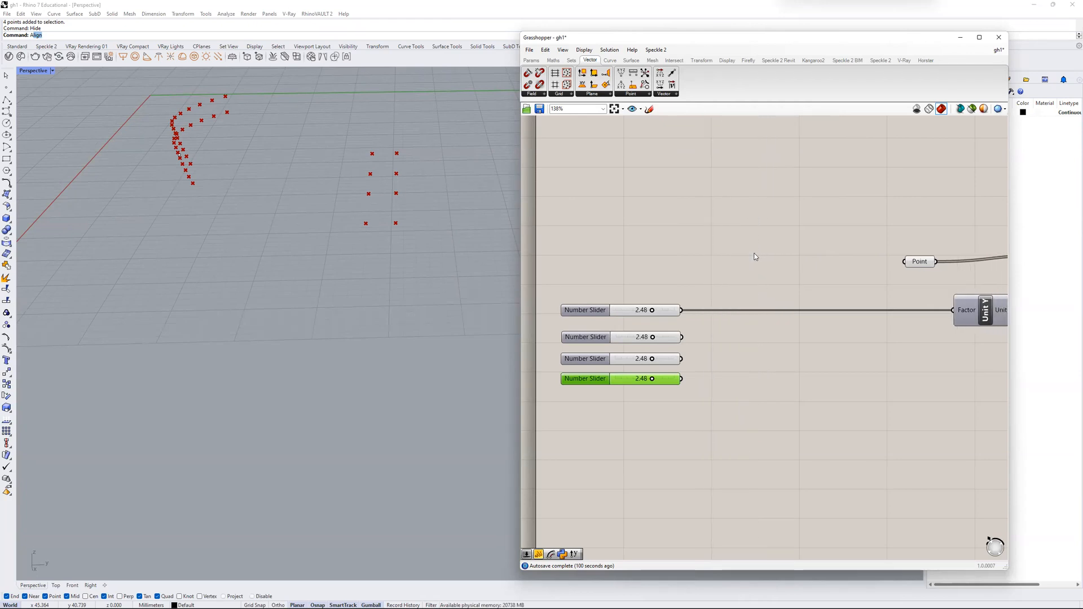
left_click_drag(827, 249, 778, 253, "alt")
scroll(775, 253, "down", 1)
scroll(776, 252, "down", 5)
- Undo the extra canvas space between the sliders and the other components
key("ctrl+z")
key("ctrl+z")
key("ctrl+z")
key("ctrl+z")
key("ctrl+z")
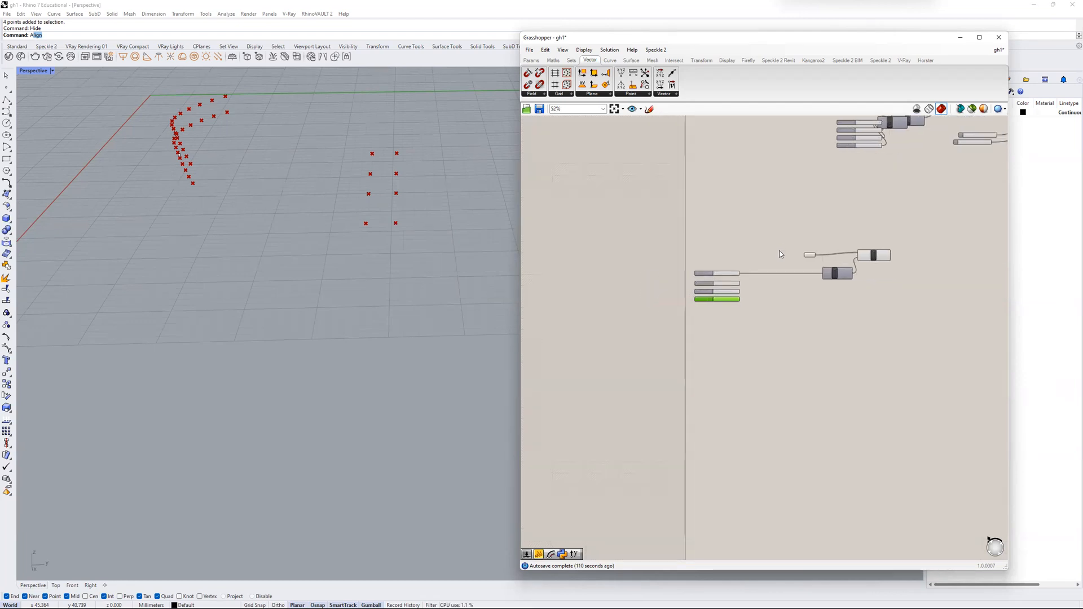
scroll(782, 252, "up", 4)
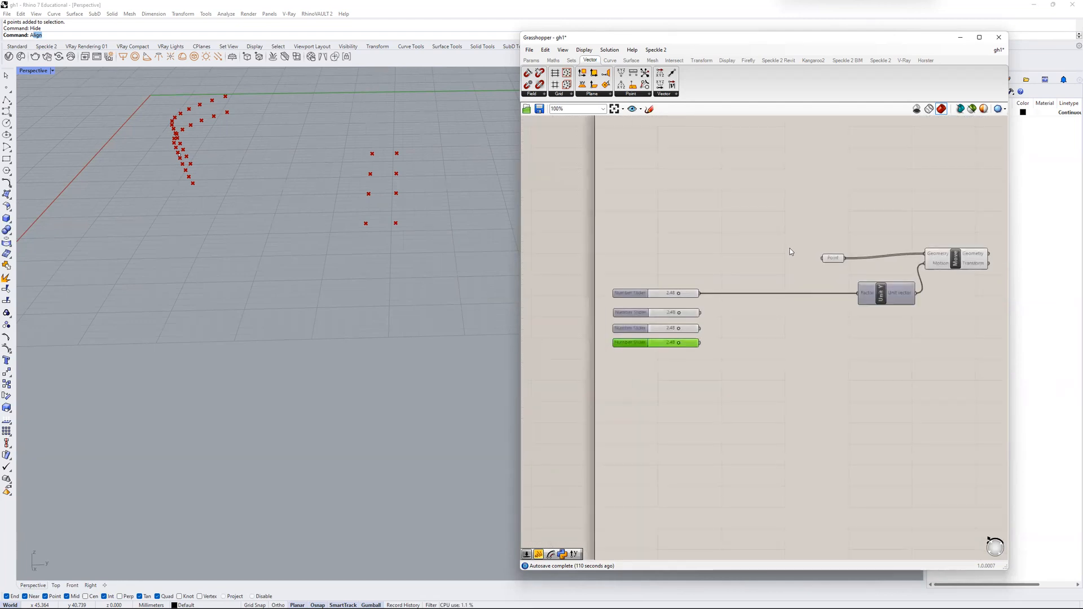
middle_click(750, 258)
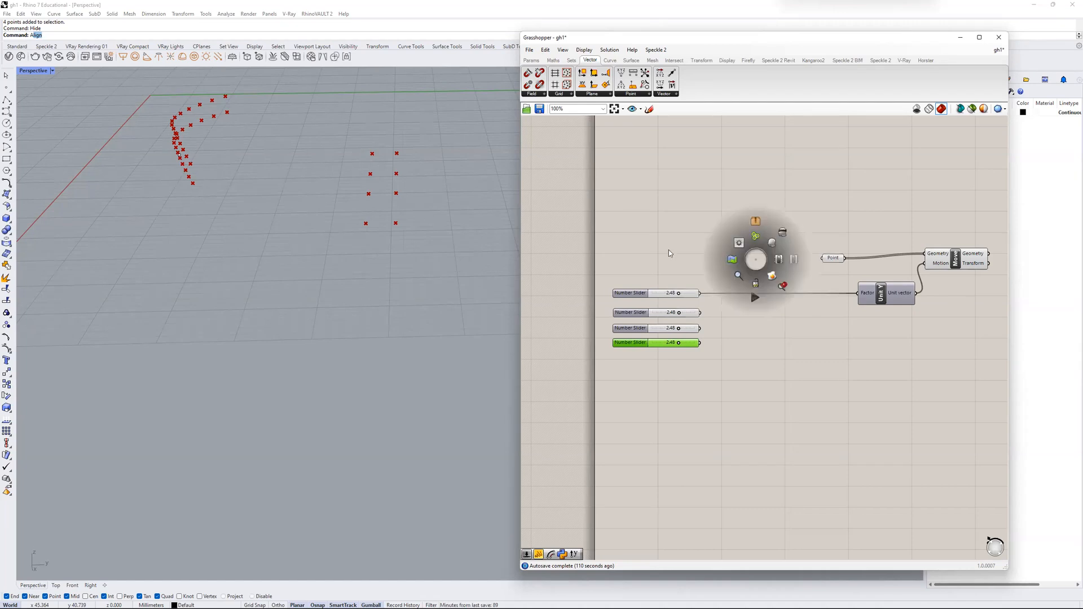
scroll(733, 304, "up", 3)
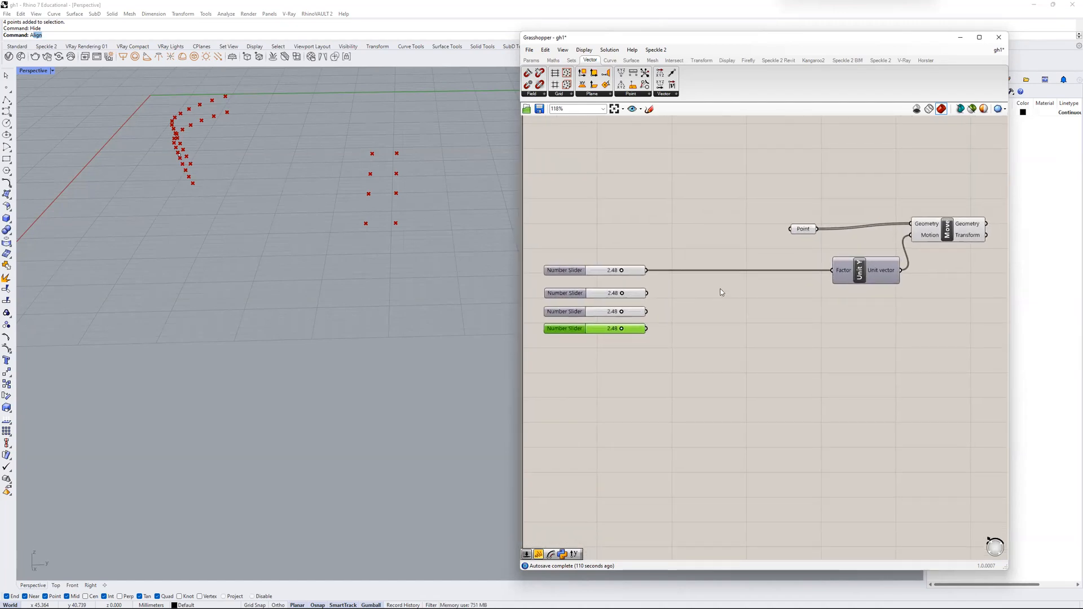
key("ctrl+z")
scroll(683, 290, "up", 2)
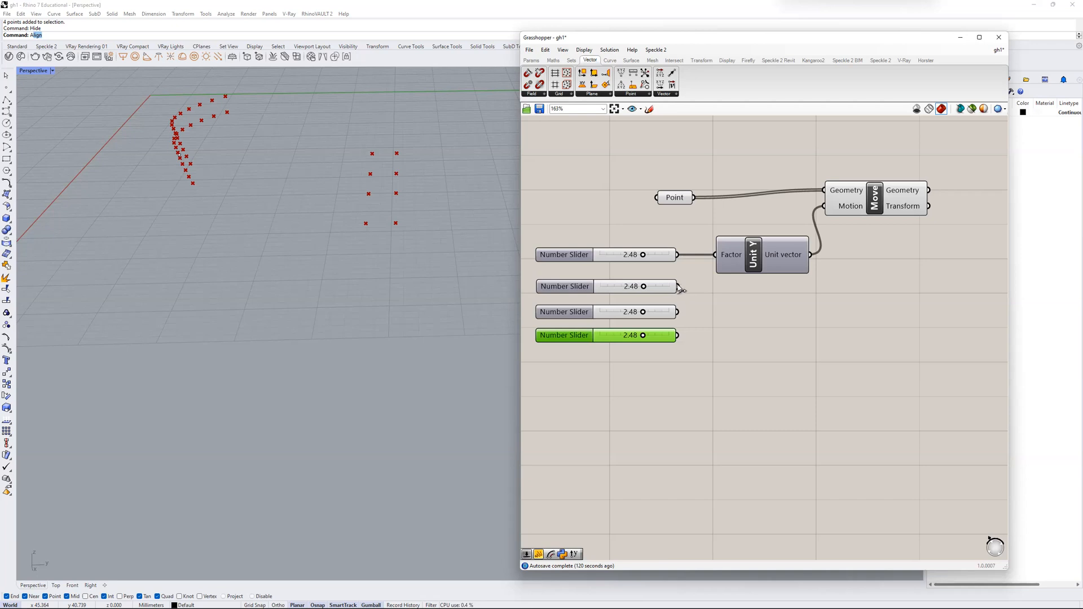
- Connect the second and third sliders in turn to the Unit Y component's Factor input, and reconnect the first slider
left_click_drag(679, 287, 720, 258)
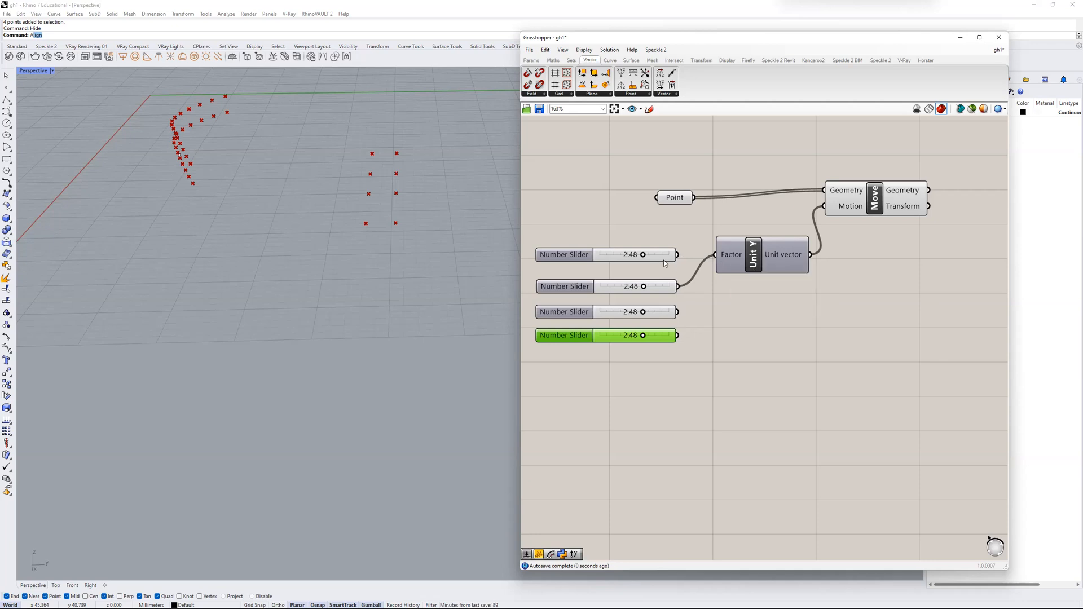
left_click_drag(678, 312, 707, 261)
left_click_drag(680, 255, 714, 255)
key("shift")
key("shift")
key("shift")
key("shift")
key("shift")
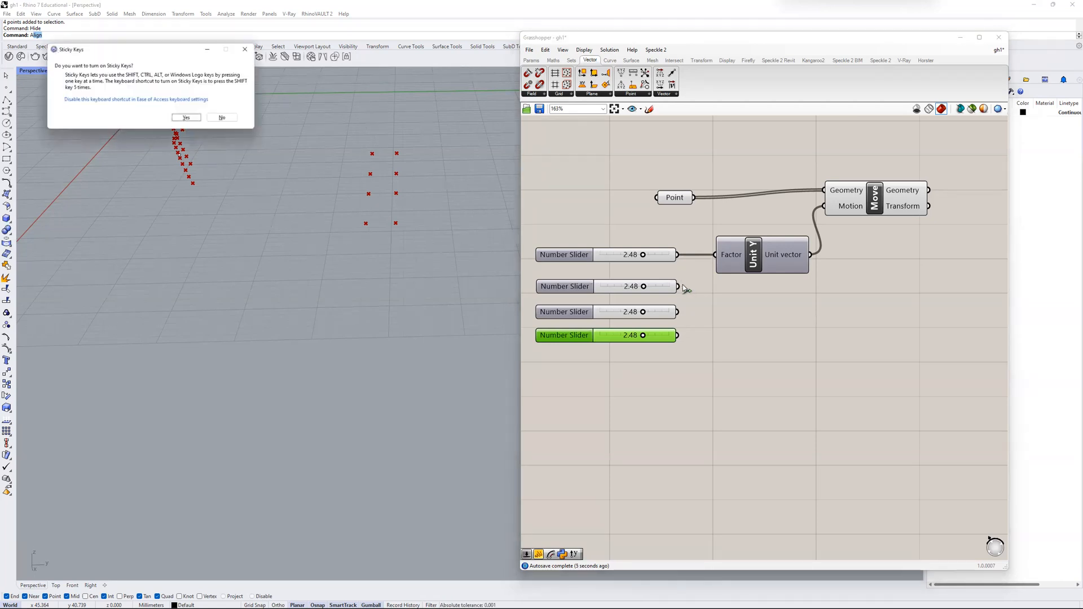
left_click(214, 119)
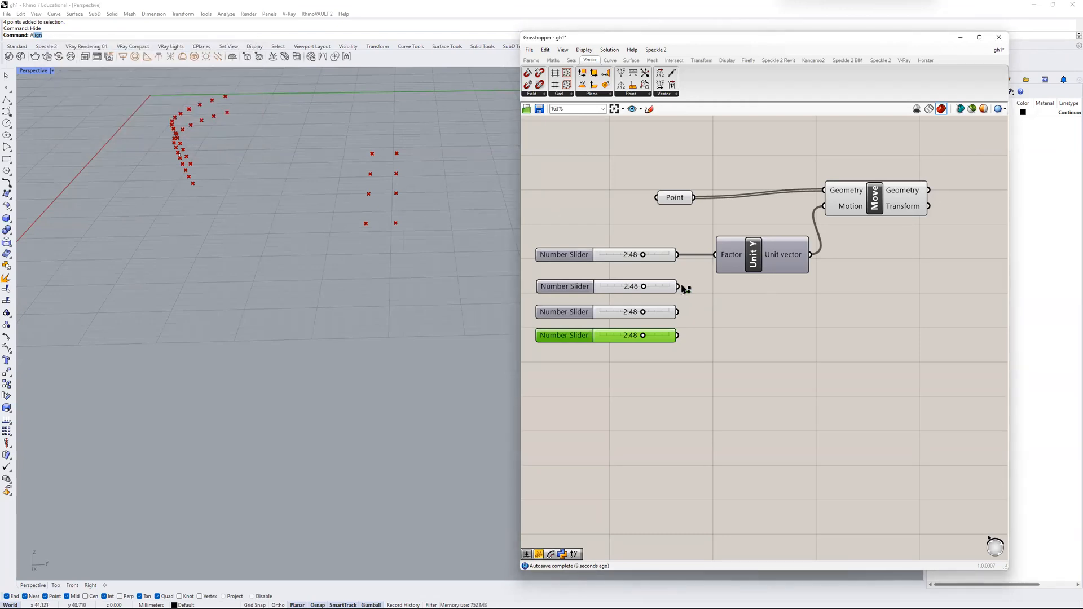
- Connect the three duplicated sliders to the Unit Y component's Factor input in addition to the first slider
left_click_drag(680, 287, 715, 255)
left_click_drag(691, 302, 717, 258, "shift")
left_click_drag(684, 335, 717, 260, "shift")
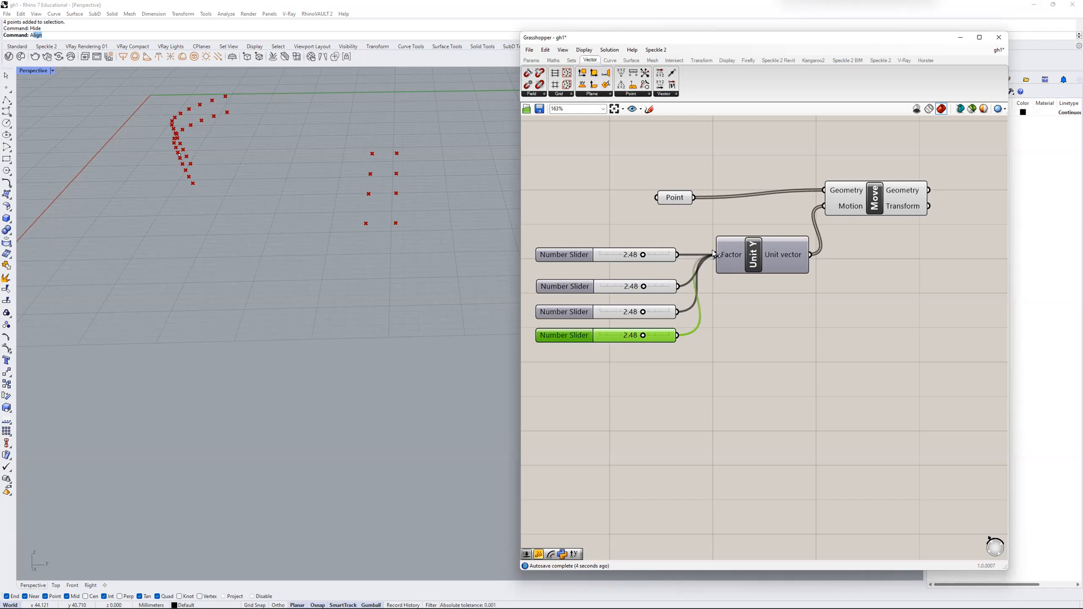
mouse_move(792, 256)
scroll(846, 280, "down", 1)
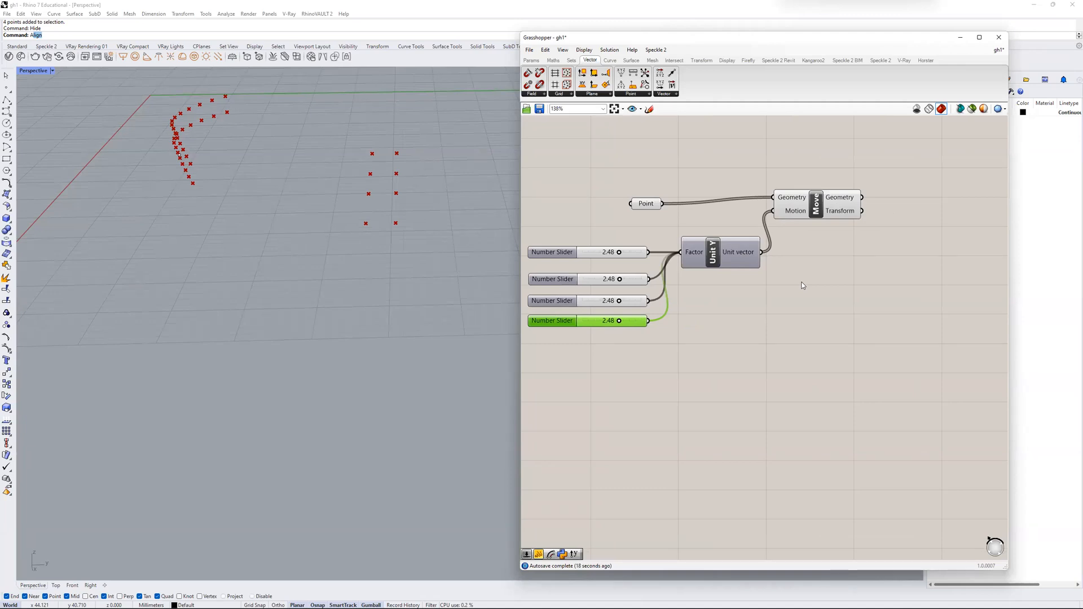
double_click(802, 285)
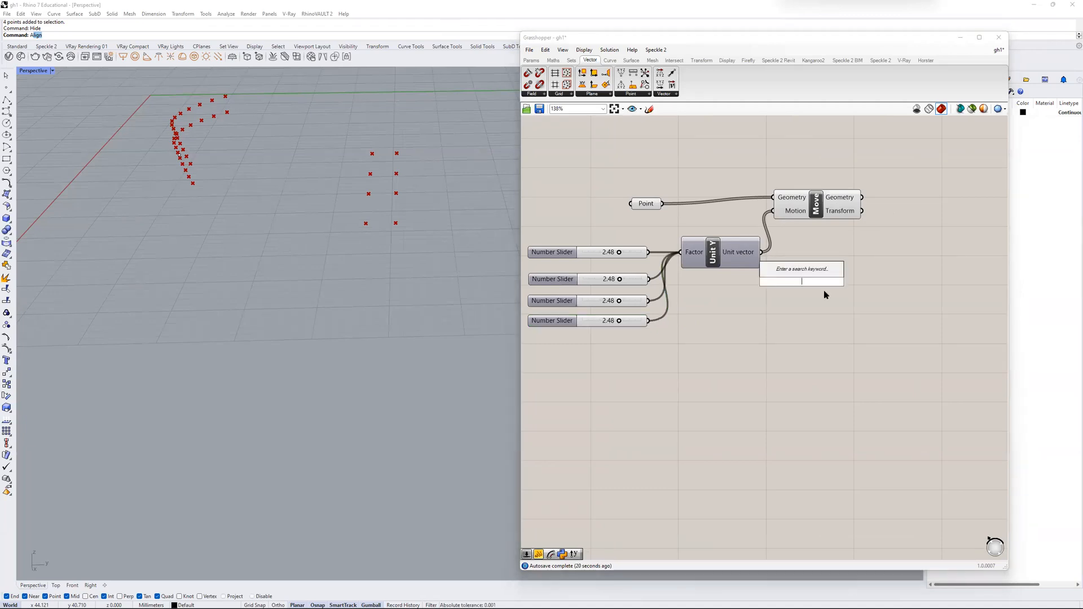
type("panel")
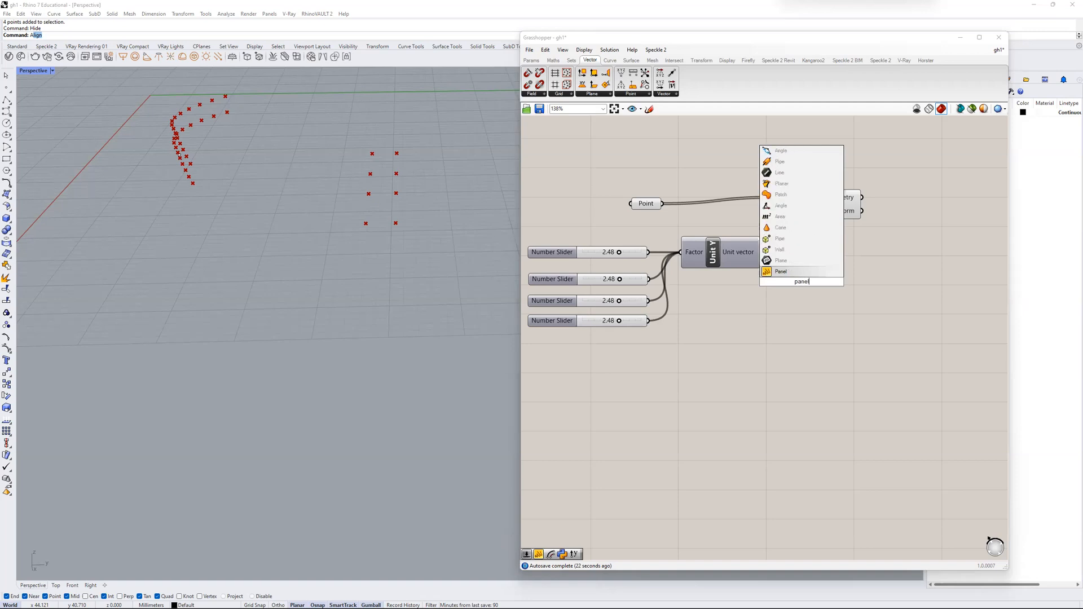
key("Return")
left_click(806, 291)
key("Delete")
- Add a Panel below the Move component and connect Unit Y's Unit vector output to it
double_click(800, 288)
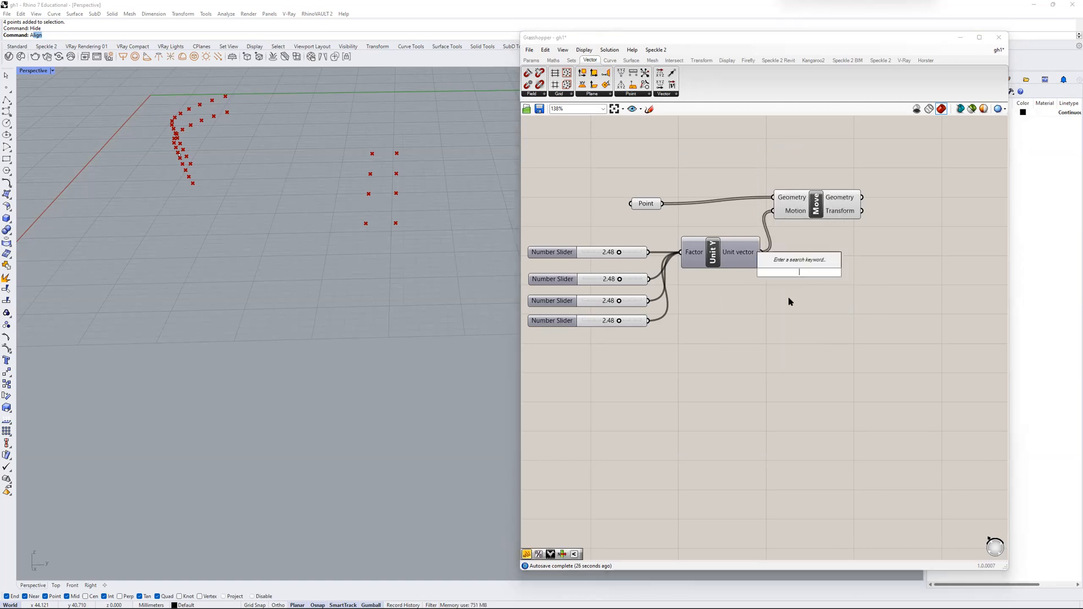
type("panel")
key("Return")
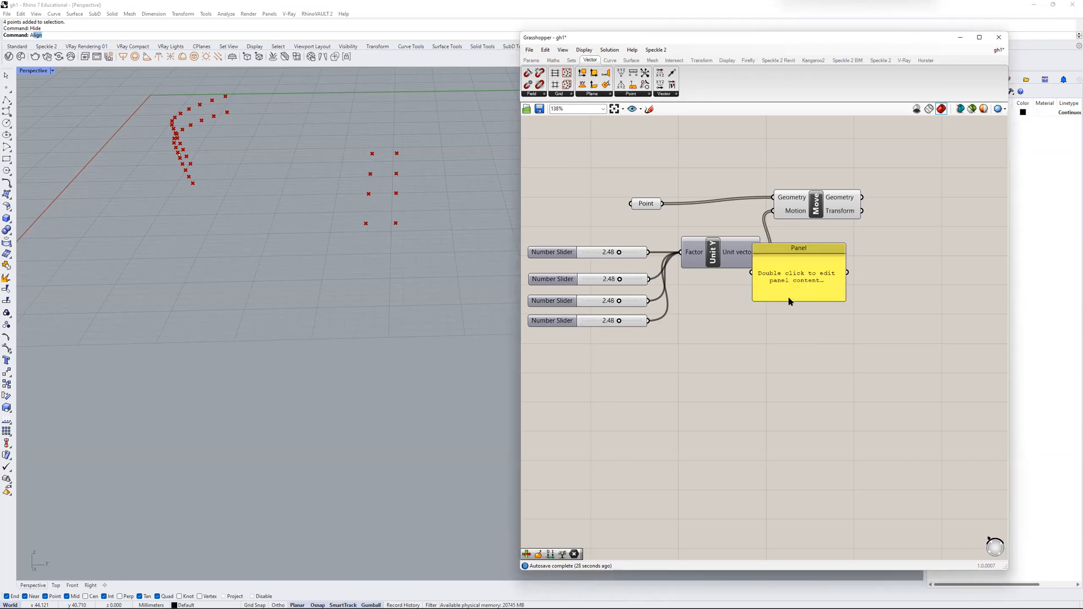
left_click(790, 297)
scroll(758, 268, "up", 4)
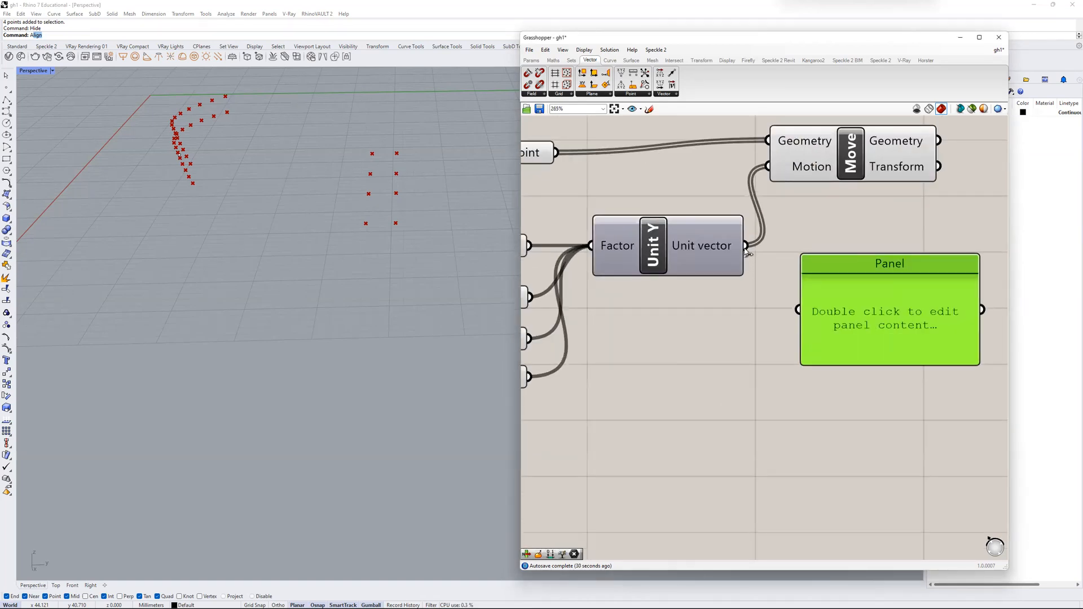
left_click_drag(746, 245, 797, 310)
scroll(689, 208, "down", 2)
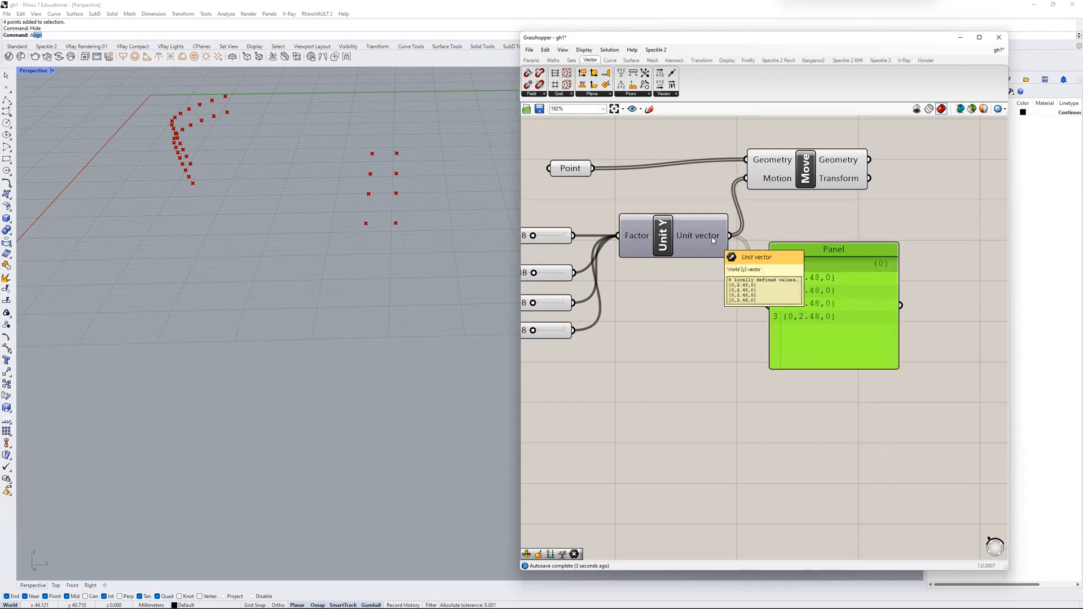
left_click_drag(872, 309, 874, 306)
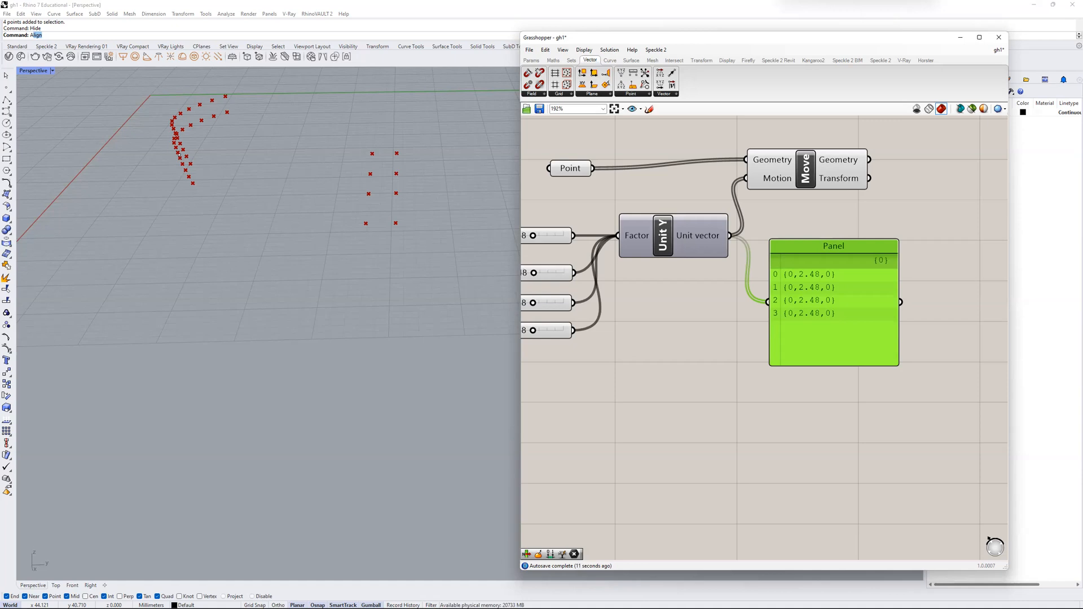
right_click_drag(714, 234, 751, 238)
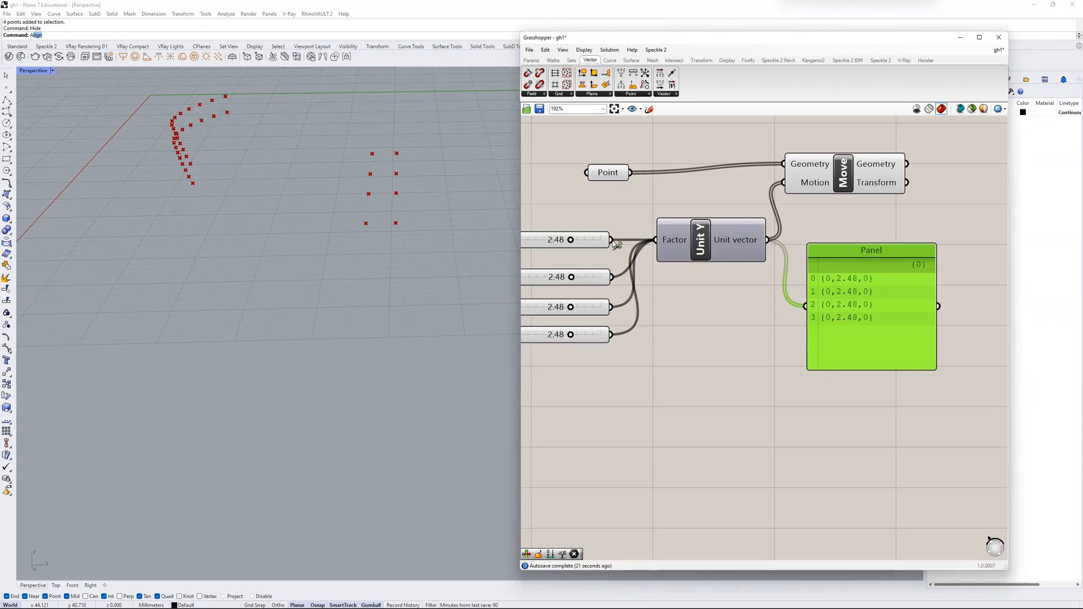
left_click_drag(613, 243, 660, 241, "shift")
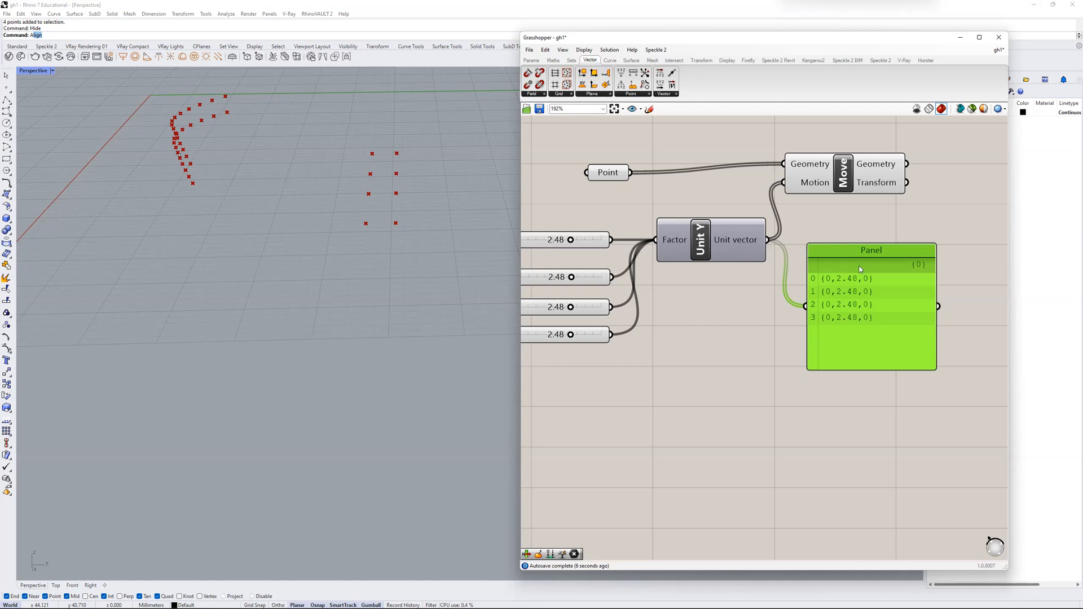
left_click_drag(854, 264, 843, 267)
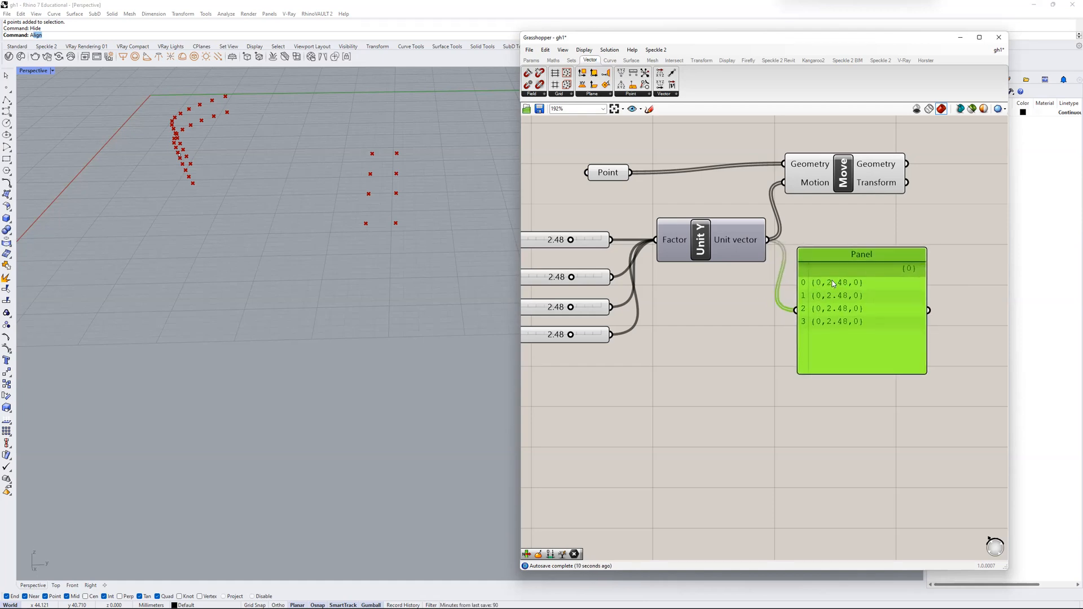
- Set the second number slider to 4.57, the third to -0.71 and the fourth to 0.27
scroll(721, 294, "down", 1)
left_click_drag(660, 273, 650, 322)
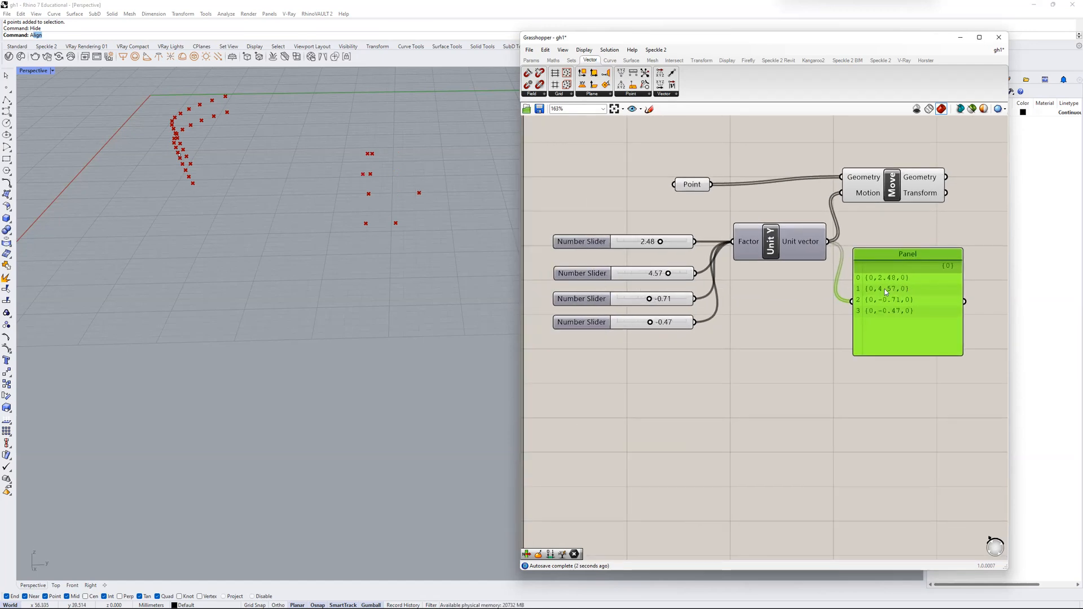
left_click_drag(650, 322, 653, 322)
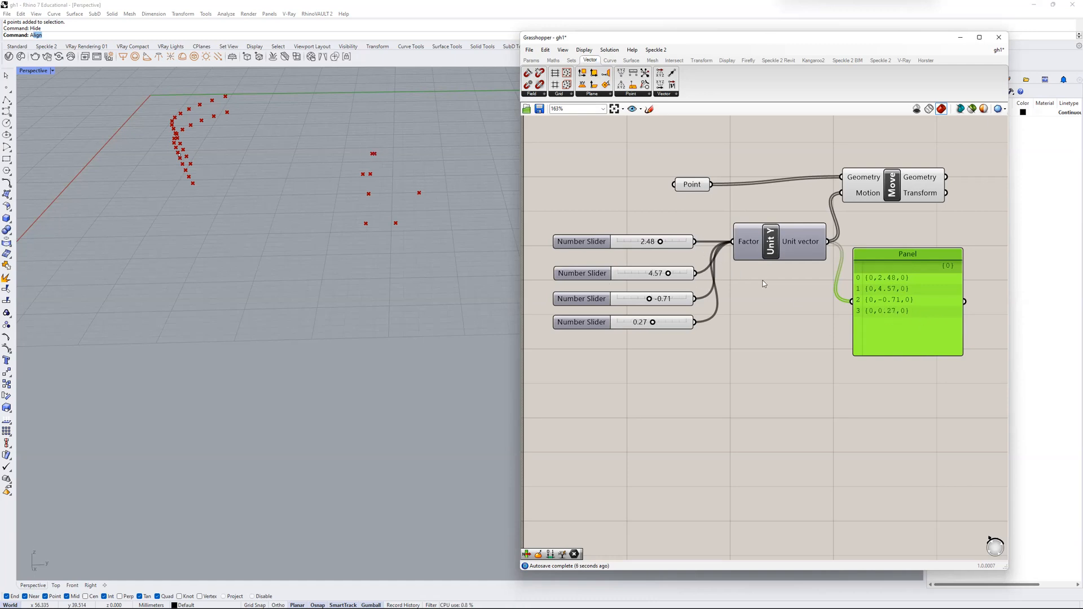
- Shift the panel slightly farther from Unit Y and turn off the Point component's preview
right_click_drag(744, 268, 659, 298)
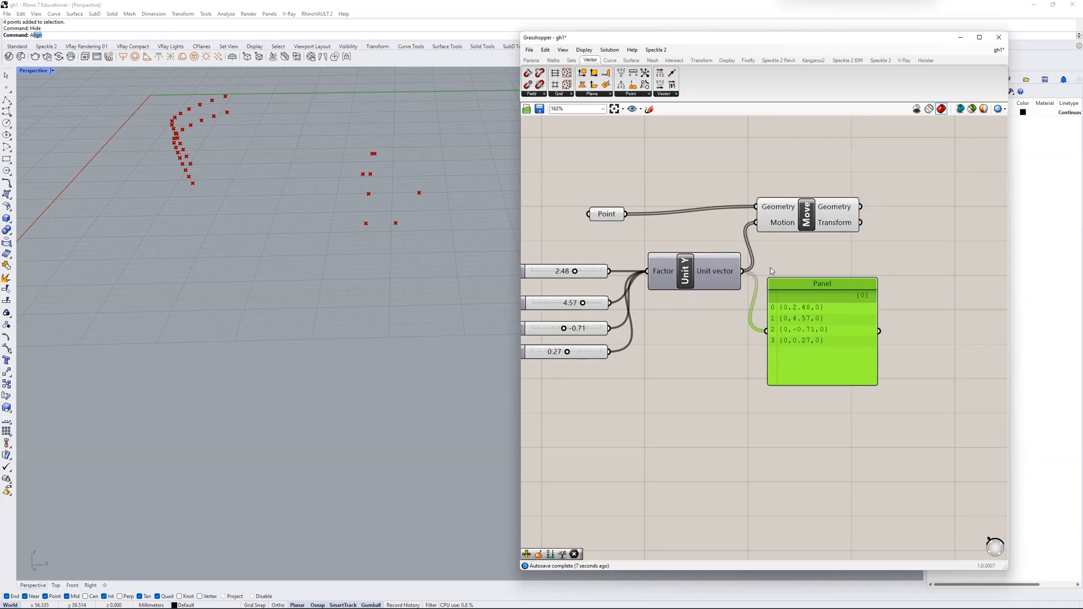
left_click_drag(810, 319, 835, 331)
left_click_drag(448, 132, 327, 262)
left_click(608, 217)
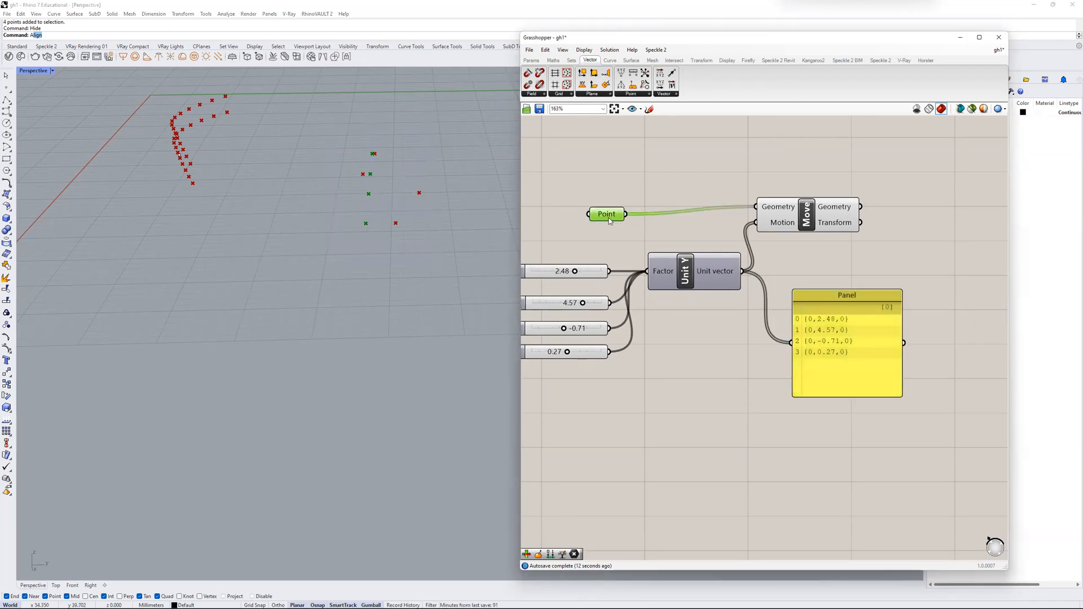
middle_click(609, 215)
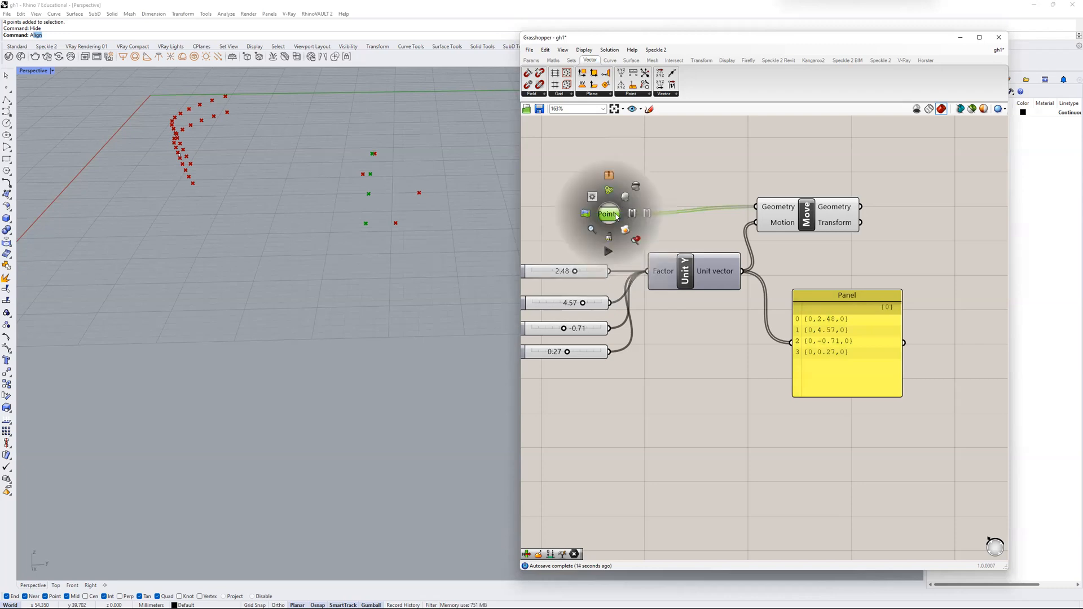
left_click(630, 214)
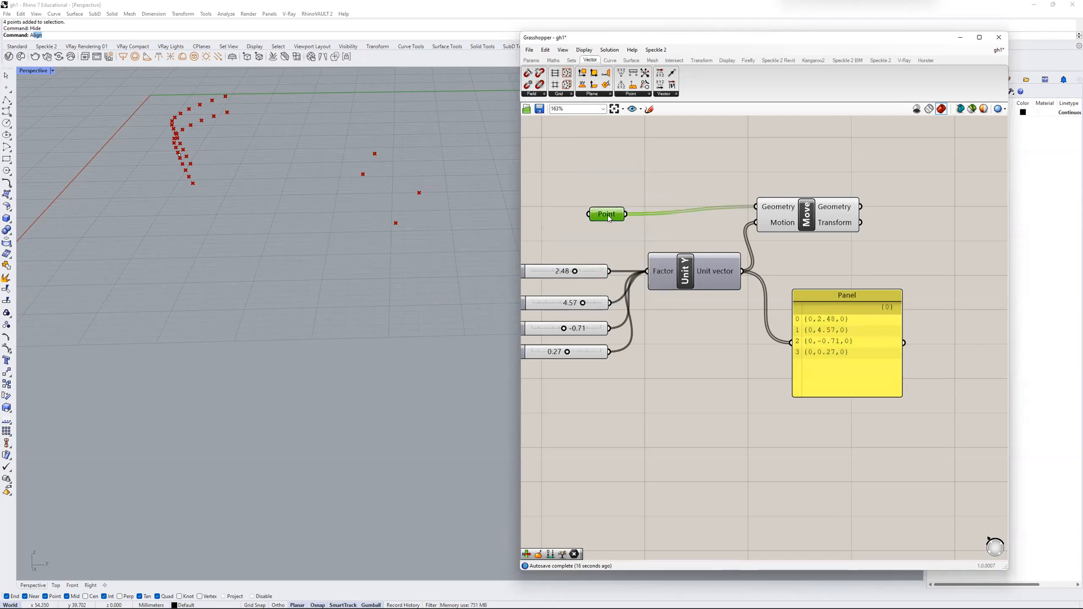
- Open the component search on empty canvas beside the Move component
left_click(821, 217)
right_click_drag(455, 215, 339, 237)
right_click_drag(925, 236, 860, 260)
double_click(898, 227)
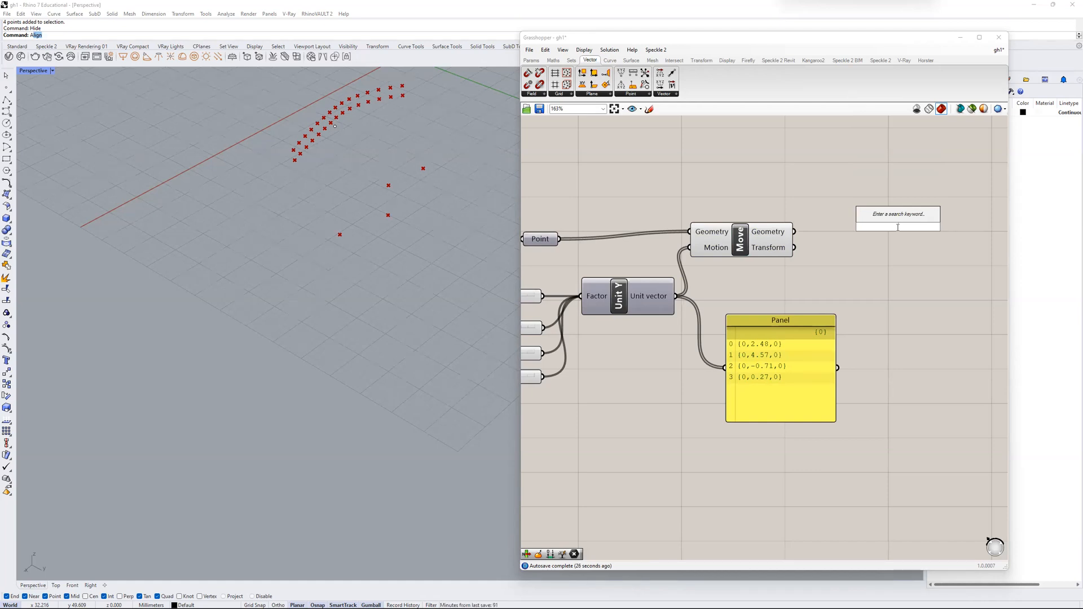
type("cuv")
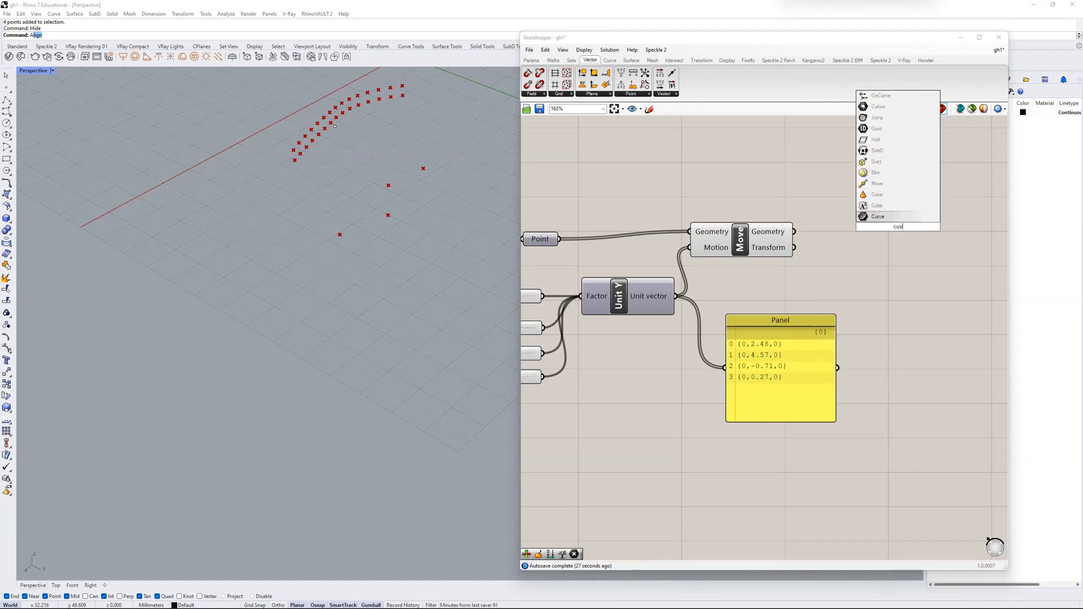
key("BackSpace")
type("rve")
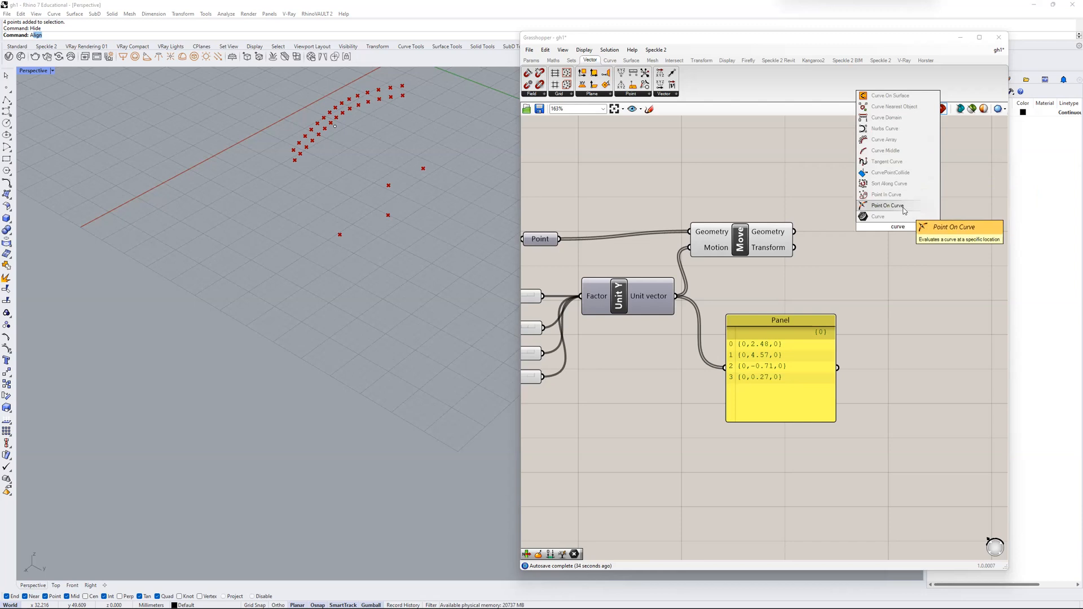
key("ctrl+a")
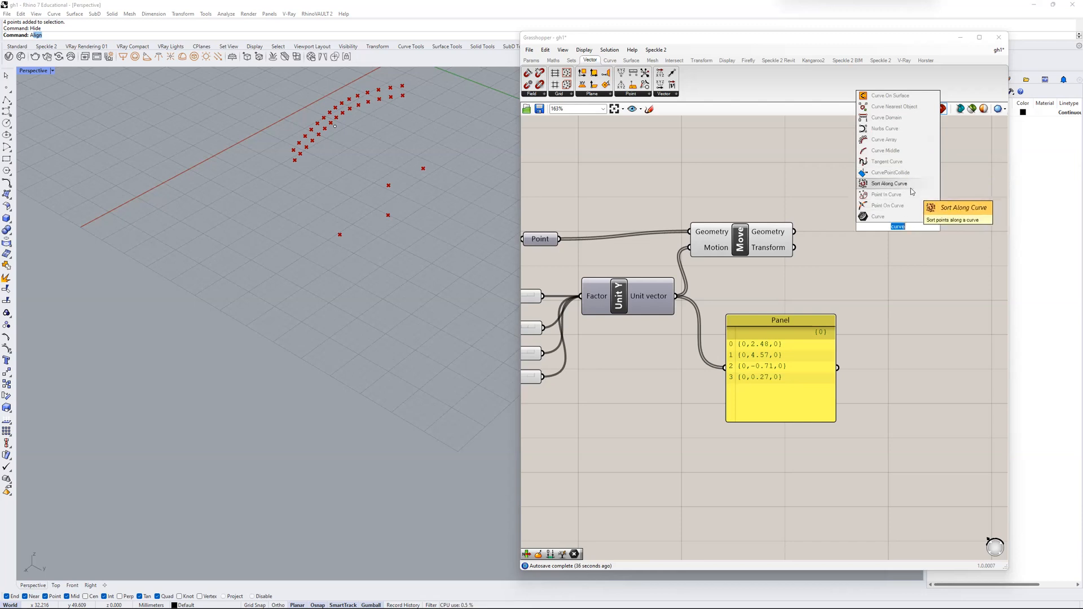
type("interpol")
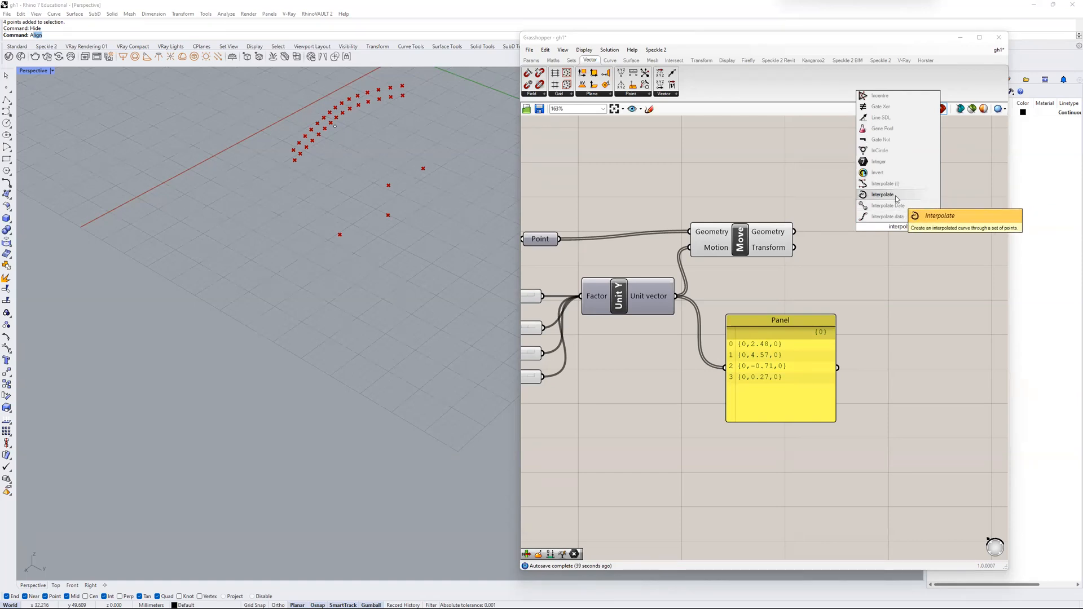
key("BackSpace")
key("BackSpace")
key("BackSpace")
key("BackSpace")
key("BackSpace")
key("BackSpace")
key("BackSpace")
key("BackSpace")
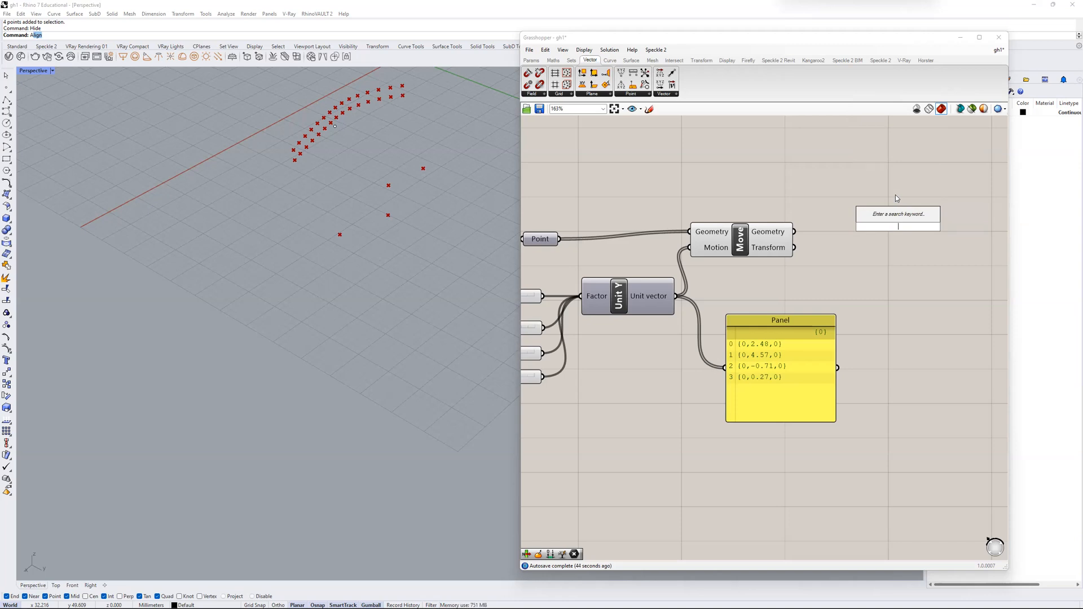
type("c")
key("BackSpace")
- Add a PolyLine component beside Move and an Interpolate component below it
type("poly")
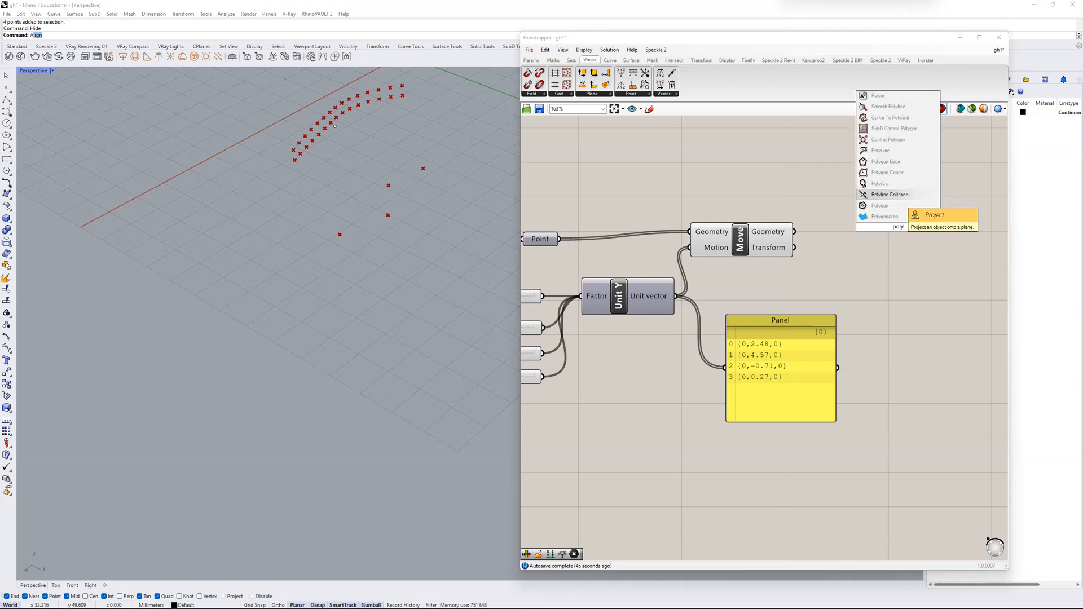
left_click(881, 151)
double_click(884, 290)
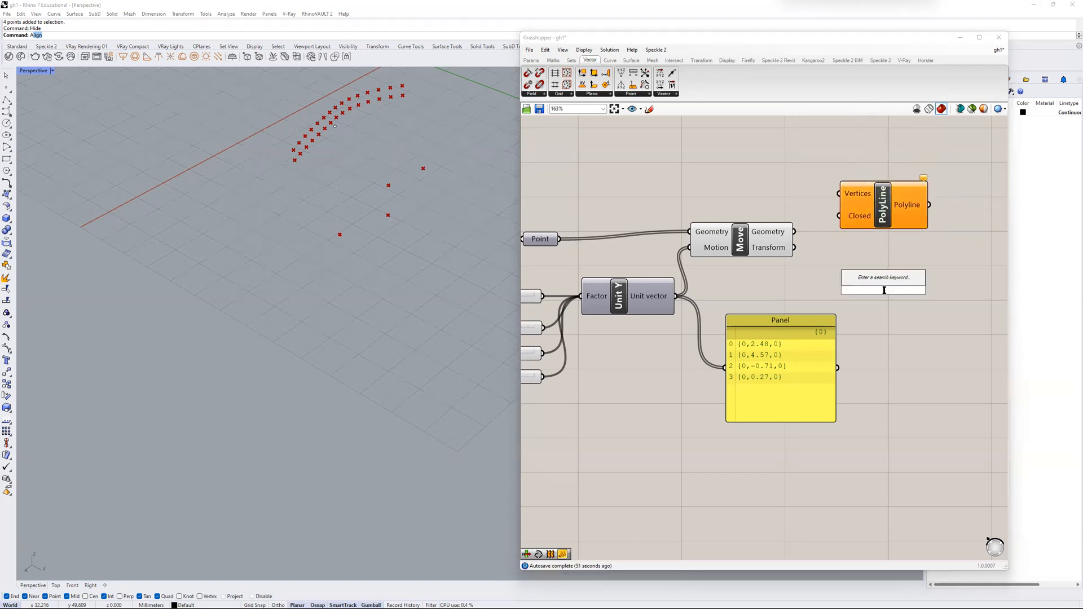
type("interpolate")
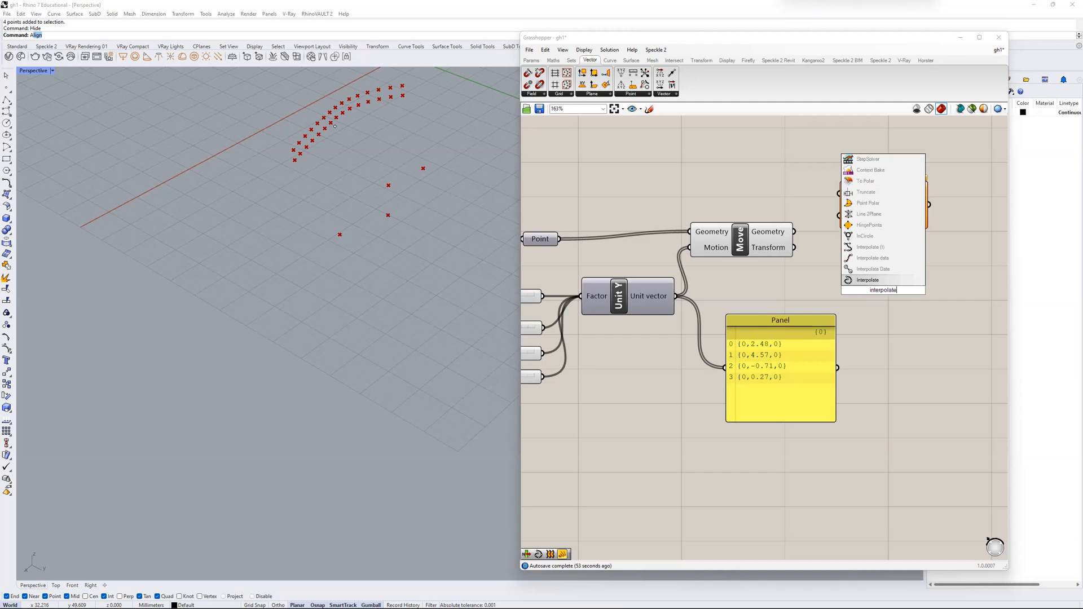
key("Return")
- Add a Nurbs Curve component below the Interpolate component
double_click(876, 373)
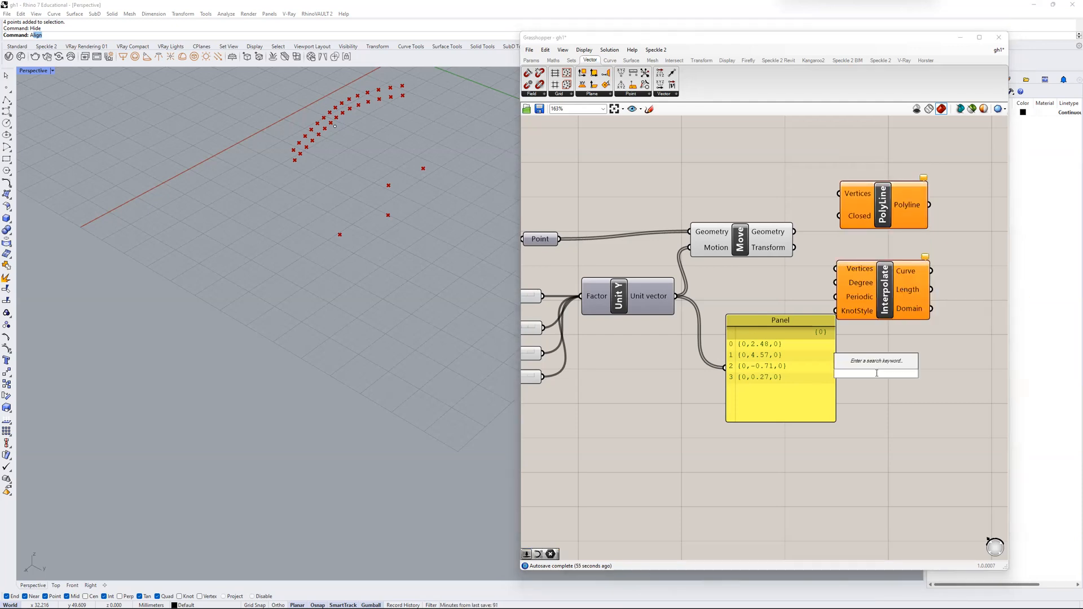
type("nurvb")
key("BackSpace")
key("BackSpace")
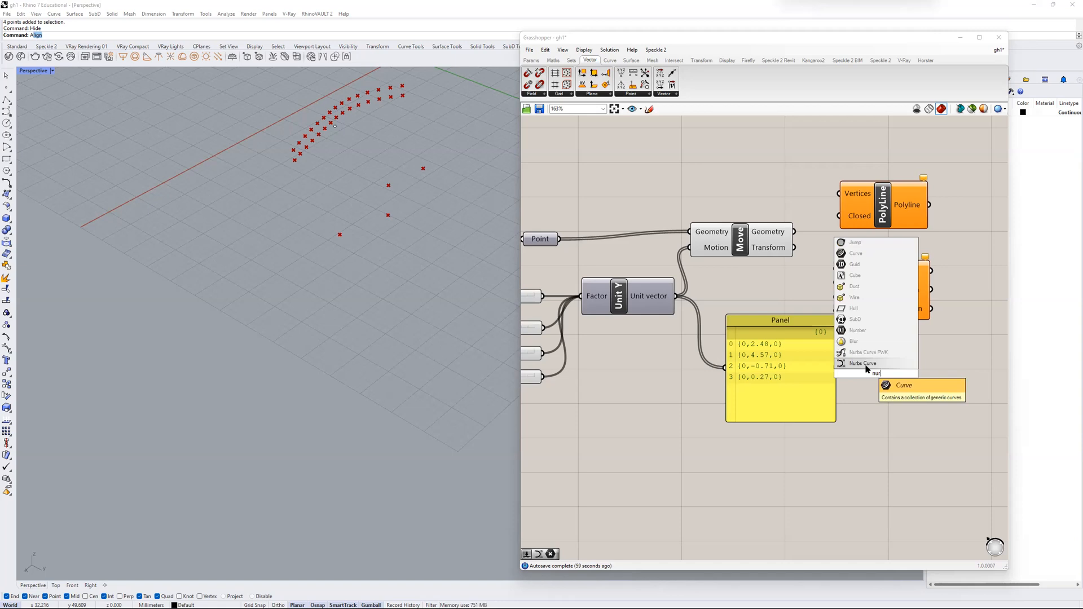
left_click(867, 366)
- Move the vector panel out of the way and stack PolyLine, Interpolate and Nurbs Curve closely in one column
left_click_drag(777, 368, 764, 388)
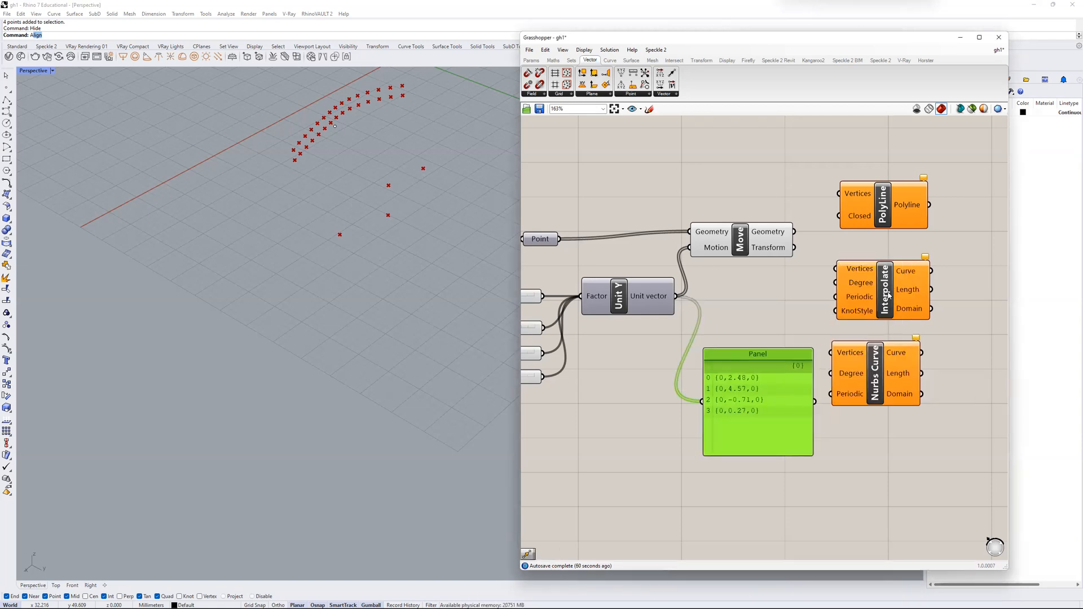
left_click_drag(884, 290, 893, 271)
left_click_drag(875, 372, 893, 340)
left_click_drag(884, 227, 889, 230)
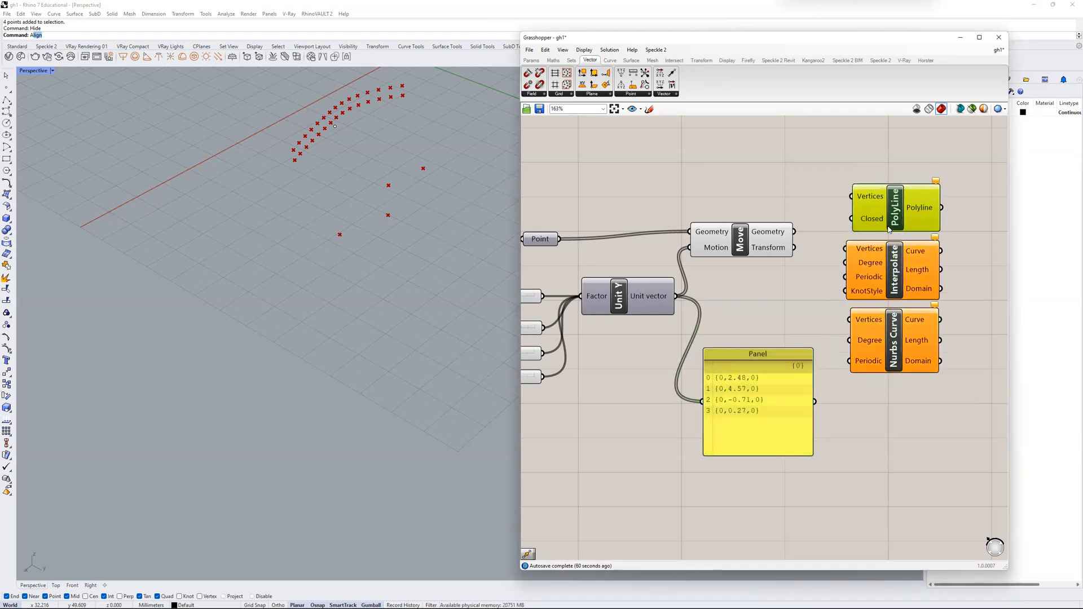
- Connect Move's Geometry output to the Vertices inputs of both PolyLine and Interpolate
left_click(781, 233)
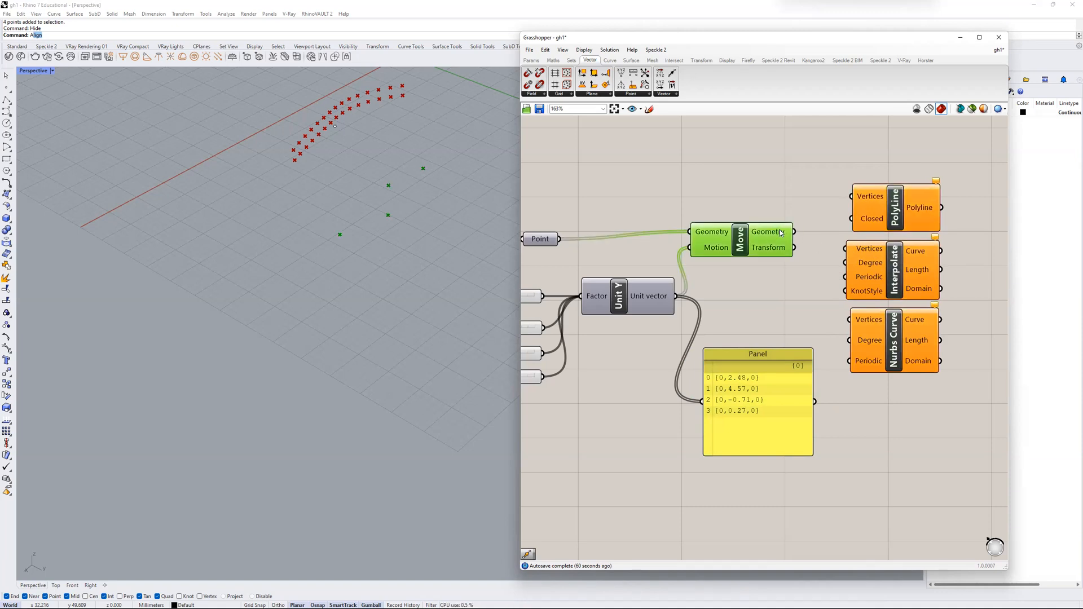
left_click_drag(796, 232, 890, 200)
right_click_drag(406, 220, 335, 273)
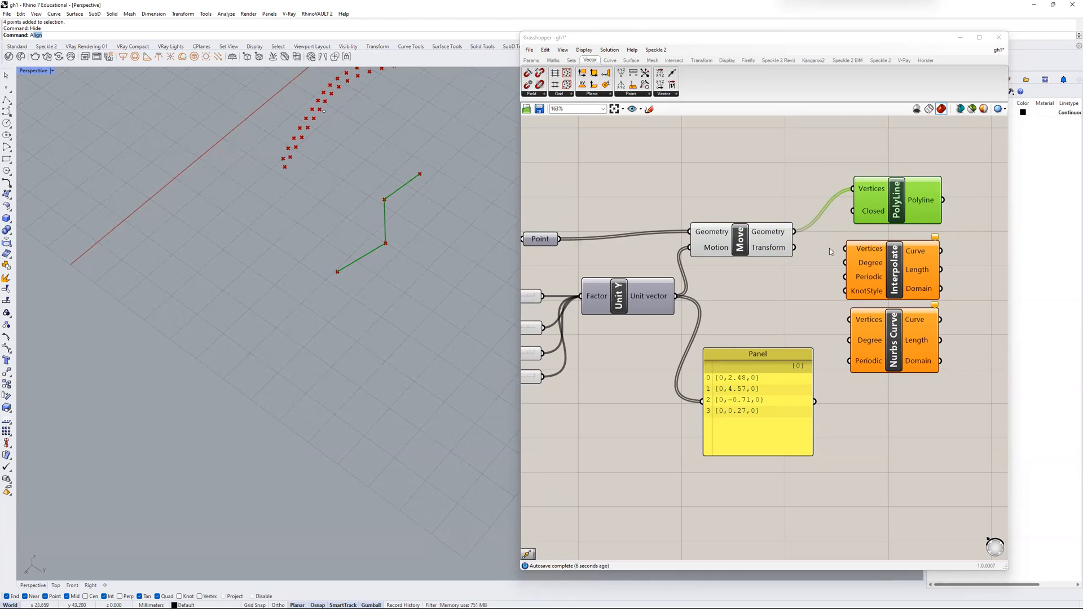
left_click_drag(794, 231, 845, 249)
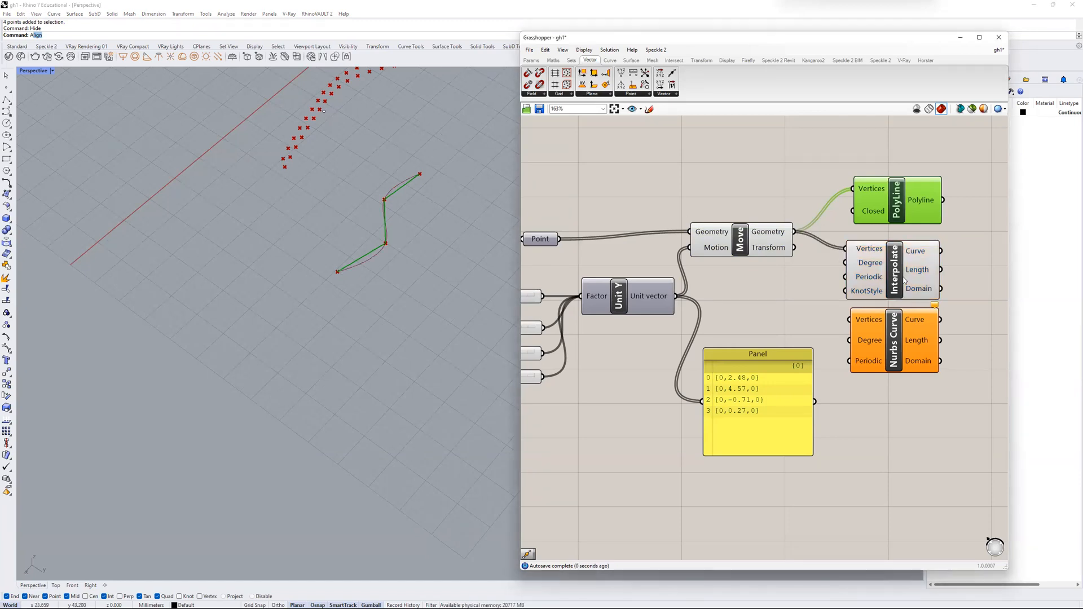
- Compare the interpolated curve with the polyline in the viewport by highlighting each component in turn
left_click(865, 272)
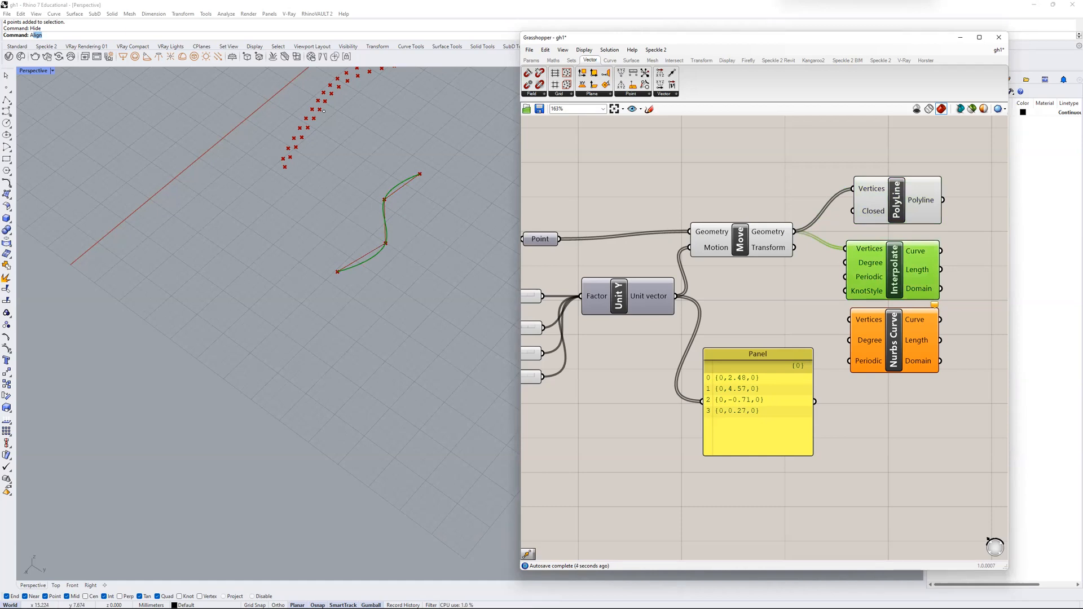
scroll(358, 263, "up", 3)
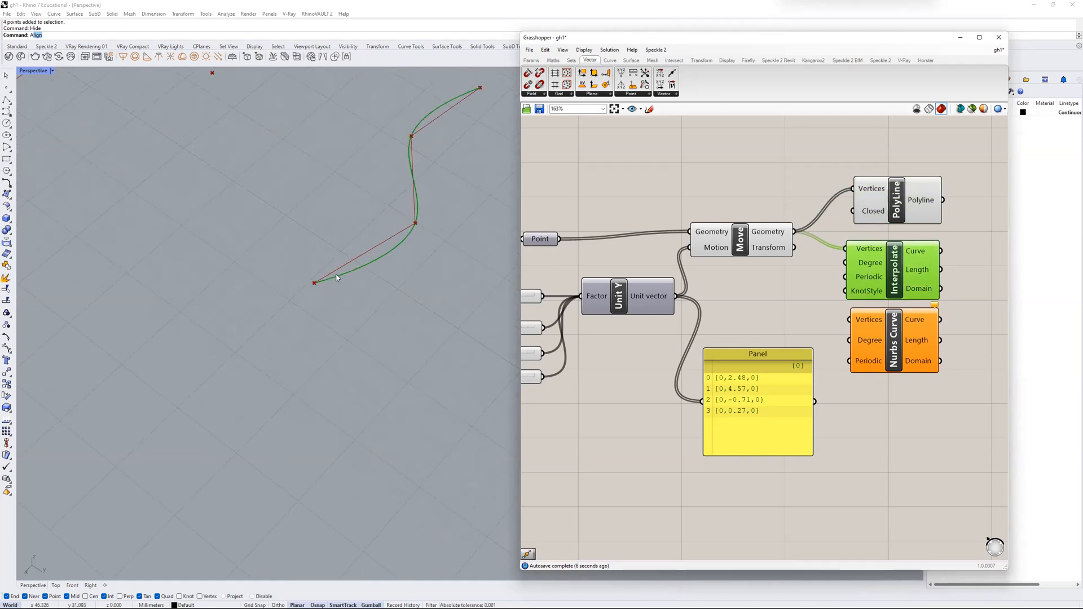
right_click_drag(409, 160, 409, 189)
scroll(390, 272, "up", 3)
scroll(461, 200, "down", 3)
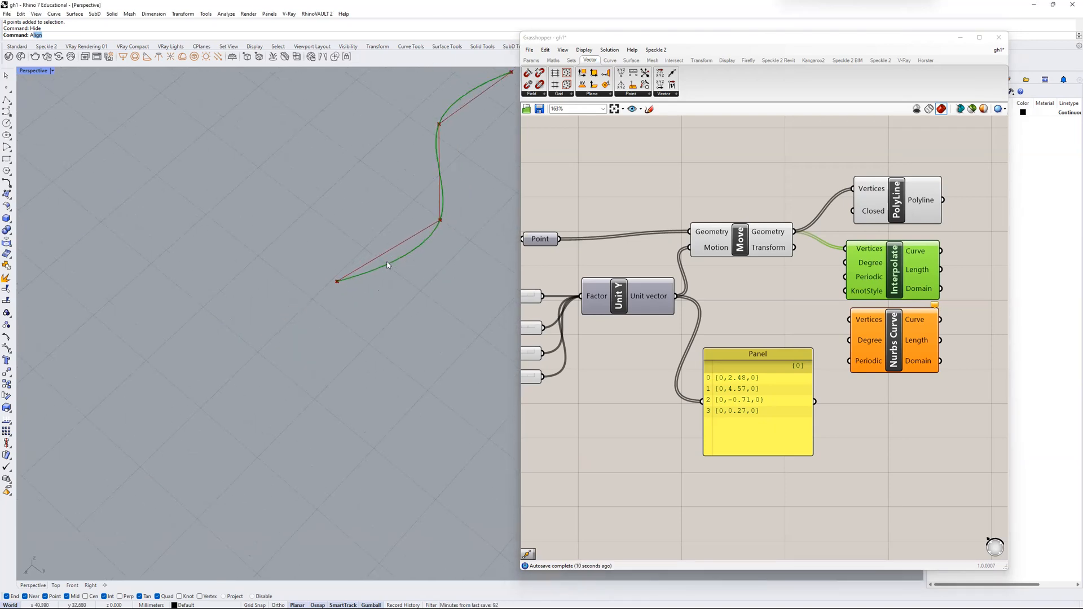
left_click(897, 200)
left_click(894, 266)
- Connect Move's Geometry output to the Nurbs Curve's Vertices input and shift the vector panel away to free space beside it
right_click_drag(798, 263, 774, 216)
left_click_drag(774, 187, 826, 272)
left_click(855, 285)
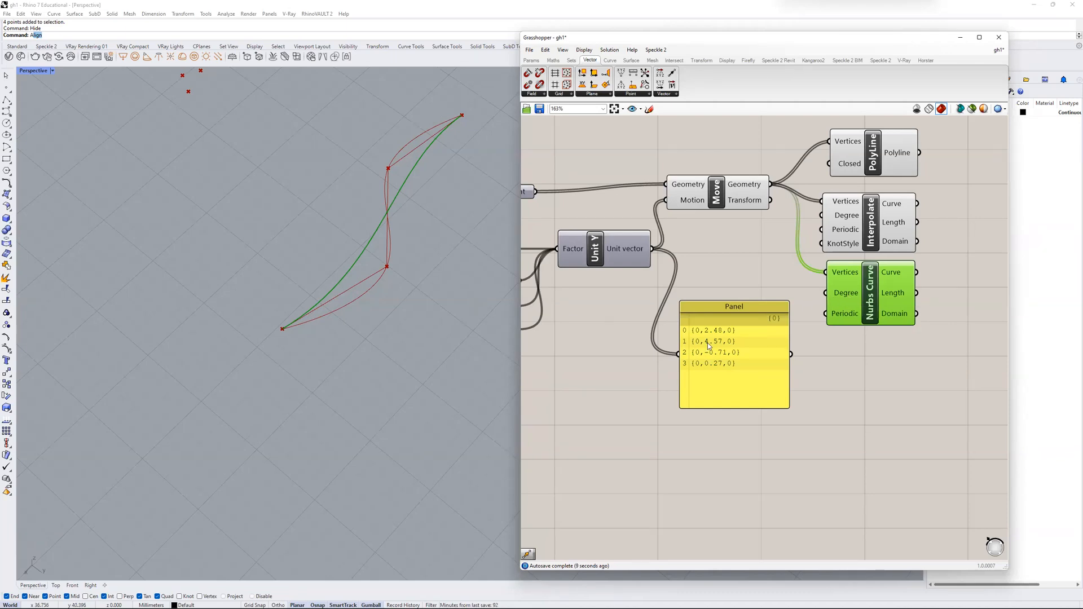
left_click_drag(709, 345, 647, 385)
double_click(777, 302)
type("//")
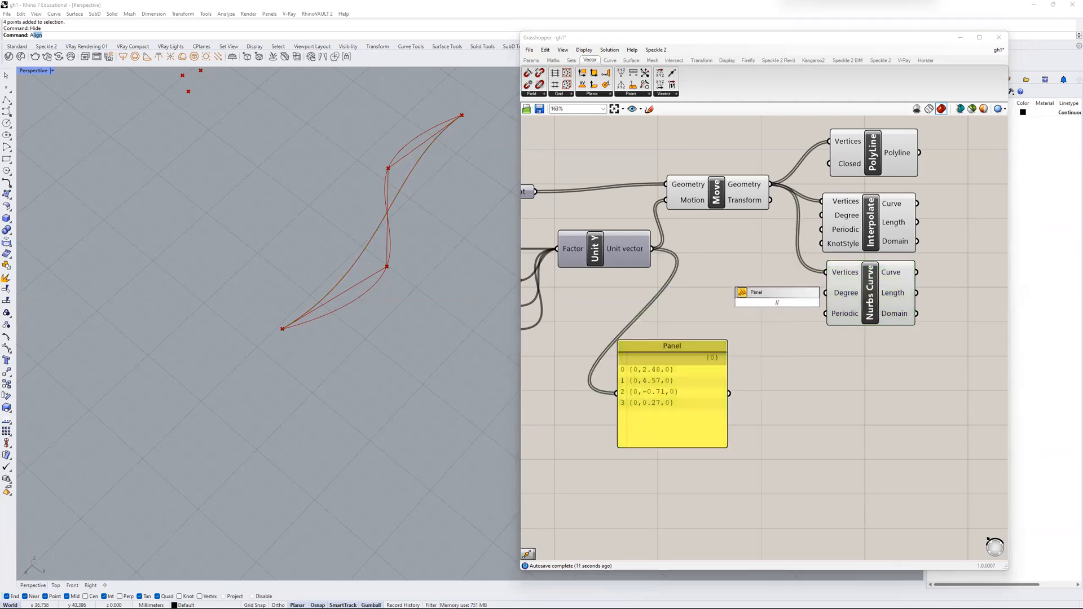
type("2")
key("Return")
double_click(777, 302)
left_click(830, 369)
key("Delete")
- Add an integer number slider ranging from 0 to 5 with value 1 and connect it to the Nurbs Curve's Degree input
double_click(777, 295)
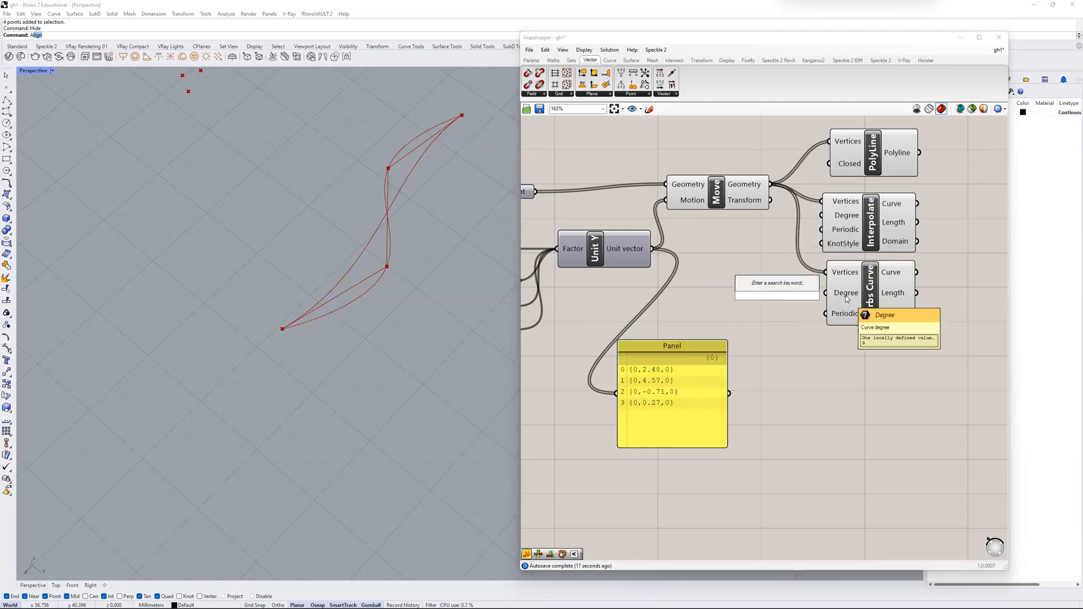
type("0")
key("Return")
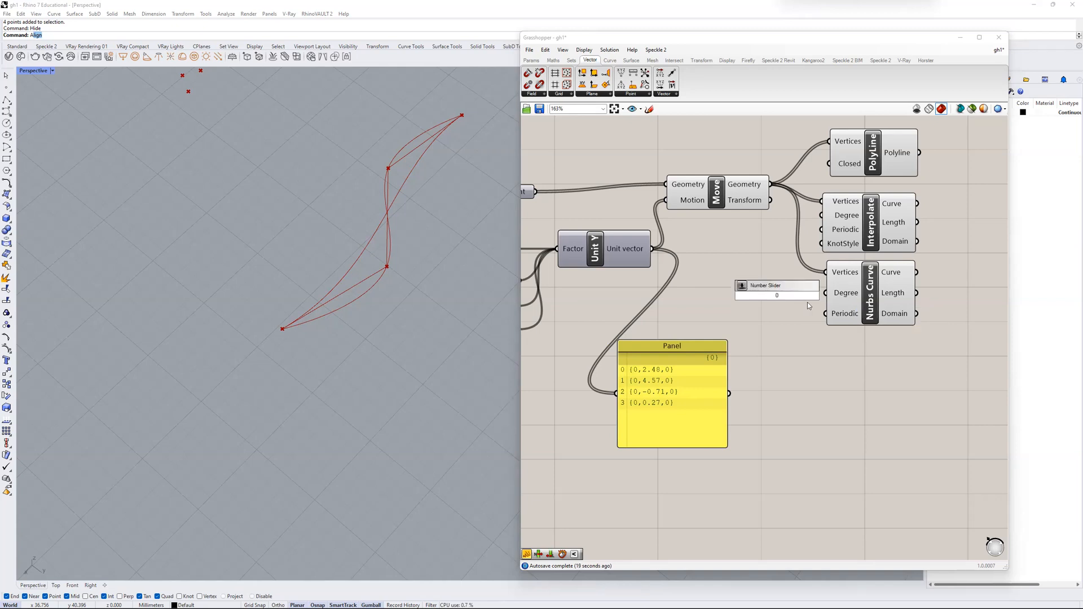
type("<")
type("1<5")
key("Return")
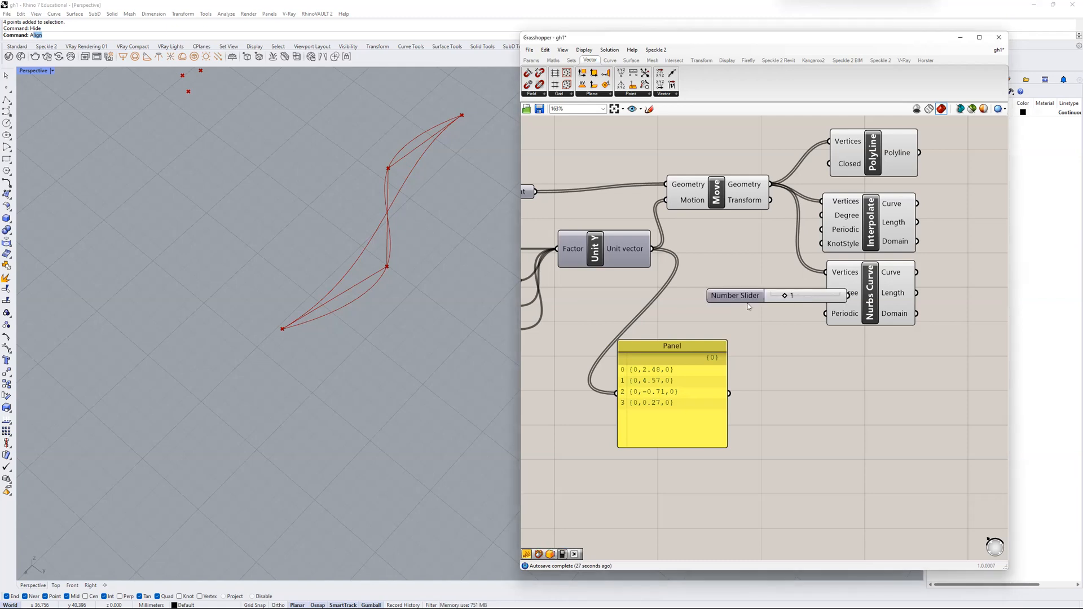
left_click_drag(748, 301, 702, 298)
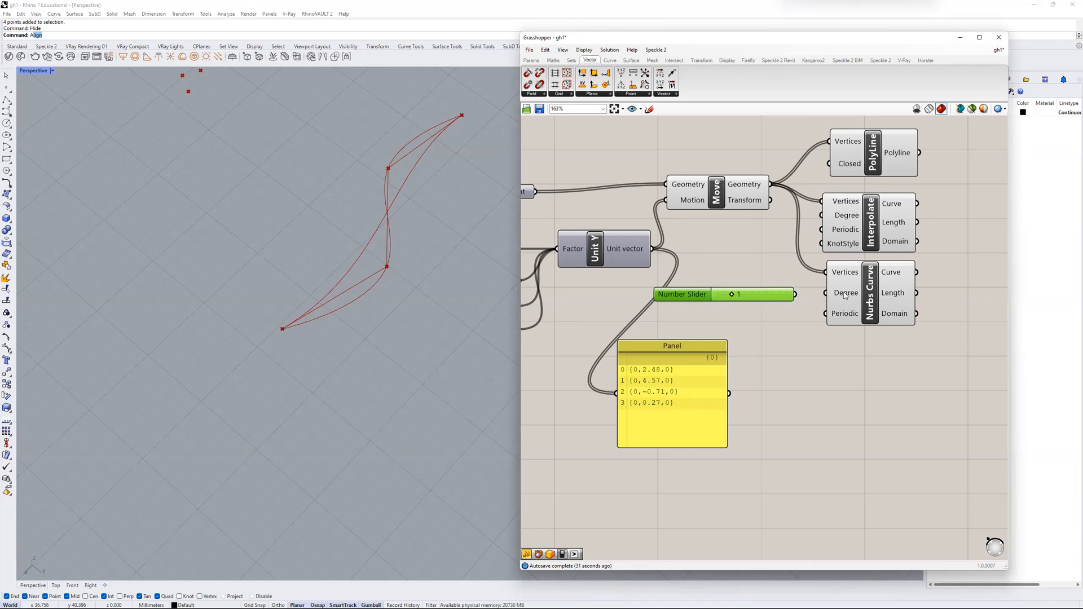
left_click_drag(825, 293, 796, 298)
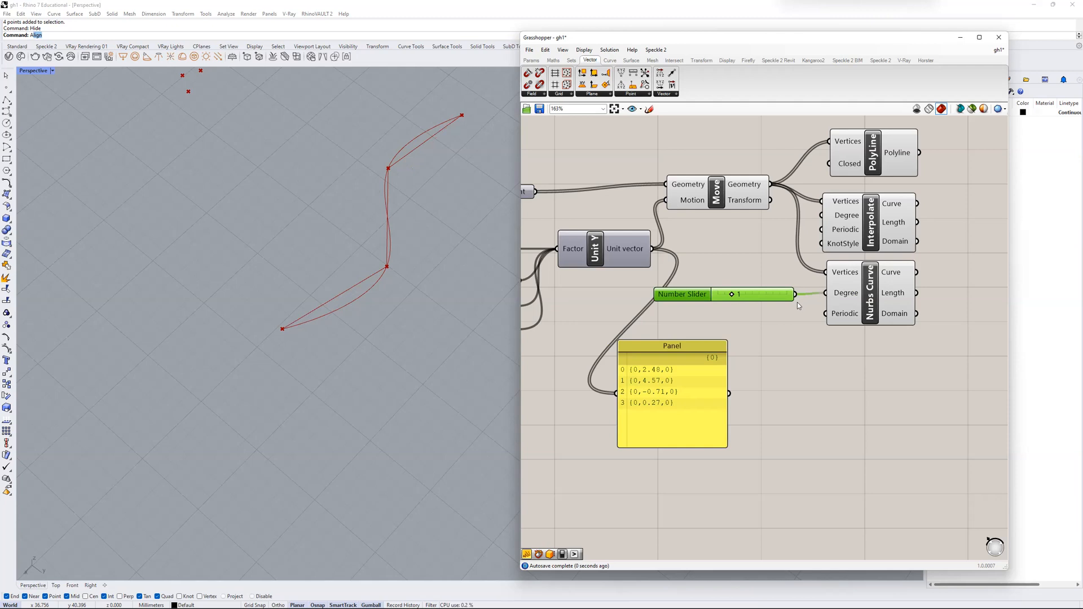
- Highlight the Nurbs Curve and test its degree slider at 2 and 3, ending at 2
left_click(854, 292)
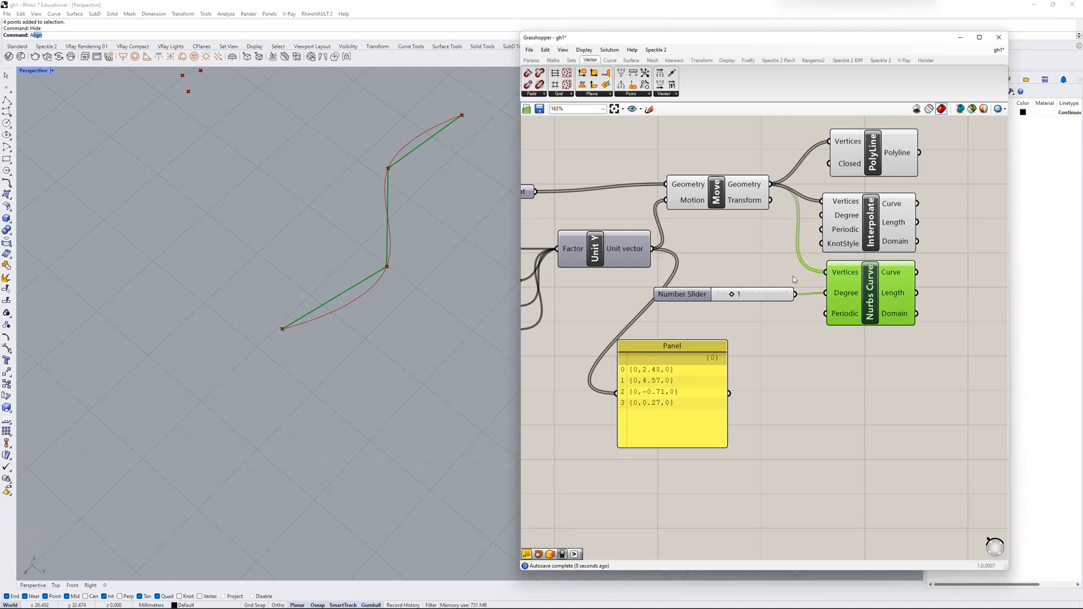
left_click_drag(731, 296, 745, 295)
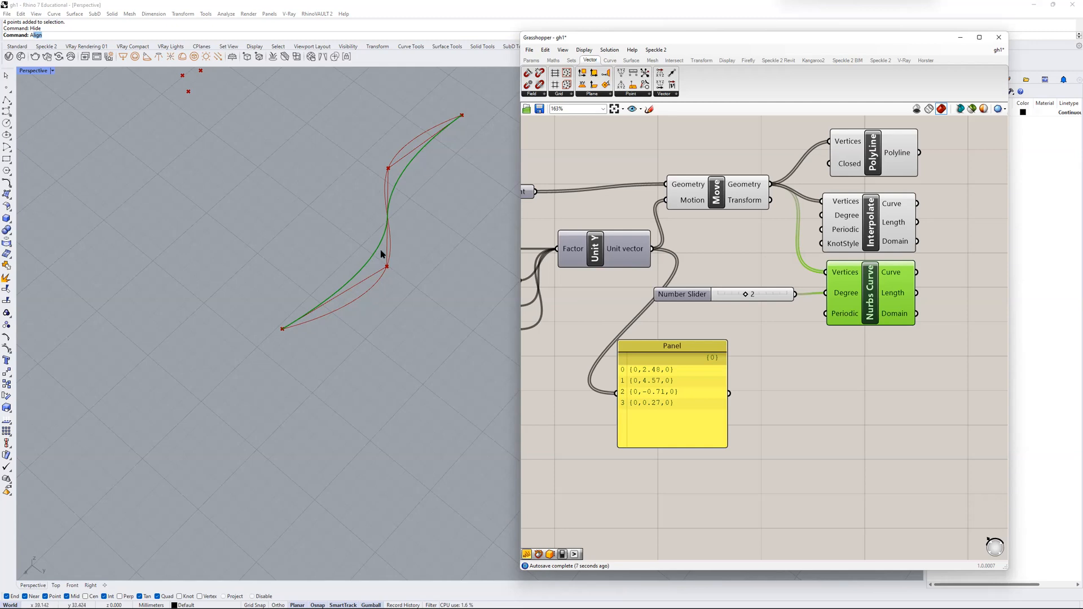
scroll(382, 255, "up", 3)
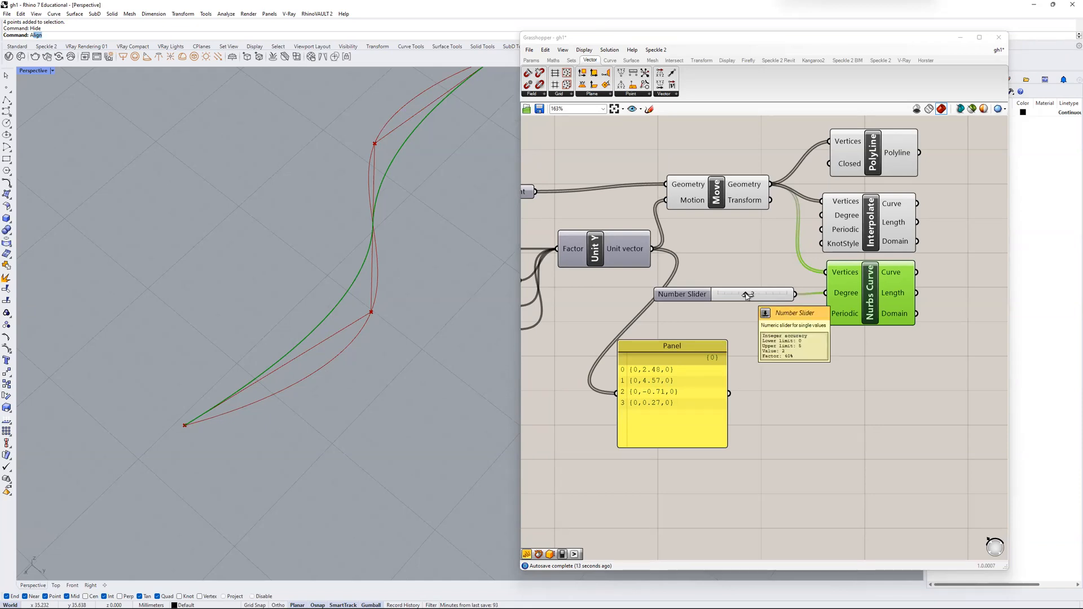
left_click_drag(746, 296, 758, 296)
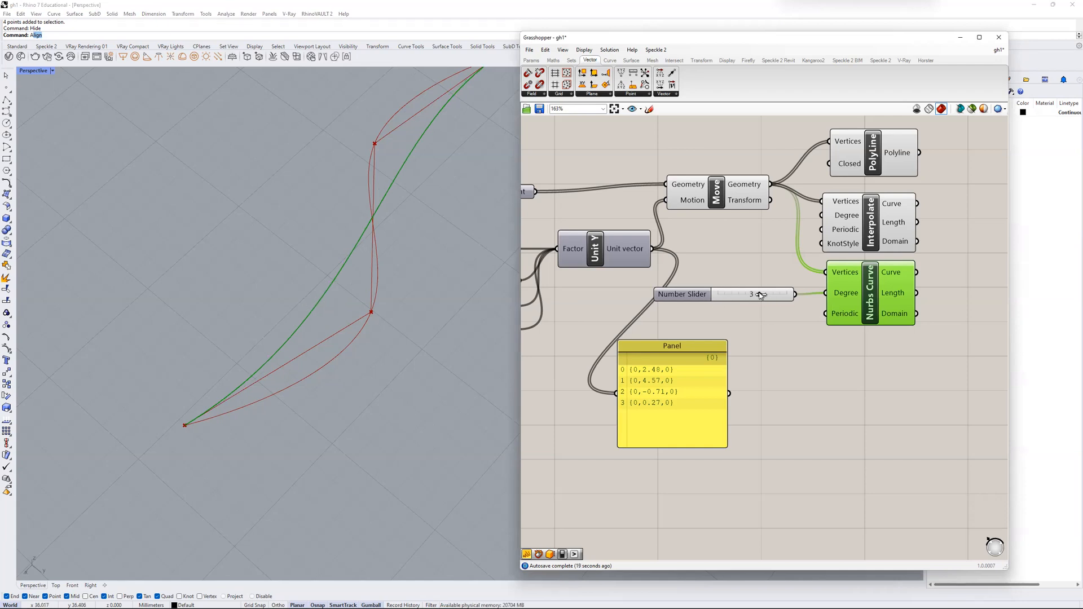
left_click_drag(759, 296, 727, 297)
scroll(756, 311, "down", 3)
scroll(755, 311, "up", 4)
scroll(727, 298, "down", 2)
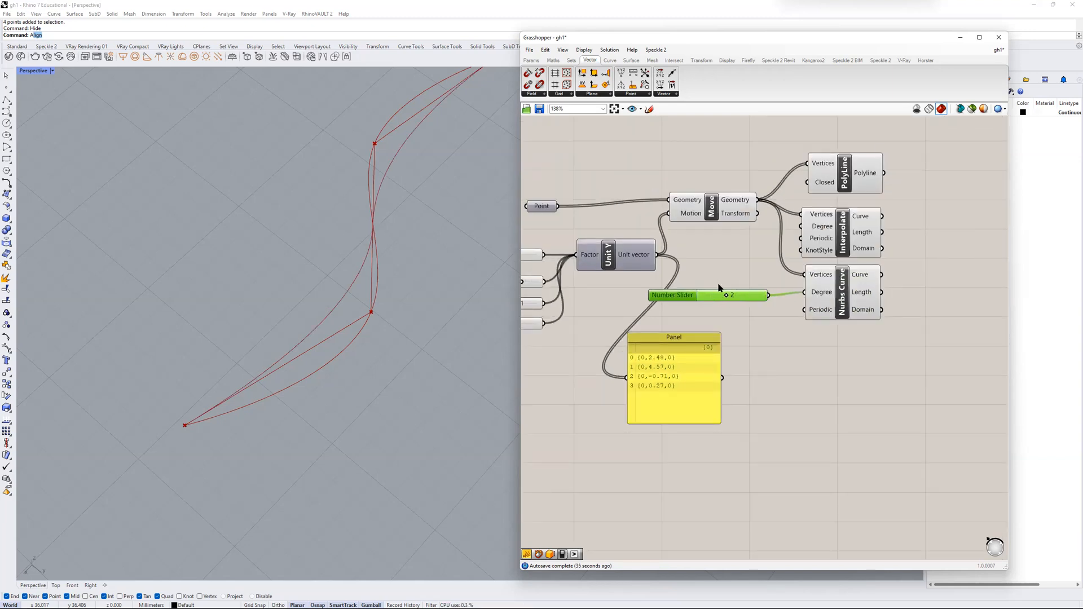
- Delete the Nurbs Curve component, its degree slider and the PolyLine component, keeping only Interpolate
left_click(852, 295)
key("Delete")
left_click(682, 293)
key("Delete")
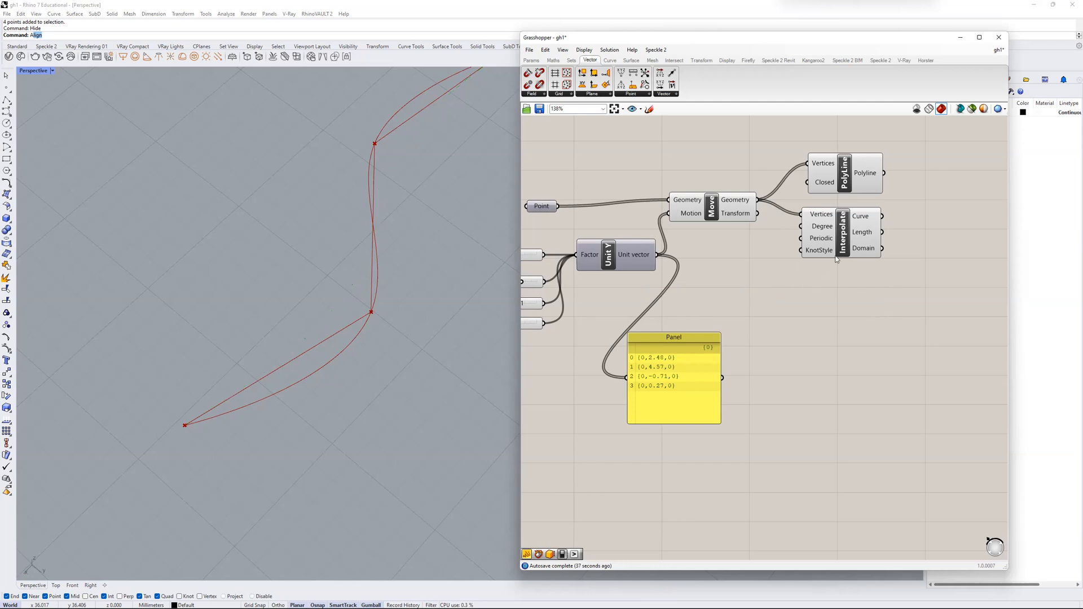
left_click(844, 175)
key("Delete")
- Highlight the Interpolate component and examine its curve through the four moved points from several views
left_click(842, 232)
scroll(393, 248, "down", 4)
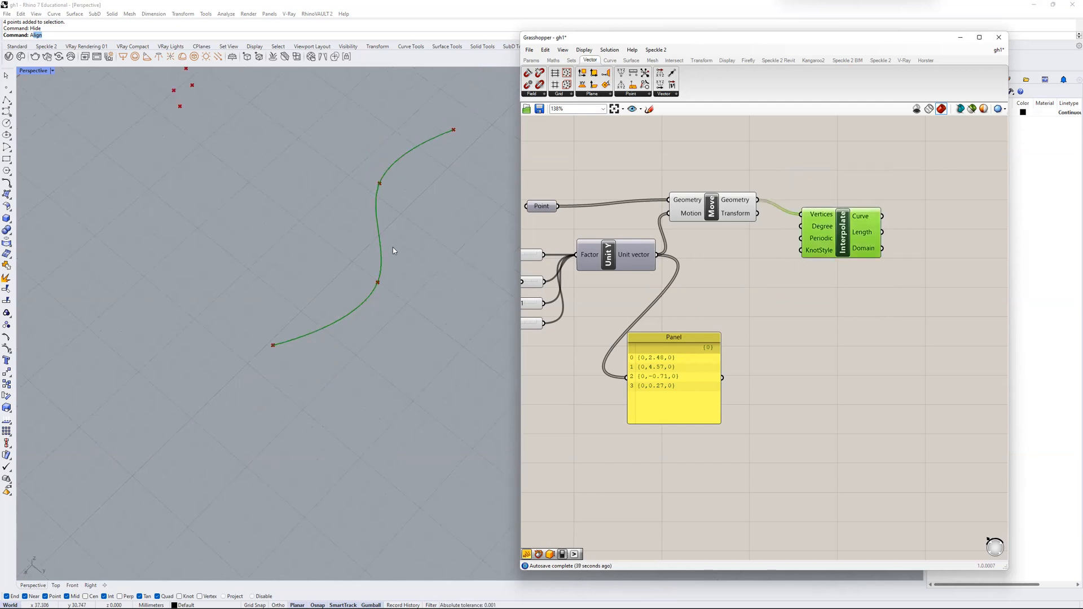
scroll(356, 278, "up", 4)
scroll(381, 306, "down", 3)
scroll(381, 306, "up", 1)
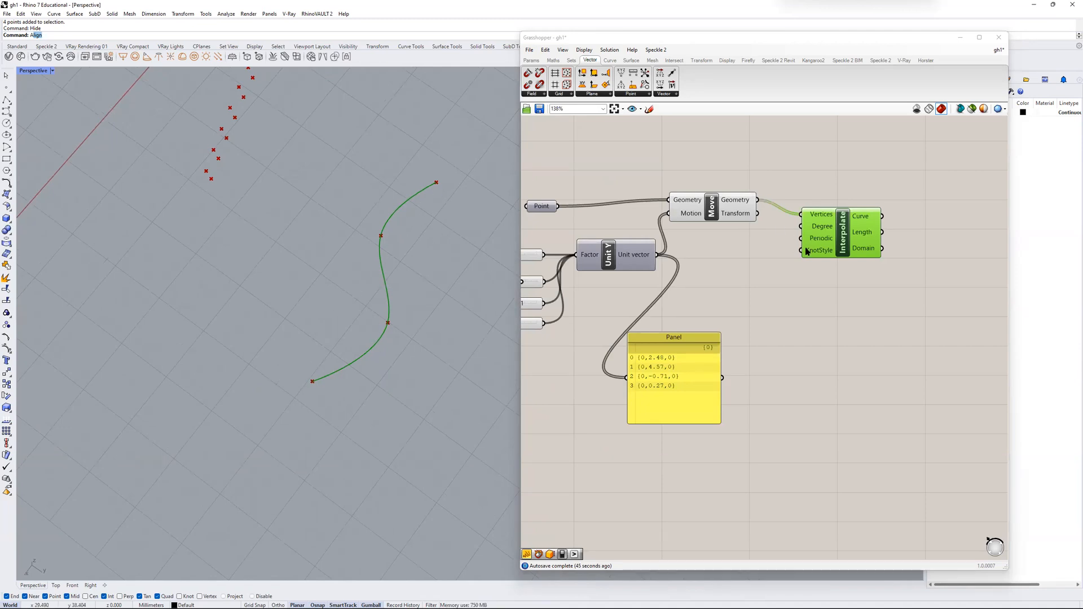
scroll(807, 251, "down", 3)
right_click_drag(414, 244, 428, 266)
scroll(813, 259, "down", 3)
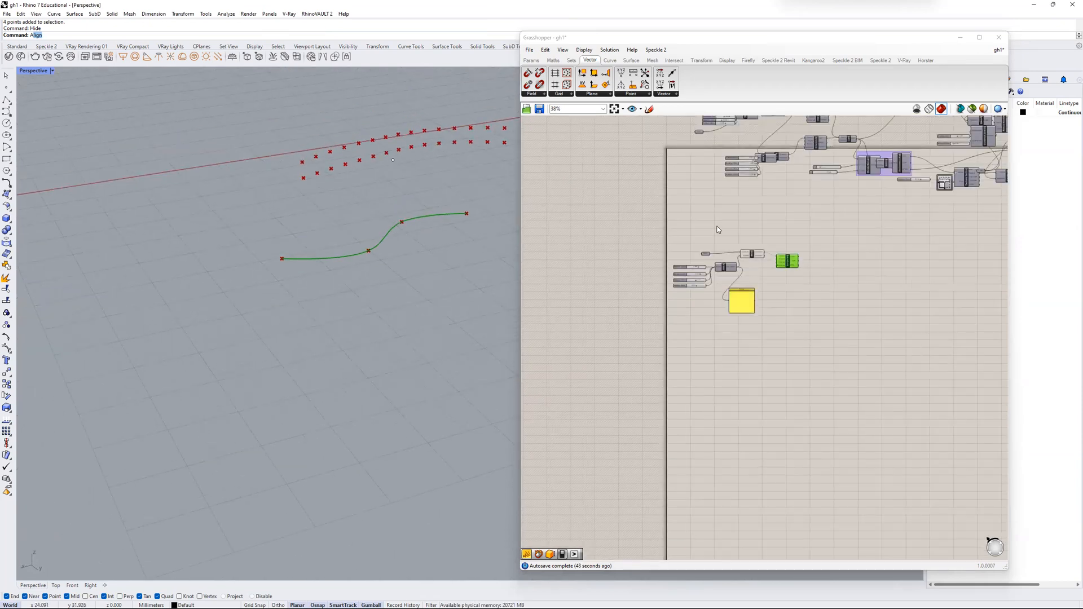
- Restrict the preview to selected components and highlight the Loft component of the finished definition above the new one
scroll(732, 333, "up", 3)
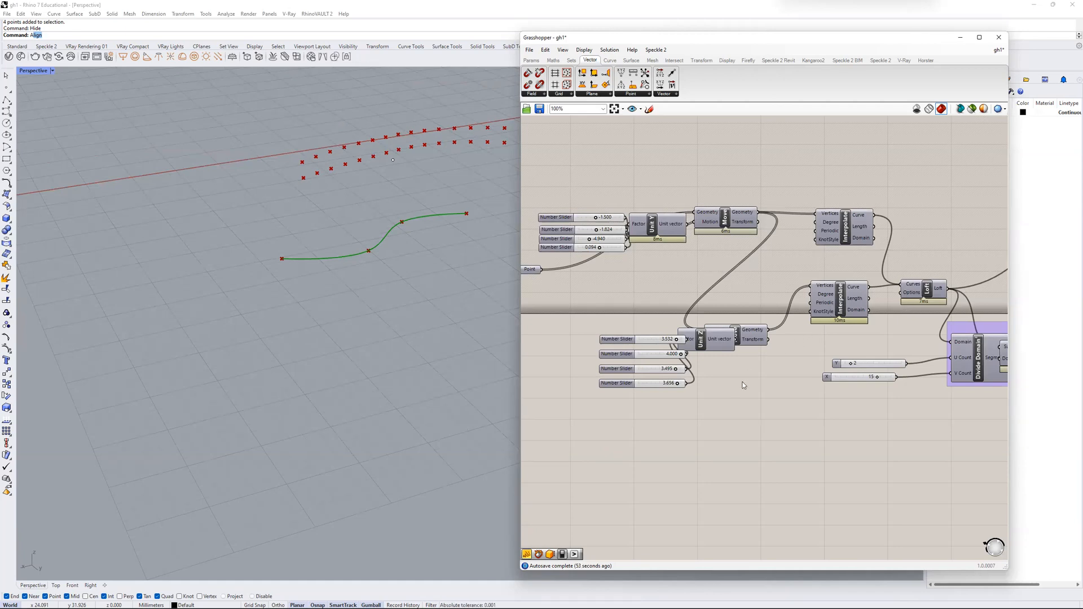
right_click_drag(739, 386, 733, 226)
scroll(728, 242, "down", 2)
scroll(728, 241, "up", 2)
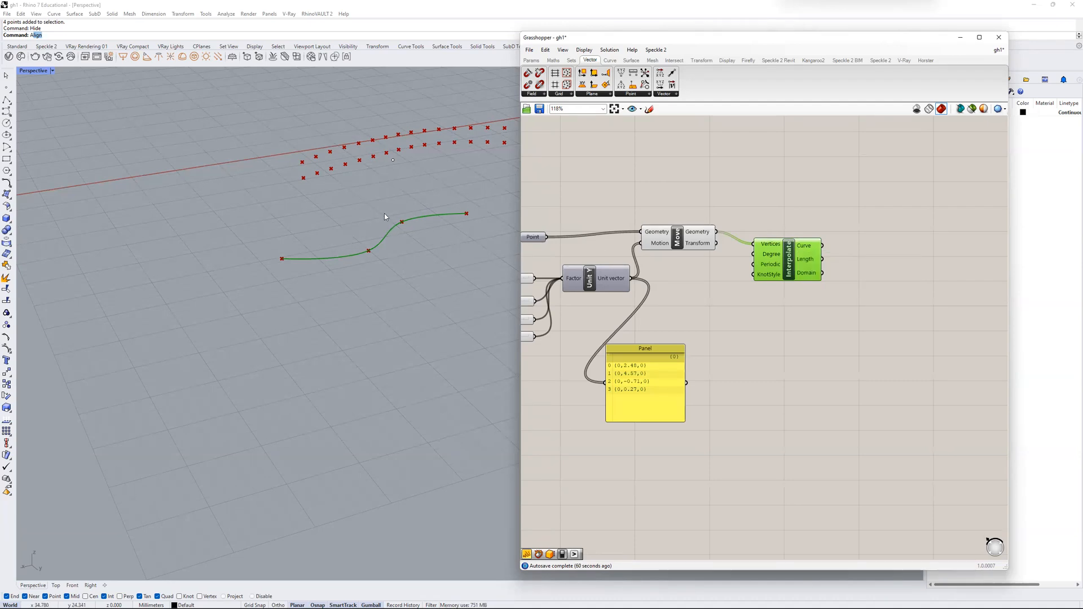
scroll(754, 417, "down", 4)
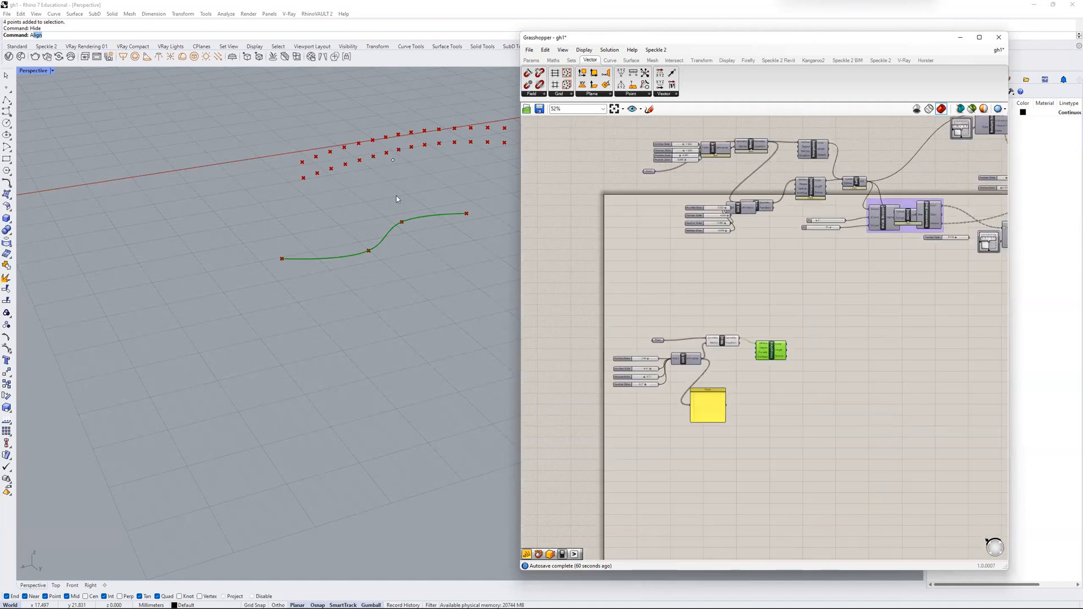
scroll(396, 198, "down", 2)
scroll(678, 229, "down", 1)
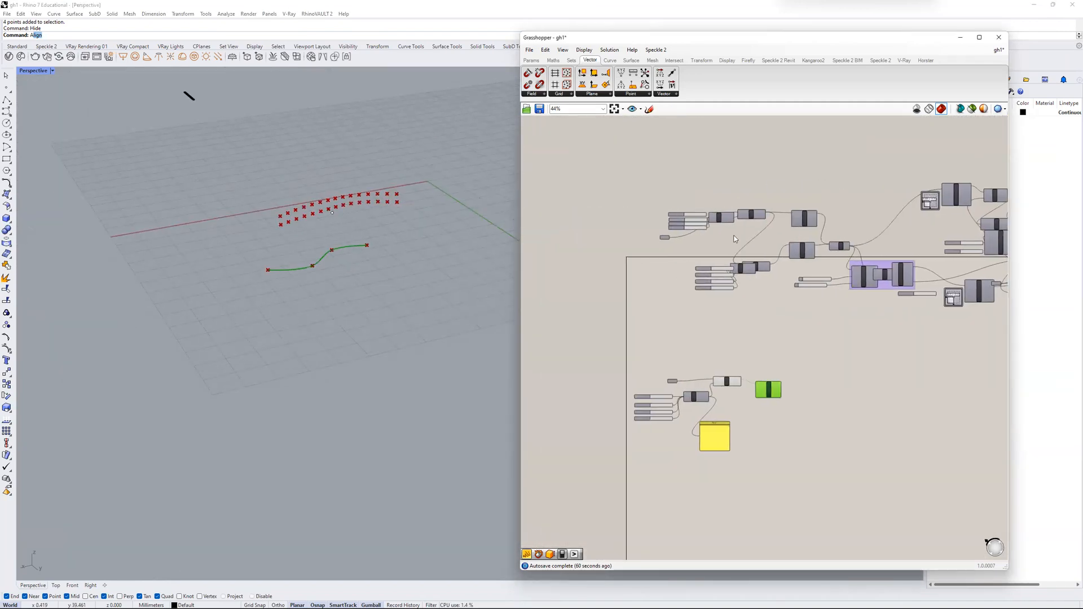
scroll(735, 238, "up", 4)
right_click_drag(931, 242, 817, 240)
left_click(971, 108)
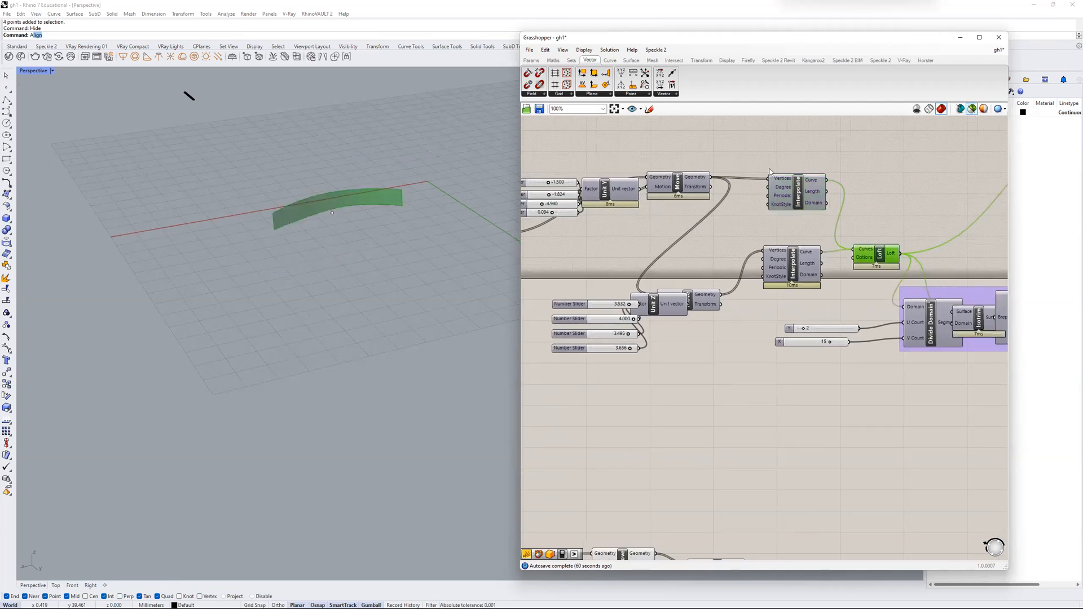
- Lower the first two Unit Z sliders of the finished definition, the first to 2.343, and examine the lofted surface
scroll(376, 249, "up", 3)
scroll(582, 295, "up", 4)
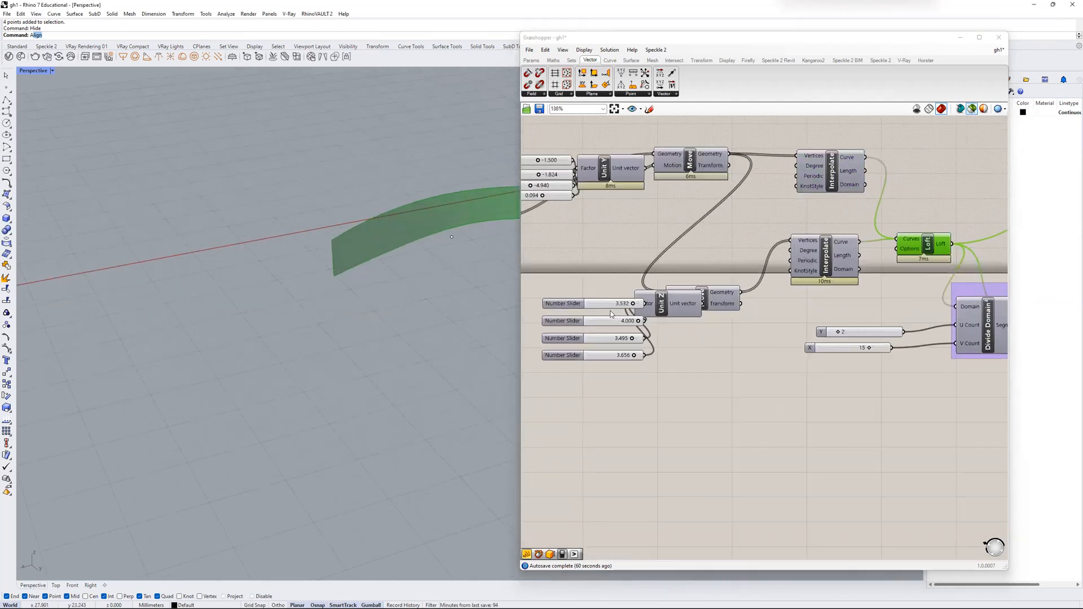
left_click_drag(715, 294, 687, 291)
right_click_drag(494, 283, 368, 277)
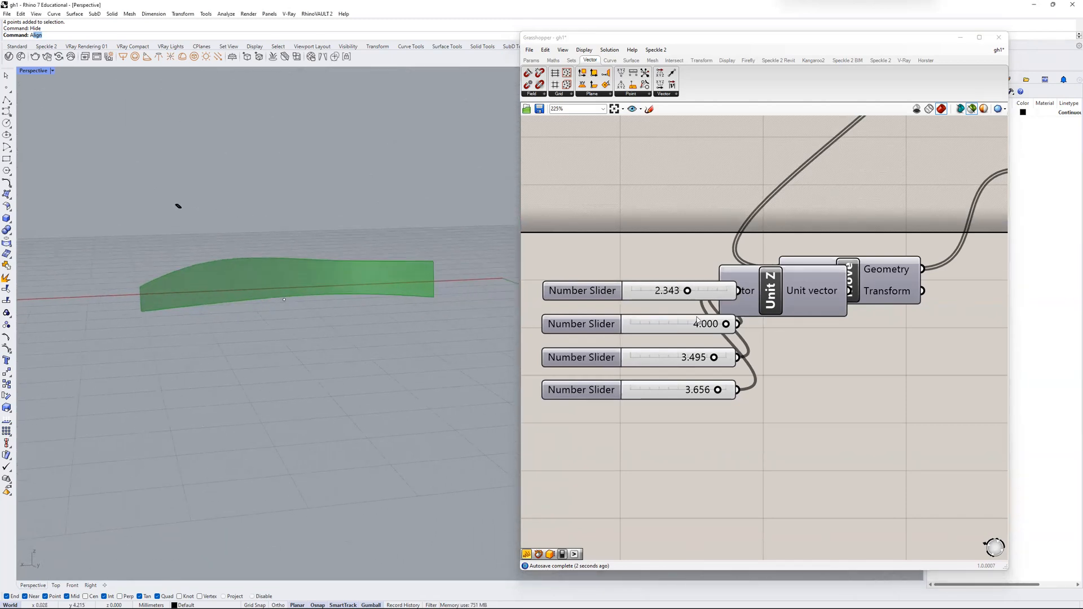
left_click_drag(725, 323, 639, 326)
right_click_drag(376, 336, 144, 201)
scroll(676, 214, "down", 5)
scroll(676, 213, "down", 2)
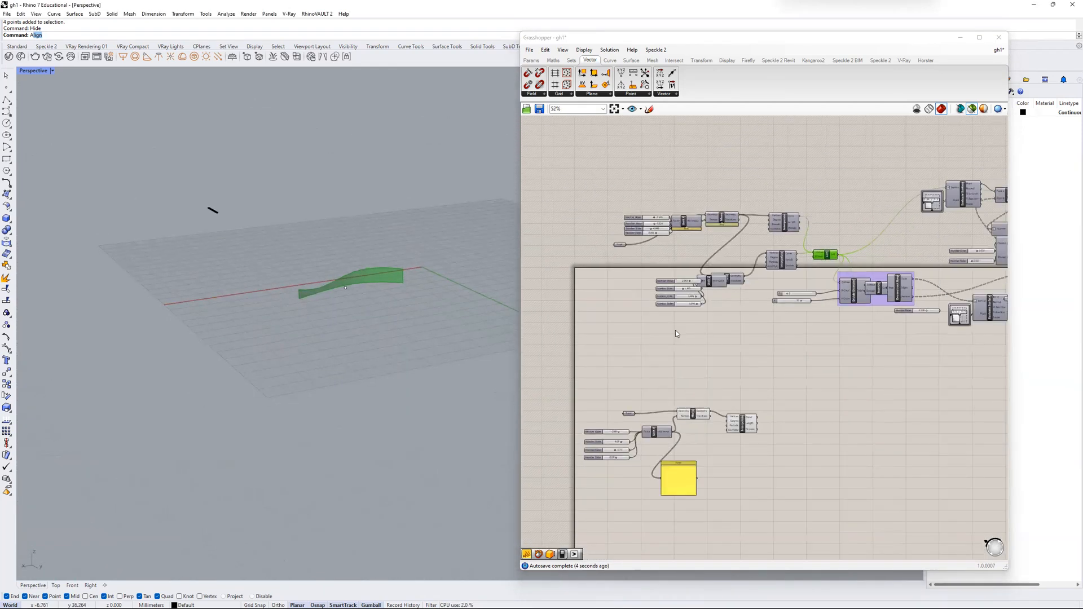
- Highlight the Move component of the new definition and add a second Move component above Interpolate
scroll(761, 274, "up", 5)
scroll(262, 326, "up", 4)
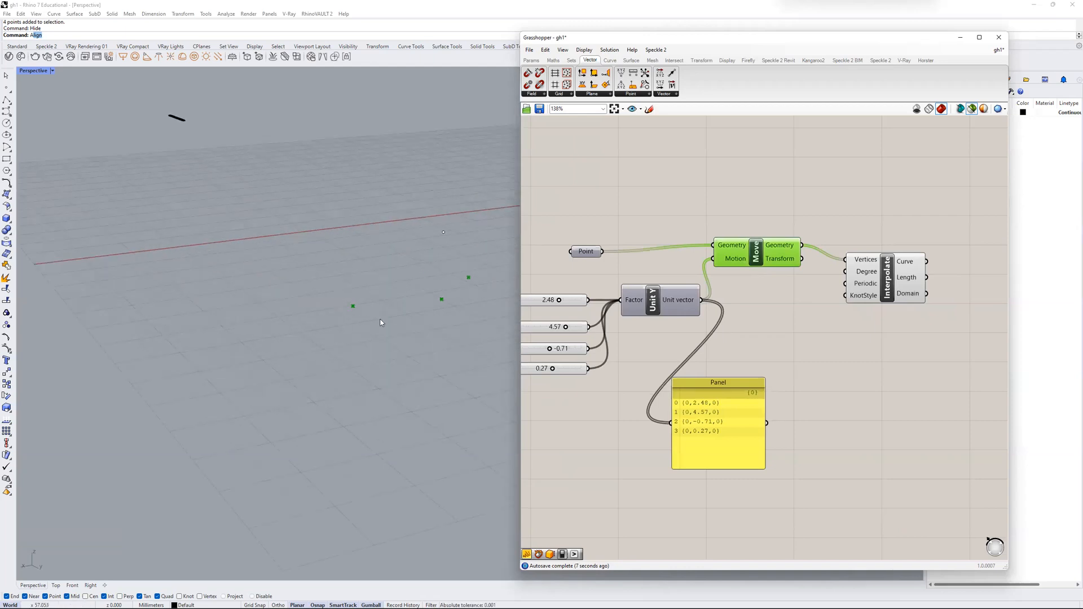
double_click(905, 210)
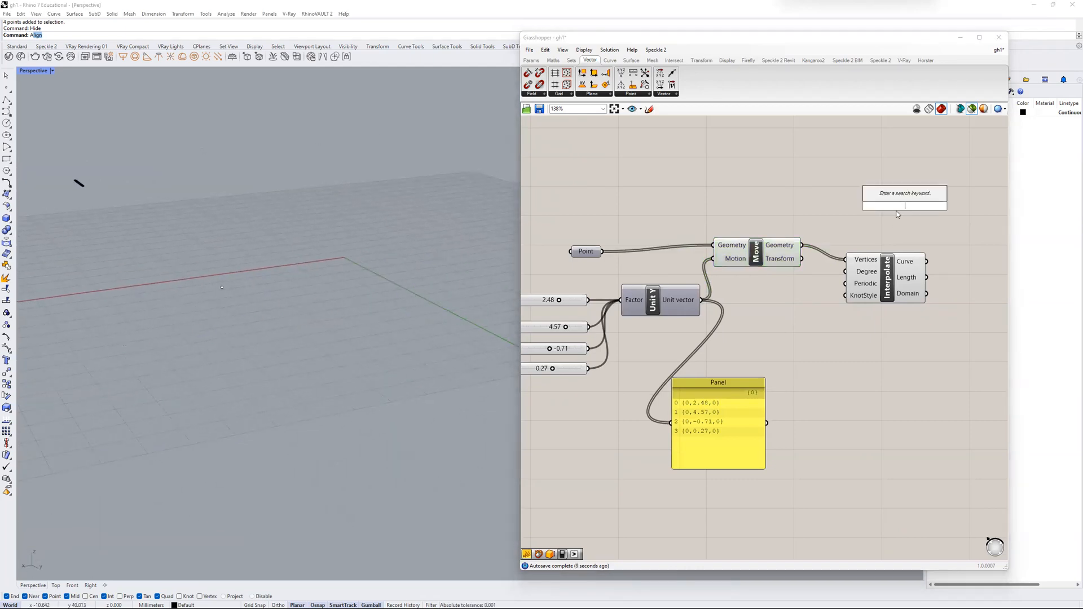
type("move")
left_click(888, 198)
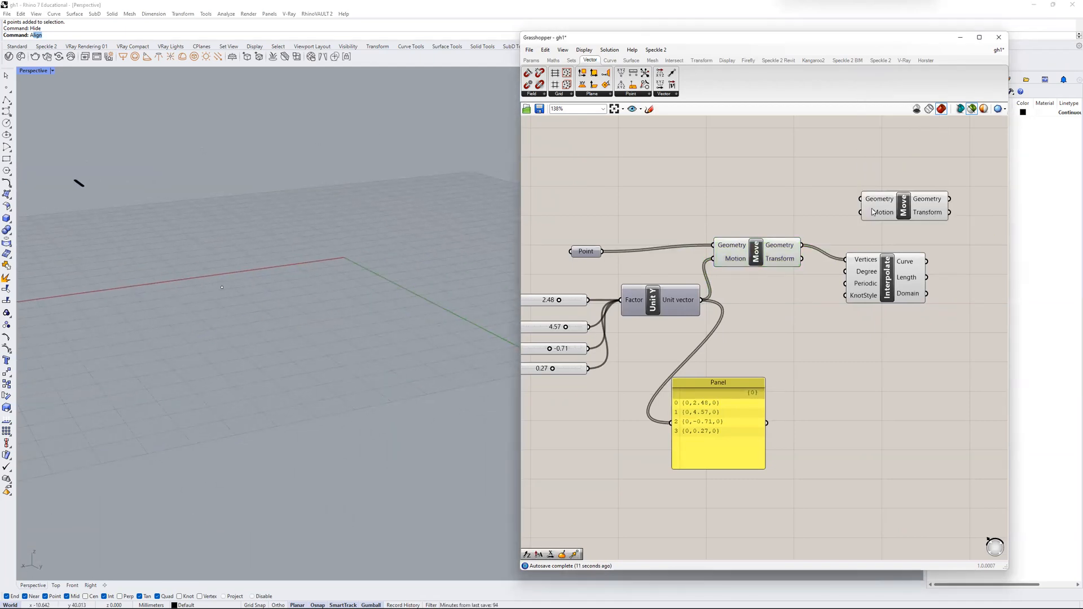
- Add a Unit Z component and place it beside the unconnected Move component
double_click(817, 196)
type("u")
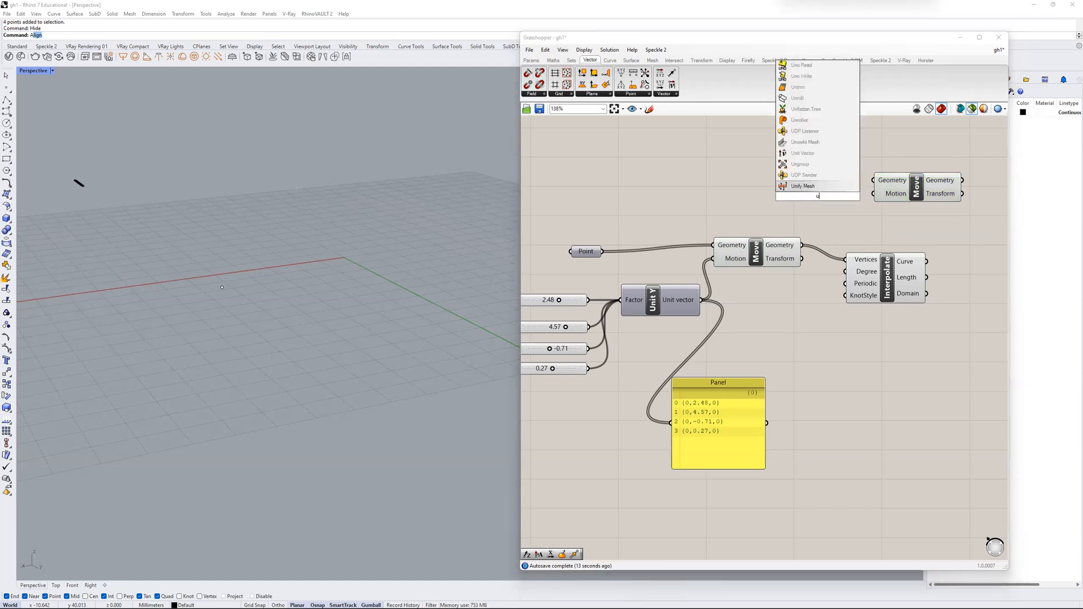
type("nit t")
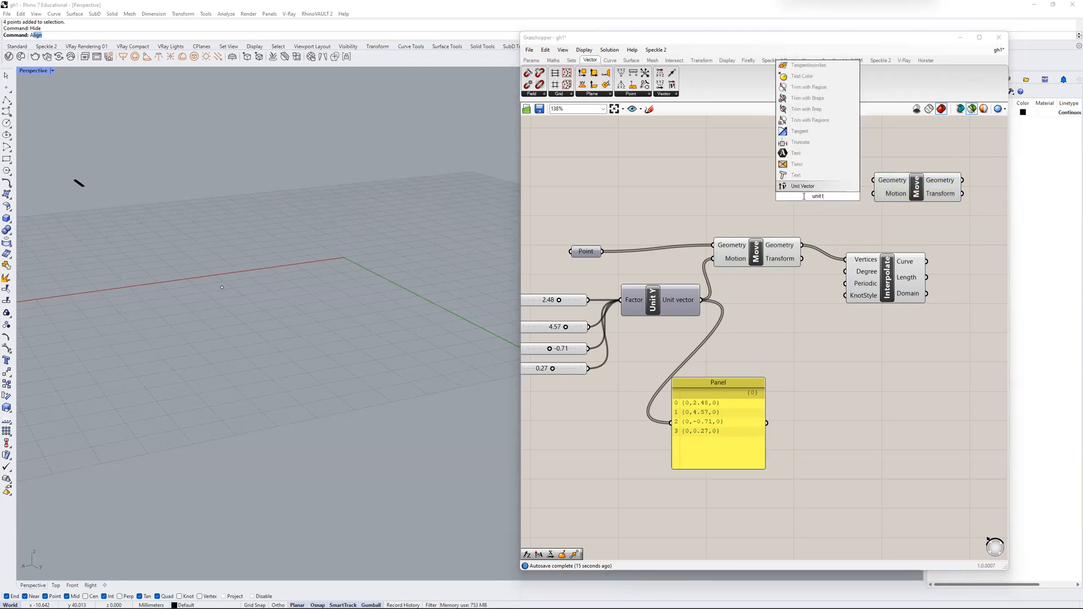
key("BackSpace")
type("z")
key("Return")
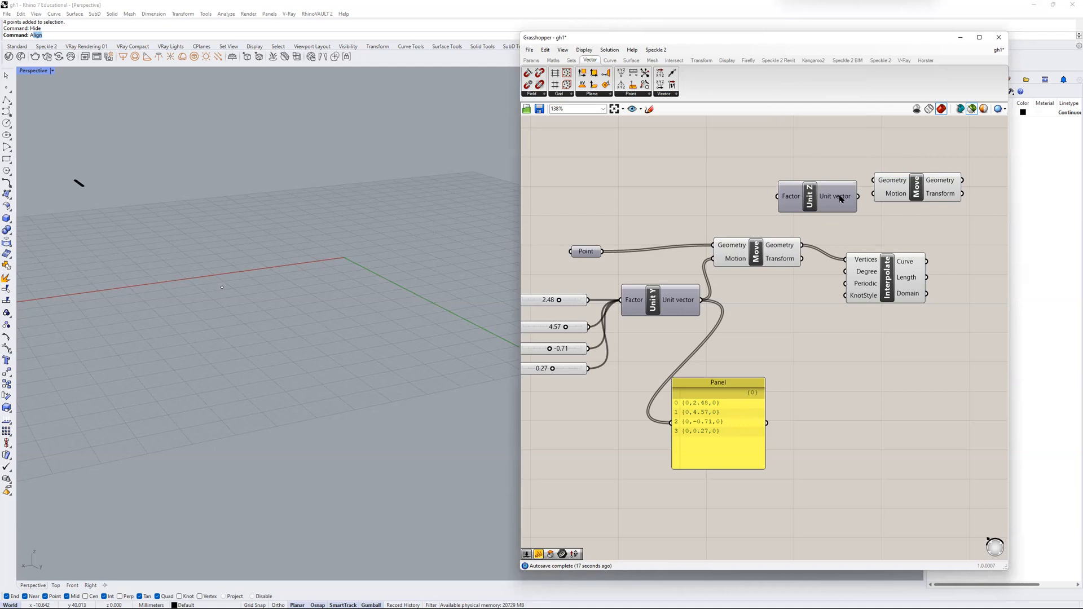
left_click_drag(893, 196, 889, 190)
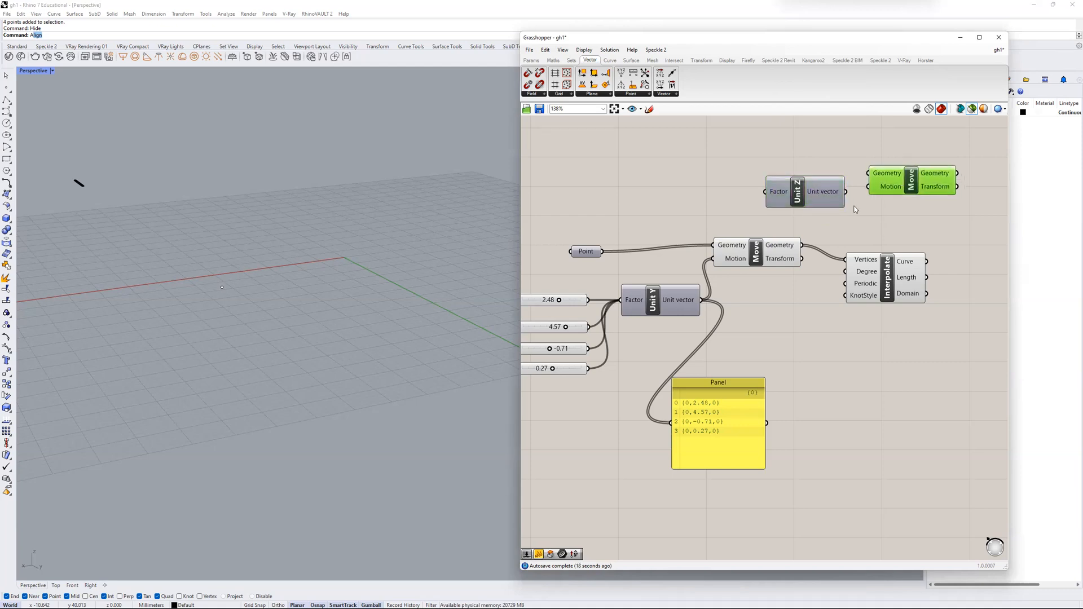
- Connect the first Move's Geometry output to the second Move's Geometry input and the Unit Z vector to its Motion input
left_click(763, 252)
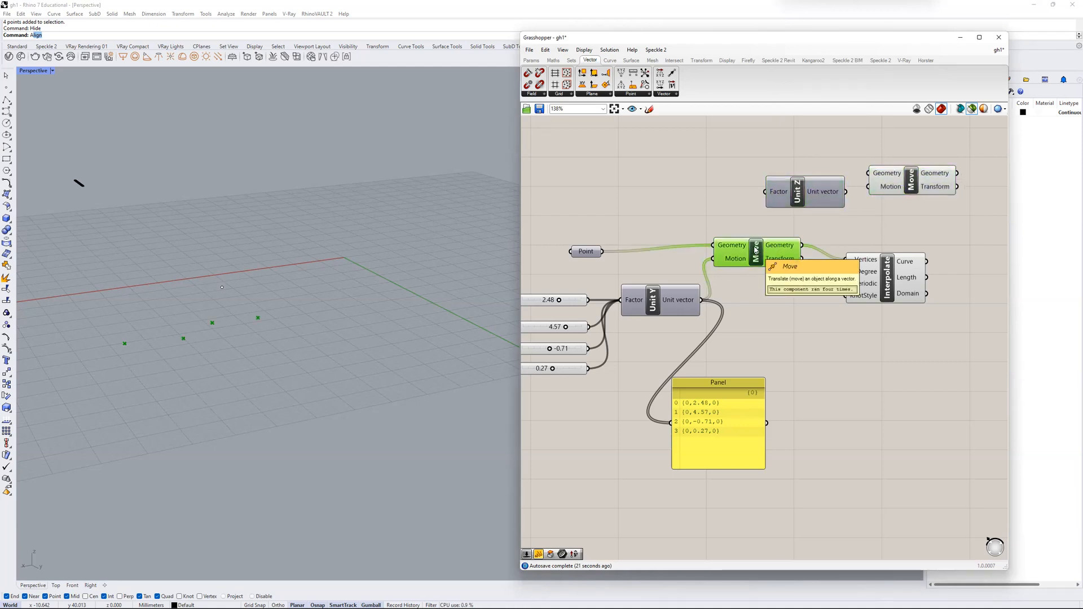
left_click_drag(803, 246, 894, 161)
left_click_drag(800, 198, 905, 215)
left_click_drag(901, 161, 964, 147)
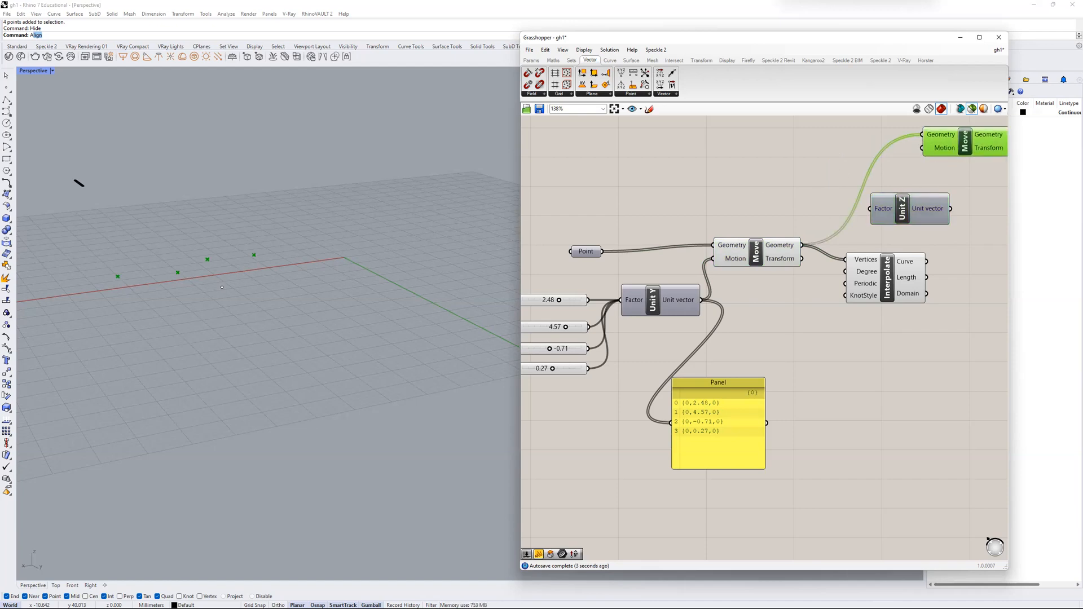
left_click_drag(953, 217, 922, 148)
left_click_drag(884, 206, 816, 152)
- Add a number slider ranging from 0 to 10 with value 0.00 in front of the Unit Z component
right_click_drag(788, 223, 809, 247)
scroll(810, 247, "down", 1)
right_click_drag(613, 315, 684, 301)
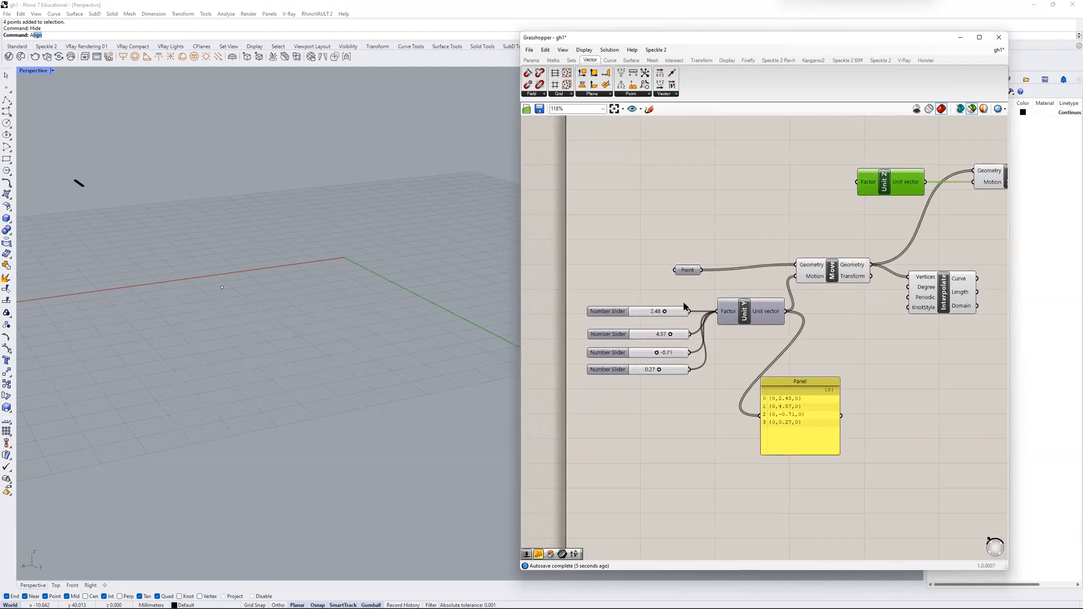
left_click_drag(692, 295, 561, 395)
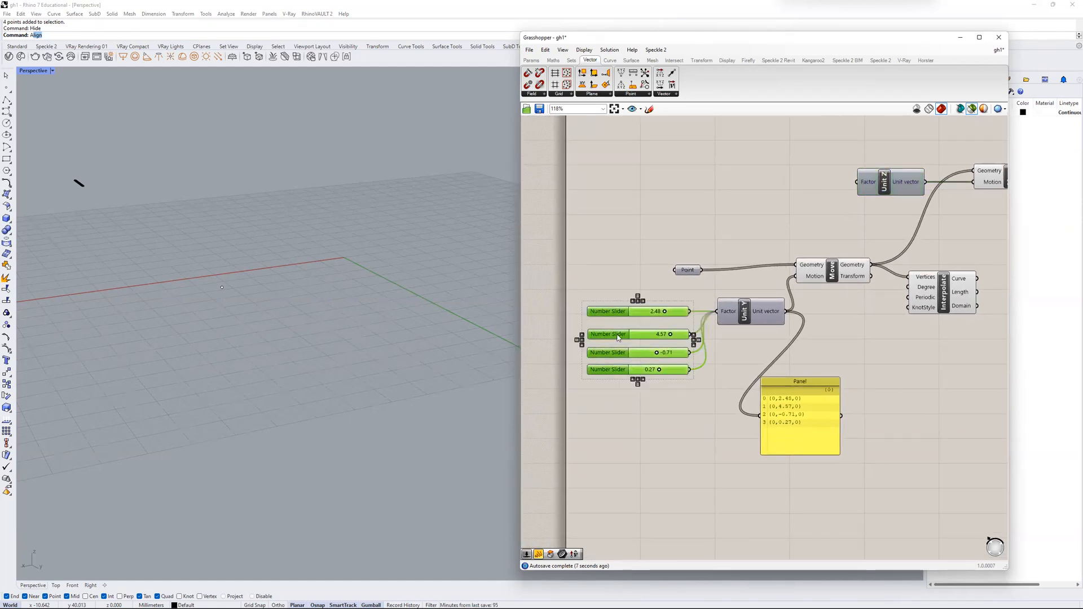
right_click_drag(755, 180, 711, 211)
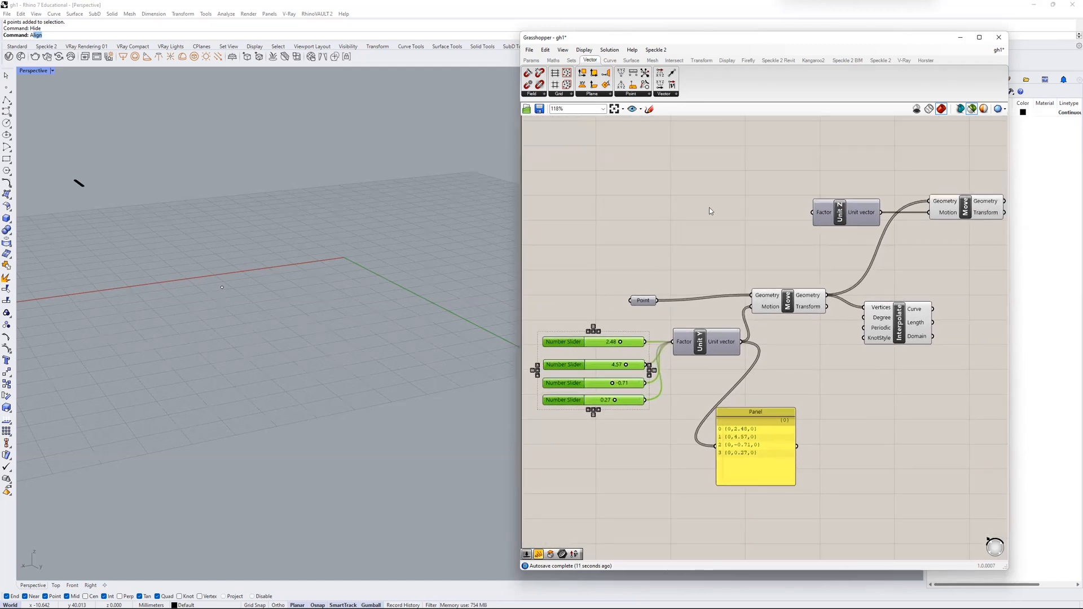
left_click(707, 212)
double_click(707, 211)
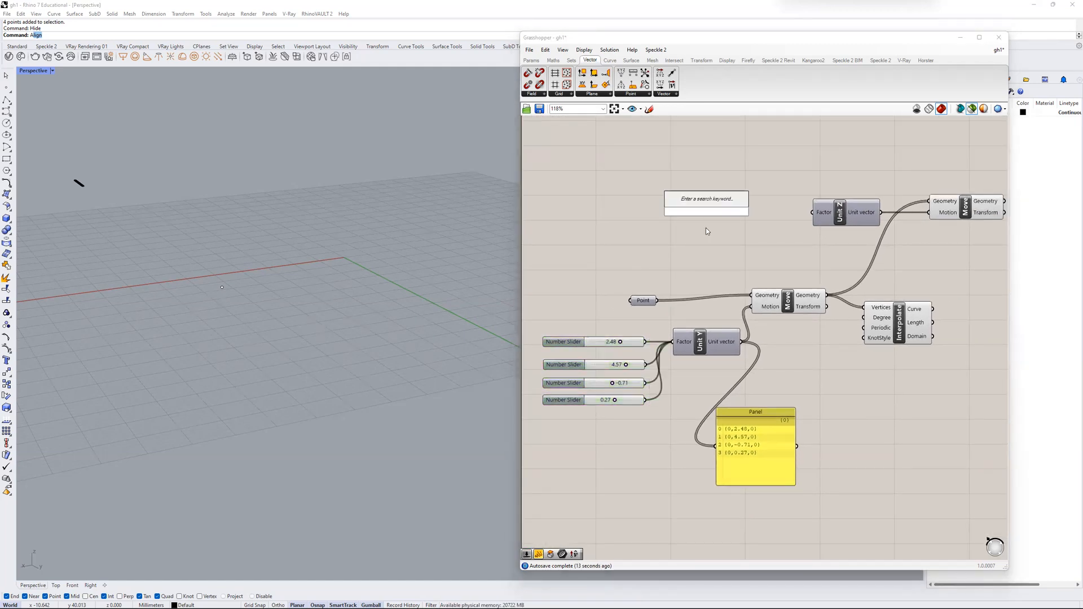
type("-")
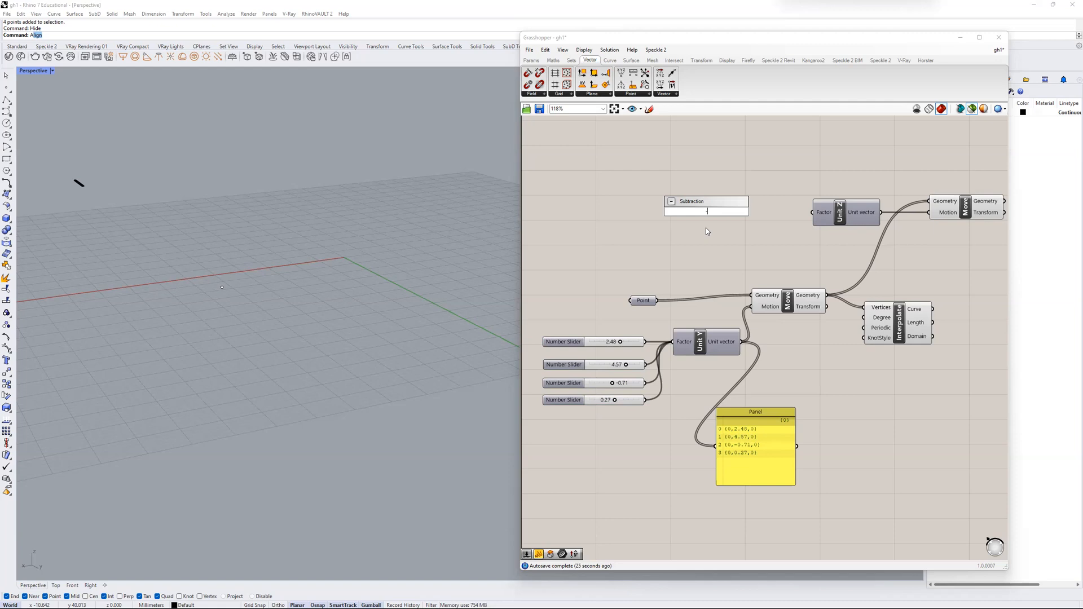
key("BackSpace")
type("0")
type("<0.00<10")
key("Return")
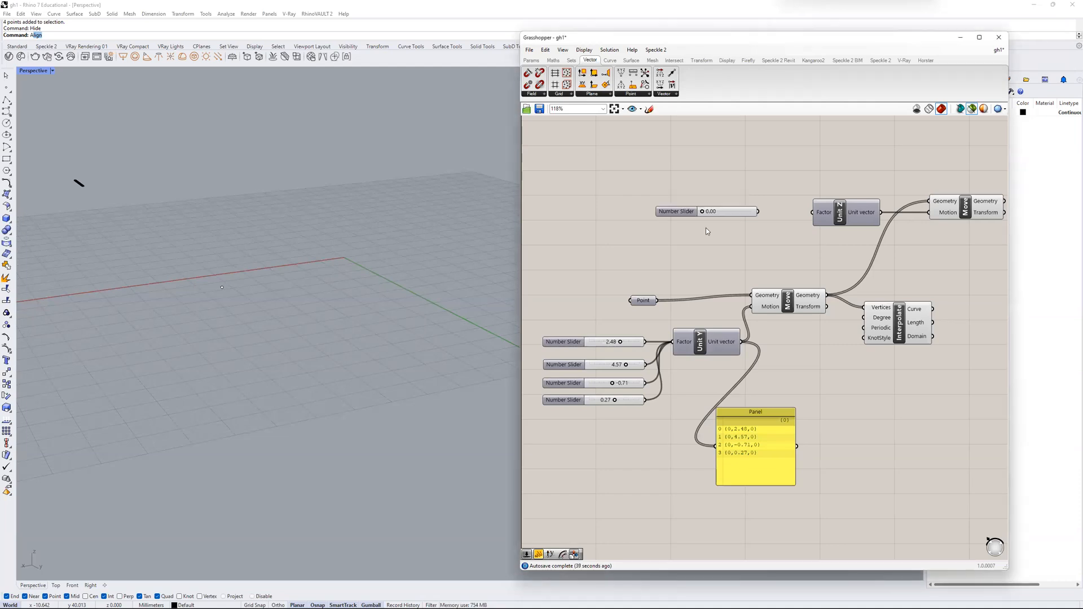
- Duplicate the new 0.00 slider three times to get a stack of four sliders
scroll(770, 209, "up", 3)
left_click(621, 210)
key("ctrl+c")
key("ctrl+v")
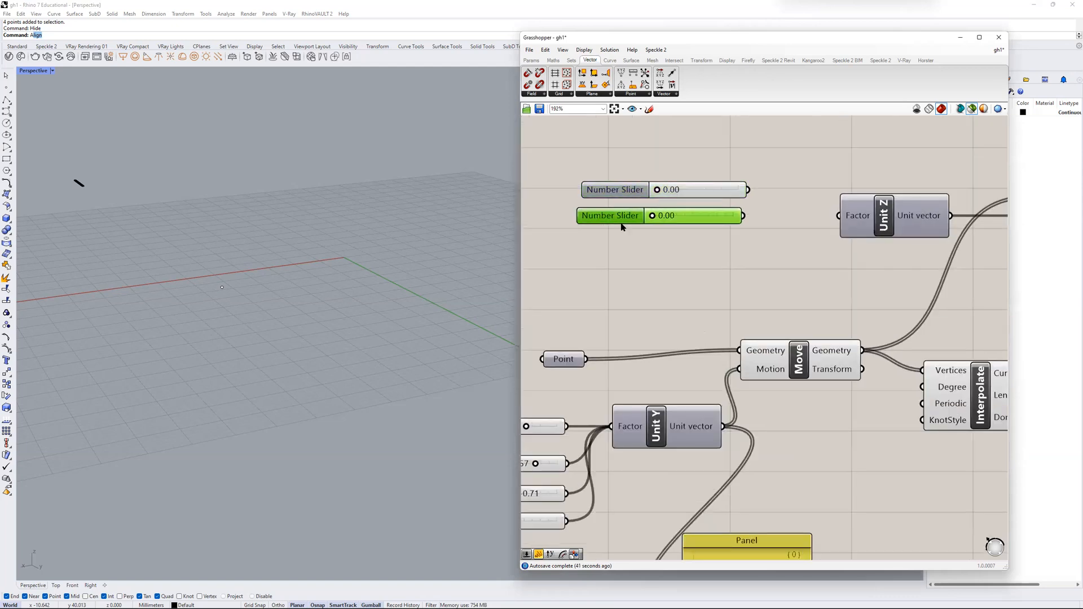
key("ctrl+v")
key("ctrl+v")
scroll(712, 210, "down", 2)
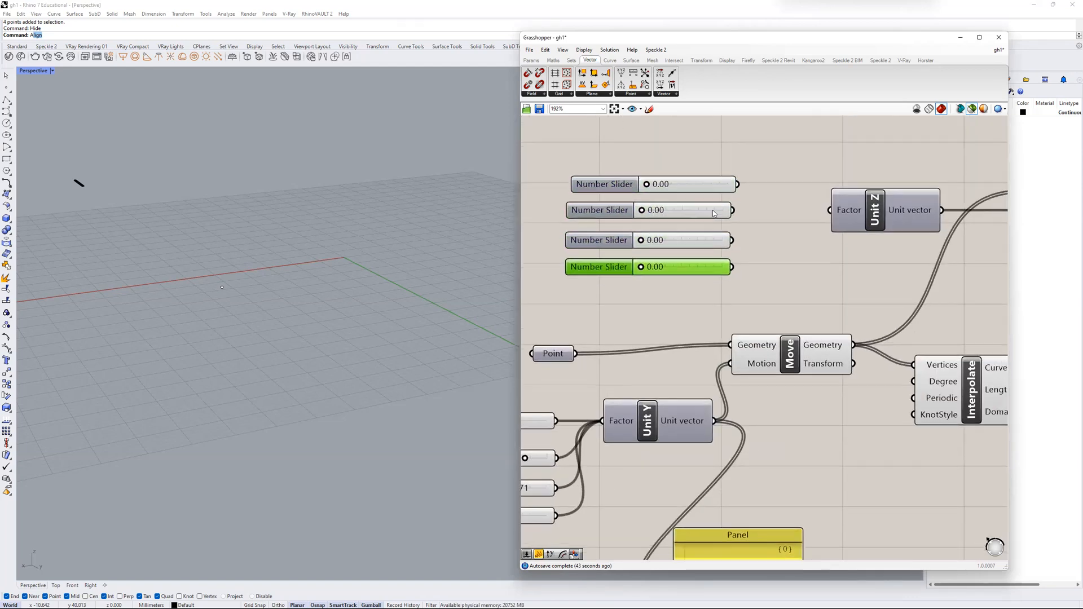
- Connect all four new sliders to the Unit Z component's Factor input
left_click_drag(706, 210, 777, 210, "shift")
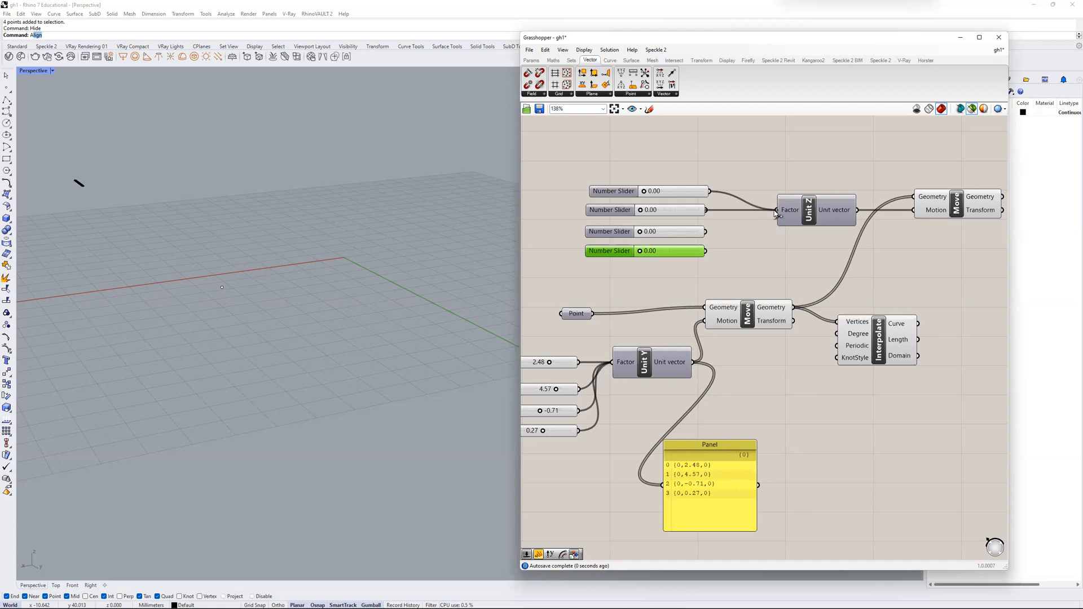
left_click_drag(705, 231, 776, 211, "shift")
left_click_drag(706, 251, 777, 210, "shift")
scroll(607, 185, "down", 2)
- Highlight the second Move and set the four Unit Z sliders to 0.55, 3.87, 7.25 and 8.11
left_click(956, 204)
scroll(643, 230, "up", 3)
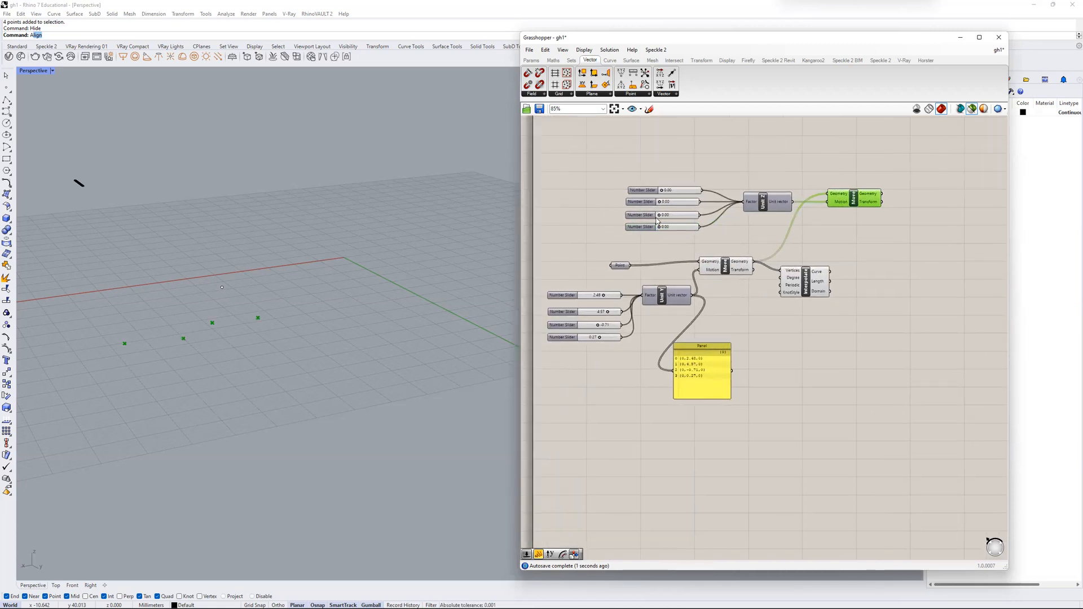
left_click_drag(658, 178, 712, 249)
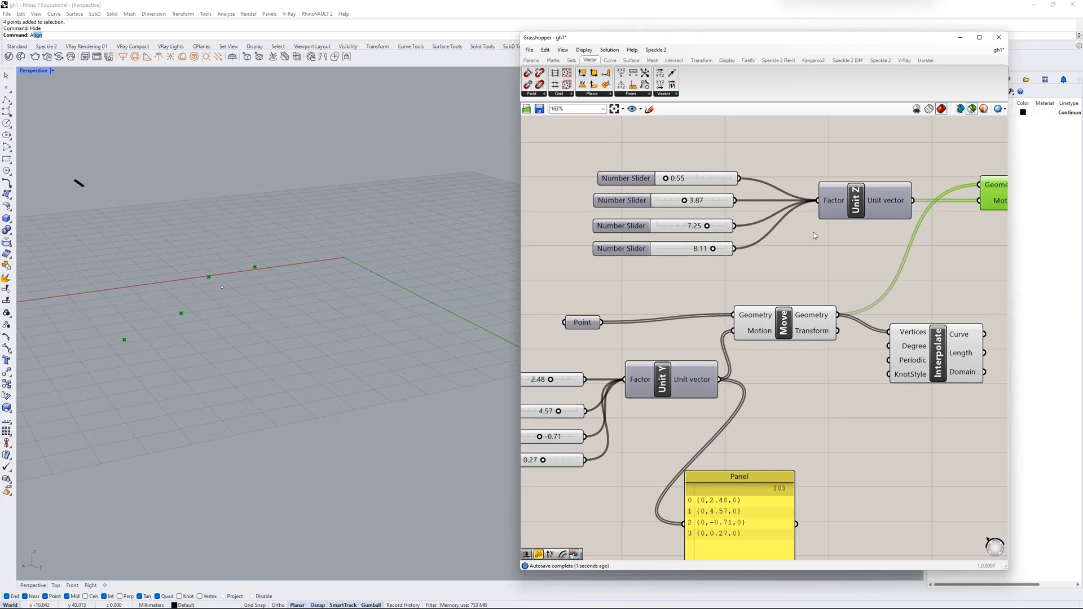
scroll(810, 232, "down", 2)
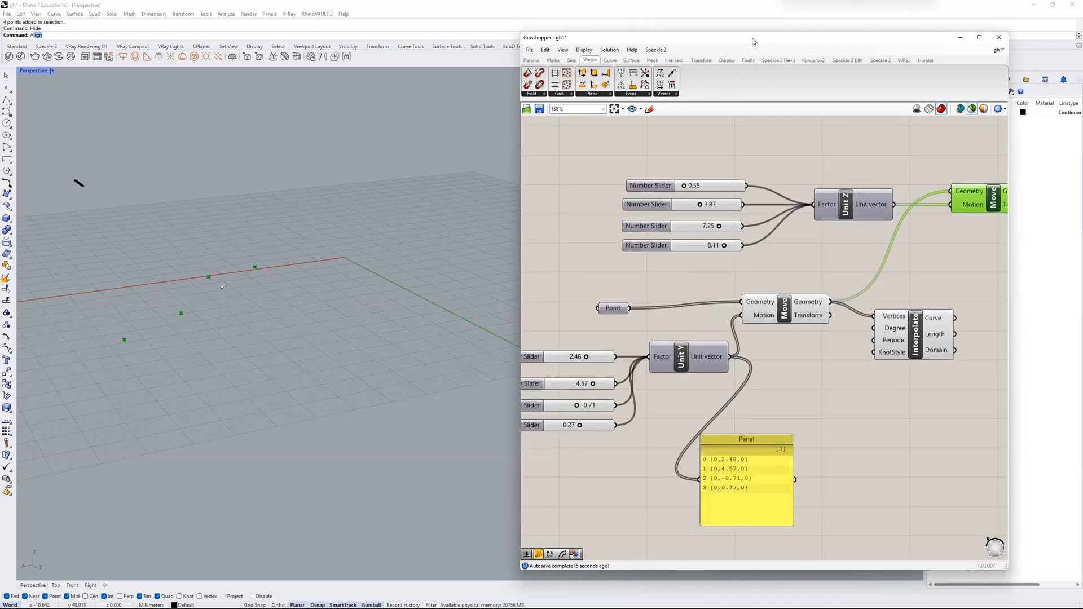
left_click_drag(754, 42, 761, 45)
left_click_drag(758, 160, 623, 266)
- Switch to Rhino and change the document's model units to Meters without scaling the model
left_click(395, 199)
type("Aunits")
key("Return")
type("Units")
key("Return")
left_click_drag(432, 169, 350, 141)
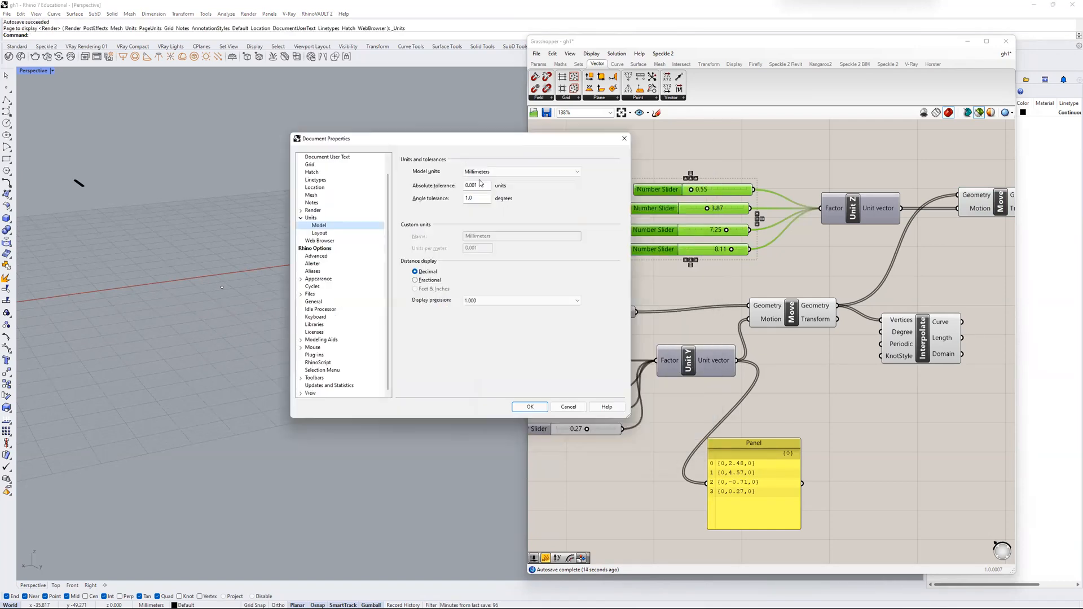
left_click(477, 172)
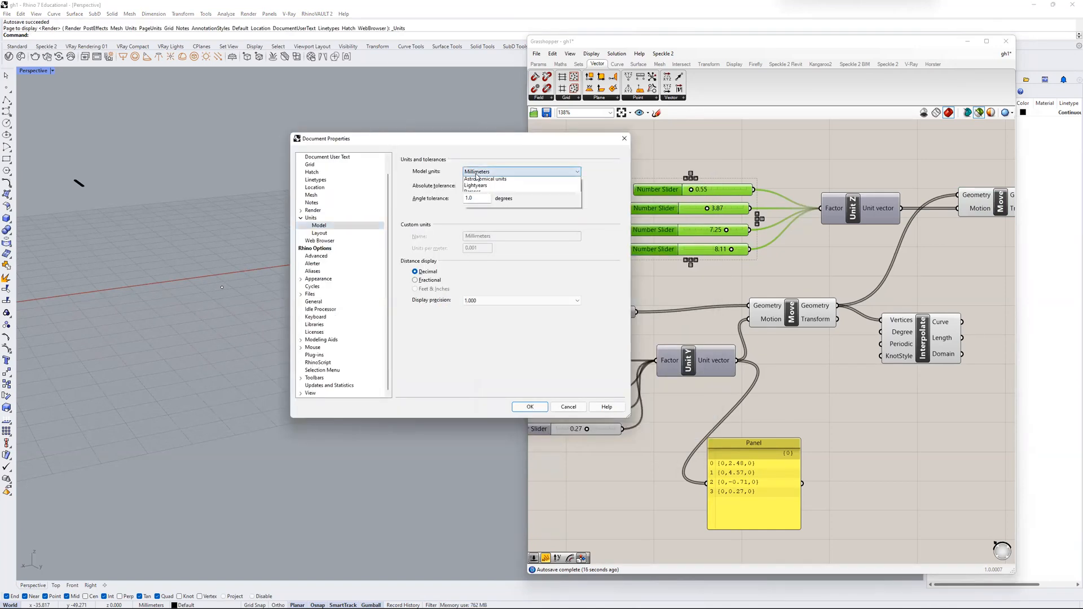
left_click(476, 201)
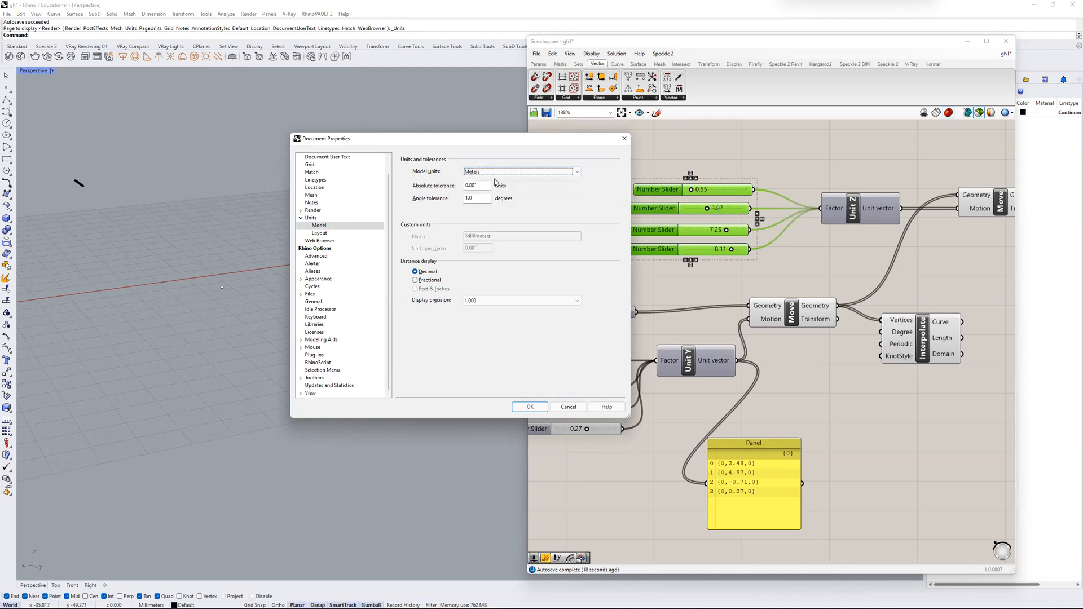
left_click(534, 406)
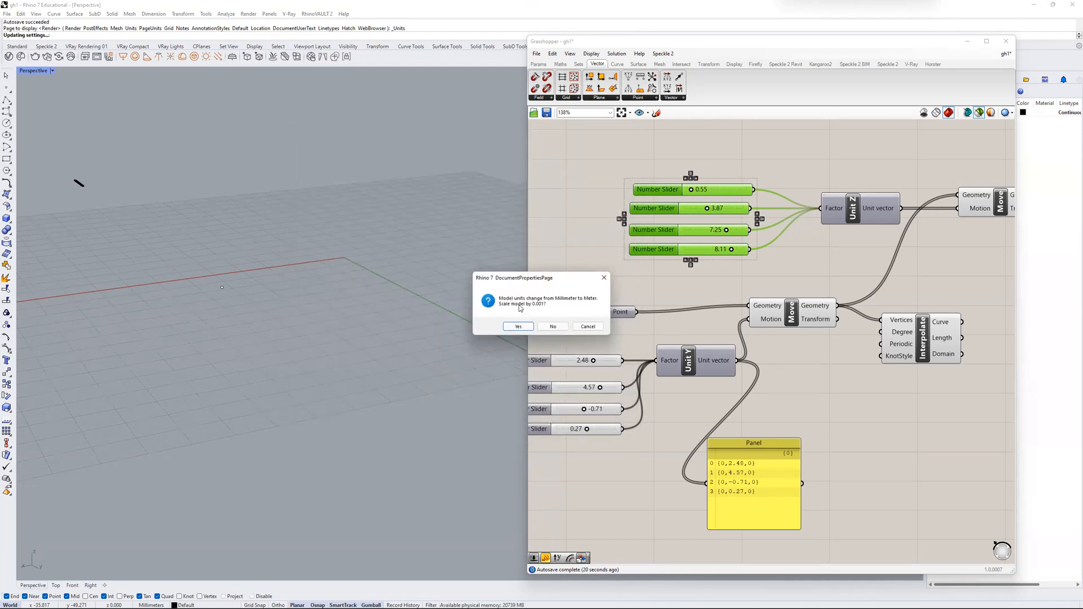
left_click(551, 327)
- Show the hidden points in the Perspective viewport
right_click_drag(298, 283, 425, 267)
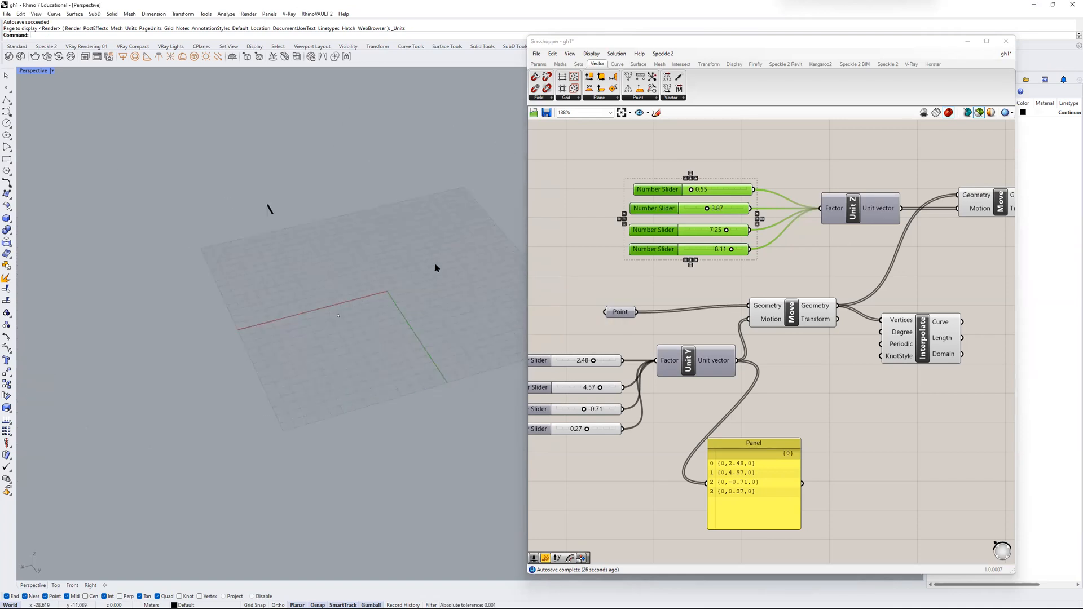
key("Return")
scroll(331, 356, "up", 4)
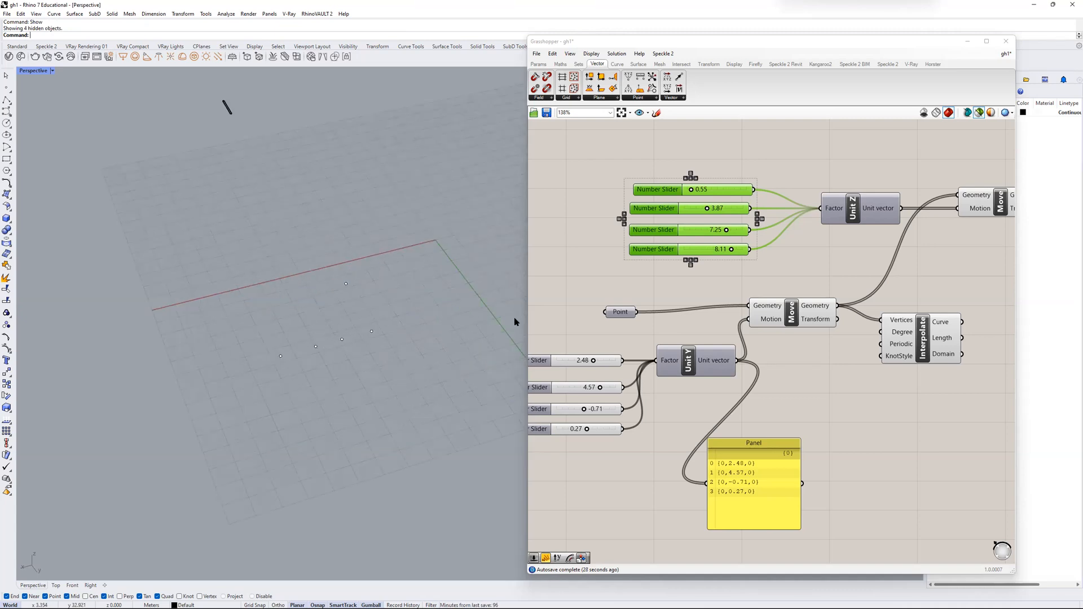
- Highlight the second Move component and measure the distance between two points in the Perspective viewport
scroll(731, 222, "down", 3)
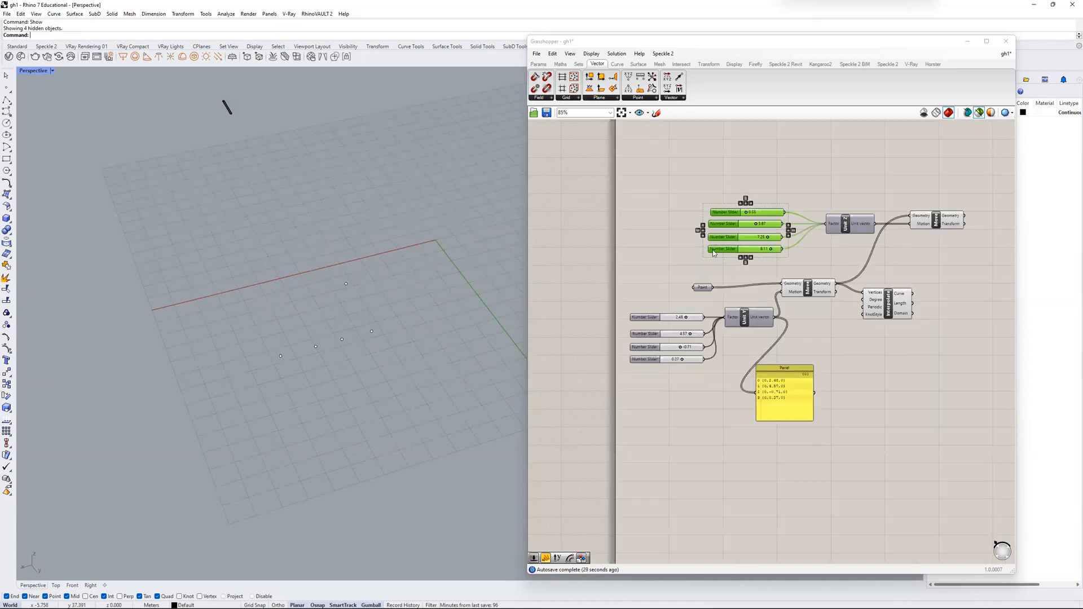
left_click(814, 221)
right_click_drag(387, 314, 343, 346)
left_click_drag(343, 346, 250, 397)
type("Distance")
key("Return")
key("Escape")
type("Distance")
key("Return")
right_click_drag(261, 385, 259, 392)
left_click(257, 393)
left_click(380, 347)
right_click_drag(379, 345, 564, 274)
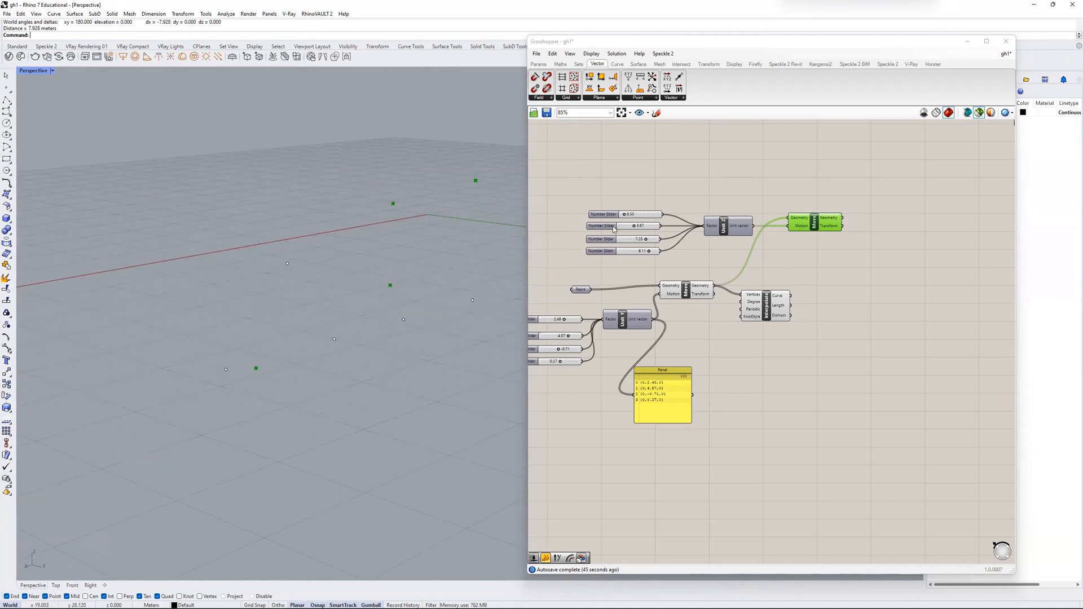
- Set the lowest of the four Unit Z sliders to 8.23
scroll(654, 260, "up", 3)
left_click_drag(657, 267, 658, 268)
mouse_move(414, 279)
right_mouse_down()
mouse_move(361, 291)
mouse_move(333, 282)
mouse_move(348, 248)
mouse_move(372, 274)
mouse_move(396, 278)
right_mouse_up()
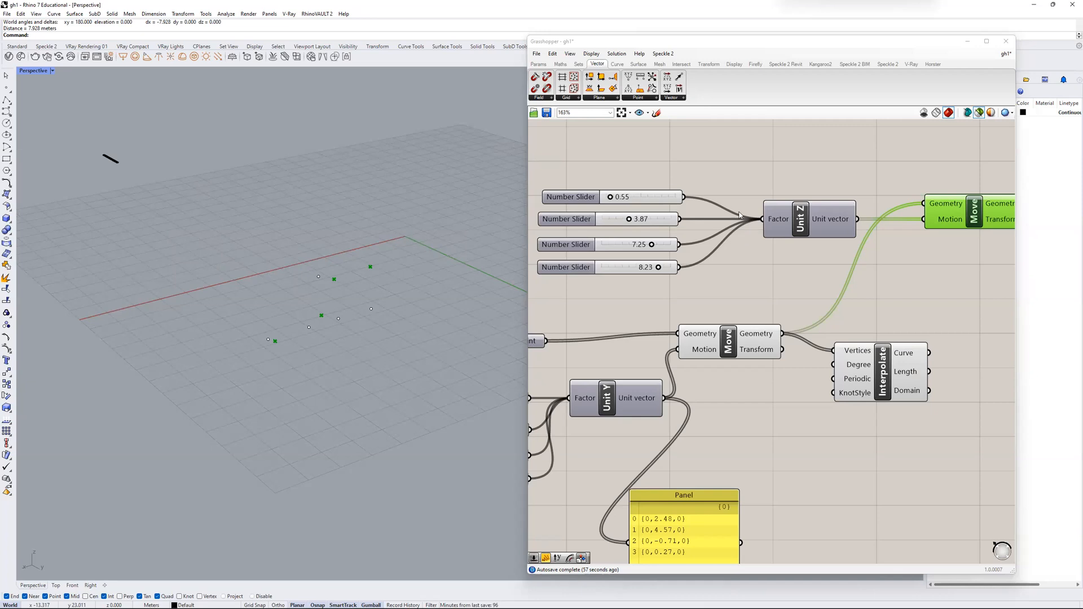
- Deselect the second Move component and hide the original points in the Perspective viewport
scroll(746, 213, "down", 3)
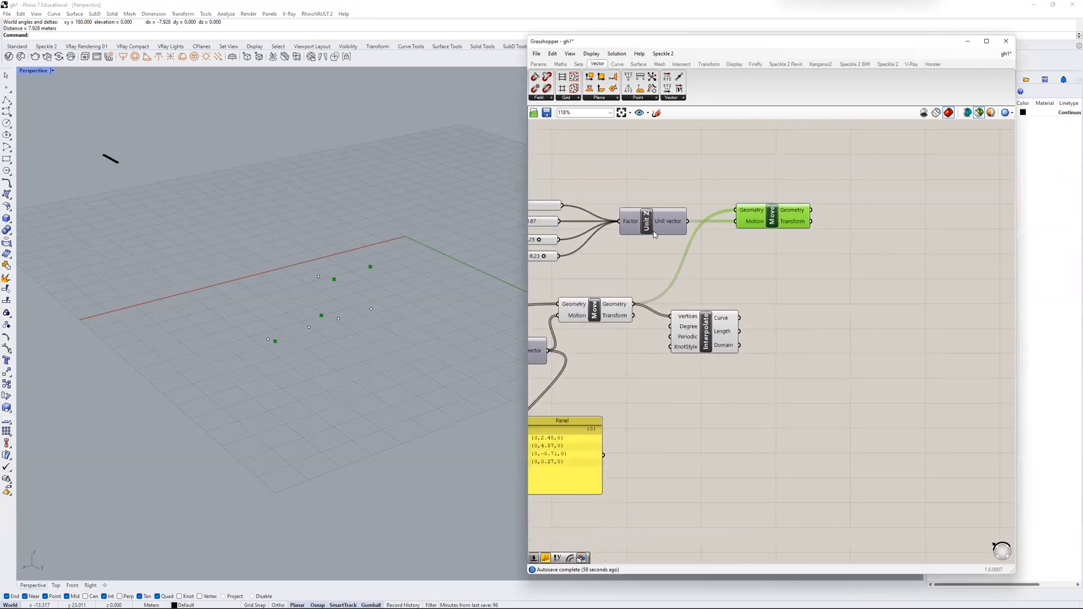
right_click_drag(829, 165, 767, 164)
left_click(832, 181)
left_click_drag(388, 268, 198, 386)
type("Hi")
key("Return")
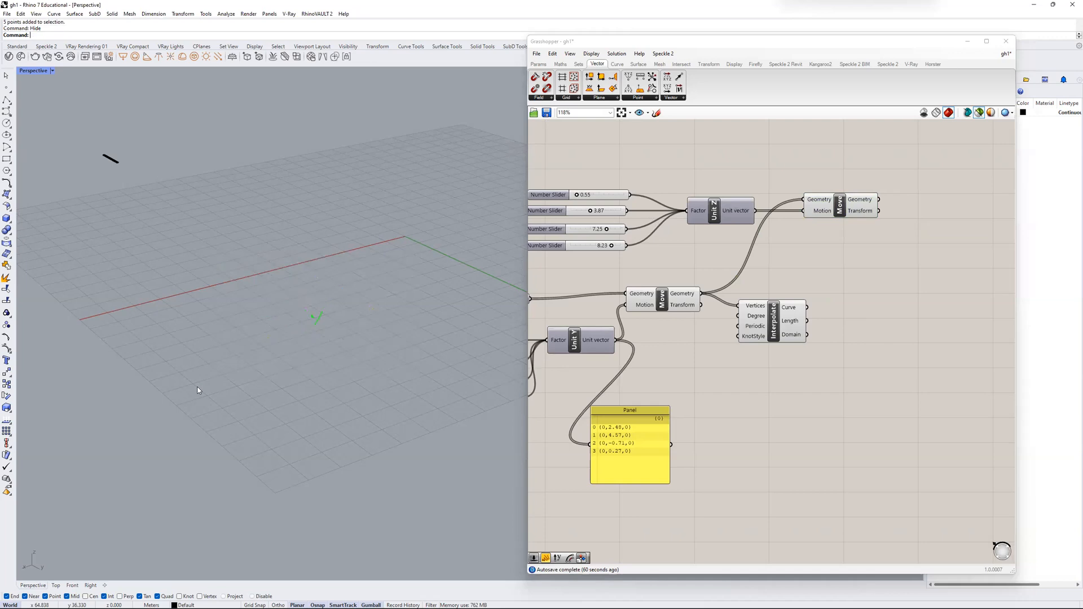
- Duplicate the Interpolate component and connect the second Move's Geometry output to the copy's Vertices input
left_click(847, 208)
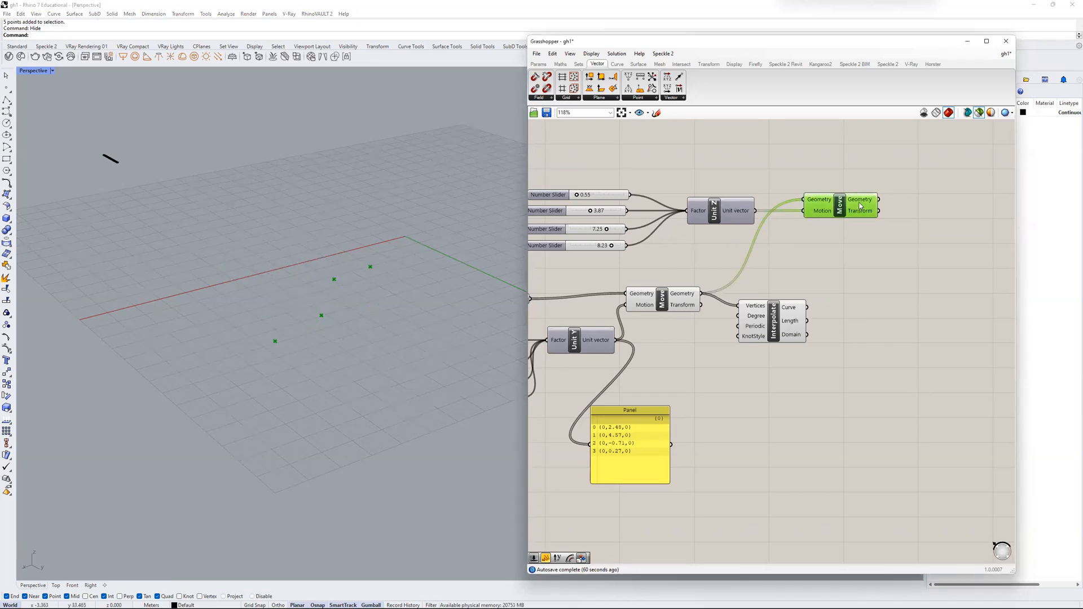
left_click_drag(772, 330, 772, 339)
left_click_drag(770, 330, 935, 247, "alt")
scroll(950, 242, "up", 3)
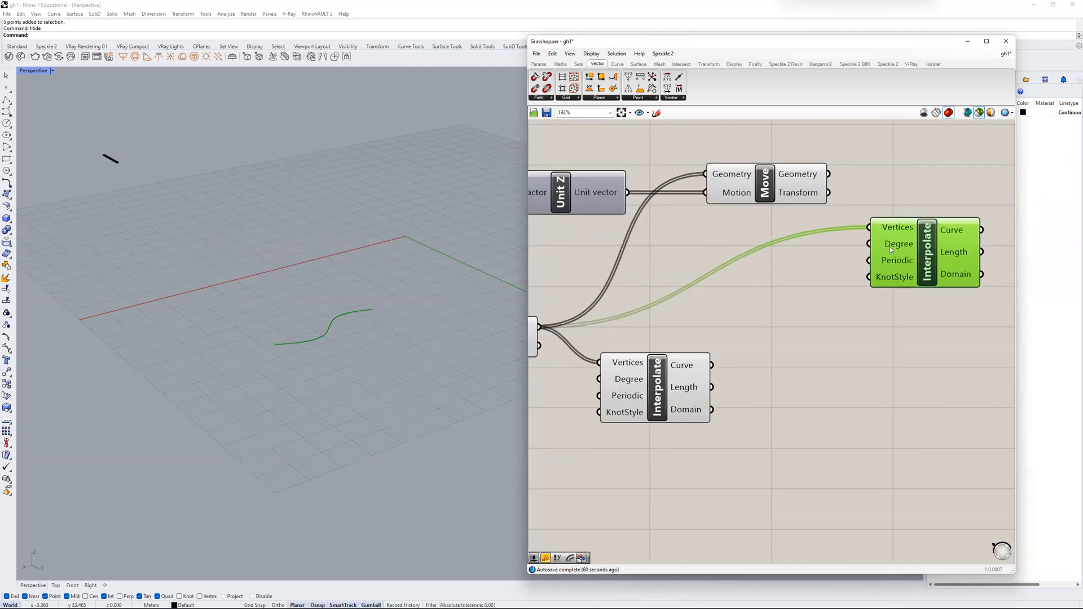
left_click_drag(828, 174, 869, 227)
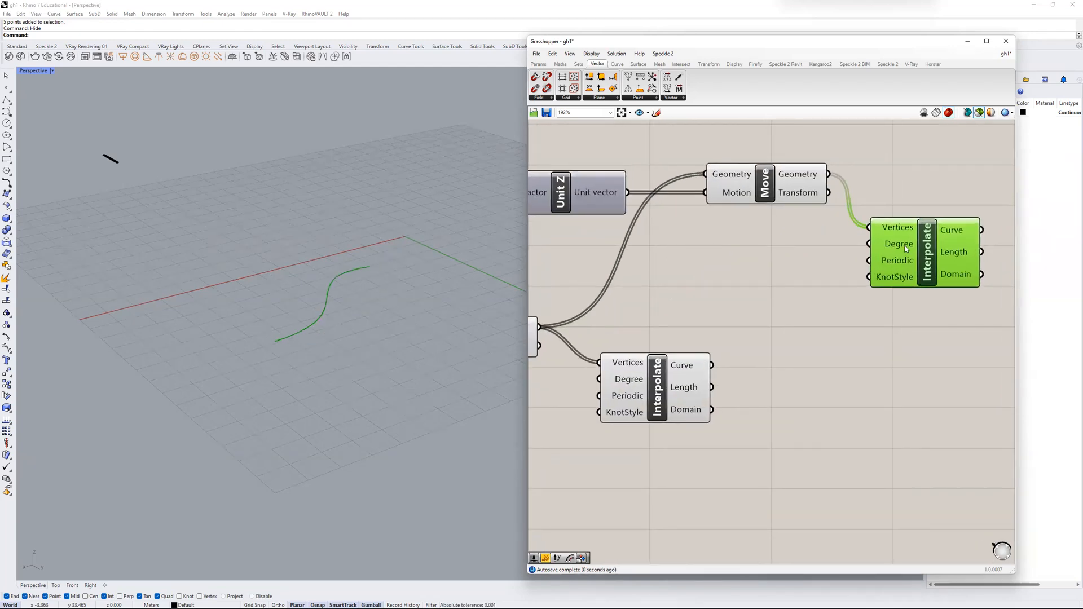
- Move the original Interpolate component closer beneath its copy and select both to preview their curves together
scroll(801, 249, "down", 2)
left_click_drag(705, 345, 813, 350)
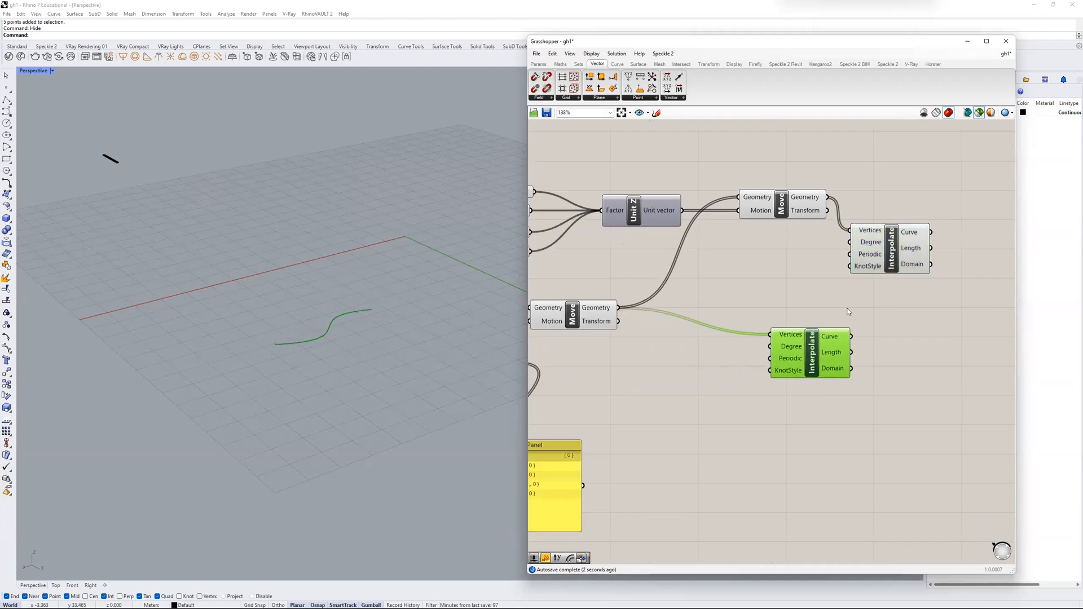
right_click_drag(848, 309, 768, 299)
left_click(801, 248, "shift")
right_click_drag(470, 288, 414, 241)
- Add a Loft component beside the two Interpolate components
scroll(737, 269, "down", 1)
right_click_drag(715, 268, 620, 268)
double_click(790, 280)
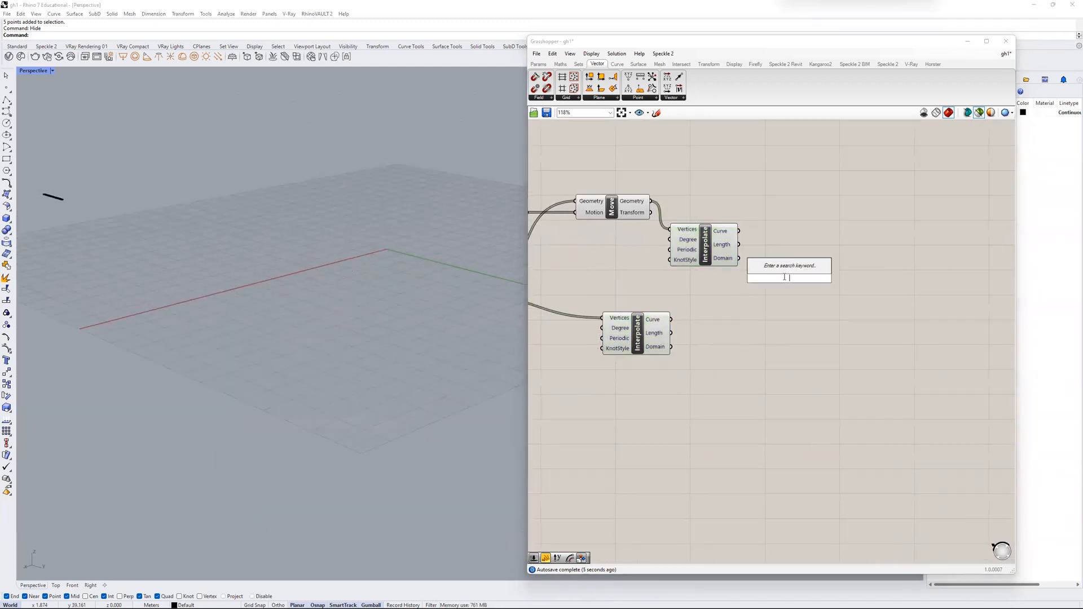
type("loft")
left_click(774, 275)
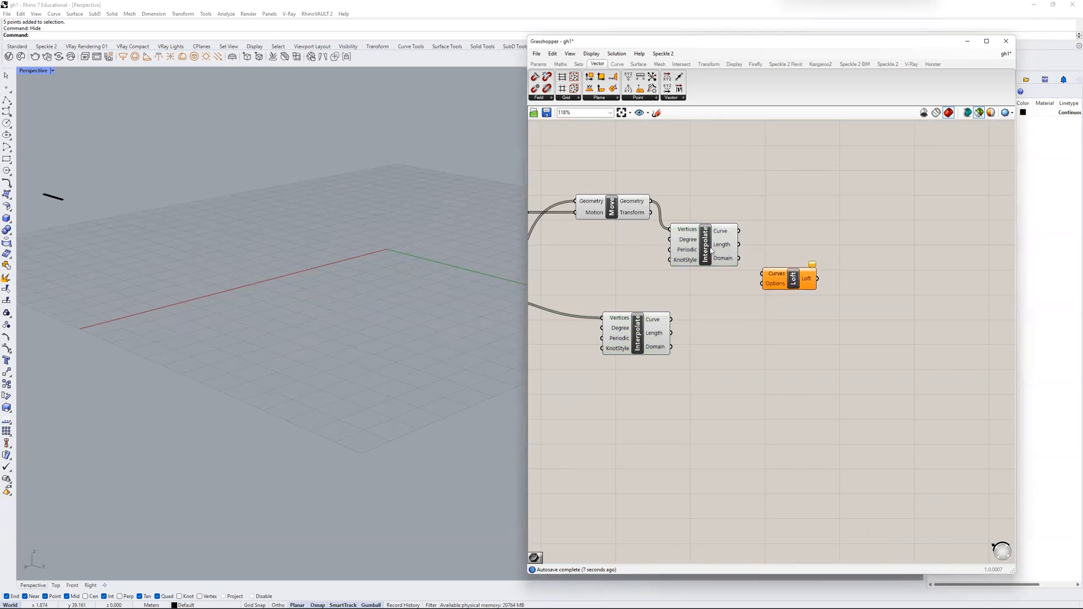
- Connect the Curve outputs of both Interpolate components to Loft's Curves input and highlight the resulting surface
left_click(649, 338)
left_click_drag(671, 320, 761, 273)
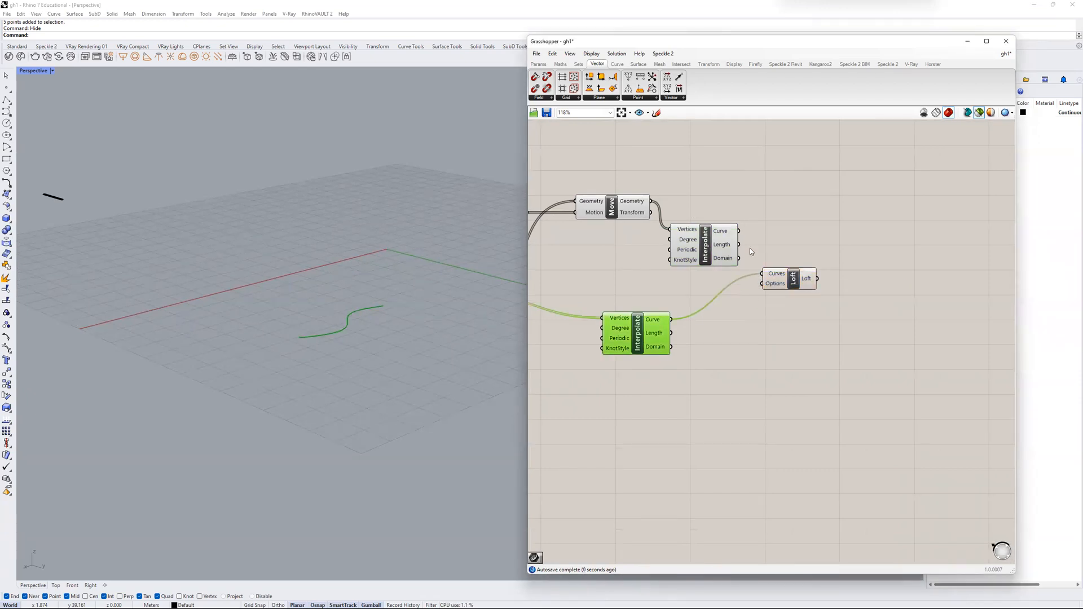
left_click_drag(739, 231, 764, 276, "shift")
left_click(779, 276)
right_click_drag(381, 283, 395, 339)
scroll(362, 308, "up", 3)
mouse_move(1030, 597)
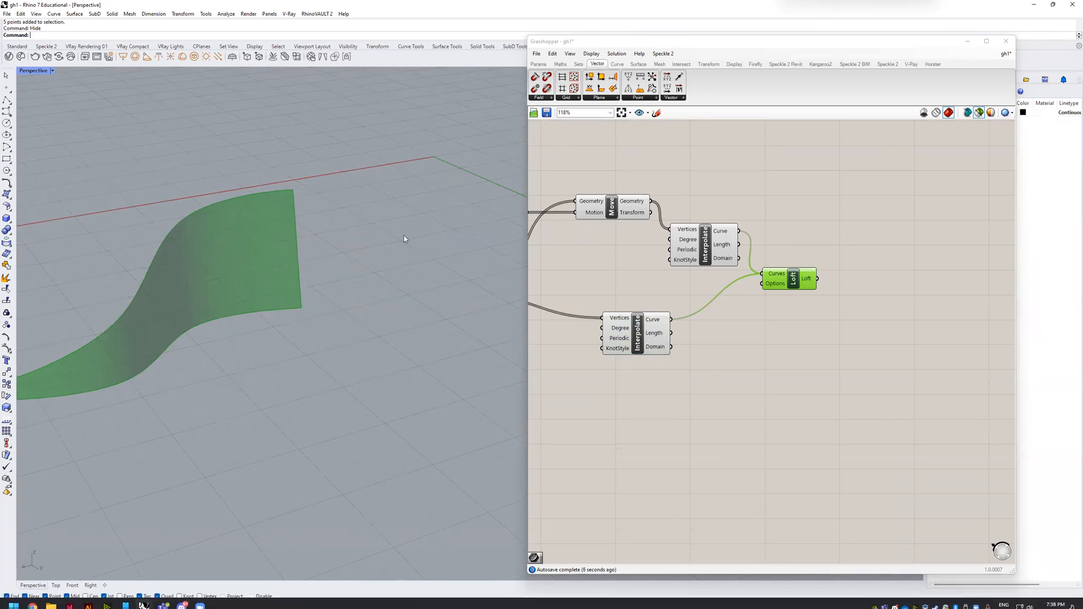
- Shift the upper Interpolate component slightly away from Loft and reselect Loft to view its surface
scroll(404, 238, "down", 2)
mouse_move(719, 249)
left_mouse_down()
mouse_move(696, 255)
mouse_move(706, 250)
left_mouse_up()
left_click(771, 279)
left_click(808, 280)
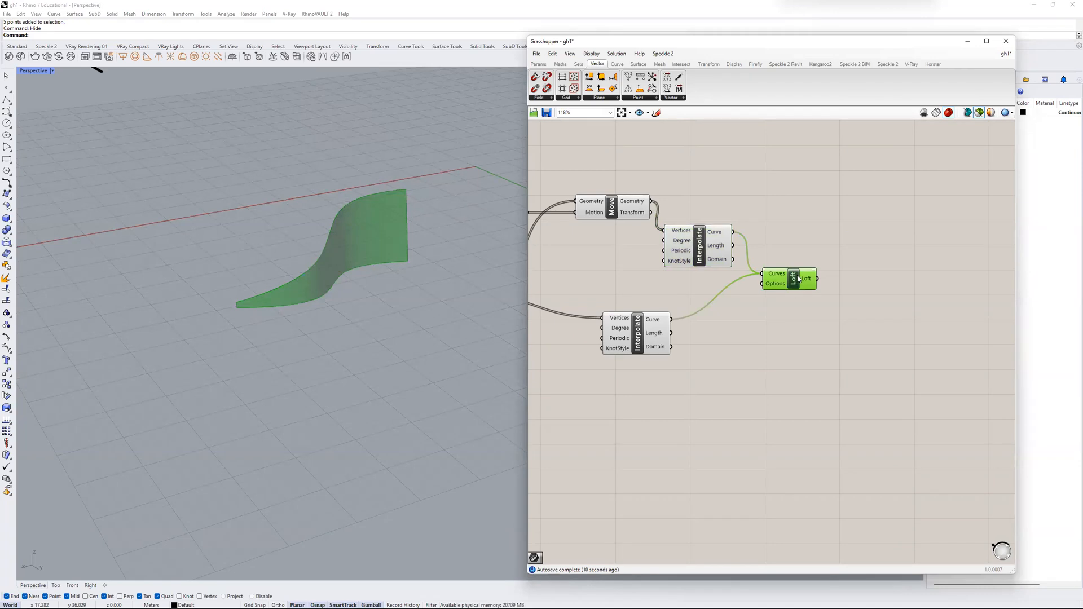
scroll(817, 269, "down", 3)
scroll(230, 329, "up", 3)
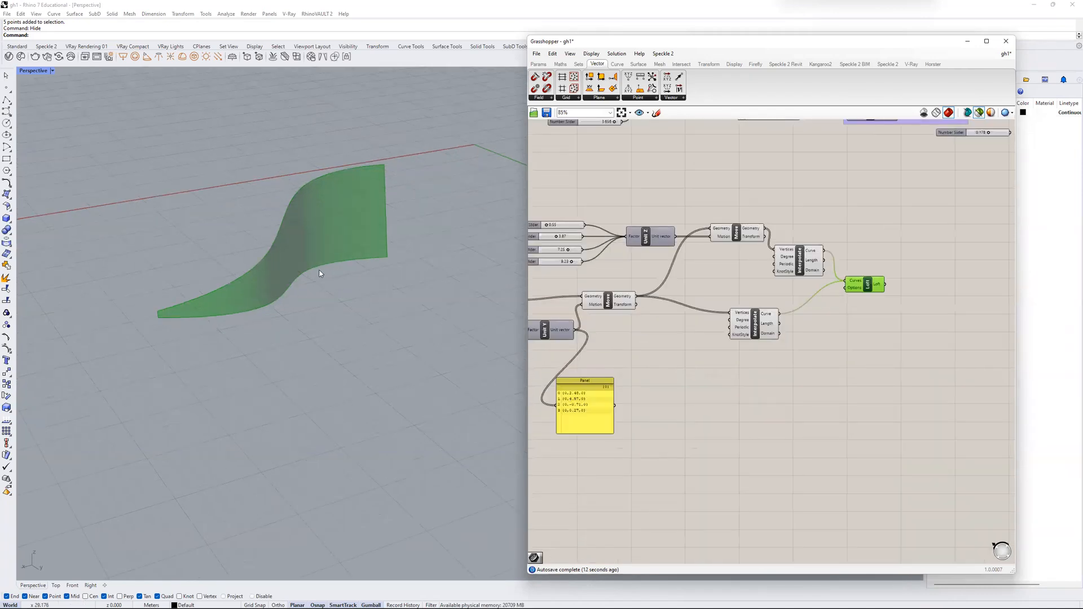
- Add a Divide Domain² component and an Isotrim component after Loft on the canvas
right_click_drag(935, 276, 757, 264)
scroll(754, 262, "up", 2)
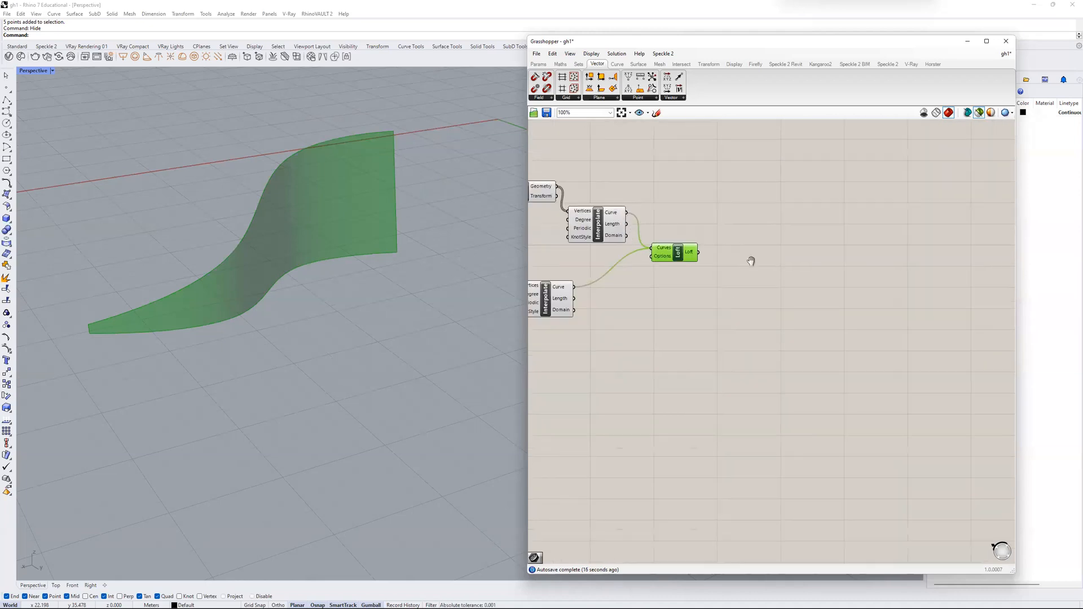
double_click(754, 269)
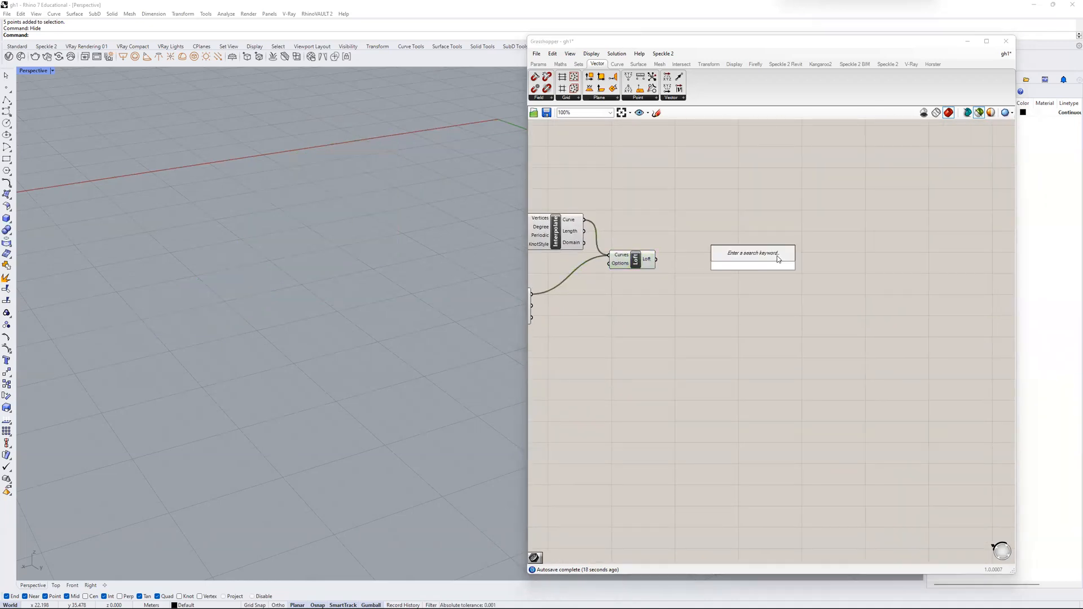
type("divide domain")
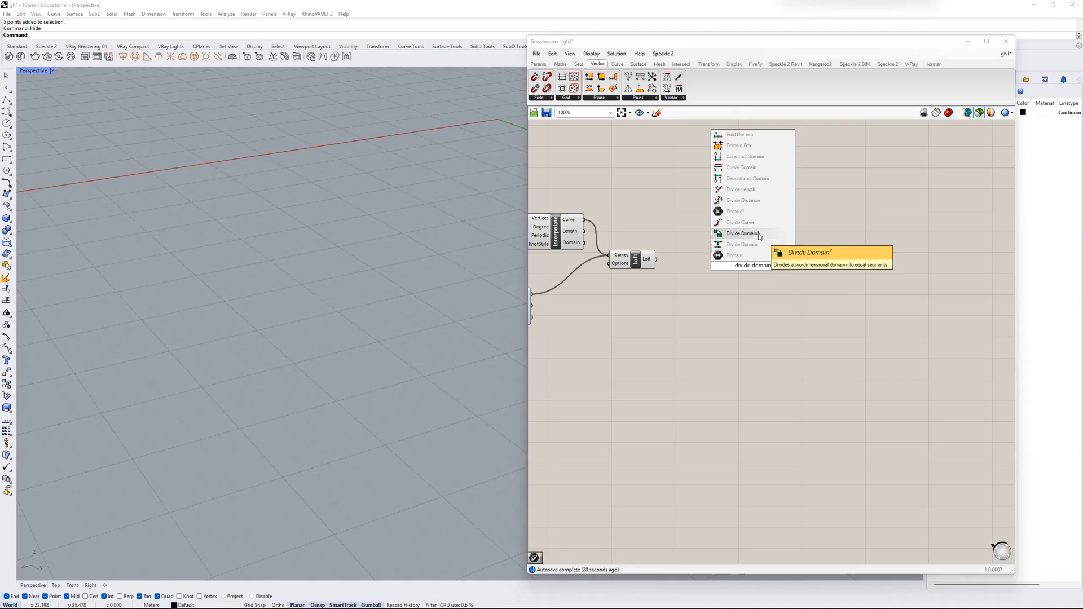
left_click(758, 233)
double_click(815, 268)
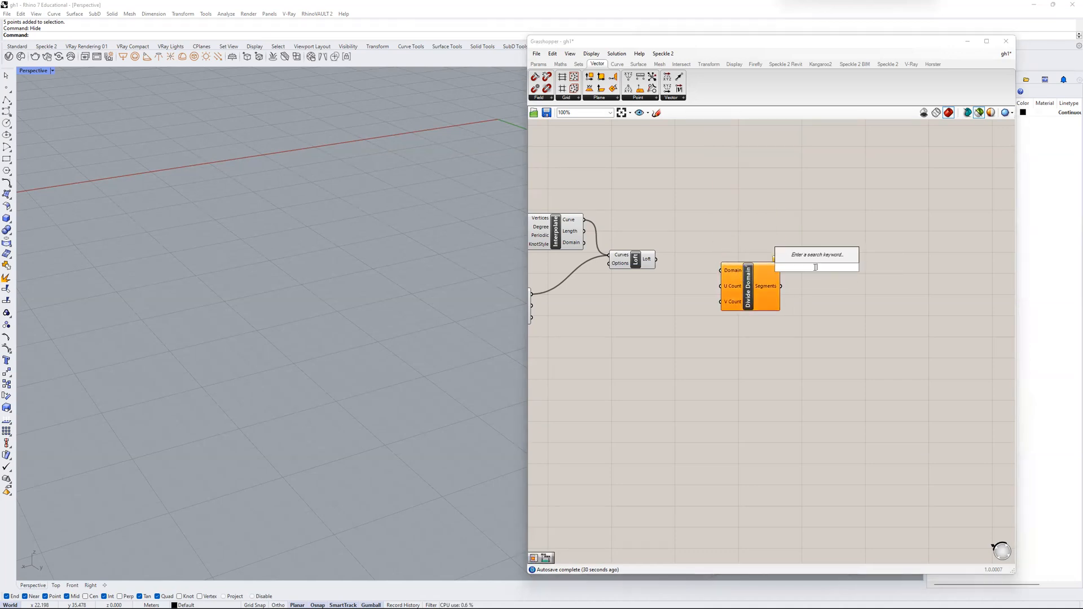
type("isotimr")
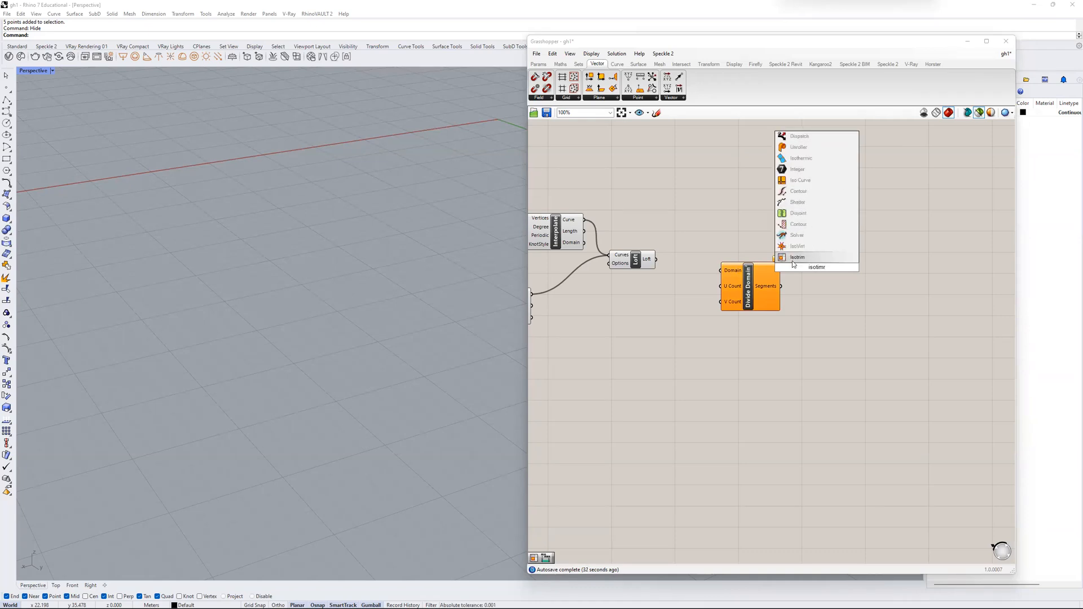
left_click(792, 259)
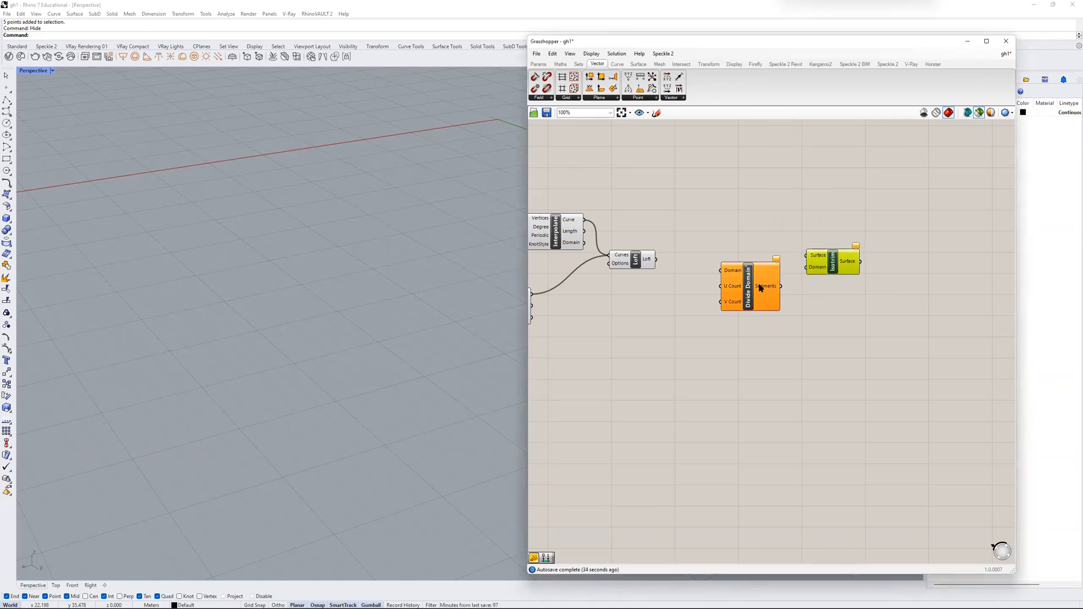
scroll(760, 288, "down", 2)
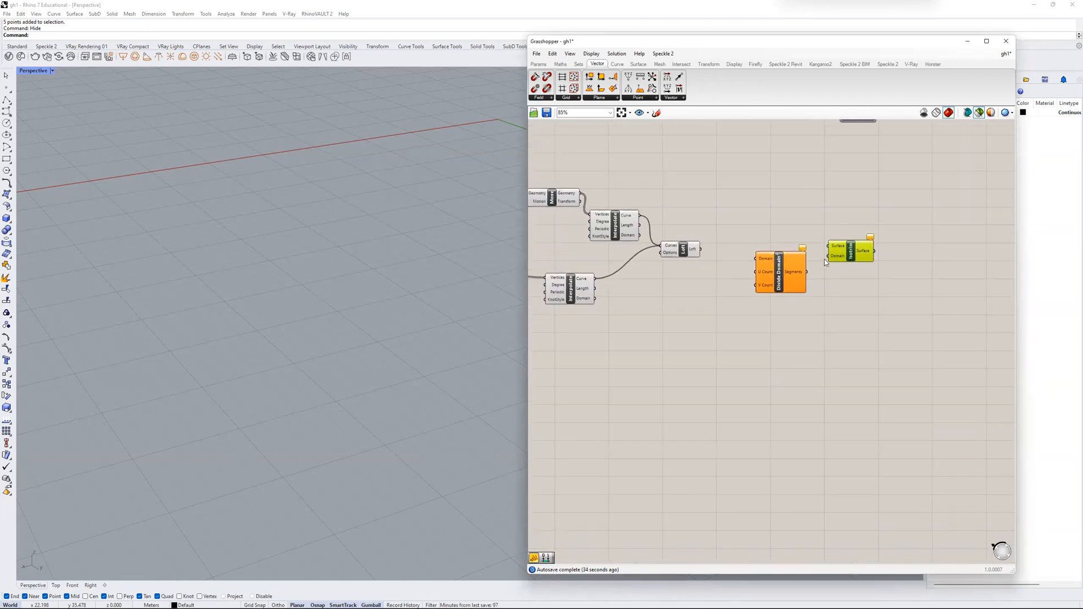
- Add a whole-number slider with value 1 below Loft and duplicate it for a second count
double_click(735, 305)
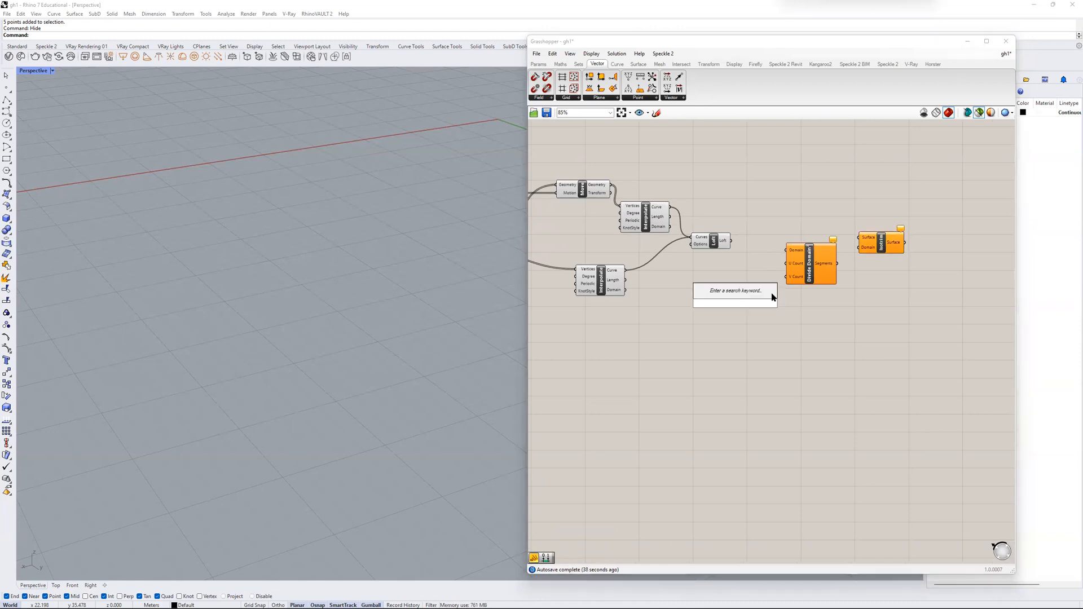
type("0<1<10")
key("Return")
left_click_drag(715, 303, 711, 279)
key("ctrl+c")
key("ctrl+v")
scroll(759, 282, "up", 4)
scroll(797, 244, "up", 2)
scroll(816, 237, "down", 4)
- Connect the Loft output to the Domain input of Divide Domain²
left_click(804, 249)
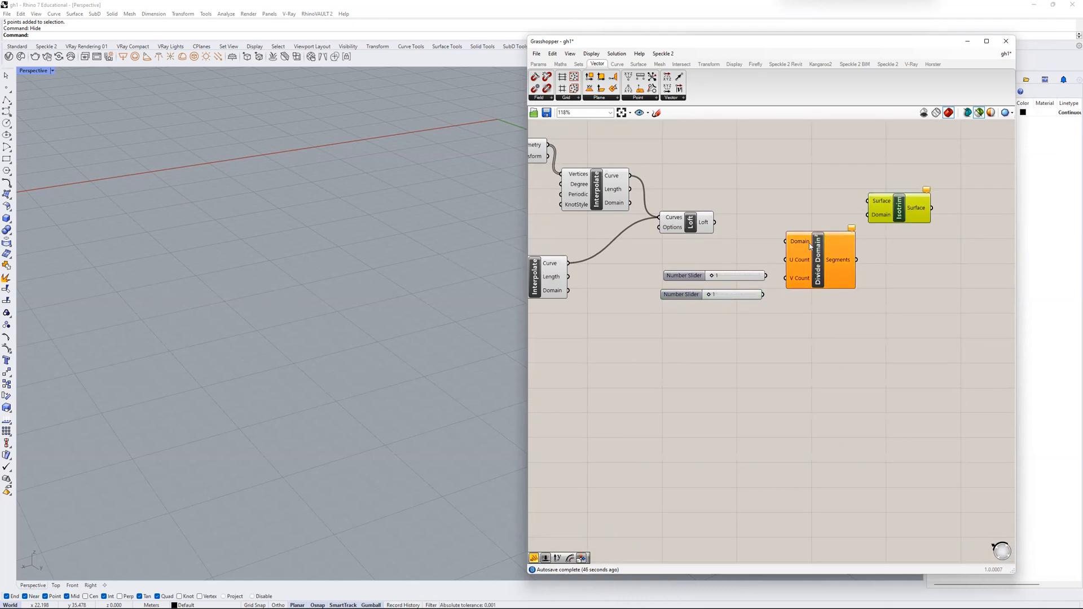
scroll(810, 246, "up", 3)
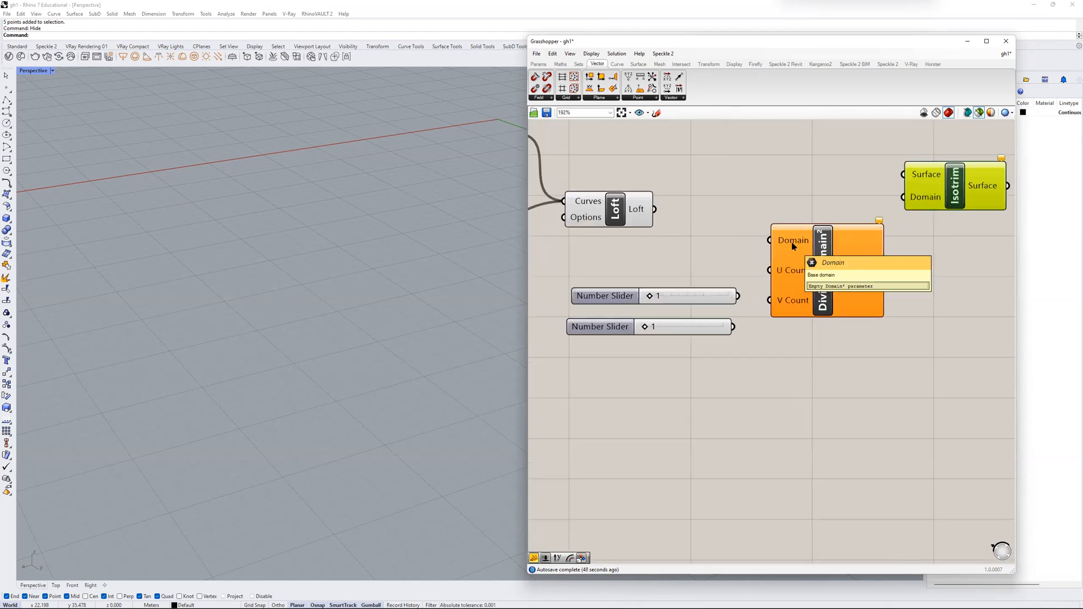
right_click_drag(668, 221, 687, 241)
left_click(687, 241)
left_click_drag(709, 239, 838, 266)
right_click_drag(834, 271, 801, 257)
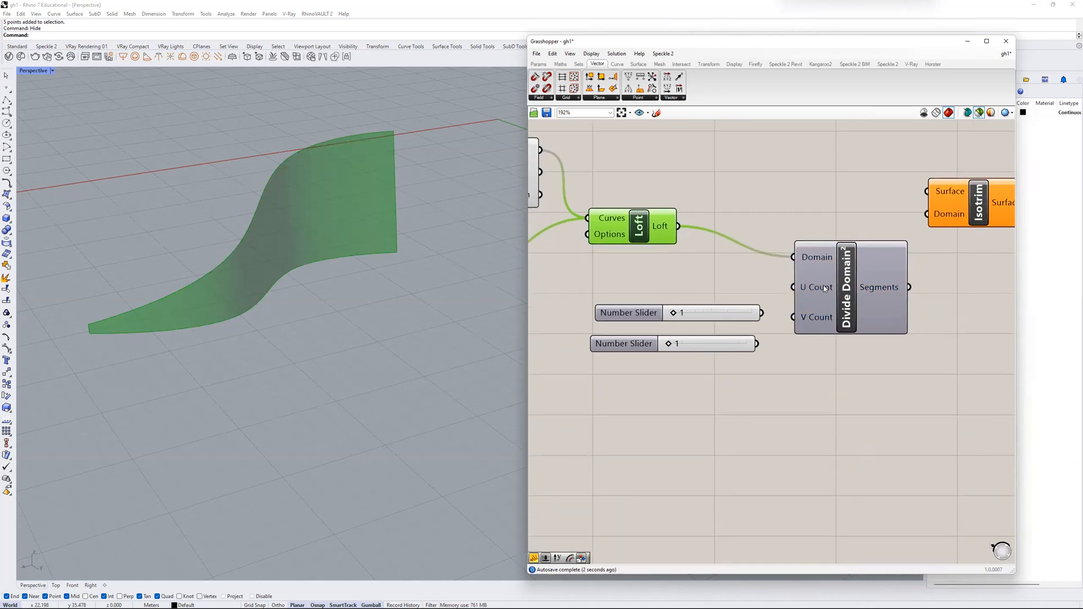
- Connect the two new sliders to U Count and V Count and set them to 9 and 17 respectively
left_click_drag(750, 313, 793, 287)
left_click_drag(756, 344, 792, 318)
scroll(793, 319, "down", 2)
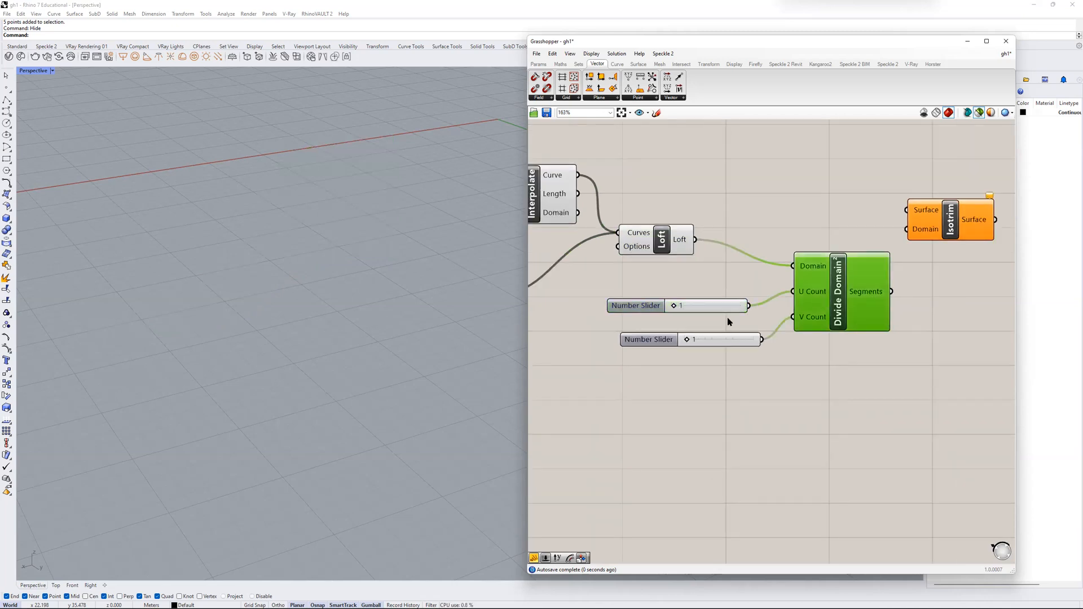
left_click_drag(680, 308, 729, 339)
right_click_drag(870, 229, 768, 256)
scroll(818, 209, "down", 3)
left_click(804, 279)
scroll(803, 281, "up", 2)
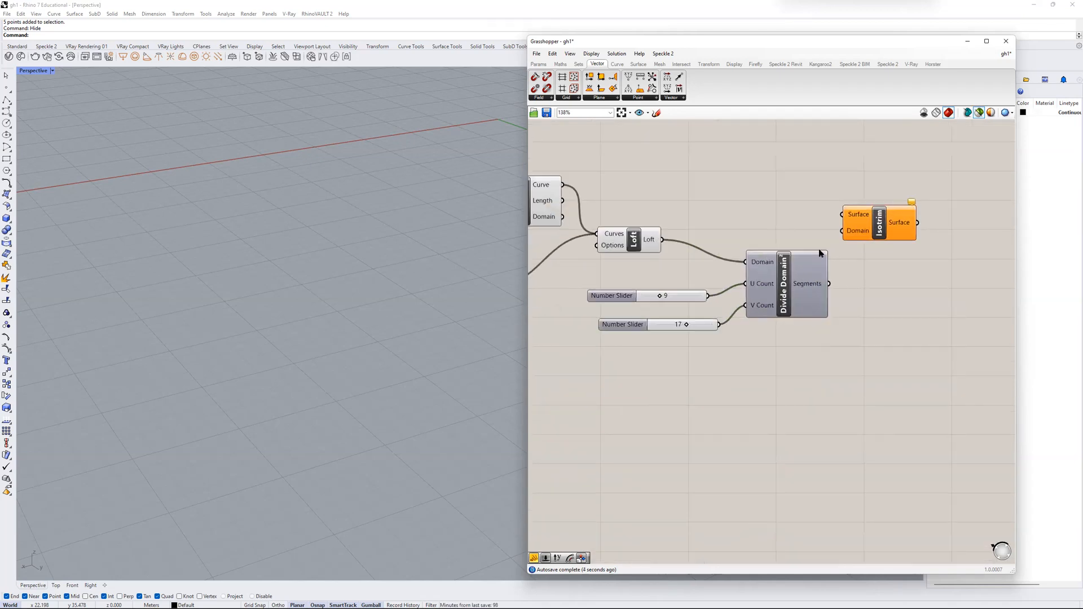
- Reposition Divide Domain² and Isotrim farther from Loft to space out the components
left_click_drag(807, 286, 821, 305)
left_click_drag(879, 223, 917, 244)
left_click(791, 297)
left_click_drag(791, 298, 789, 293)
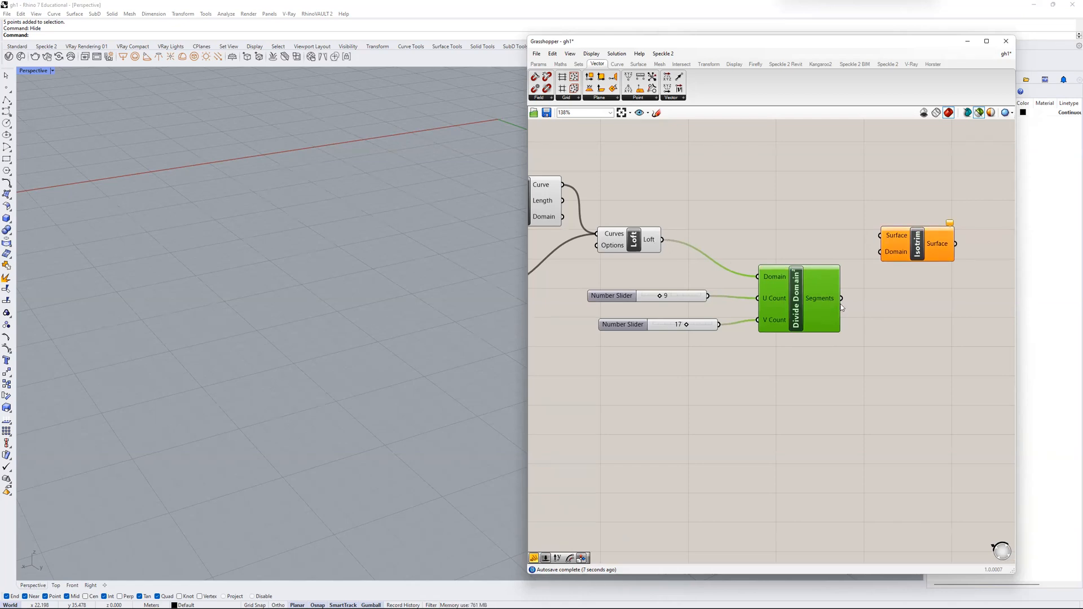
left_click(883, 334)
double_click(883, 330)
type("//")
key("Return")
left_click_drag(883, 331, 914, 332)
left_click_drag(841, 299, 901, 540)
left_click(903, 474)
key("Delete")
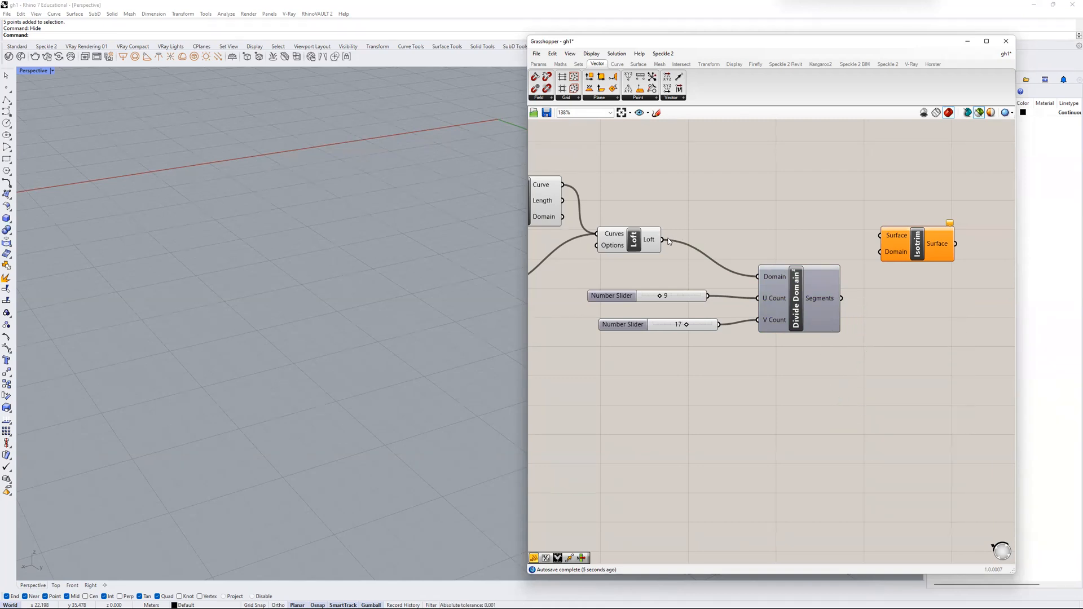
- Connect Loft to Isotrim's Surface input and the Divide Domain² Segments to its Domain input, and inspect the subdivided surface
left_click(649, 244)
left_click_drag(664, 240, 885, 236)
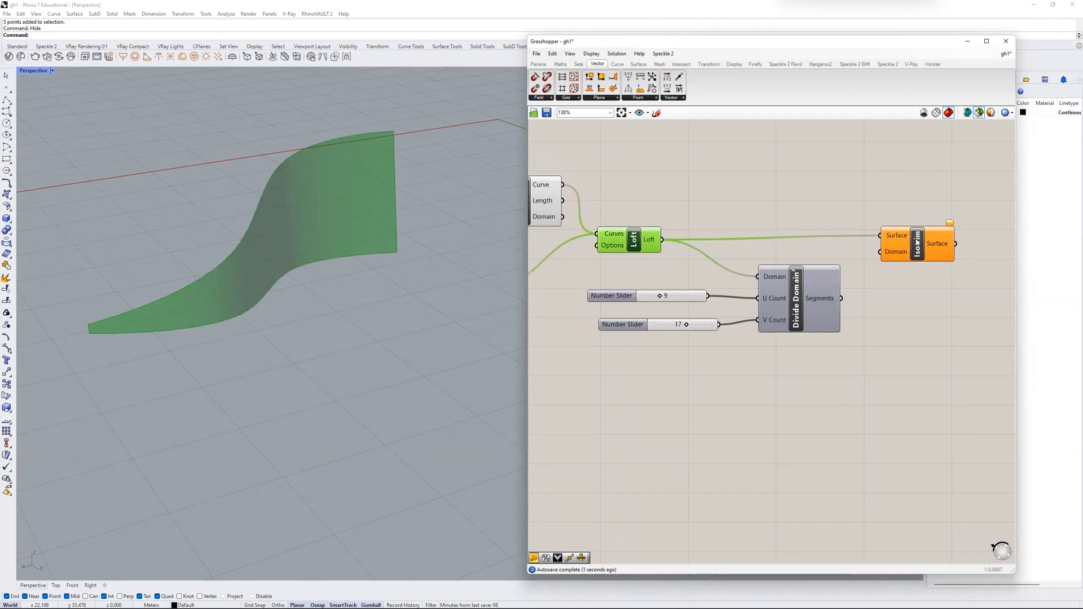
mouse_move(817, 302)
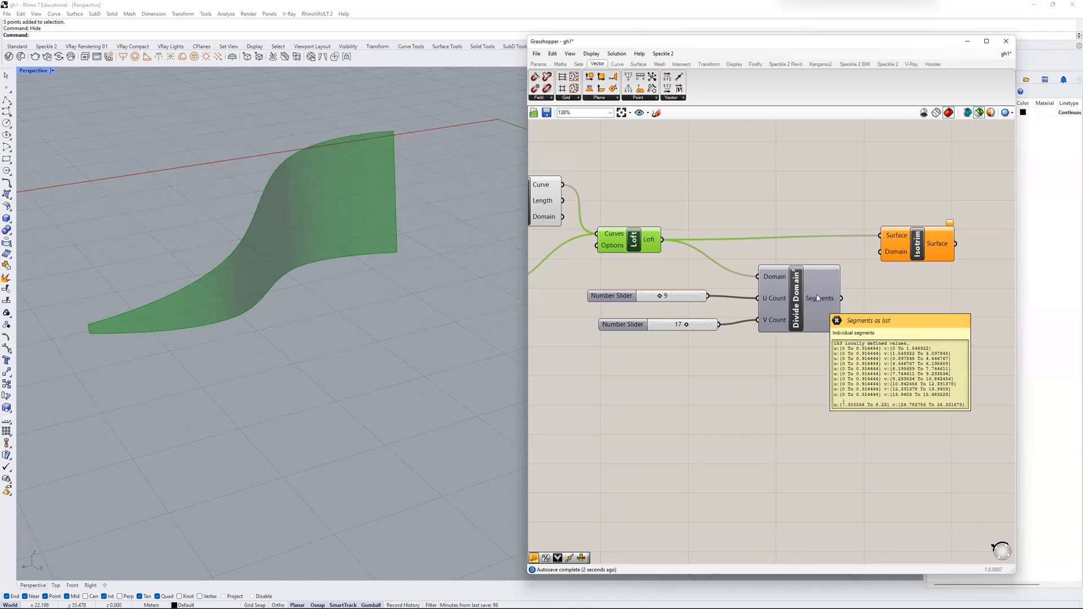
left_click_drag(841, 297, 880, 252)
left_click(899, 250)
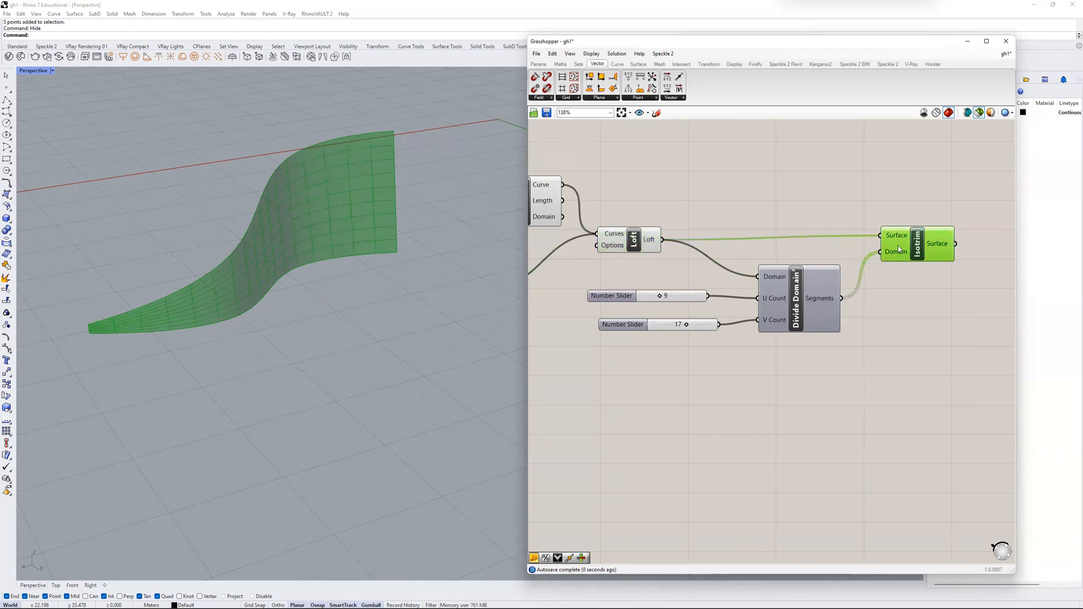
scroll(338, 242, "up", 5)
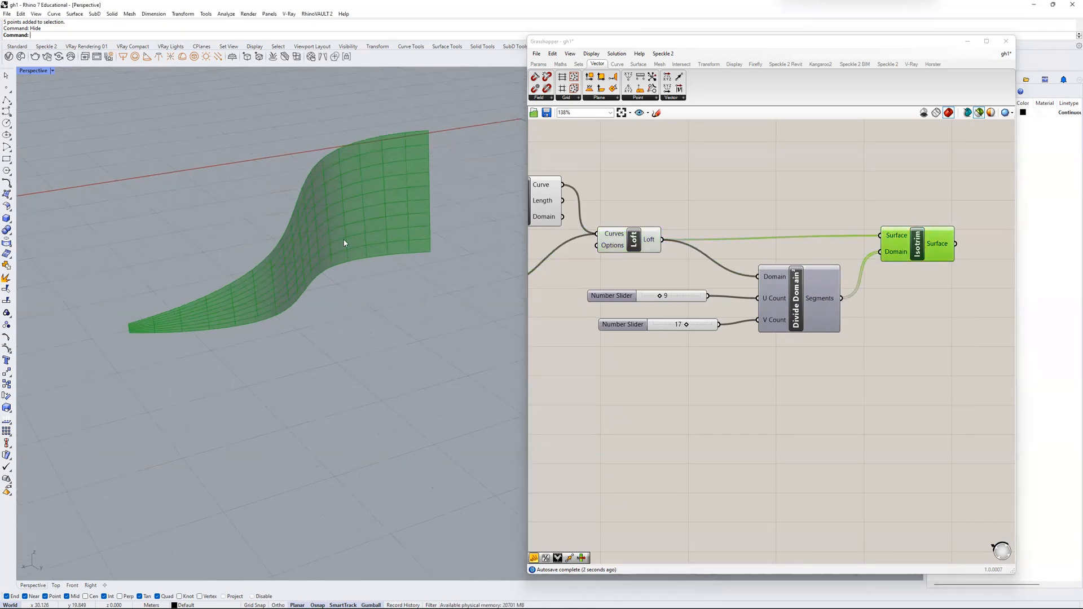
right_click_drag(331, 243, 374, 211)
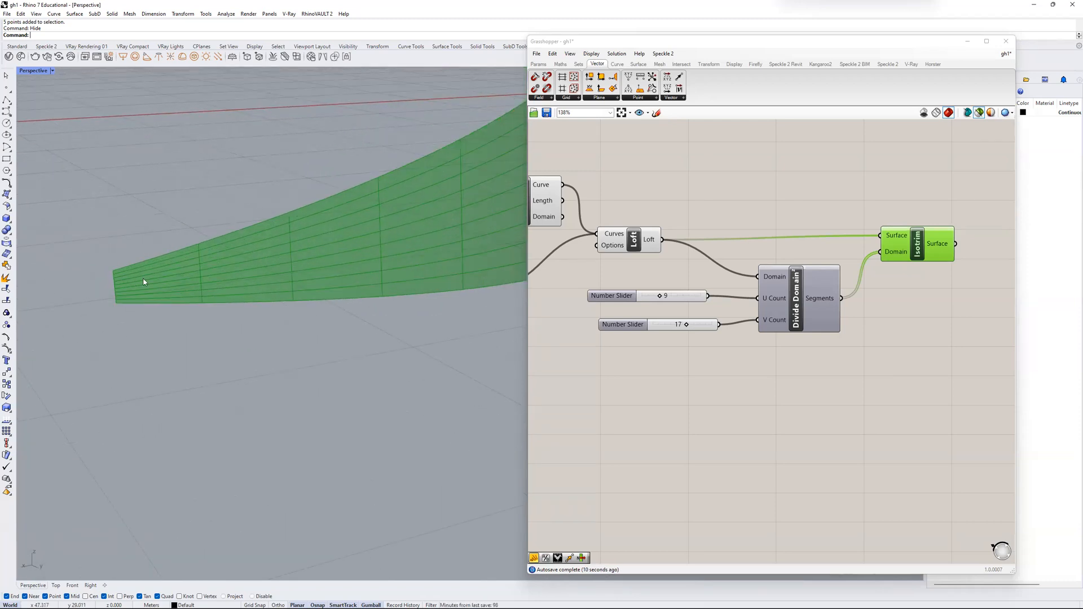
- Set the first two sliders feeding the Unit Z component to 6.26 and 4.04 to reshape the lofted surface
scroll(516, 247, "down", 10)
scroll(803, 229, "down", 3)
right_click_drag(637, 266, 782, 268)
right_click_drag(566, 285, 735, 289)
right_click_drag(361, 242, 417, 244)
scroll(685, 295, "up", 2)
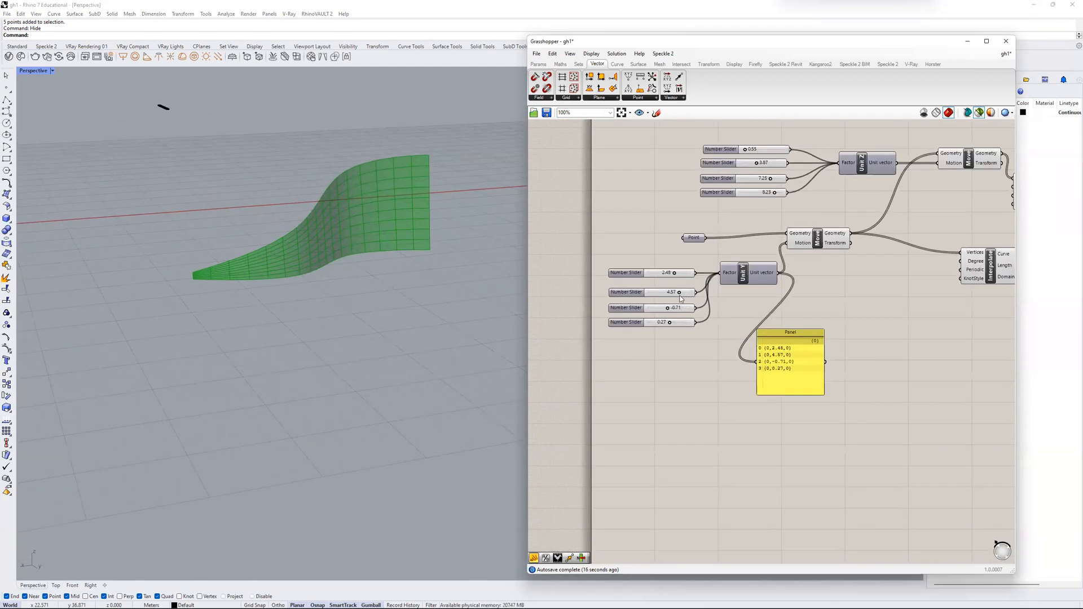
scroll(671, 322, "up", 1)
scroll(705, 263, "down", 2)
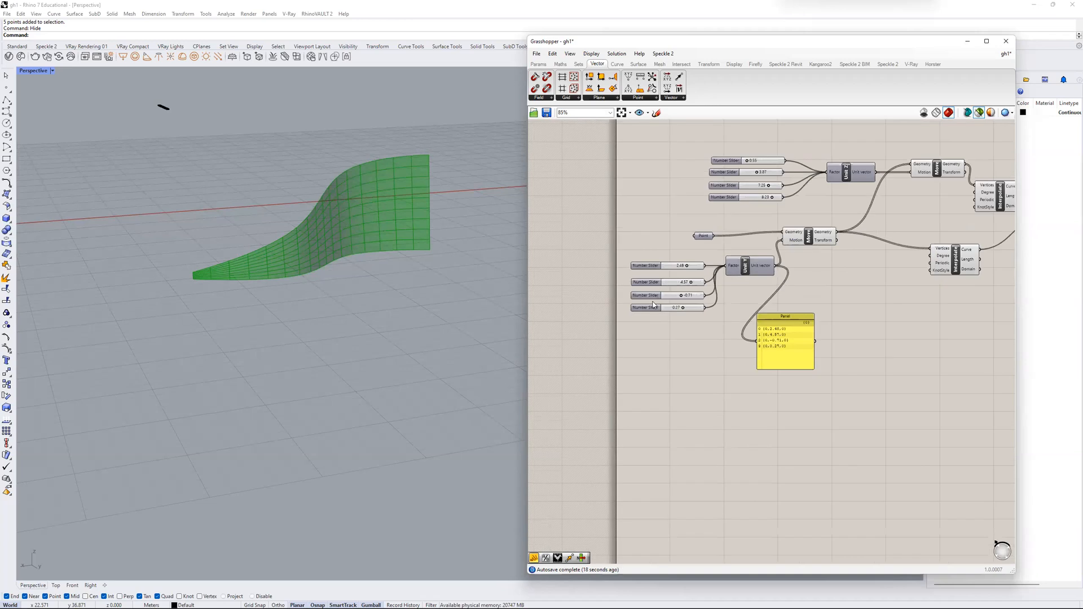
scroll(749, 162, "up", 2)
right_click_drag(748, 162, 671, 217)
scroll(670, 219, "up", 1)
left_click_drag(670, 209, 703, 210)
right_click_drag(387, 285, 279, 105)
scroll(650, 253, "down", 1)
left_click_drag(640, 235, 642, 236)
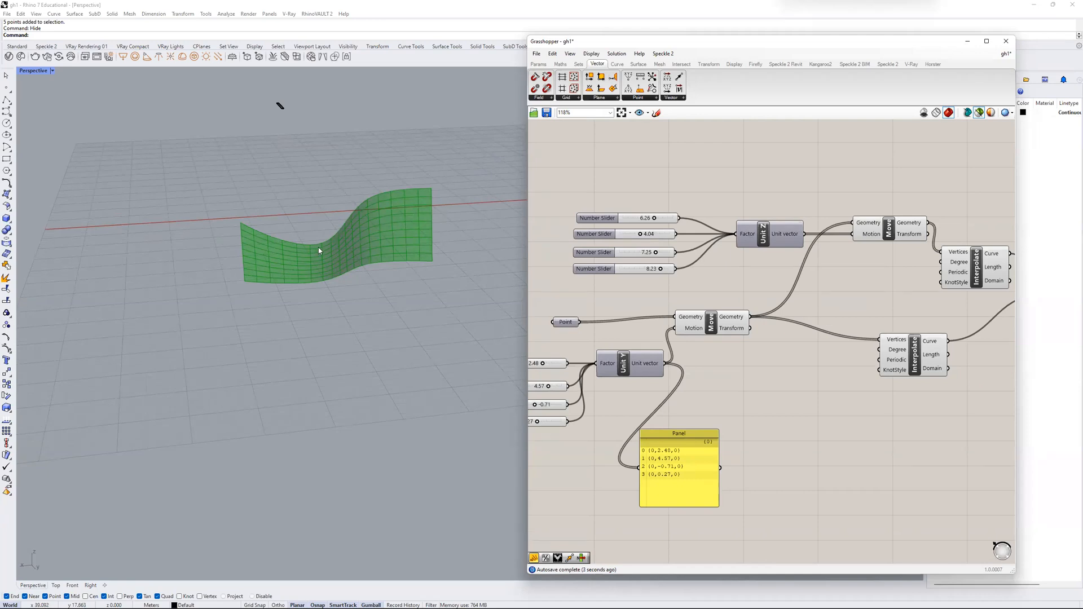
- Add a Deconstruct Brep component after Isotrim and connect Isotrim's Surface output to its Brep input
scroll(759, 273, "down", 2)
right_click_drag(824, 280, 622, 268)
right_click_drag(732, 279, 614, 273)
left_click(831, 279)
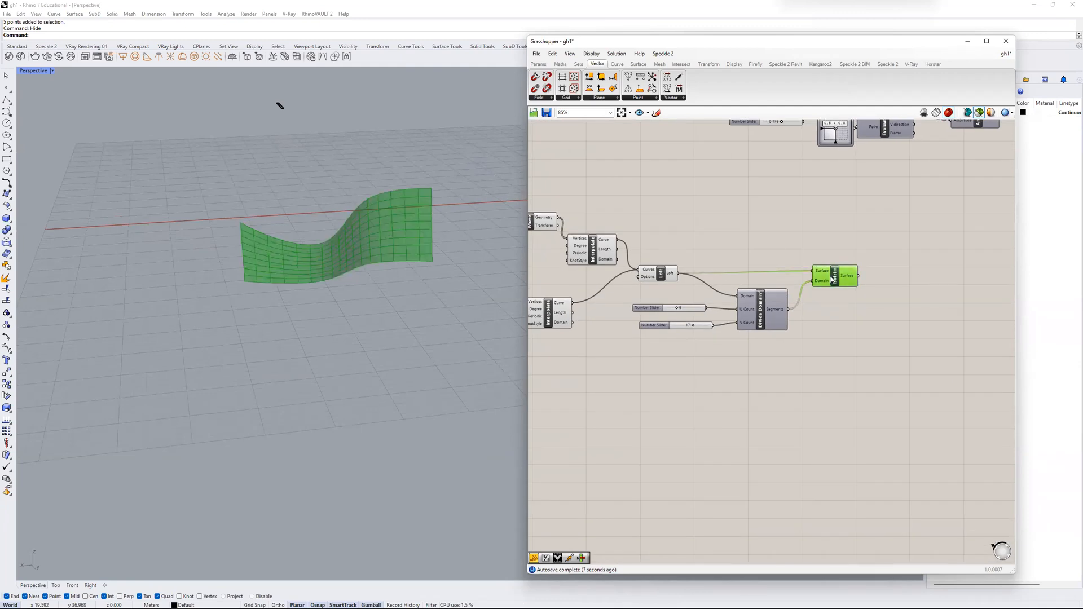
right_click_drag(885, 299, 797, 294)
double_click(811, 282)
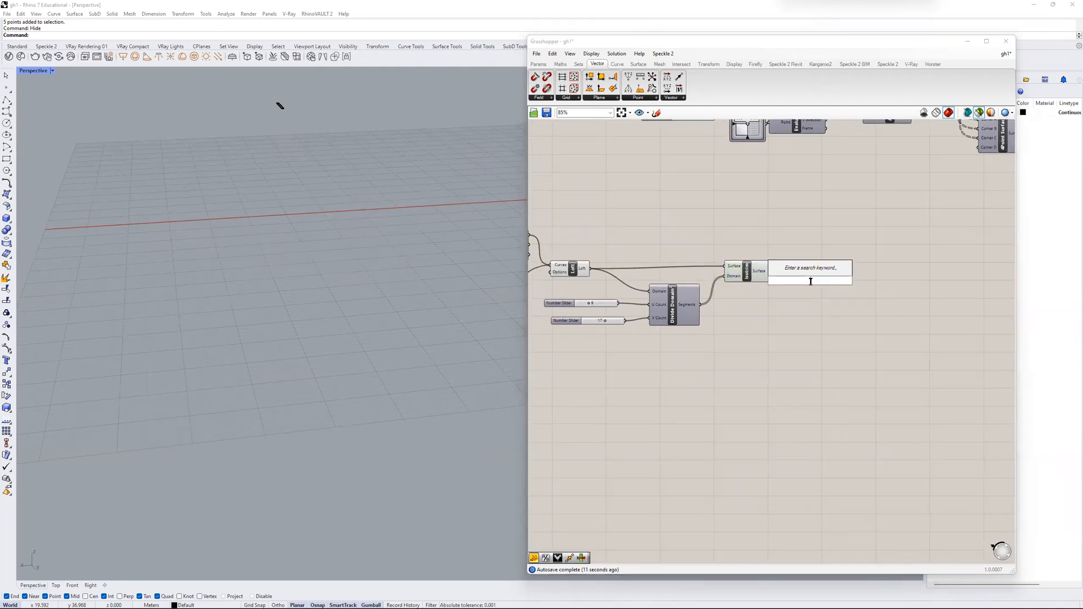
type("debrep")
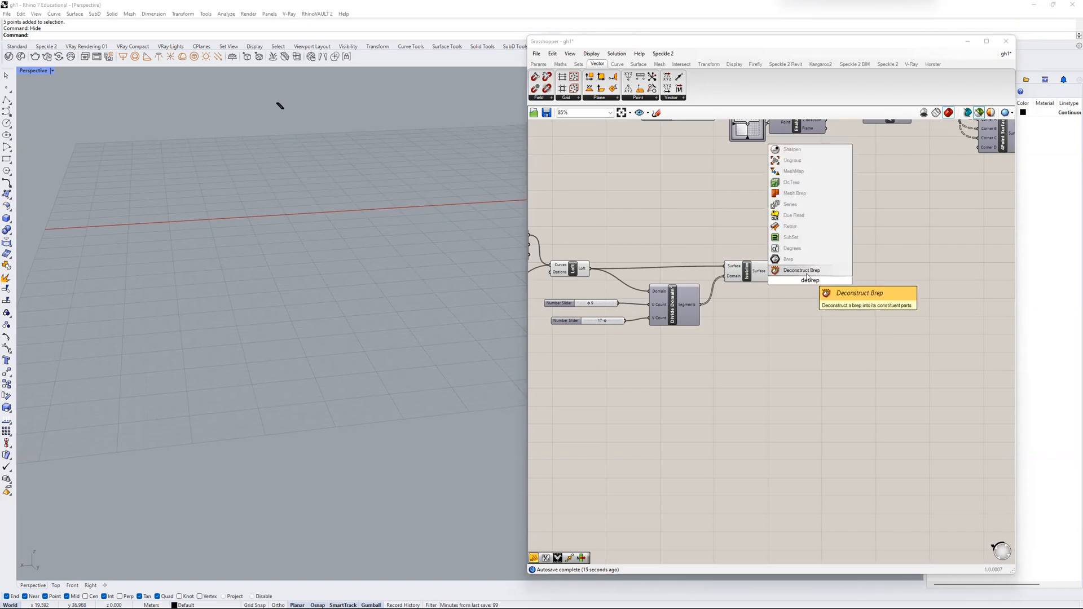
left_click(798, 272)
scroll(797, 278, "up", 4)
left_click_drag(756, 263, 820, 277)
scroll(316, 217, "up", 5)
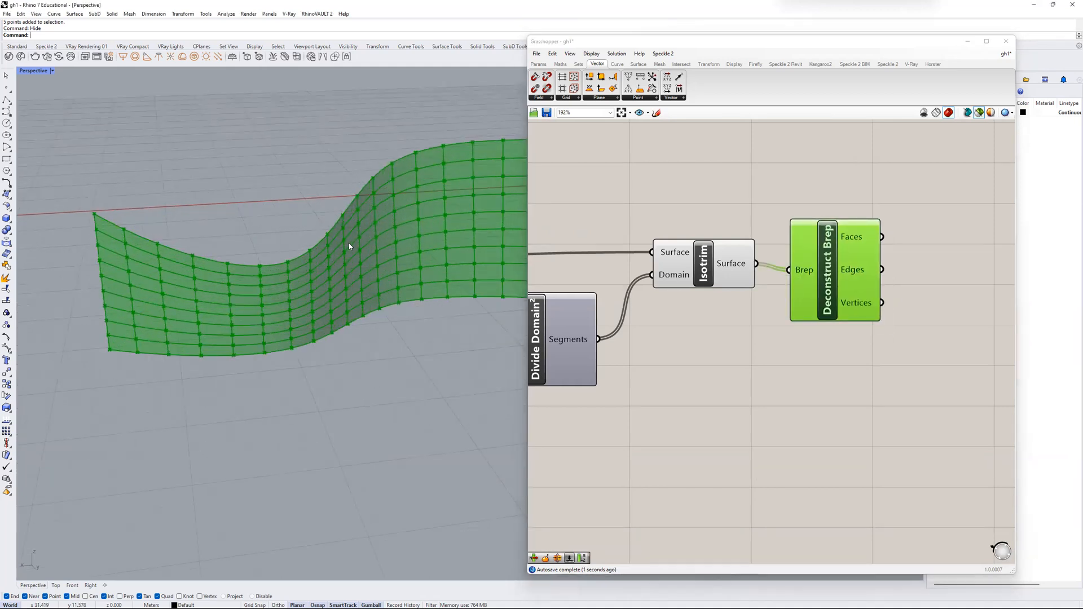
right_click_drag(333, 230, 385, 232)
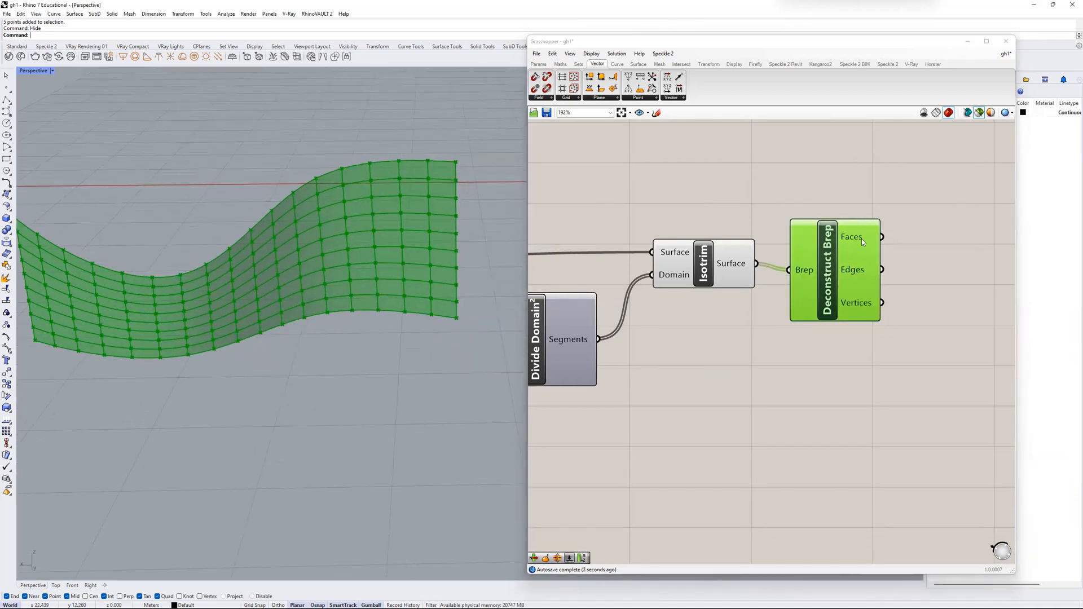
scroll(620, 237, "down", 2)
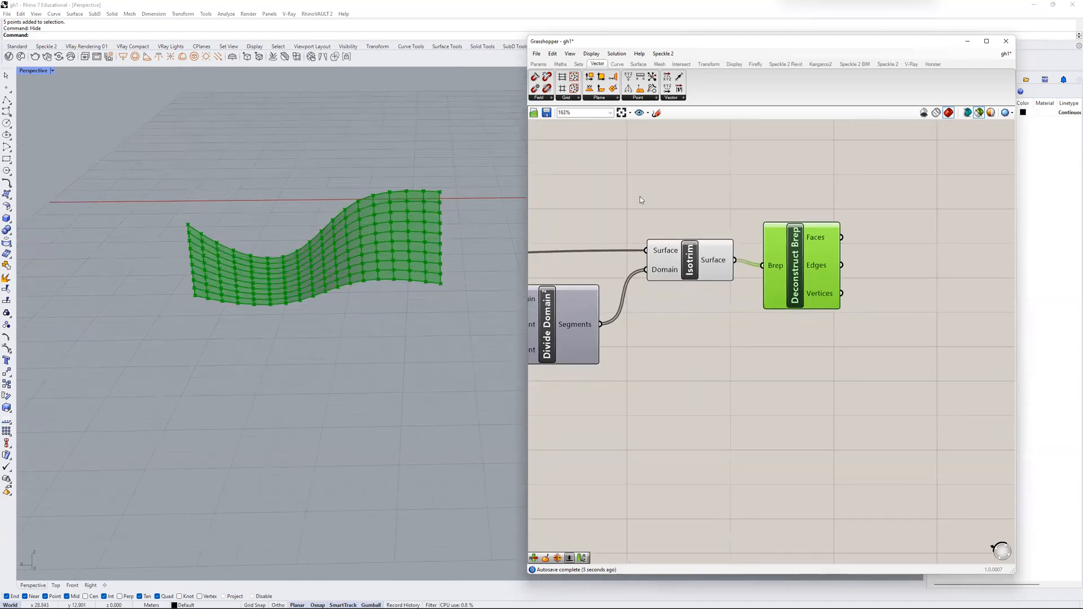
- Delete the unconnected 0.178 number slider below Deconstruct Brep in the older definition
scroll(701, 253, "down", 5)
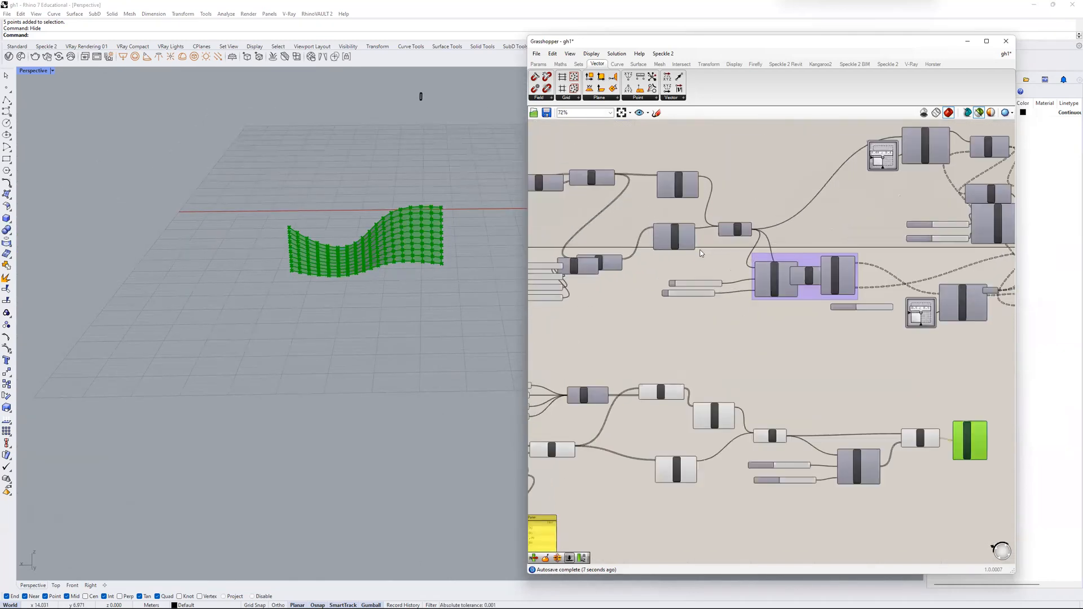
scroll(701, 253, "up", 3)
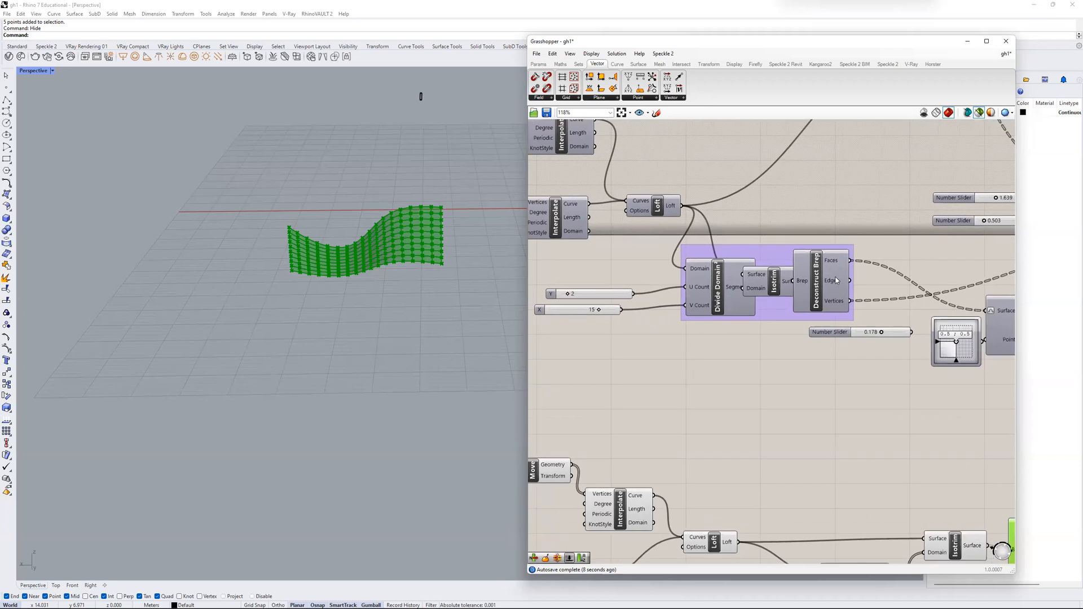
right_click_drag(674, 310, 619, 304)
right_click_drag(846, 324, 638, 367)
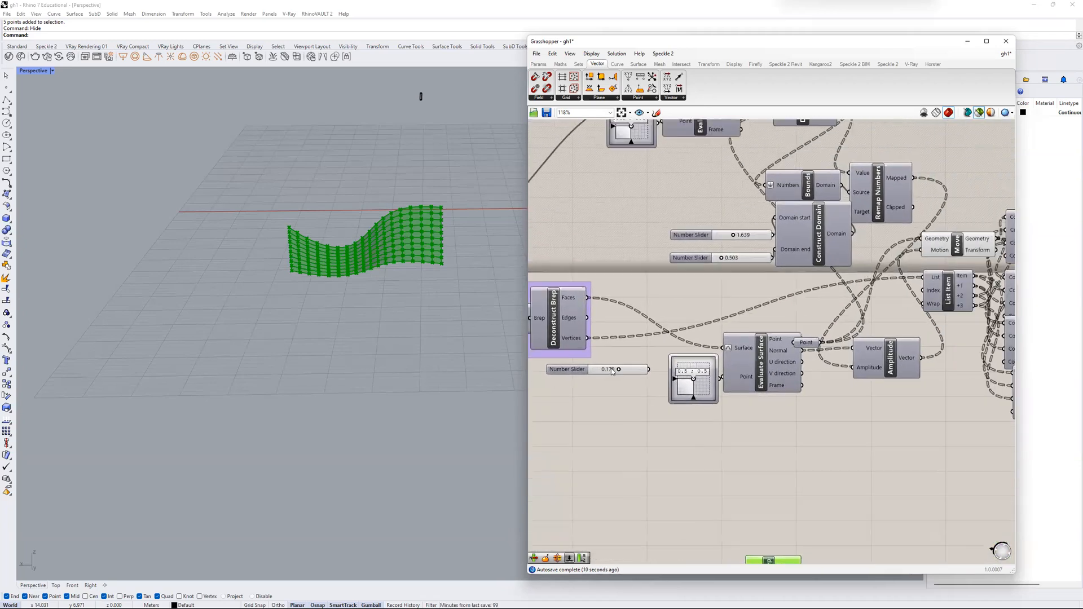
left_click(640, 370)
key("Delete")
- Add a List Item component beside the new Deconstruct Brep
scroll(628, 372, "down", 4)
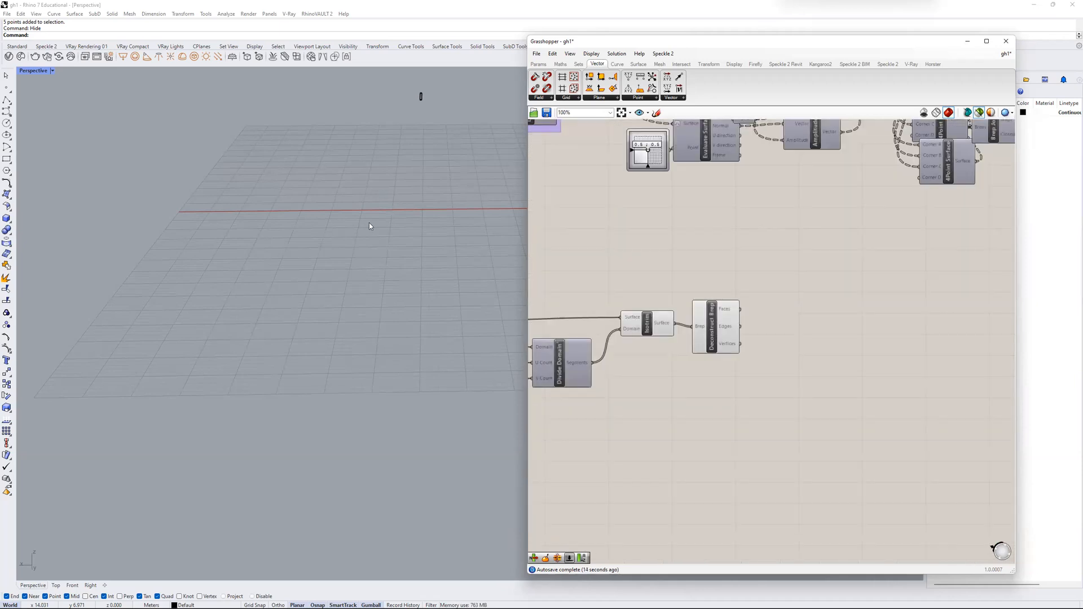
scroll(374, 227, "up", 5)
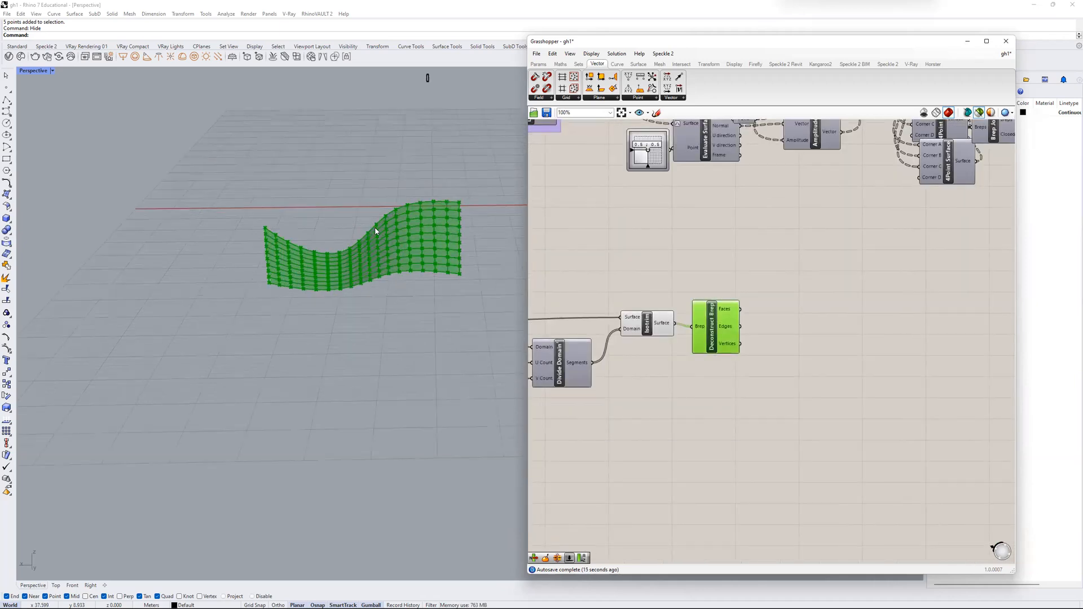
scroll(352, 260, "up", 3)
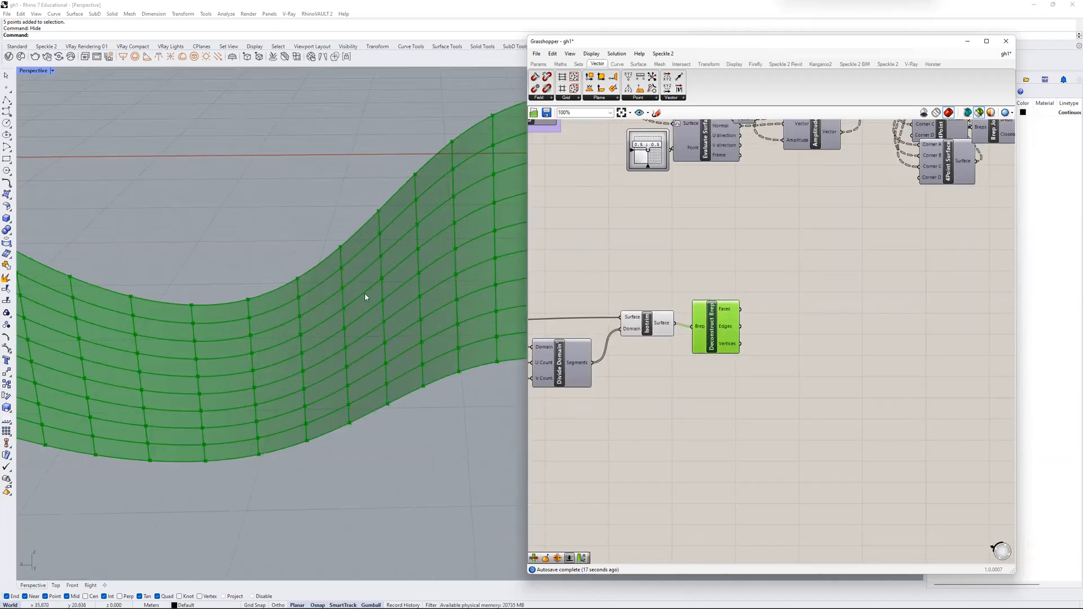
right_click_drag(161, 339, 174, 316)
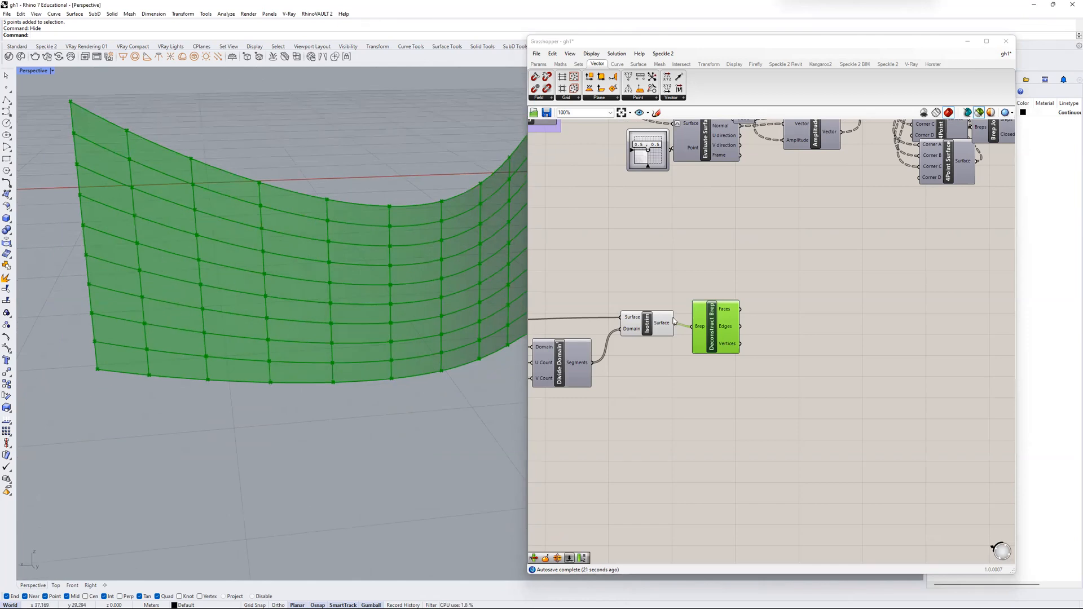
double_click(822, 307)
type("list")
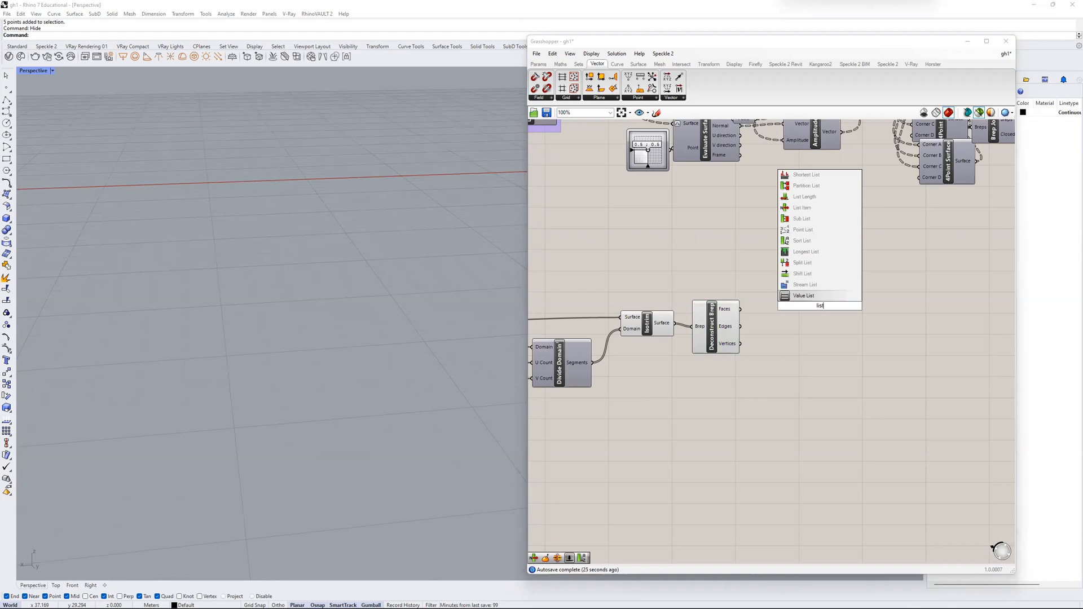
type("teim")
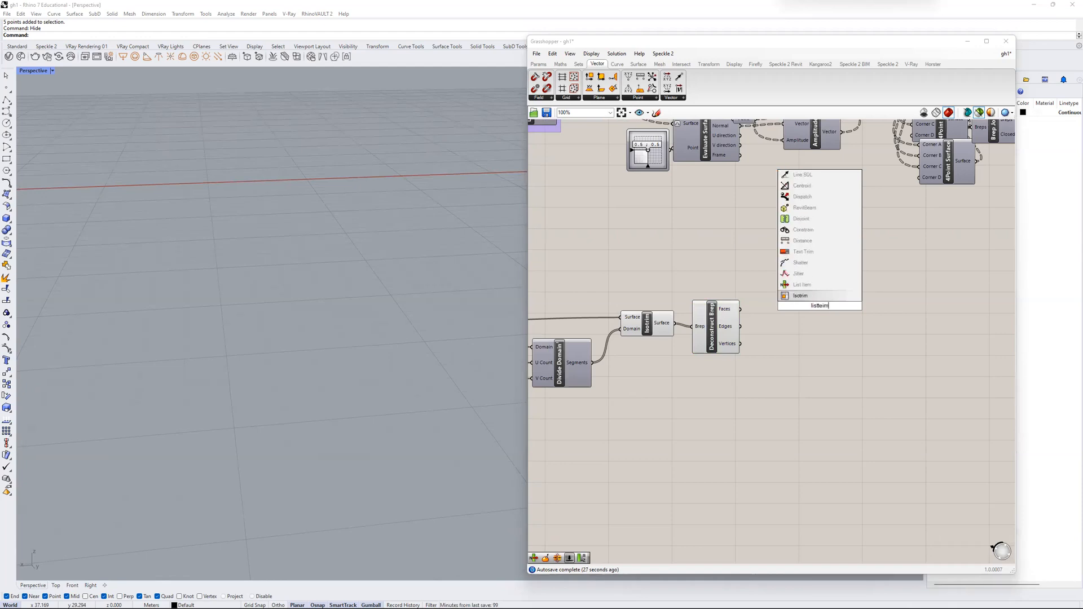
key("BackSpace")
key("BackSpace")
key("BackSpace")
key("BackSpace")
type("item")
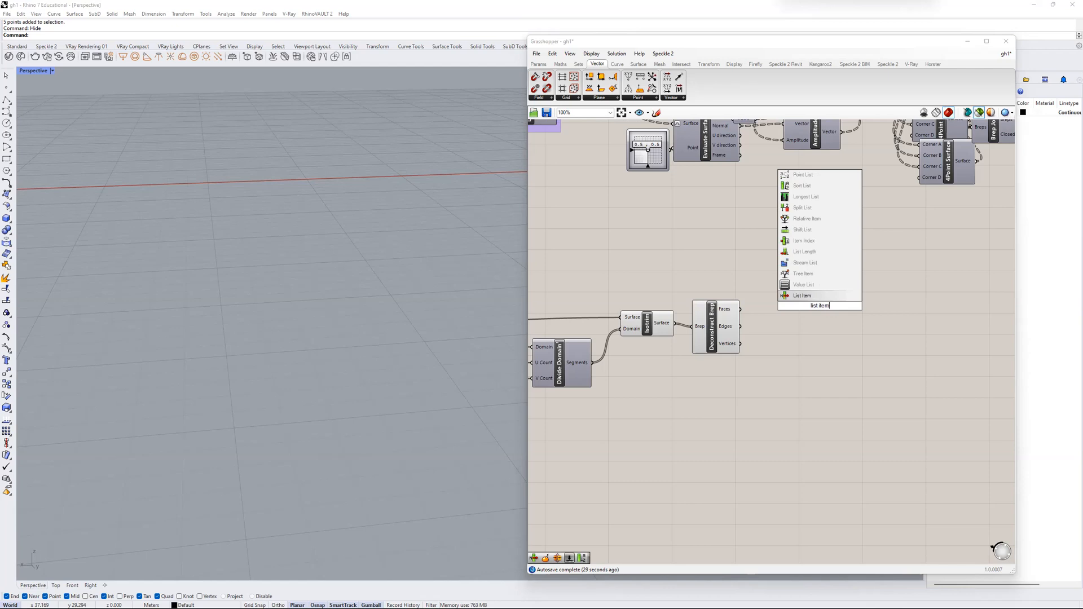
left_click(812, 298)
scroll(791, 320, "up", 4)
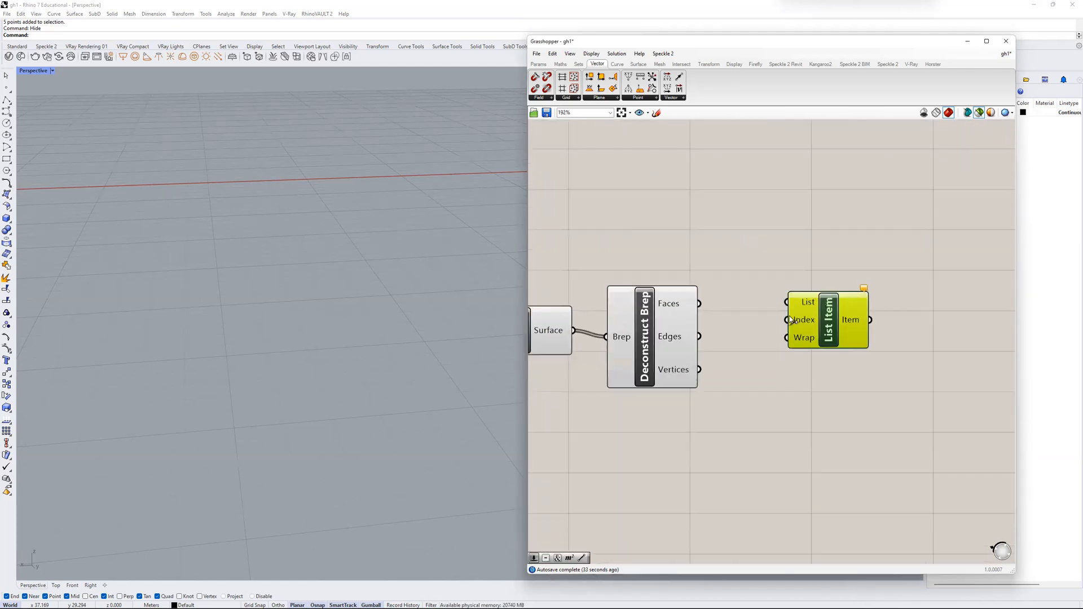
- Examine the Faces, Edges and Vertices outputs of Deconstruct Brep in turn with a temporary panel, and delete the panel
left_click_drag(691, 297, 762, 401)
double_click(739, 310)
type("//")
key("Return")
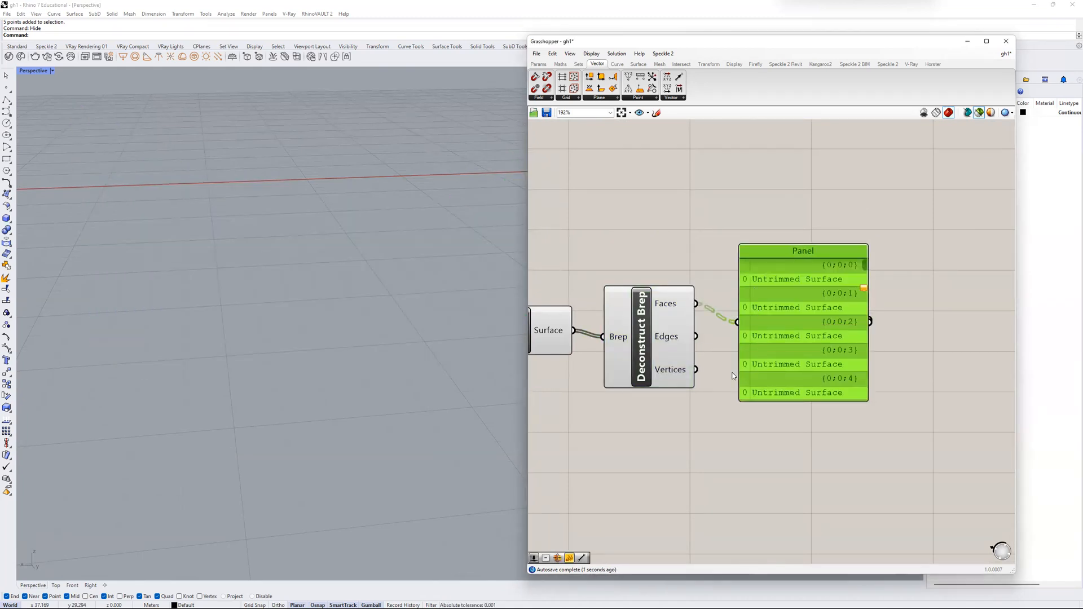
left_click_drag(698, 338, 764, 327)
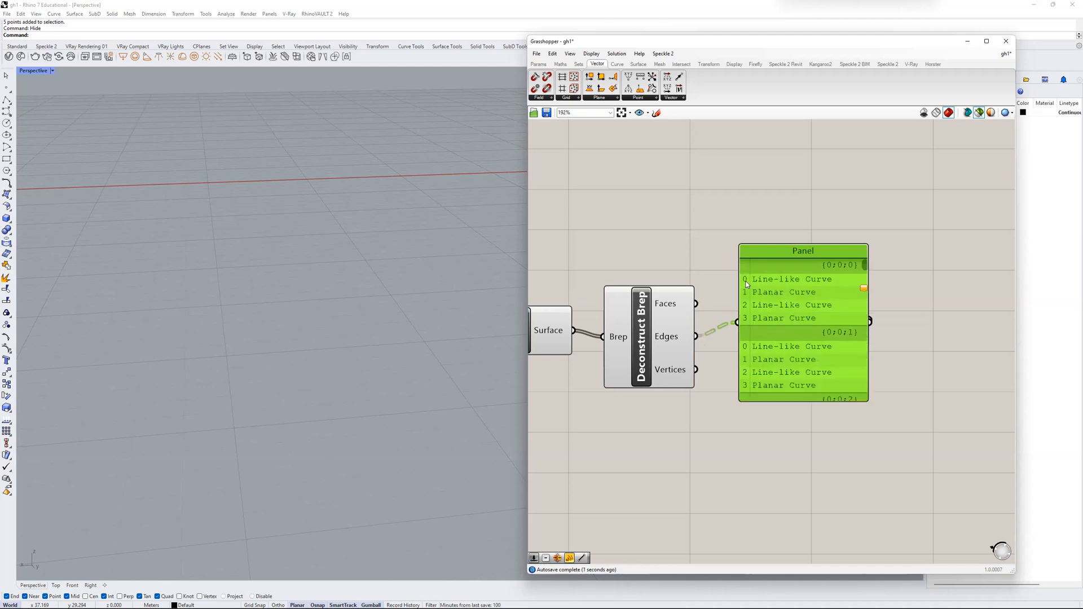
left_click_drag(696, 370, 764, 309)
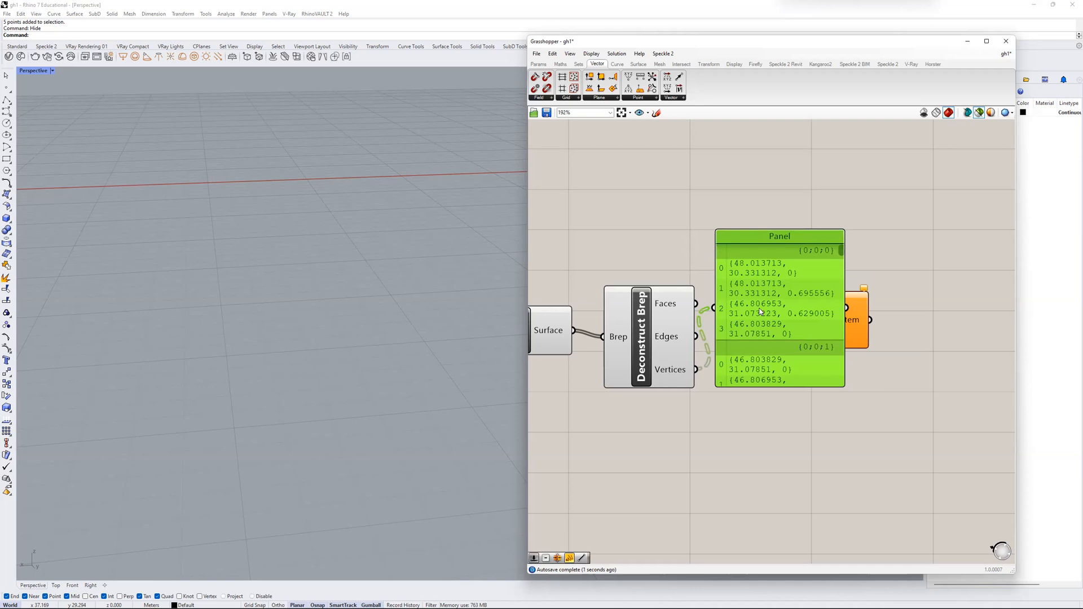
key("Delete")
left_click(657, 338)
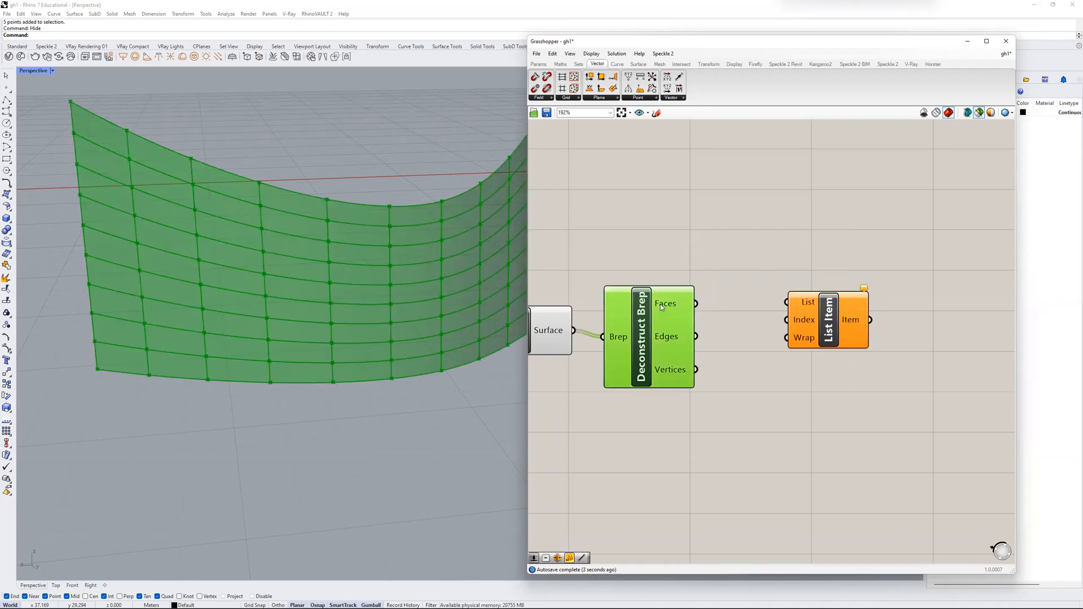
- Connect Faces to List Item's List input and a new number slider (0 to 100, value 1) to its Index input
left_click_drag(697, 304, 809, 306)
scroll(815, 306, "down", 2)
left_click(790, 357)
double_click(790, 357)
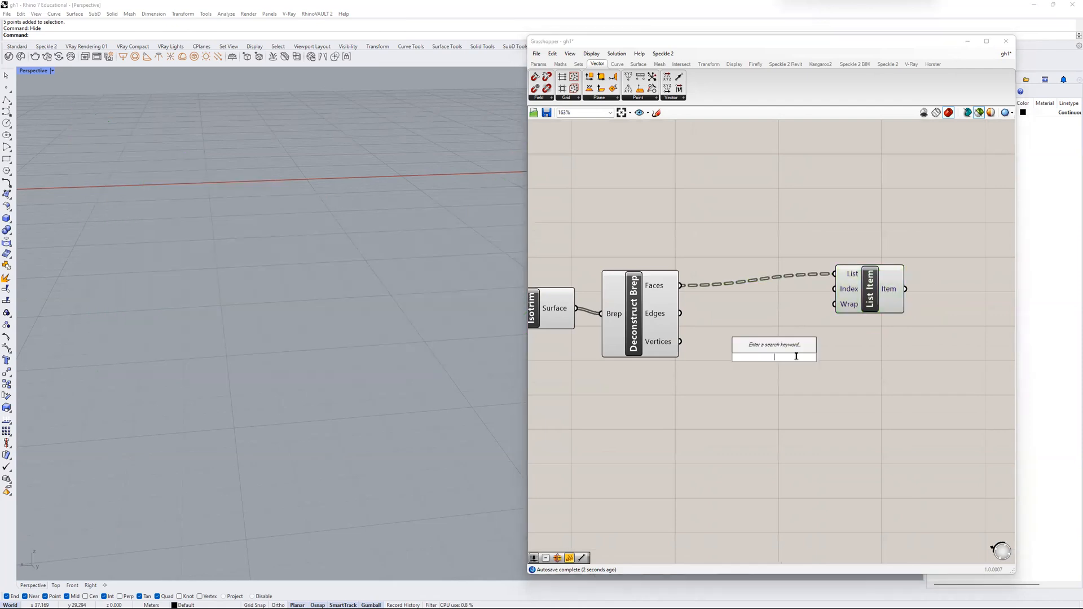
type("a")
key("BackSpace")
type("0")
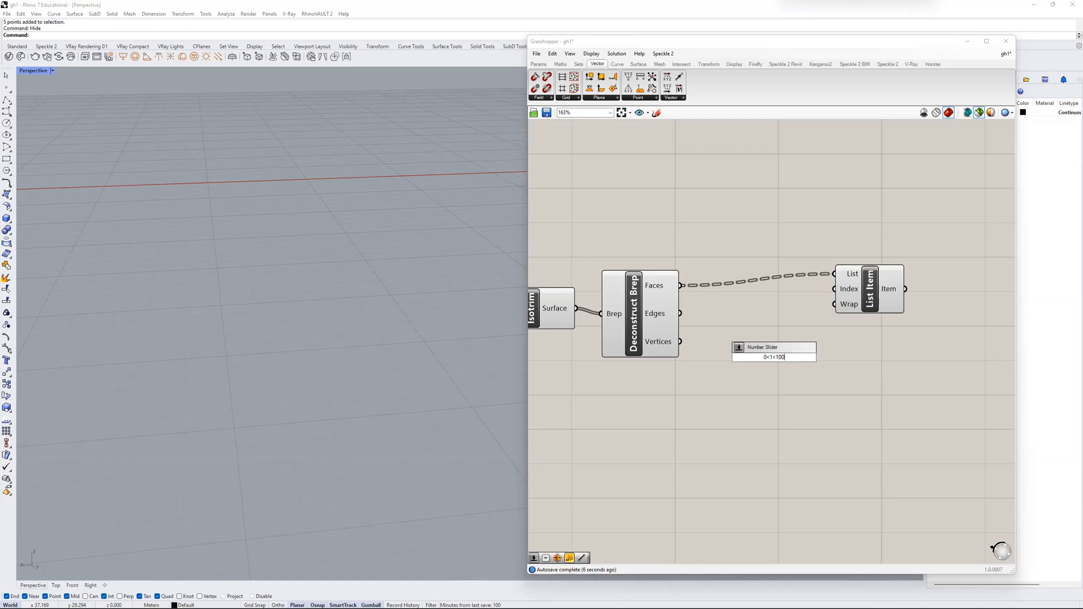
type("<1<100")
key("Return")
left_click_drag(847, 357, 829, 291)
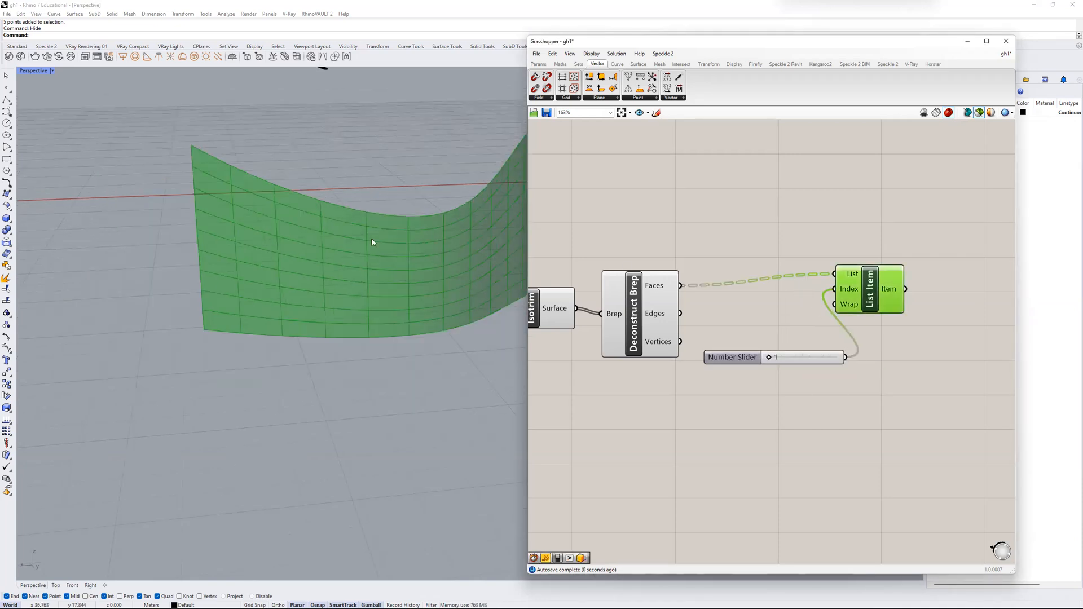
- Set the List Item index slider to 8 and check the selection on the surface
scroll(372, 243, "down", 5)
left_click_drag(768, 357, 773, 357)
scroll(653, 296, "up", 2)
scroll(653, 296, "up", 2)
scroll(919, 282, "down", 4)
- Examine the full list of Isotrim's Surface output in a temporary panel, scrolling to its end, and delete the panel
scroll(691, 308, "up", 3)
left_click(691, 308)
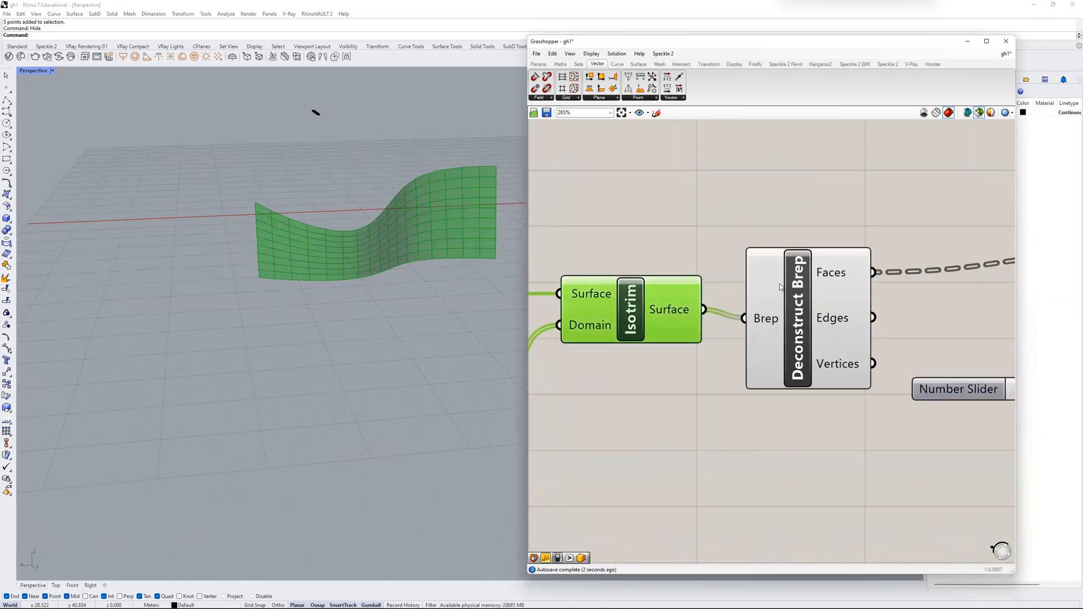
double_click(733, 252)
type("panel")
key("Return")
left_click_drag(705, 237, 822, 214)
left_click_drag(703, 309, 895, 210)
scroll(869, 257, "down", 2)
left_click_drag(894, 253, 896, 319)
right_click_drag(959, 190, 822, 150)
left_click_drag(862, 142, 846, 277)
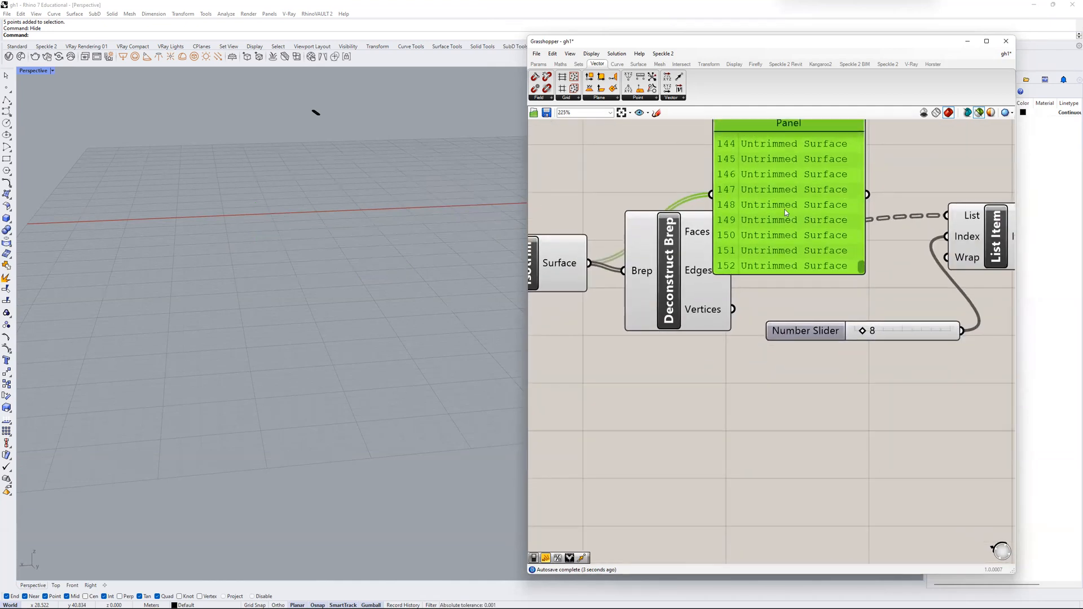
key("Delete")
- Examine the data tree structure of Deconstruct Brep's Faces output in a temporary panel, and delete the panel
left_click(699, 252)
scroll(685, 249, "down", 3)
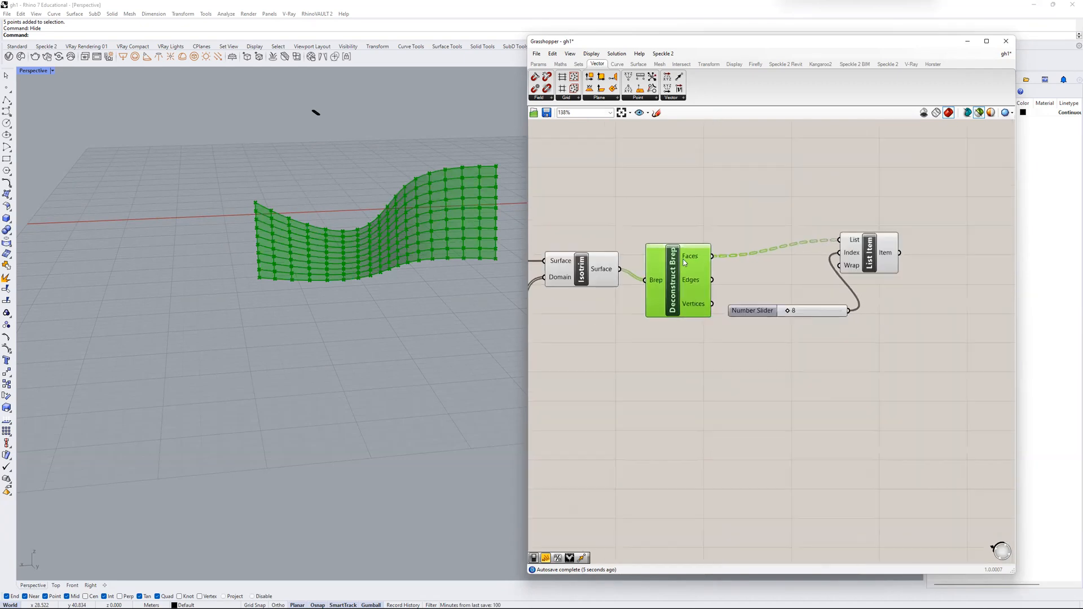
left_click(726, 221)
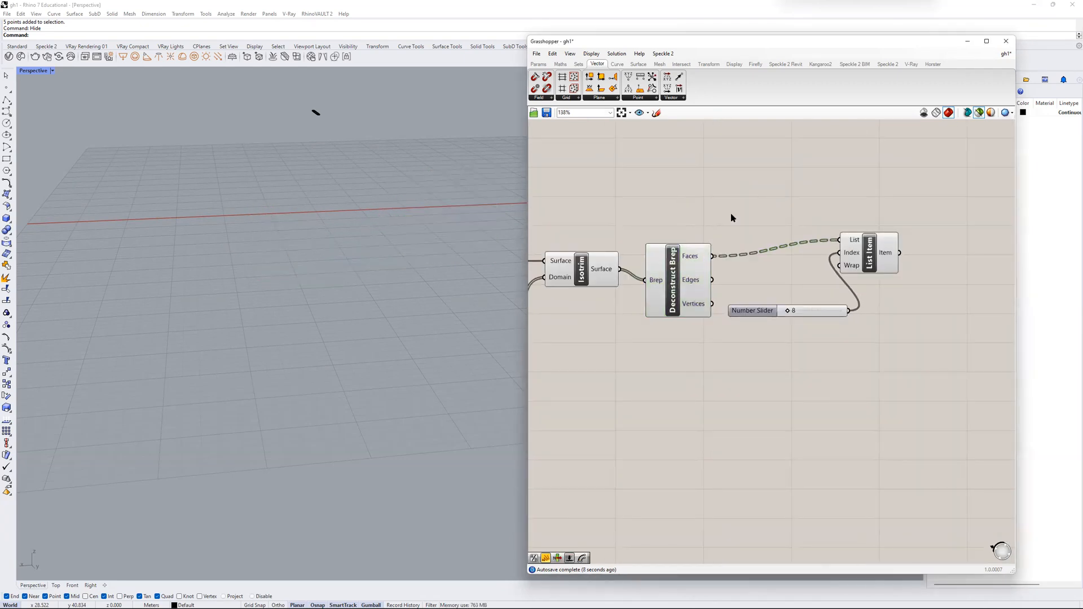
double_click(735, 221)
type("panel")
key("Return")
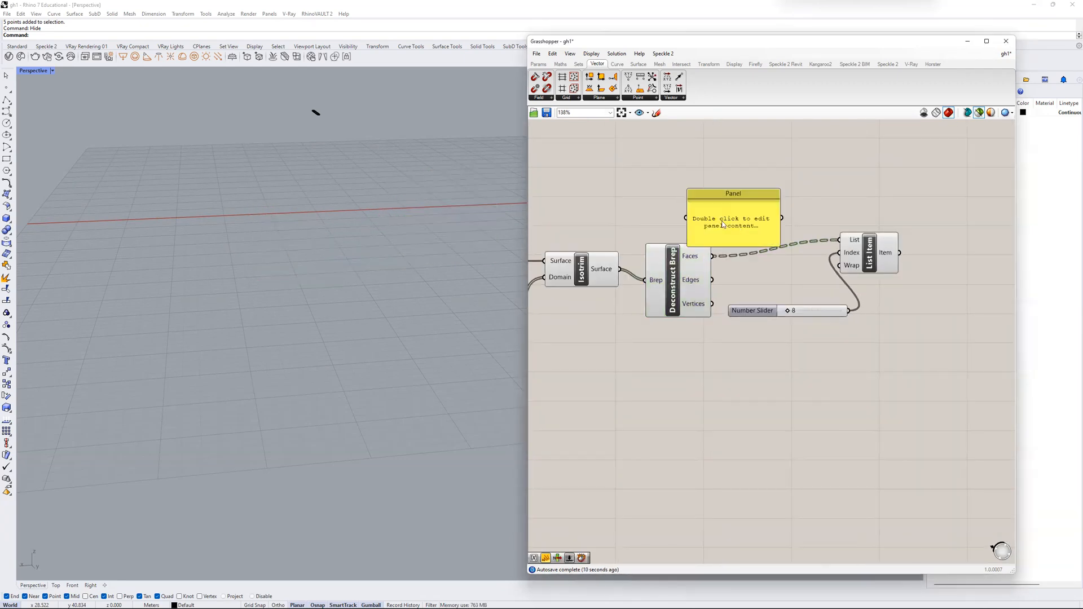
left_click_drag(697, 209, 749, 209)
left_click_drag(713, 255, 759, 298)
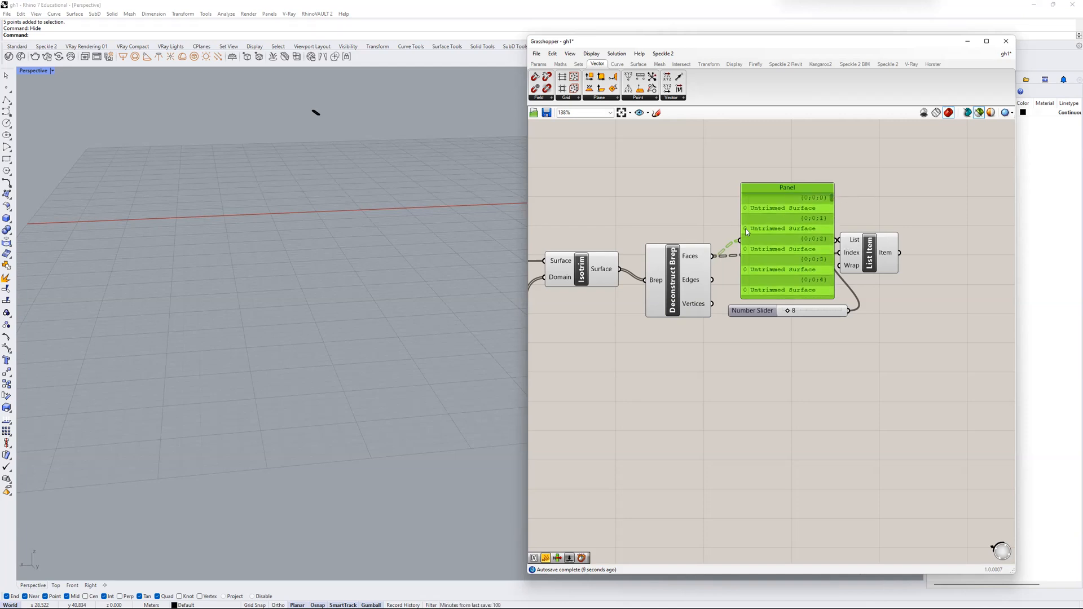
key("Delete")
- Flatten the Faces output of Deconstruct Brep
left_click(690, 257)
scroll(698, 257, "up", 3)
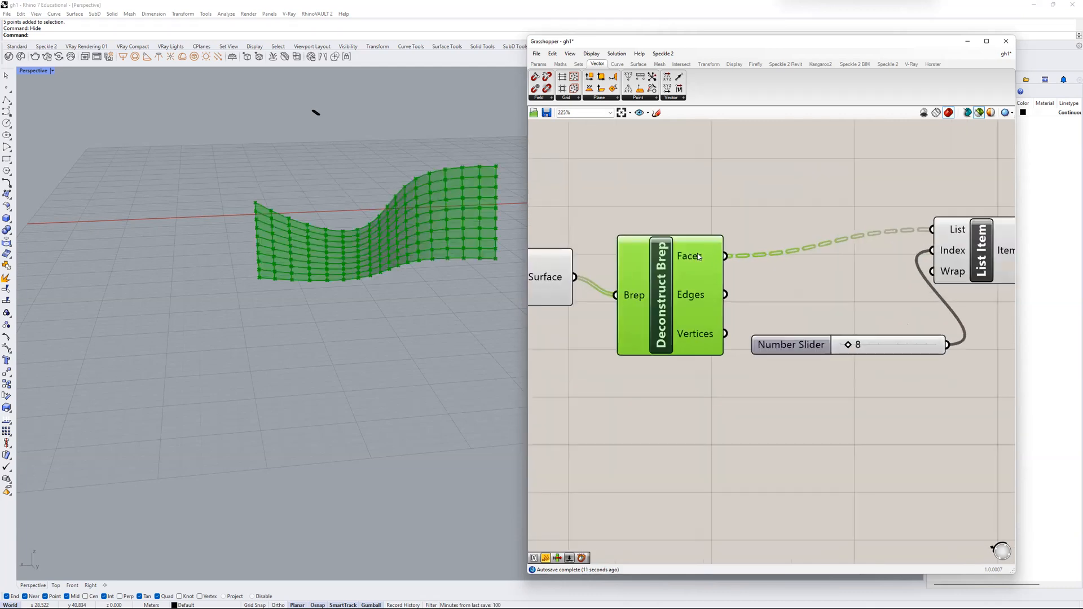
right_click(695, 259)
left_click(694, 257)
right_click(693, 258)
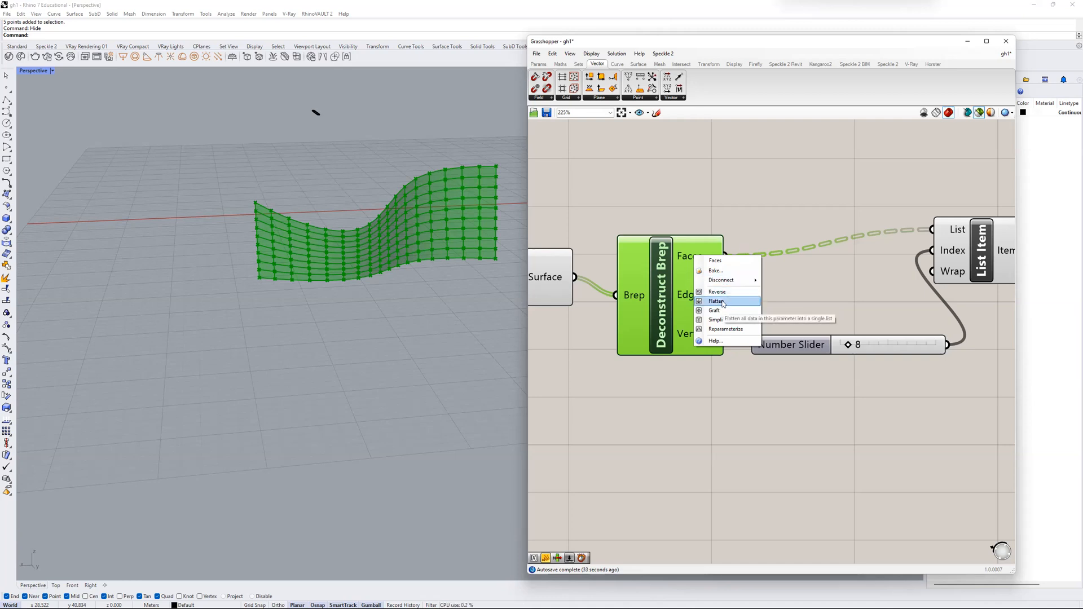
left_click(718, 301)
- Examine the flattened Faces list in a temporary panel, scrolling towards its end, and delete the panel
double_click(775, 222)
type("//")
key("Return")
left_click_drag(775, 222, 834, 198)
left_click_drag(741, 256, 756, 199)
scroll(797, 226, "down", 3)
left_click_drag(863, 205, 846, 389)
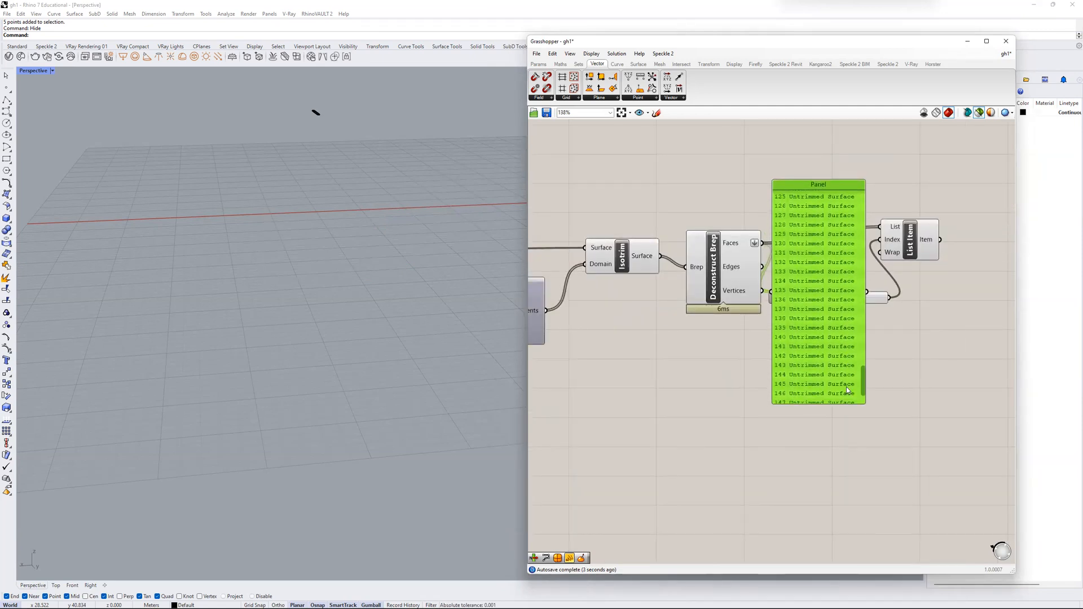
key("Delete")
scroll(899, 239, "up", 2)
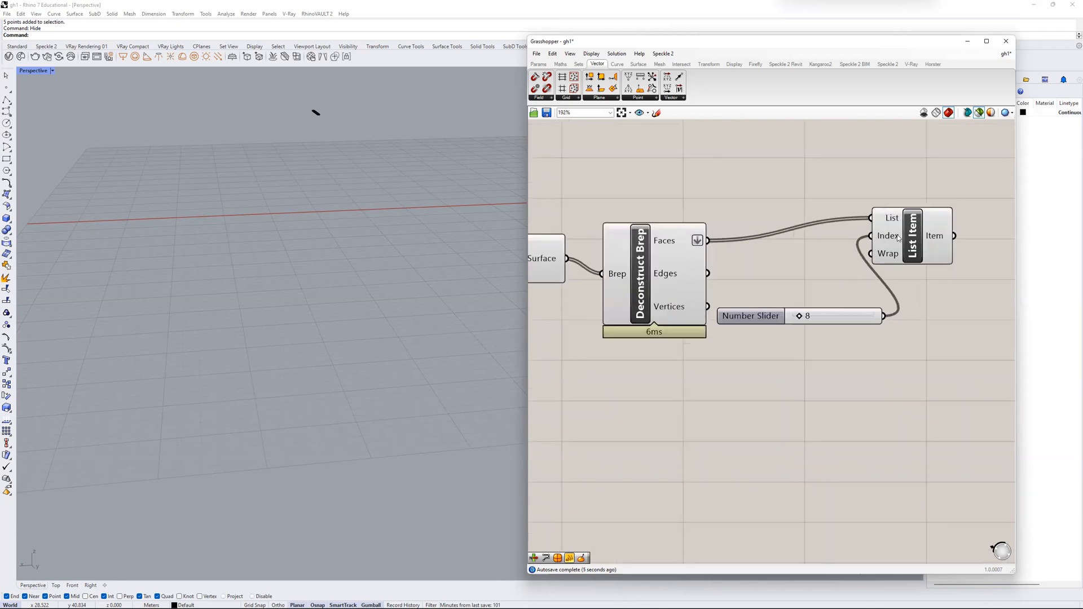
- Set the List Item index slider to 5 and compare the picked panel with the Deconstruct Brep geometry
left_click(920, 242)
scroll(917, 243, "down", 3)
scroll(456, 264, "down", 1)
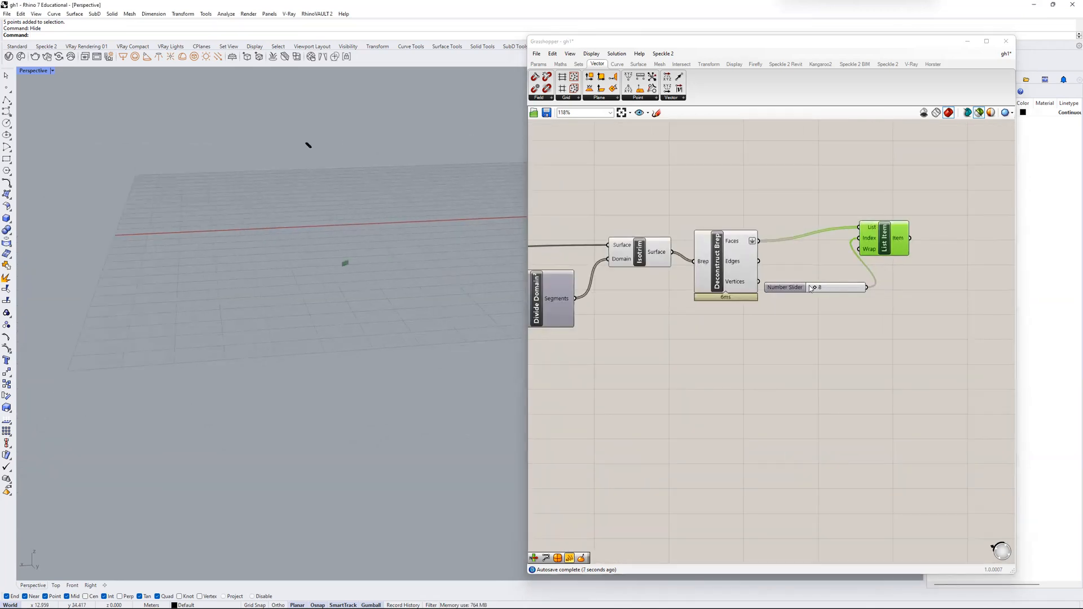
scroll(810, 288, "up", 3)
left_click_drag(812, 289, 808, 289)
left_click(667, 236, "shift")
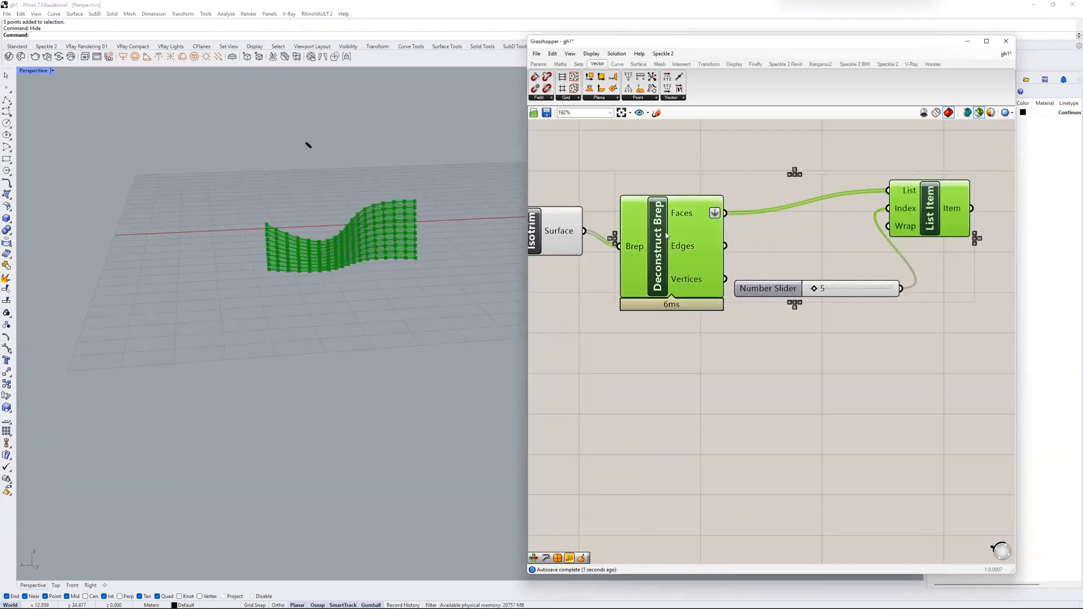
- Turn off the selected-only preview so all components are drawn, and highlight the List Item result on the surface
scroll(779, 244, "up", 1)
scroll(420, 271, "up", 5)
right_click_drag(341, 271, 420, 297)
left_click(1001, 116)
left_click(800, 225)
left_click(939, 203)
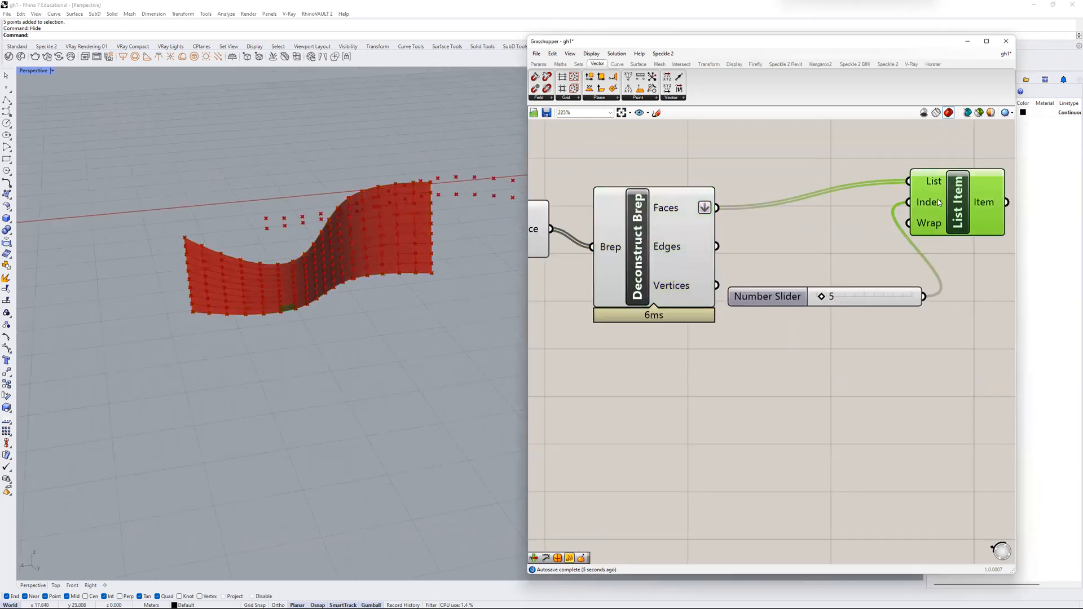
- Try a higher List Item index, and delete the List Item component together with its number slider
scroll(792, 307, "up", 1)
left_click_drag(824, 295, 888, 298)
scroll(889, 297, "down", 3)
left_click_drag(876, 219, 831, 285)
key("Delete")
left_click(658, 273)
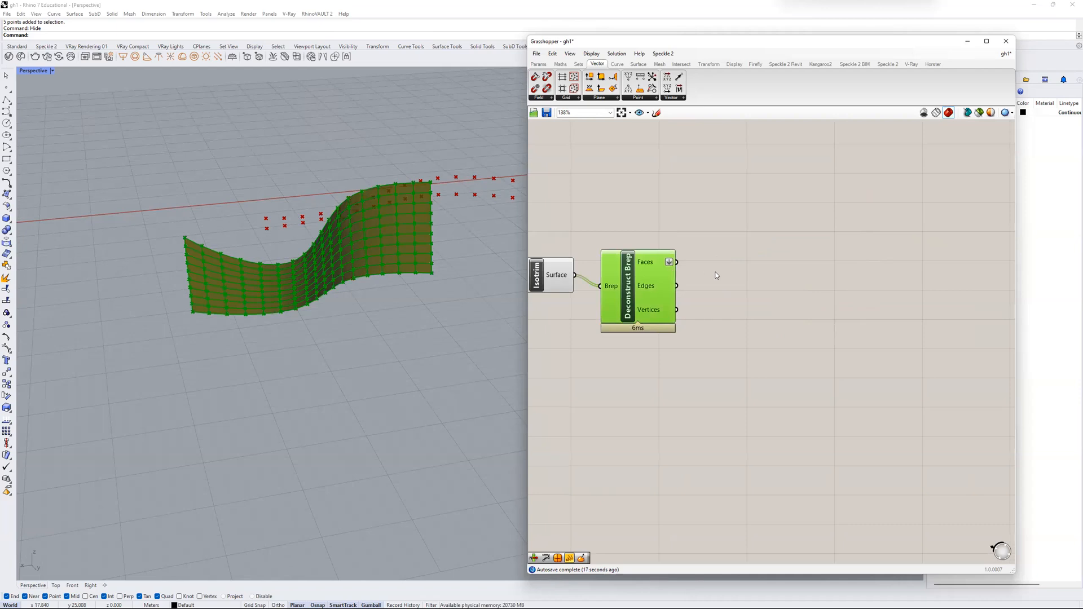
- Add an Evaluate Surface component beside Deconstruct Brep
scroll(728, 276, "up", 2)
double_click(735, 275)
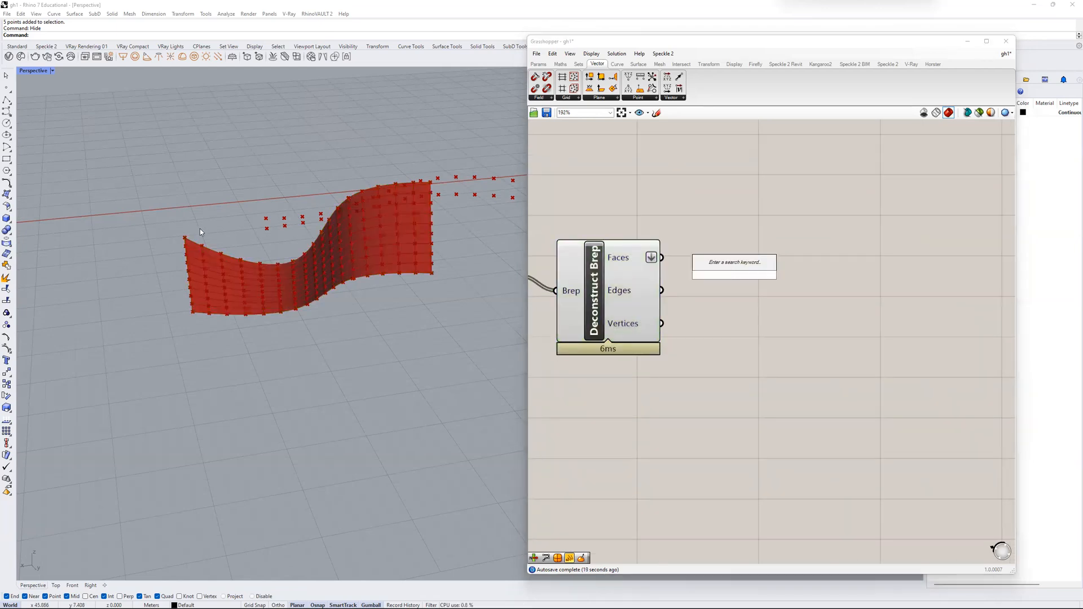
scroll(197, 268, "up", 5)
scroll(368, 260, "down", 5)
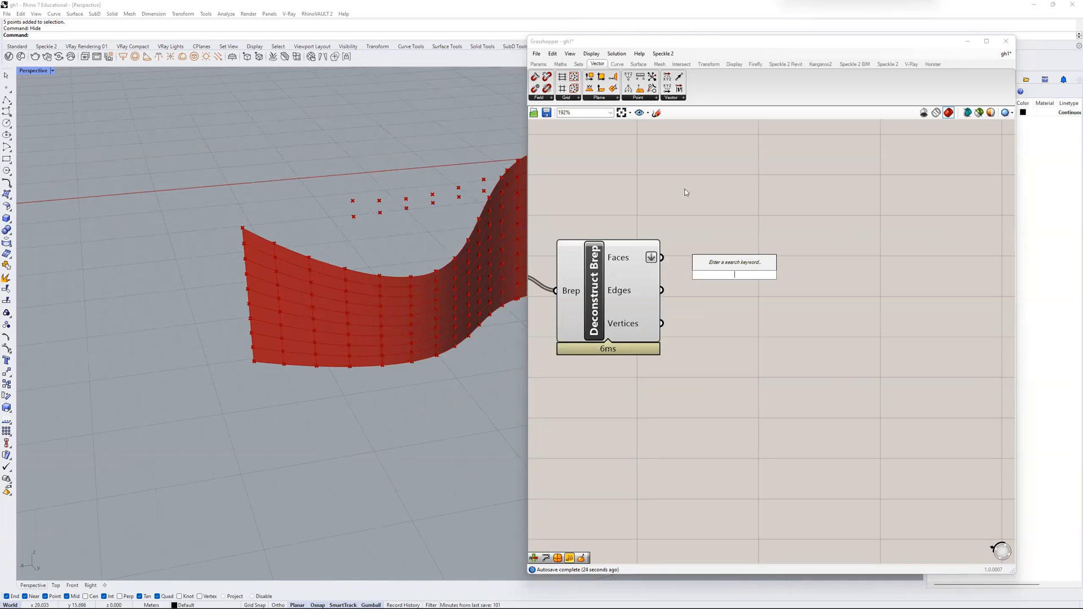
right_click_drag(712, 267, 702, 269)
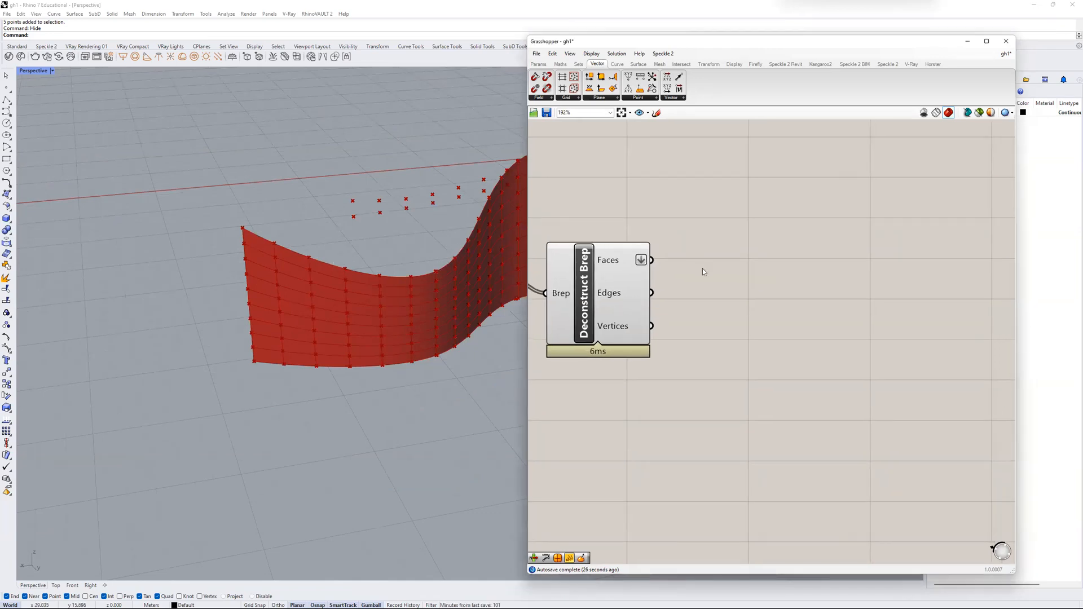
double_click(750, 249)
type("6")
key("BackSpace")
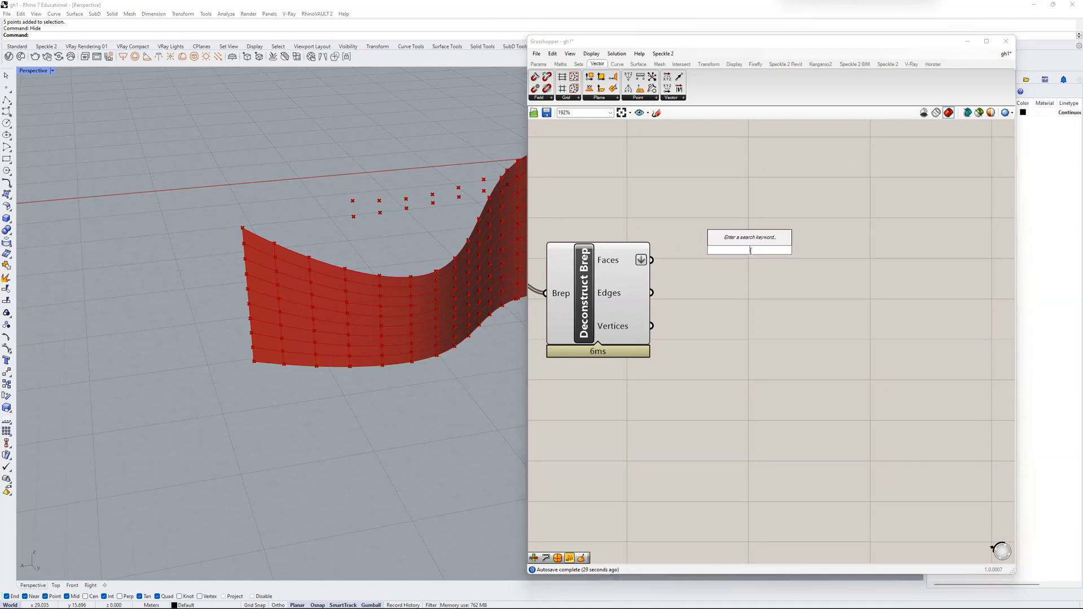
type("uate surfvace")
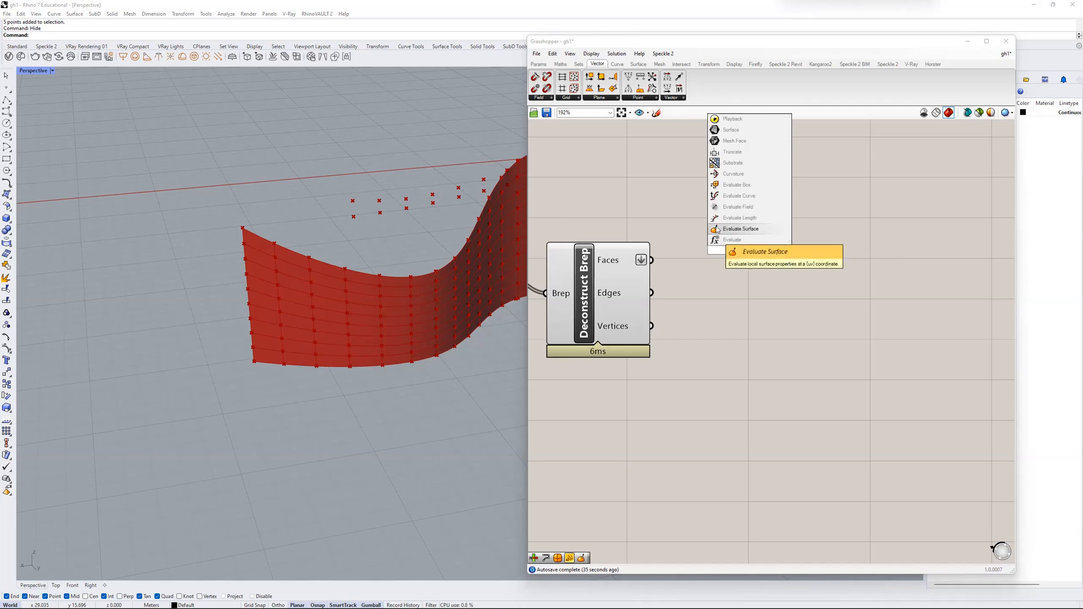
left_click(751, 231)
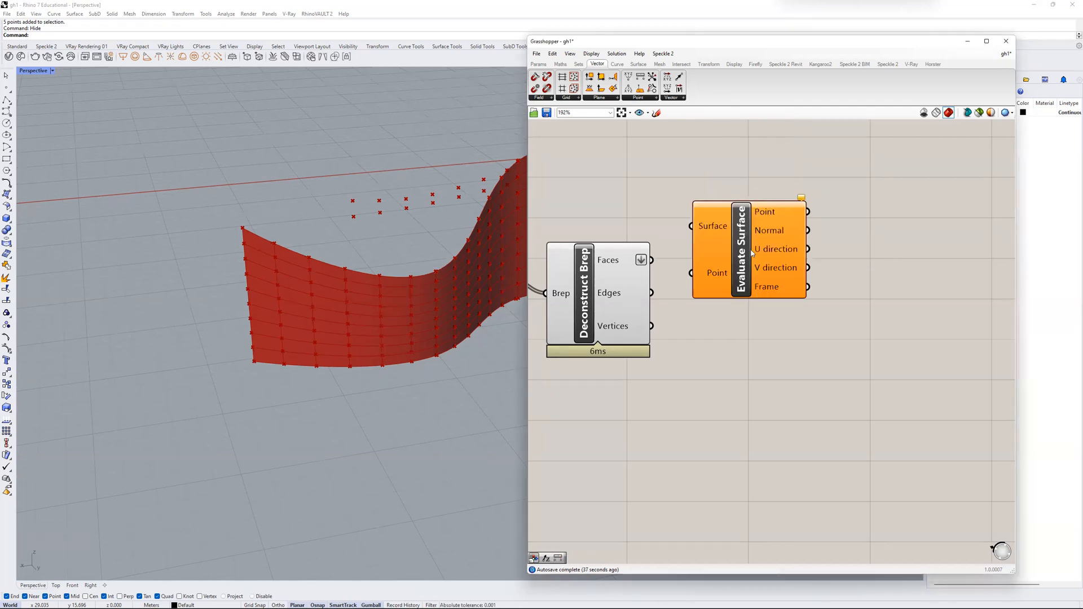
- Move Evaluate Surface farther from Deconstruct Brep and connect the Faces output to its Surface input
scroll(651, 277, "down", 2)
left_click(650, 262)
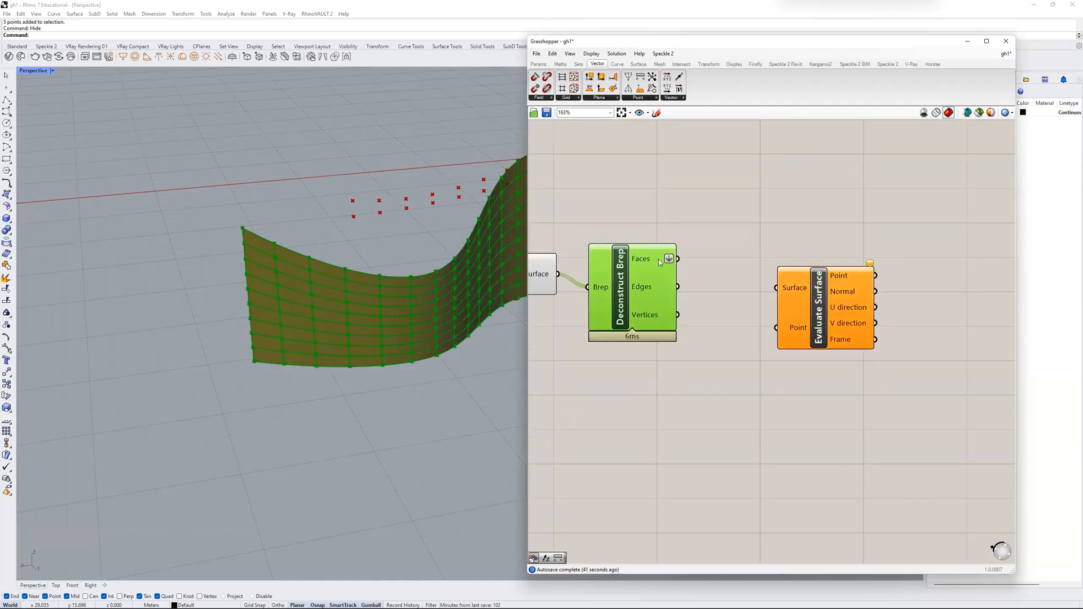
left_click_drag(677, 259, 832, 295)
- Add an MD Slider, shrink it, and connect it at 0.5 ; 0.5 to Evaluate Surface's Point input
double_click(734, 384)
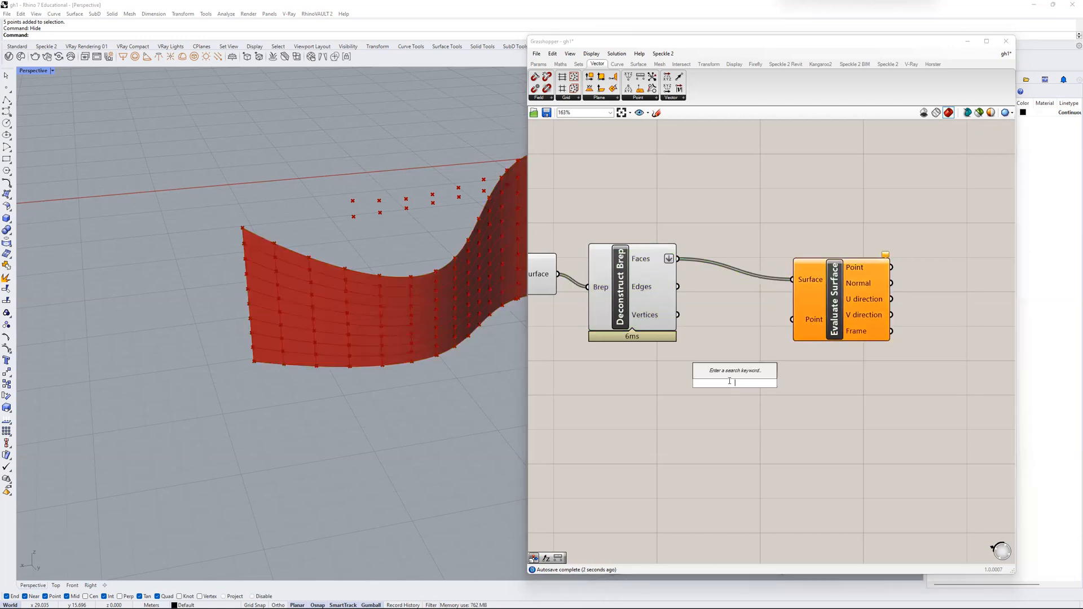
type("md")
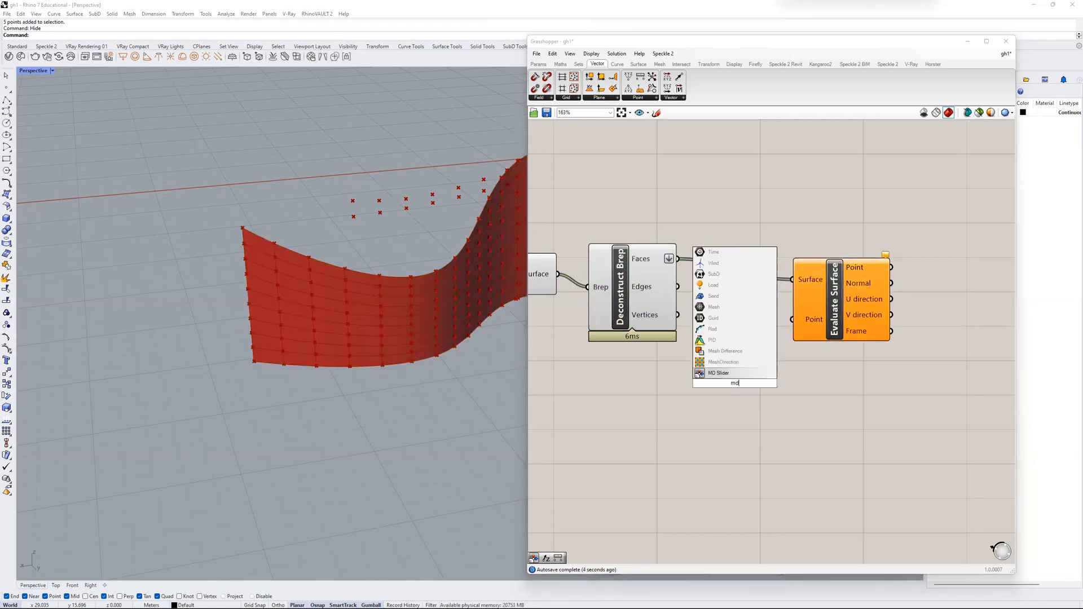
type(" slider")
key("Return")
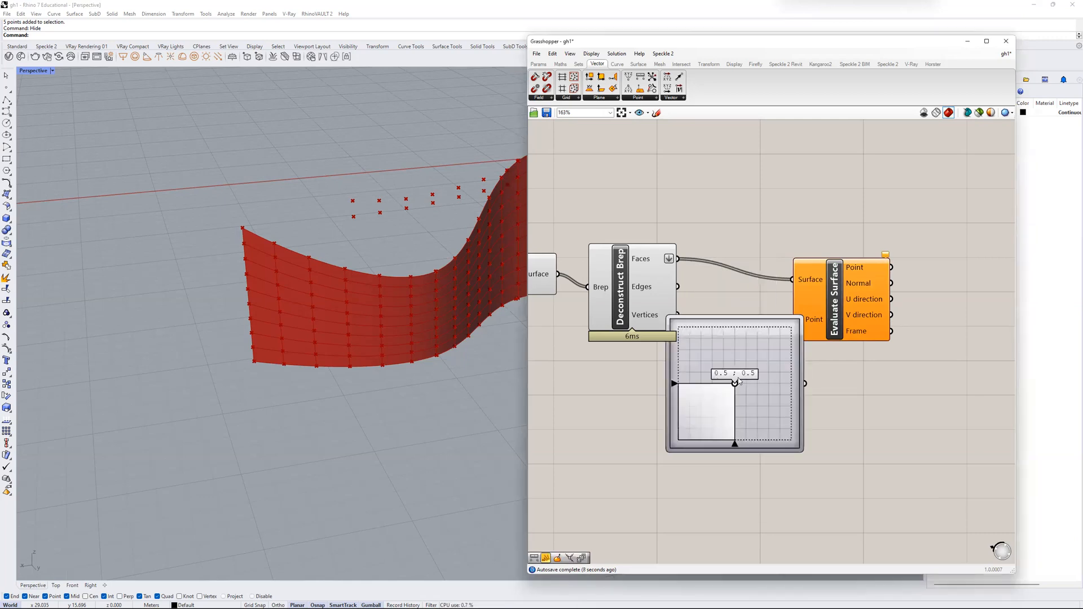
left_click_drag(775, 477, 724, 387)
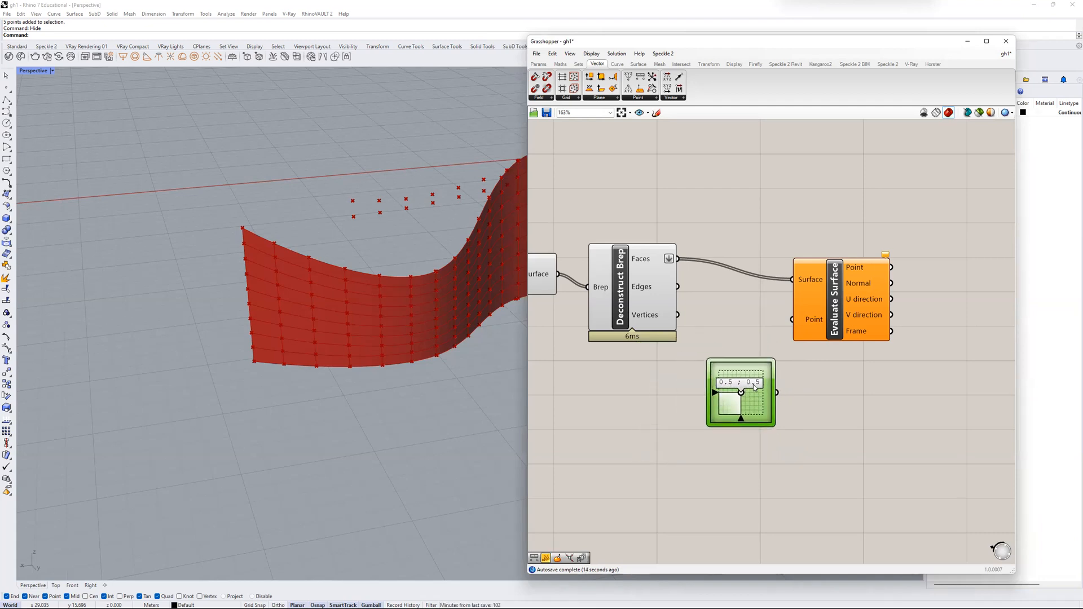
left_click_drag(757, 398, 792, 320)
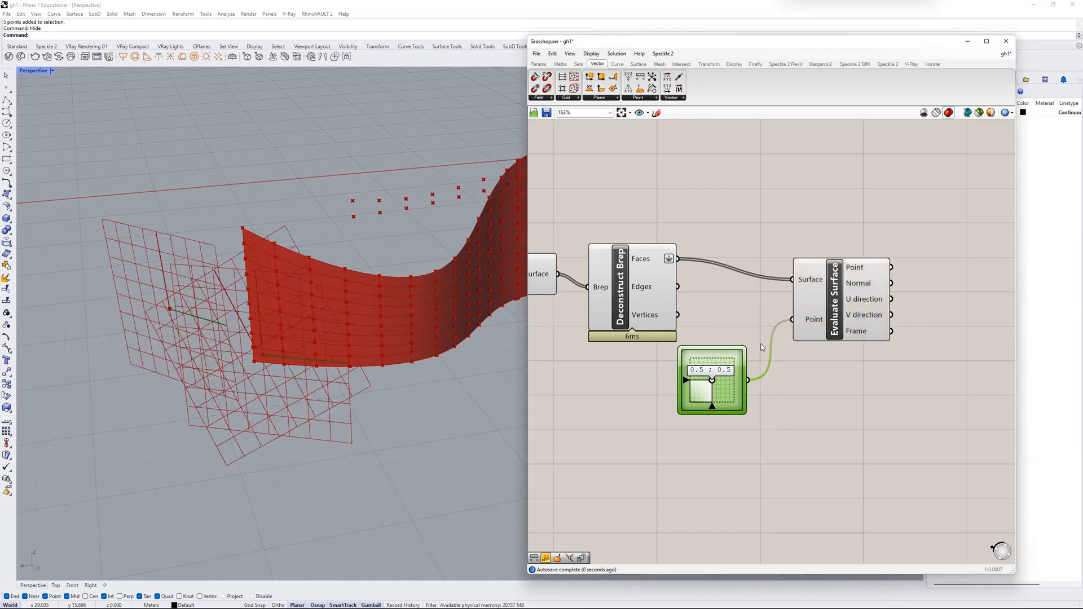
- Reparameterize the Surface input of Evaluate Surface
left_click(812, 282)
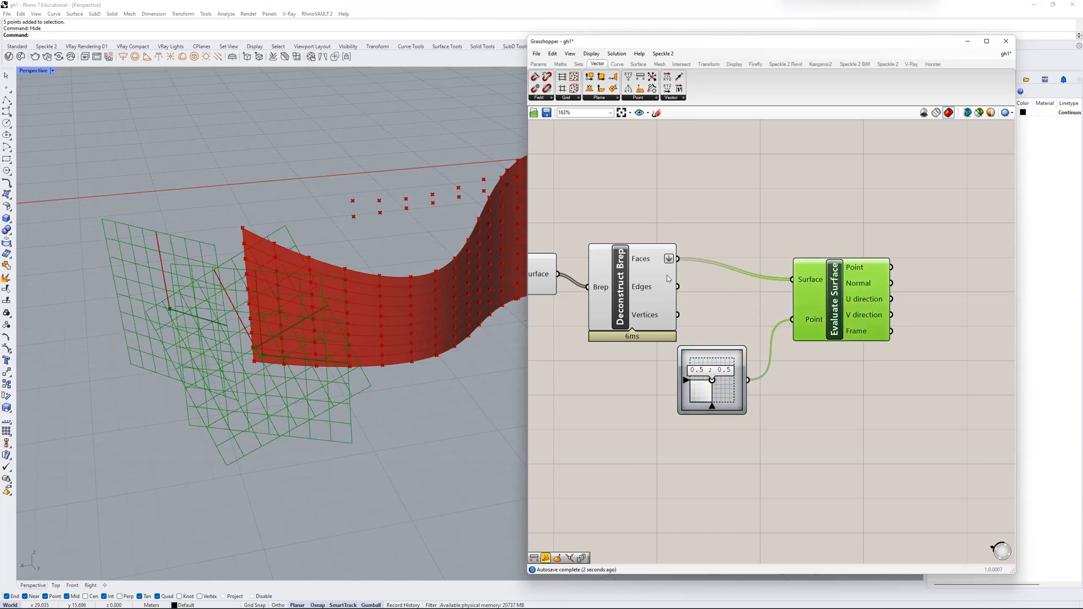
right_click(811, 281)
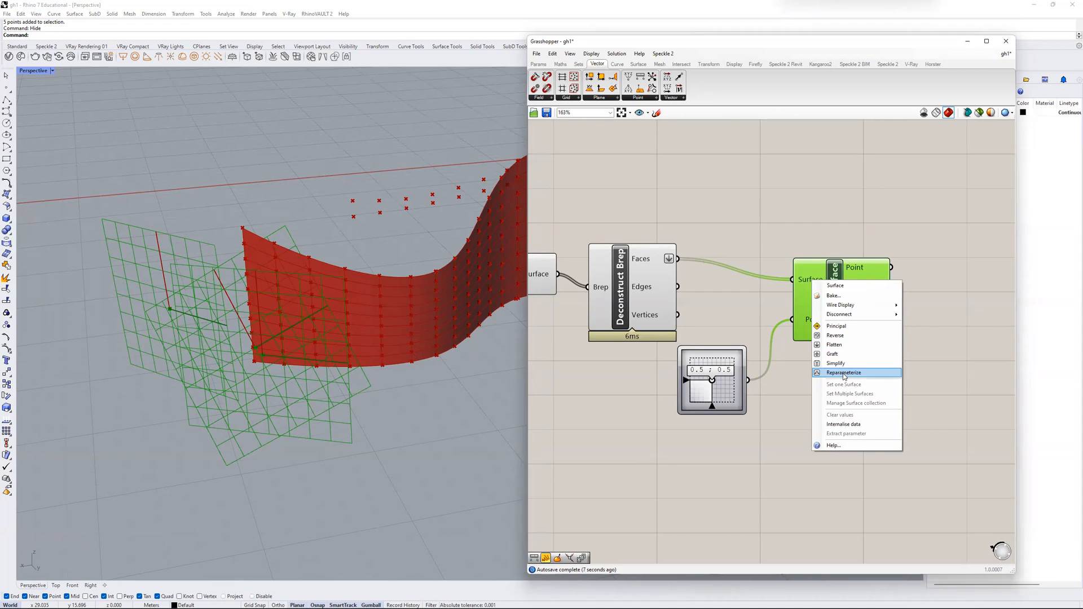
mouse_move(434, 291)
right_mouse_down()
mouse_move(357, 293)
mouse_move(449, 291)
right_mouse_up()
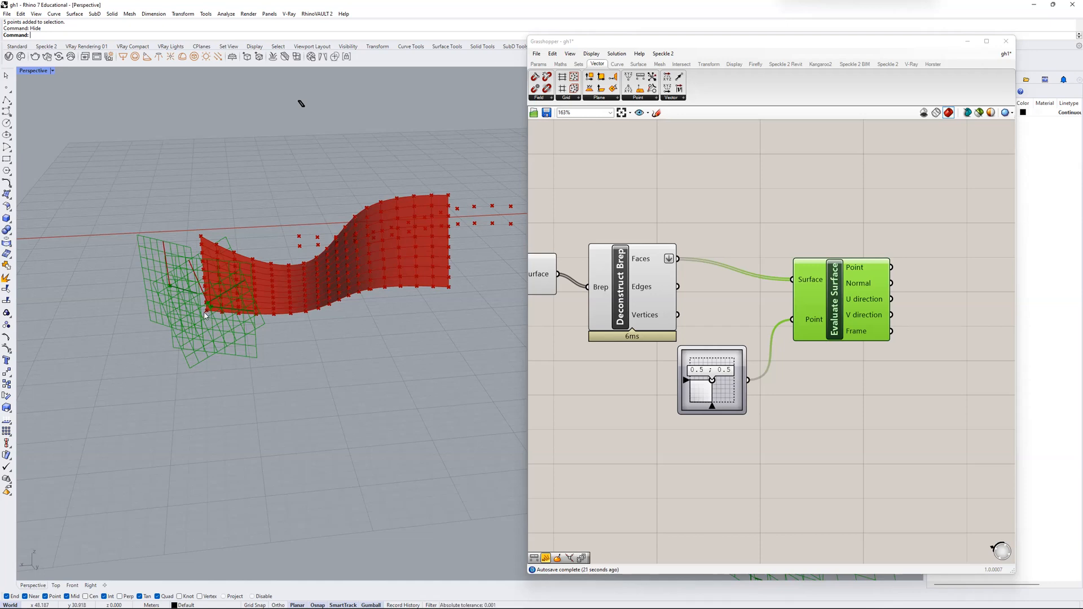
right_click_drag(204, 314, 181, 327)
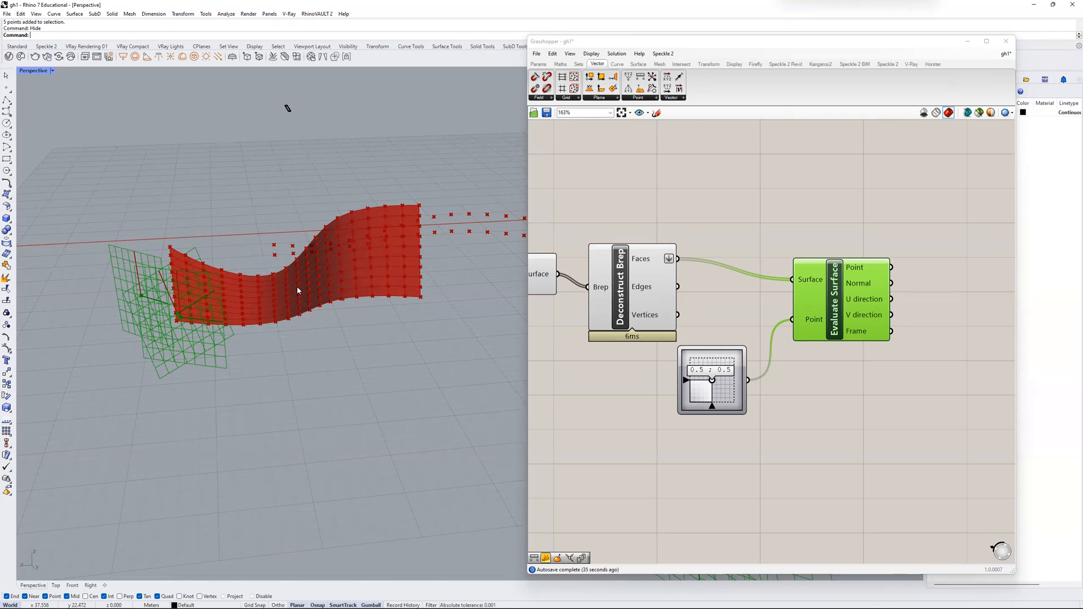
left_click_drag(432, 167, 139, 362)
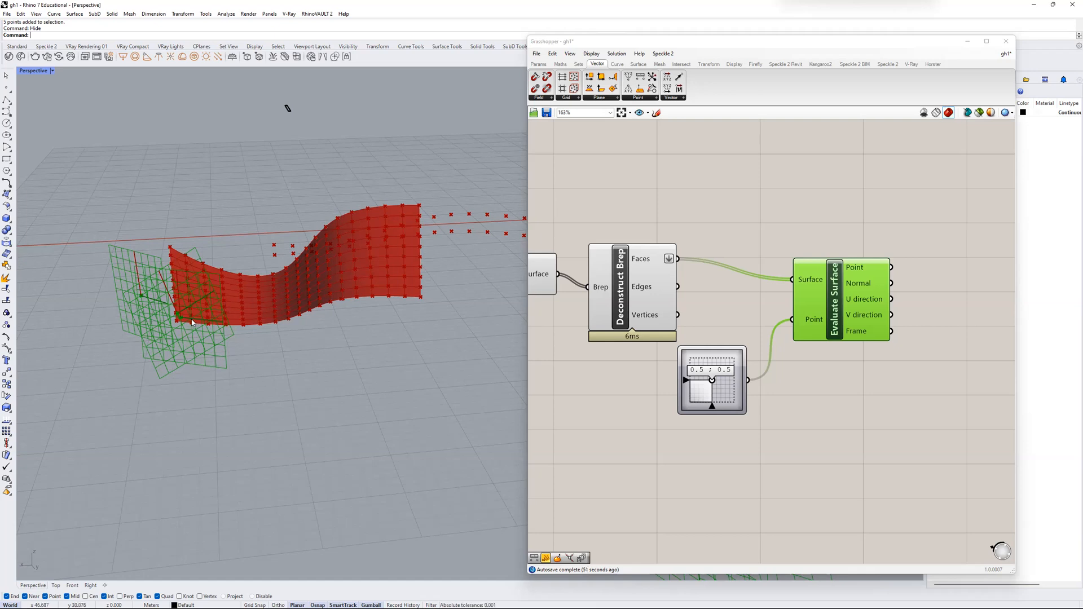
right_click(809, 279)
left_click(855, 372)
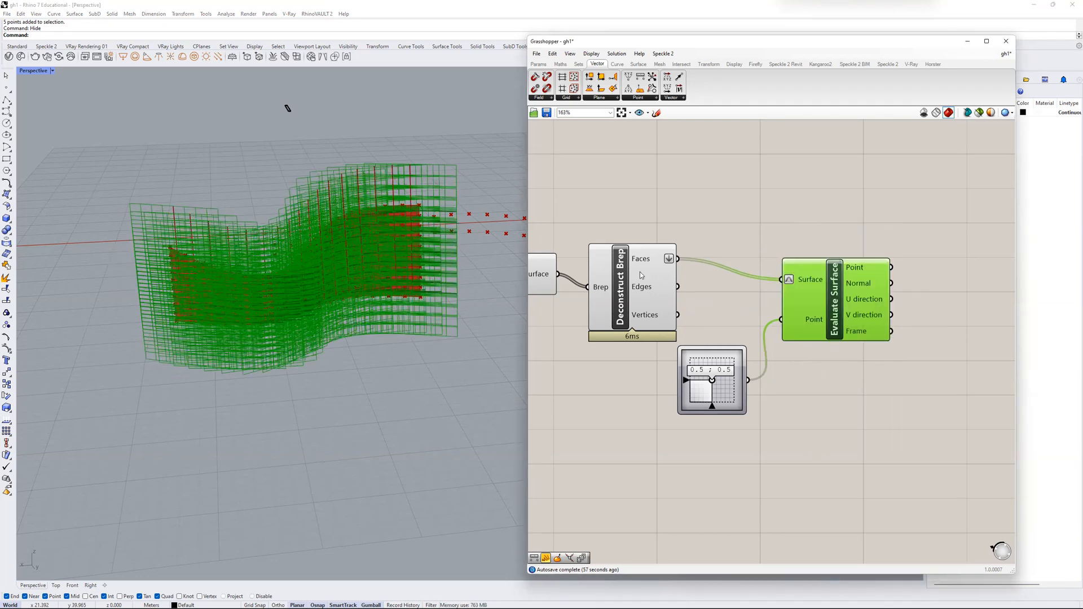
- Inspect the evaluated frames up close on the surface panels and hide the Evaluate Surface preview
scroll(274, 282, "up", 4)
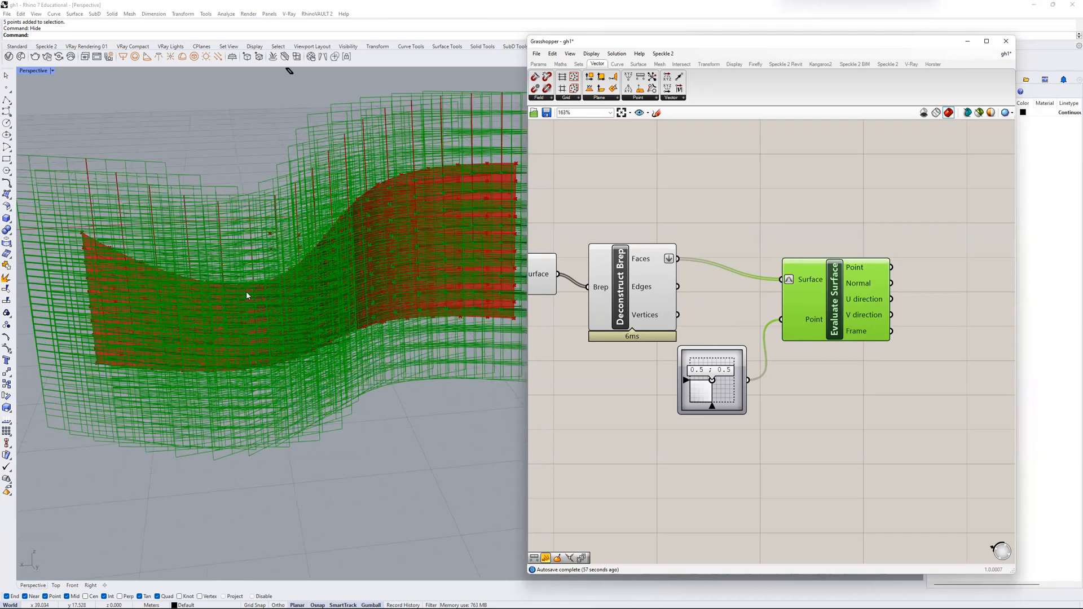
right_click_drag(204, 281, 347, 236)
scroll(345, 234, "up", 6)
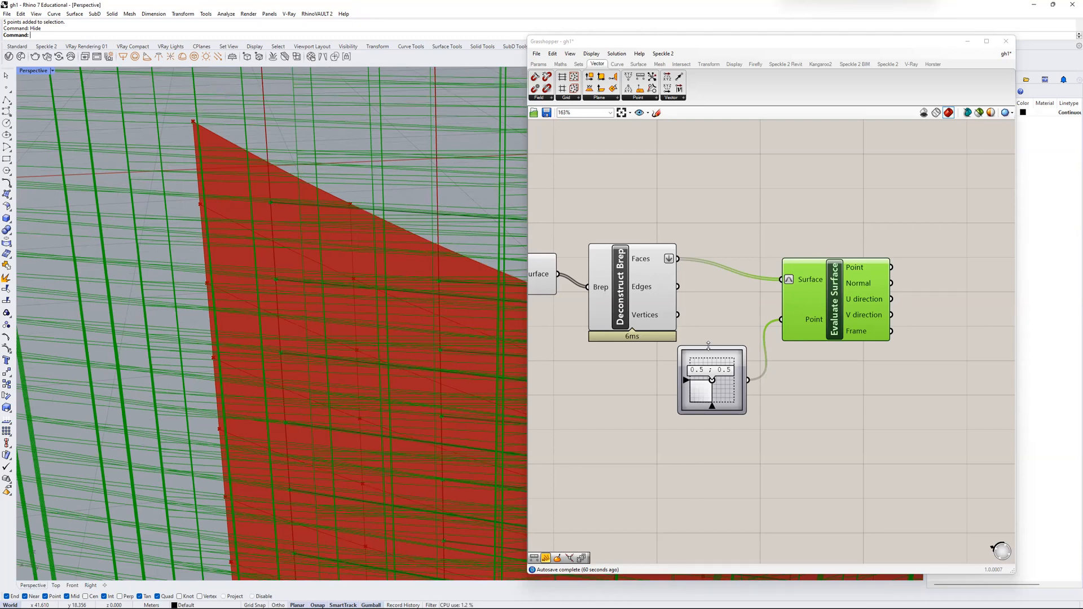
scroll(745, 310, "down", 5)
scroll(333, 323, "down", 1)
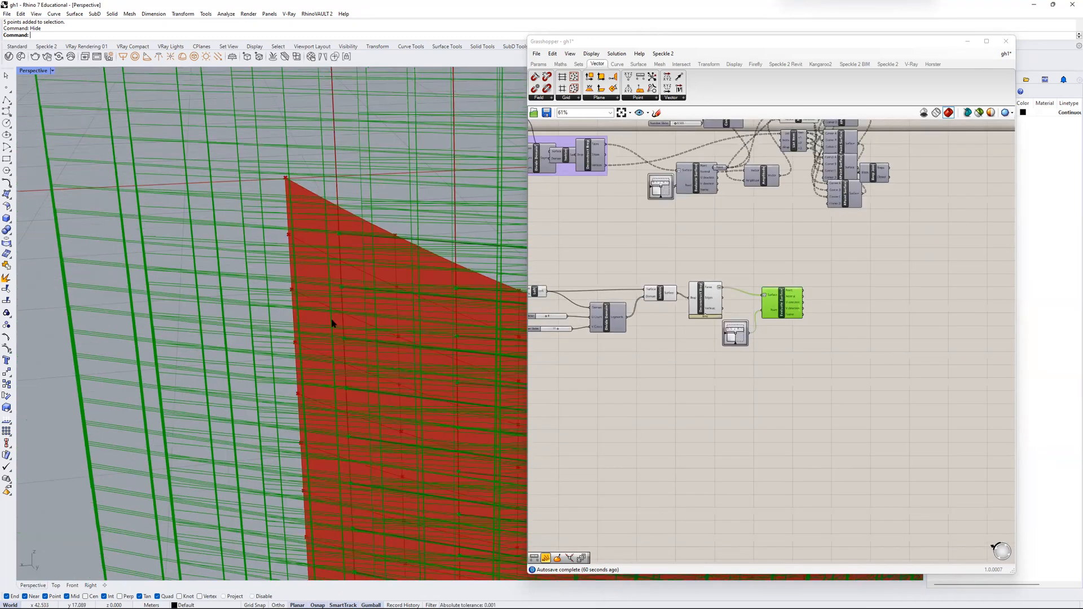
scroll(332, 323, "down", 6)
scroll(787, 305, "up", 3)
middle_click(784, 307)
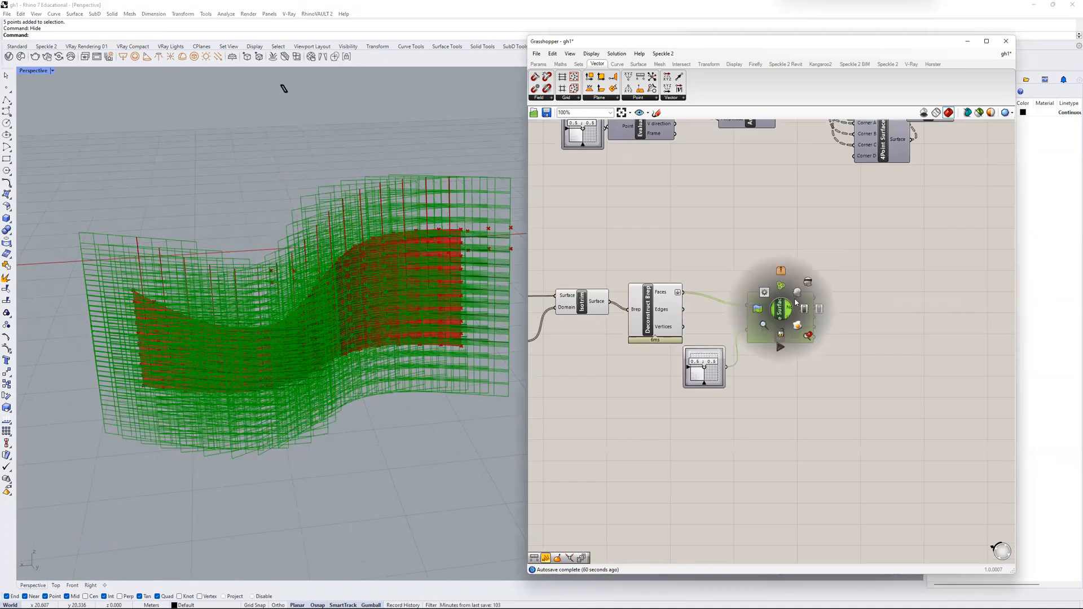
left_click(808, 285)
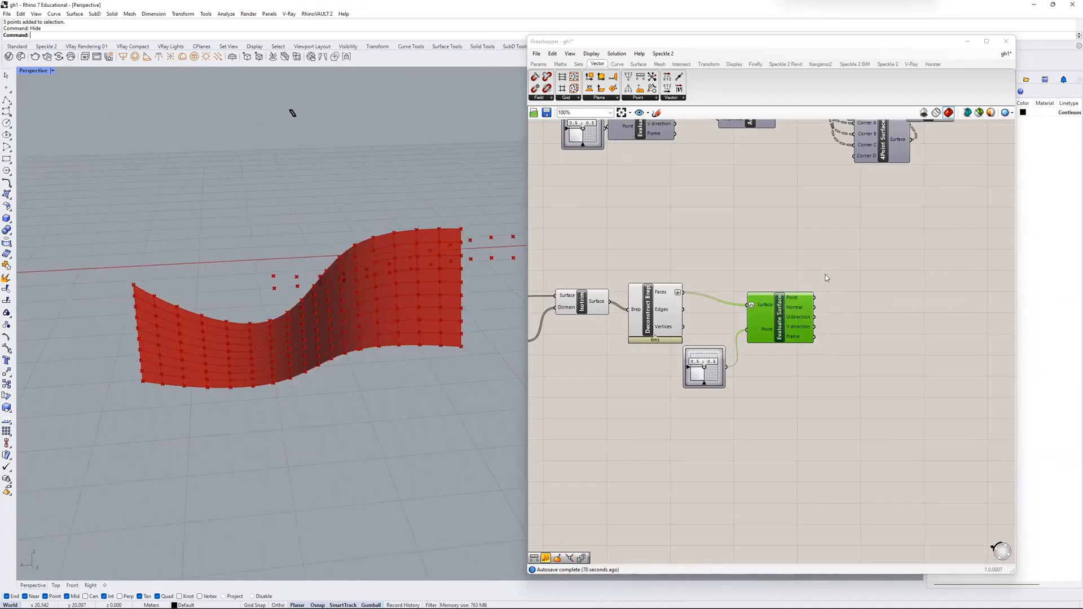
- Add a Point parameter and connect Evaluate Surface's Point output to it
scroll(789, 302, "up", 3)
double_click(848, 299)
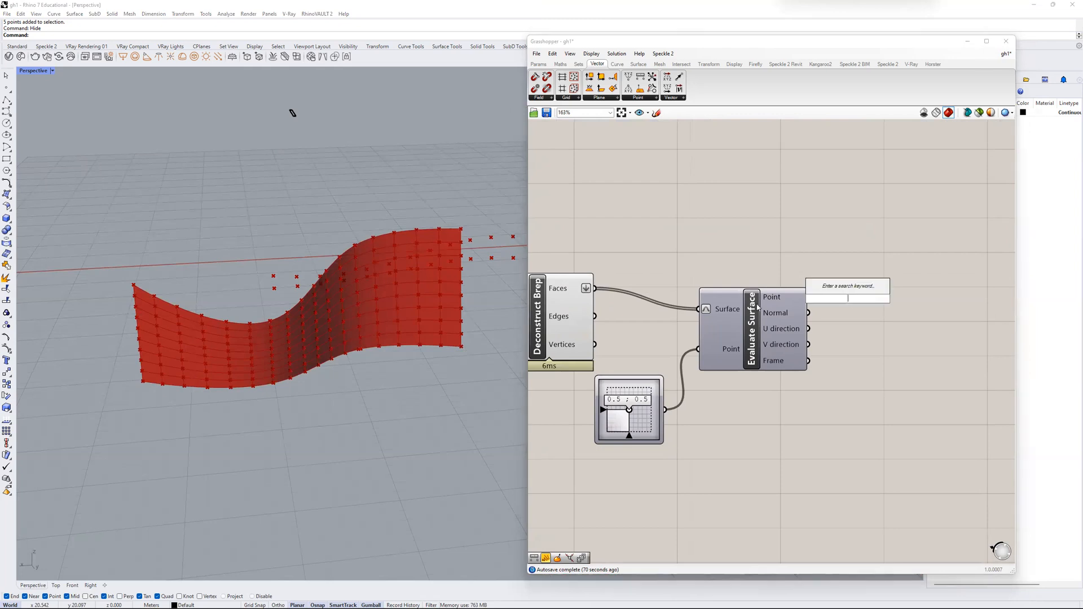
type("point")
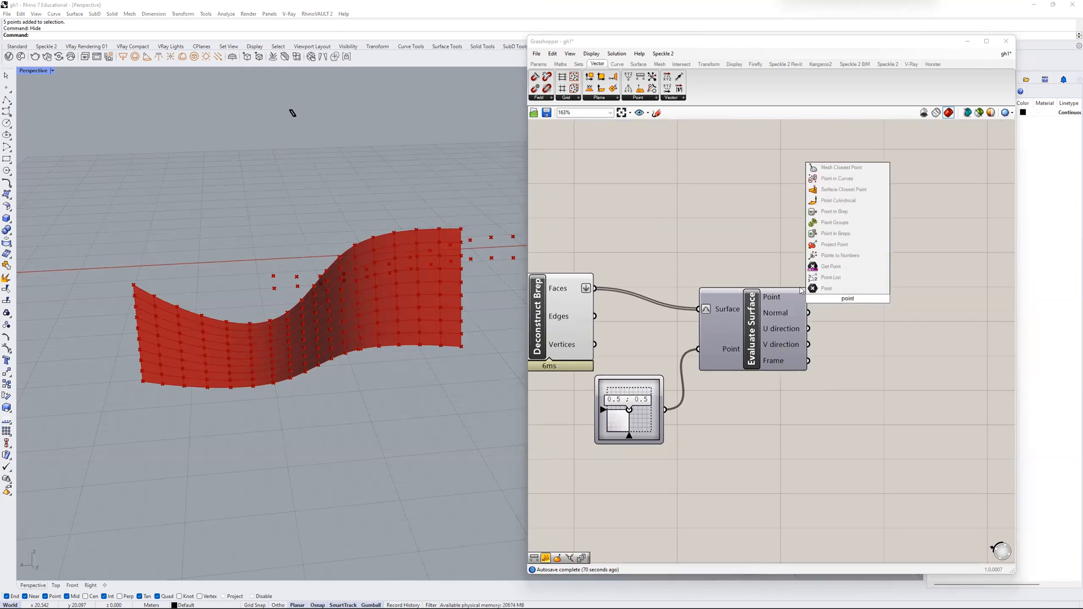
left_click(823, 289)
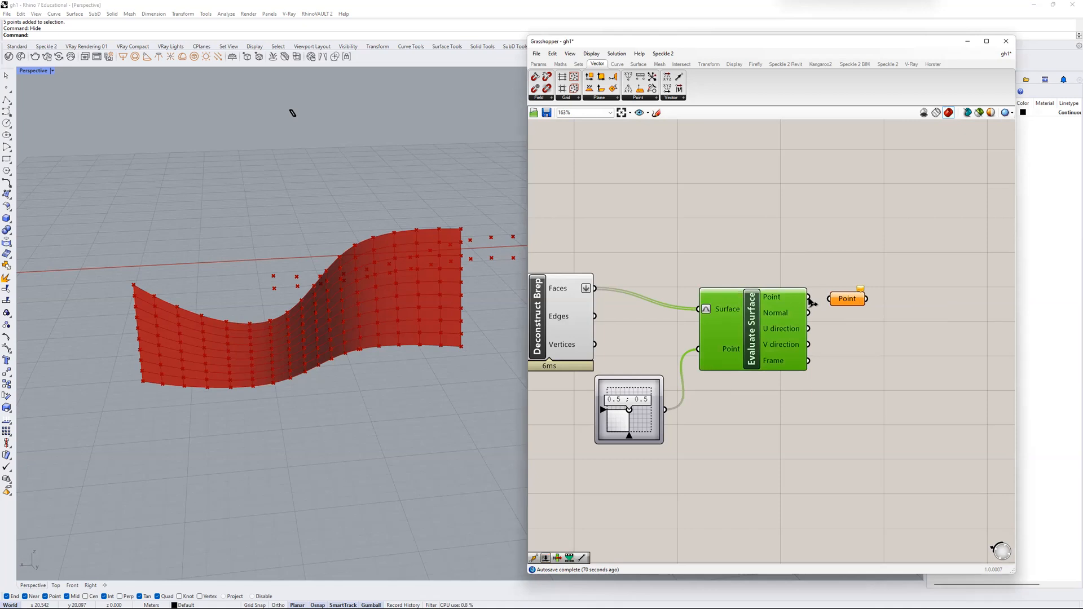
mouse_move(810, 301)
left_mouse_down()
mouse_move(852, 296)
mouse_move(840, 298)
left_mouse_up()
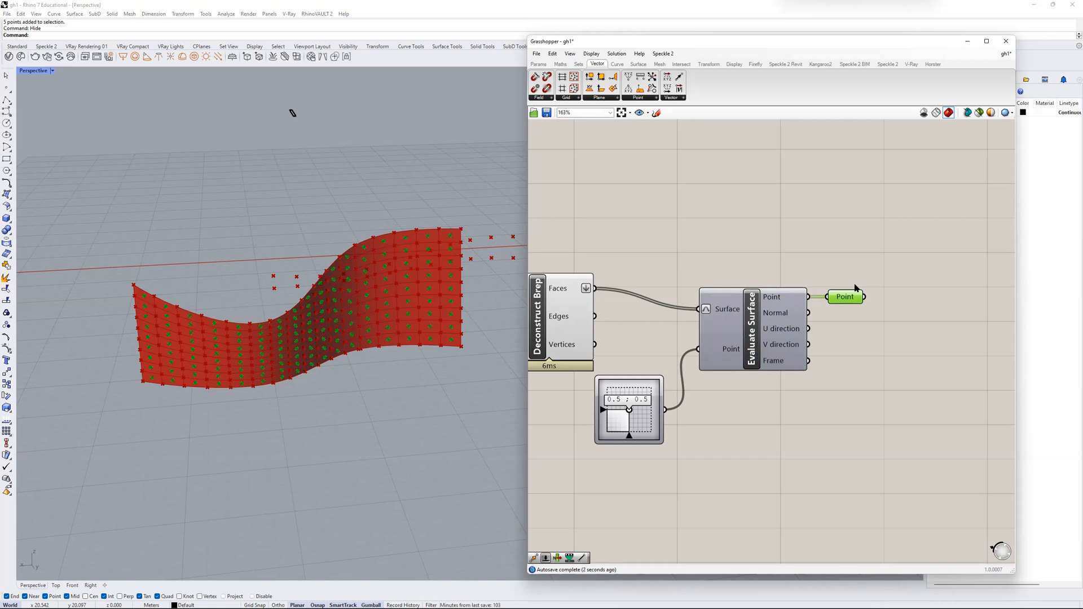
- Examine the panel centre points up close and compare them with the Deconstruct Brep faces and Isotrim panels
scroll(184, 326, "up", 5)
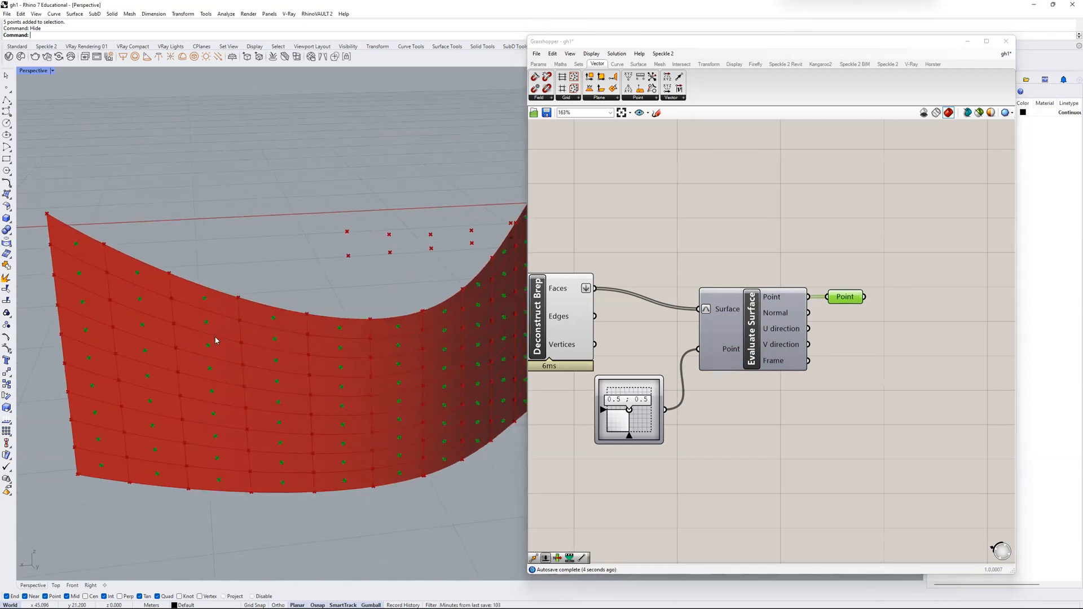
scroll(229, 325, "up", 5)
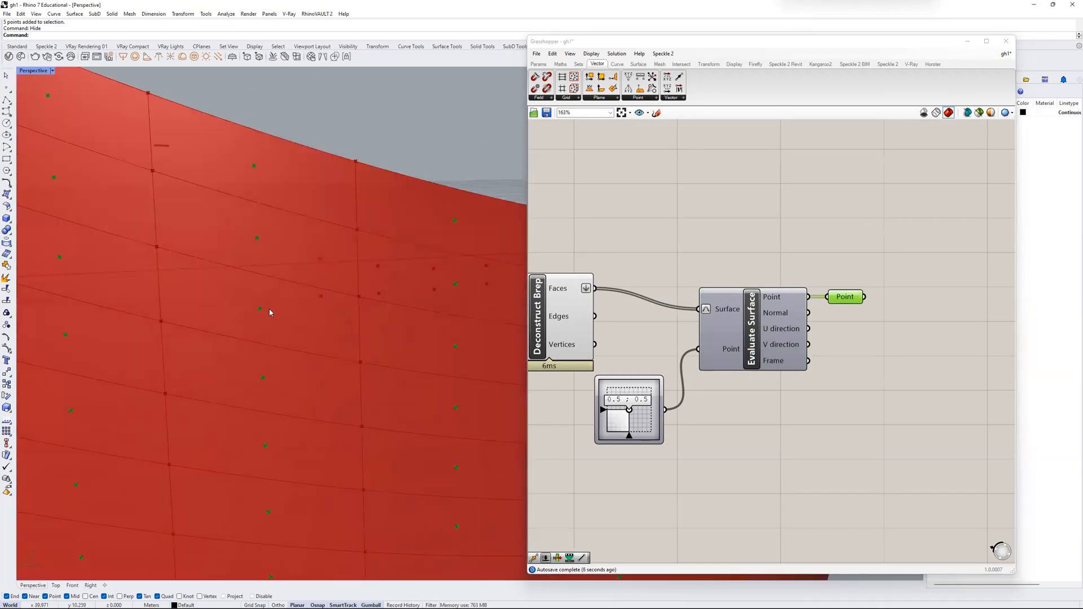
right_click_drag(581, 294, 664, 298)
left_click(635, 319)
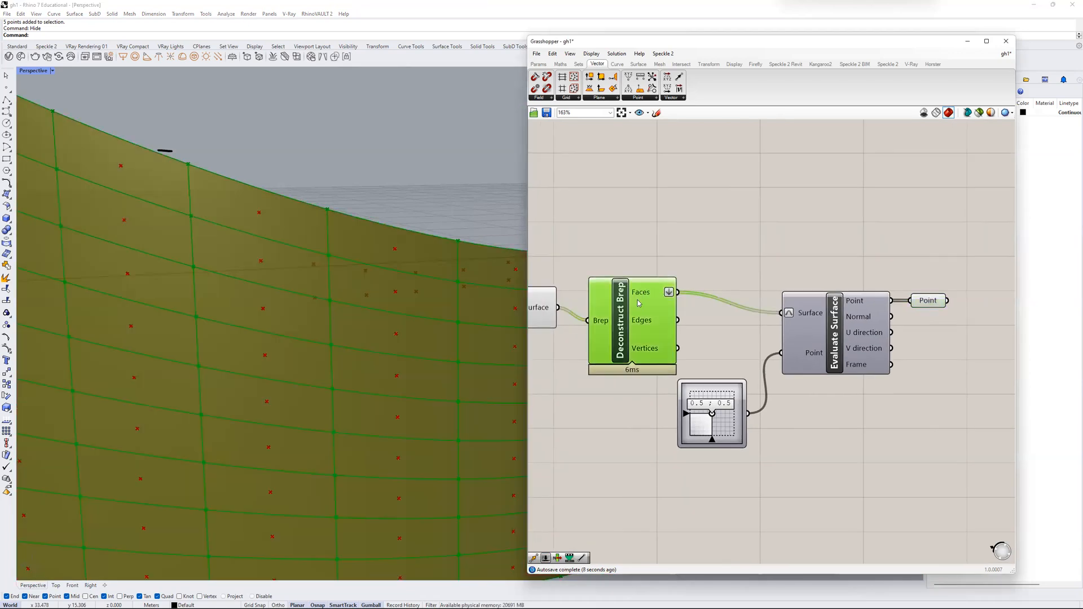
scroll(627, 315, "down", 3)
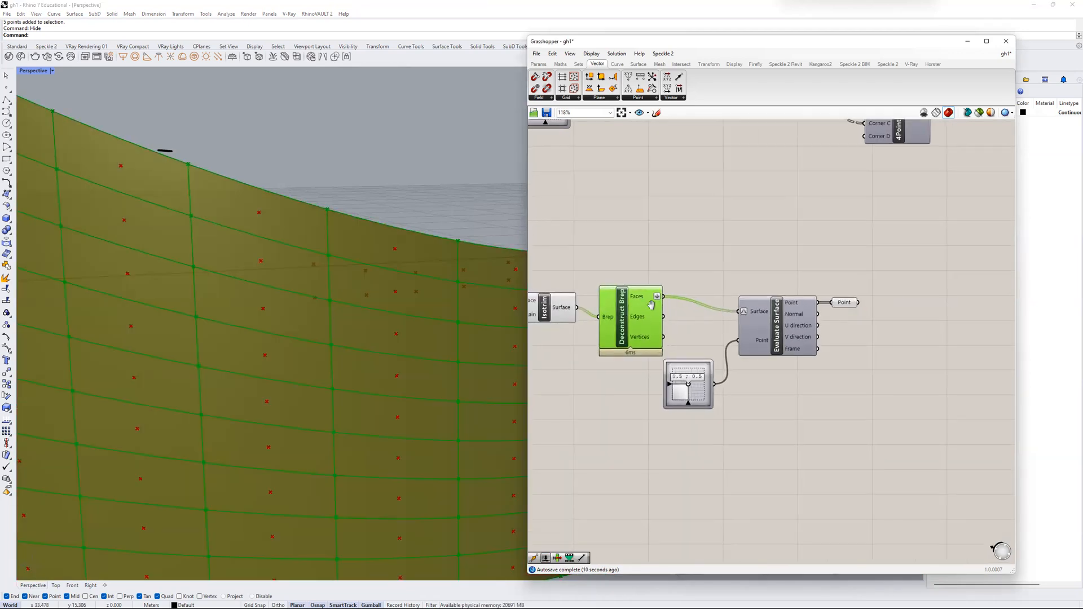
right_click_drag(627, 314, 714, 315)
scroll(421, 307, "down", 5)
right_click_drag(374, 303, 395, 299)
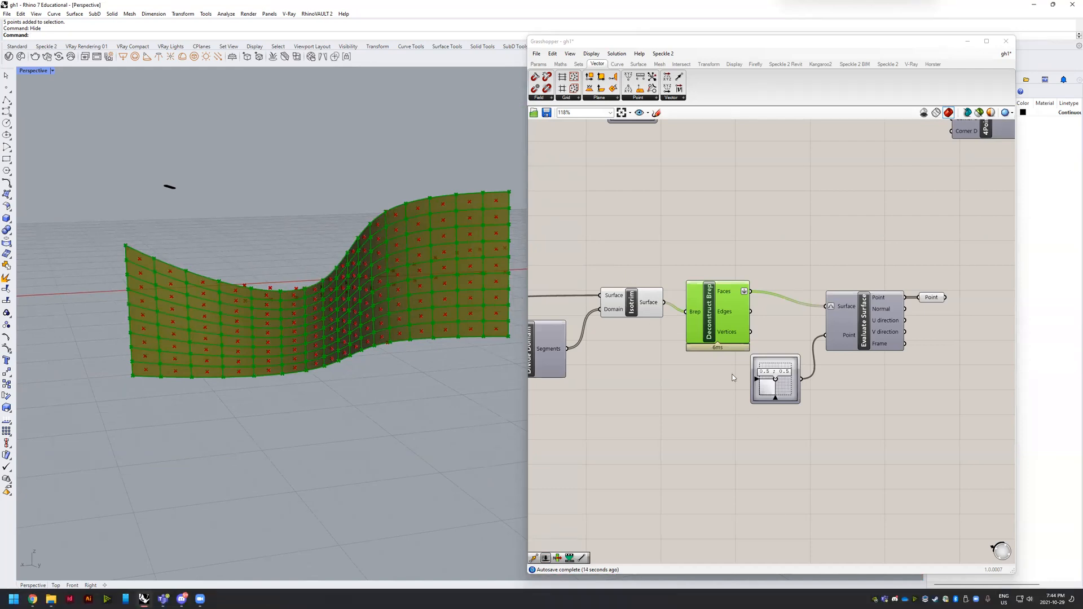
left_click(632, 305)
right_click_drag(627, 314, 783, 319)
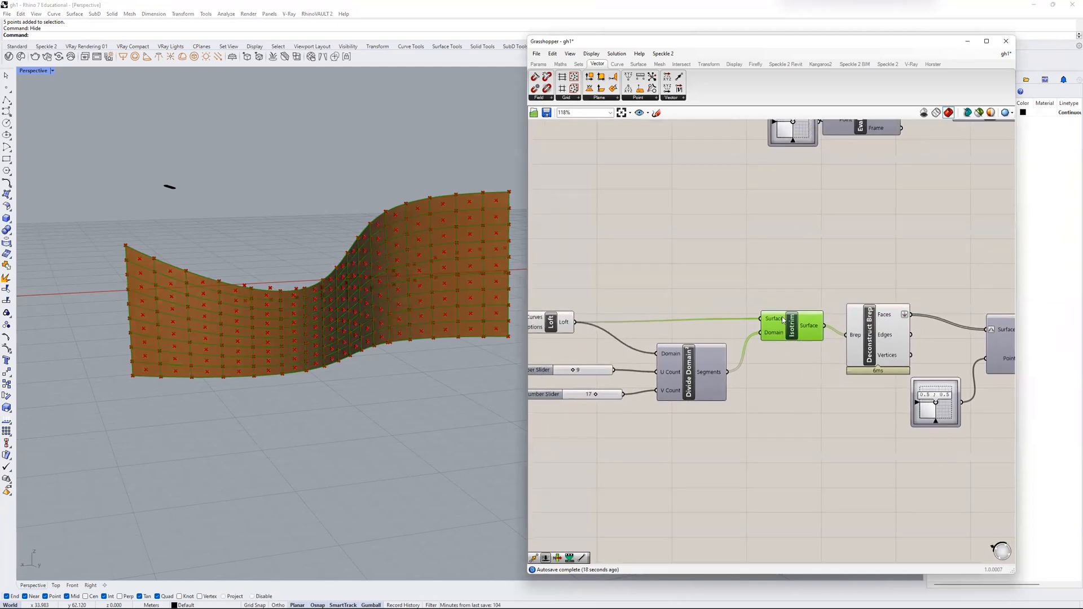
- Group Loft, the two number sliders, Divide Domain² and Isotrim
right_click_drag(689, 354, 728, 349)
left_click_drag(844, 287, 641, 415)
key("ctrl+g")
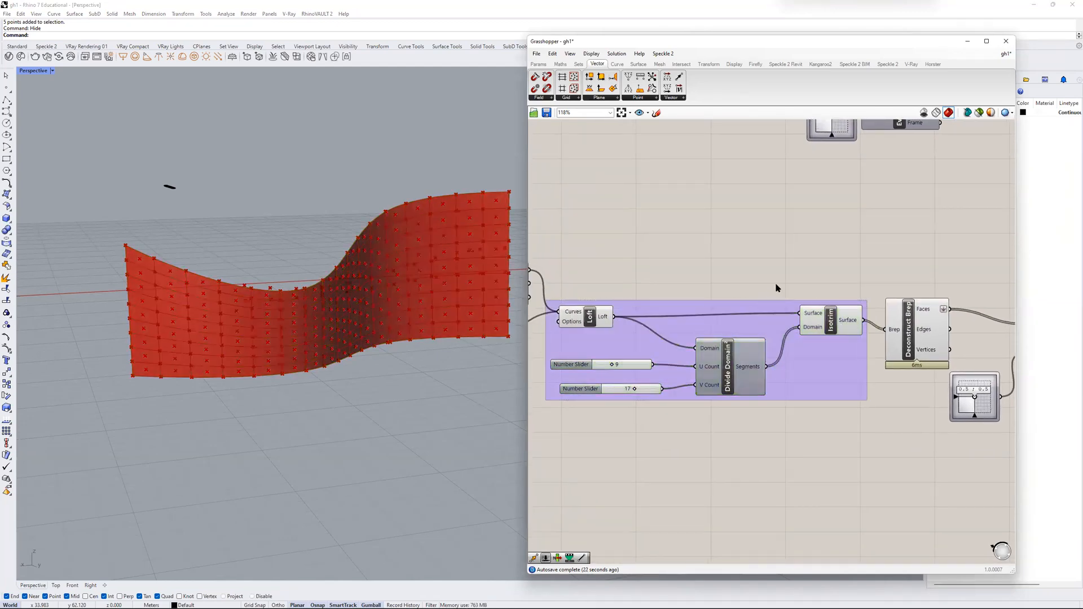
- Group Deconstruct Brep, the MD Slider, Evaluate Surface and its Point parameter
left_click_drag(961, 364, 913, 269)
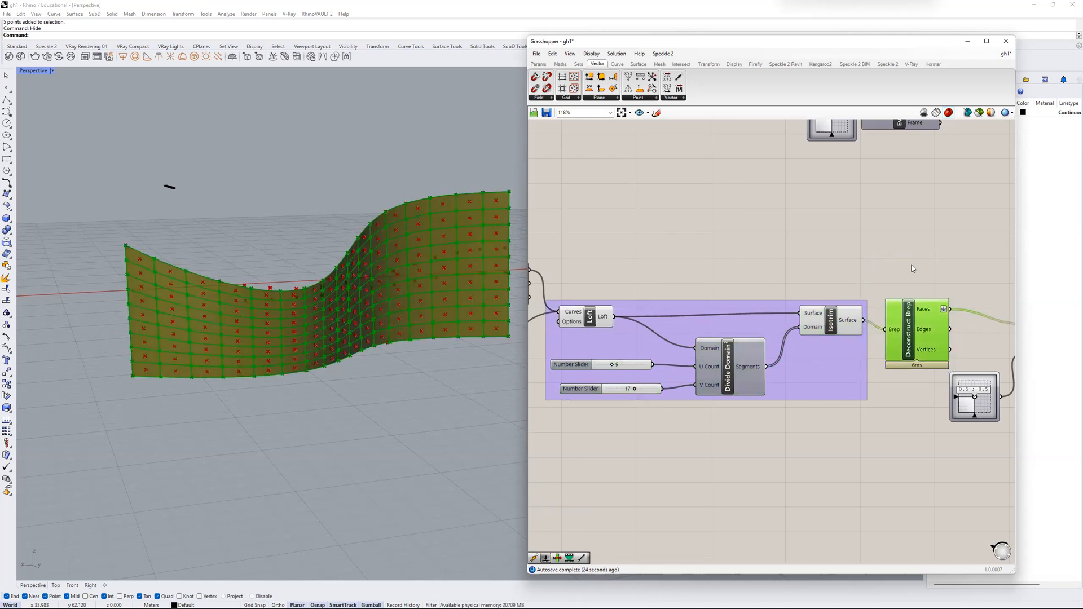
scroll(850, 280, "down", 2)
left_click_drag(978, 288, 700, 394)
left_click(795, 412)
left_click_drag(958, 283, 734, 408)
key("ctrl+g")
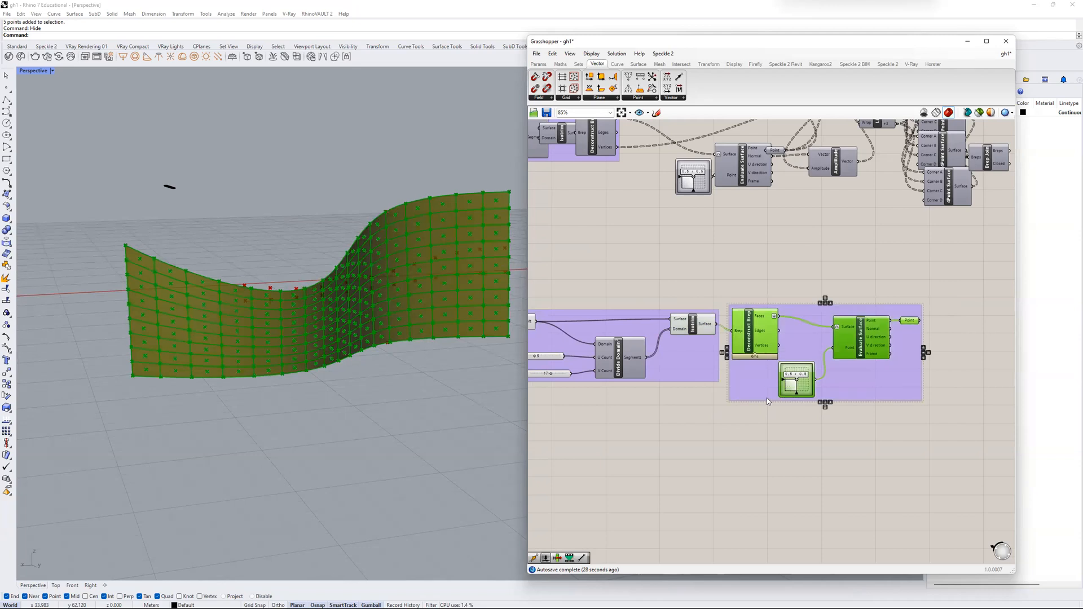
- Move the Deconstruct Brep and Evaluate Surface components lower on the canvas and keep them grouped
left_click_drag(967, 286, 756, 415)
left_click(917, 434)
left_click_drag(990, 295, 739, 438)
left_click_drag(962, 285, 734, 442)
left_click(772, 460)
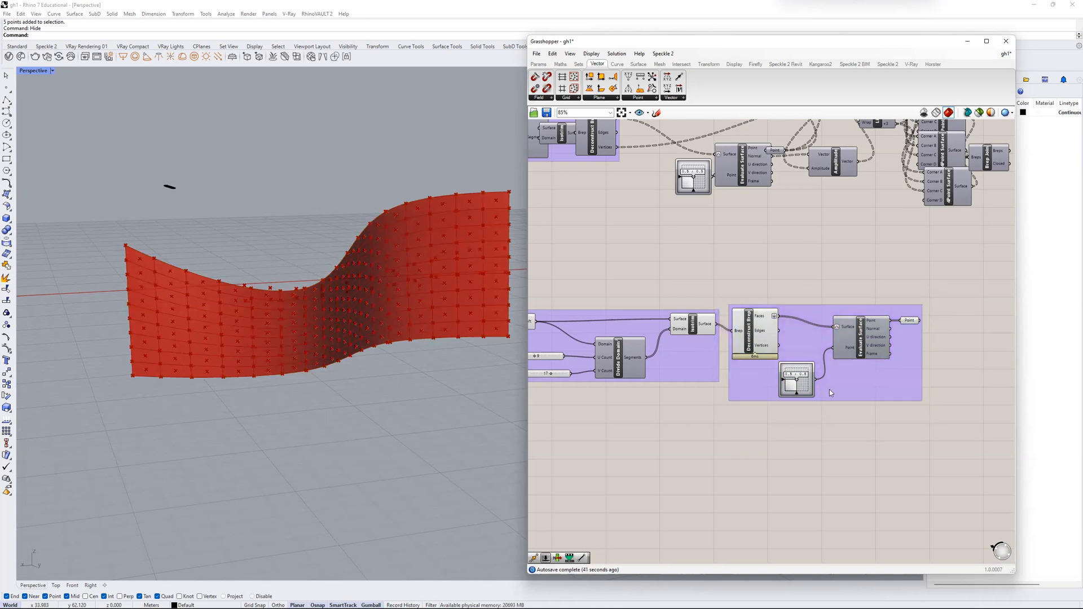
key("ctrl+z")
left_click_drag(968, 294, 769, 457)
key("ctrl+g")
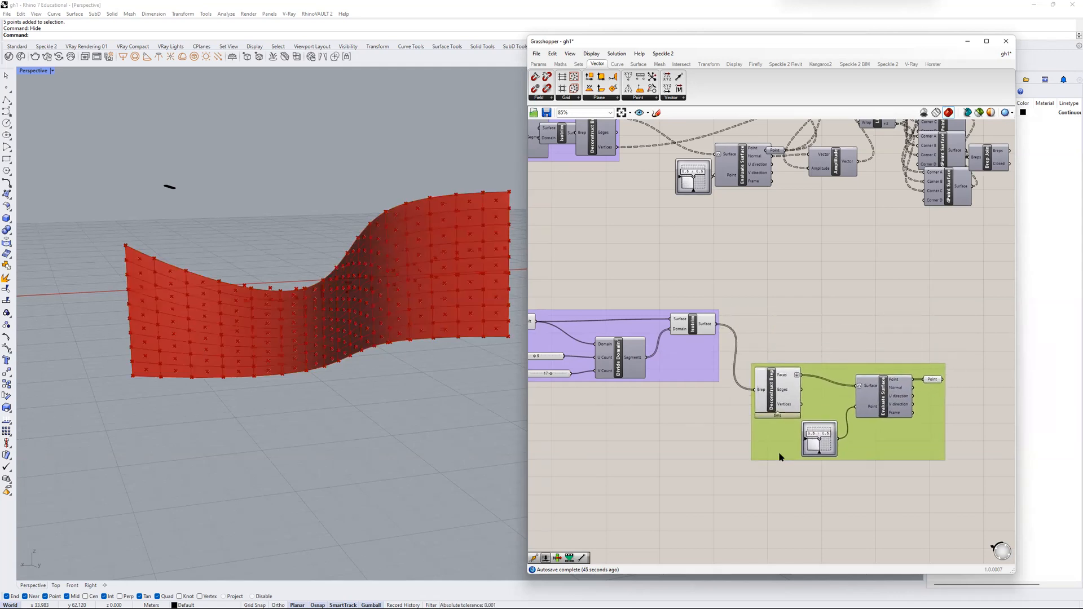
- Take Loft out of the subdivision group, keeping the two number sliders, Divide Domain² and Isotrim grouped
scroll(835, 391, "down", 3)
right_click_drag(870, 381, 780, 403)
scroll(781, 403, "up", 6)
scroll(780, 402, "down", 5)
right_click_drag(911, 401, 772, 360)
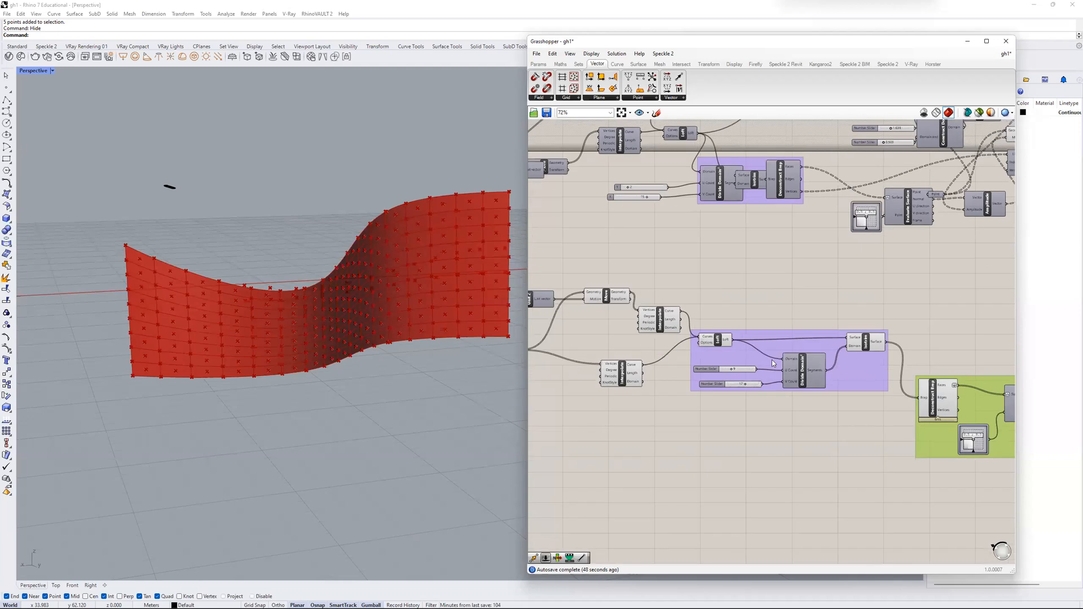
scroll(772, 360, "up", 4)
left_click(683, 376)
left_click(688, 402)
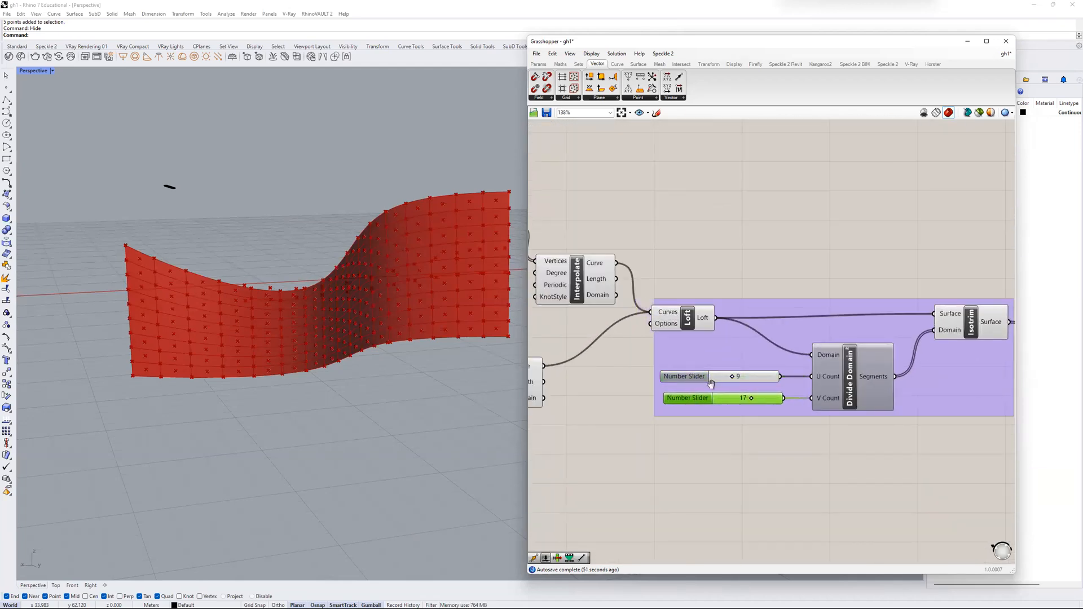
right_click_drag(688, 402, 663, 404)
left_click_drag(663, 320, 700, 345)
right_click_drag(624, 352, 511, 332)
- Move the subdivision group below Loft and place Isotrim close beside Divide Domain²
left_click_drag(677, 347, 658, 397)
left_click_drag(840, 365, 821, 409)
left_click(846, 365)
left_click(772, 411)
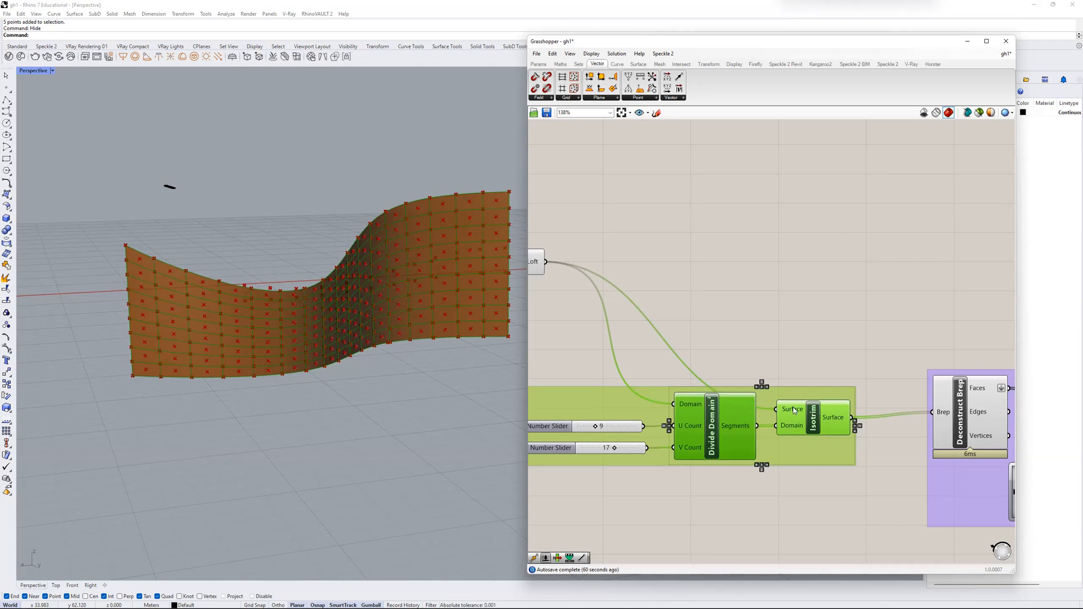
right_click_drag(821, 366, 856, 302)
left_click(827, 328)
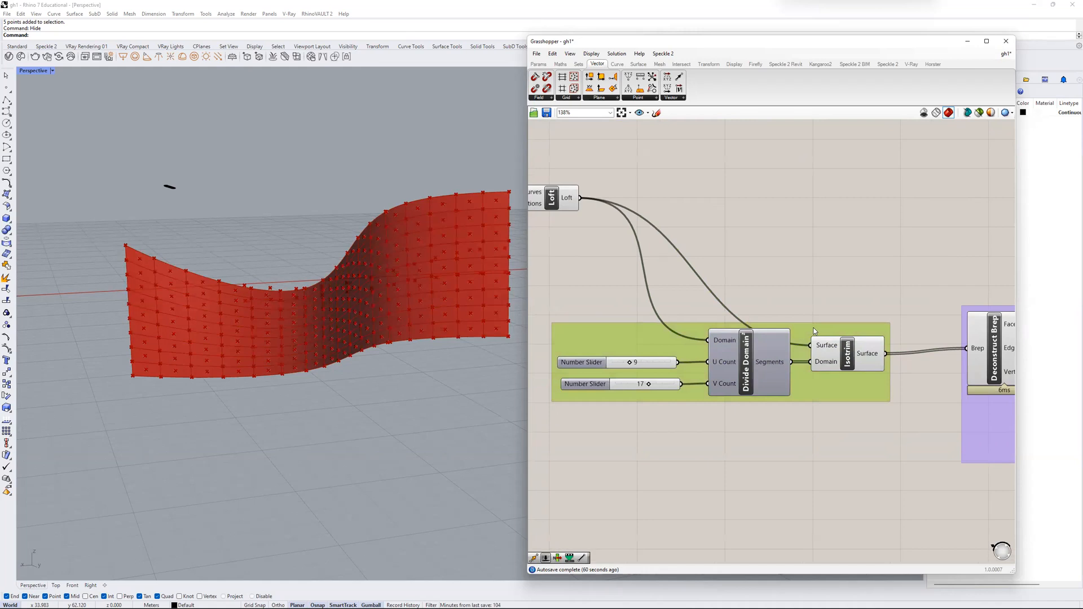
- Name the group containing Divide Domain² and Isotrim "divide surface"
right_click(814, 328)
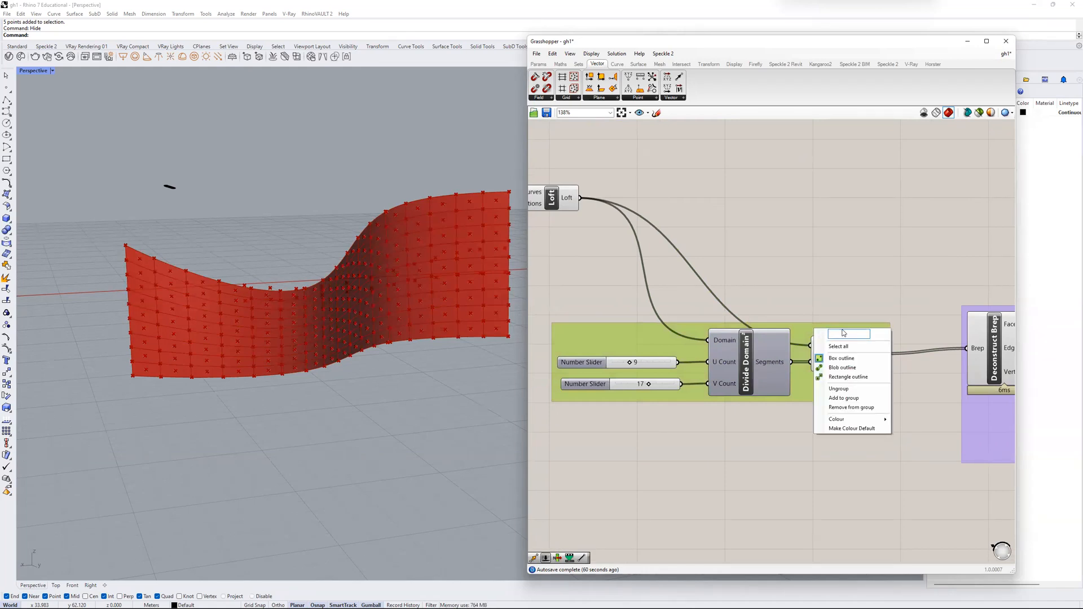
type("divide surface")
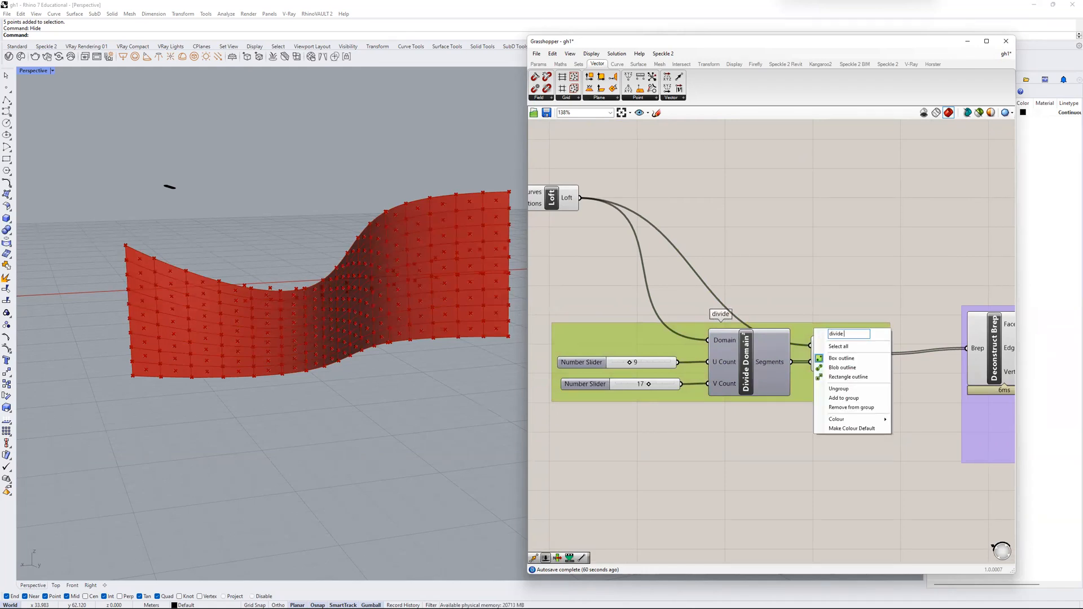
key("Return")
left_click(828, 319)
left_click(805, 333)
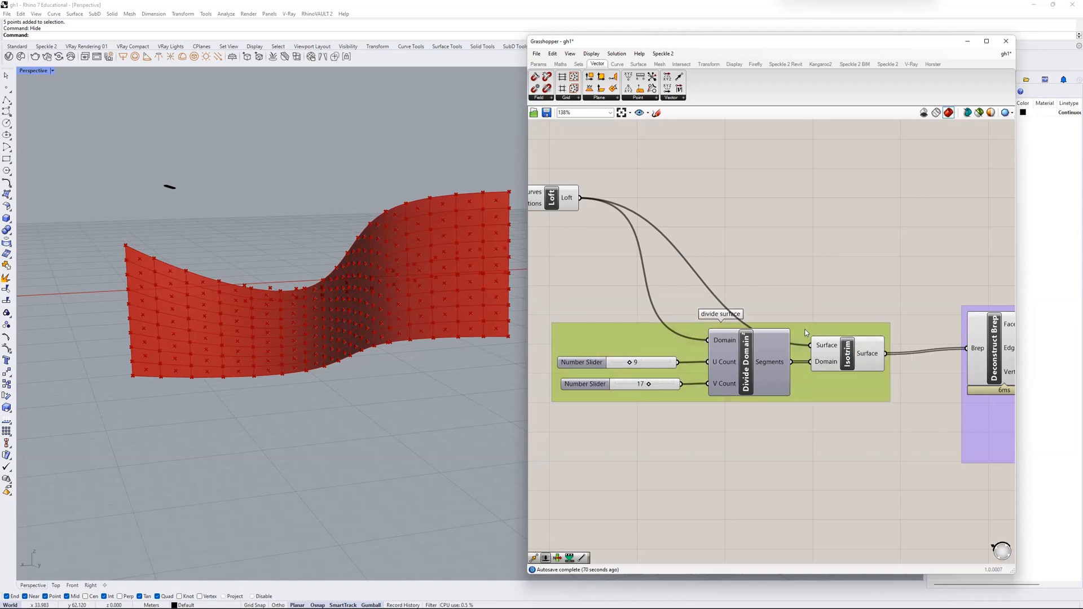
- Try the blob and rectangle outline styles on the divide surface group
right_click(804, 328)
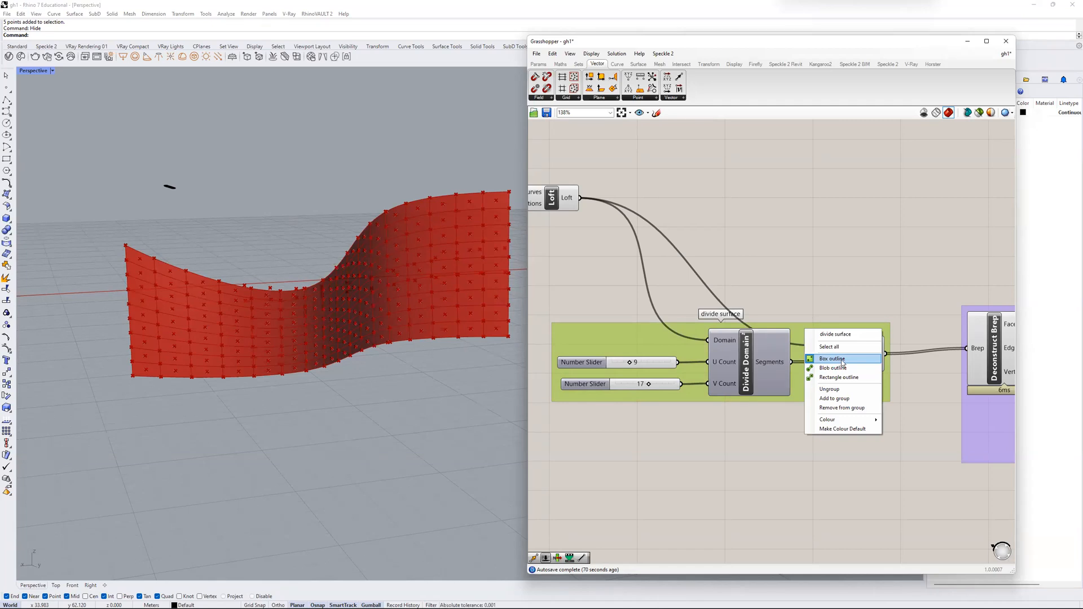
left_click(840, 370)
right_click(812, 330)
left_click(853, 377)
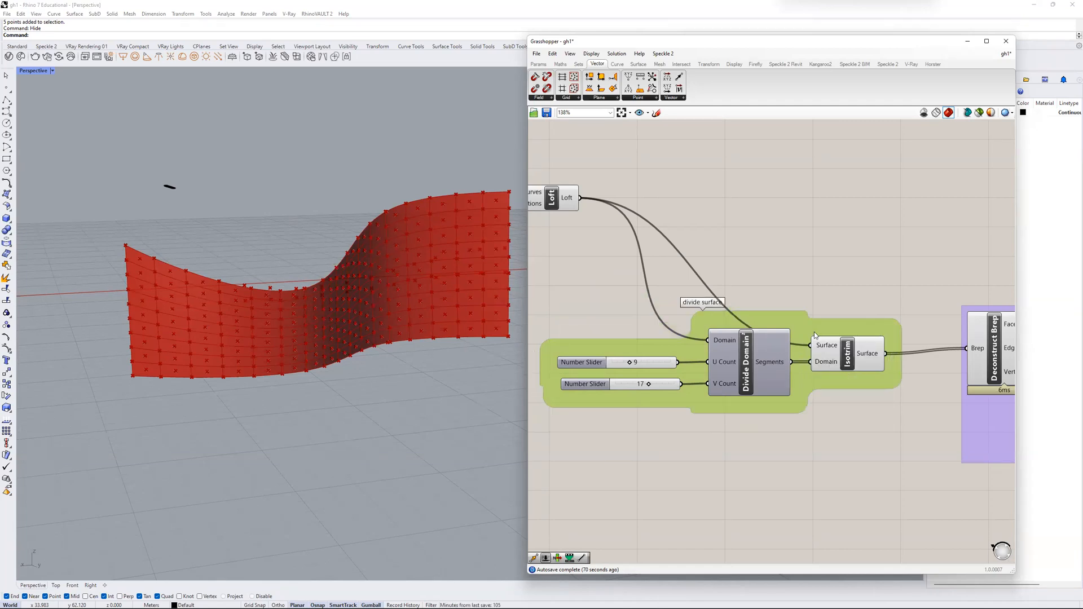
right_click(814, 335)
left_click(843, 370)
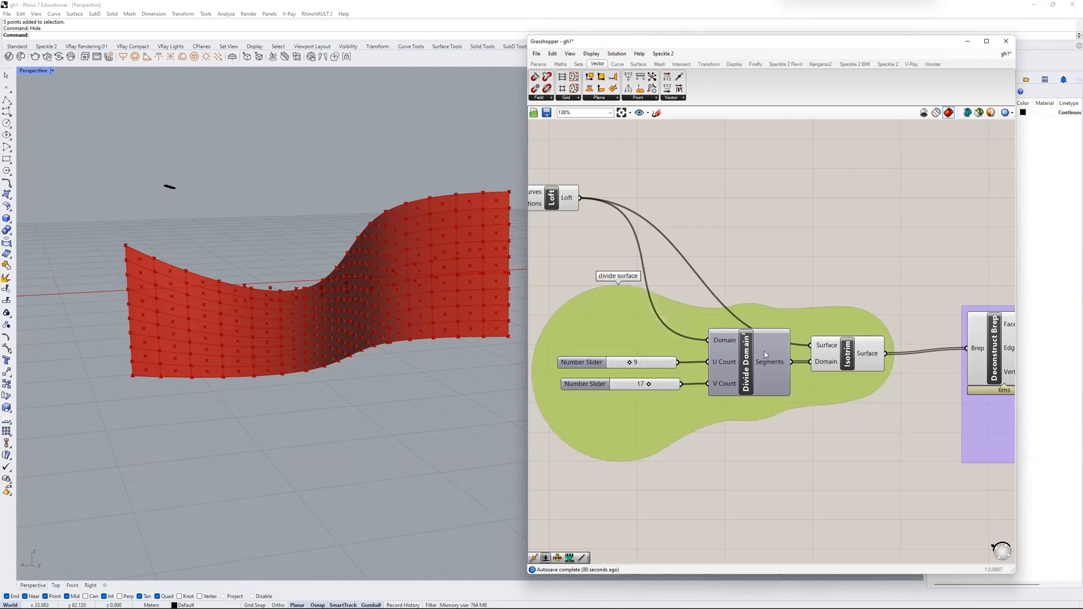
- Restore the box outline of the divide surface group
right_click_drag(793, 389, 760, 334)
scroll(763, 332, "down", 3)
left_click_drag(716, 300, 724, 322)
scroll(759, 324, "up", 3)
scroll(792, 328, "down", 2)
right_click_drag(792, 328, 701, 337)
right_click(703, 341)
scroll(784, 332, "down", 2)
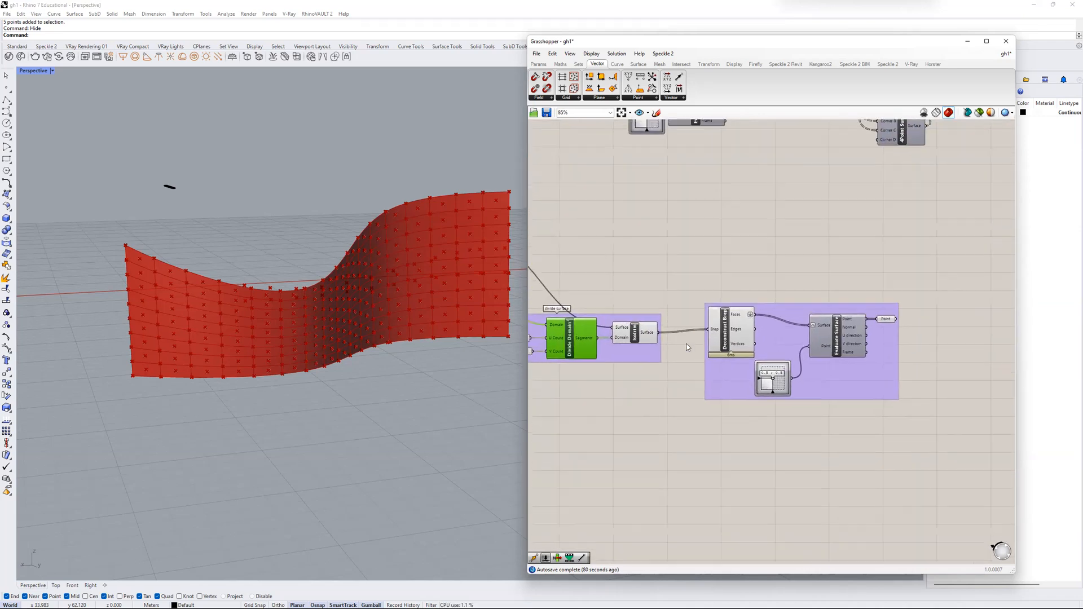
- Review the panel centre points on the surface and trace the definition from Loft through to Evaluate Surface
scroll(856, 321, "up", 2)
left_click(860, 321)
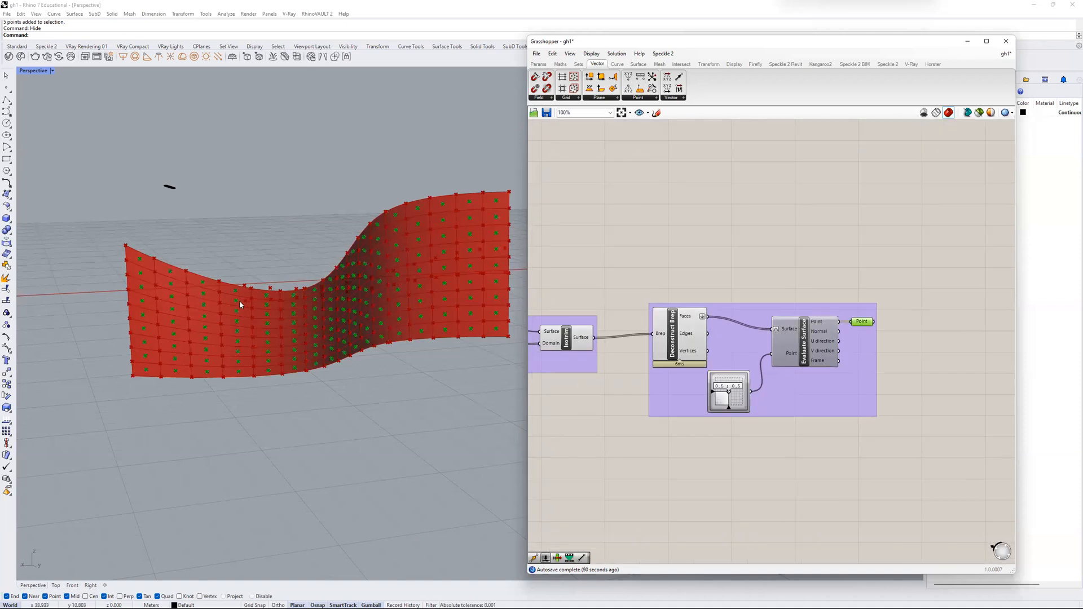
scroll(240, 305, "up", 5)
right_click_drag(749, 307, 818, 309)
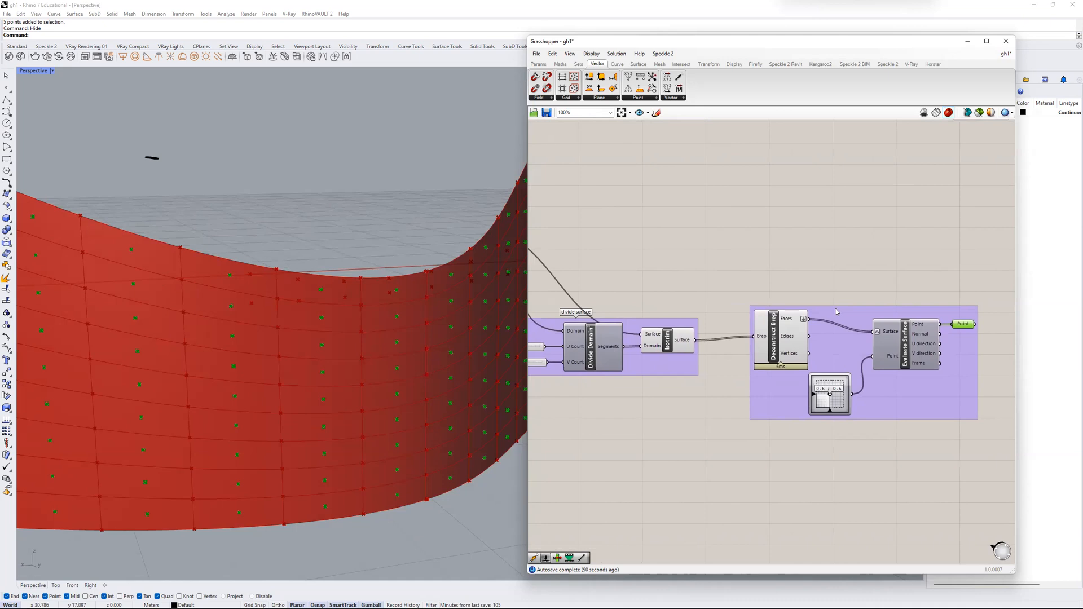
right_click_drag(570, 293, 721, 319)
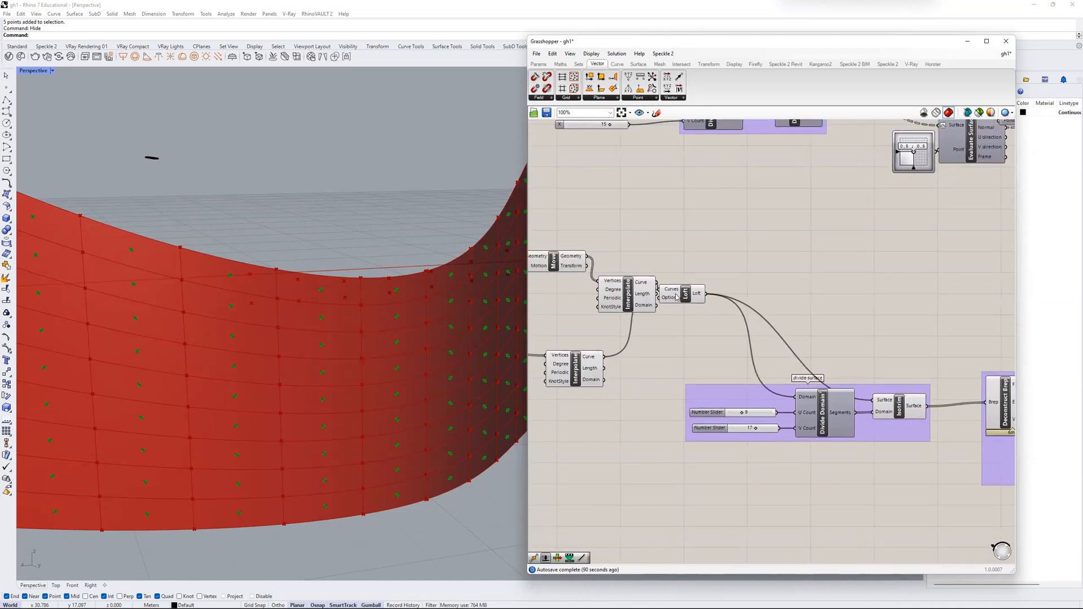
right_click_drag(920, 344, 805, 329)
right_click_drag(907, 380, 619, 342)
scroll(798, 356, "up", 2)
left_click(656, 339)
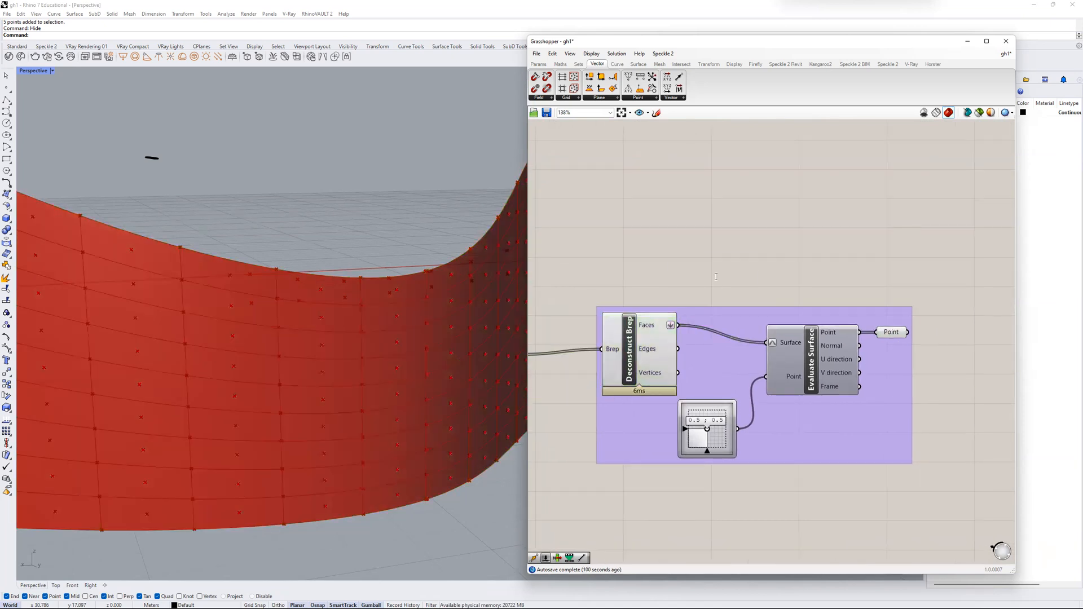
- Add a Point parameter above the Deconstruct Brep group and connect Deconstruct Brep's Vertices output to it
double_click(715, 268)
type("point")
key("Return")
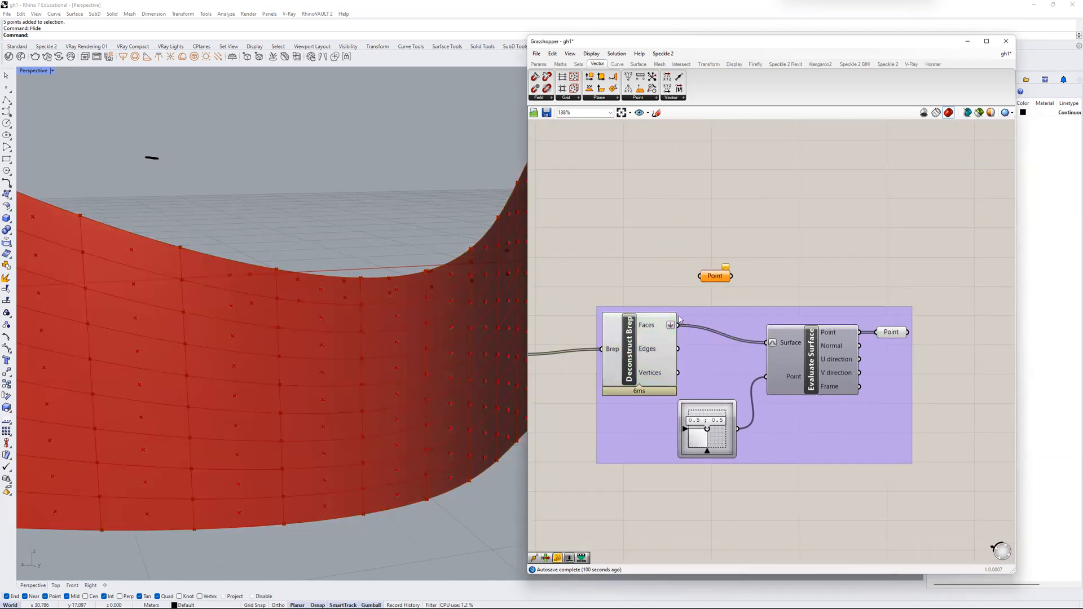
scroll(662, 379, "up", 1)
left_click_drag(680, 380, 706, 265)
- Compare the panel corner vertices with the panel centre points on the surface from several angles
right_click_drag(406, 315, 309, 283)
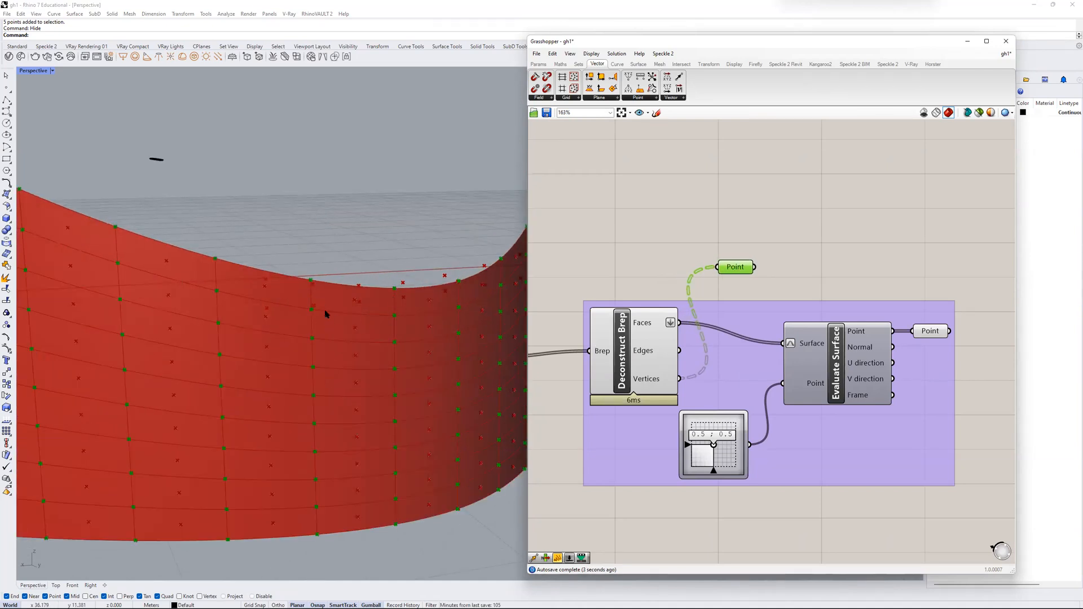
left_click(930, 331)
mouse_move(317, 312)
right_mouse_down()
mouse_move(317, 287)
mouse_move(328, 293)
right_mouse_up()
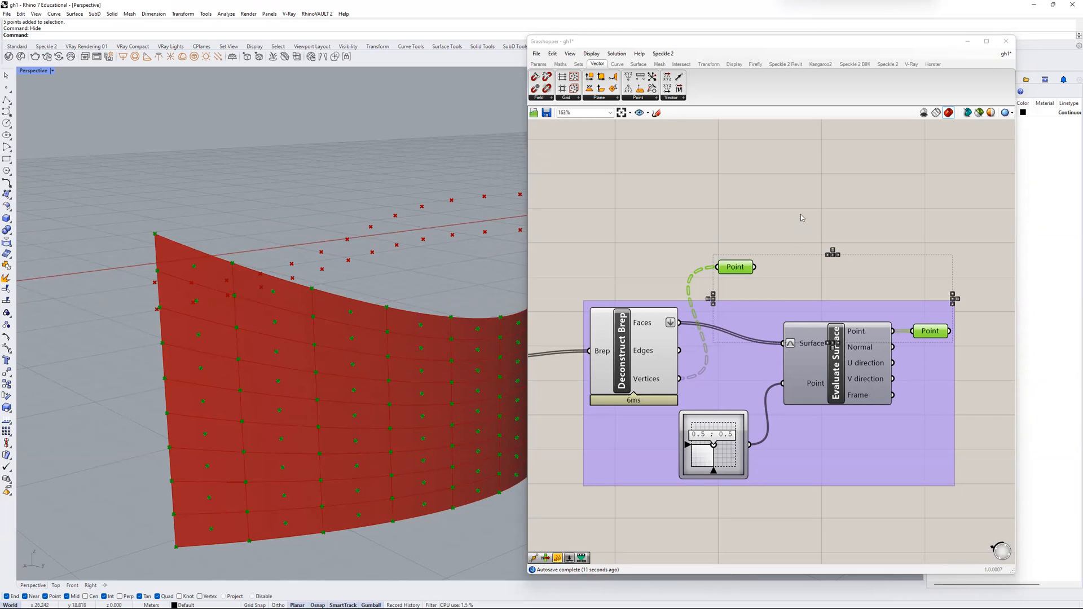
left_click(800, 229)
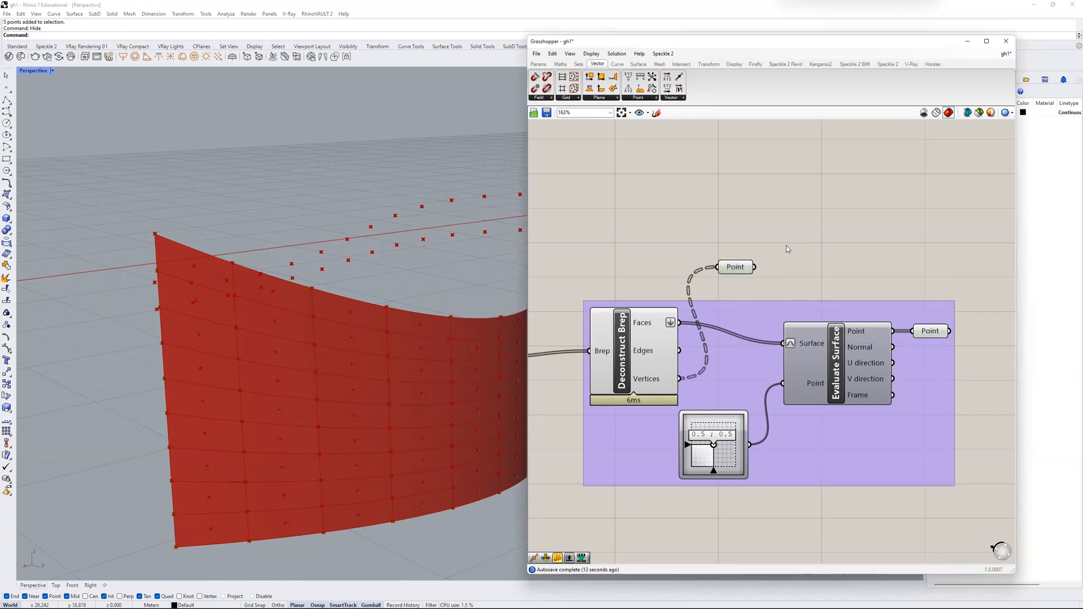
scroll(776, 230, "down", 5)
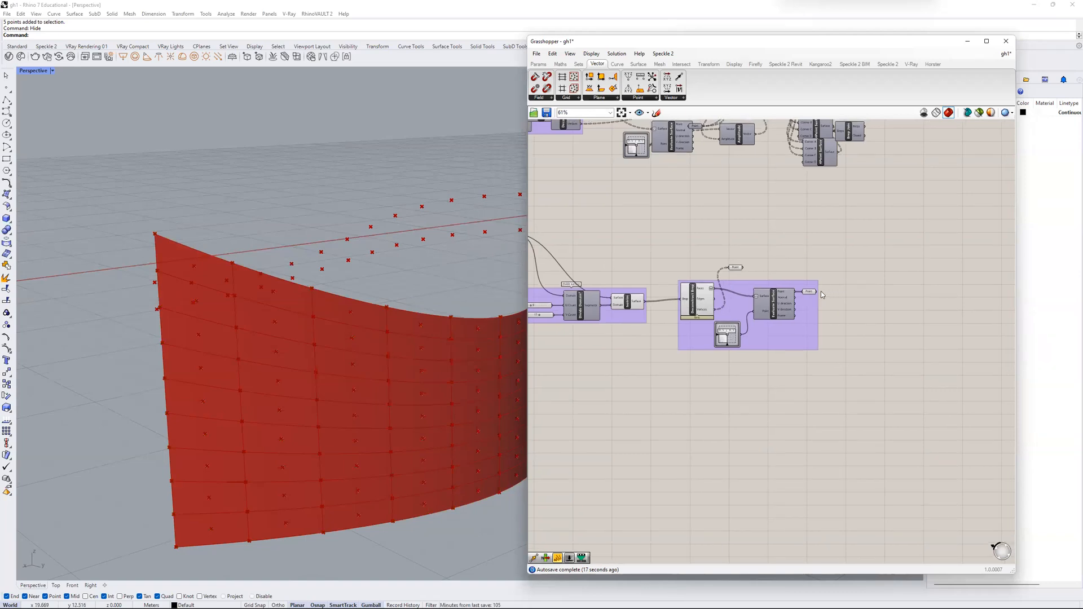
scroll(809, 292, "up", 4)
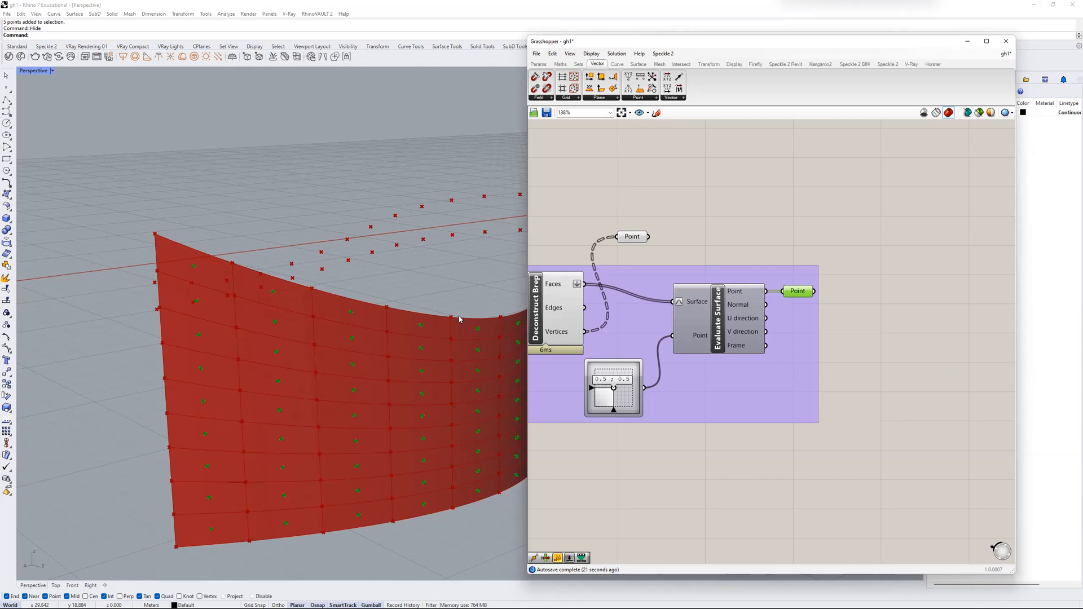
right_click_drag(450, 319, 342, 335)
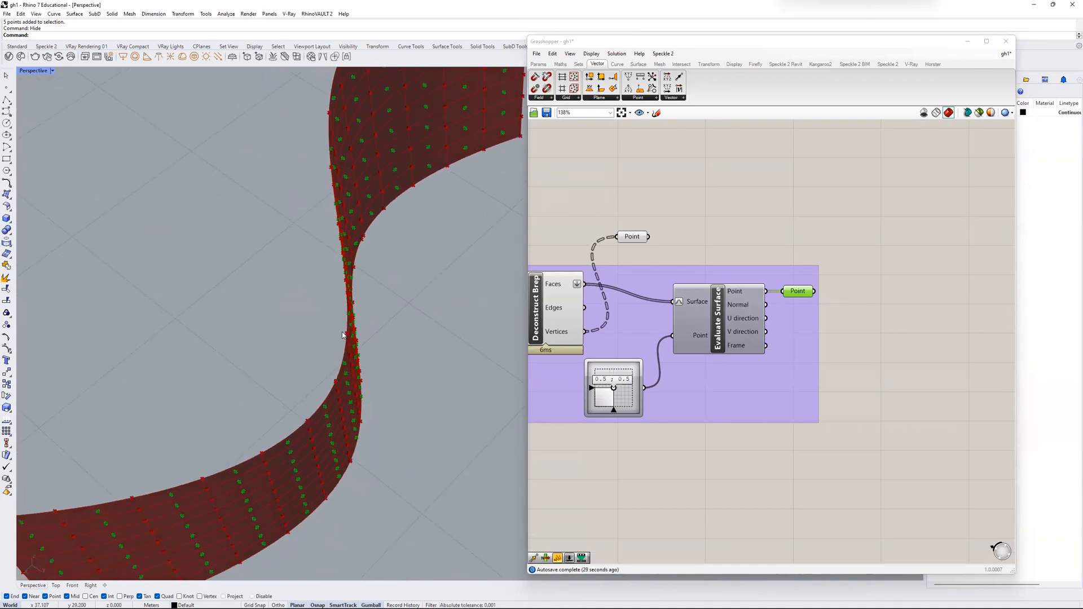
right_click_drag(362, 383, 402, 348)
- Add a Move component to the right of the Evaluate Surface group and connect the centre Point parameter to its Geometry input
double_click(860, 297)
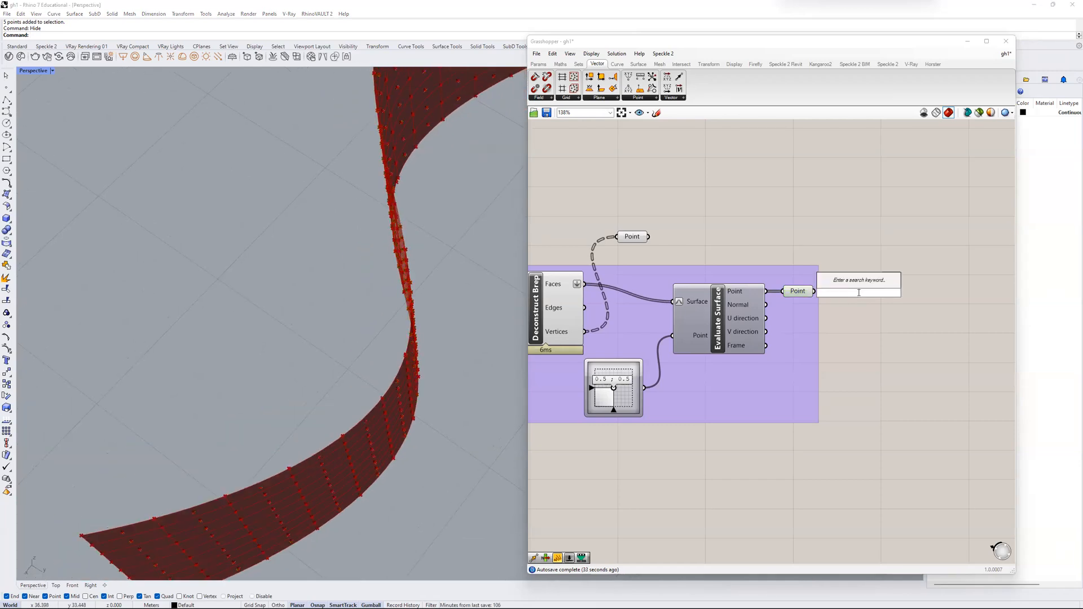
type("move")
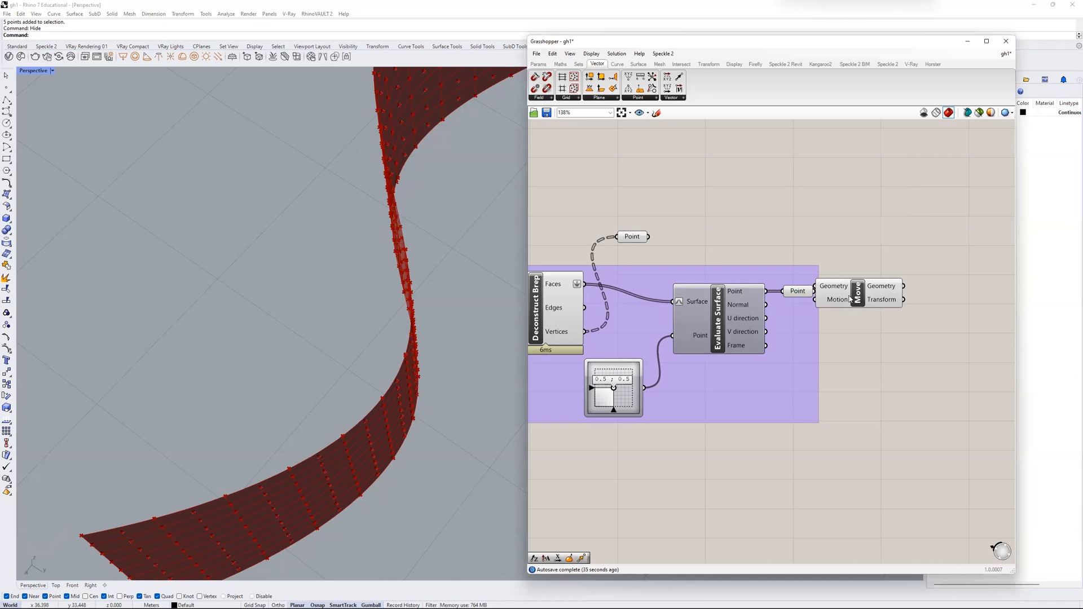
key("Return")
left_click_drag(895, 280, 915, 276)
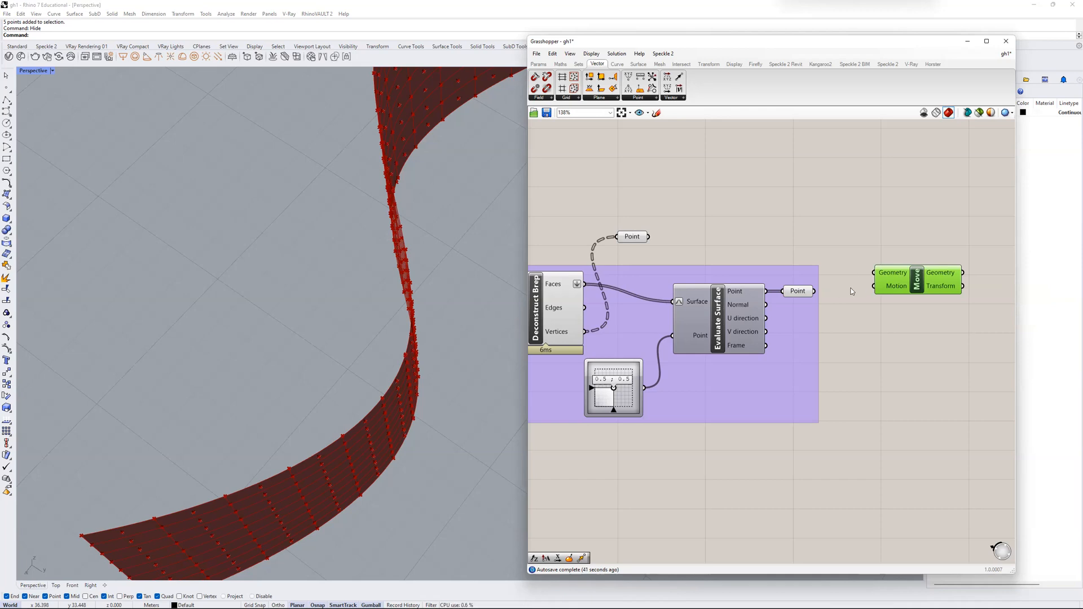
left_click(798, 291)
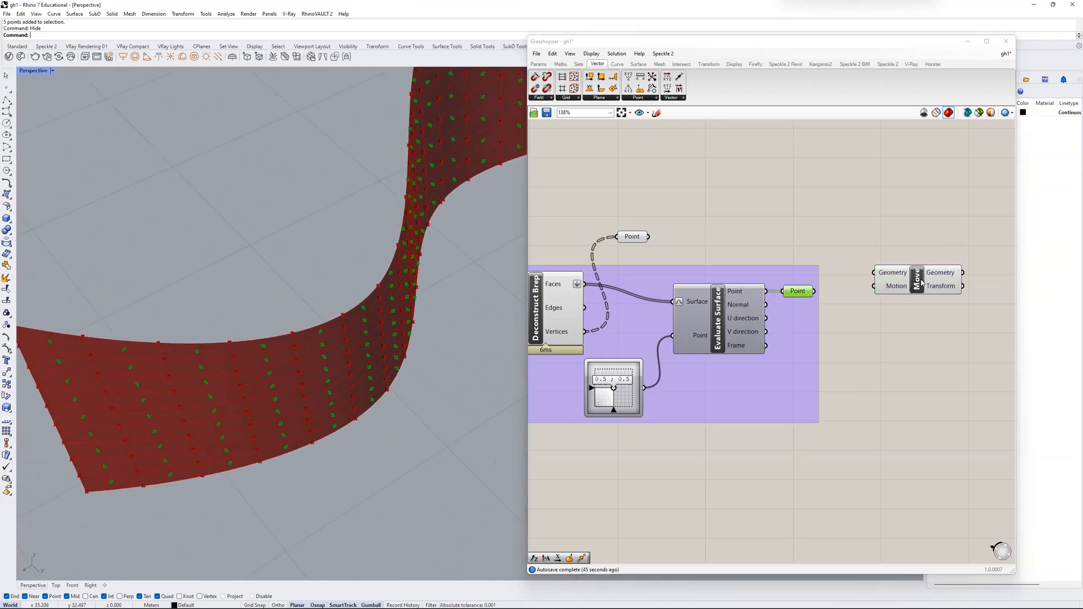
left_click(921, 282)
left_click_drag(814, 292, 873, 273)
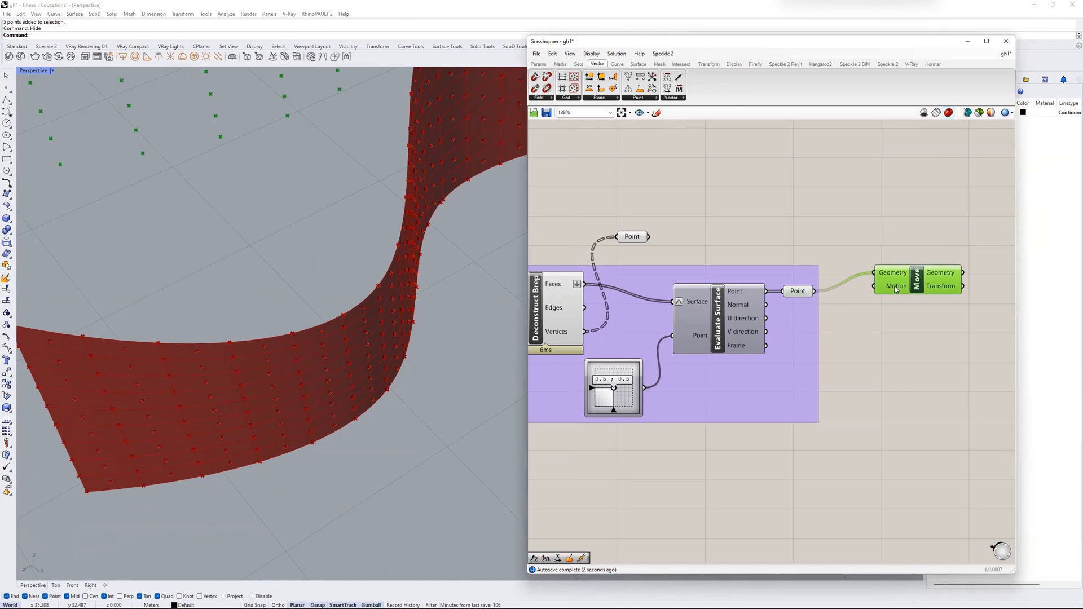
left_click_drag(896, 289, 908, 291)
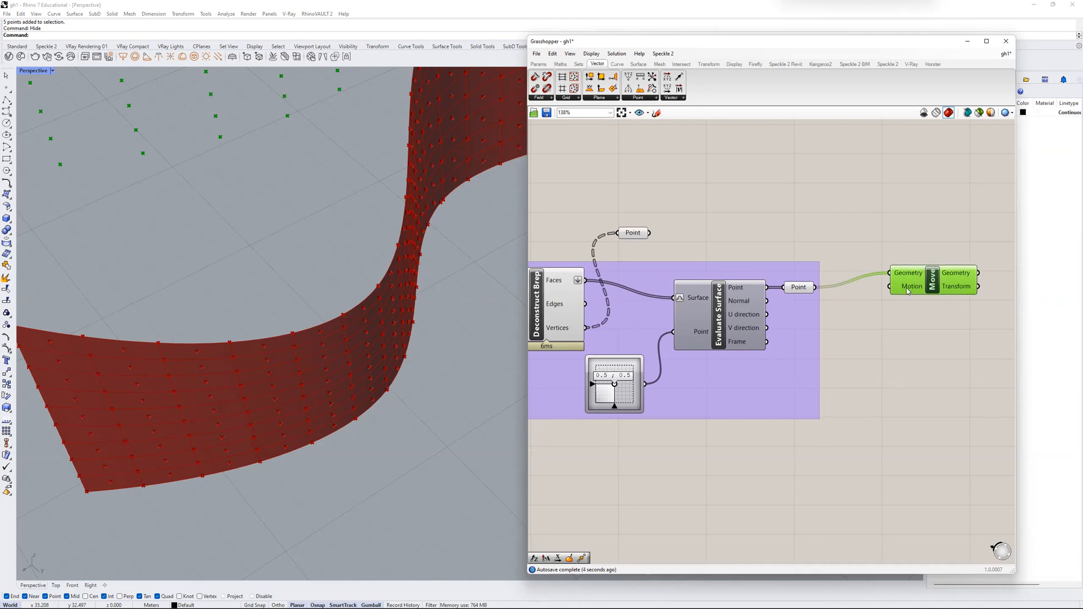
- Set the first number slider feeding the Unit Z component to 8.98
right_click_drag(489, 271, 406, 254)
scroll(661, 283, "down", 3)
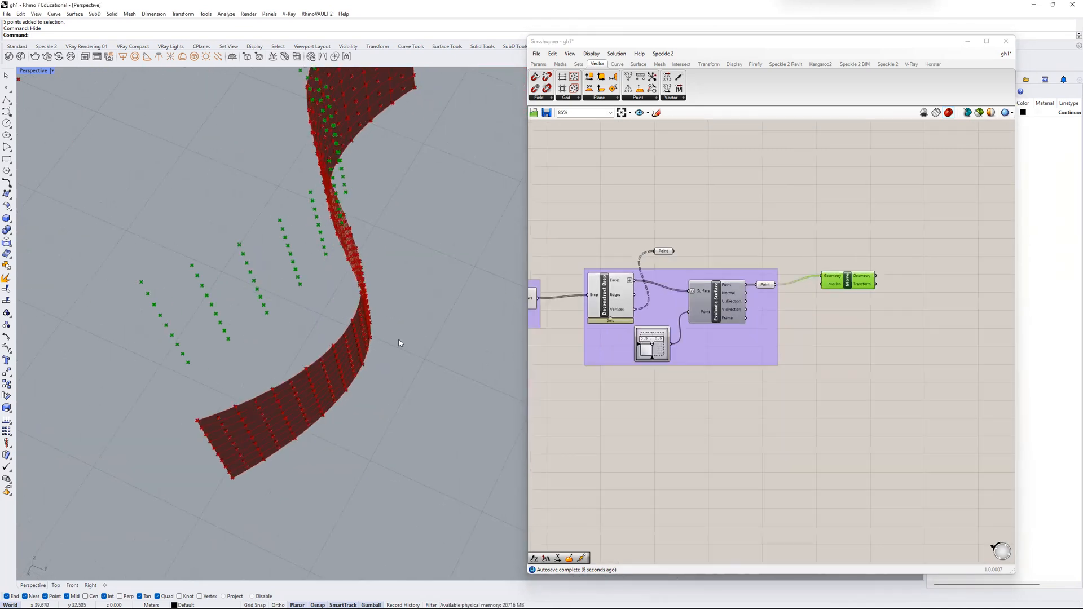
right_click_drag(425, 308, 384, 85)
scroll(705, 295, "down", 1)
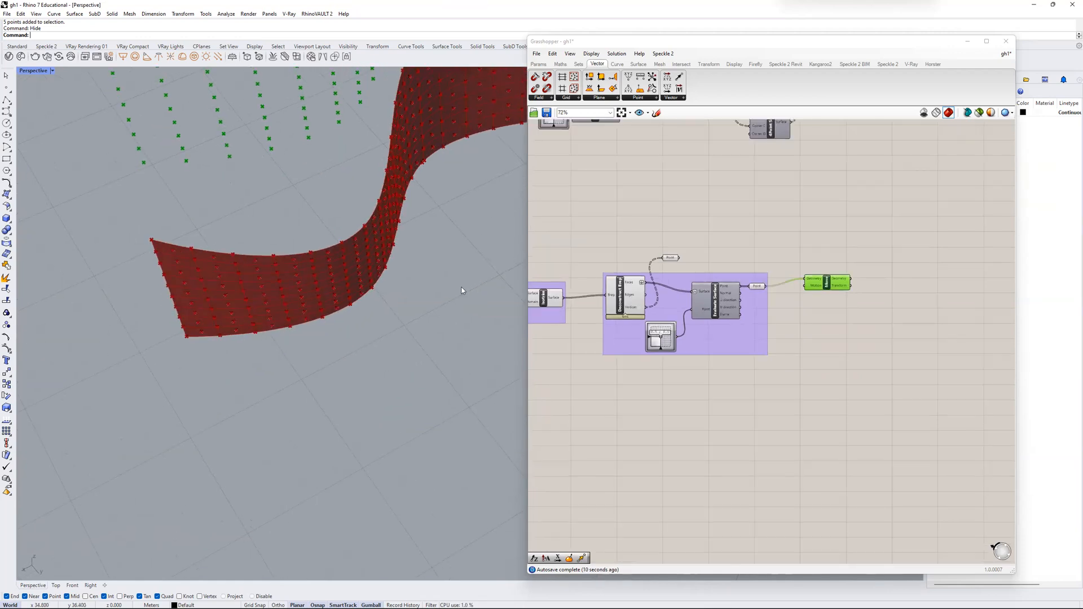
scroll(602, 276, "down", 2)
scroll(613, 257, "up", 5)
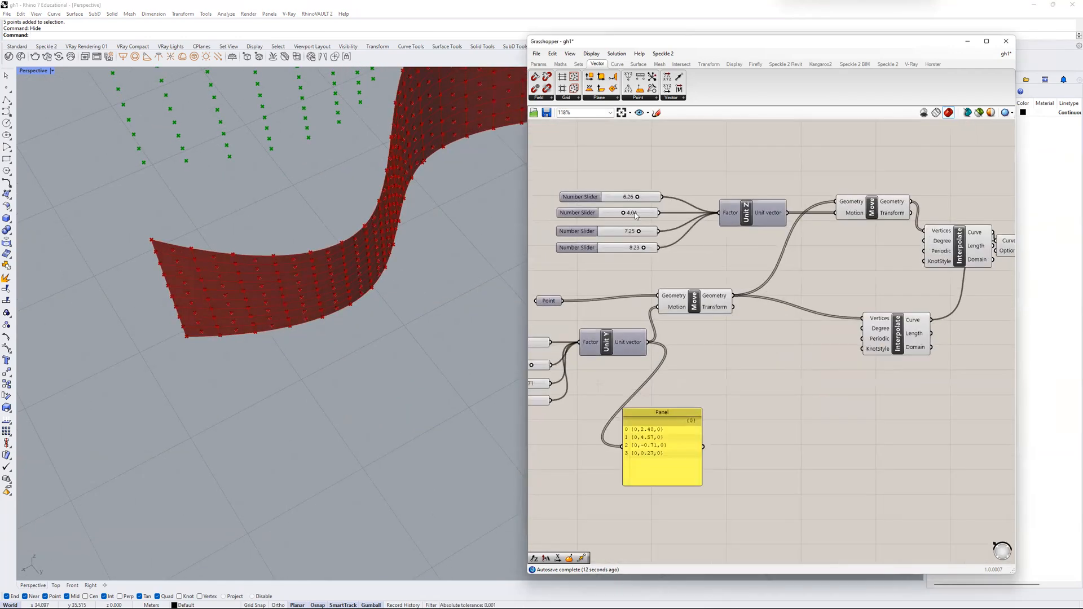
left_click_drag(672, 198, 652, 197)
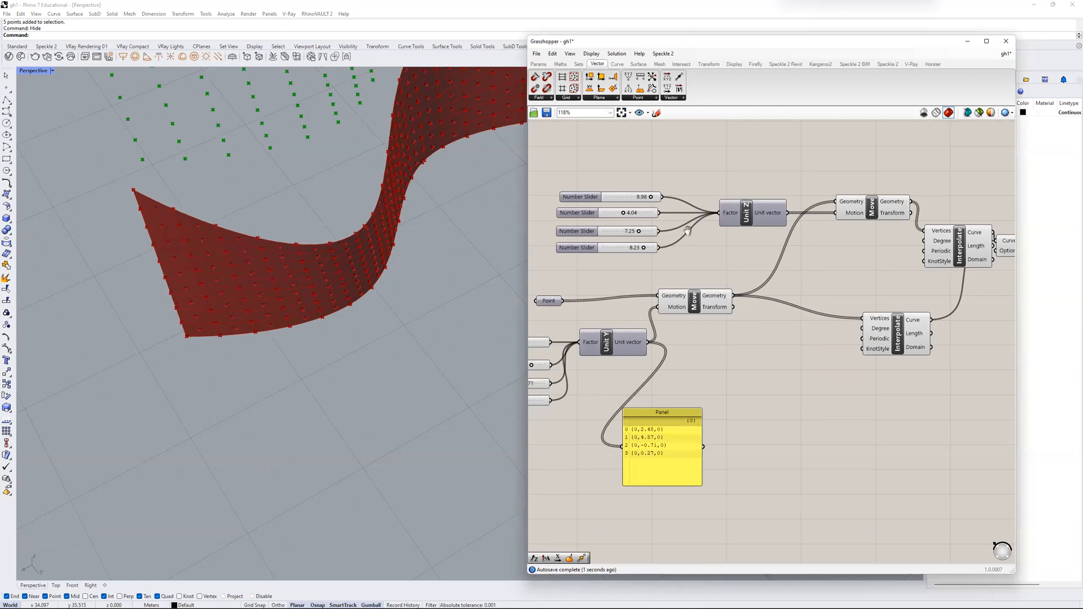
- Set all four number sliders feeding the base points' Unit Y component to 10.00
right_click_drag(564, 337, 685, 307)
left_click_drag(648, 312, 677, 366)
right_click_drag(447, 309, 384, 237)
- Add a Unit Y component below the new Move component and connect its Unit vector output to Move's Motion input
scroll(848, 276, "down", 3)
right_click_drag(874, 327, 536, 288)
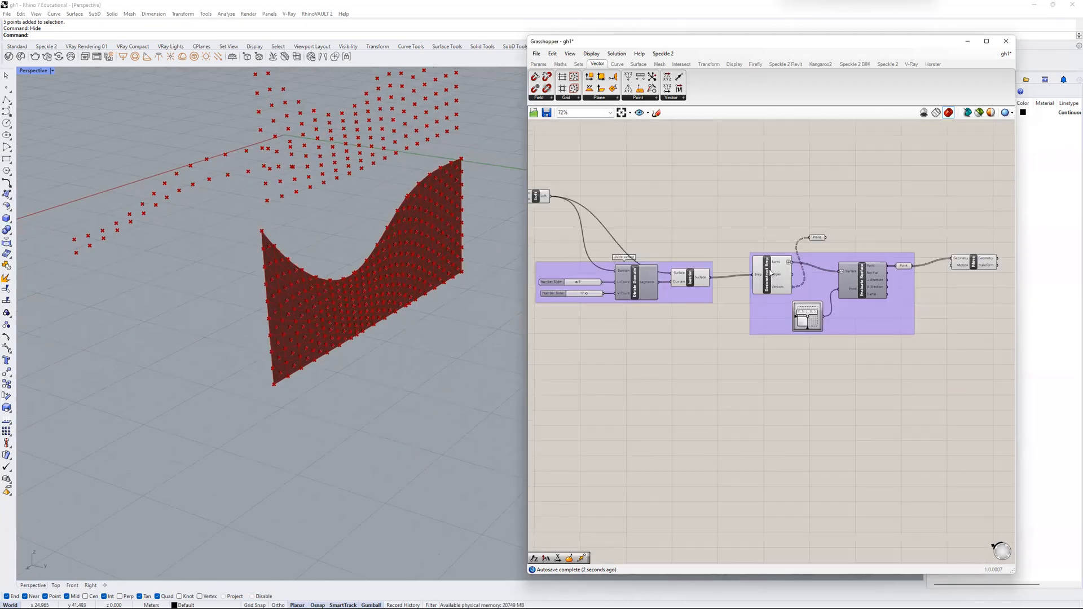
scroll(539, 290, "down", 4)
scroll(817, 283, "up", 6)
double_click(750, 320)
type("unit y")
key("Return")
scroll(743, 323, "up", 2)
left_click_drag(809, 320, 725, 248)
- Add a number slider ranging from -10 to 10 and connect it to the new Unit Y component's Factor input
double_click(737, 367)
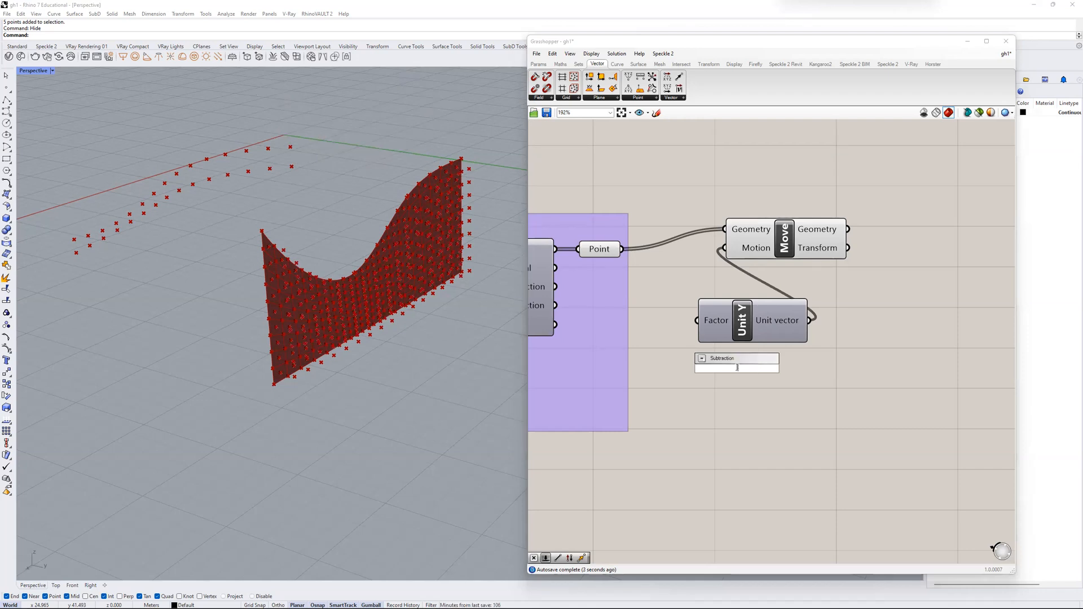
type("-10<0<10")
key("Return")
left_click_drag(822, 368, 696, 320)
left_click_drag(717, 371, 665, 377)
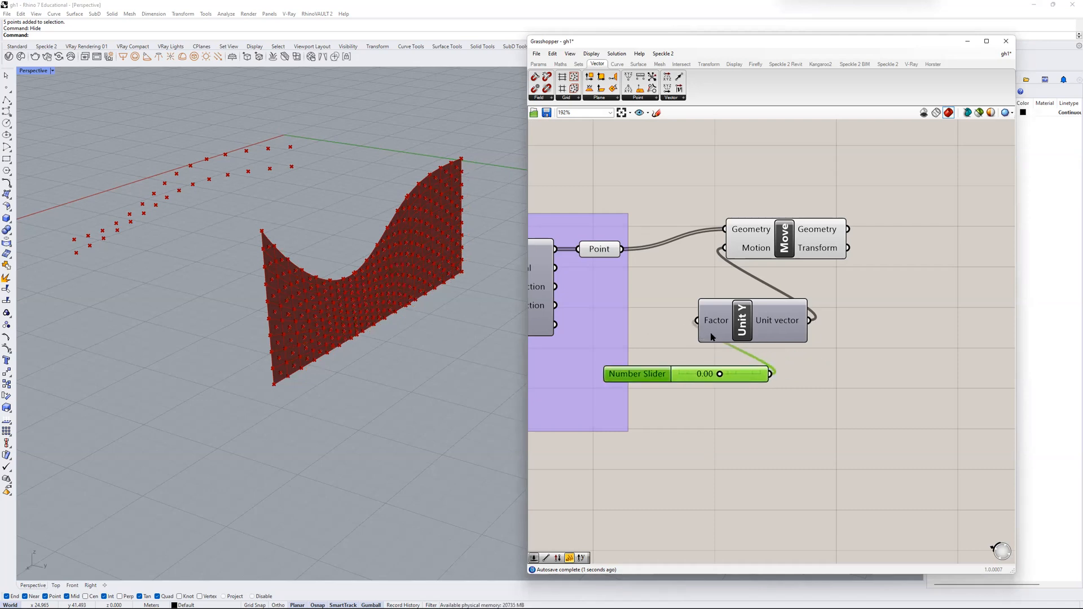
- Set the new Unit Y factor slider to 2.44 and view the shifted centre points from above
scroll(692, 320, "up", 3)
left_click_drag(733, 408, 752, 409)
right_click_drag(443, 294, 640, 296)
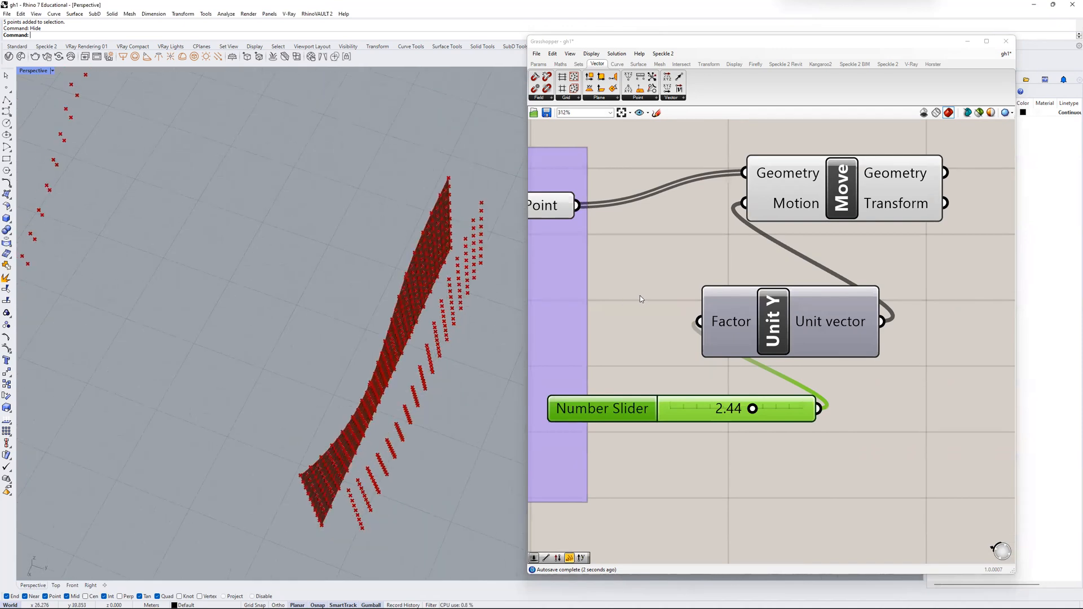
- Set the first slider of the base points' Unit Y component to 5.09 and the second to -2.16
scroll(640, 295, "down", 6)
scroll(643, 273, "up", 5)
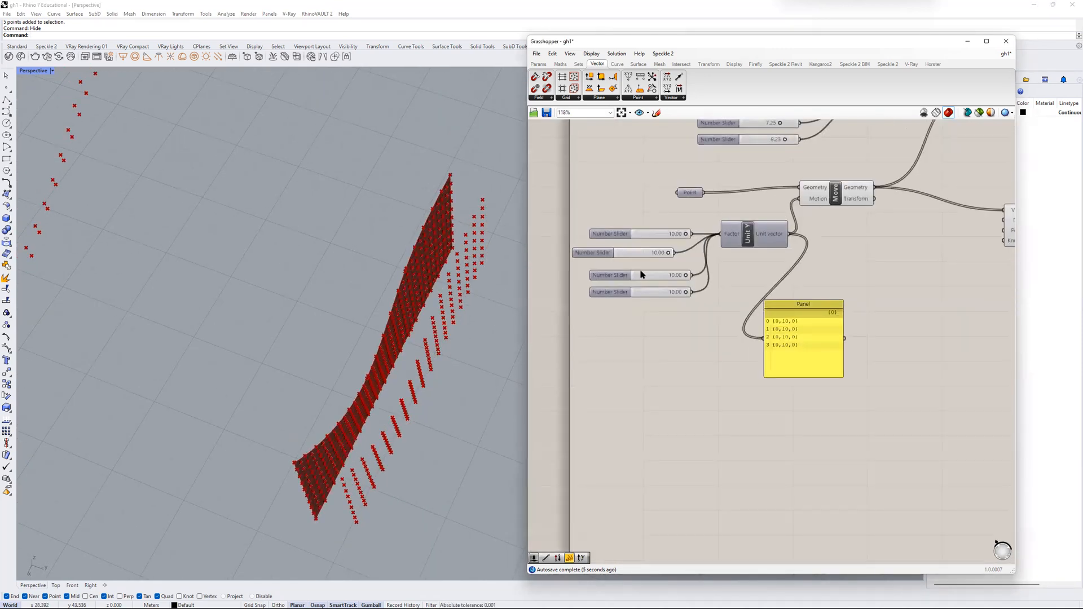
left_click_drag(703, 221, 637, 252)
mouse_move(676, 220)
left_mouse_down()
mouse_move(687, 220)
mouse_move(672, 227)
left_mouse_up()
- Show the four-viewport layout and set the second slider of the base points' Unit Y component to -10.00
right_click_drag(314, 317, 49, 78)
double_click(31, 70)
scroll(277, 161, "up", 4)
scroll(277, 161, "up", 3)
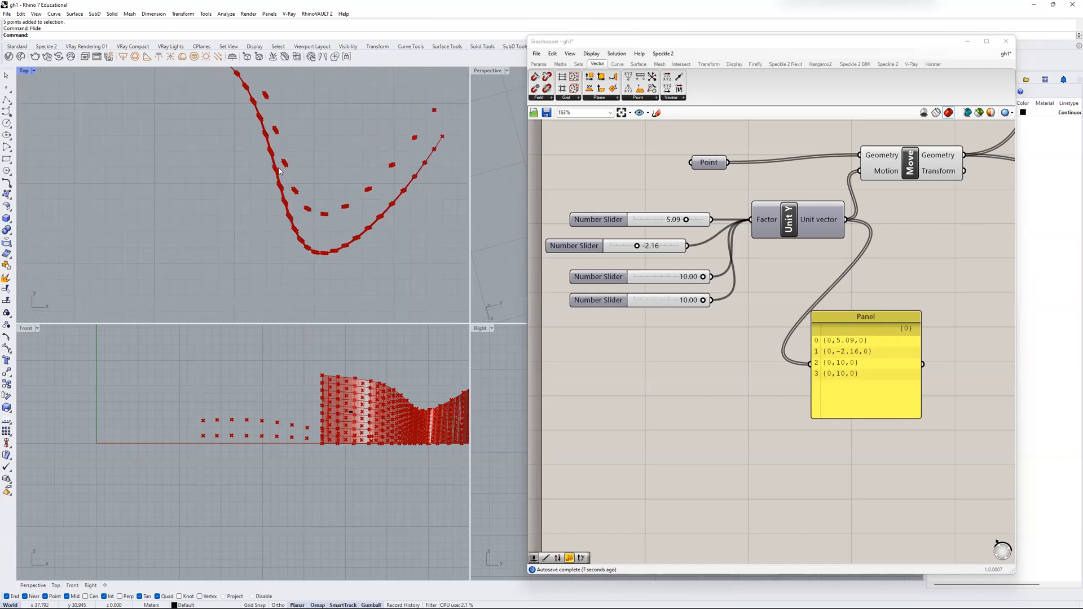
left_click_drag(637, 248, 607, 250)
scroll(427, 119, "down", 2)
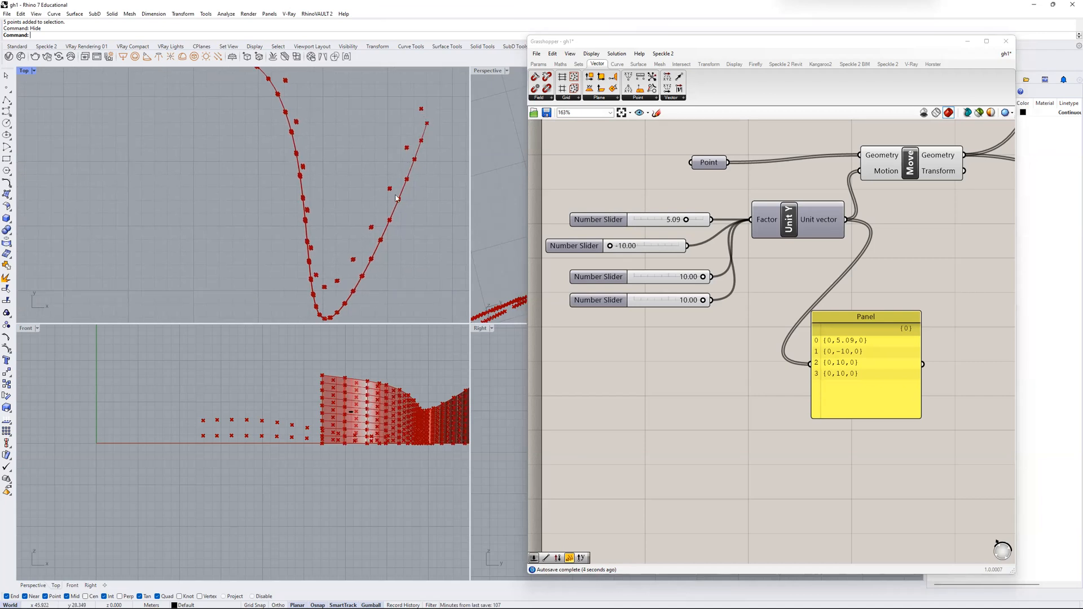
scroll(327, 214, "up", 3)
scroll(323, 186, "down", 5)
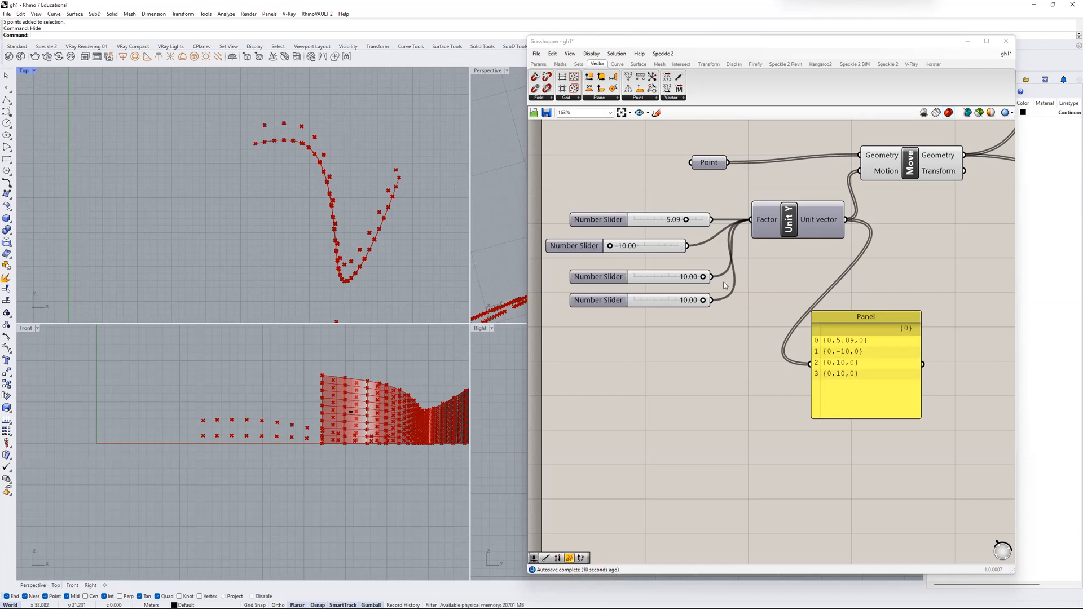
- Delete the Unit Y component and its number slider from the centre points' Move component
scroll(894, 309, "down", 10)
scroll(763, 282, "up", 8)
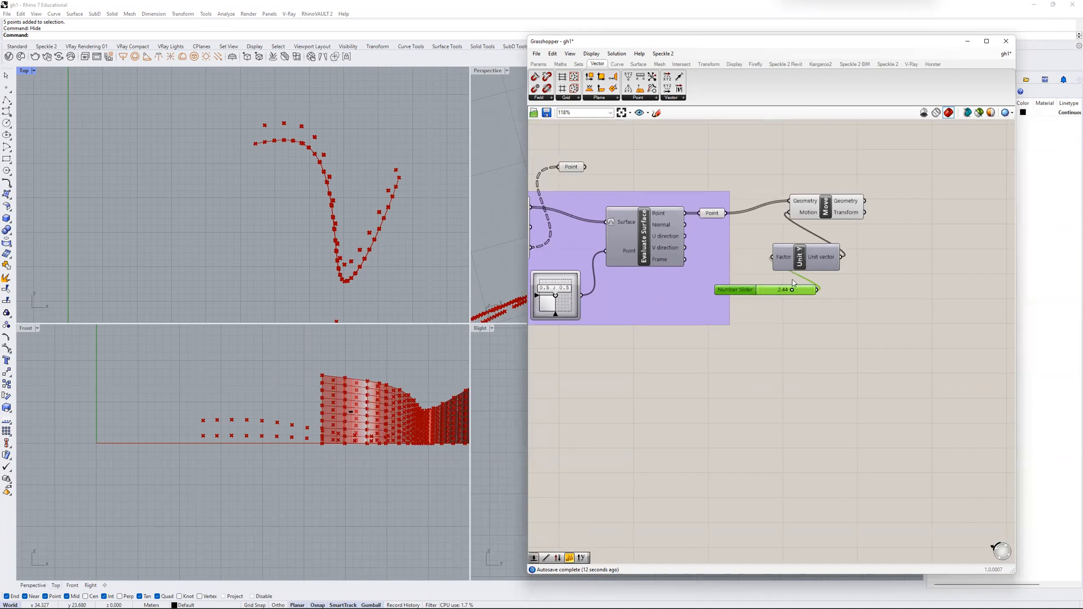
left_click_drag(839, 310, 756, 248)
key("Delete")
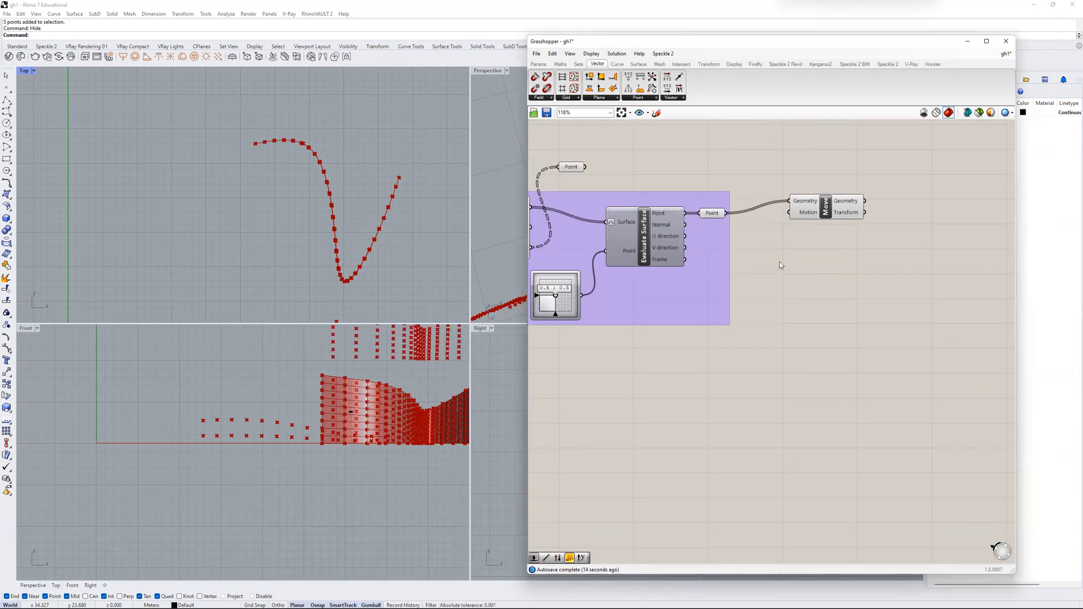
- Move the definition's window aside to uncover the Perspective viewport, keeping the Evaluate Surface component in view
scroll(703, 230, "up", 2)
scroll(702, 231, "up", 1)
right_click_drag(622, 228, 662, 244)
left_click(662, 245)
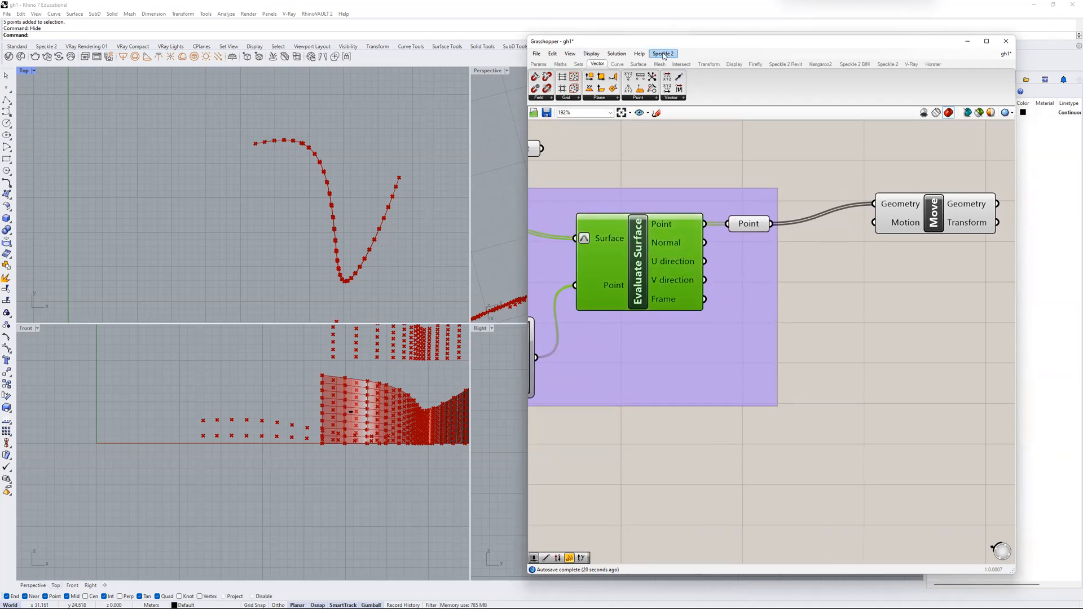
left_click(607, 191)
right_click_drag(606, 190, 887, 228)
scroll(954, 206, "up", 4)
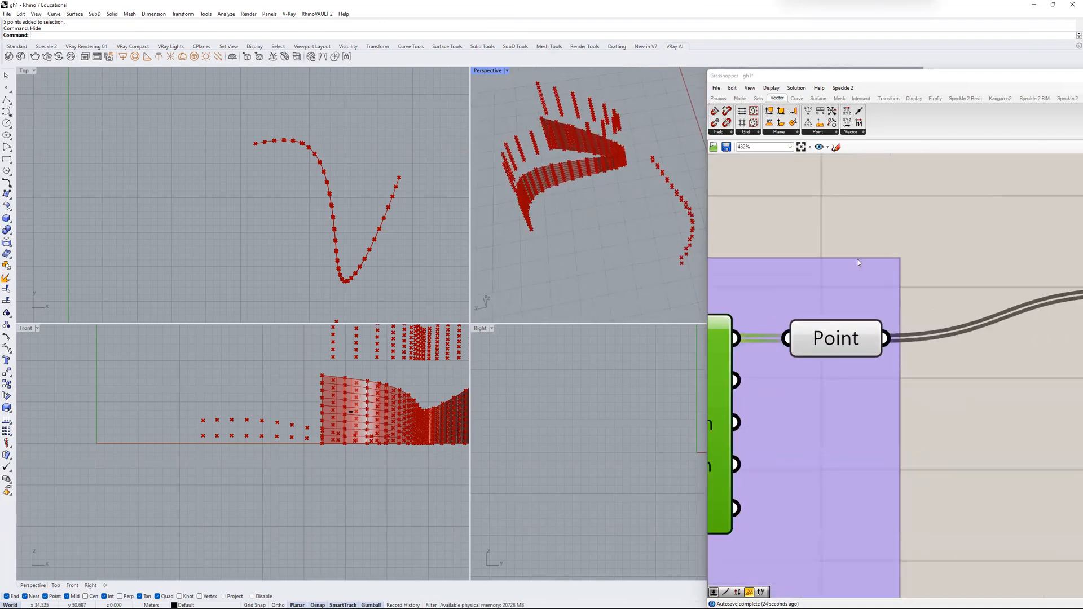
scroll(858, 262, "down", 4)
scroll(829, 279, "down", 3)
scroll(897, 282, "up", 3)
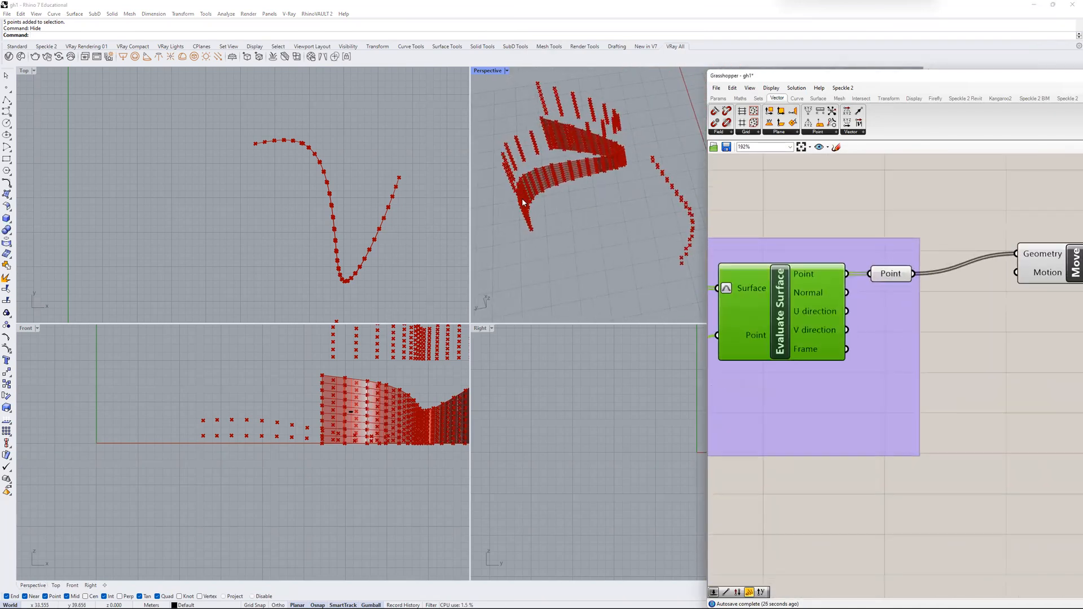
- Highlight the panel centre points and examine how the panels face along the curved surface in the Perspective view
left_click(889, 275)
scroll(547, 219, "up", 3)
right_click_drag(614, 220, 646, 225)
scroll(645, 225, "up", 5)
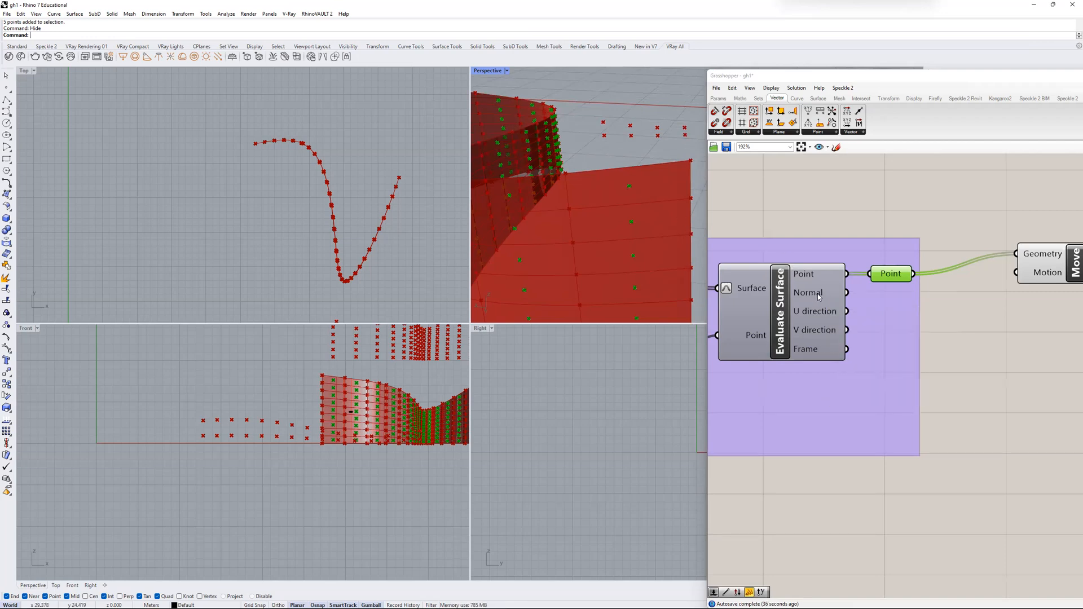
mouse_move(819, 297)
right_click_drag(893, 232, 852, 244)
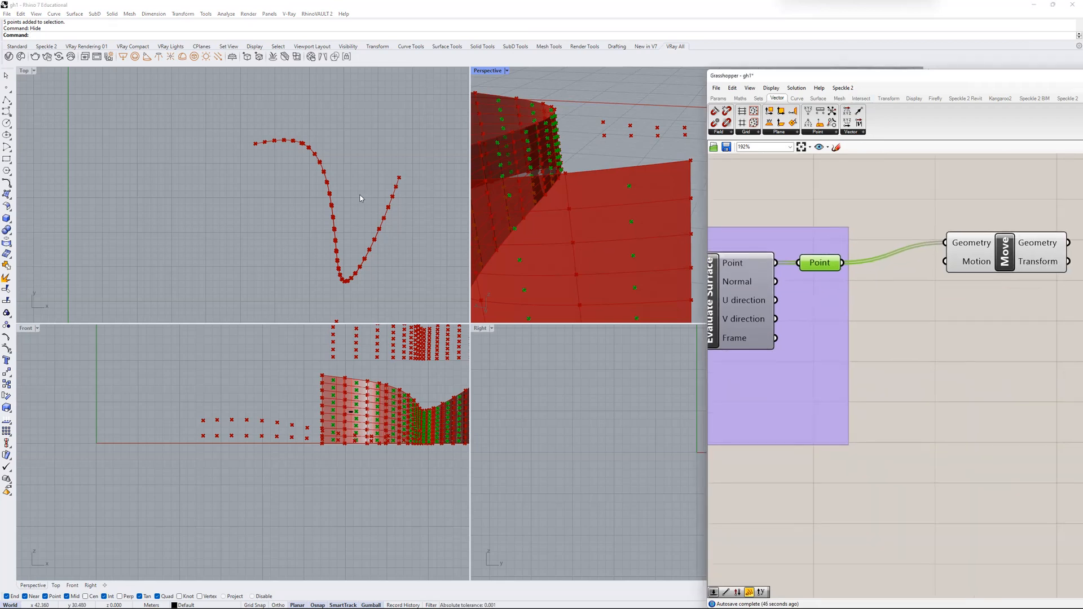
right_click_drag(621, 181, 589, 203)
scroll(588, 203, "up", 8)
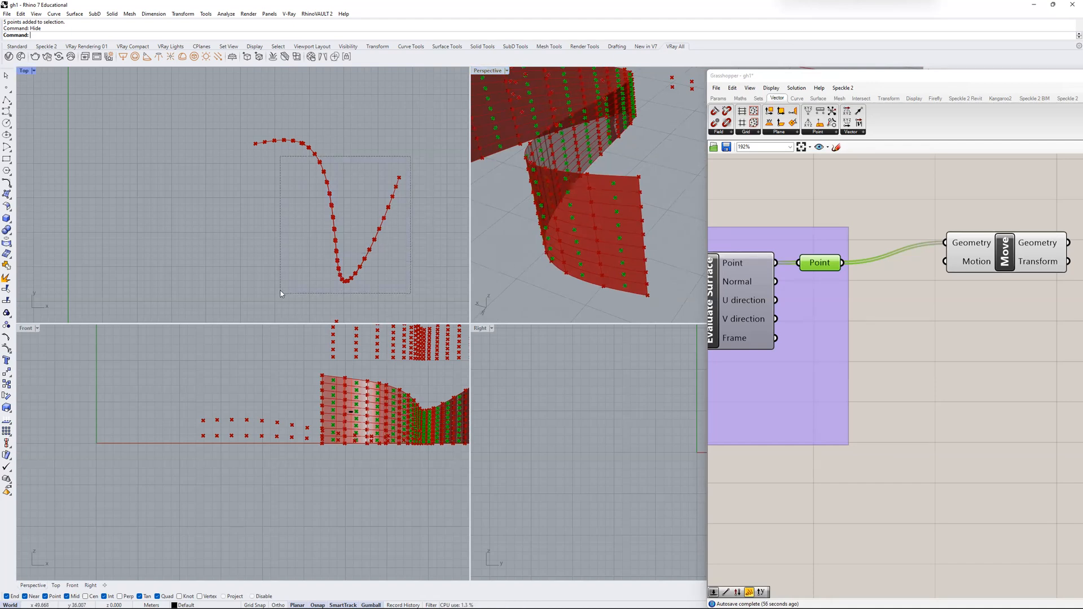
scroll(586, 197, "down", 2)
scroll(770, 288, "down", 6)
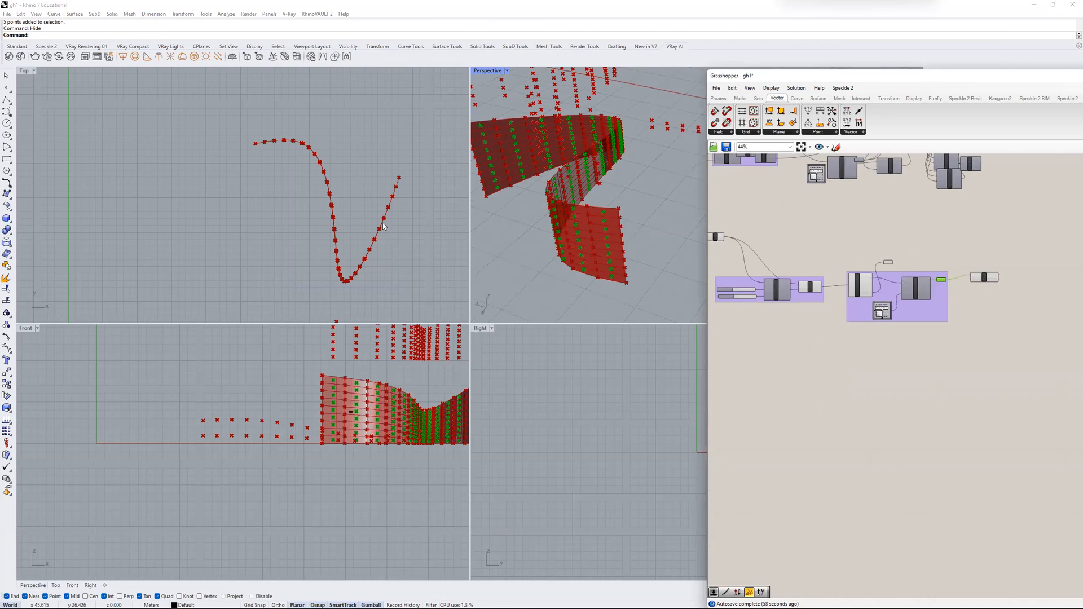
- Show the hidden base points in the Rhino viewports
type("oW")
left_click(396, 233)
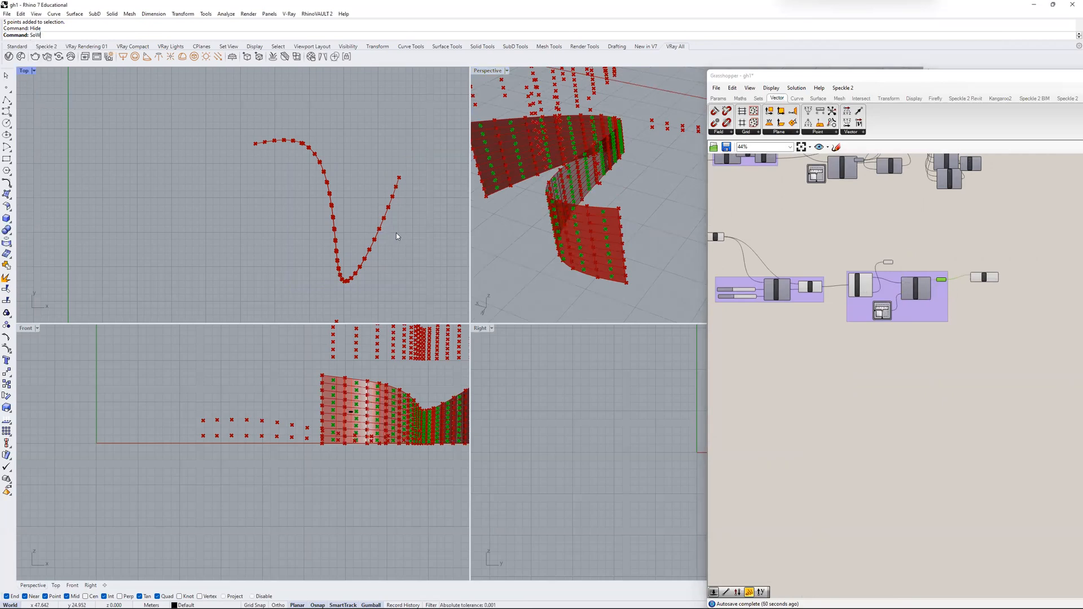
key("ctrl+alt+h")
- Try rotating the selected base points in the Top view and undo the rotation
left_click_drag(418, 206, 208, 242)
left_click_drag(305, 216, 323, 190)
right_click_drag(591, 178, 553, 219)
key("ctrl+z")
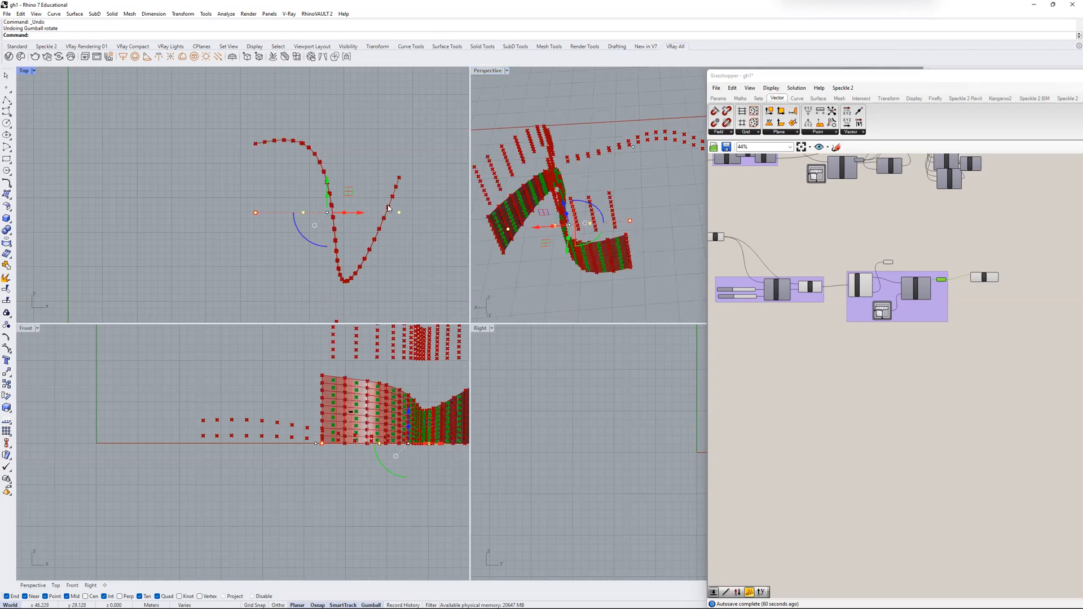
- Try moving the base point at the far X end of the curve in the negative Y direction in the Top view
right_click_drag(390, 215, 428, 174)
left_click(421, 183)
left_click_drag(421, 166, 421, 292)
scroll(347, 206, "up", 3)
scroll(370, 218, "down", 2)
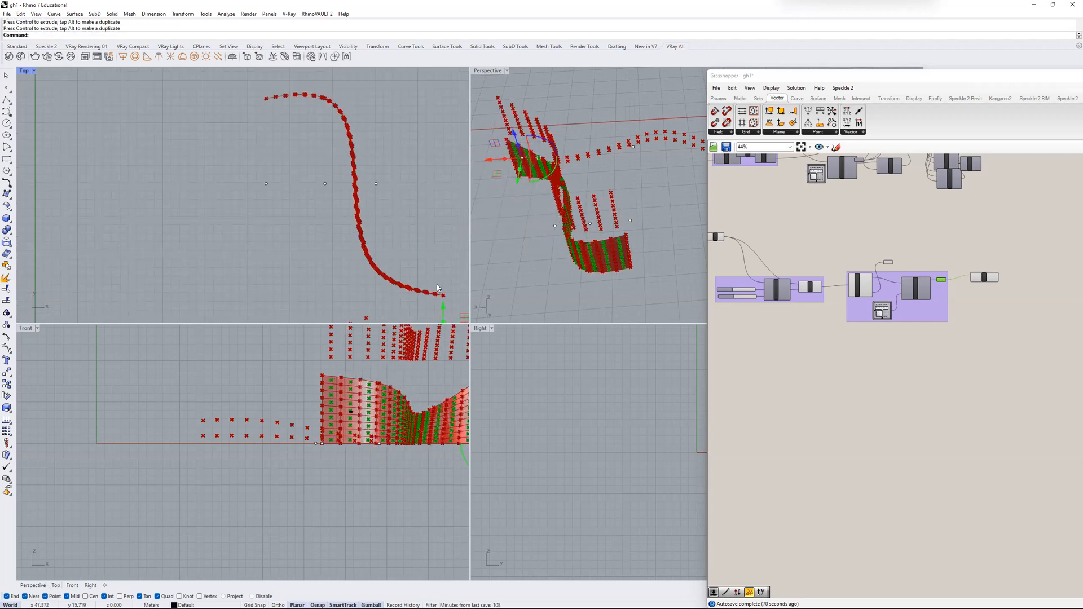
- Check the reshaped surface in the Top and Perspective views and undo the end base point's move
left_click(355, 206)
scroll(355, 206, "up", 4)
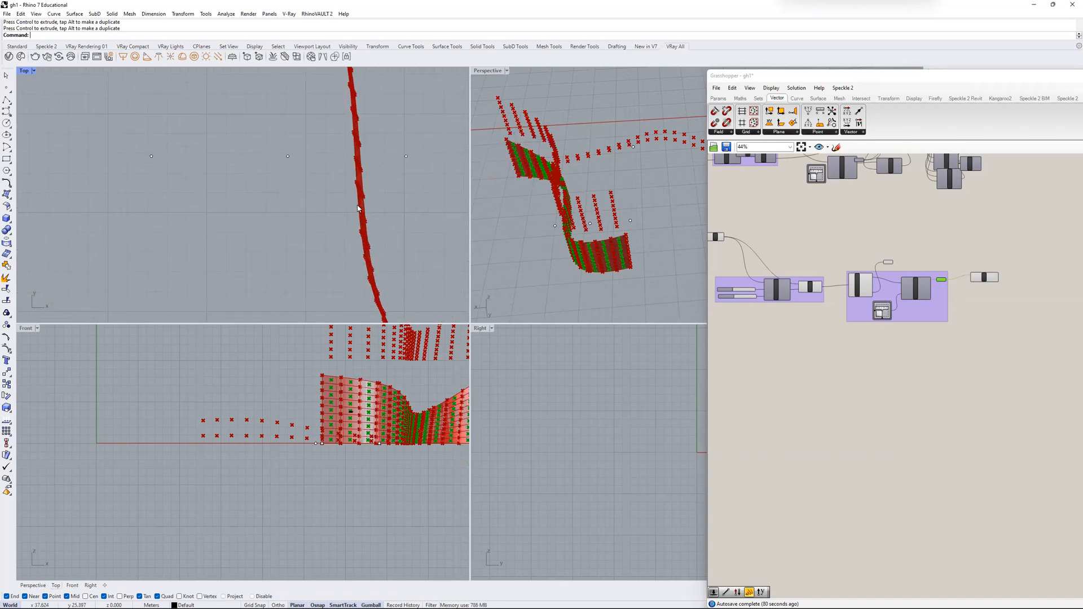
scroll(361, 212, "down", 5)
right_click_drag(564, 169, 581, 186)
scroll(401, 228, "down", 3)
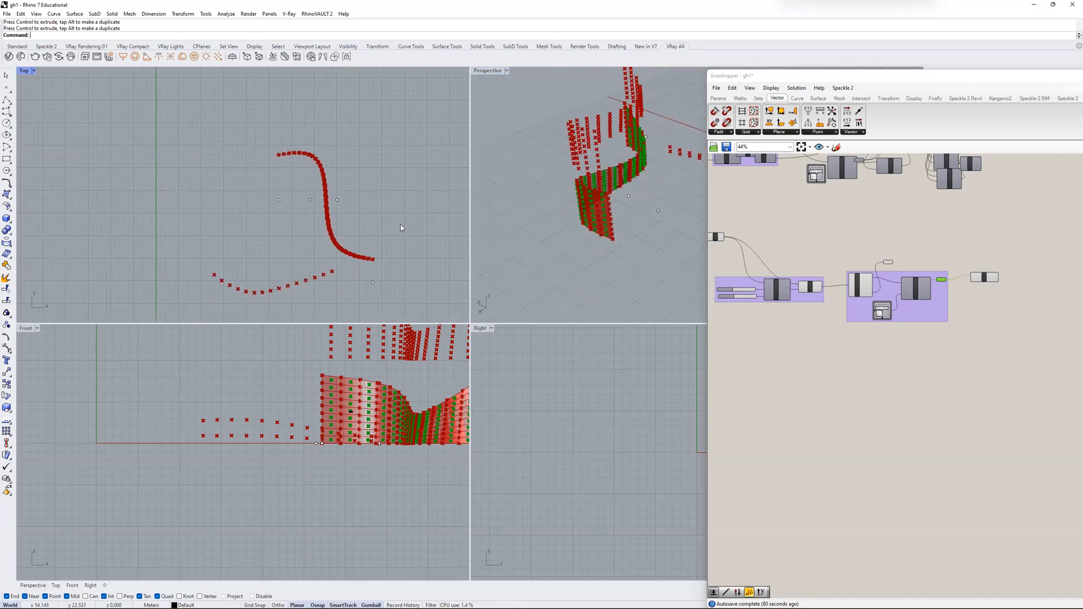
key("ctrl+z")
key("ctrl+z")
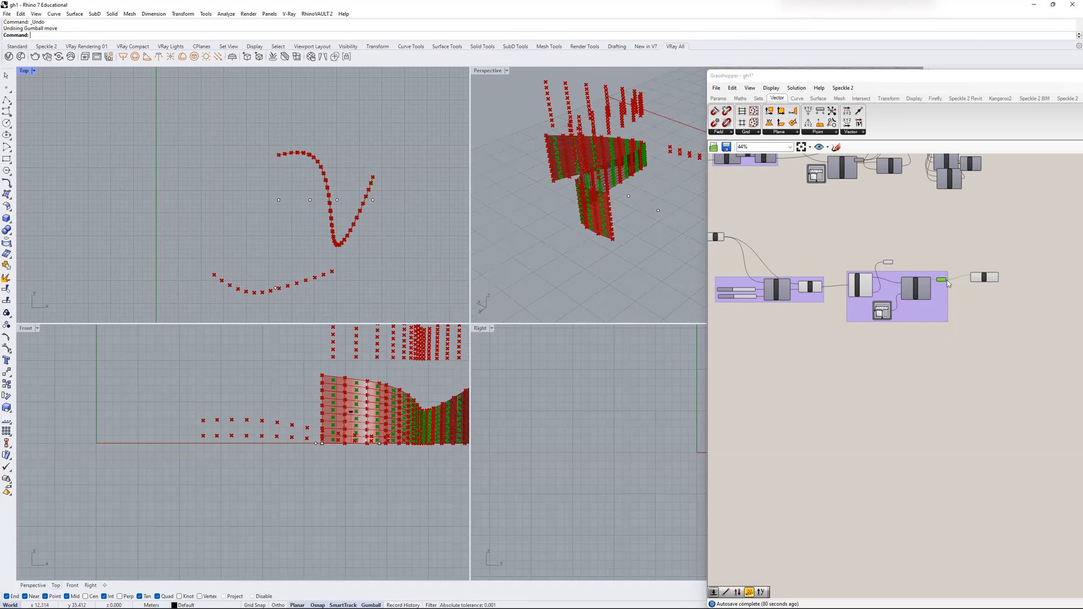
- Connect the Evaluate Surface Normal output to the Move component's Motion input and check the shifted centre points in the viewports
scroll(868, 282, "up", 4)
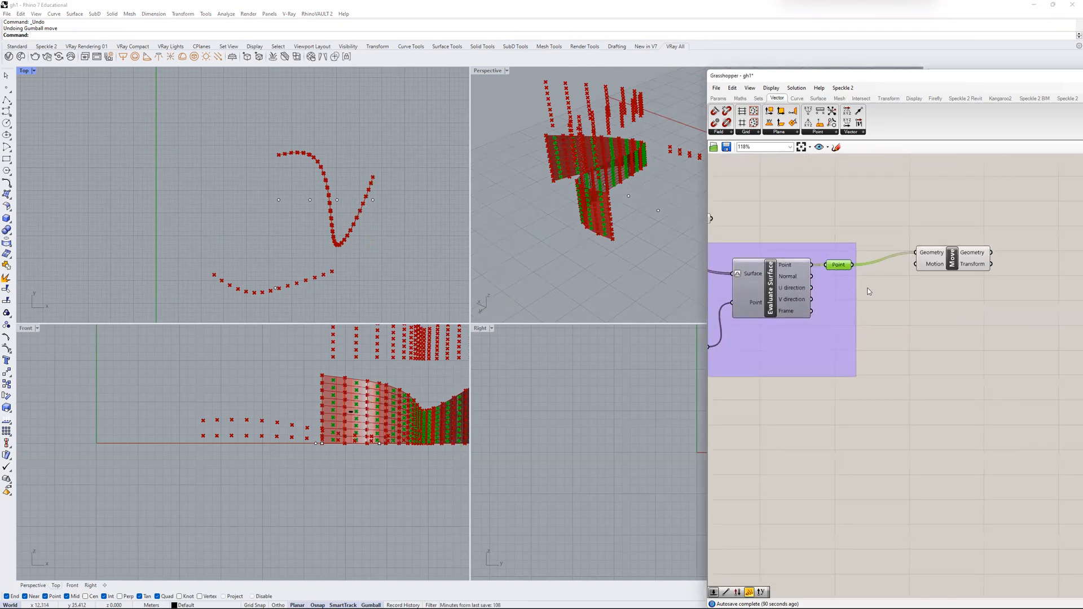
scroll(824, 274, "up", 5)
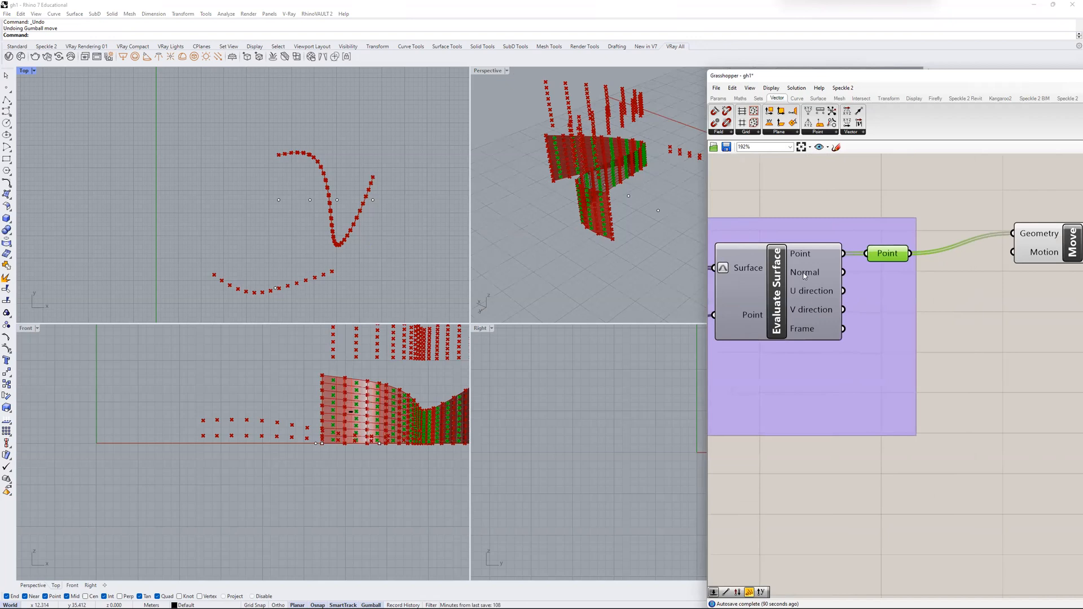
right_click_drag(782, 299, 725, 298)
mouse_move(769, 272)
left_click_drag(786, 271, 959, 257)
right_click_drag(485, 215, 508, 195)
scroll(324, 204, "up", 5)
scroll(325, 204, "down", 3)
scroll(338, 259, "up", 3)
scroll(328, 258, "down", 2)
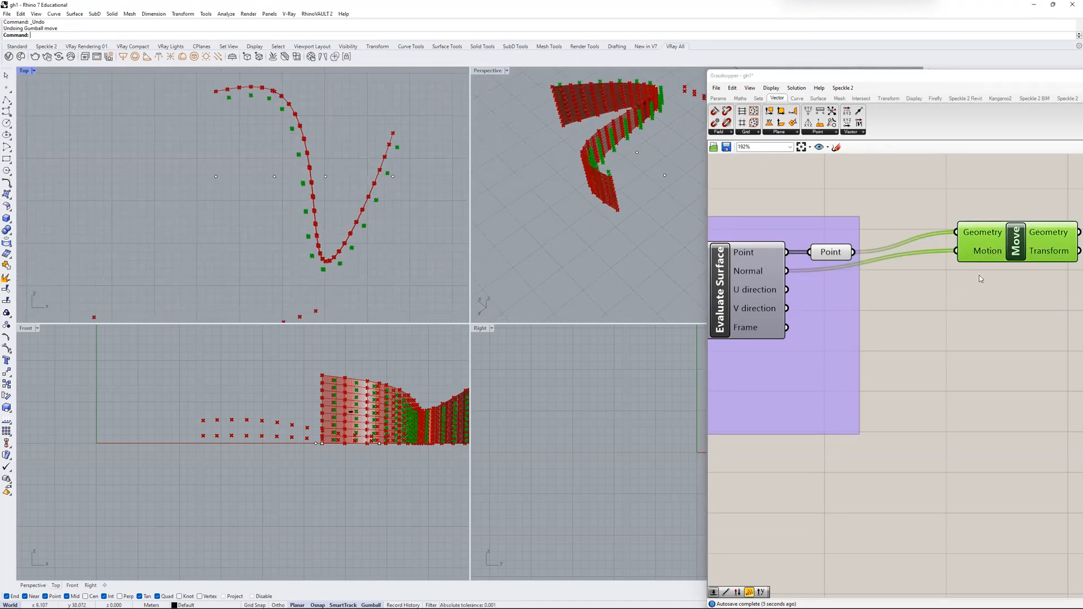
- Add an Amplitude component and feed the Evaluate Surface Normal output into its Vector input
right_click_drag(742, 281, 787, 283)
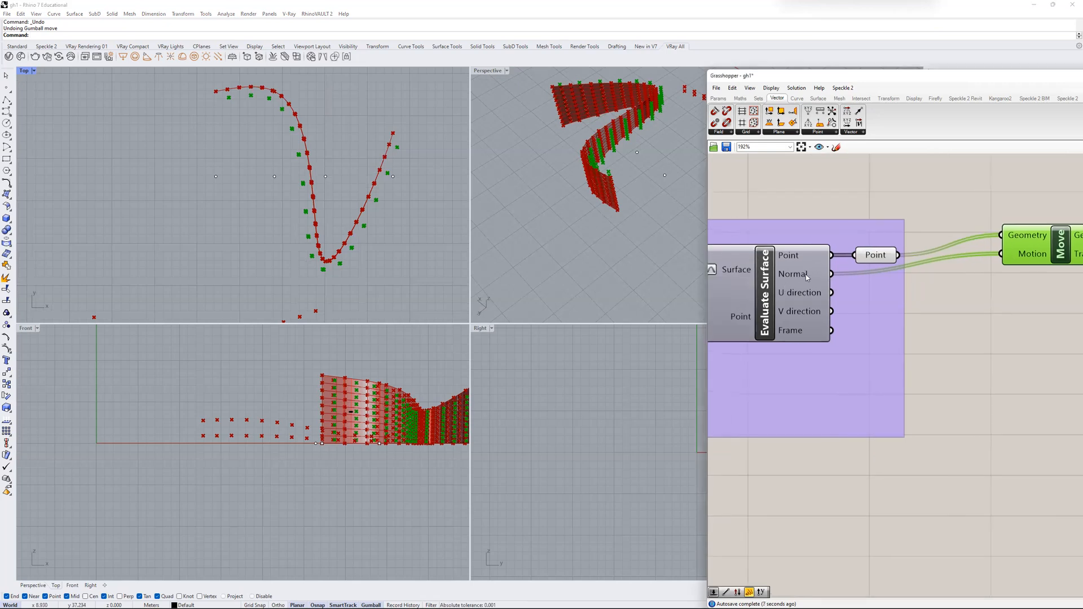
mouse_move(807, 278)
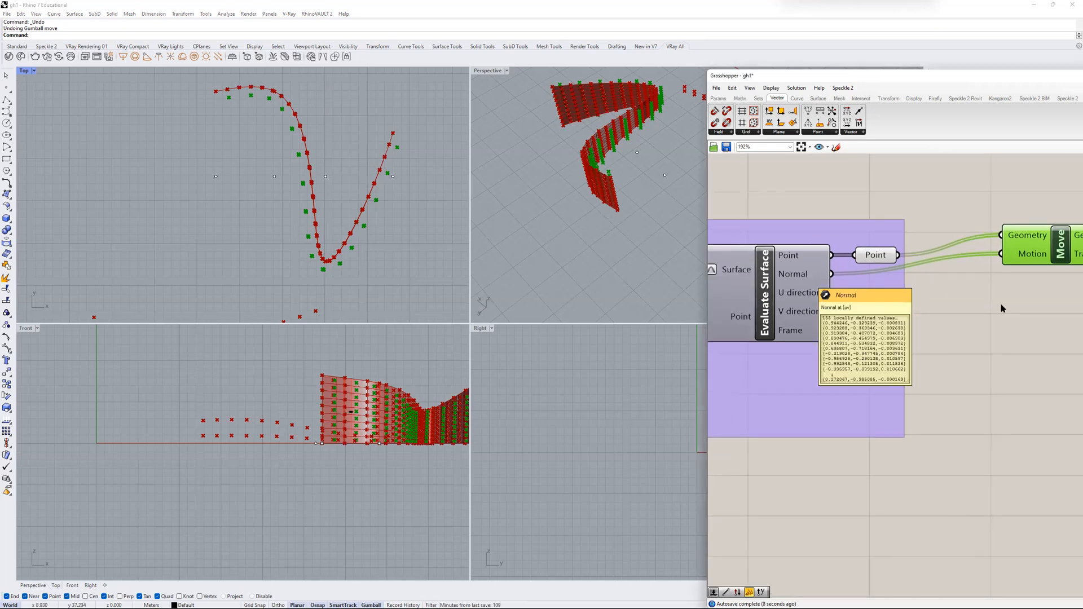
double_click(976, 305)
type("ampl")
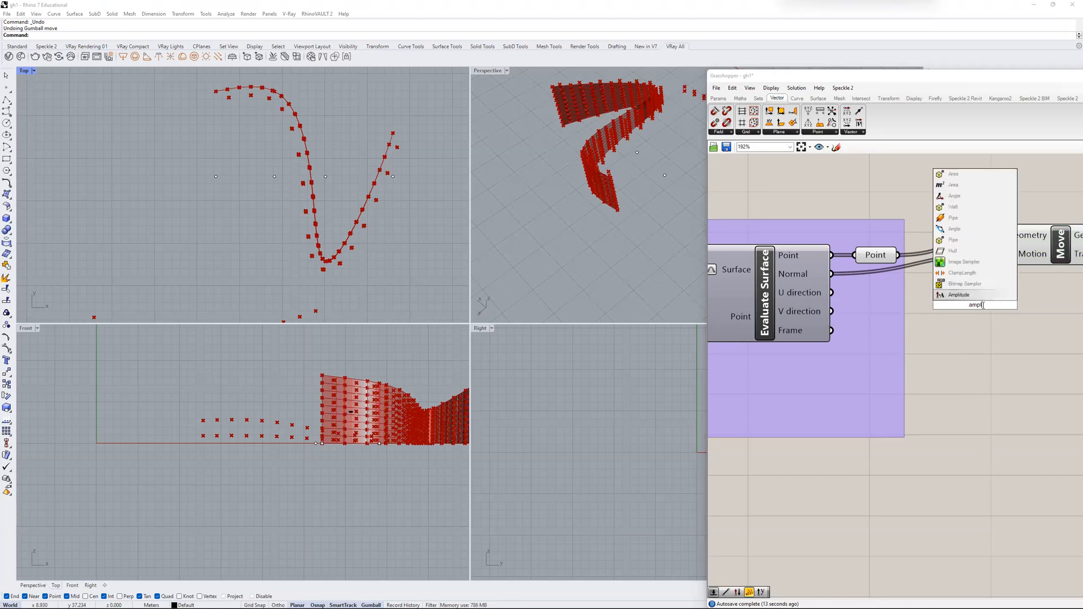
left_click(967, 297)
left_click_drag(947, 299, 953, 306)
left_click_drag(832, 275, 927, 296)
- Connect the Amplitude component's Vector output to Move's Motion input and arrange the two components with space between them
right_click_drag(1021, 318, 966, 314)
left_click_drag(965, 314, 1001, 266)
scroll(945, 251, "down", 2)
right_click_drag(1000, 266, 964, 249)
left_click_drag(964, 248, 983, 257)
left_click(863, 289)
left_click_drag(863, 289, 901, 289)
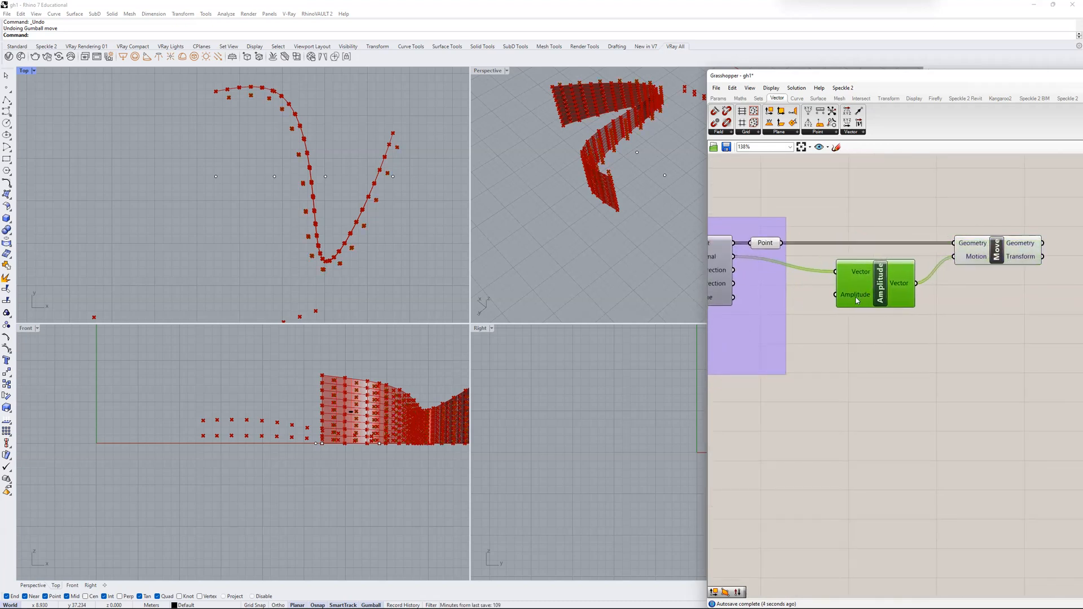
- Add a number slider from 0 to 4 with two decimals and connect it to the Amplitude input
right_click_drag(861, 301, 891, 291)
double_click(858, 331)
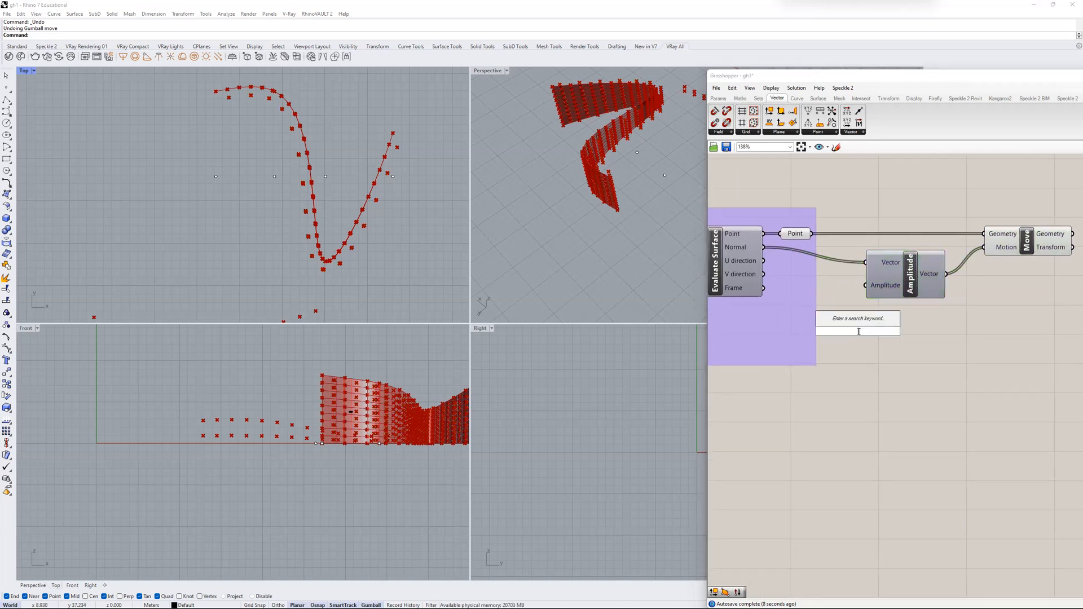
type("0<")
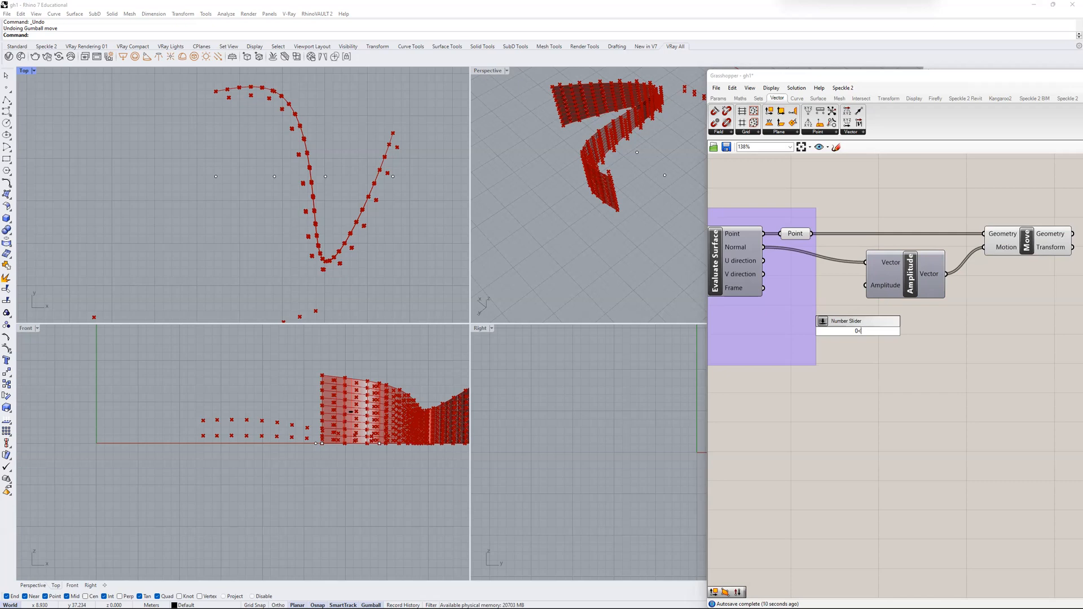
type("0.00<")
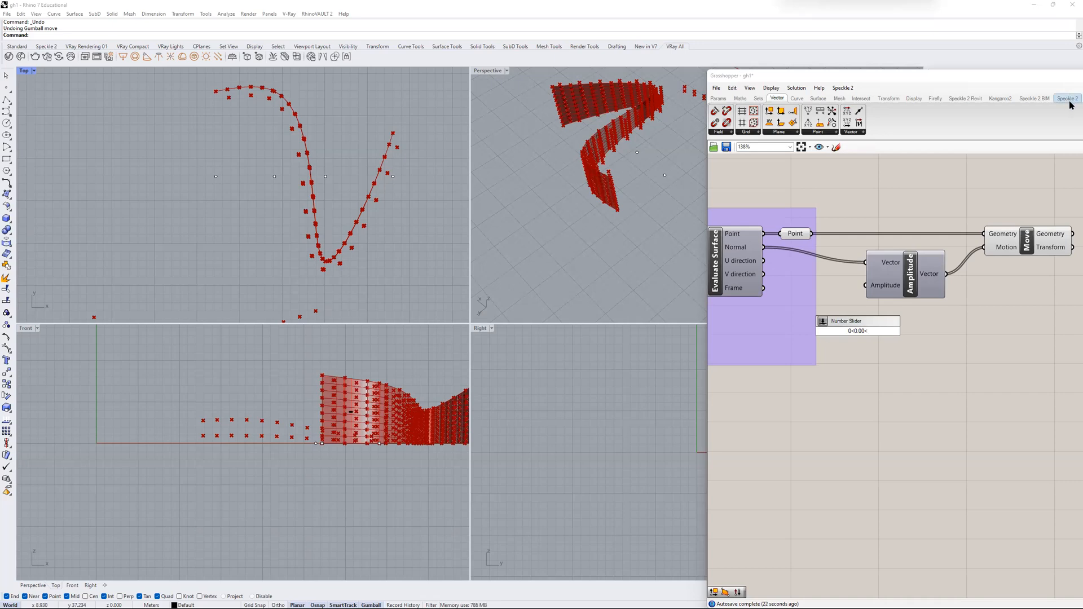
mouse_move(1070, 105)
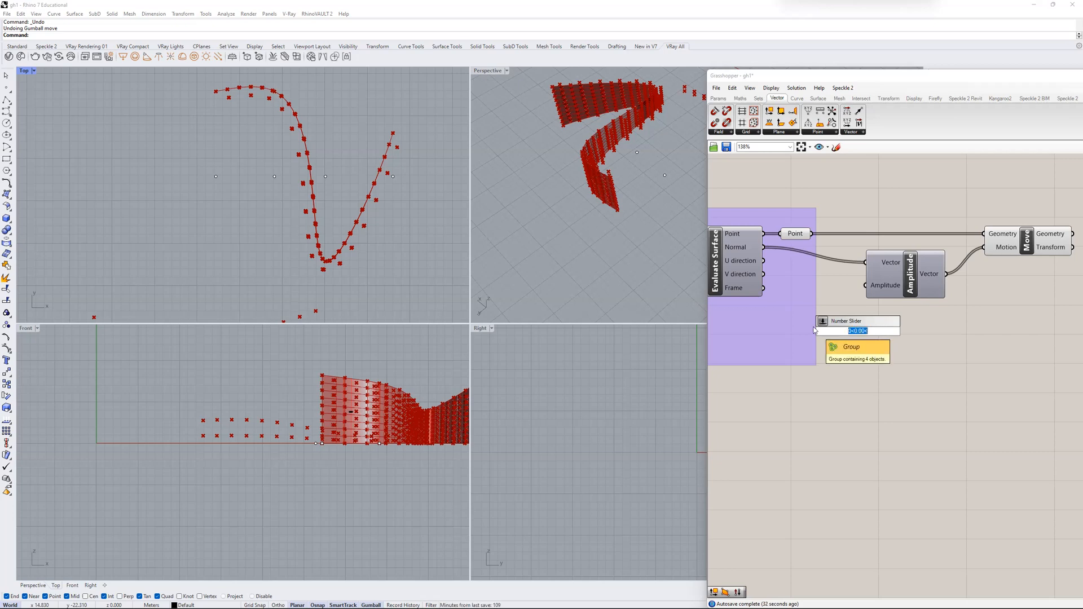
type("4")
key("Return")
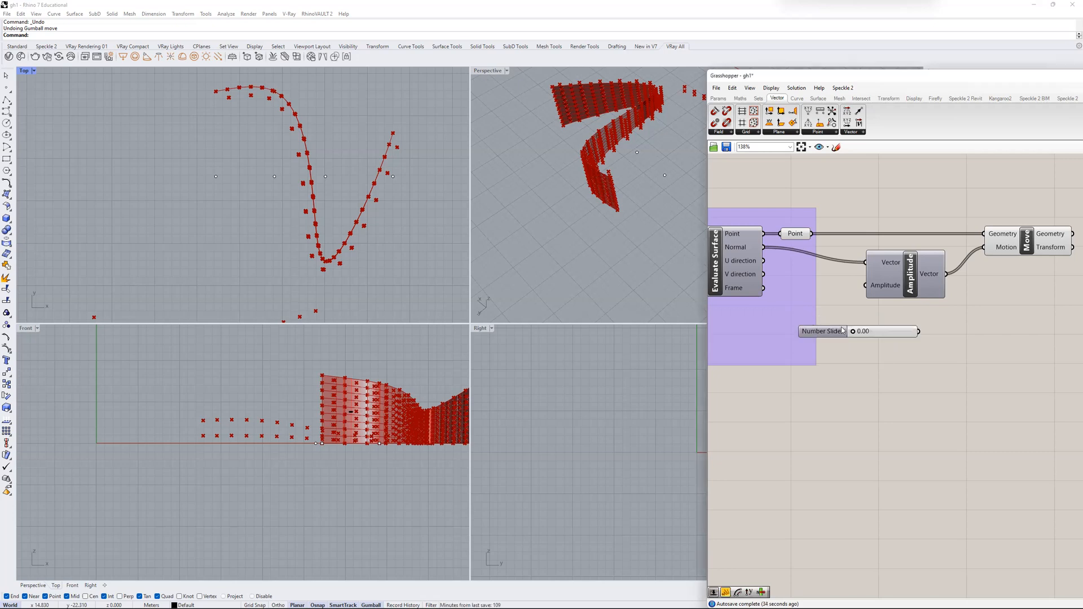
left_click_drag(867, 333, 865, 285)
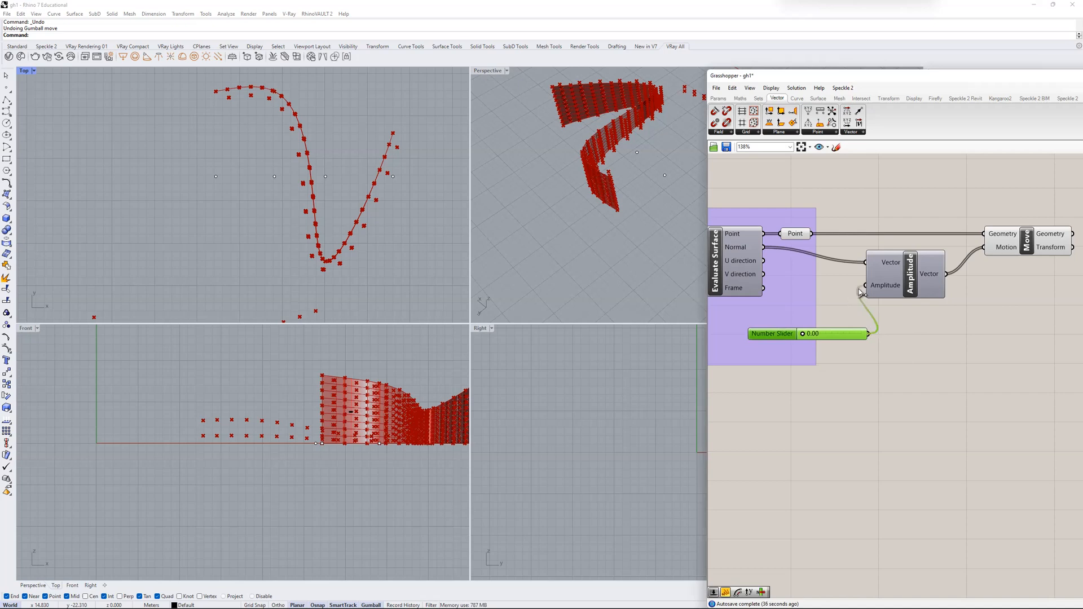
scroll(808, 339, "up", 2)
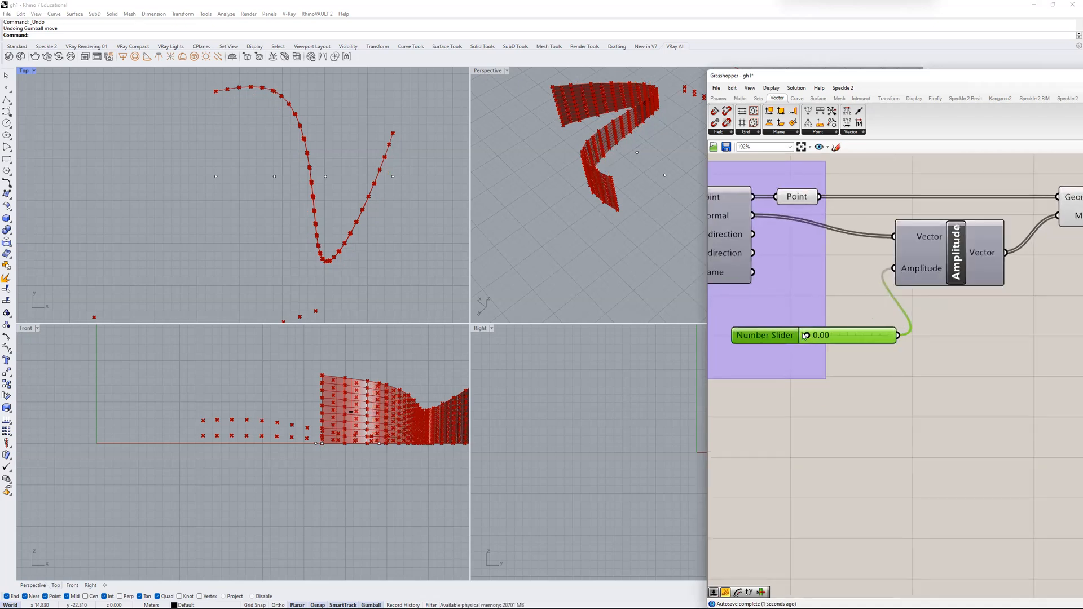
- Try amplitude slider values of 1.94 and 0.52 while previewing the moved centre points in the Perspective view
right_click_drag(989, 220, 859, 240)
left_click(987, 226)
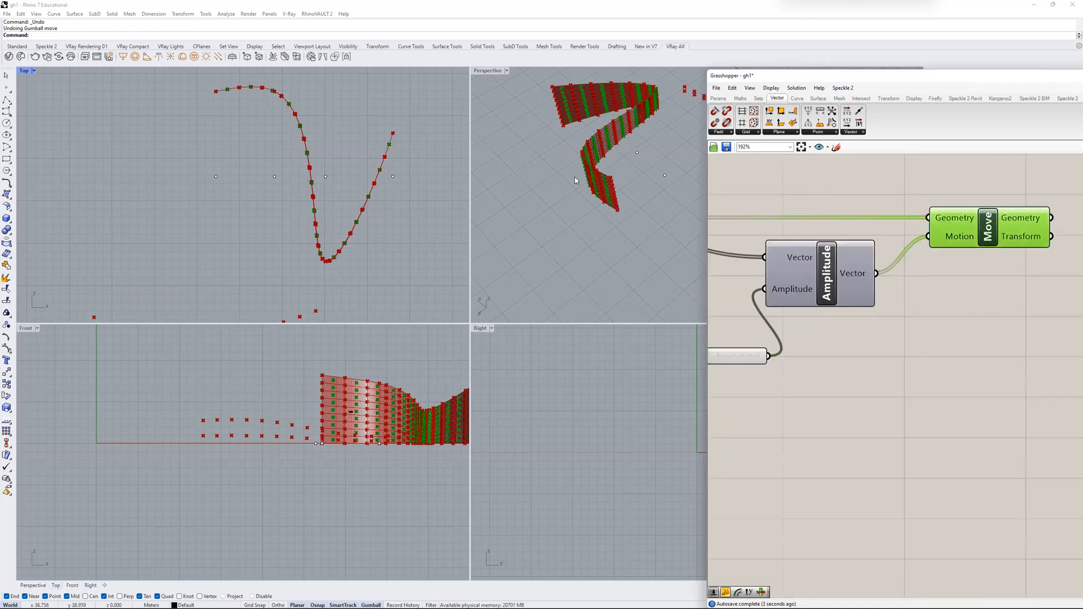
scroll(582, 152, "up", 5)
scroll(587, 152, "up", 3)
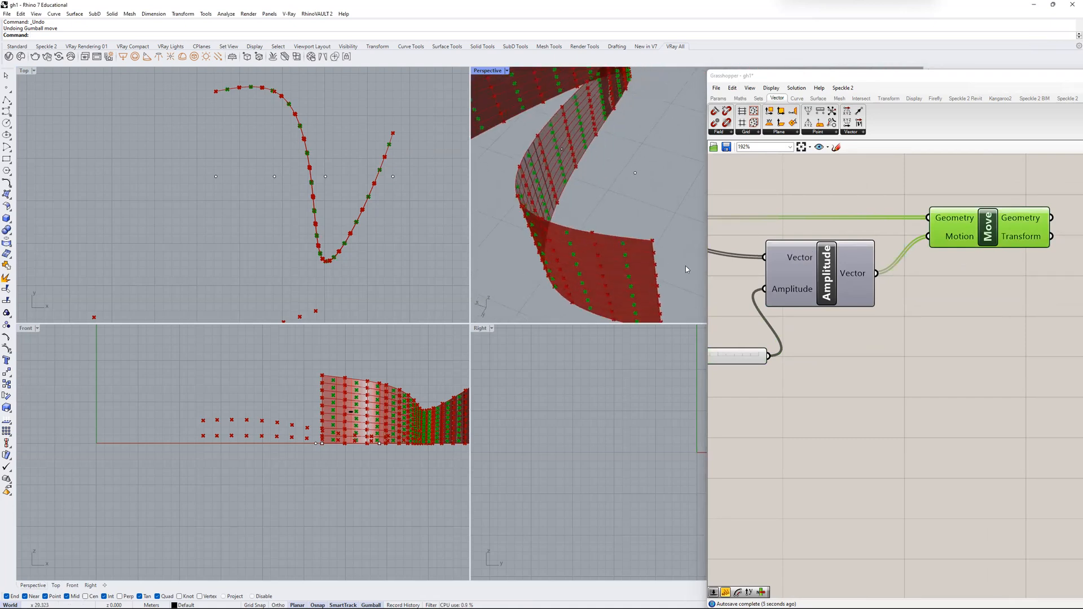
scroll(818, 308, "down", 2)
mouse_move(768, 339)
left_mouse_down()
mouse_move(817, 345)
mouse_move(776, 334)
left_mouse_up()
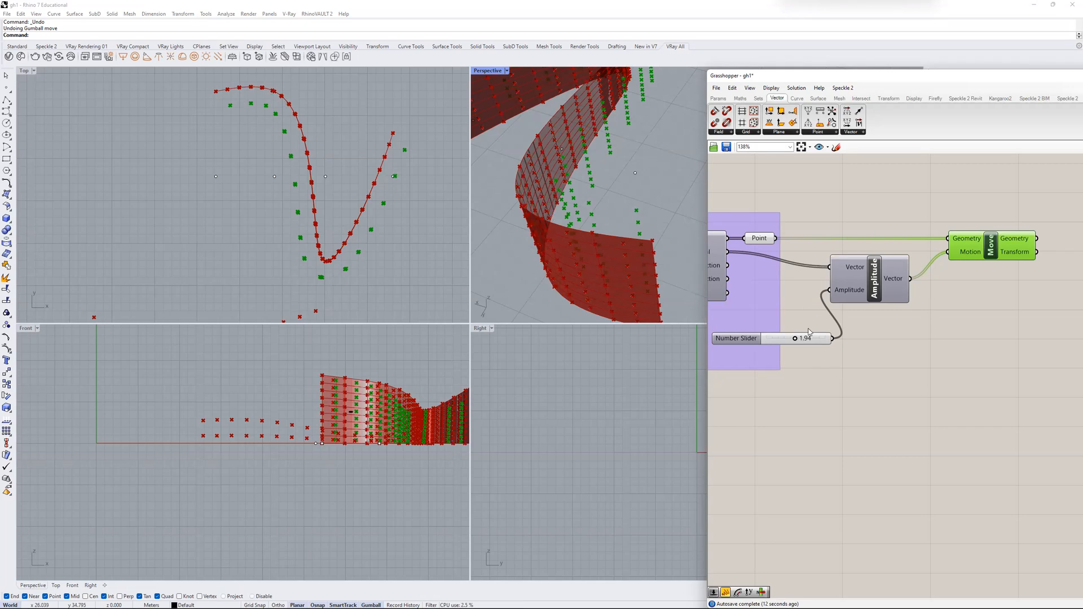
mouse_move(795, 339)
left_mouse_down()
mouse_move(844, 341)
mouse_move(774, 338)
left_mouse_up()
right_click_drag(707, 258, 755, 261)
scroll(754, 260, "up", 2)
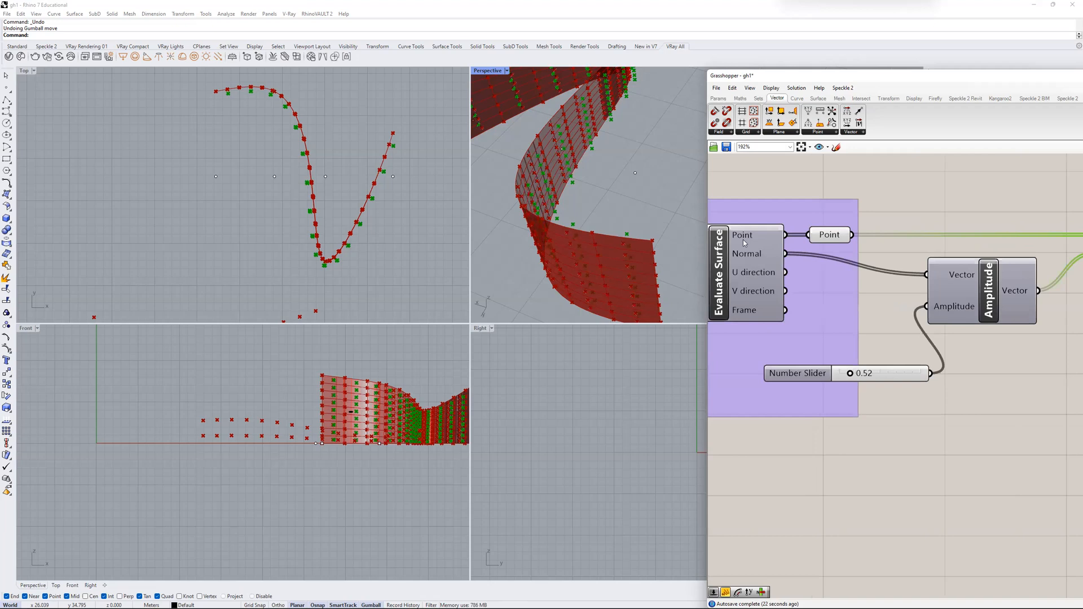
- Set the amplitude slider to 1.06 and preview the Move component's output points
mouse_move(748, 257)
left_click_drag(889, 376, 807, 362)
scroll(956, 321, "down", 3)
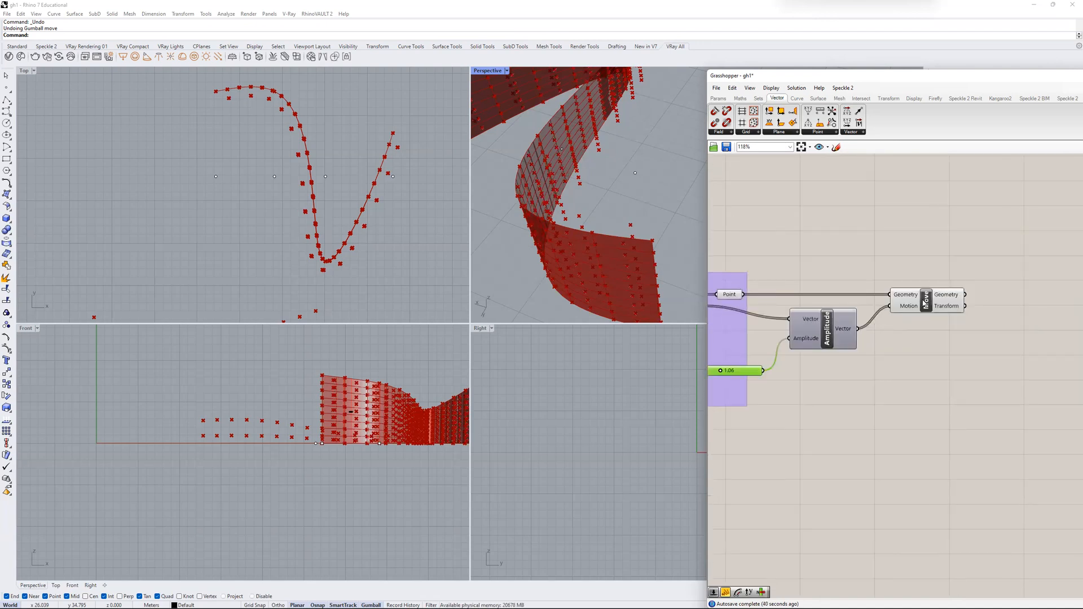
left_click(937, 298)
right_click_drag(997, 291, 876, 319)
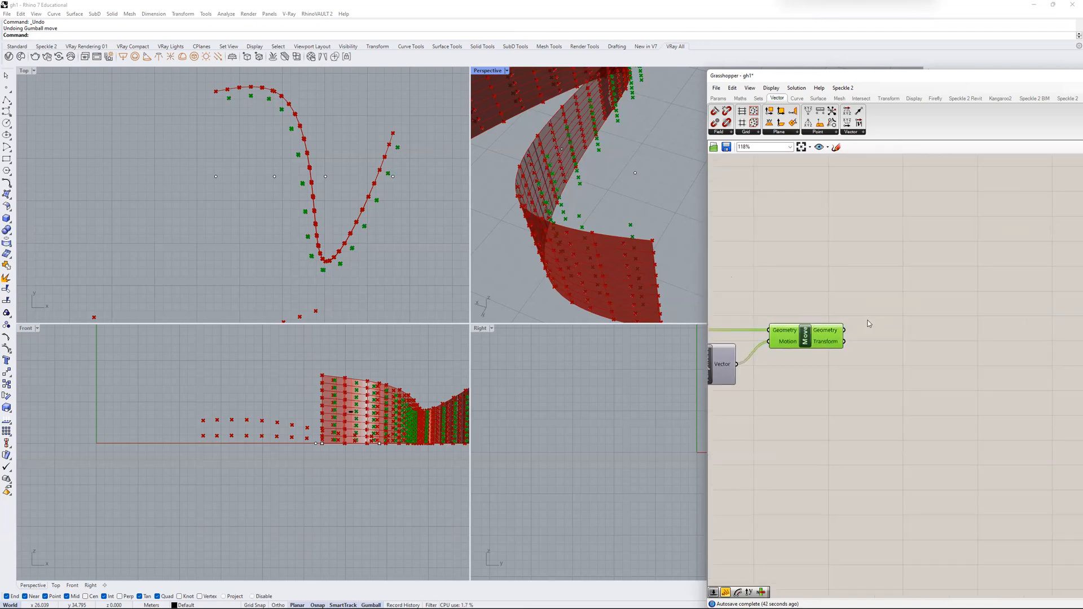
left_click(903, 317)
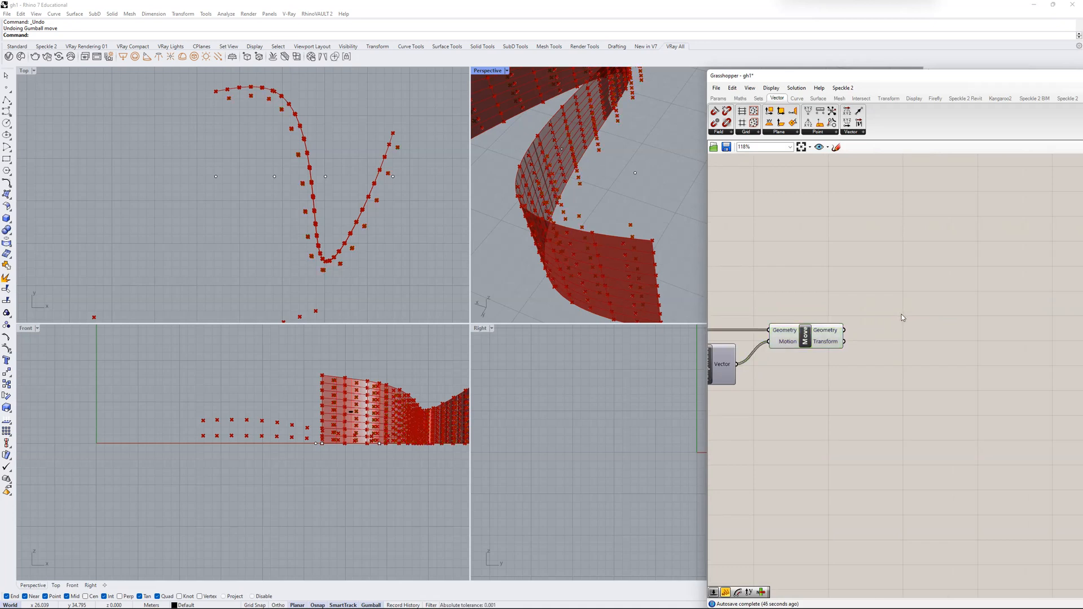
- Examine the moved centre points and the panel vertices in the Perspective view using the Move and Deconstruct Brep previews
double_click(898, 314)
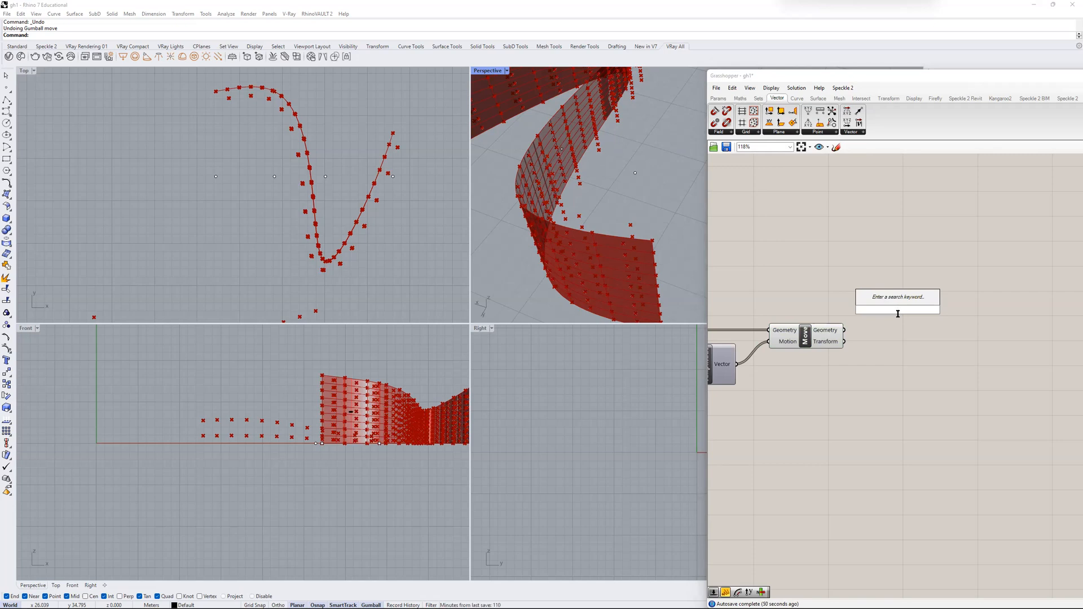
right_click_drag(649, 242, 516, 260)
right_click_drag(580, 268, 610, 219)
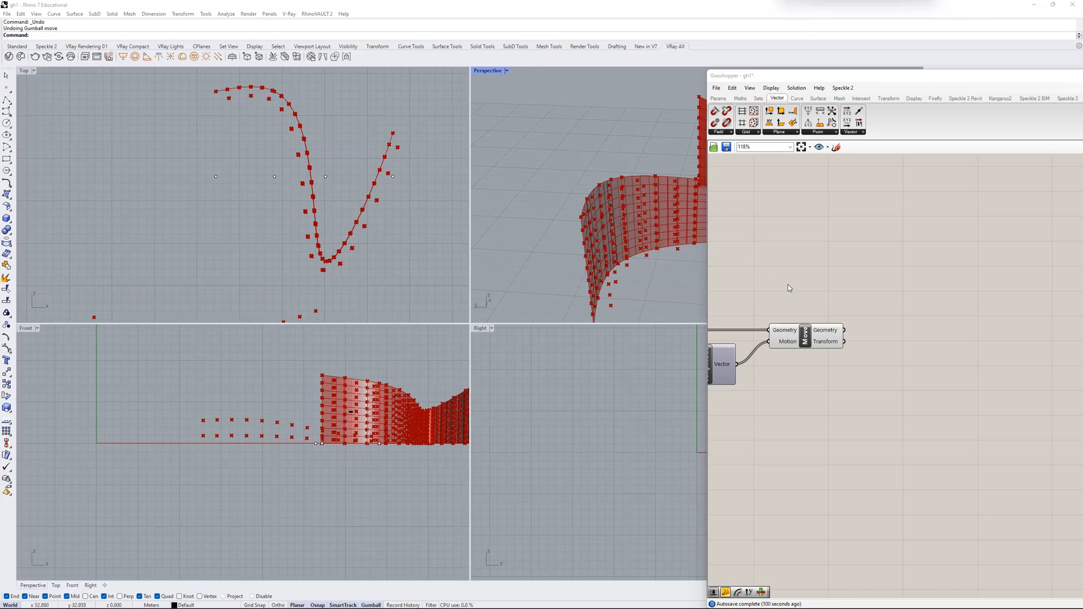
right_click(867, 291)
scroll(862, 294, "down", 1)
left_click(813, 330)
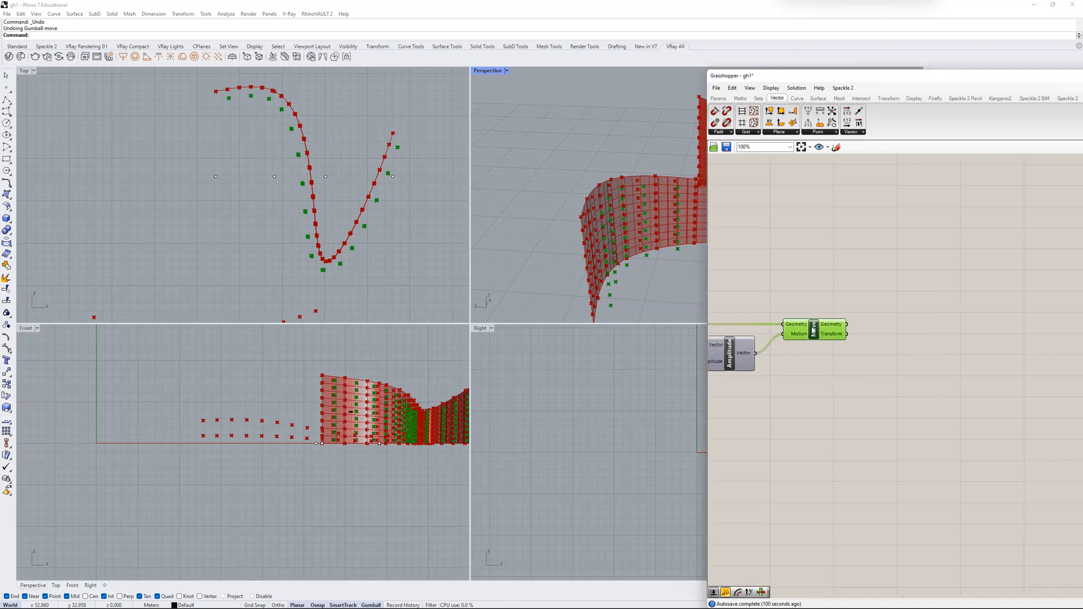
scroll(562, 262, "up", 3)
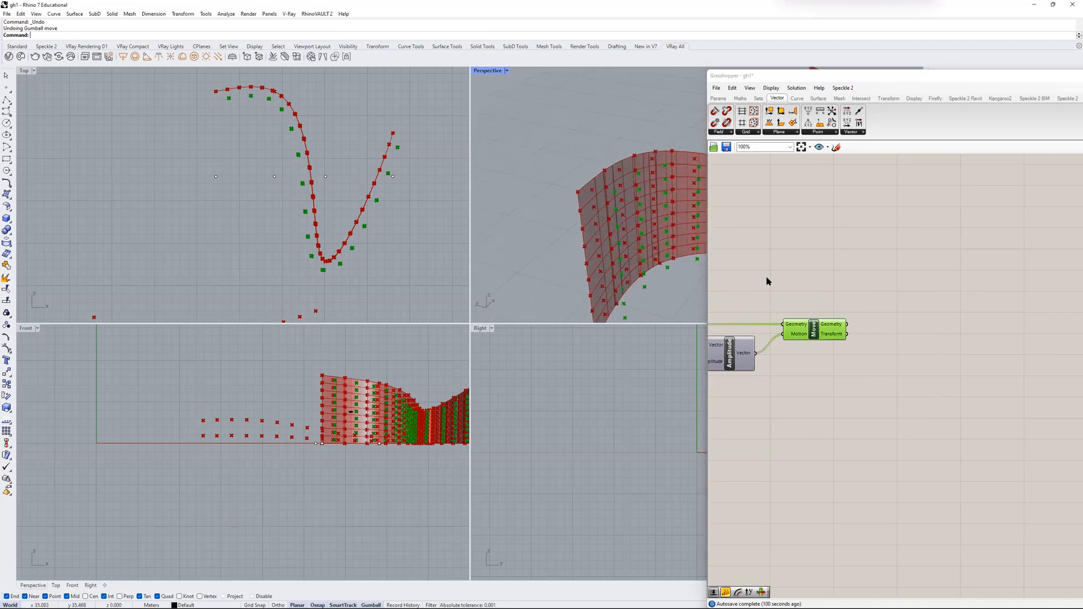
scroll(883, 283, "down", 2)
right_click_drag(747, 269, 897, 316)
scroll(892, 312, "down", 2)
right_click_drag(762, 310, 827, 305)
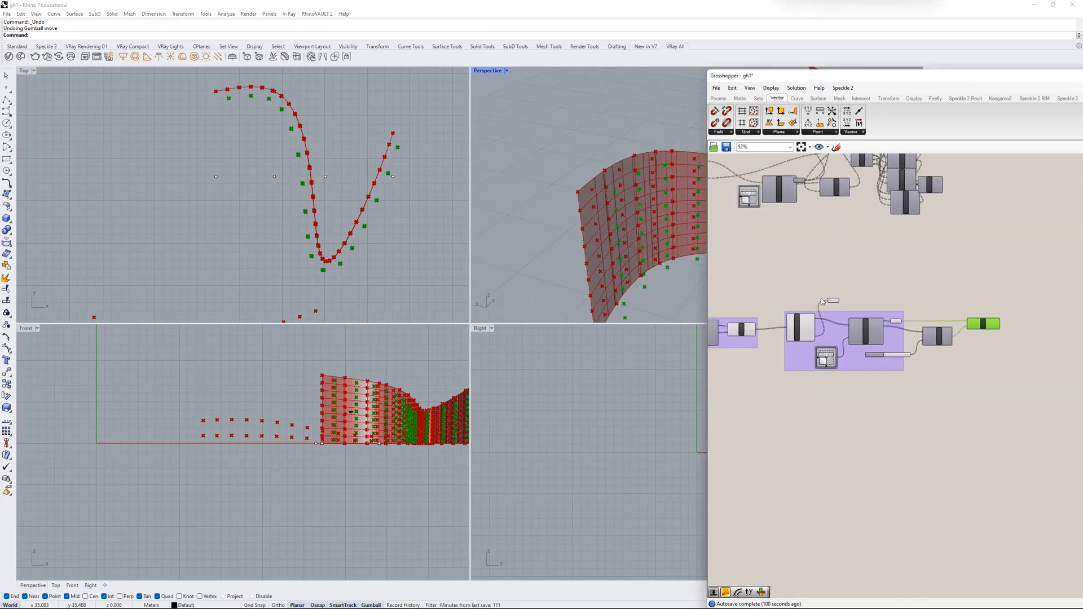
scroll(829, 305, "up", 5)
left_click(793, 347)
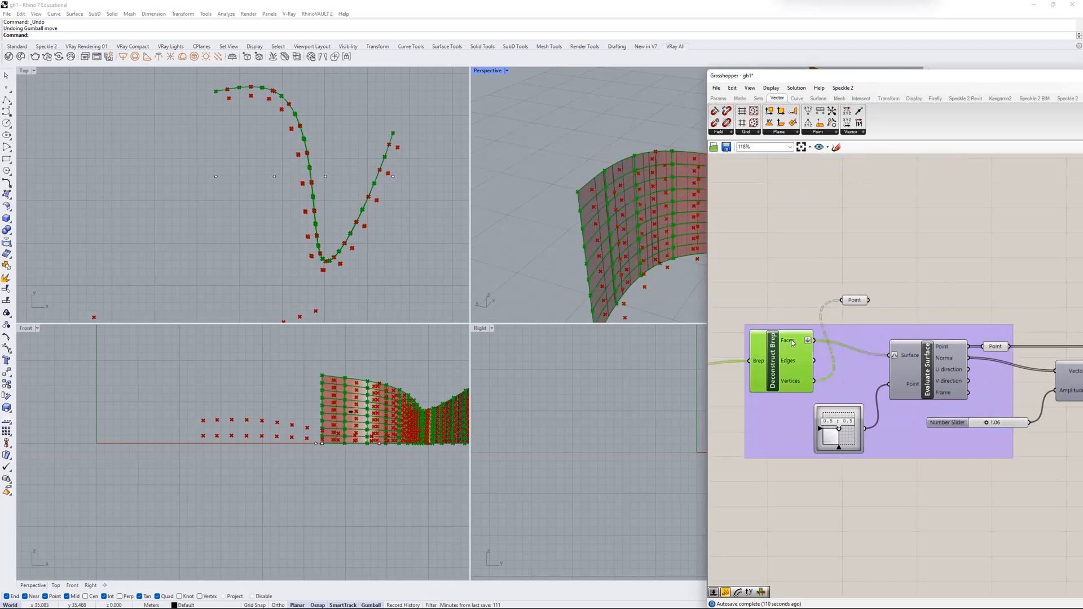
right_click_drag(587, 190, 603, 169)
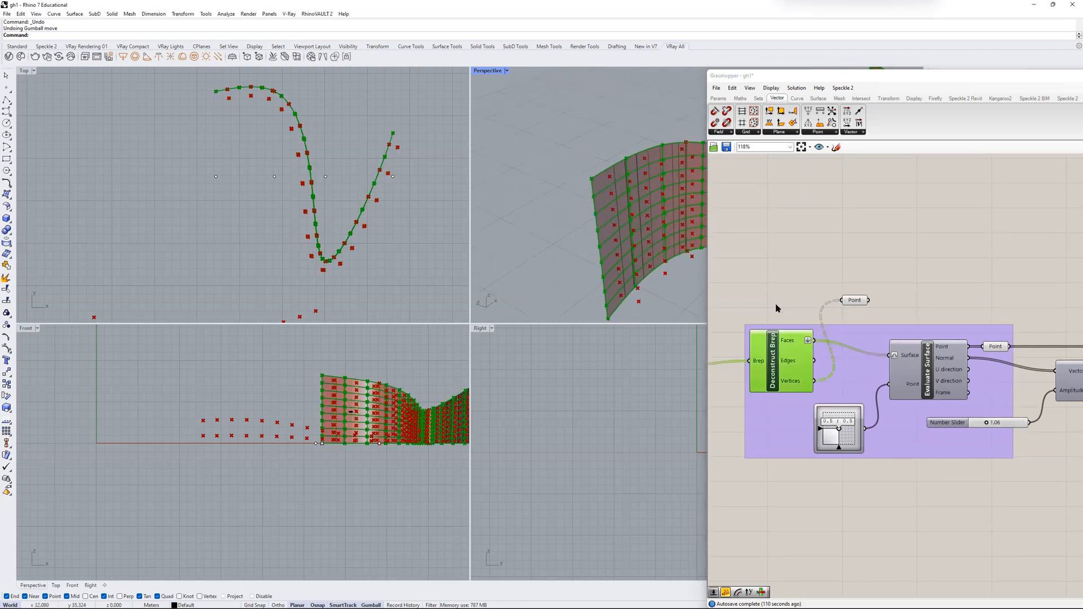
- Add a List Item component above the Evaluate Surface group and place the vertices Point parameter beside it
double_click(935, 266)
type("list item")
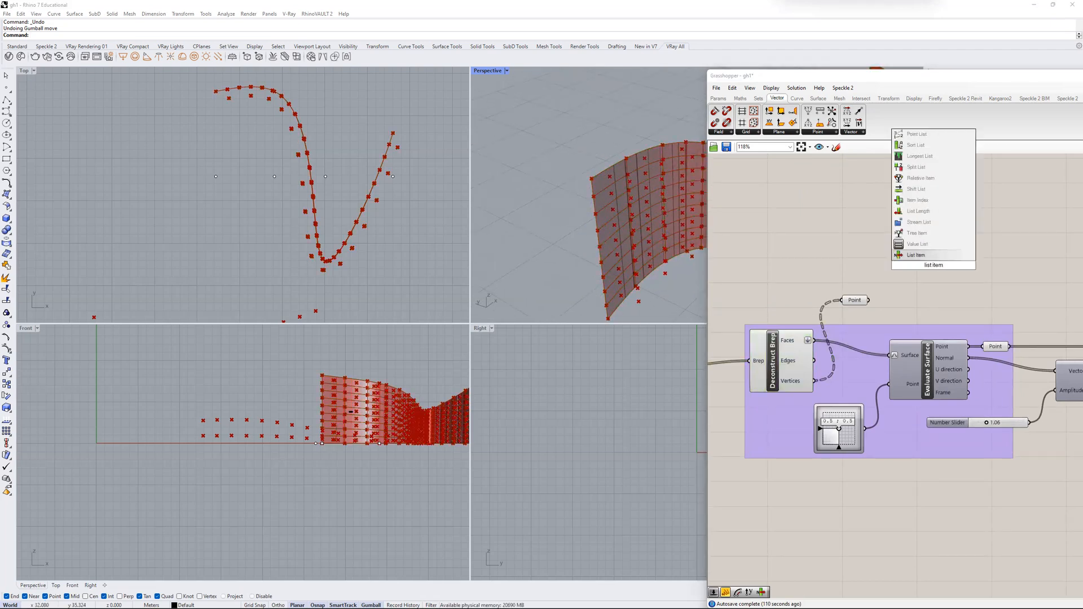
key("Return")
scroll(797, 332, "up", 1)
left_click(795, 346)
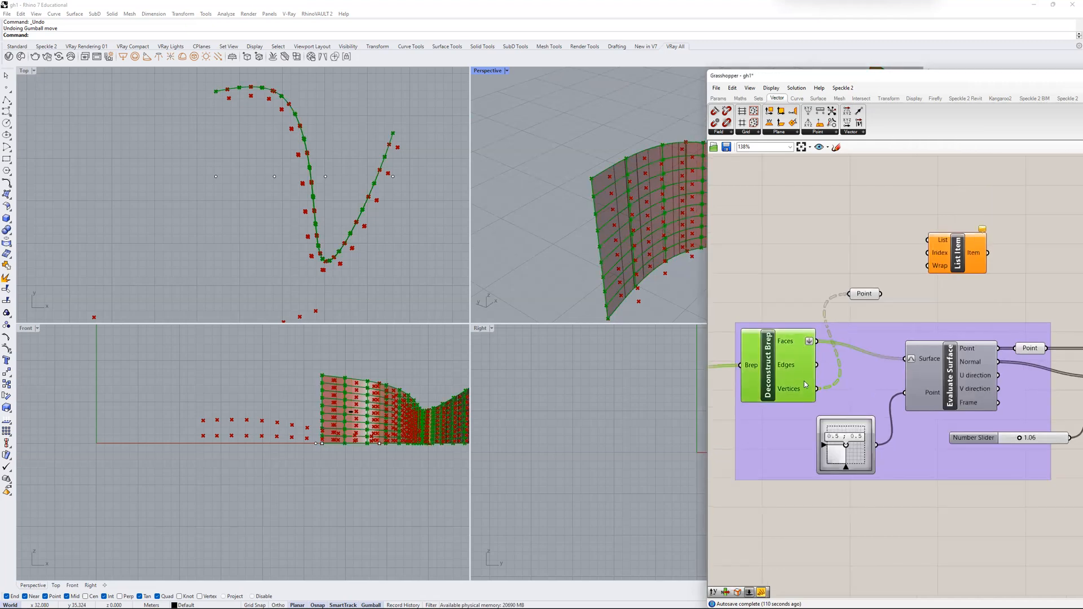
scroll(809, 320, "up", 1)
left_click_drag(816, 305, 811, 274)
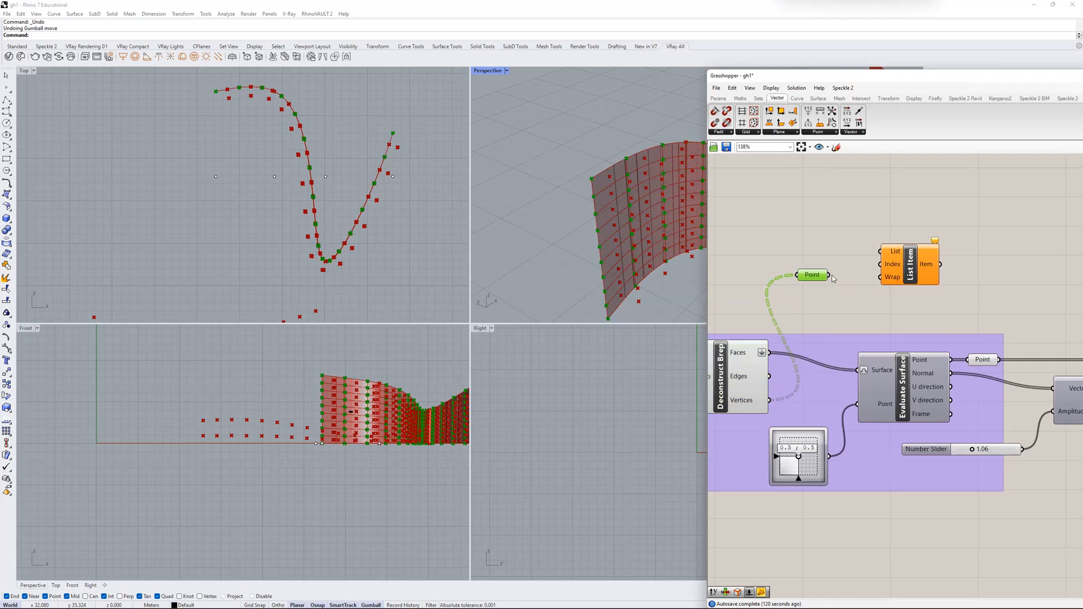
- Add a Surface parameter above the vertices Point parameter near the Deconstruct Brep component
right_click_drag(760, 342, 808, 345)
left_click(839, 333)
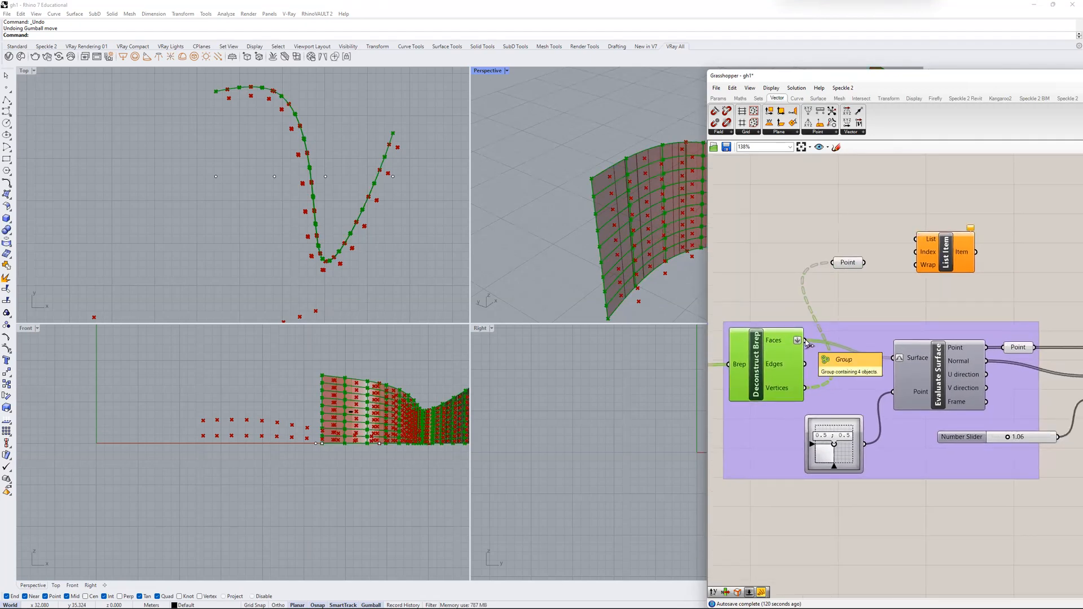
right_click_drag(801, 261, 1010, 222)
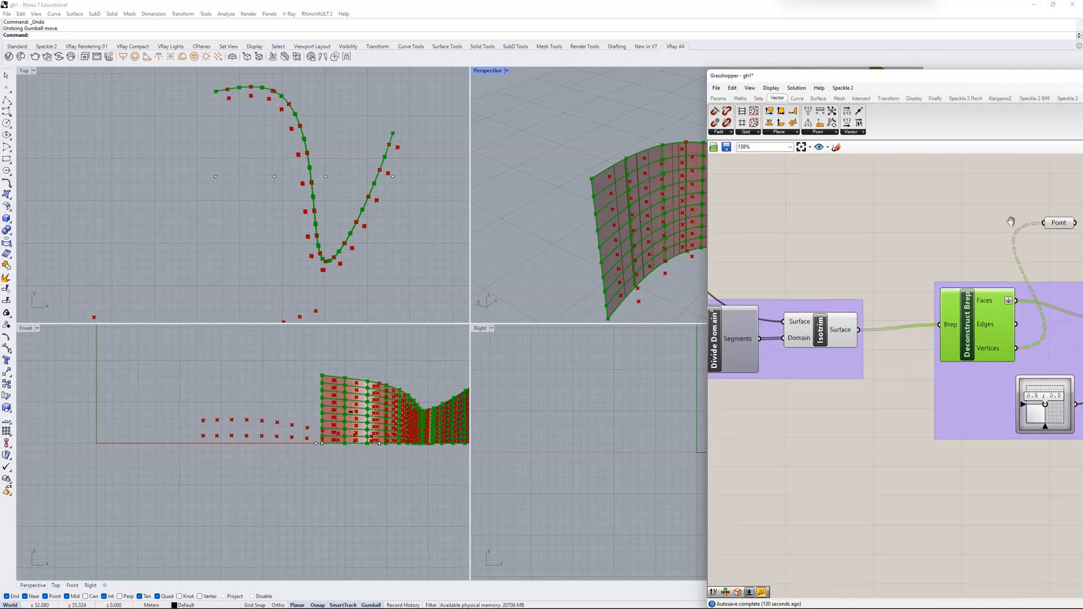
right_click_drag(889, 299, 737, 338)
double_click(884, 239)
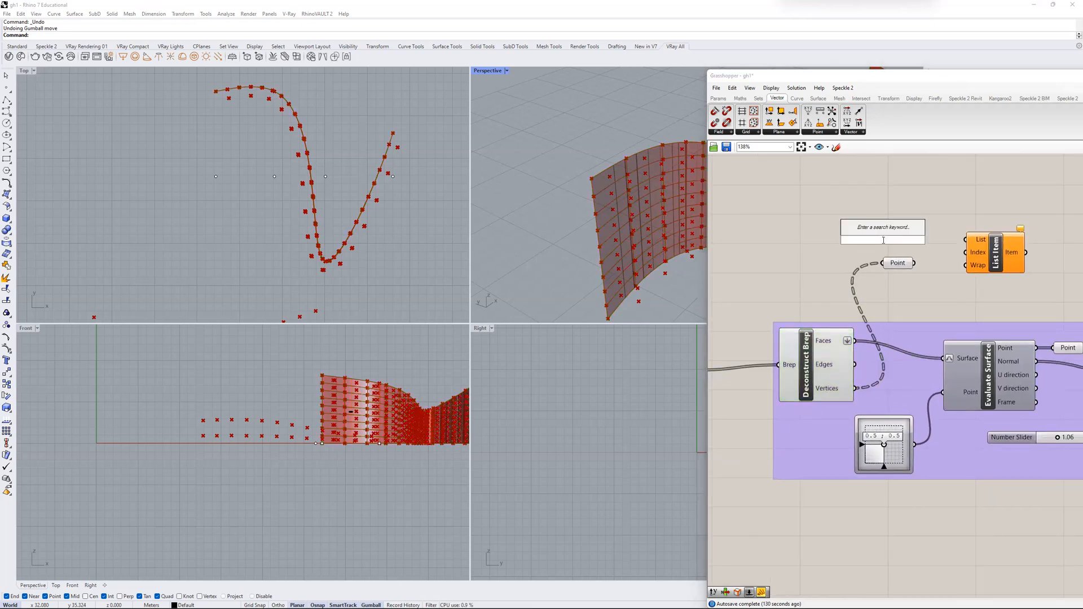
type("surface")
key("Return")
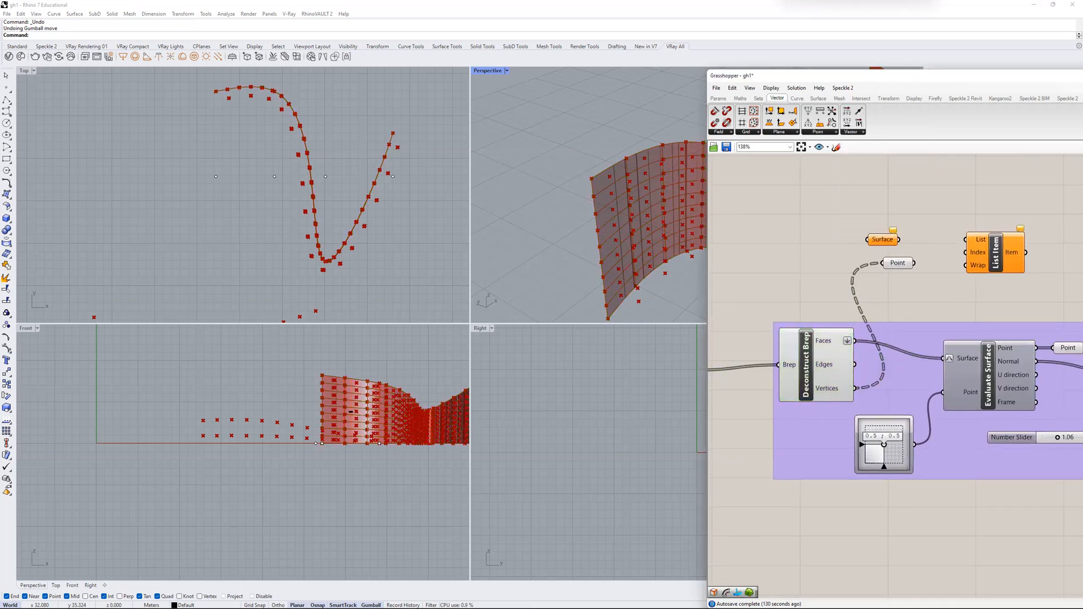
- Connect the Deconstruct Brep component's Faces output to the Surface parameter above it
left_click(825, 341)
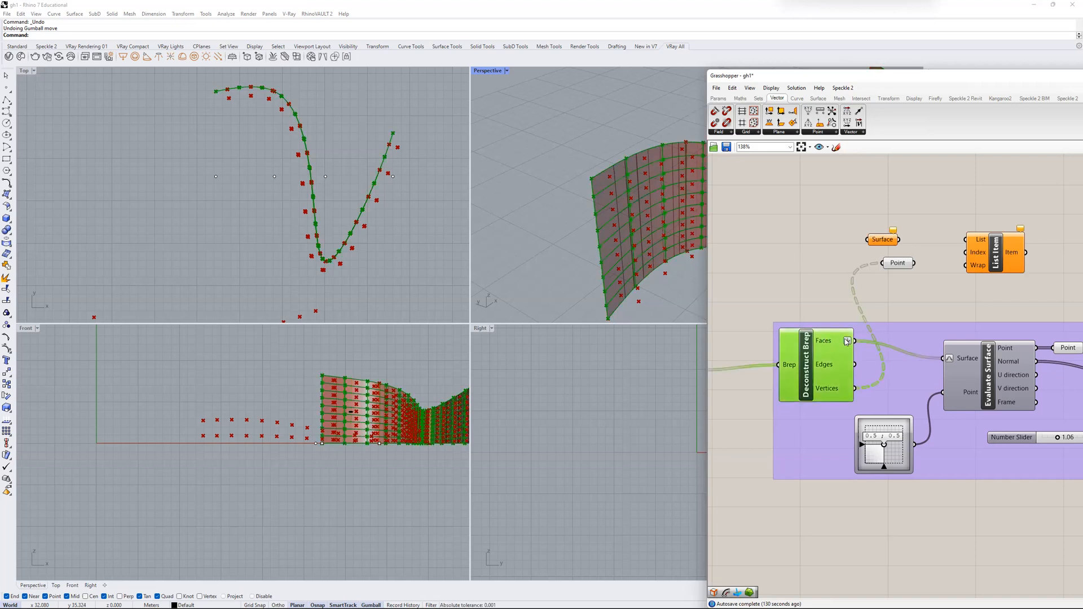
left_click_drag(855, 340, 901, 237)
left_click(823, 345)
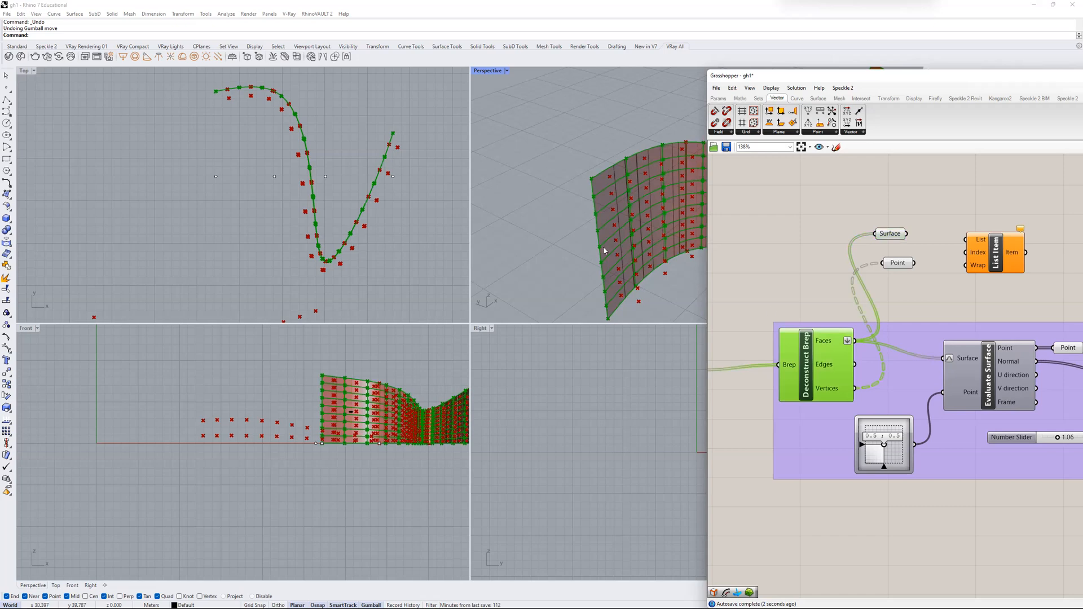
scroll(611, 195, "up", 2)
- Wire the Surface parameter into the List Item's List input and move both components higher above the Evaluate Surface group
left_click(892, 237)
right_click_drag(892, 237, 810, 228)
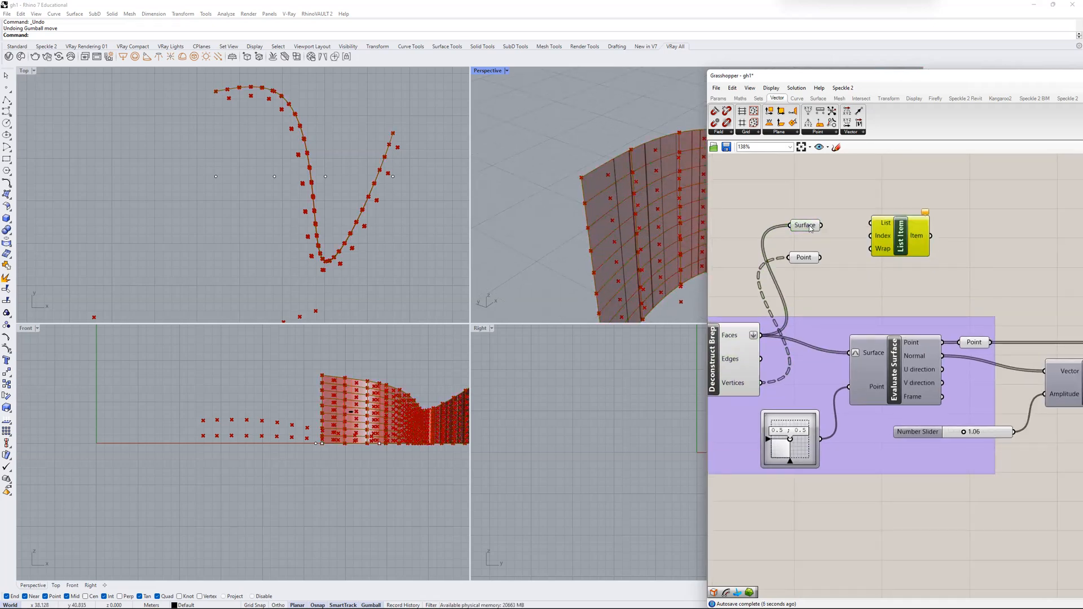
left_click_drag(821, 225, 790, 205)
left_click_drag(886, 245, 988, 213)
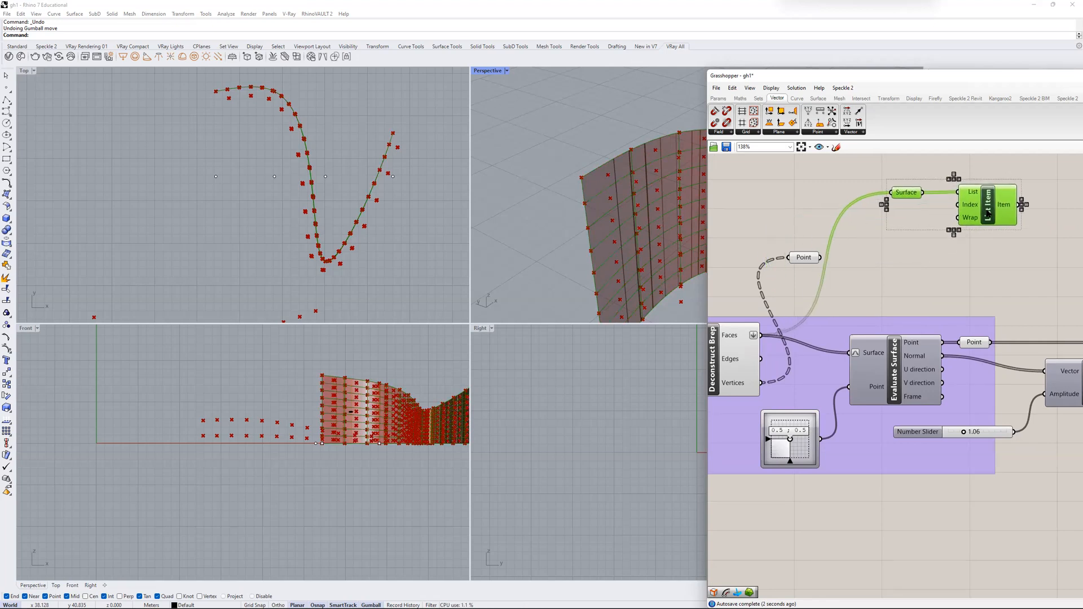
- Add a panel containing 1 below the List Item and connect it to the Index input
right_click_drag(956, 240, 922, 246)
double_click(894, 251)
type("lis")
key("BackSpace")
key("BackSpace")
key("BackSpace")
type("1")
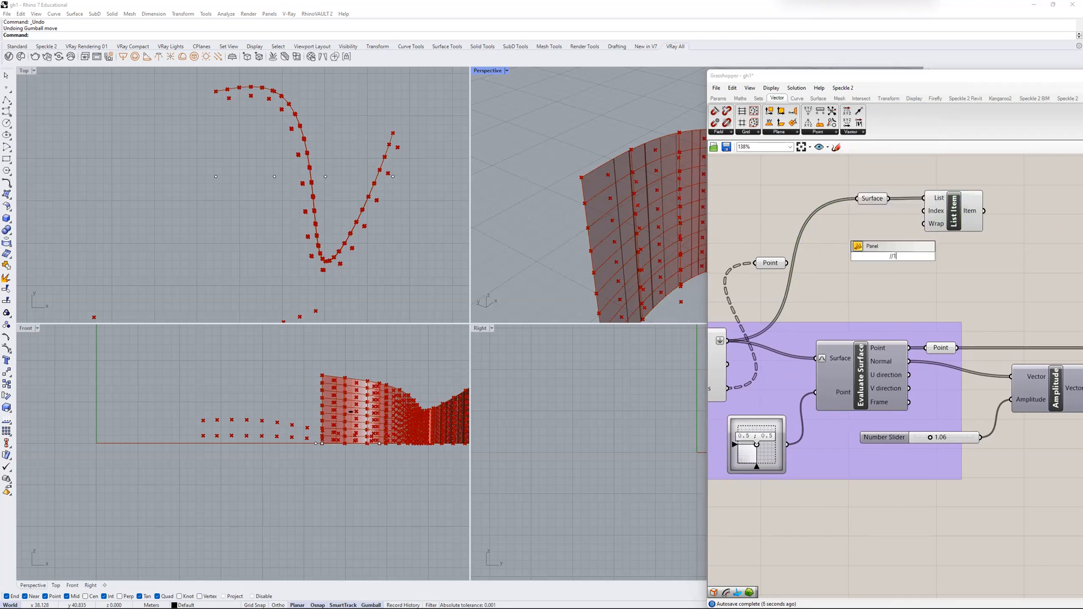
key("Return")
left_click_drag(904, 258, 917, 214)
- Set the index panel to 0, place it beside the List Item and highlight the extracted surface in the Perspective view
double_click(889, 257)
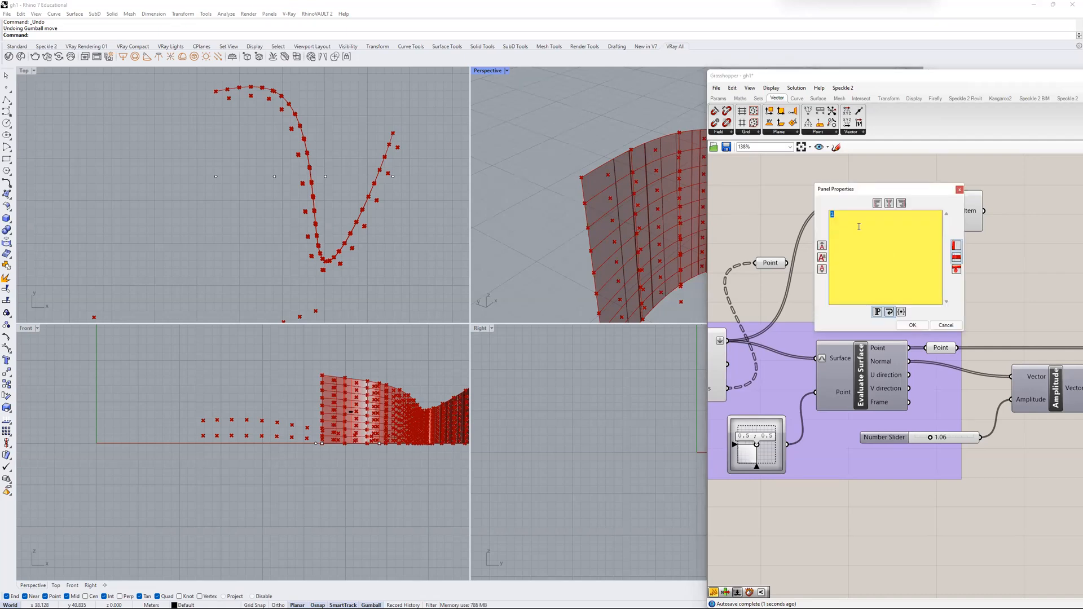
left_click(913, 324)
left_click_drag(897, 248, 893, 205)
left_click(965, 208)
scroll(564, 231, "down", 4)
right_click_drag(564, 231, 621, 226)
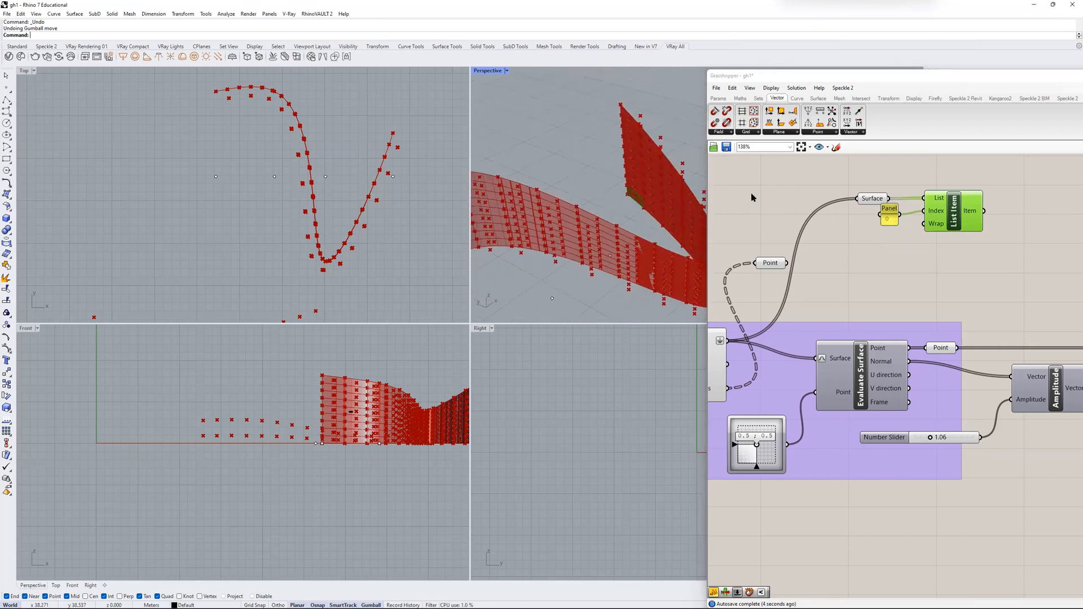
scroll(829, 215, "down", 3)
scroll(592, 208, "up", 5)
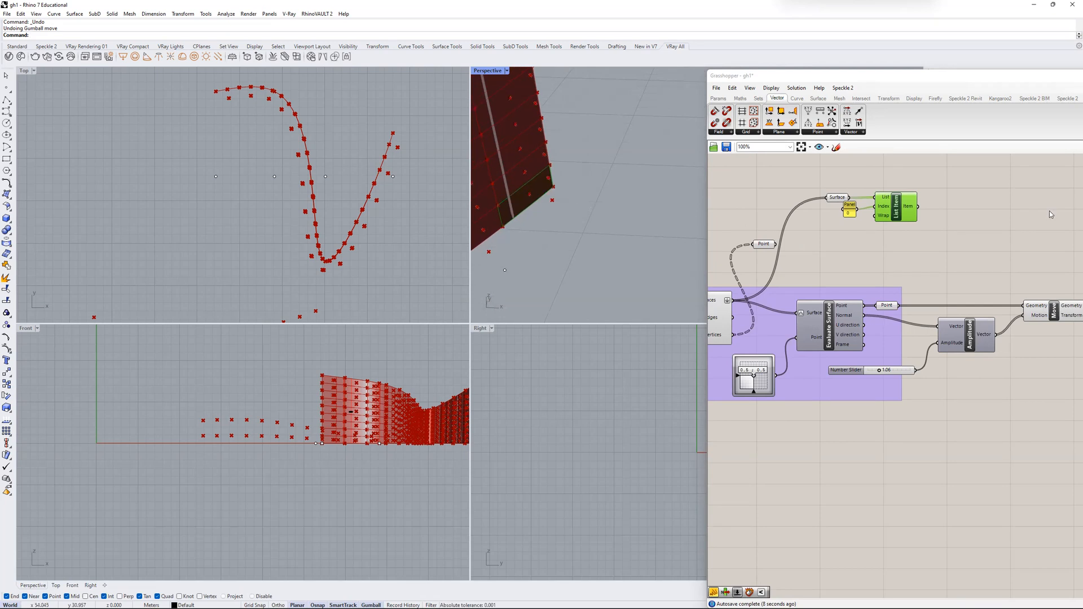
- Add a second Deconstruct Brep component and connect the List Item's Item output to its Brep input
double_click(981, 209)
type("debrep")
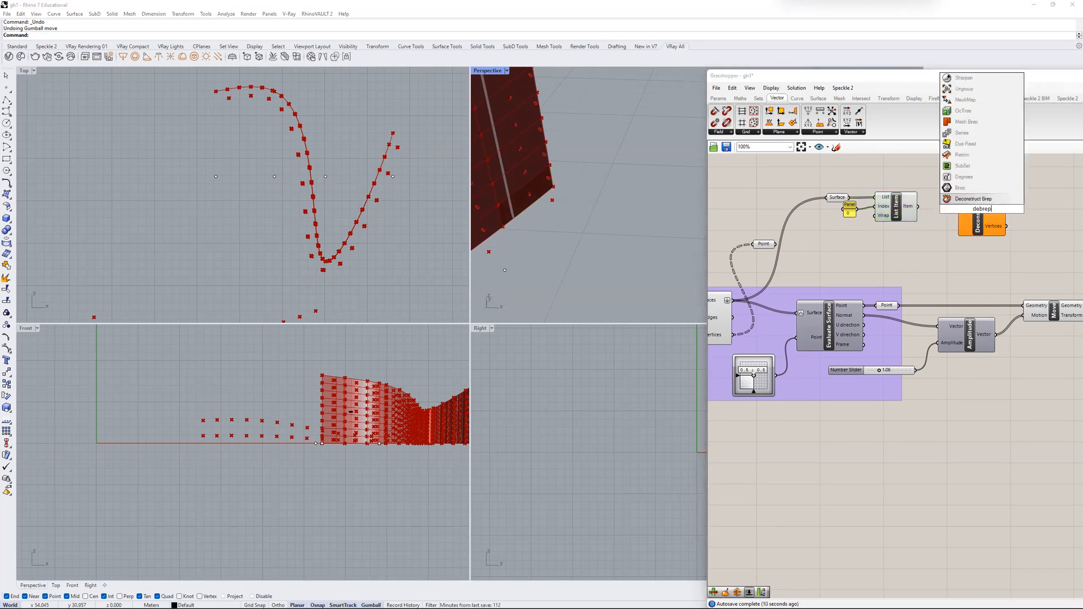
key("Return")
scroll(866, 192, "up", 1)
left_click_drag(928, 209, 985, 229)
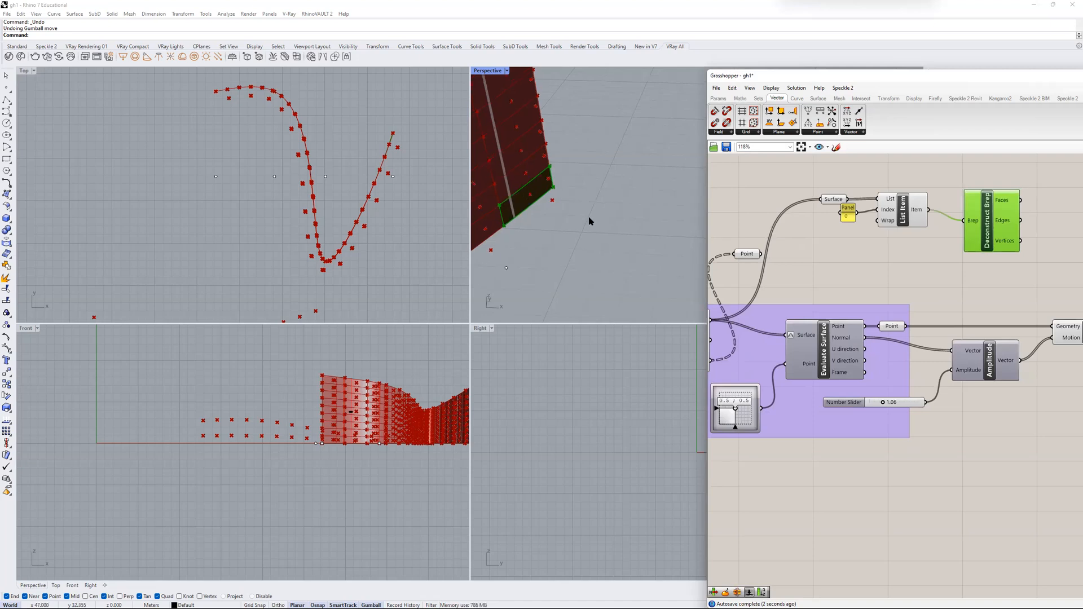
scroll(844, 226, "down", 2)
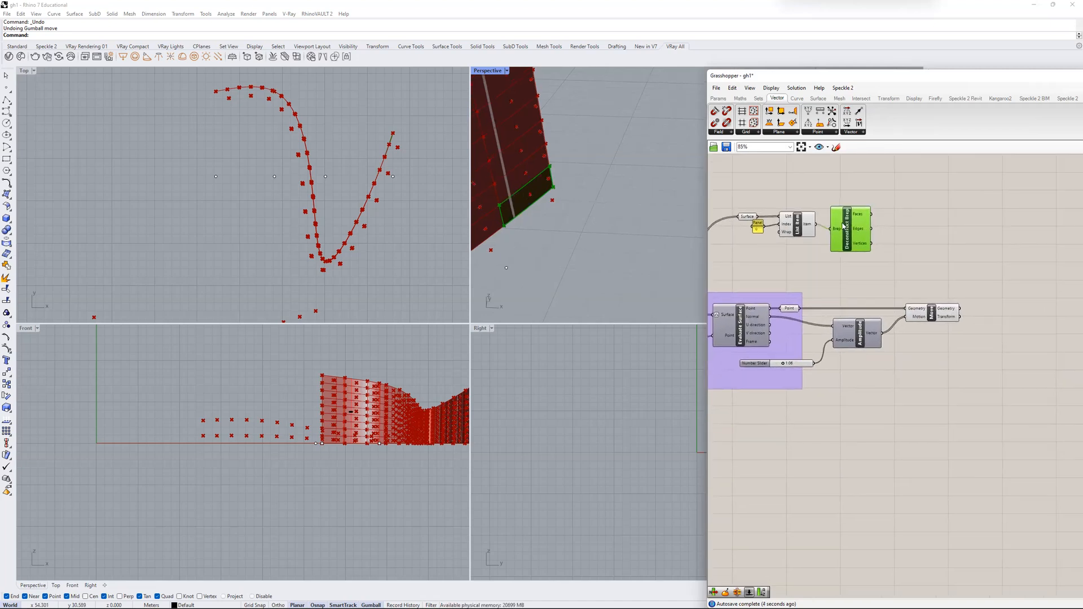
- Add a Point List component next to the new Deconstruct Brep component
double_click(911, 226)
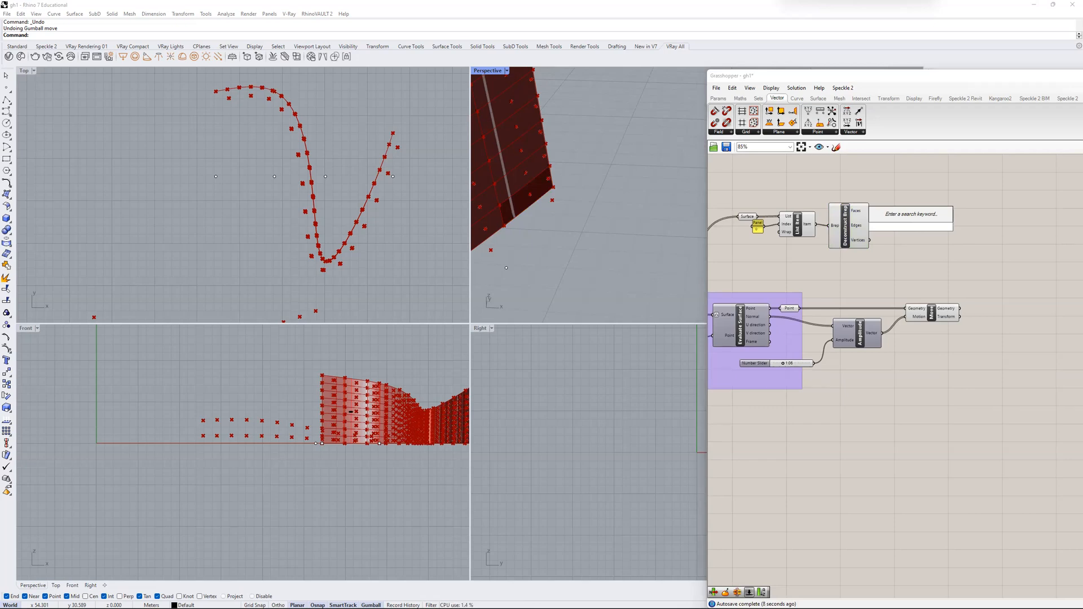
double_click(912, 220)
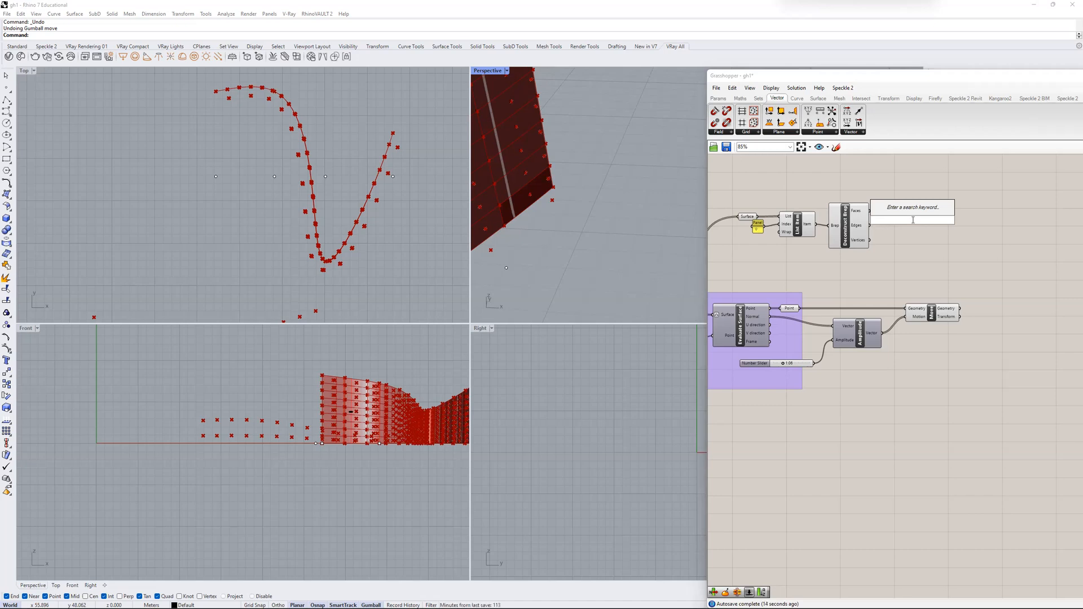
type("point")
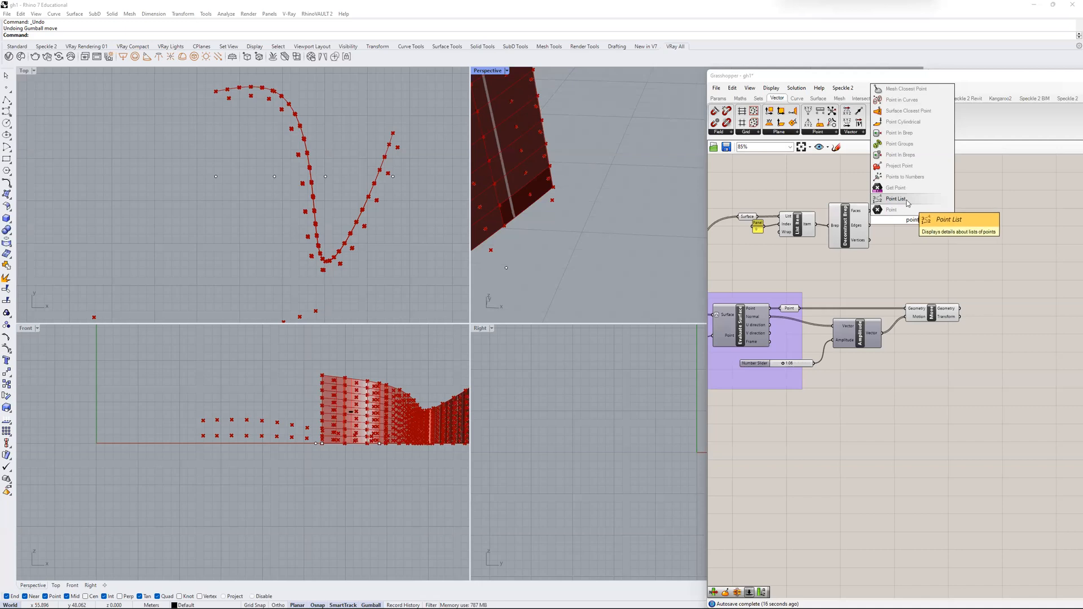
left_click(902, 199)
scroll(912, 213, "up", 4)
scroll(912, 213, "up", 3)
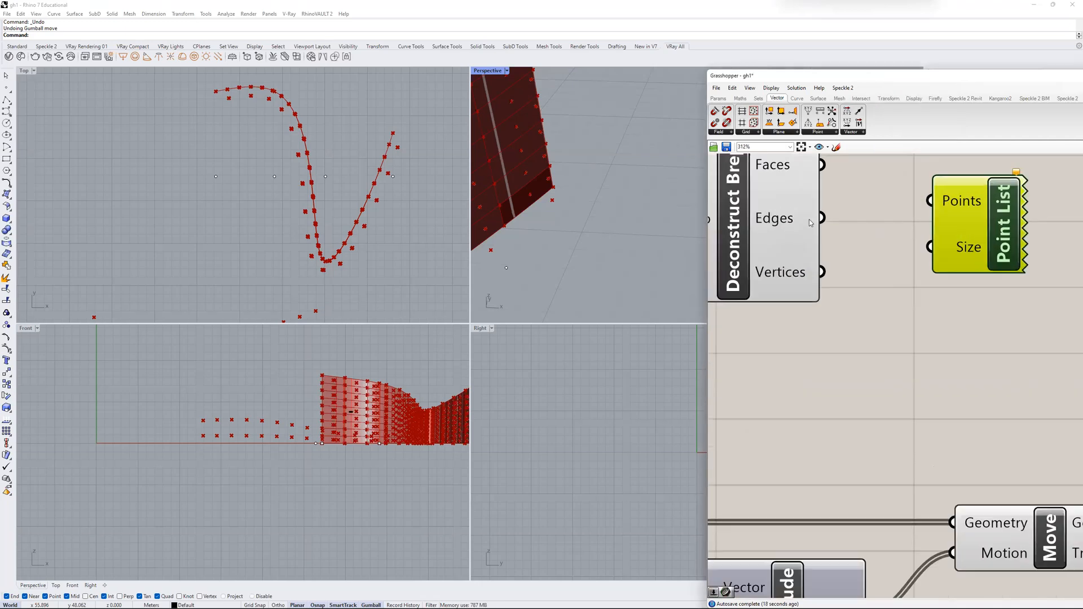
- Connect the new Deconstruct Brep's Vertices output to the Point List's Points input and move the Point List slightly down
scroll(823, 305, "down", 1)
left_click(825, 311)
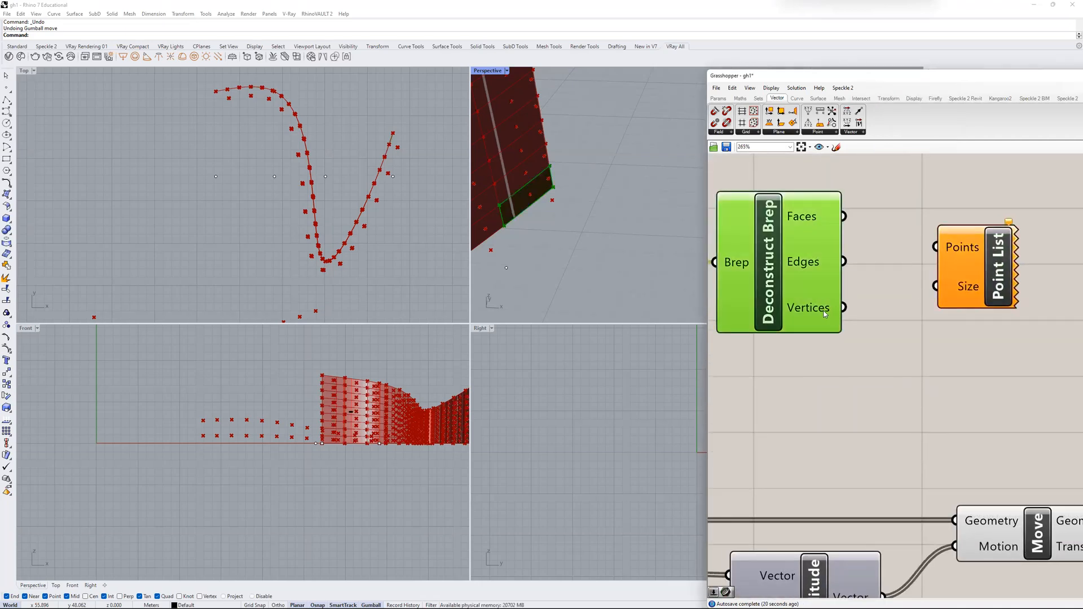
left_click_drag(844, 307, 970, 277)
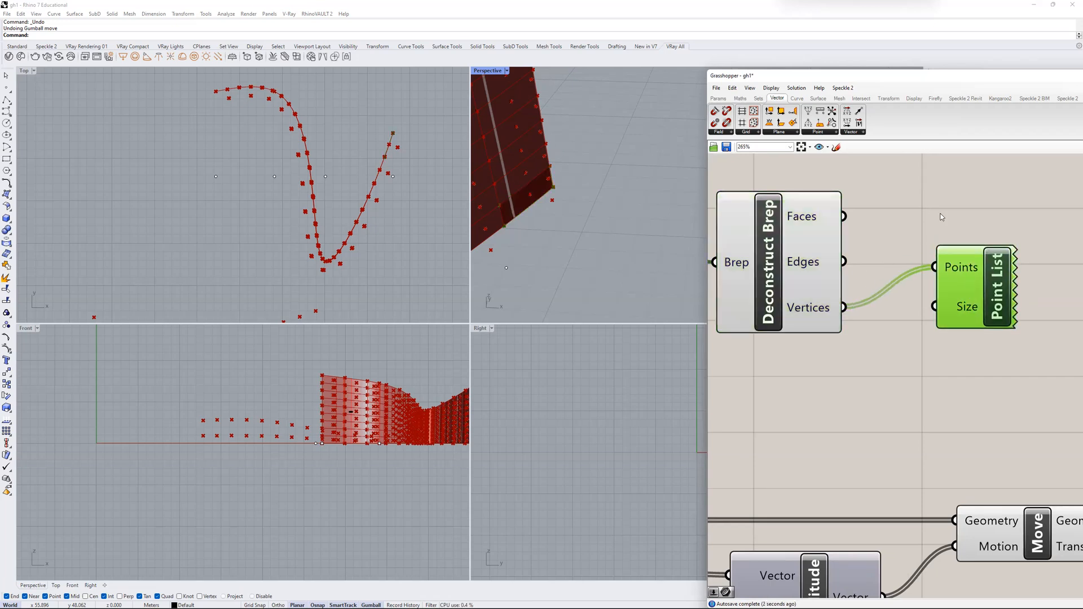
left_click_drag(965, 320, 965, 326)
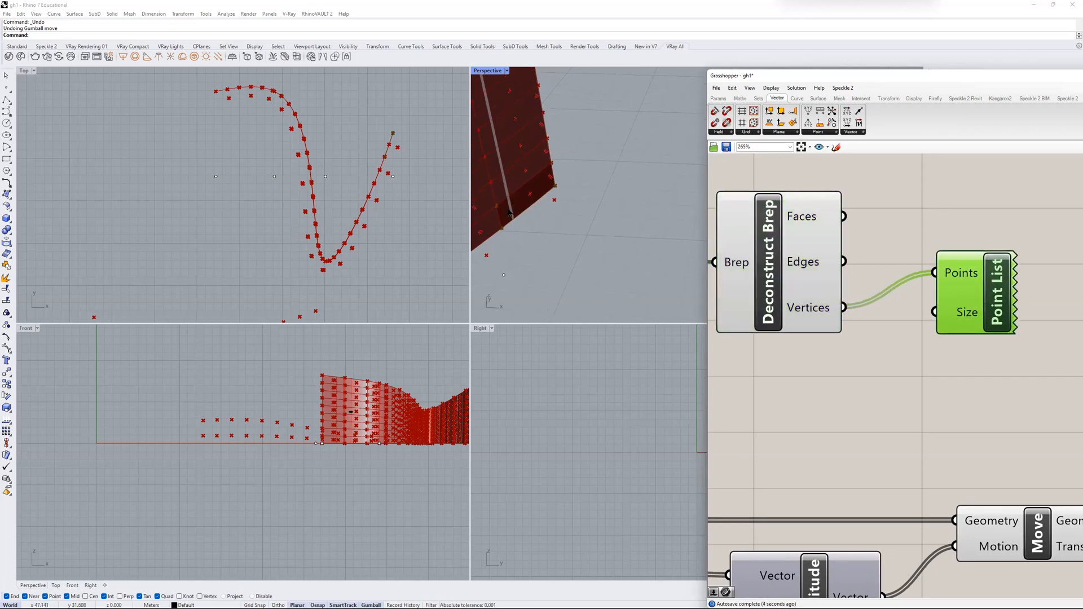
- Add a panel containing 10 below the Point List component for its Size input
double_click(881, 380)
type("//10")
key("Return")
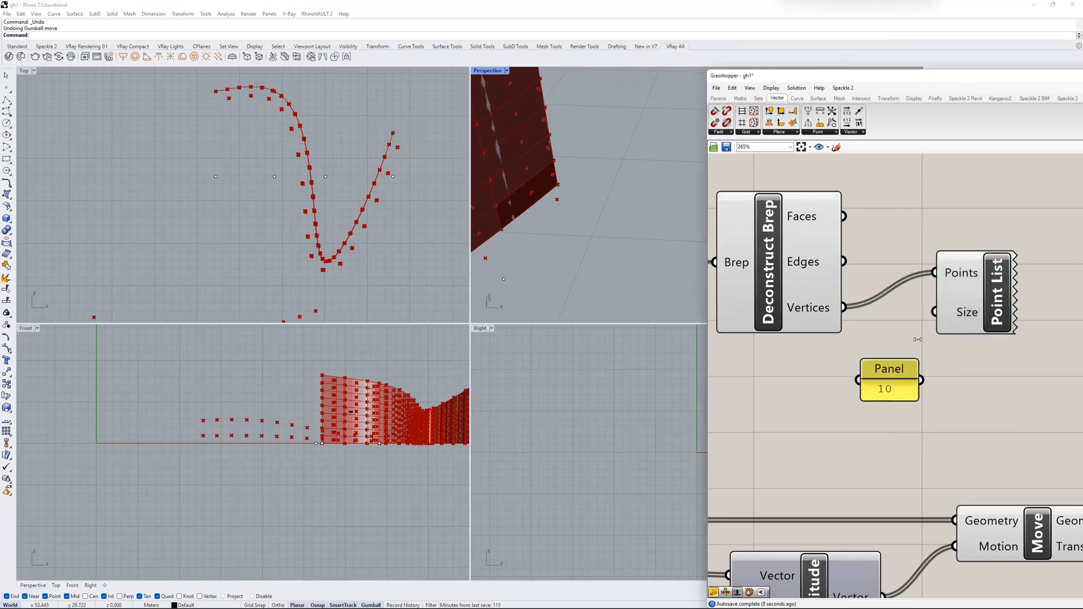
- Feed the panel into the Point List's Size input and set its value to 1
left_click_drag(923, 379, 948, 316)
double_click(903, 365)
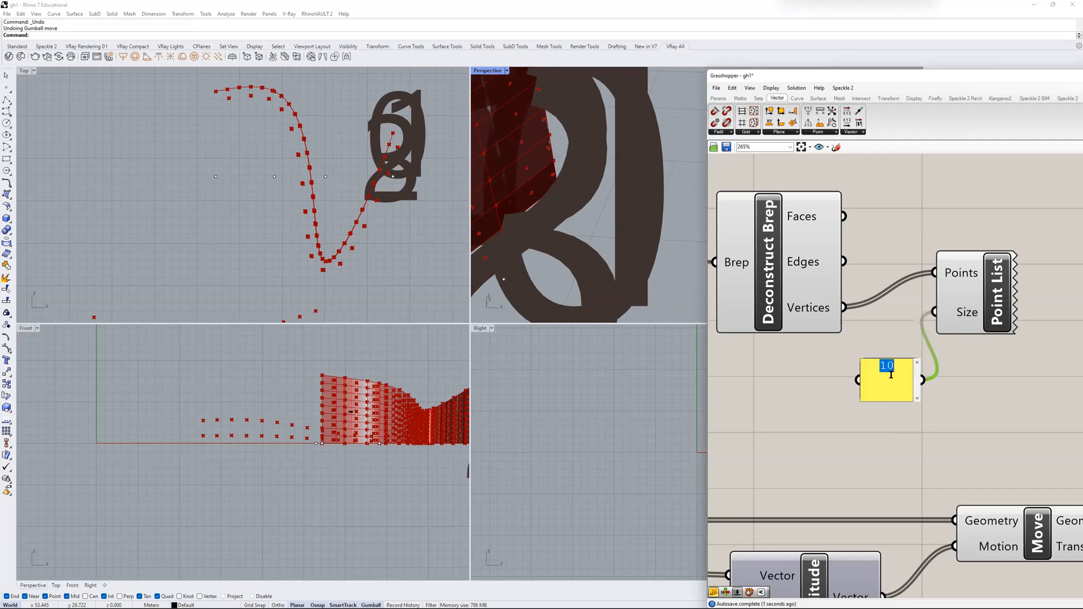
type("1")
key("Return")
left_click(949, 377)
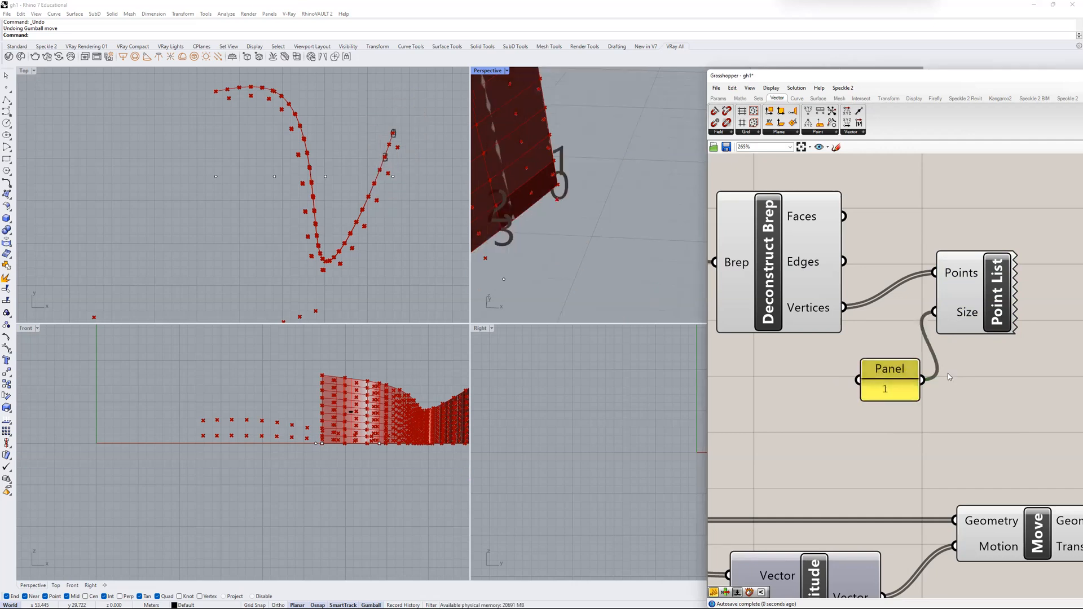
- Check the vertex number labels on the surface corner and set the Point List size panel to .5
right_click_drag(555, 209, 567, 217)
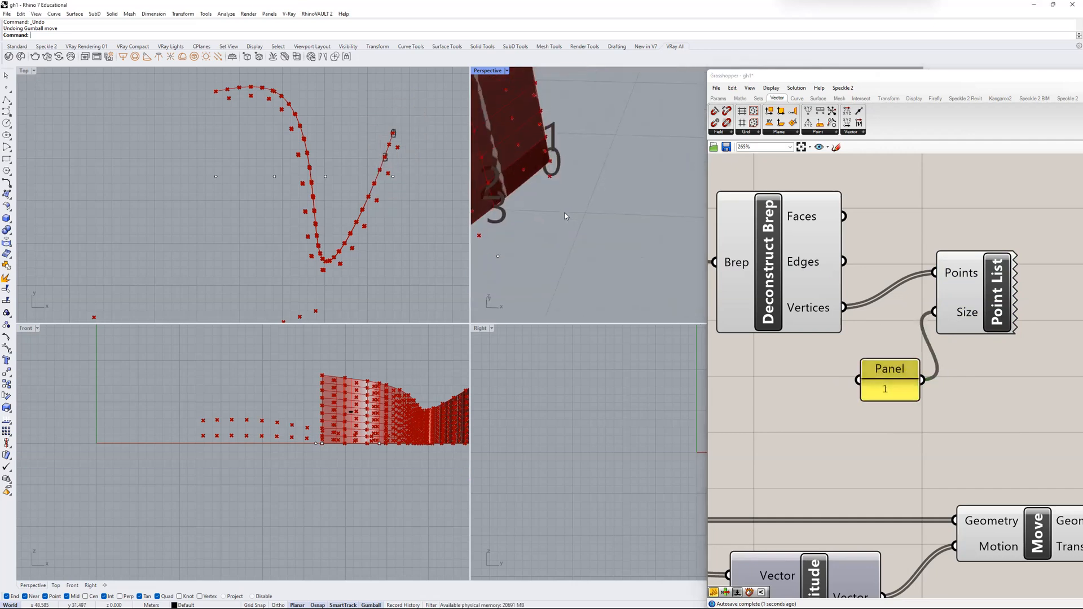
left_click(970, 282)
right_click_drag(507, 160, 635, 196)
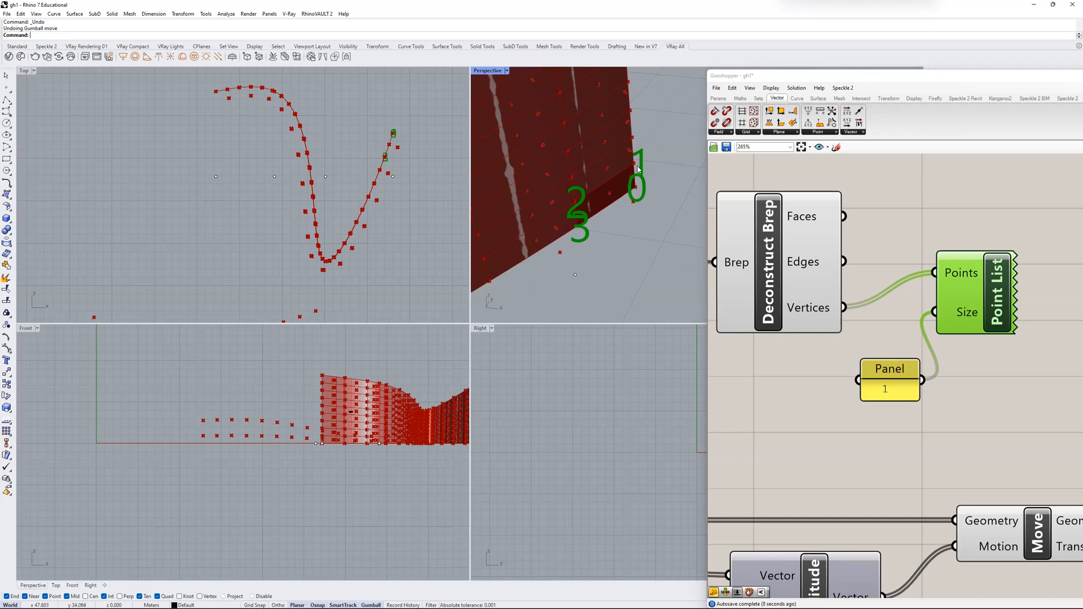
left_click(892, 370)
type(".")
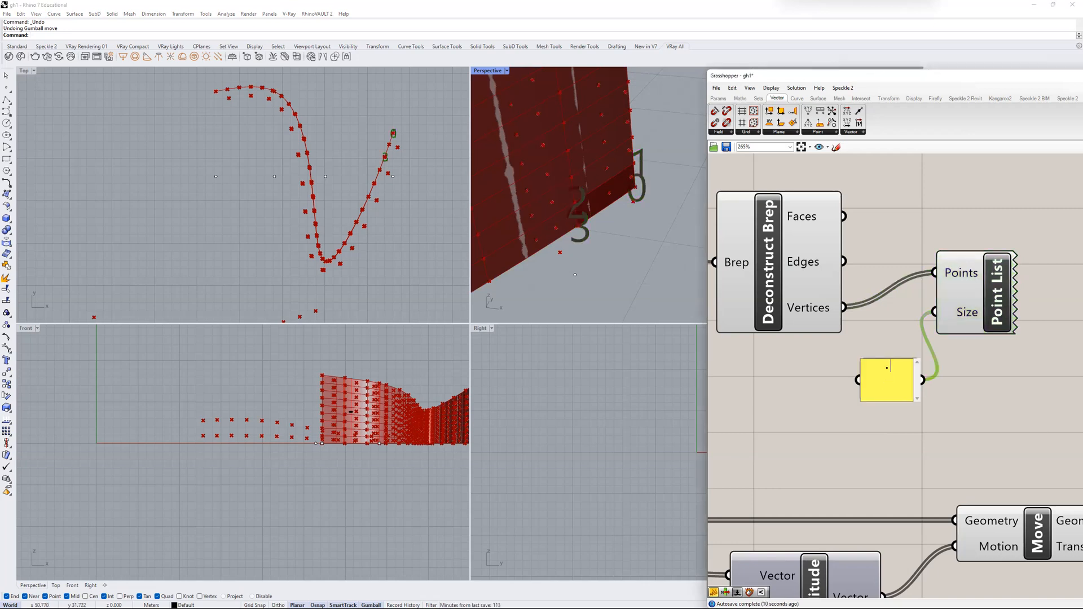
type("5")
left_click(965, 388)
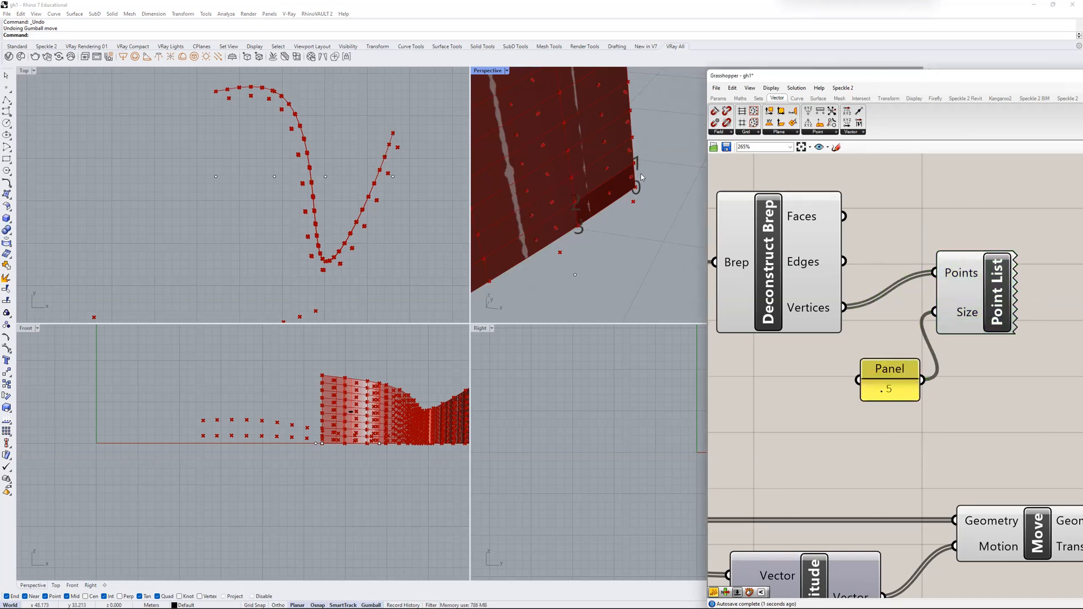
- Shift the Point parameter fed by Evaluate Surface slightly away from that component
scroll(1012, 338, "down", 6)
scroll(929, 320, "up", 3)
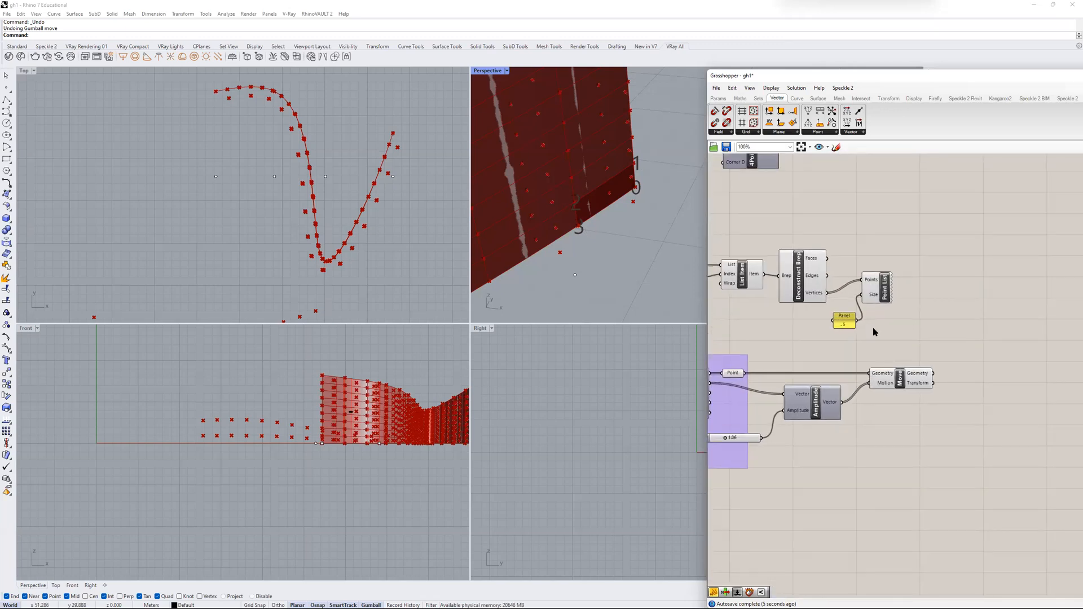
right_click_drag(890, 349, 906, 323)
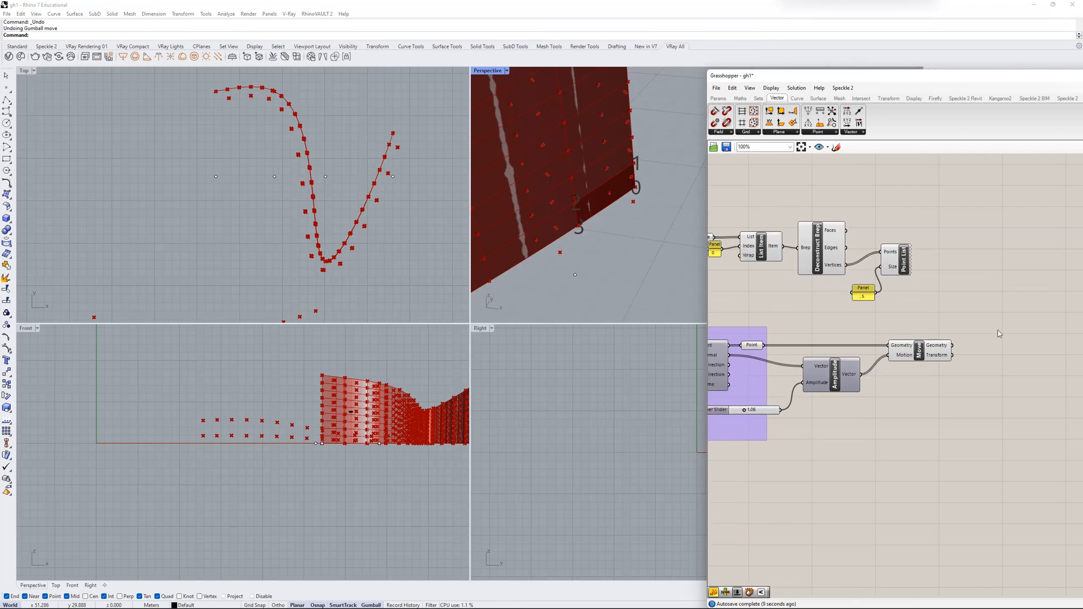
scroll(932, 309, "down", 2)
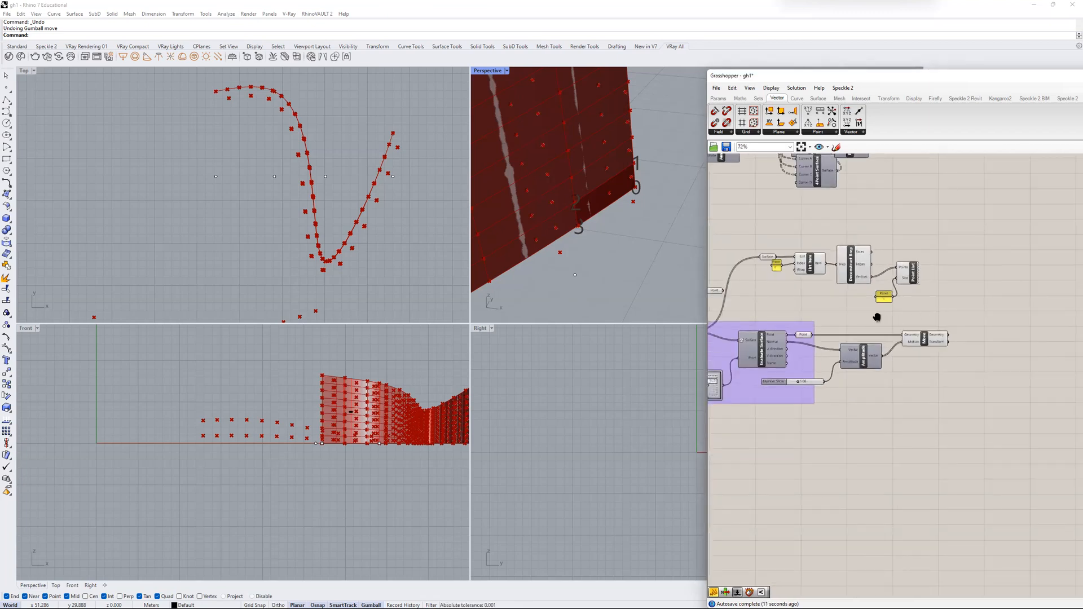
right_click_drag(877, 317, 903, 299)
scroll(878, 305, "up", 2)
scroll(835, 319, "up", 2)
left_click(794, 325)
left_click_drag(792, 325, 818, 307)
scroll(867, 318, "down", 2)
scroll(867, 318, "down", 1)
right_click_drag(741, 314, 799, 296)
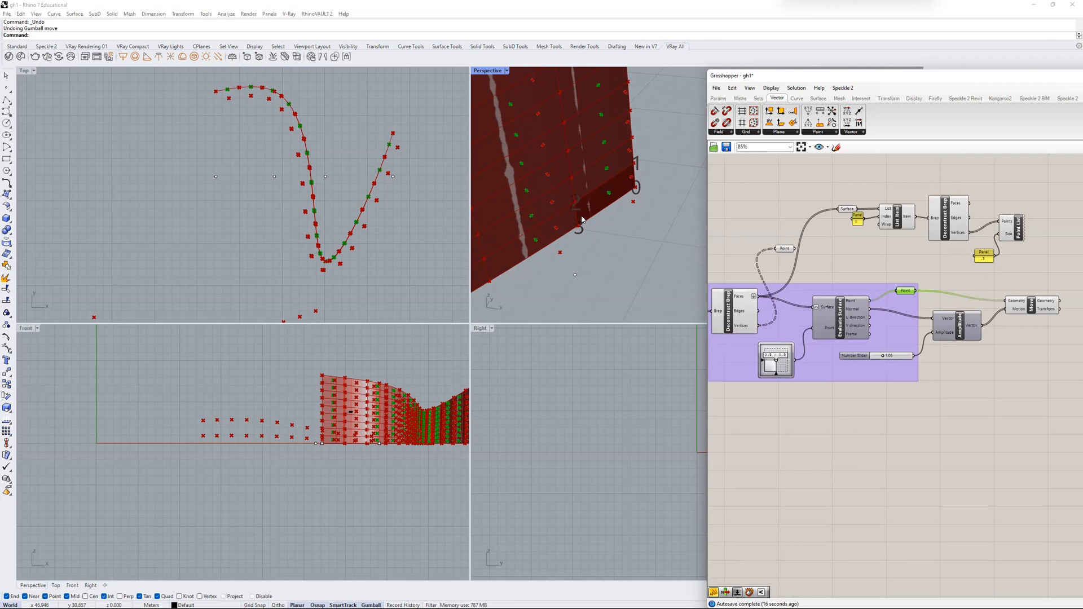
- Move the Point parameter holding the Deconstruct Brep vertices to the far end of the definition, beyond the Point List
right_click_drag(804, 240, 801, 286)
scroll(875, 289, "up", 1)
scroll(905, 289, "up", 4)
scroll(790, 293, "down", 5)
left_click(838, 288)
left_click_drag(838, 287, 942, 283)
scroll(841, 289, "down", 3)
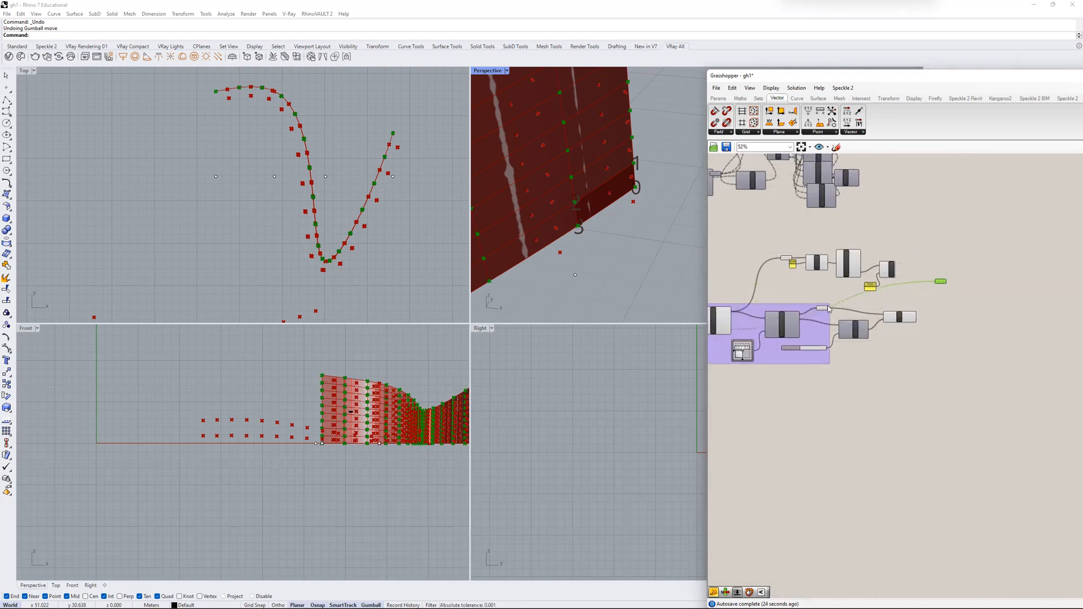
- Try to add another Point parameter, and shift the Evaluate Surface Point parameter closer to the Move component
left_click(822, 309)
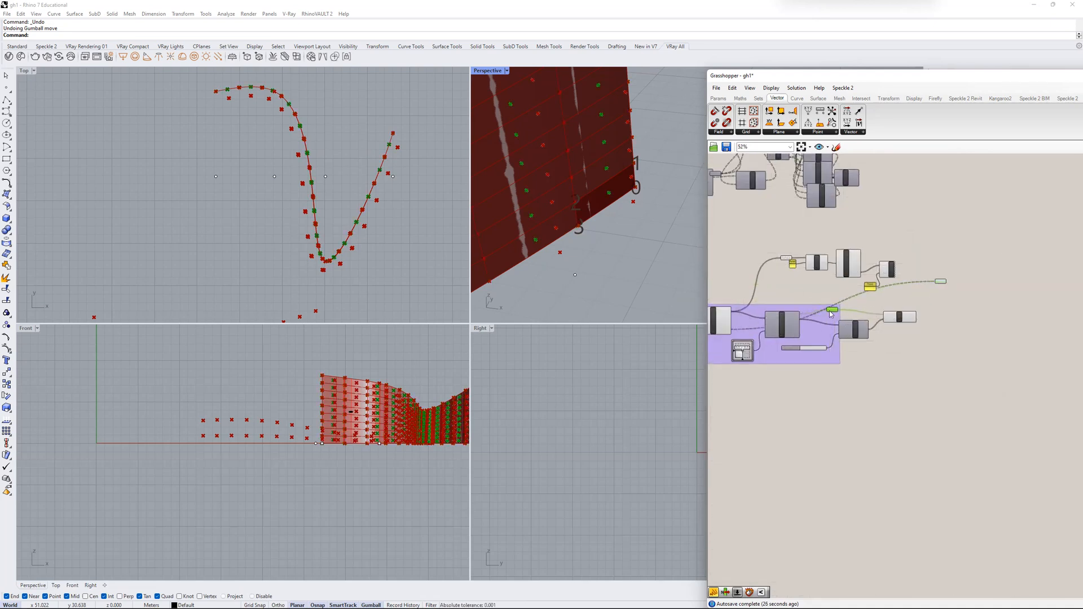
scroll(829, 311, "up", 5)
double_click(871, 303)
type("point")
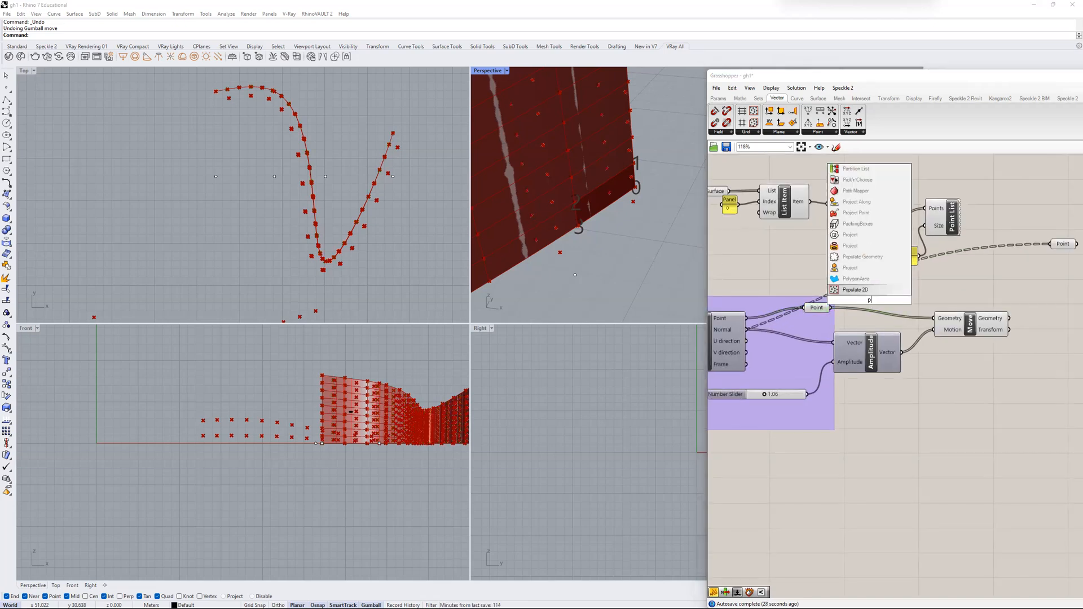
key("Return")
left_click_drag(869, 301, 824, 308)
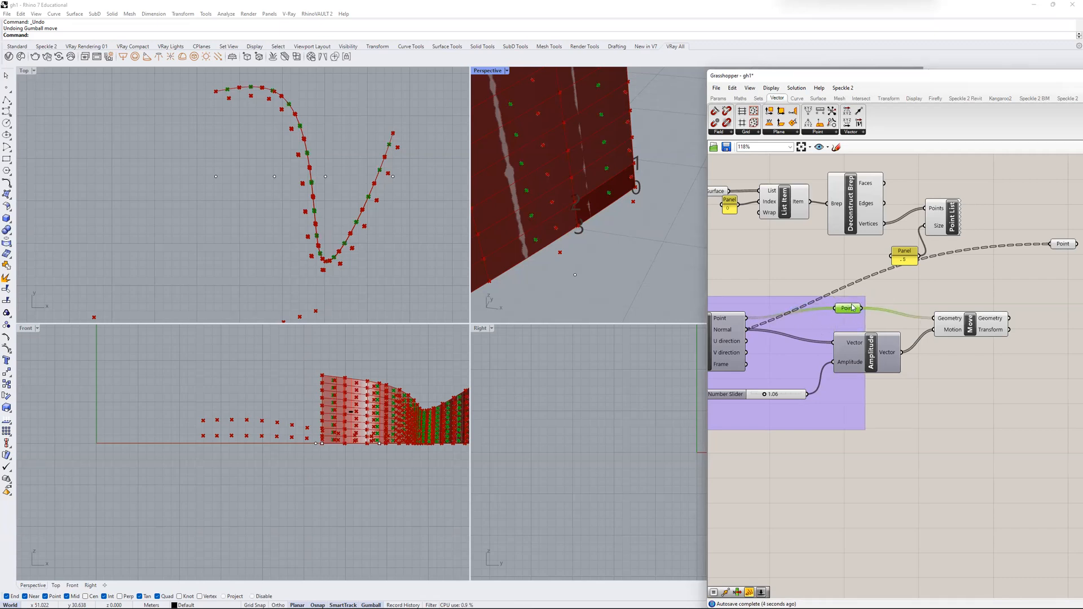
- Ungroup the purple group around Evaluate Surface and its neighbouring components
right_click(816, 321)
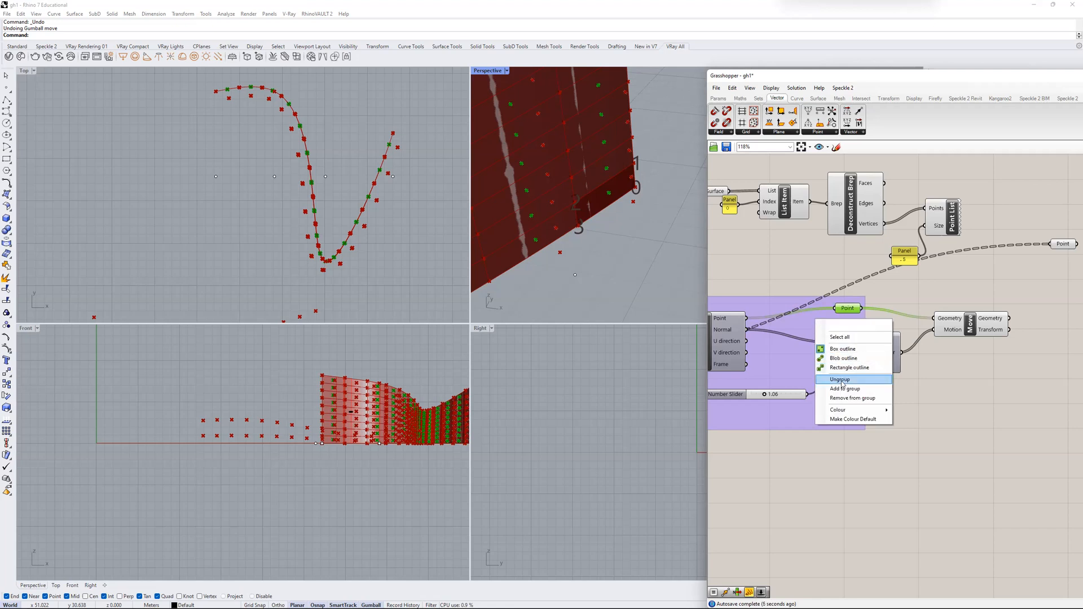
left_click(841, 380)
scroll(839, 320, "down", 3)
left_click_drag(842, 299, 746, 382)
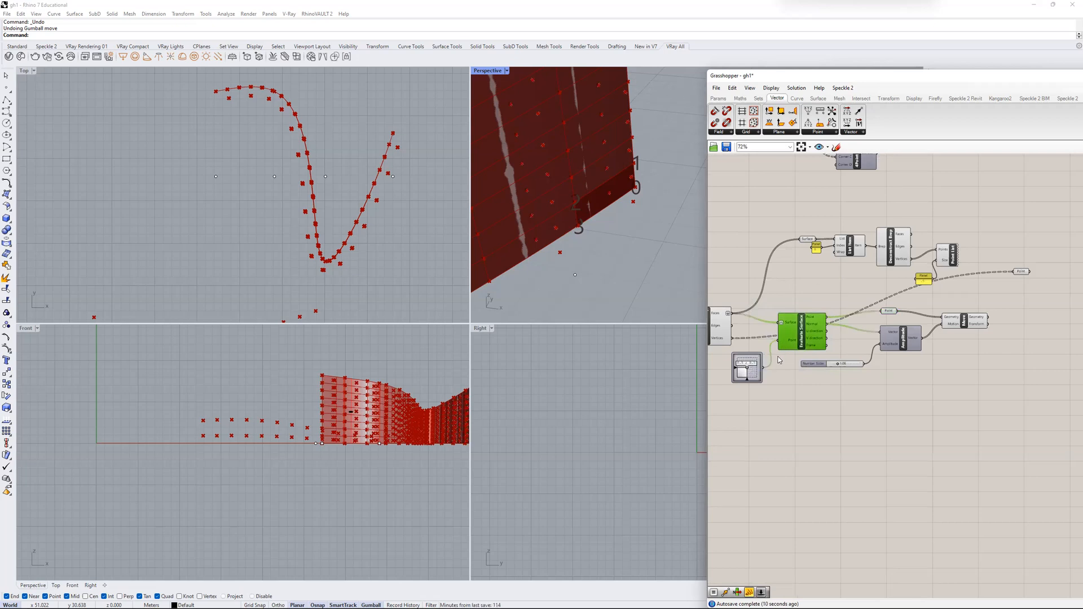
left_click(777, 359)
- Spread out the Evaluate Surface Point, the Move component and the vertices Point so their wires are easier to follow
right_click_drag(888, 310, 765, 346)
scroll(765, 346, "up", 2)
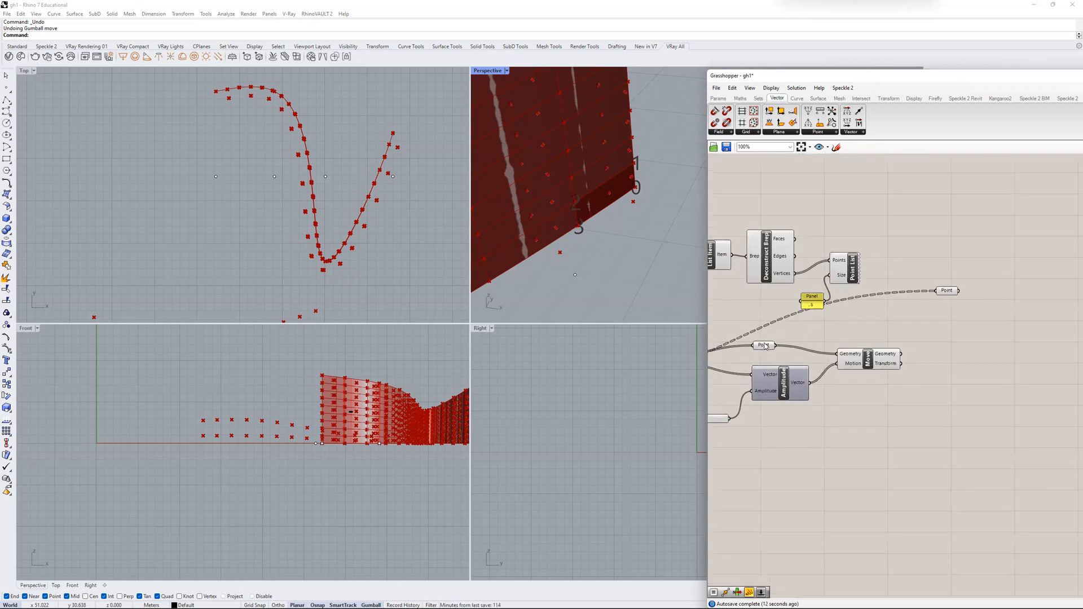
left_click_drag(765, 348, 804, 333)
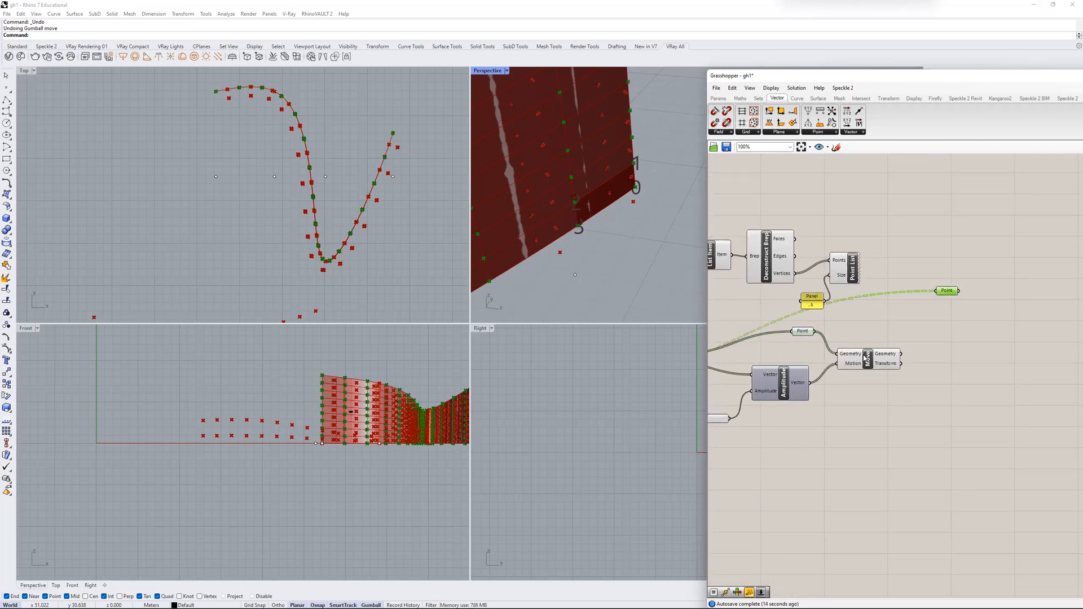
left_click_drag(871, 361, 884, 404)
left_click_drag(945, 292, 732, 355)
right_click_drag(788, 356, 849, 316)
- Preview the evaluated and vertex points in the model, and place the vertices Point parameter above the Move component
left_click(756, 326)
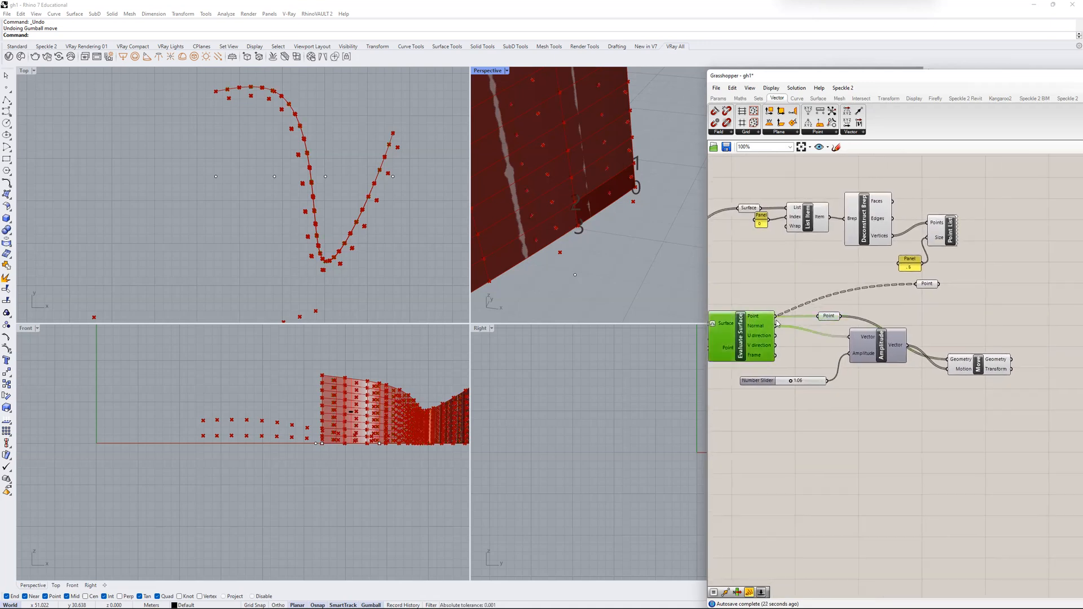
left_click(825, 317)
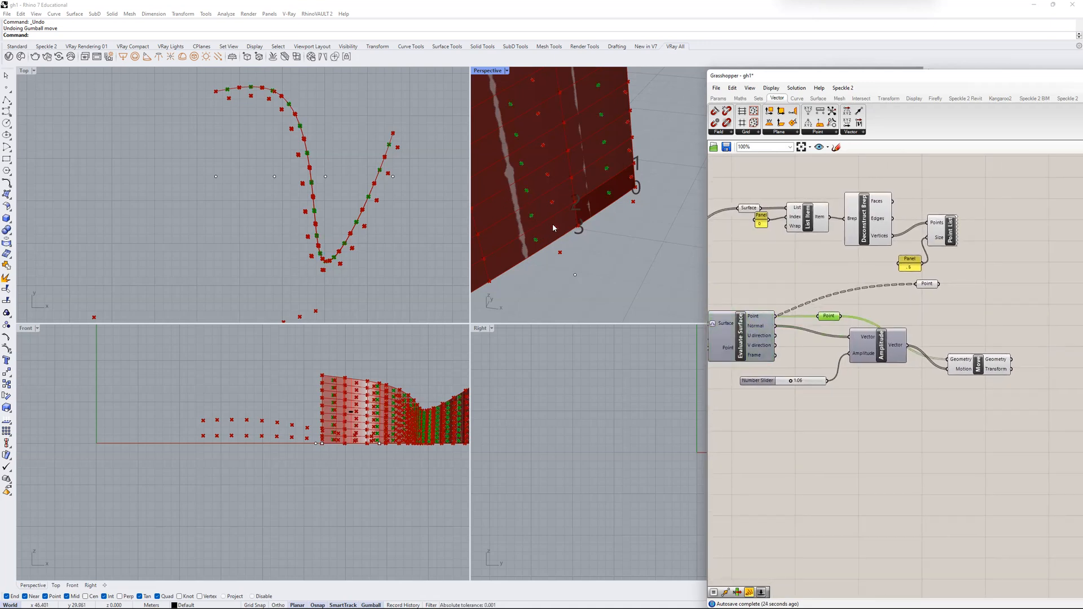
right_click_drag(1007, 367, 819, 331)
left_click(897, 366)
left_click_drag(757, 270, 846, 273)
right_click_drag(640, 253, 587, 198)
scroll(839, 319, "up", 3)
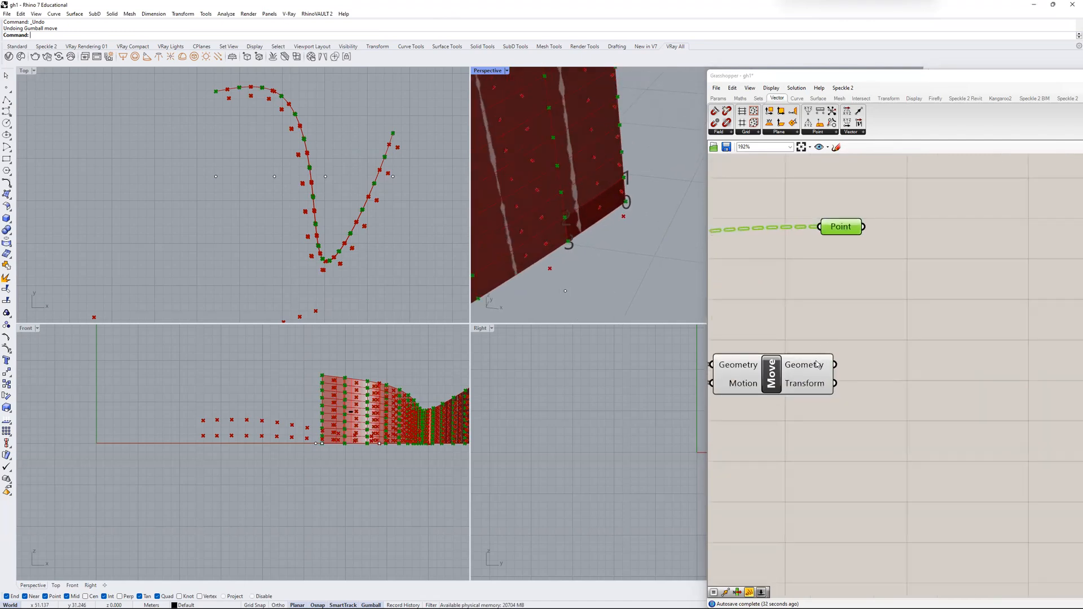
left_click(825, 337)
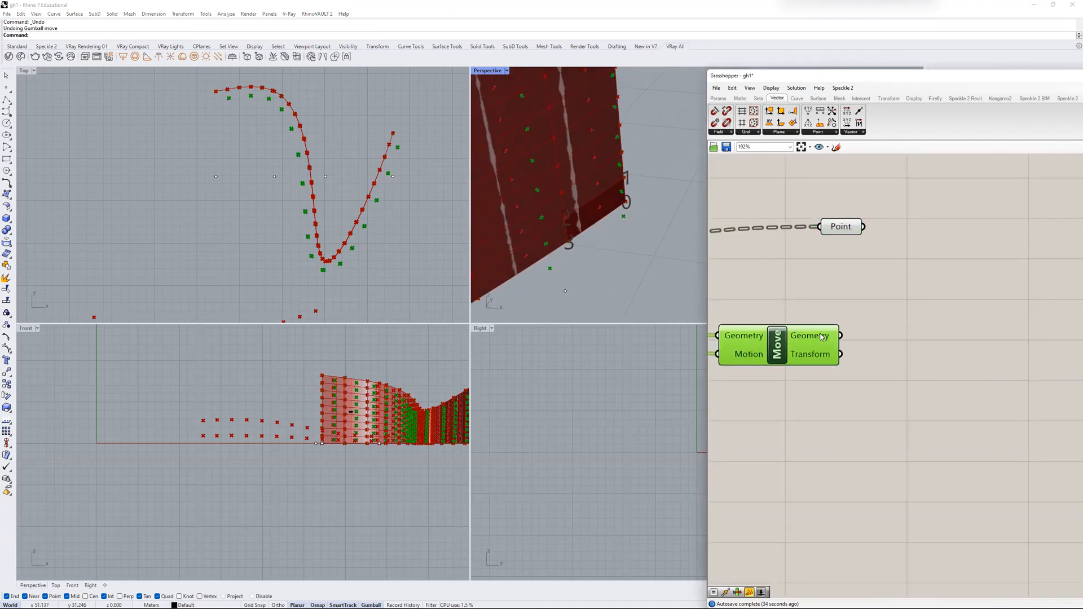
- Add a 4Point Surface component and place it beyond the vertices Point and Move components
double_click(900, 302)
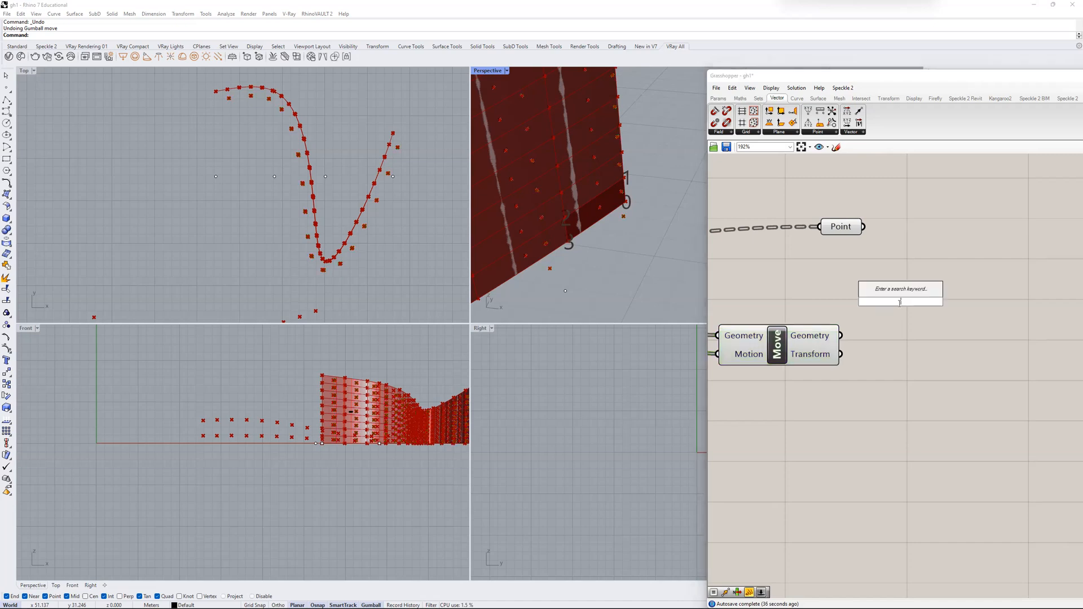
type("4 po")
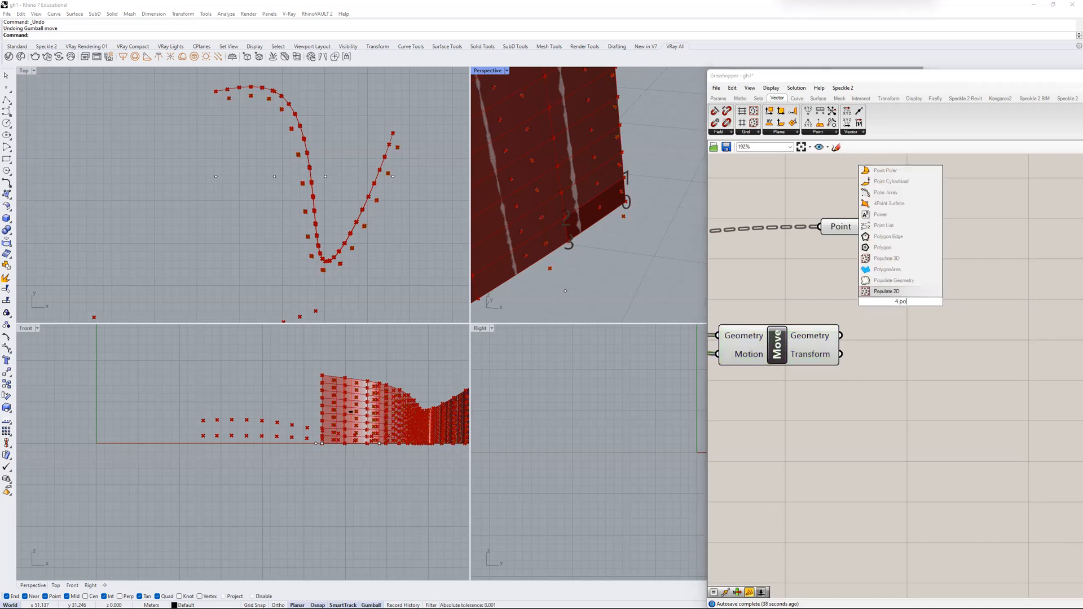
type("int surface")
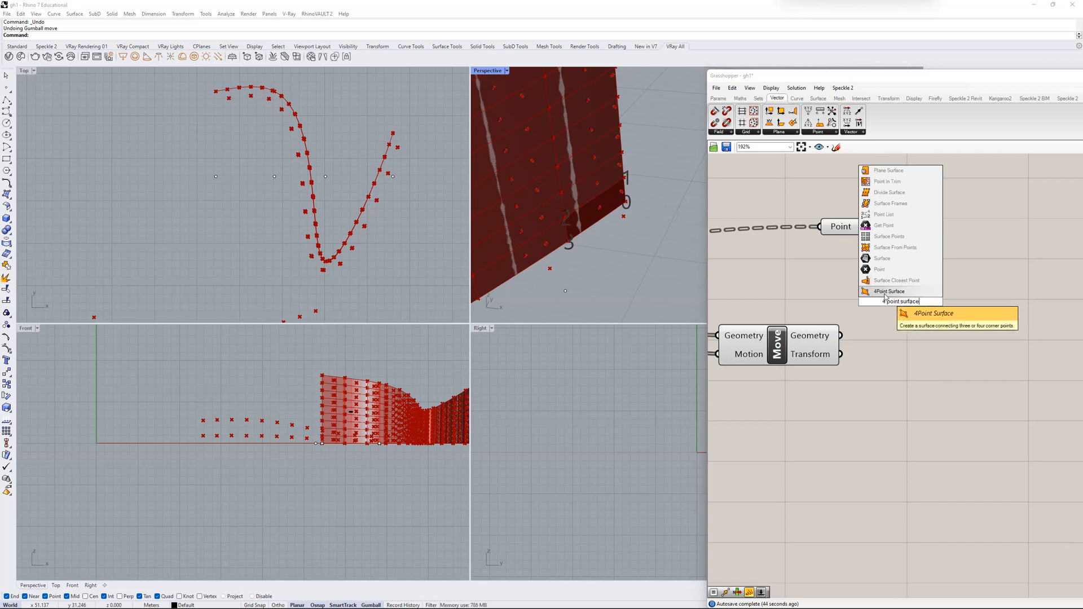
left_click(884, 292)
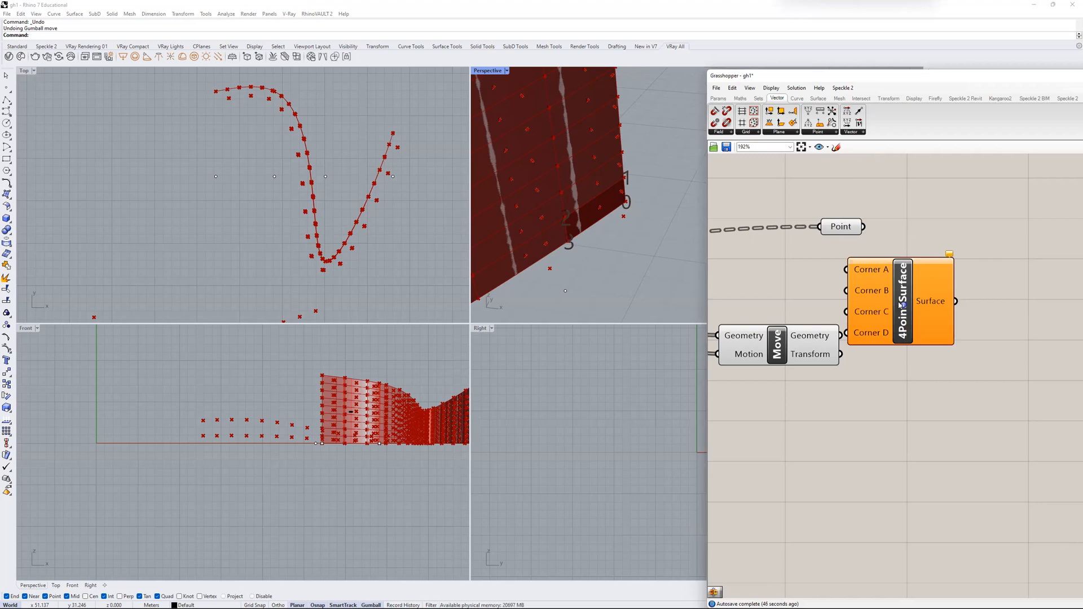
left_click(906, 302, "ctrl+alt")
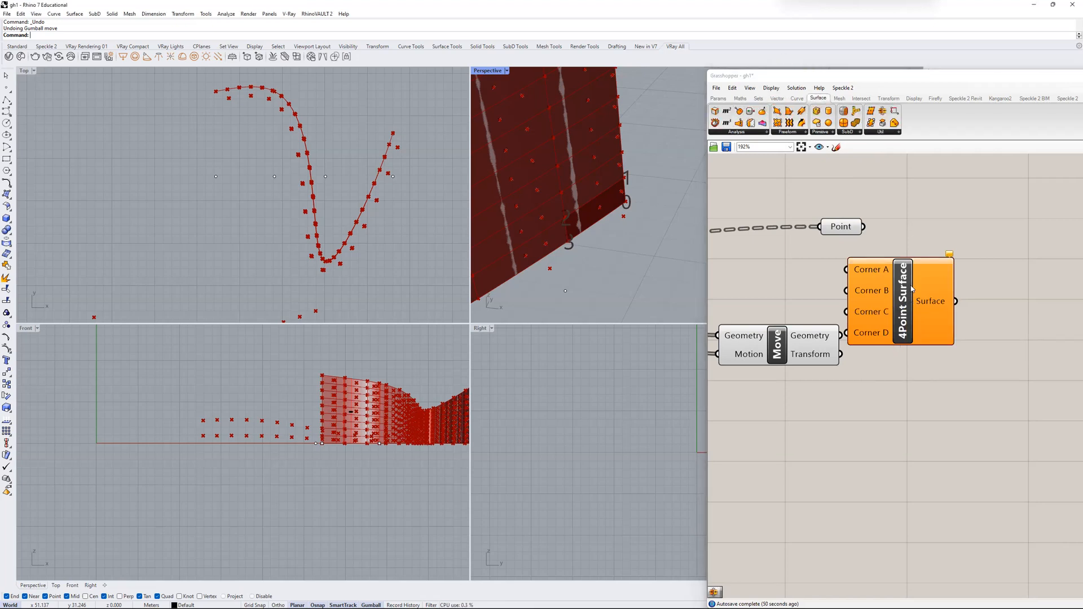
left_click_drag(911, 286, 966, 261)
right_click_drag(927, 233, 910, 265)
left_click_drag(910, 280, 943, 275)
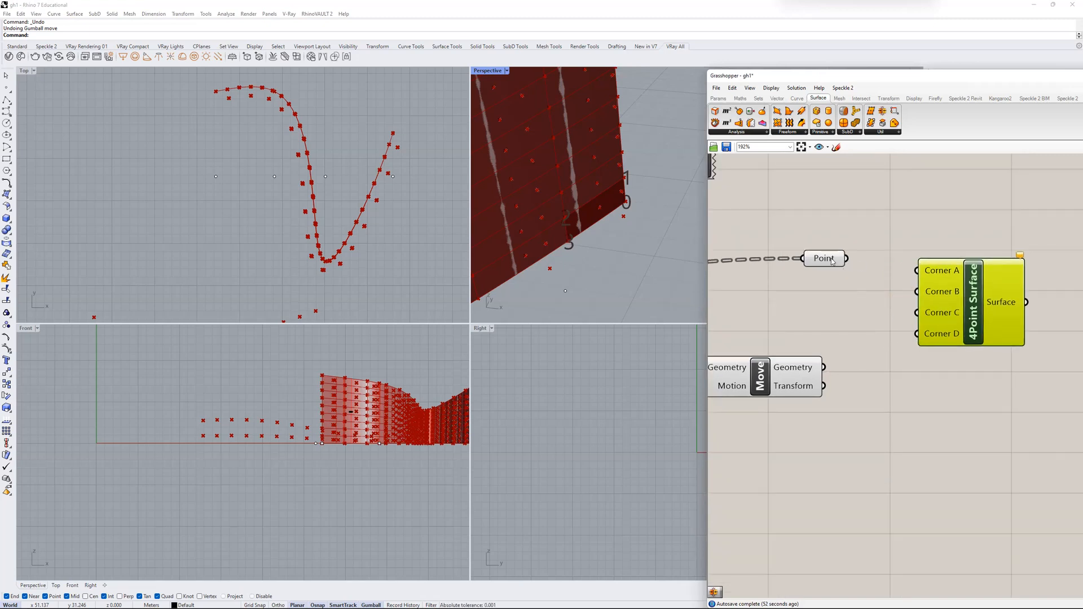
- Compare the vertex and moved points in the preview, and attach an enlarged panel to Move's Geometry output
left_click(832, 261)
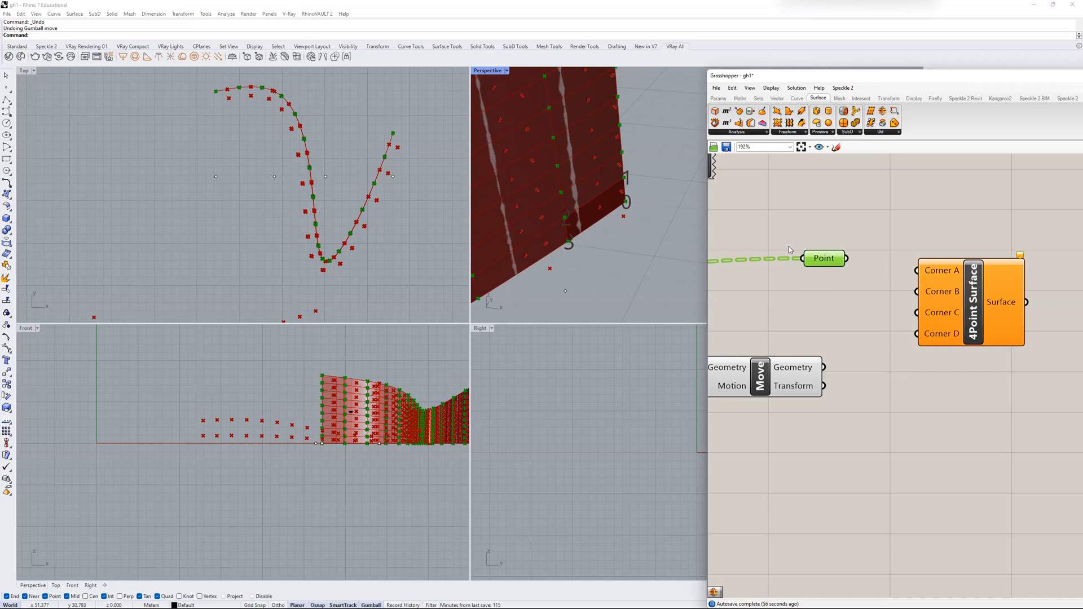
left_click(794, 379)
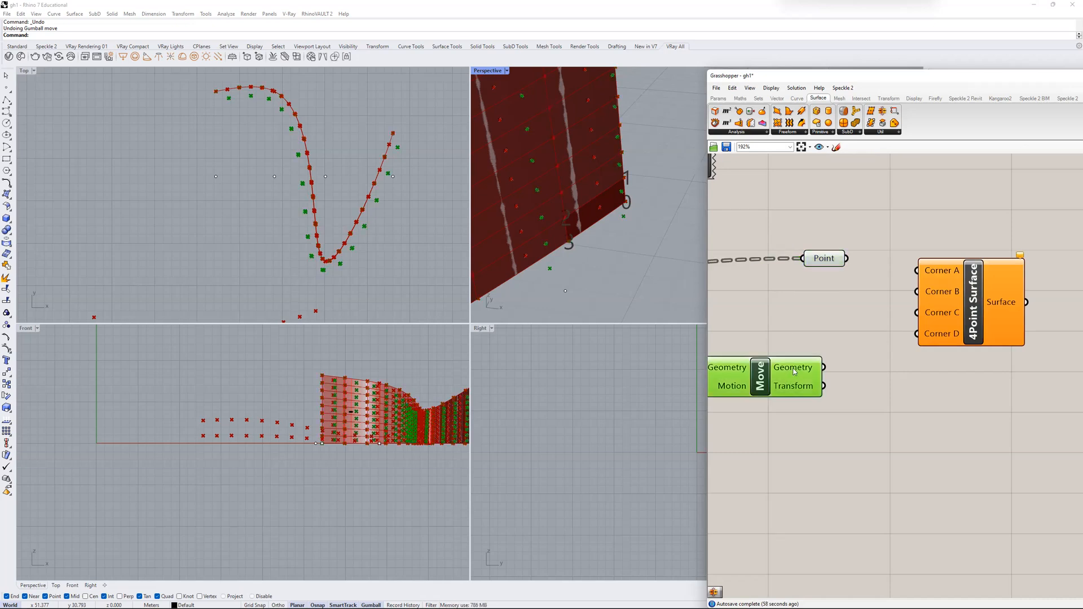
double_click(862, 391)
type("//")
key("Return")
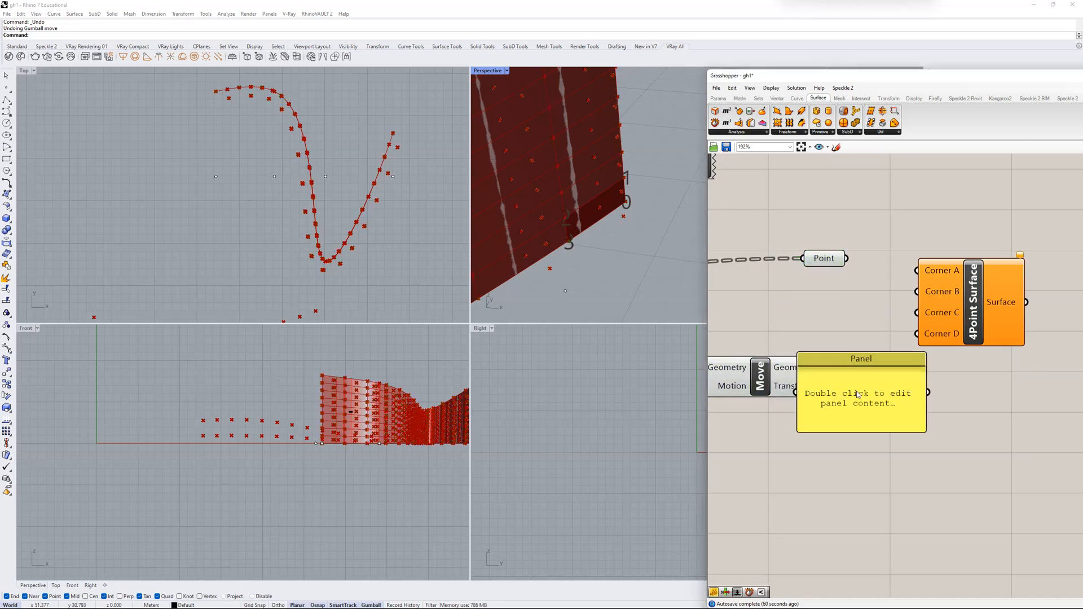
left_click_drag(857, 391, 909, 381)
left_click_drag(824, 368, 848, 382)
left_click_drag(887, 420, 889, 601)
scroll(873, 488, "down", 3)
right_click_drag(850, 434, 832, 383)
- Read through the list of moved points against the model, and delete the panel attached to Move
left_click(796, 369)
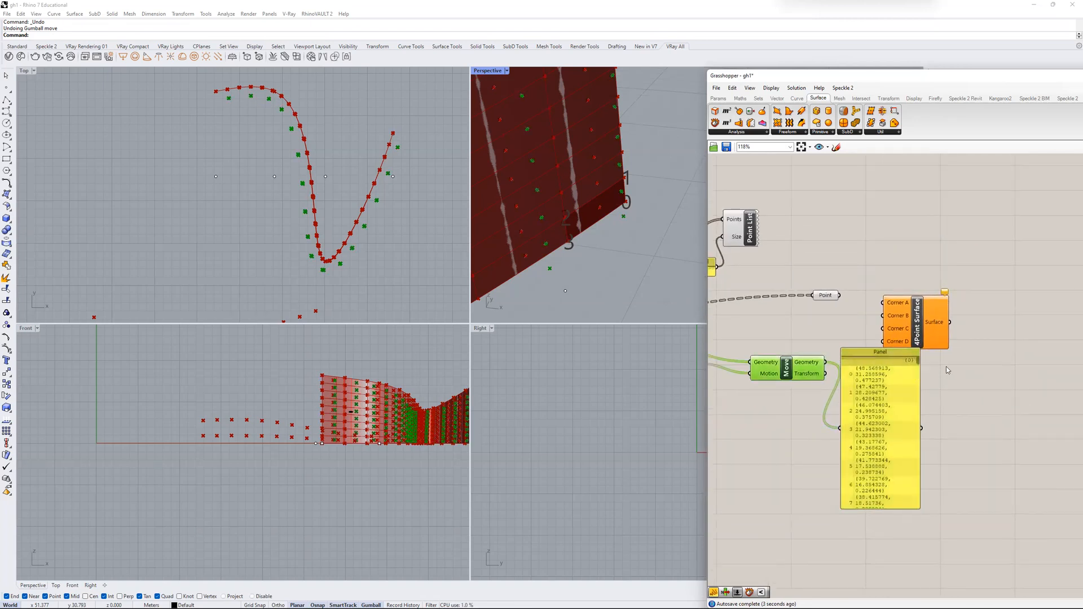
left_click_drag(919, 365, 917, 385)
scroll(918, 394, "down", 5)
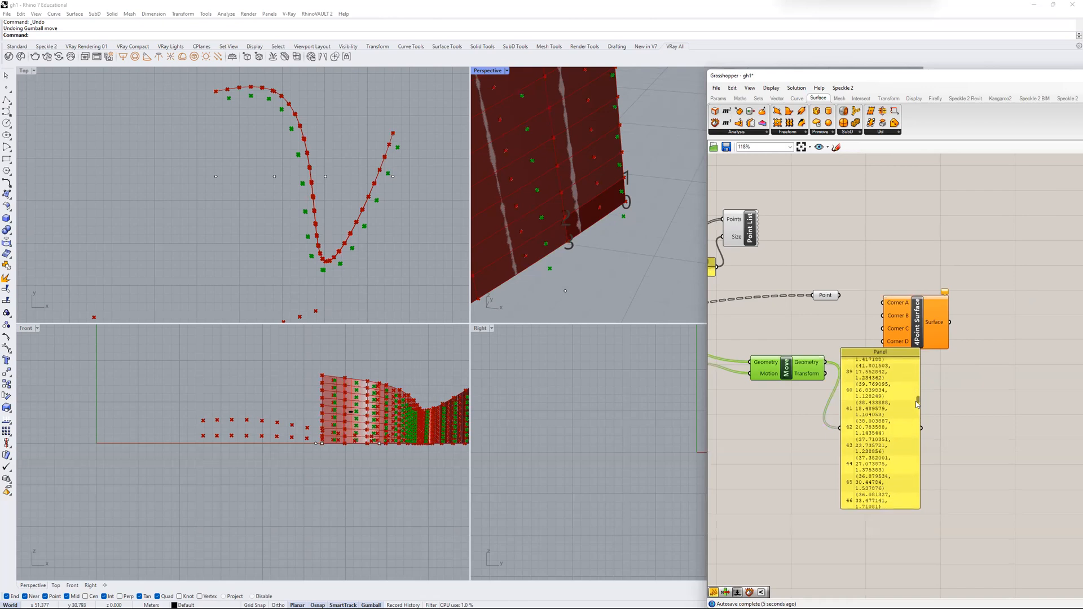
right_click_drag(564, 181, 571, 178)
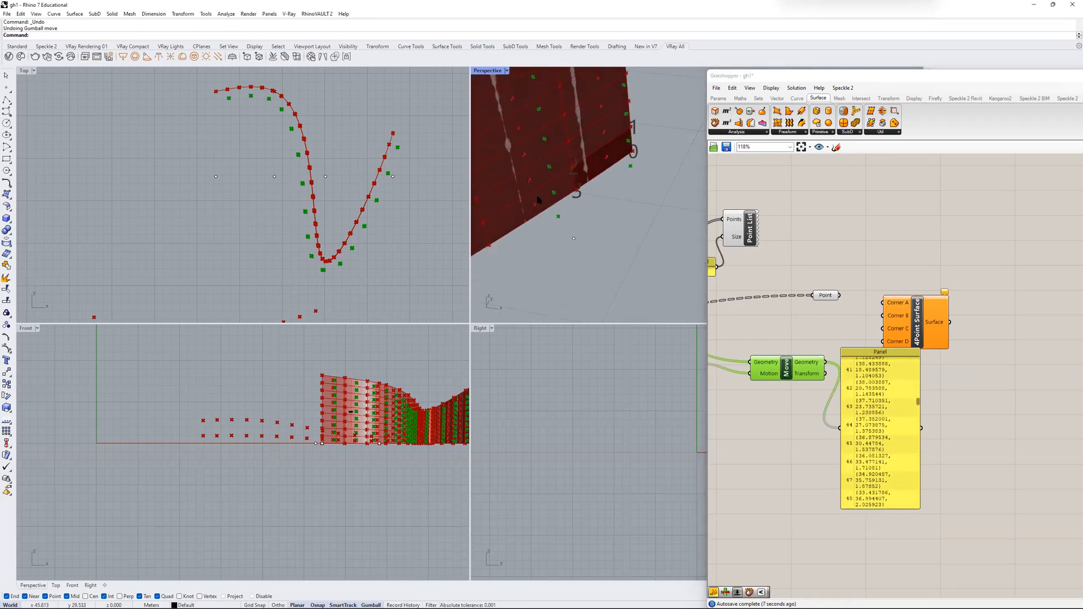
scroll(834, 325, "down", 1)
key("Delete")
left_click(865, 371)
key("Delete")
- Attach a panel to the vertices Point parameter and place both above the 4Point Surface component
left_click(827, 300)
scroll(826, 299, "up", 1)
double_click(870, 273)
type("//")
key("Return")
left_click_drag(876, 257, 909, 241)
left_click_drag(838, 299, 881, 336)
left_click_drag(897, 265, 886, 194)
left_click_drag(824, 299, 792, 264)
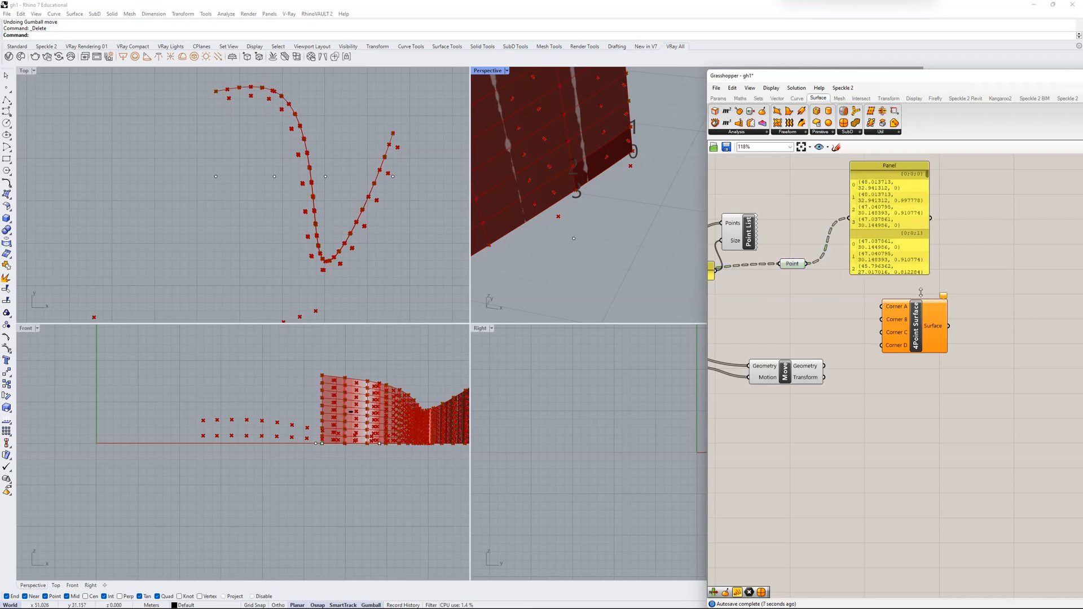
- Read through the vertex coordinates in the panel attached to the Point parameter, and delete that panel
left_click_drag(923, 273, 923, 329)
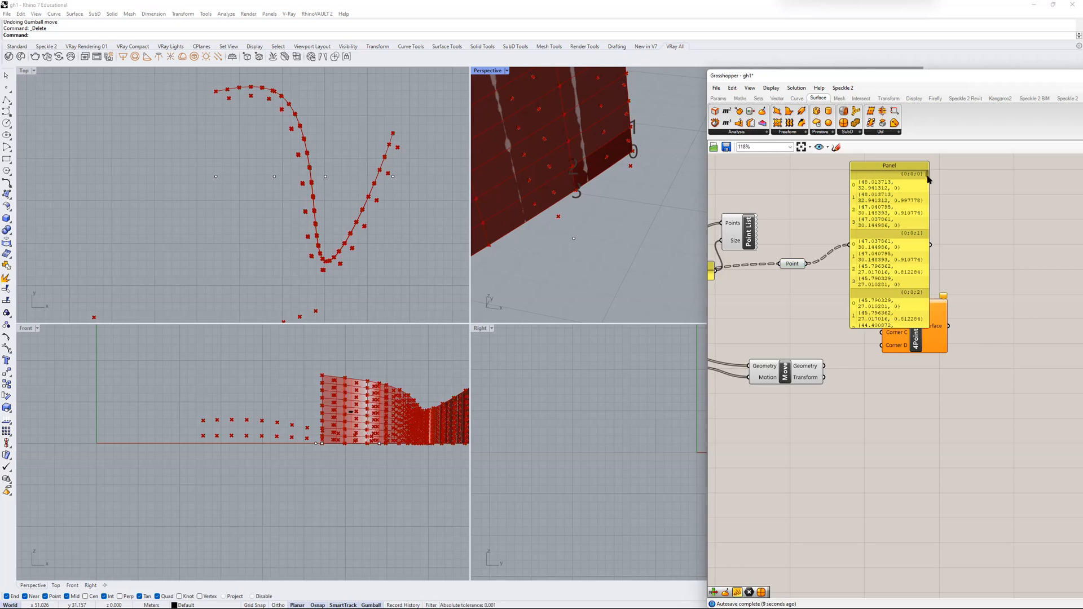
scroll(928, 179, "down", 5)
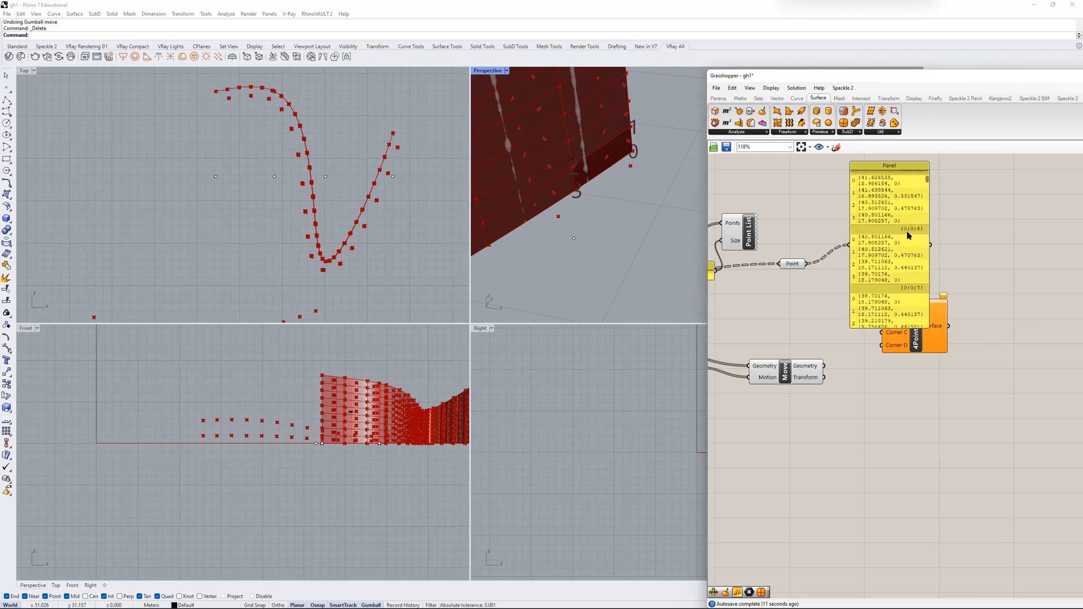
left_click_drag(845, 229, 980, 266)
left_click(899, 214)
key("Delete")
- Add a List Item component beside the vertices Point parameter and connect the points to its List input
scroll(884, 277, "up", 3)
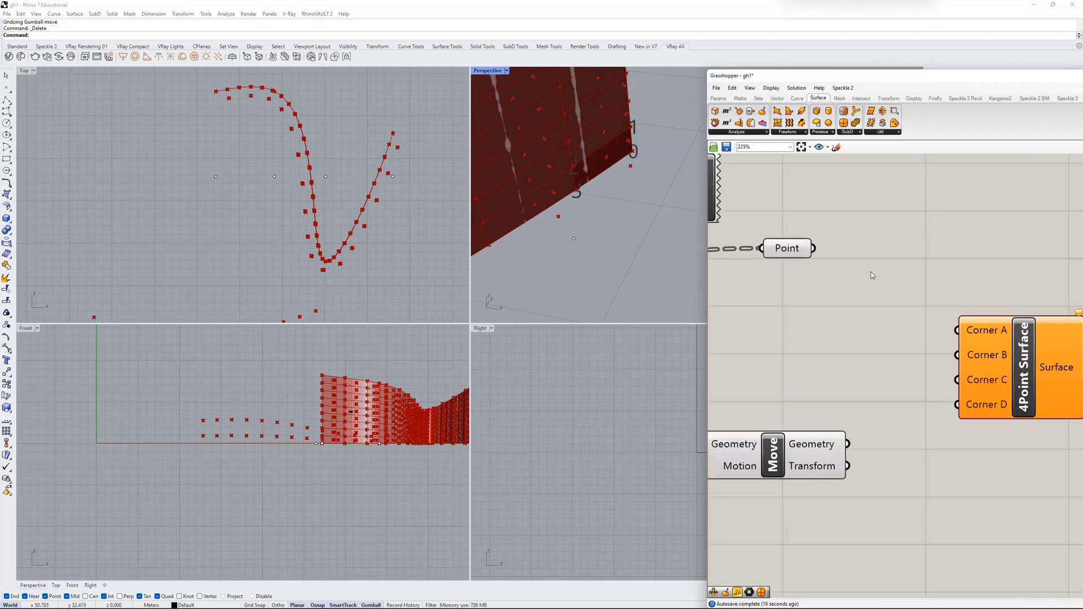
double_click(861, 258)
type("list item")
key("Return")
left_click_drag(860, 259, 911, 260)
left_click_drag(813, 248, 868, 260)
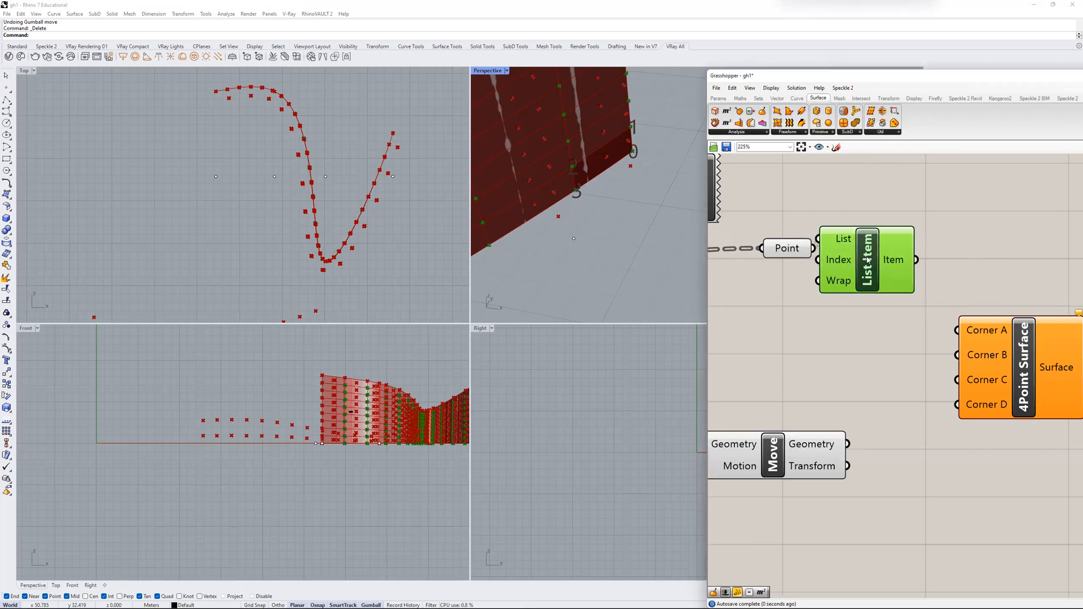
- Add three more outputs to List Item so it provides i, +1, +2 and +3
scroll(834, 278, "up", 4)
scroll(832, 278, "down", 3)
scroll(826, 388, "up", 3)
scroll(826, 387, "down", 1)
scroll(834, 390, "up", 2)
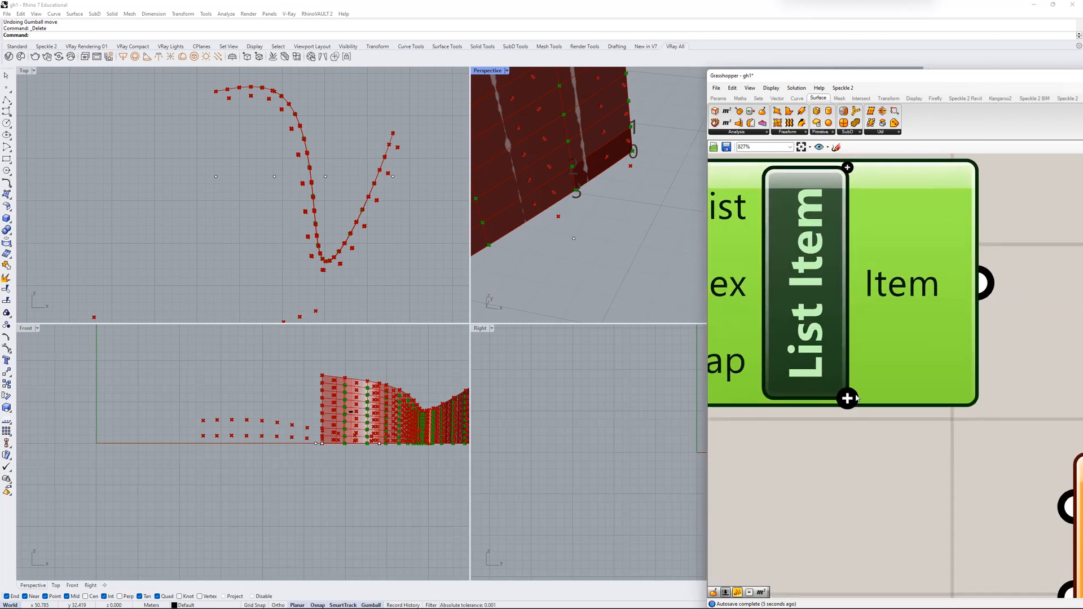
left_click(854, 397)
left_click(851, 398)
left_click(849, 399)
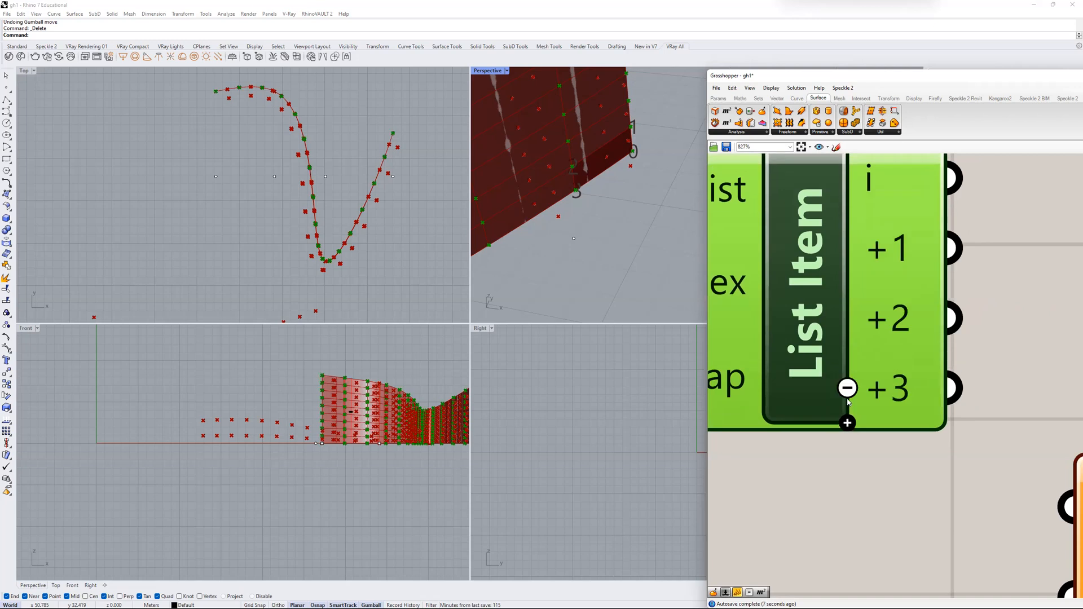
- Compare List Item's outputs with the corner inputs of the 4Point Surface component
scroll(913, 277, "down", 3)
scroll(824, 364, "up", 3)
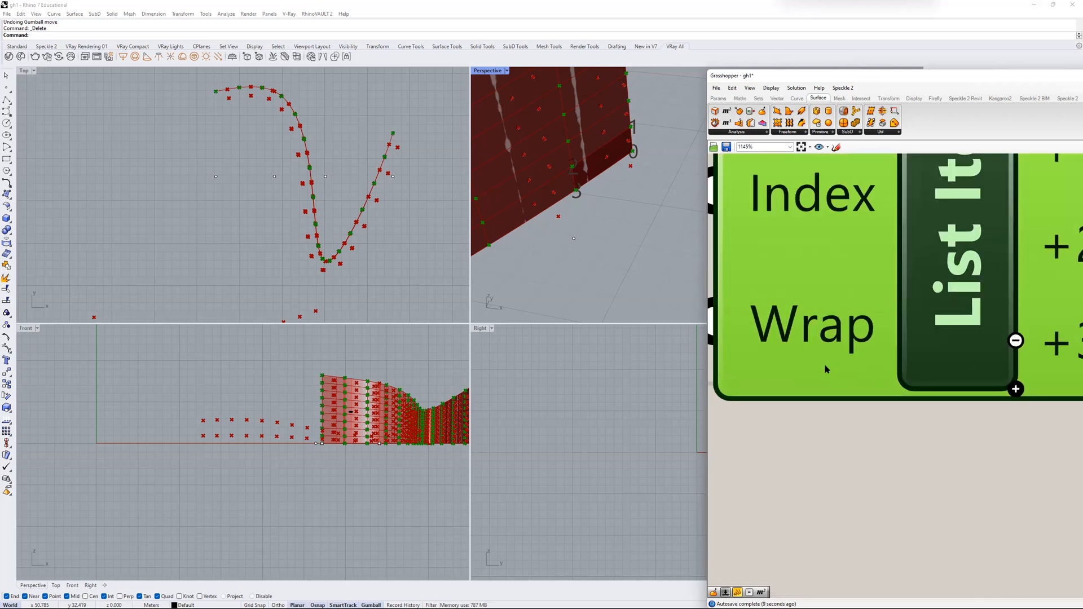
scroll(951, 307, "down", 3)
scroll(928, 314, "up", 1)
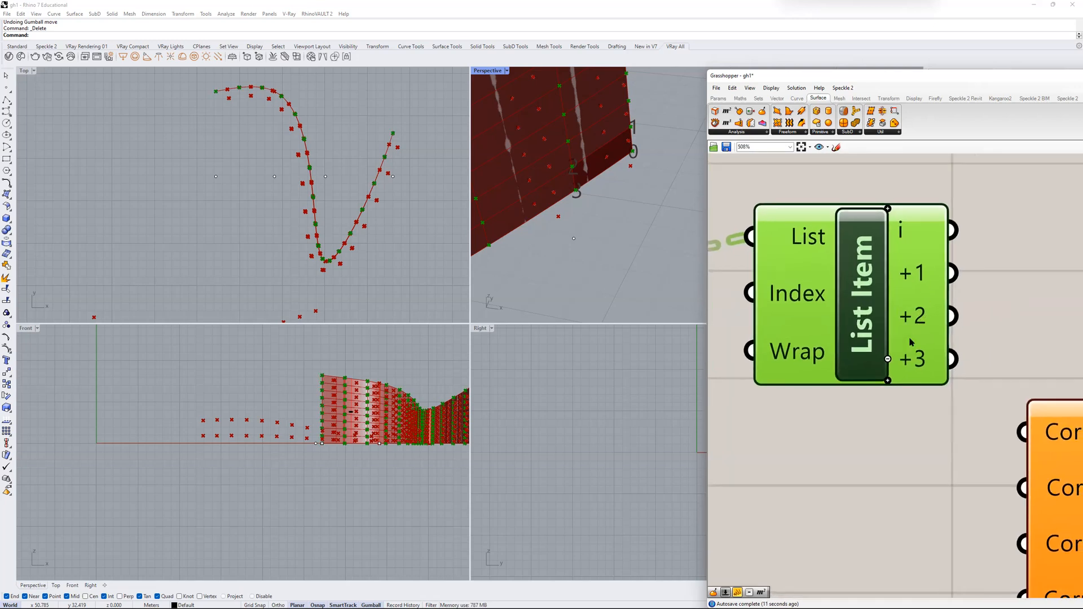
scroll(914, 342, "down", 2)
scroll(962, 357, "up", 4)
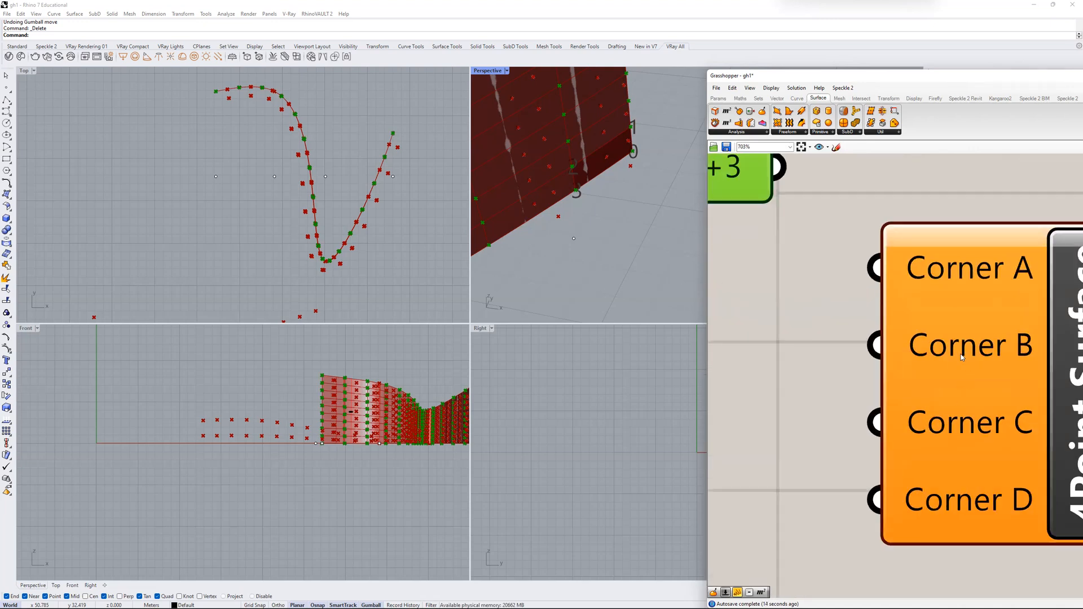
scroll(962, 356, "down", 3)
scroll(912, 363, "up", 2)
type("a")
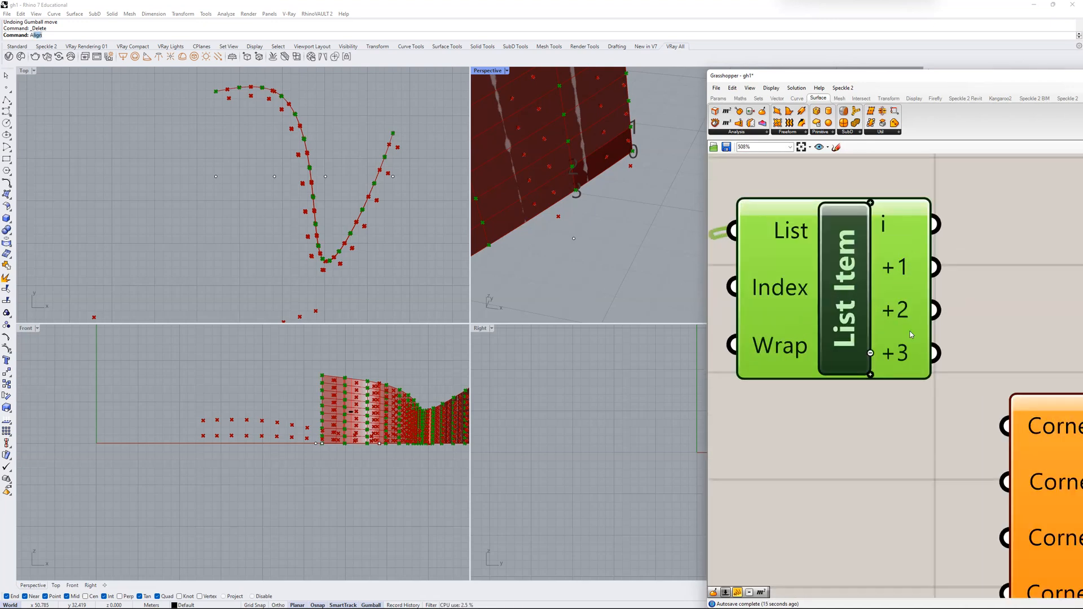
- Connect List Item's i output to Corner A and its +3 output to Corner B of 4Point Surface
left_click(943, 238)
scroll(899, 356, "down", 5)
left_click_drag(968, 377, 991, 371)
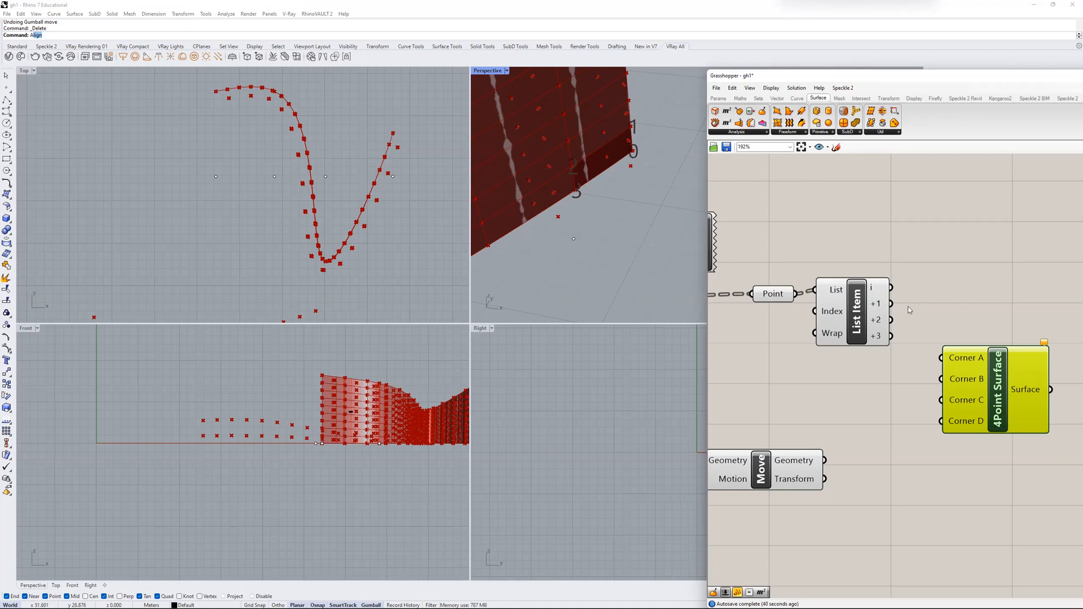
left_click_drag(890, 288, 941, 359)
left_click_drag(959, 373, 974, 327)
left_click_drag(890, 336, 958, 333)
- Connect Move's Geometry output to Corner C of 4Point Surface and highlight the surfaces in the preview
scroll(898, 376, "down", 2)
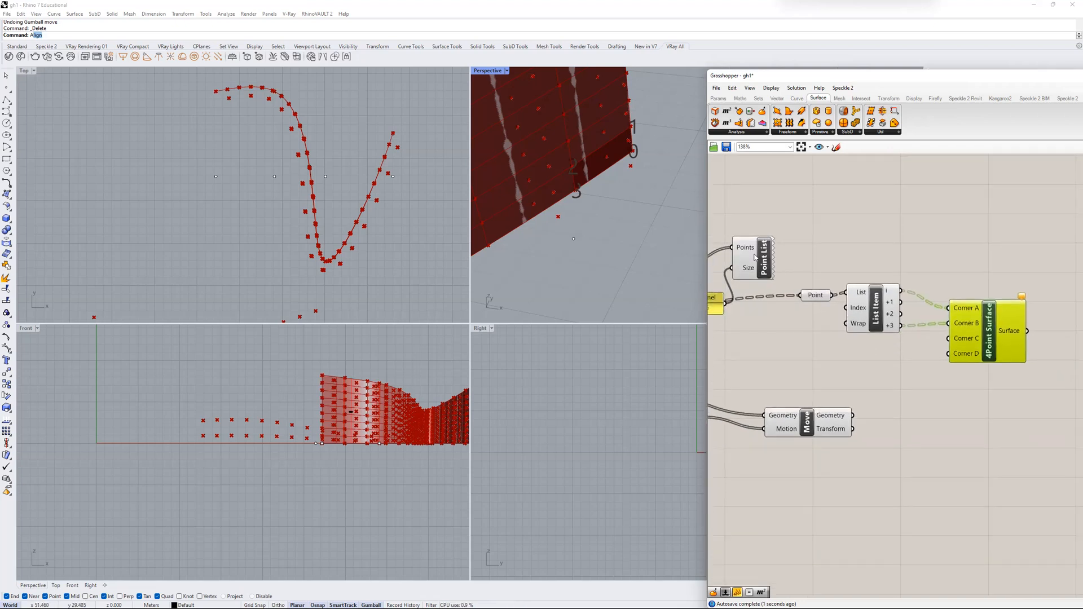
left_click(834, 417)
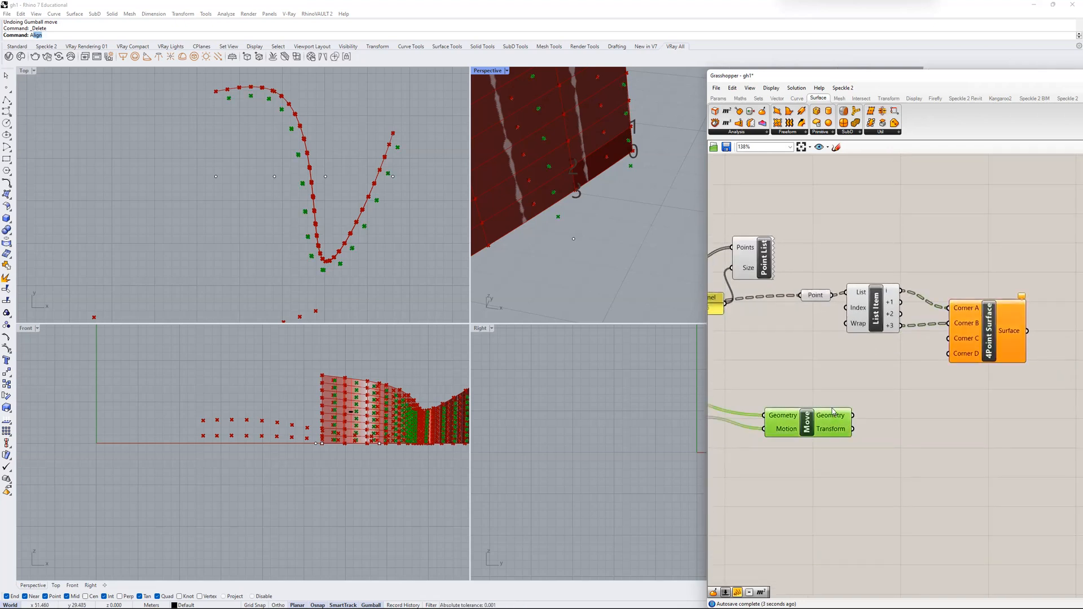
left_click_drag(853, 416, 948, 338)
left_click(988, 312)
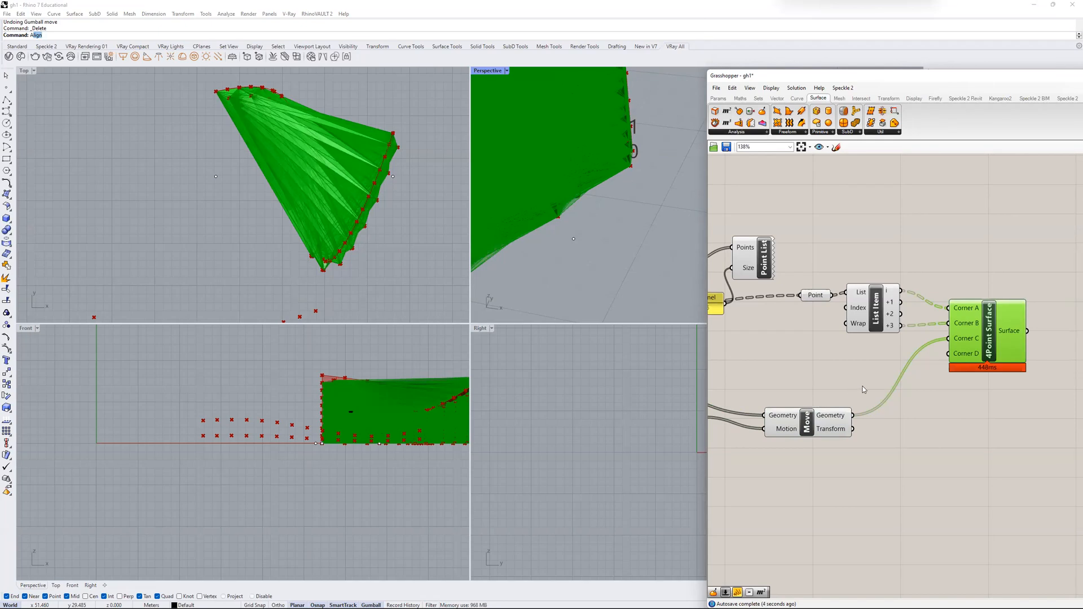
- Try flattening Move's Geometry output and check the 4Point Surface preview
right_click(839, 418)
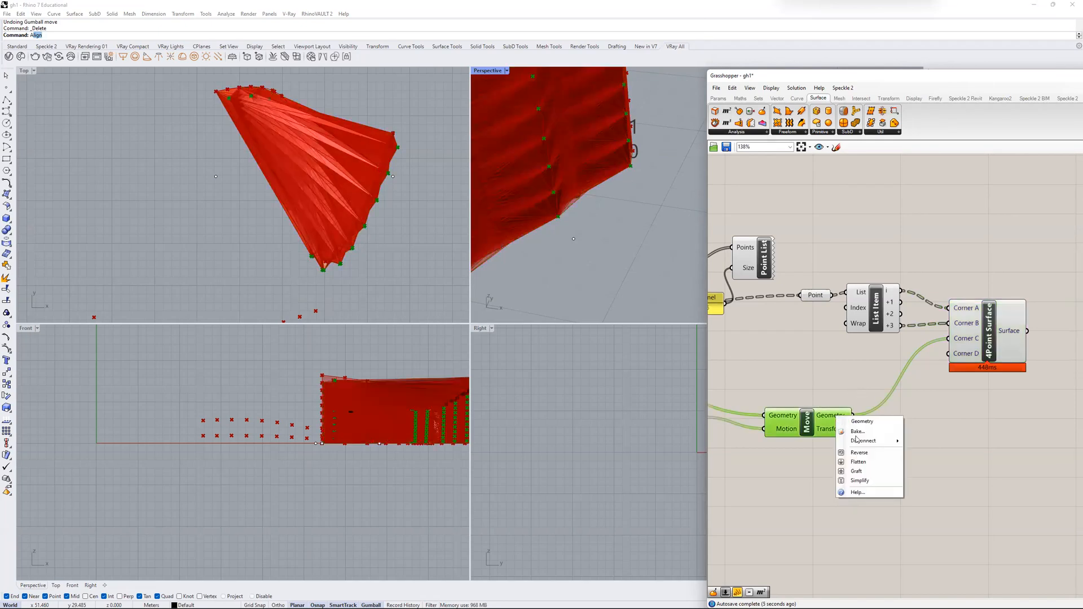
left_click(867, 463)
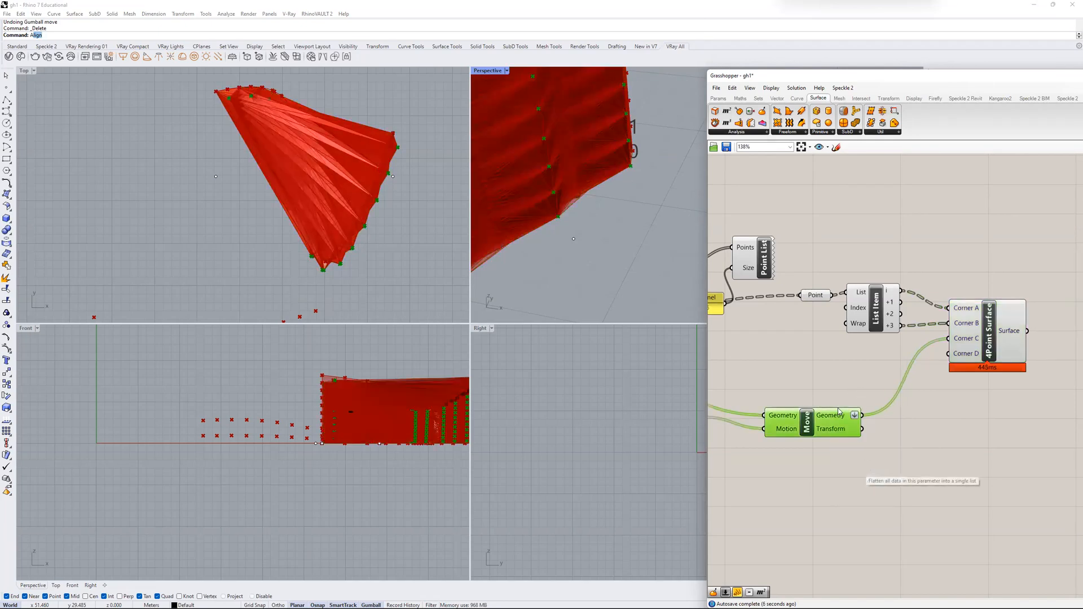
left_click(971, 335)
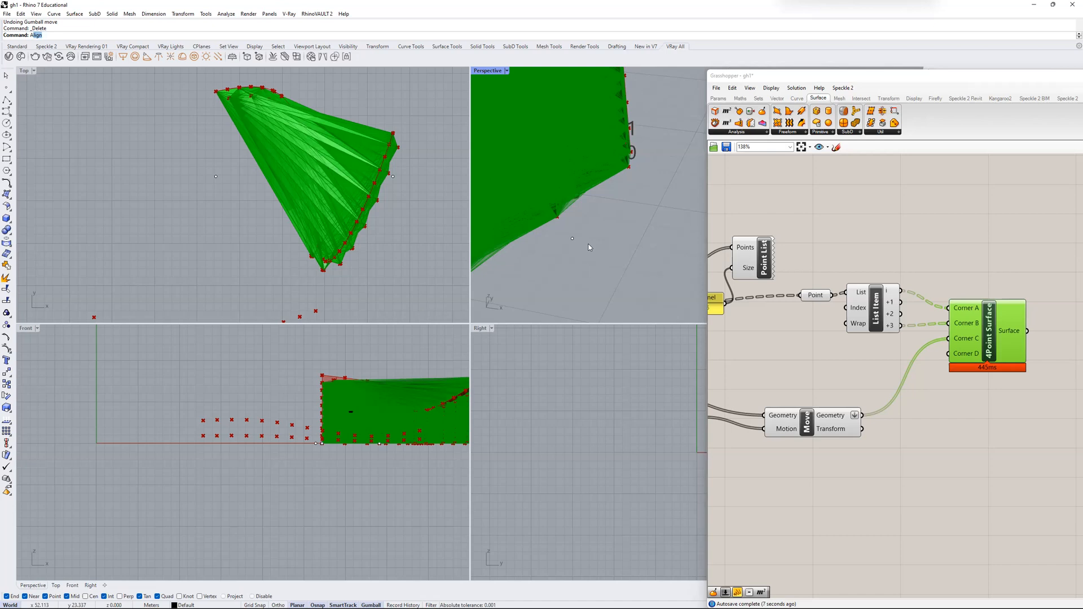
left_click(987, 288)
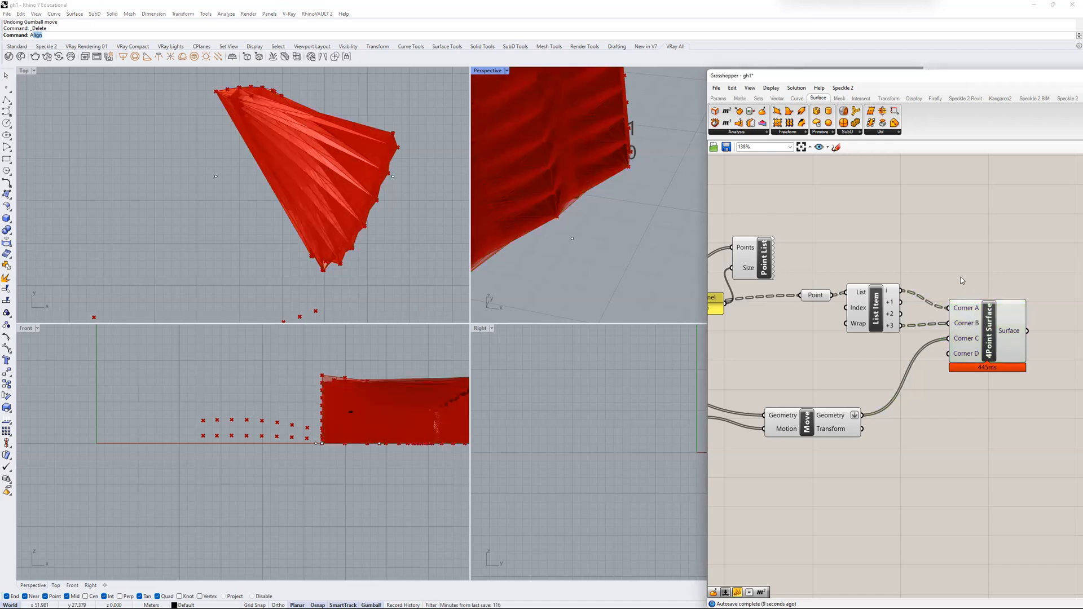
- Add an empty panel above the 4Point Surface component
double_click(961, 275)
type("//")
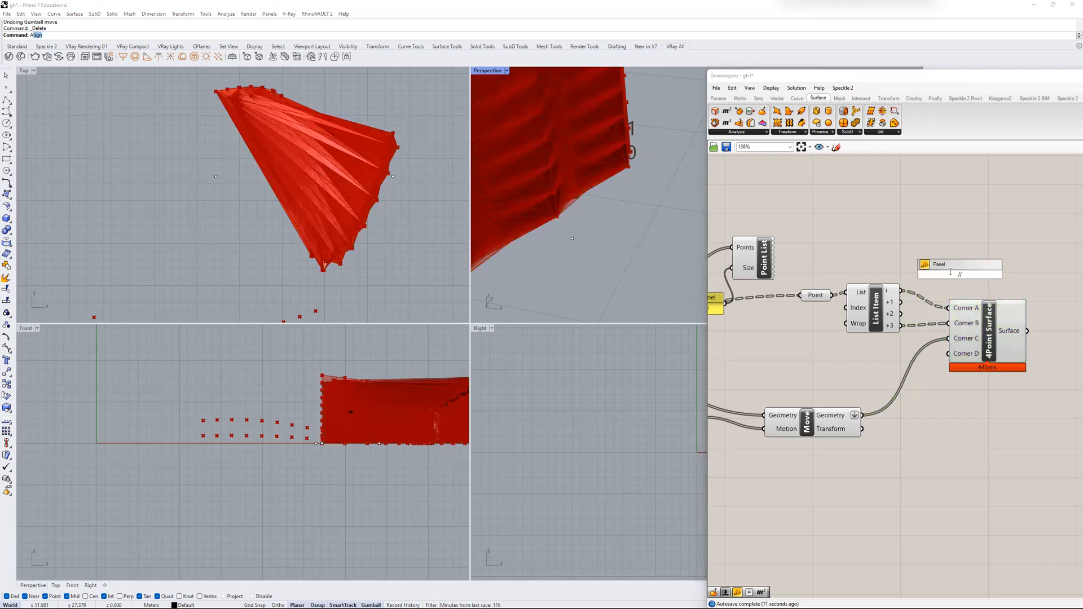
key("Return")
mouse_move(862, 415)
left_mouse_down()
mouse_move(932, 263)
mouse_move(880, 406)
left_mouse_up()
- Switch Move's Geometry output from flatten to graft
right_click(855, 416)
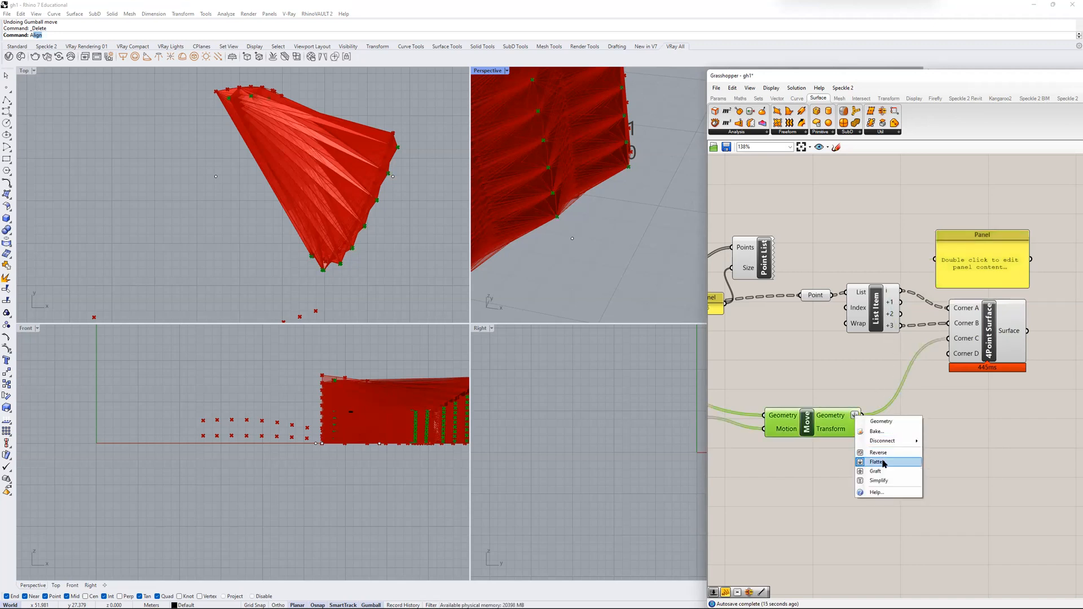
left_click(877, 471)
type("A")
right_click_drag(868, 377, 840, 390)
type("A")
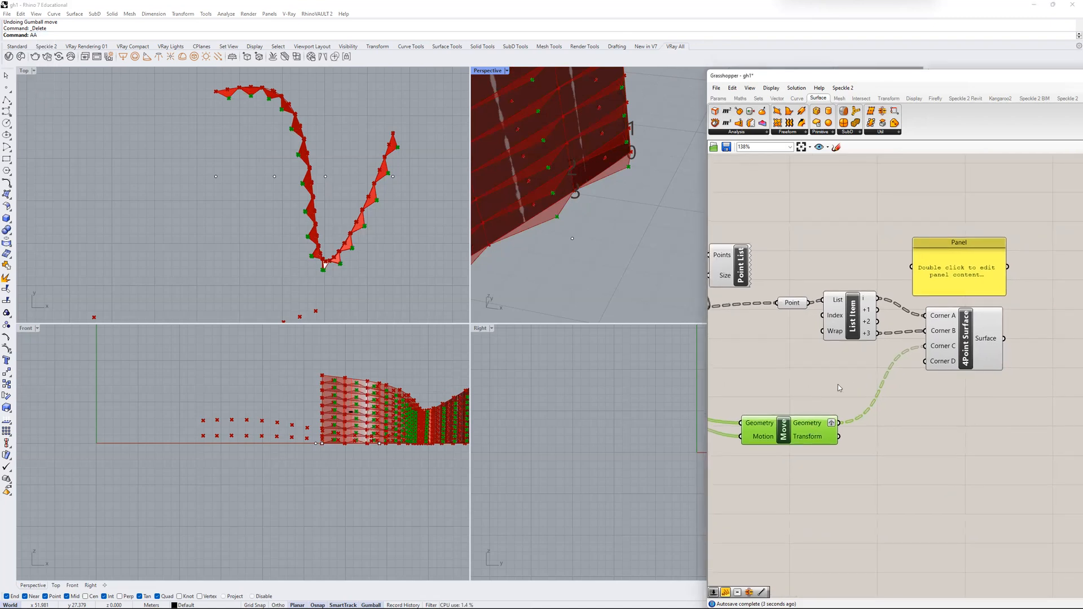
- Place the panel beside the Move component and connect Move's Geometry output to it
left_click_drag(959, 276, 901, 446)
left_click(790, 458)
scroll(790, 458, "up", 3)
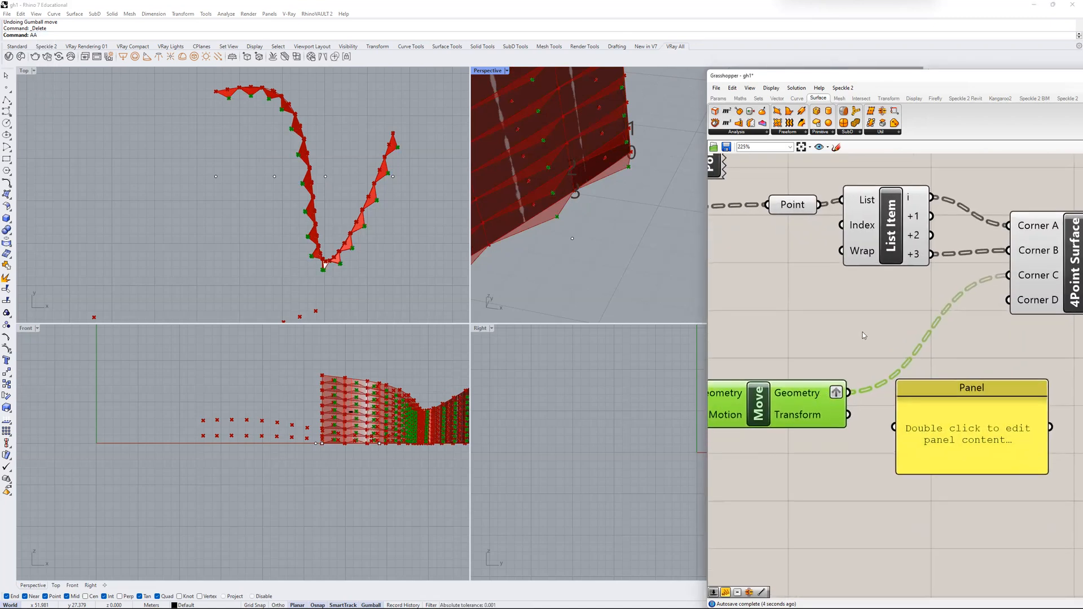
left_click_drag(846, 393, 894, 427)
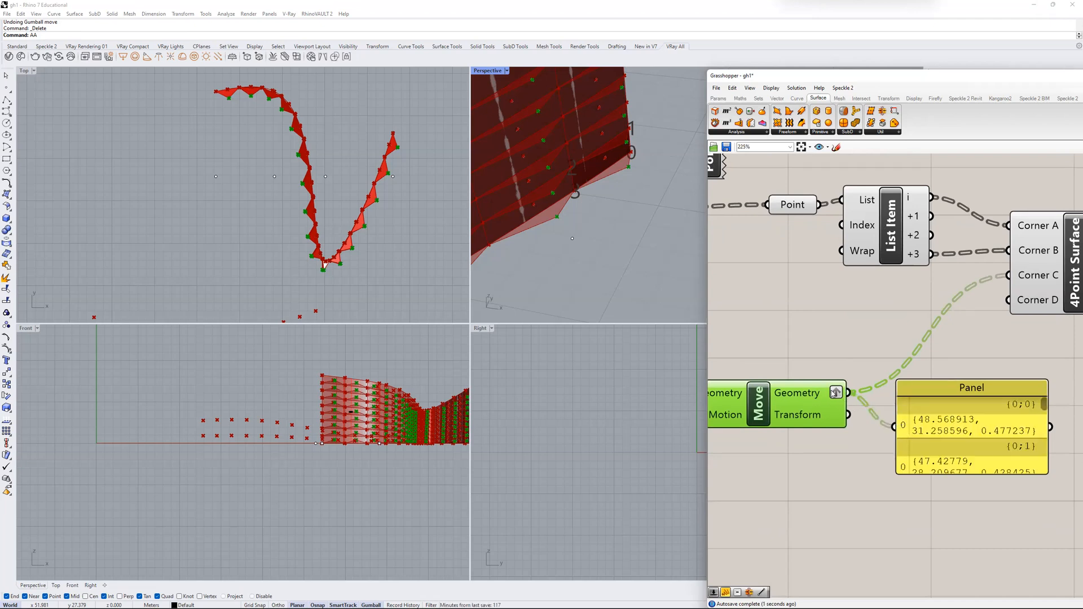
- Remove the graft from Move's Geometry output
right_click(805, 396)
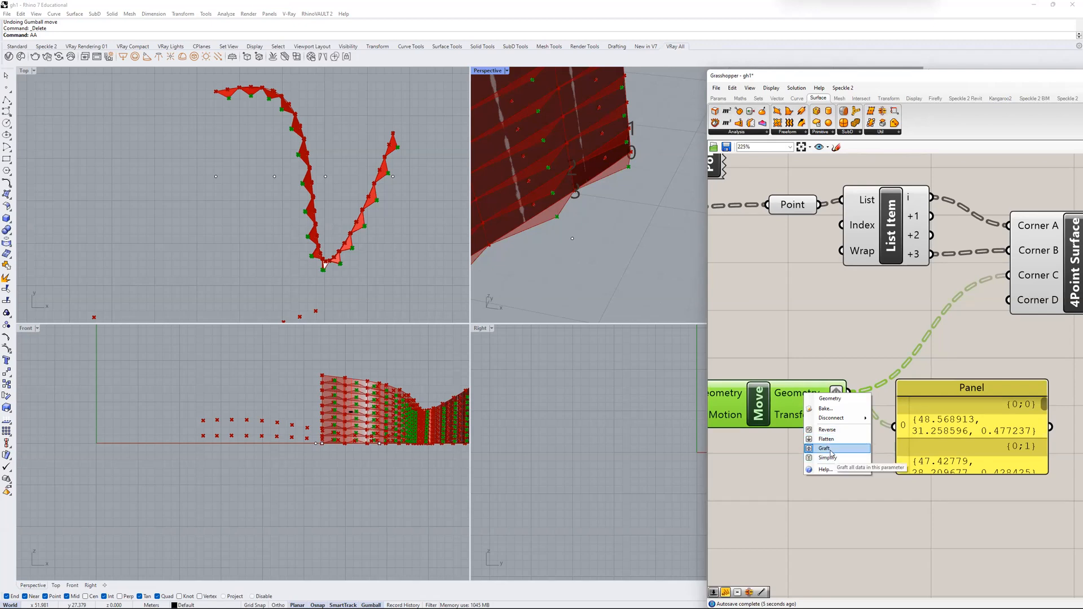
left_click(830, 450)
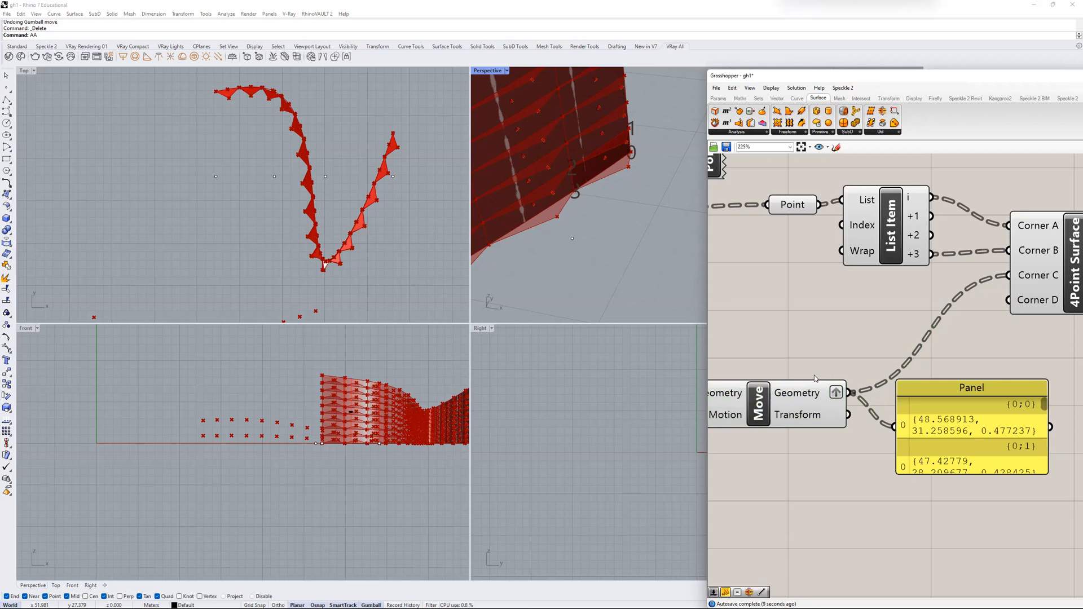
left_click(806, 399)
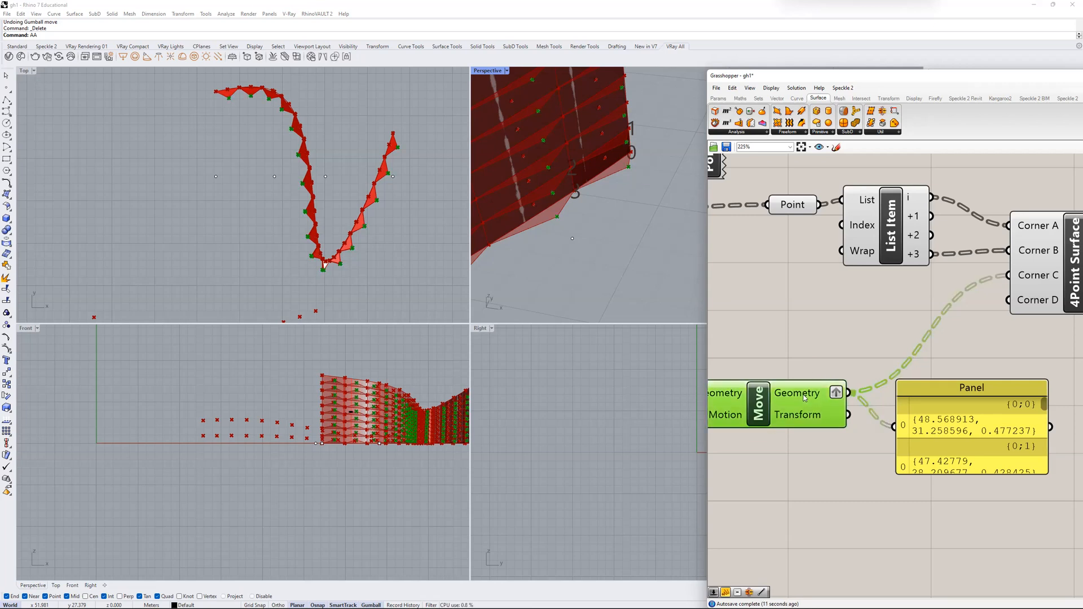
right_click(836, 394)
left_click(857, 447)
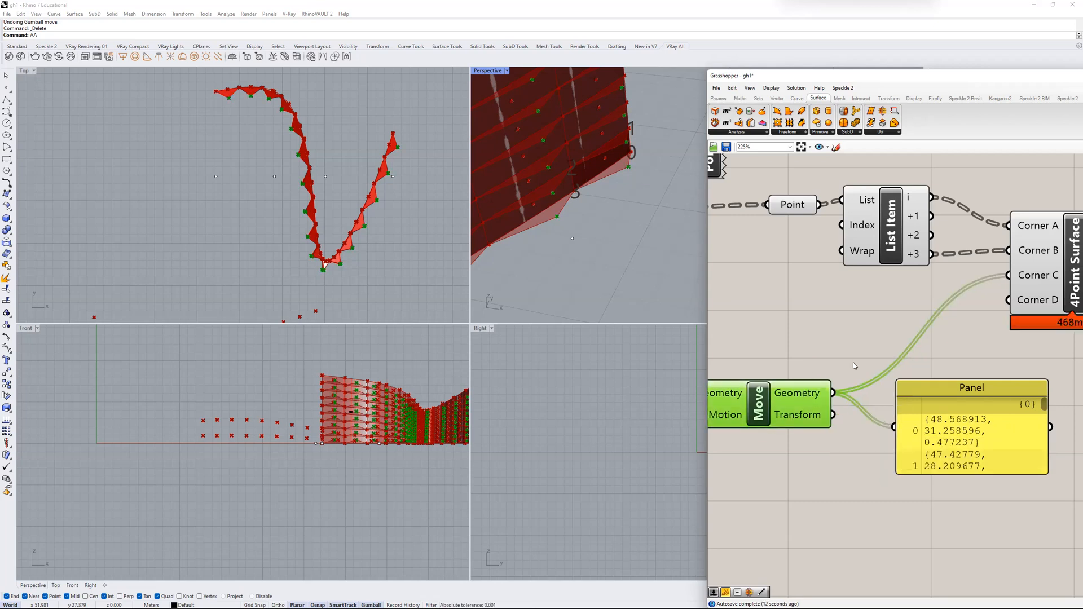
- Inspect the ungrafted 4Point Surface result in the Perspective and Front viewports
right_click_drag(853, 362, 764, 390)
left_click(985, 290)
right_click_drag(541, 188, 597, 220)
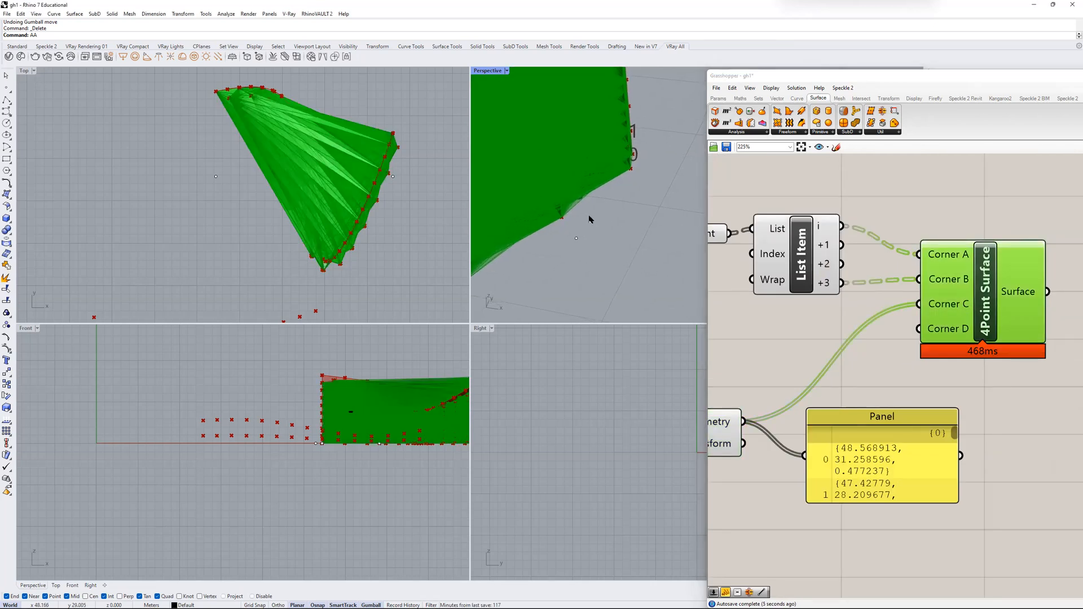
scroll(339, 415, "up", 5)
scroll(214, 441, "down", 2)
scroll(253, 439, "up", 3)
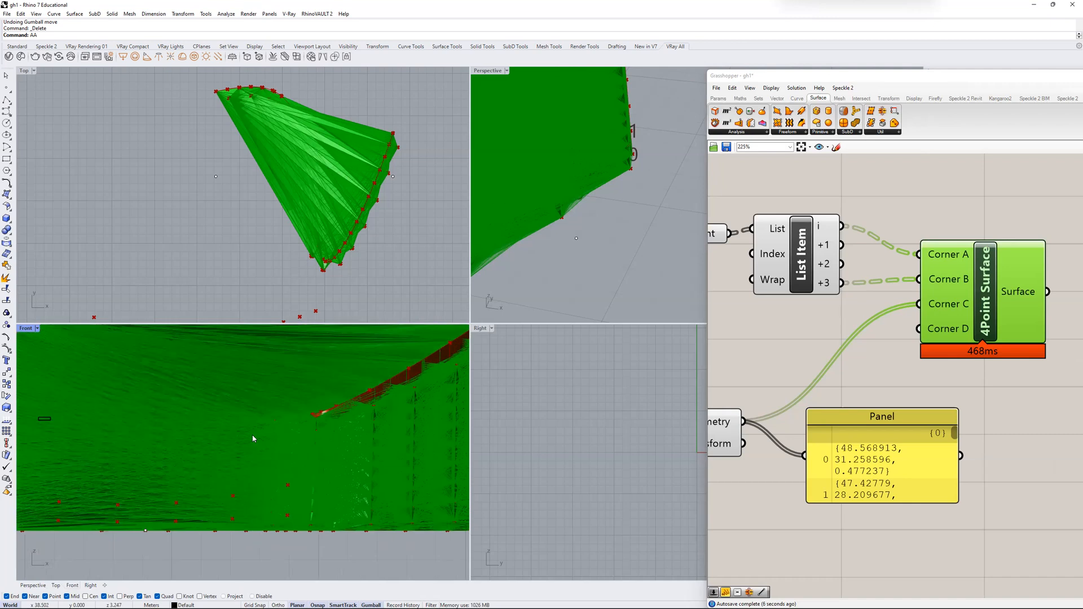
right_click_drag(294, 432, 347, 420)
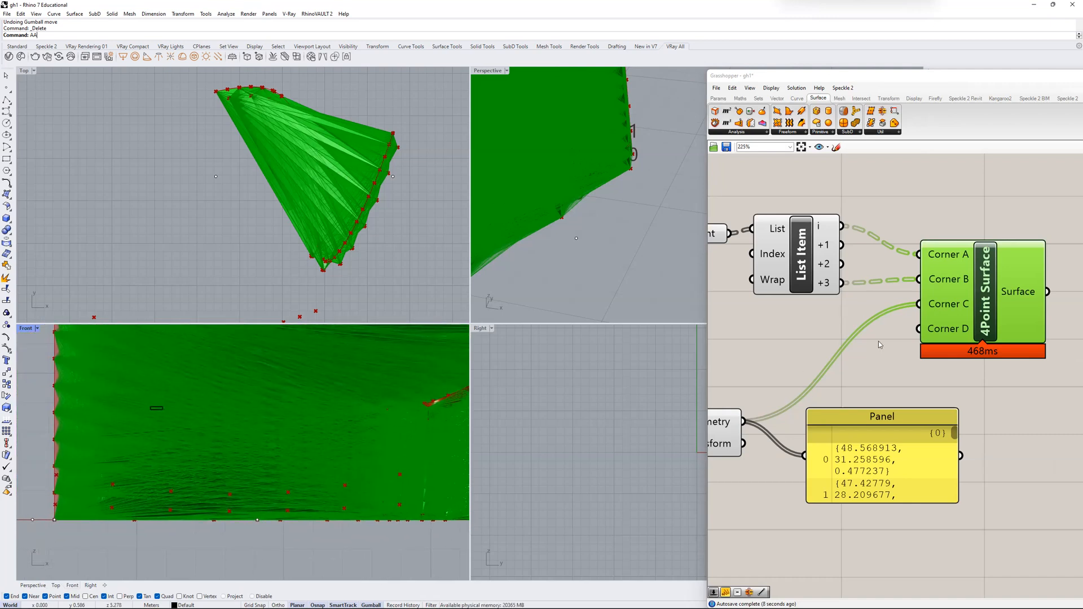
- Graft Move's Geometry output and check the highlighted 4Point Surface result in the Perspective viewport
scroll(908, 343, "down", 3)
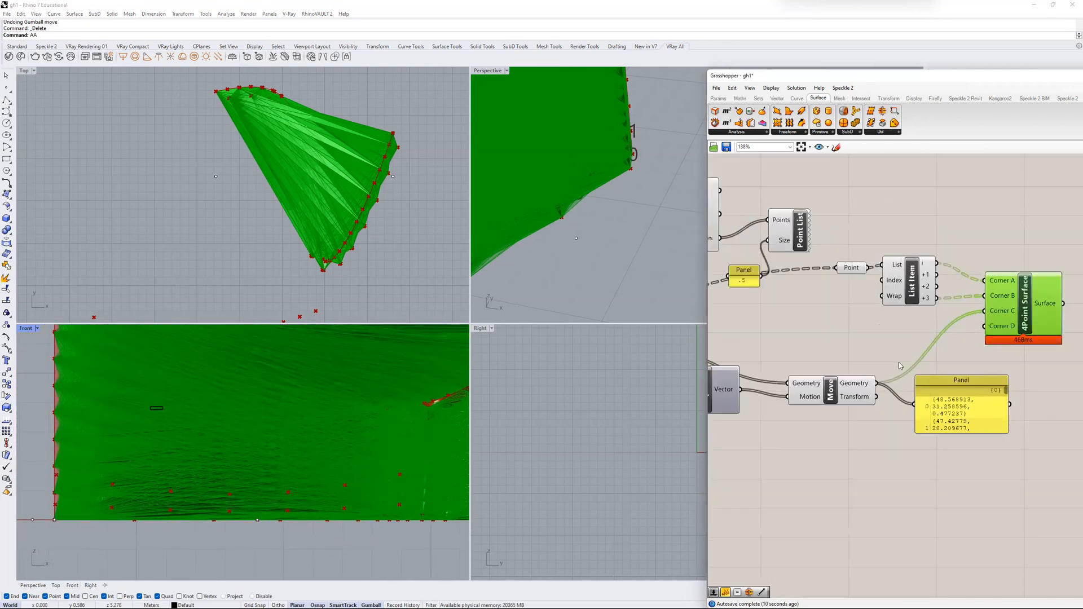
mouse_move(865, 386)
left_click(860, 385)
right_click(861, 385)
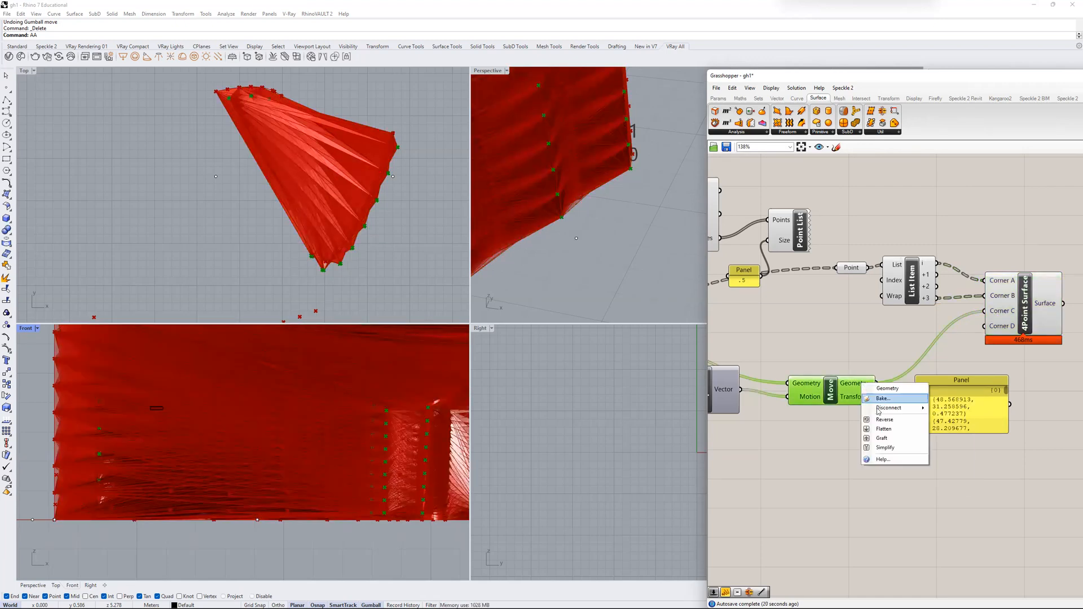
left_click(883, 439)
left_click(988, 318)
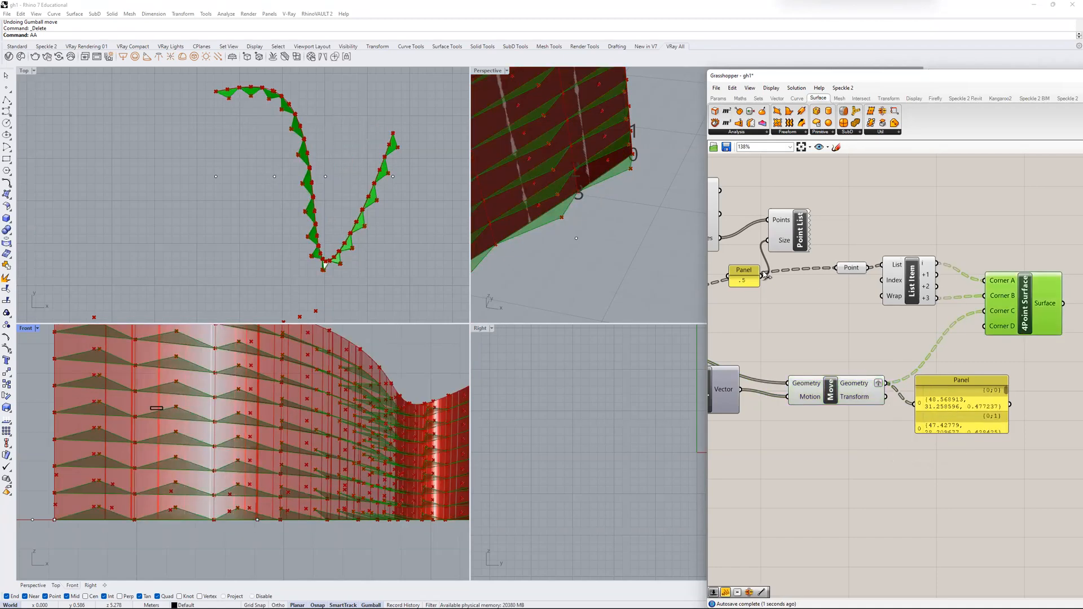
right_click_drag(604, 182, 612, 186)
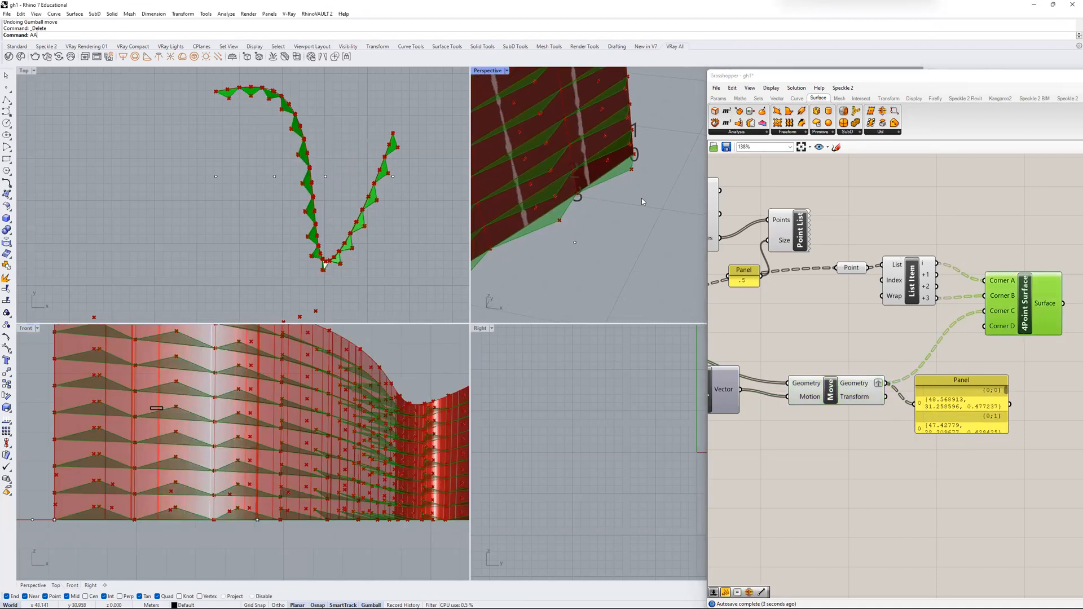
- Delete the panel attached to Move, keeping the 4Point Surface component selected for preview
right_click_drag(965, 384, 815, 428)
left_click(853, 418)
key("Delete")
left_click_drag(877, 361, 869, 362)
right_click_drag(928, 338, 912, 351)
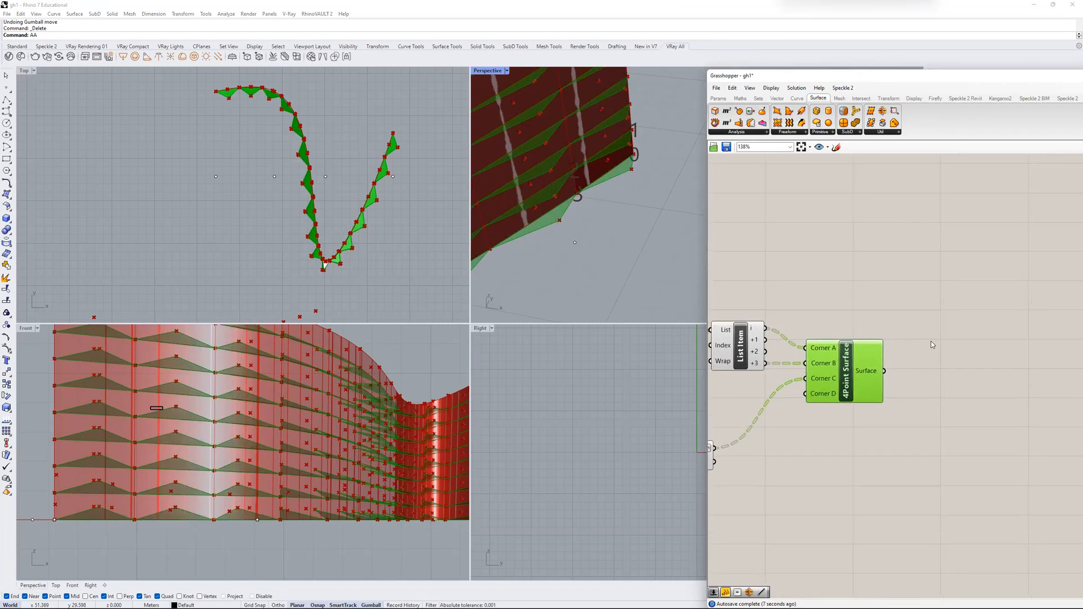
- Add a second 4Point Surface component above the first one and move the Move component closer to List Item
right_click_drag(848, 376, 862, 343)
double_click(923, 332)
type("4 pont")
key("Return")
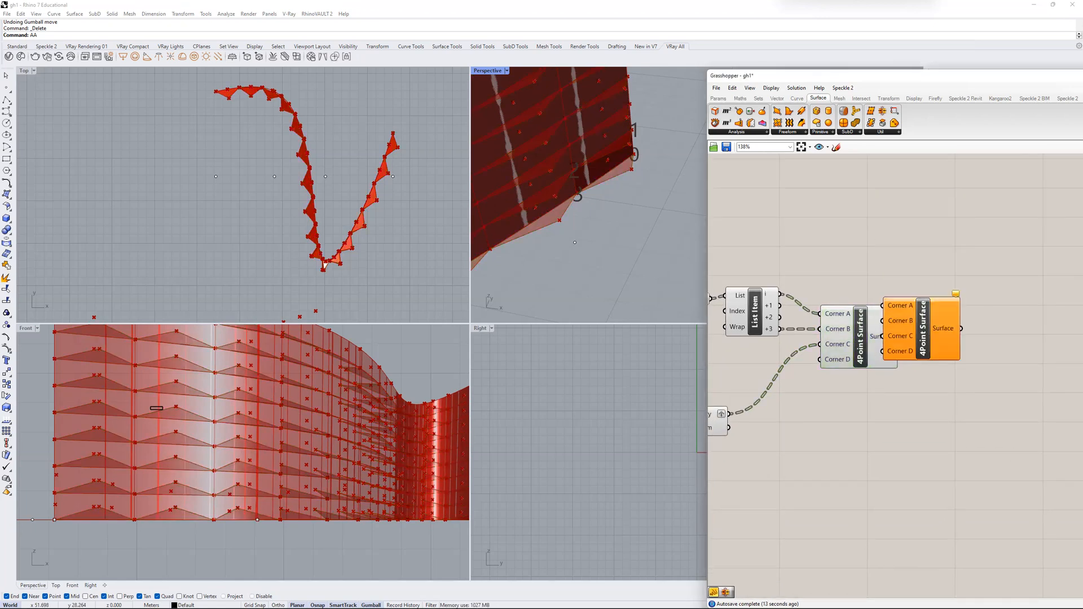
left_click_drag(923, 298, 912, 256)
right_click_drag(795, 307, 840, 310)
left_click_drag(728, 424, 760, 391)
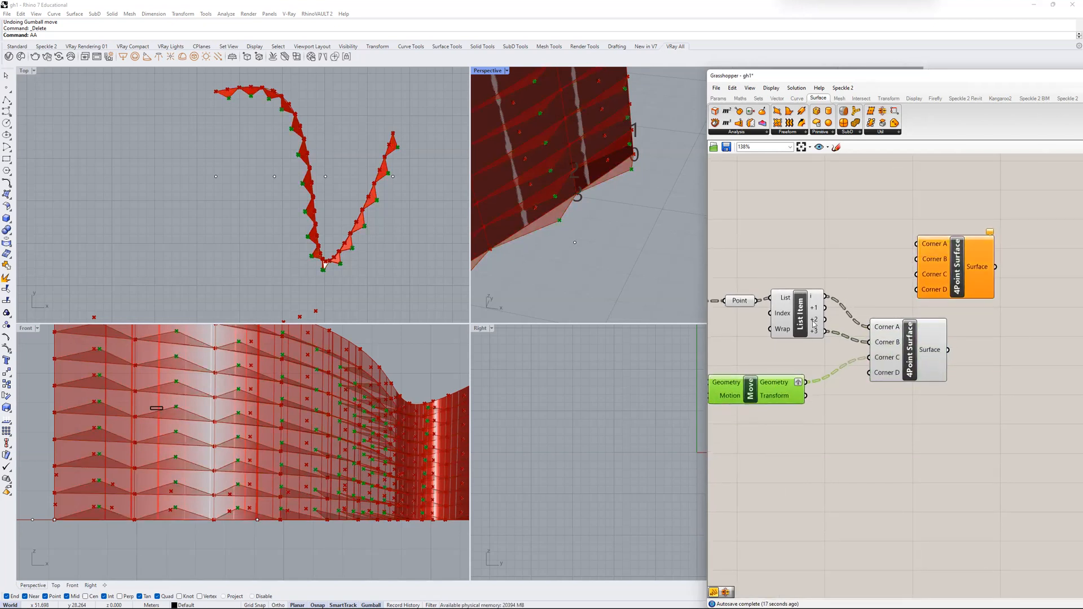
- Wire List Item's i and +1 outputs to the new 4Point Surface's Corners A and B, and Move's Geometry to Corner C
left_click_drag(800, 314, 792, 315)
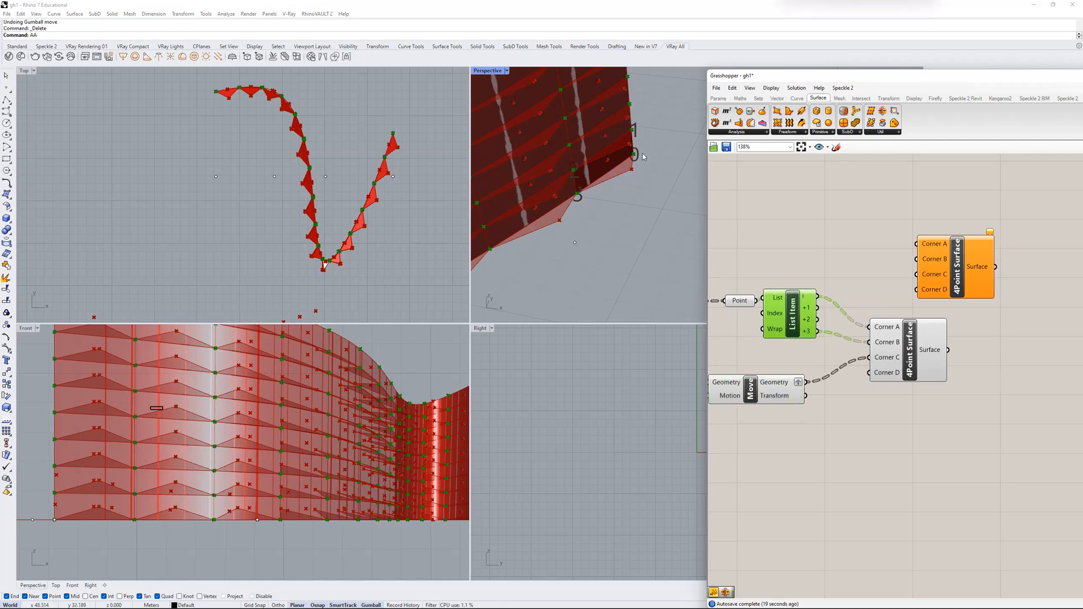
right_click_drag(640, 164, 625, 181)
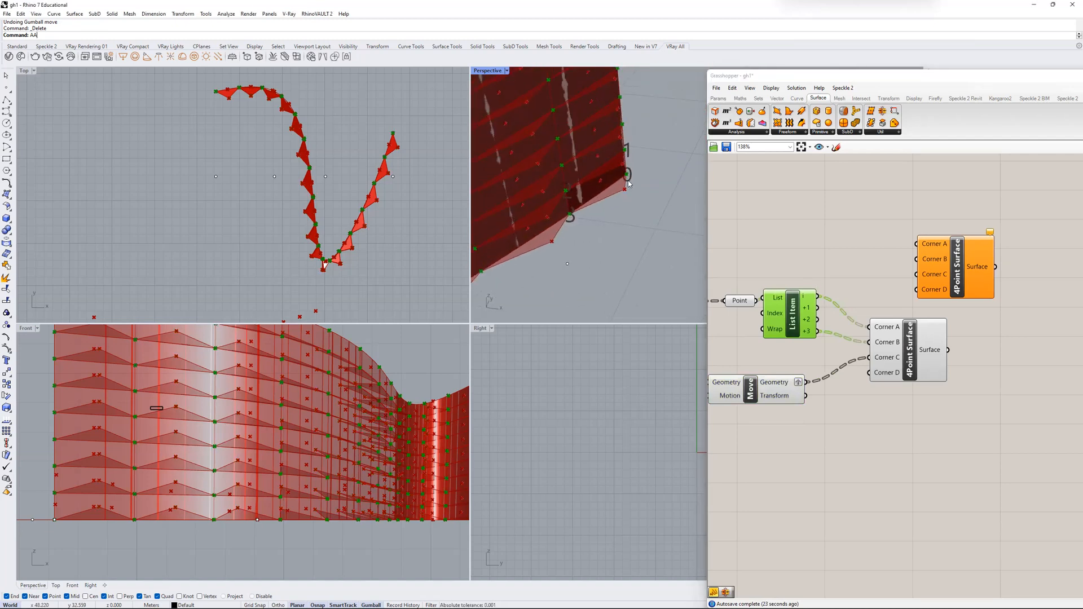
left_click_drag(818, 296, 917, 259)
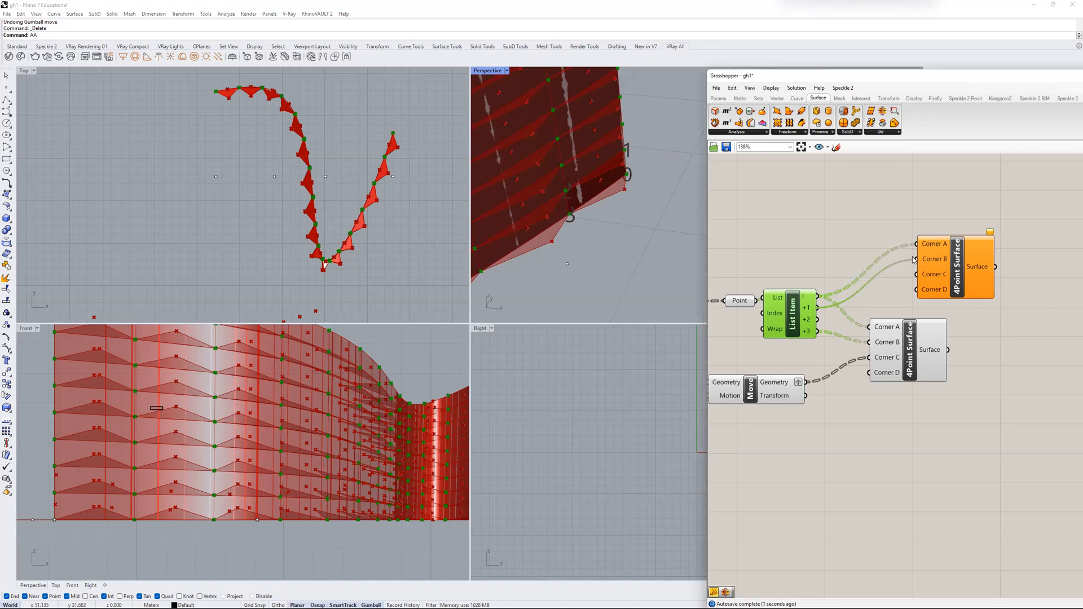
left_click_drag(807, 381, 917, 275)
left_click(957, 267)
- Duplicate the new 4Point Surface above the others and rewire its Corners A and B to another pair of List Item outputs
right_click_drag(918, 299, 878, 319)
left_click_drag(928, 280, 893, 198, "alt")
right_click_drag(896, 263, 908, 315)
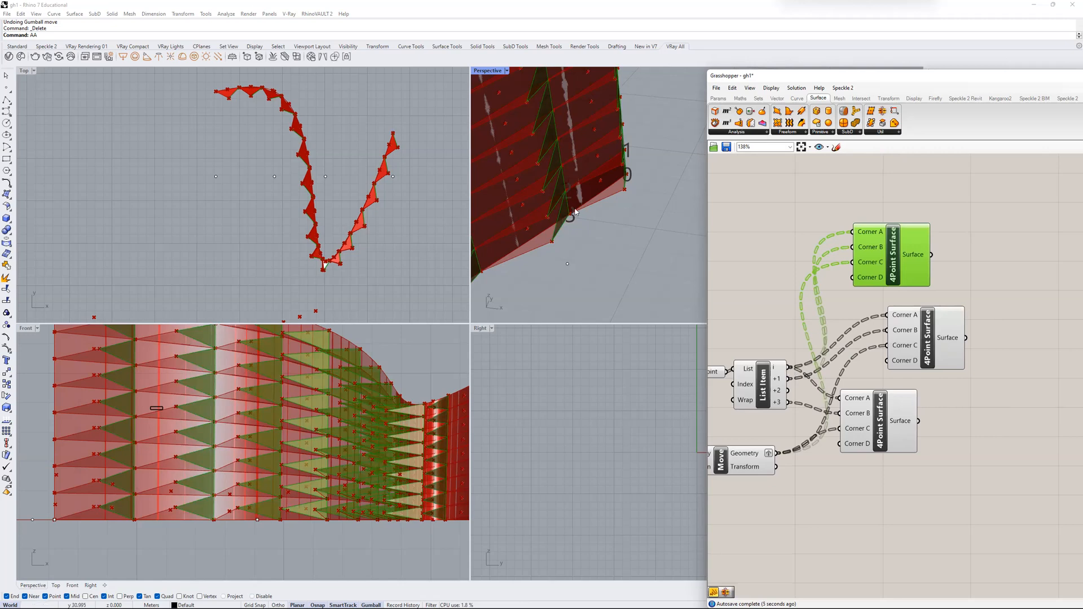
left_click_drag(789, 367, 853, 232)
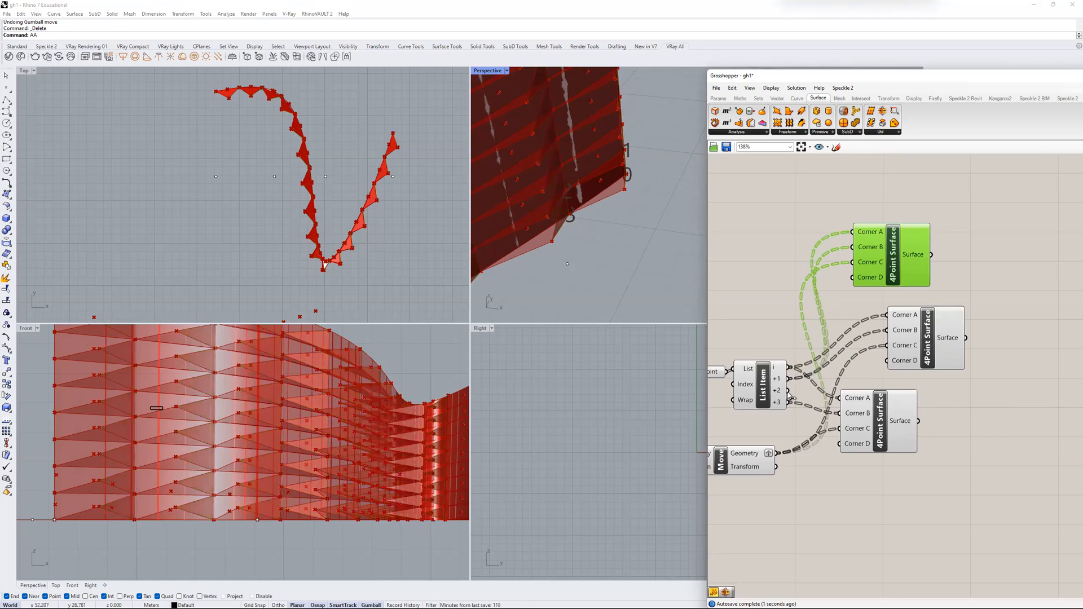
left_click_drag(789, 403, 853, 278)
left_click_drag(778, 453, 850, 265)
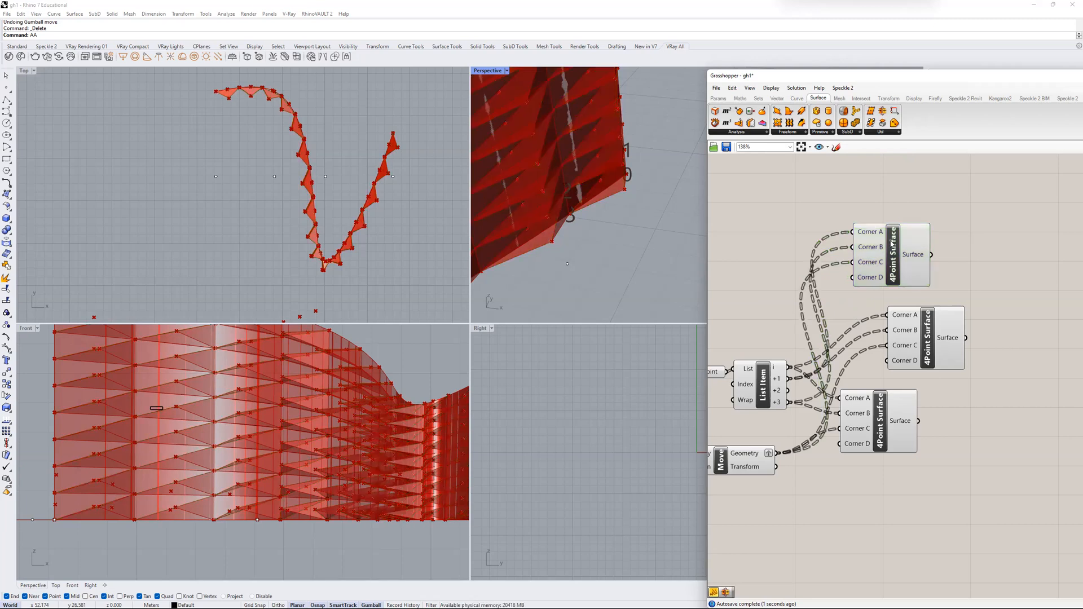
left_click_drag(766, 383, 851, 254)
left_click_drag(739, 282, 751, 300)
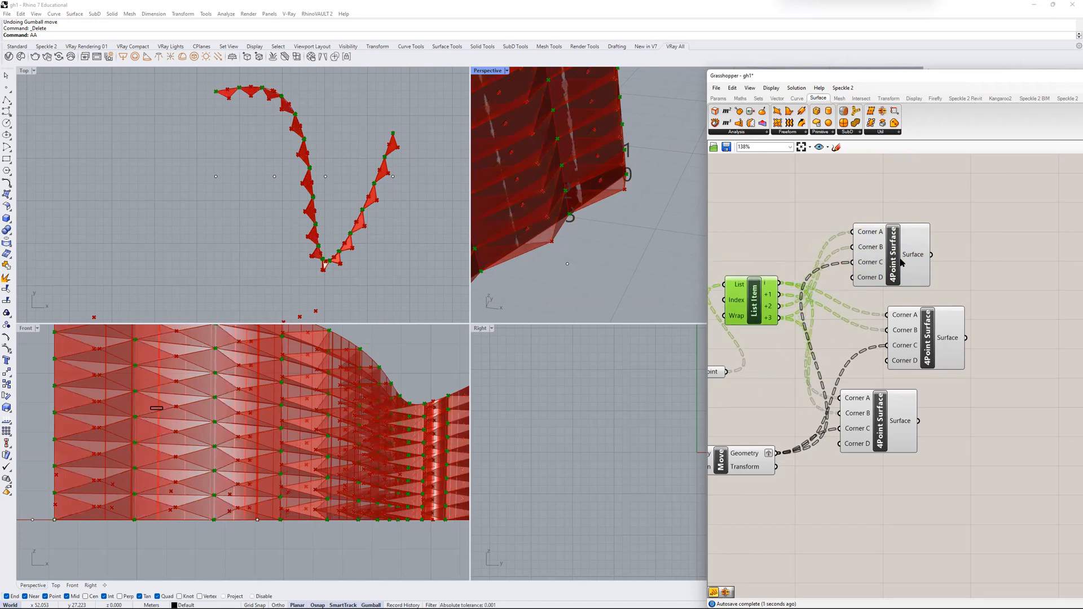
- Duplicate another 4Point Surface, rewire the top one for the remaining panel edge, and stack all four components in a column
left_click_drag(890, 260, 888, 258)
key("ctrl+z")
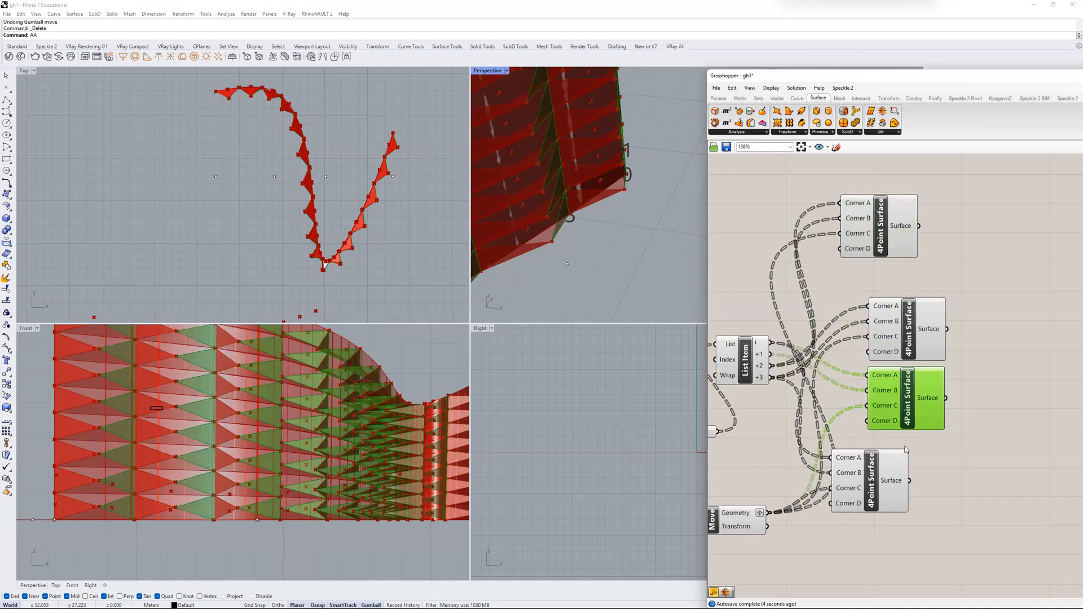
key("ctrl+z")
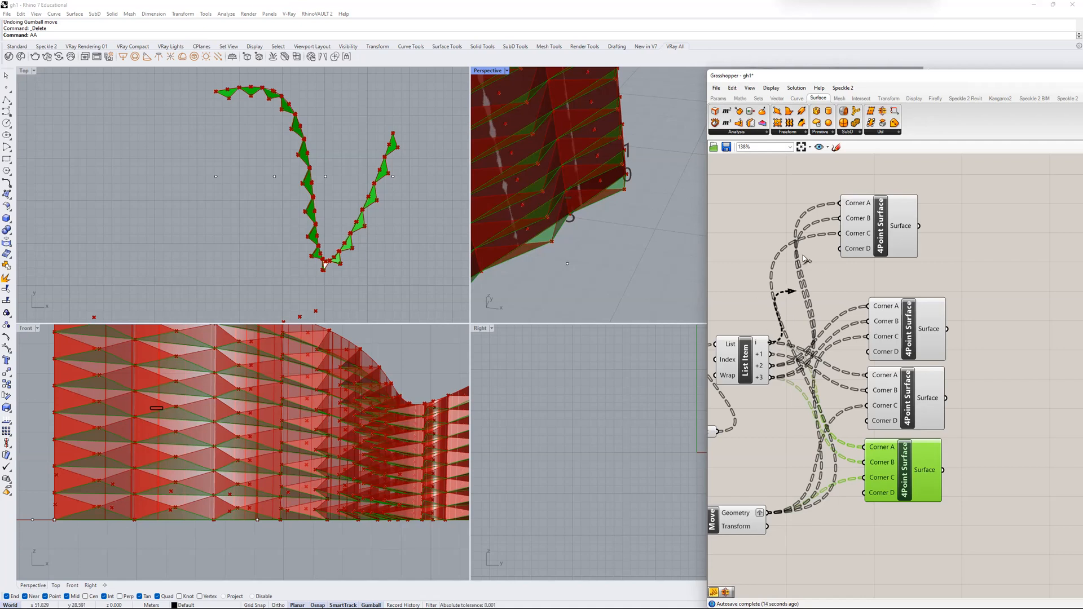
left_click_drag(796, 292, 840, 204)
left_click_drag(771, 365, 838, 226)
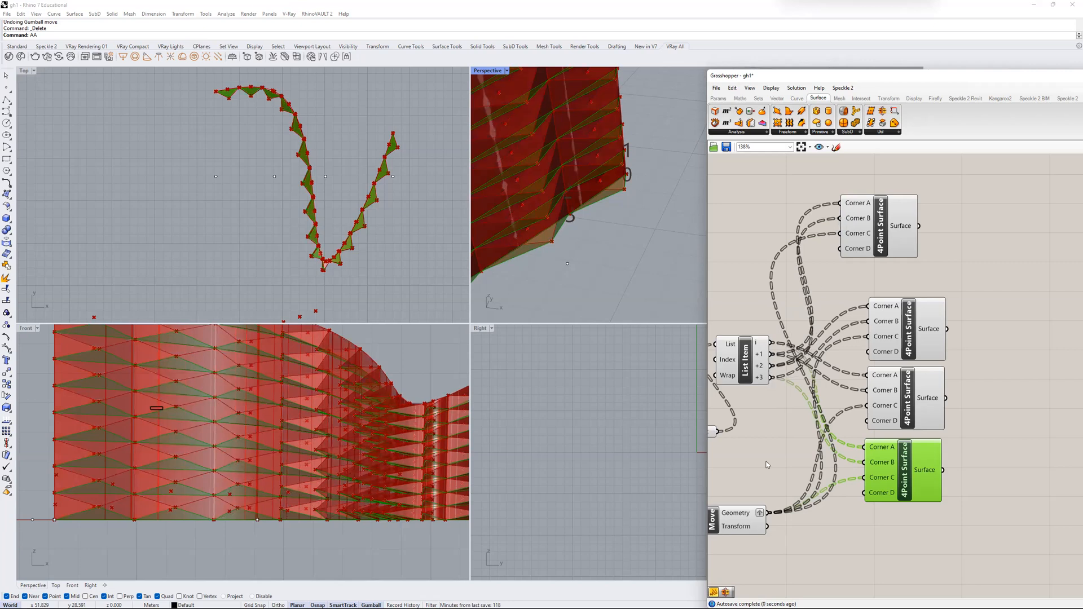
mouse_move(773, 513)
left_mouse_down()
mouse_move(822, 254)
mouse_move(868, 241)
mouse_move(915, 253)
mouse_move(914, 268)
left_mouse_up()
right_click_drag(959, 270, 920, 252)
left_click_drag(931, 209, 841, 484)
- Add a Brep Join component and connect the Surface outputs of all four 4Point Surface components to its Breps input
right_click_drag(959, 330, 841, 338)
double_click(841, 339)
type("join brep")
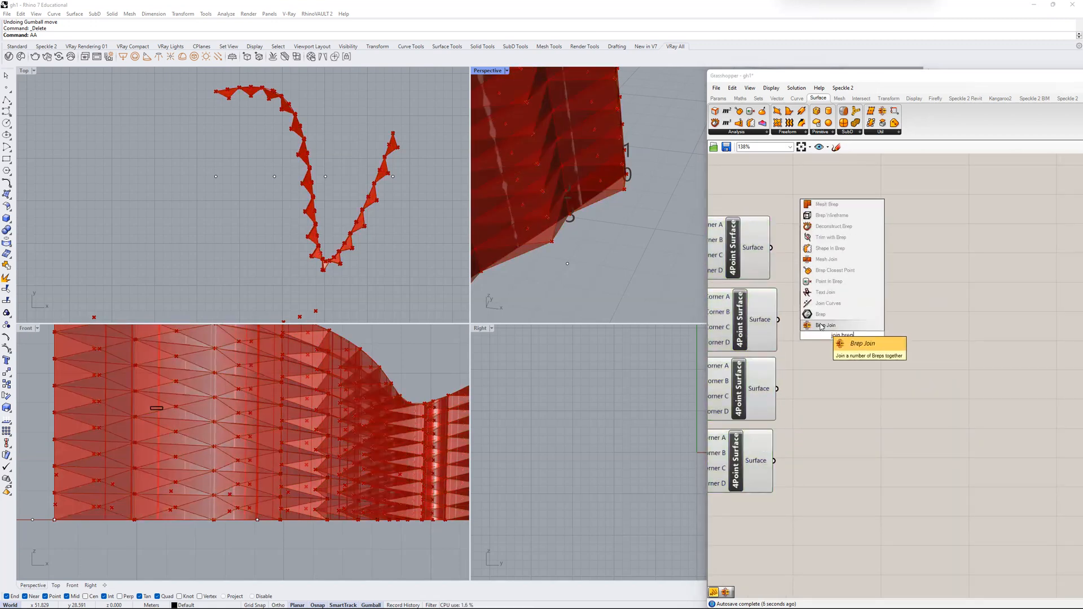
left_click(821, 326)
left_click_drag(821, 326, 778, 389)
left_click_drag(778, 459, 824, 308, "shift")
- Select the four 4Point Surface components and turn off their preview
scroll(856, 296, "down", 5)
left_click_drag(798, 238, 849, 386)
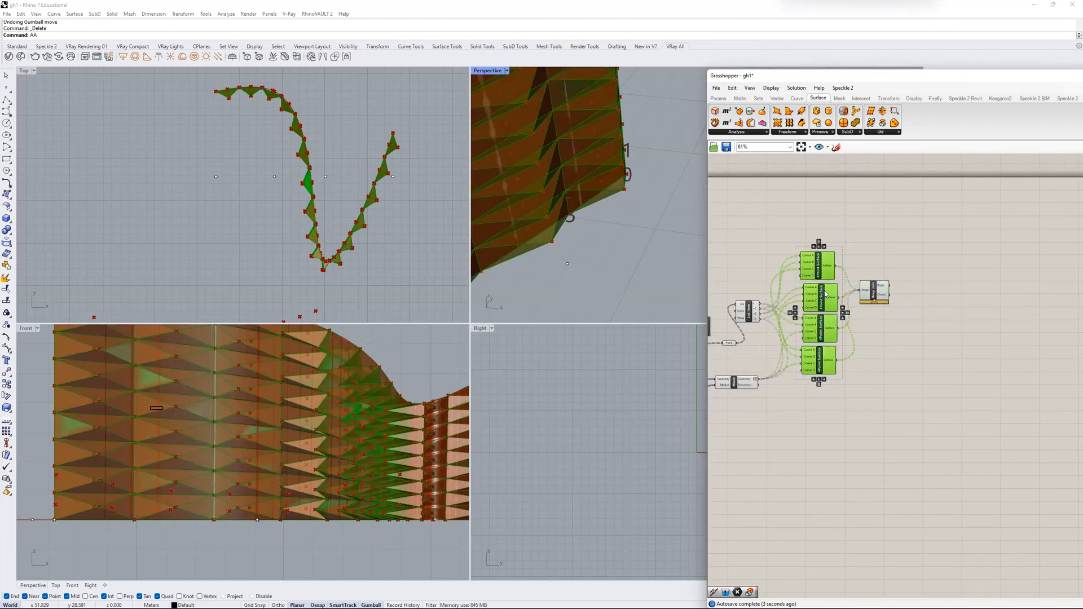
middle_click(826, 293)
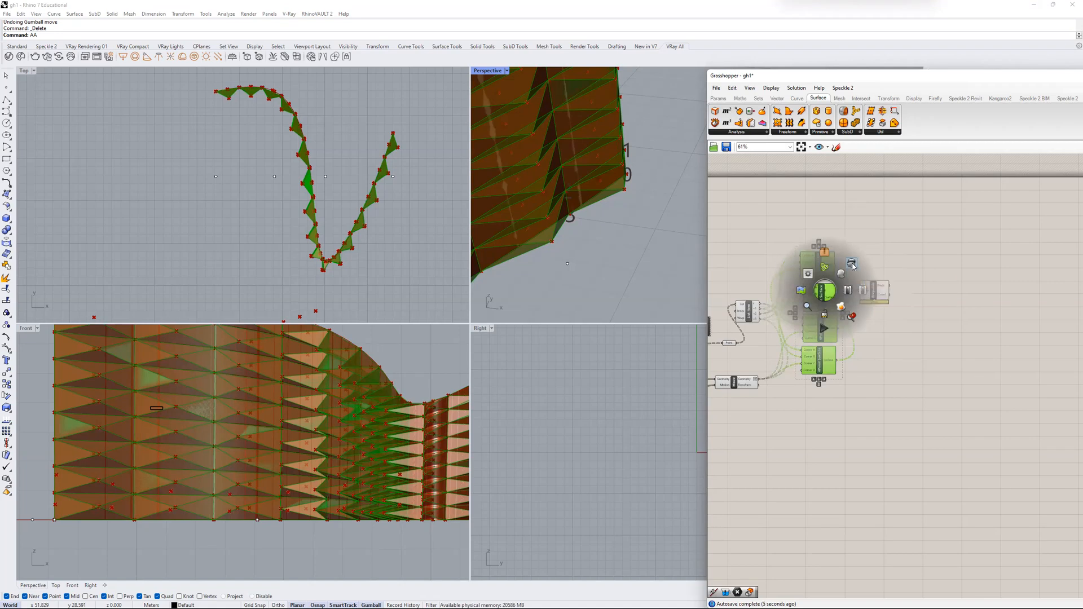
left_click(853, 266)
right_click_drag(814, 294, 879, 277)
left_click(813, 292)
left_click(825, 270)
- Select Brep Join and examine the joined pyramid panels along the facade in the Perspective and Top viewports
left_click(938, 273)
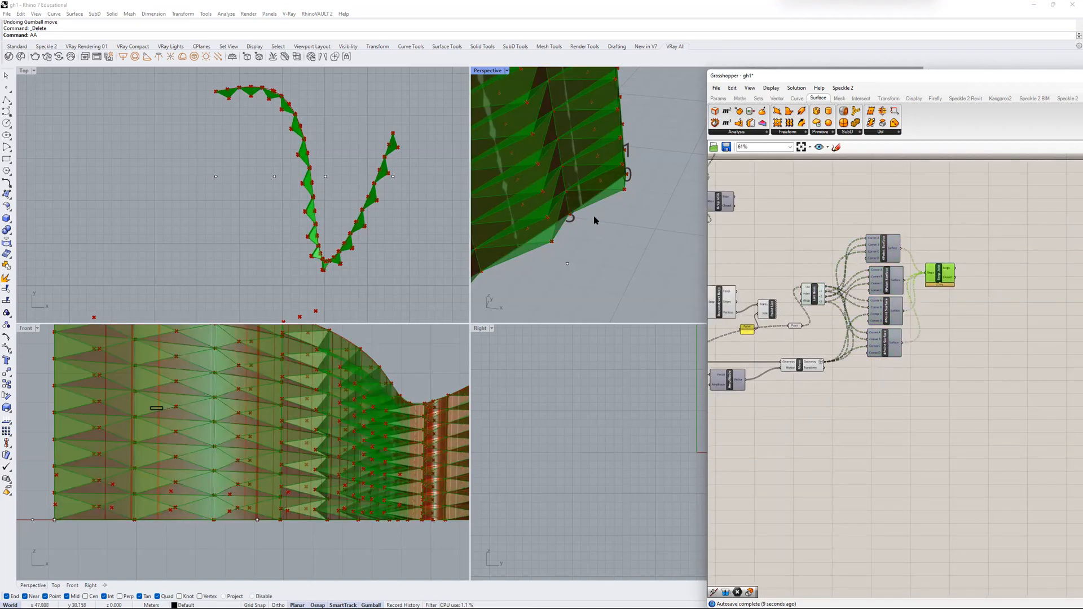
scroll(553, 220, "down", 10)
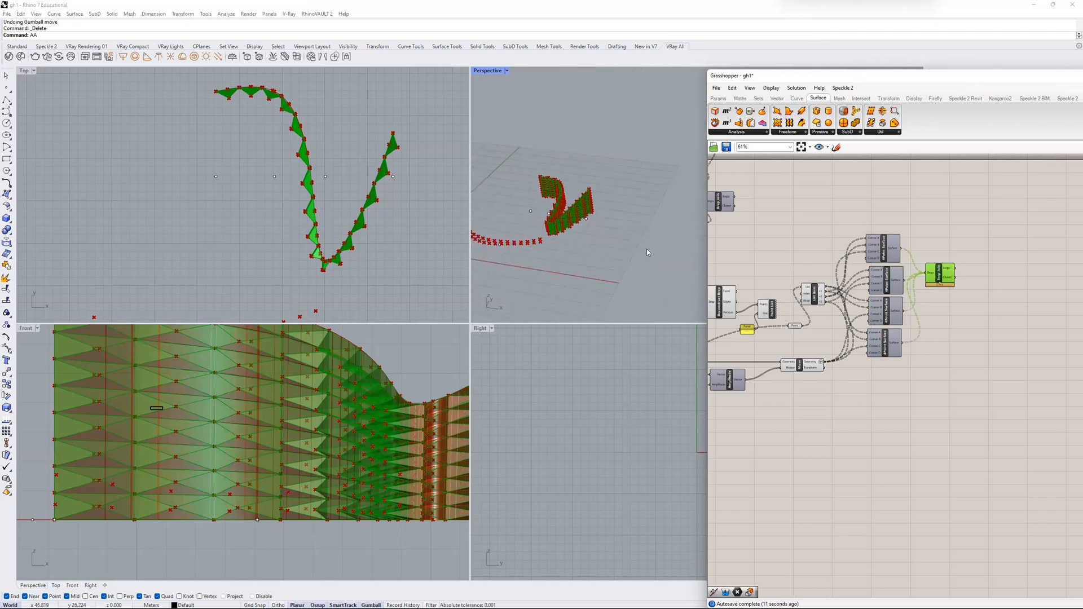
key("super")
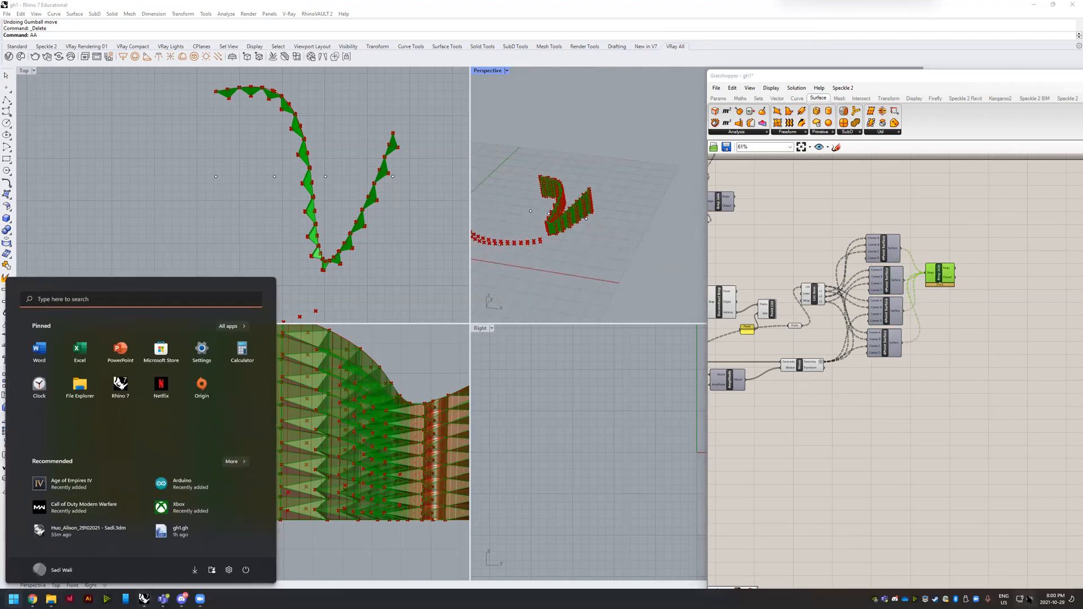
right_click_drag(610, 216, 636, 213)
scroll(655, 207, "up", 6)
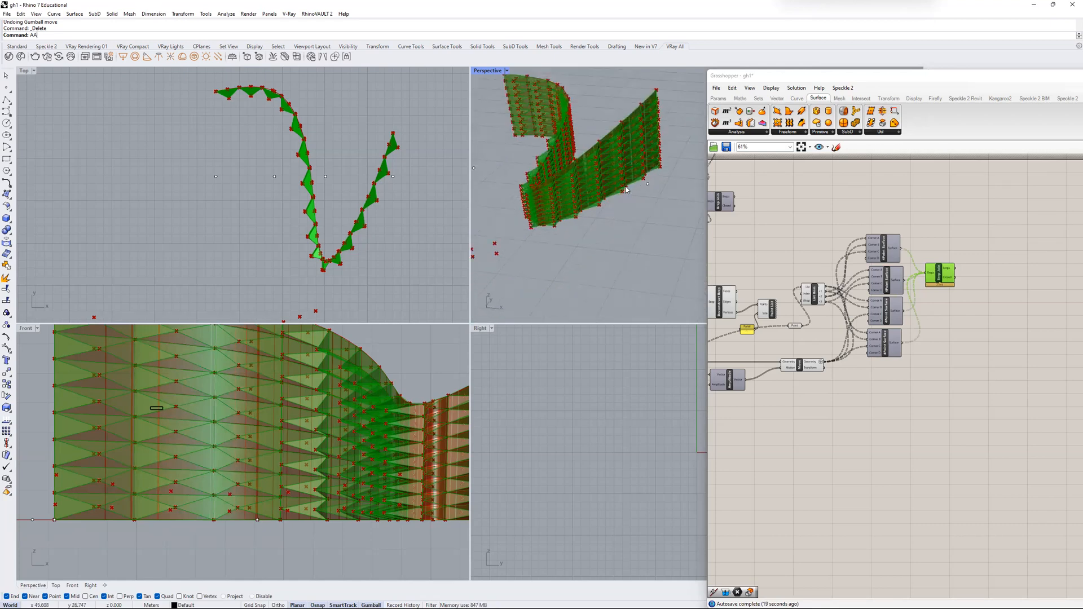
scroll(670, 204, "down", 6)
mouse_move(668, 204)
right_mouse_down()
mouse_move(636, 203)
mouse_move(613, 169)
right_mouse_up()
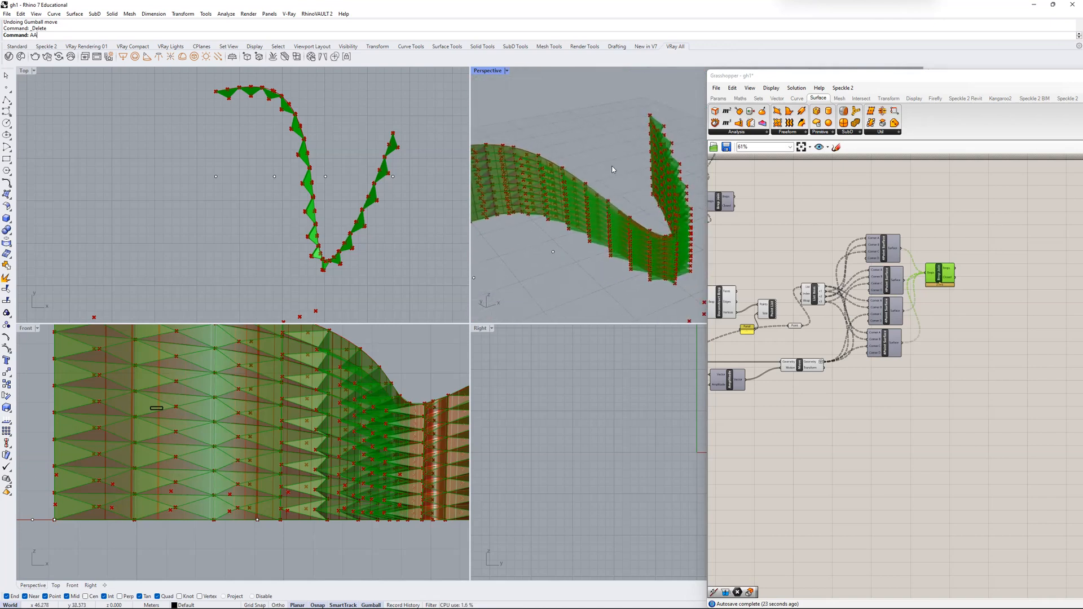
right_click_drag(590, 207, 643, 168)
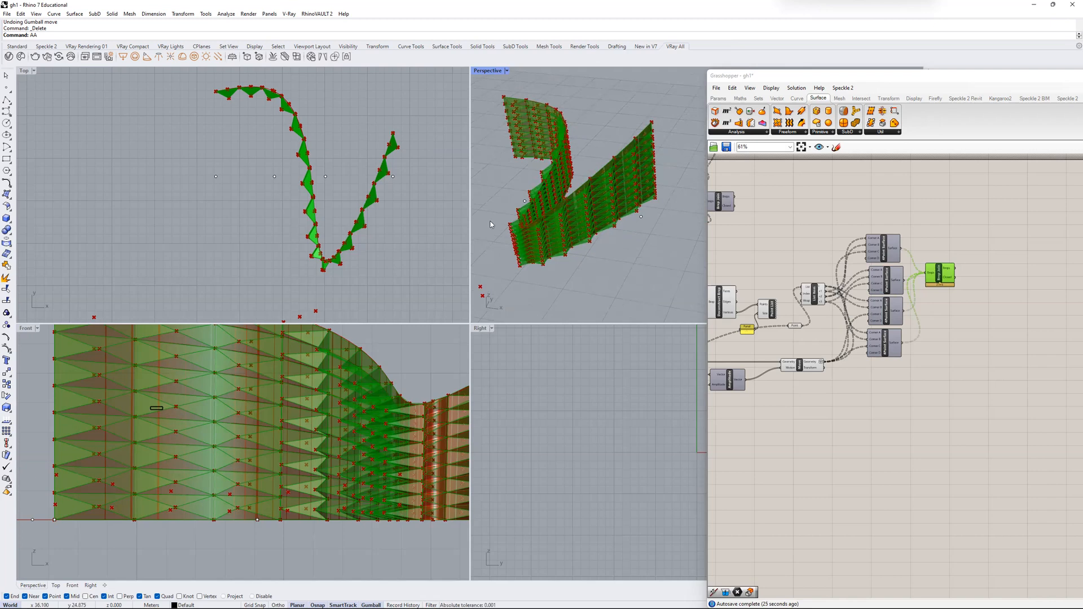
scroll(319, 272, "up", 3)
scroll(580, 184, "up", 8)
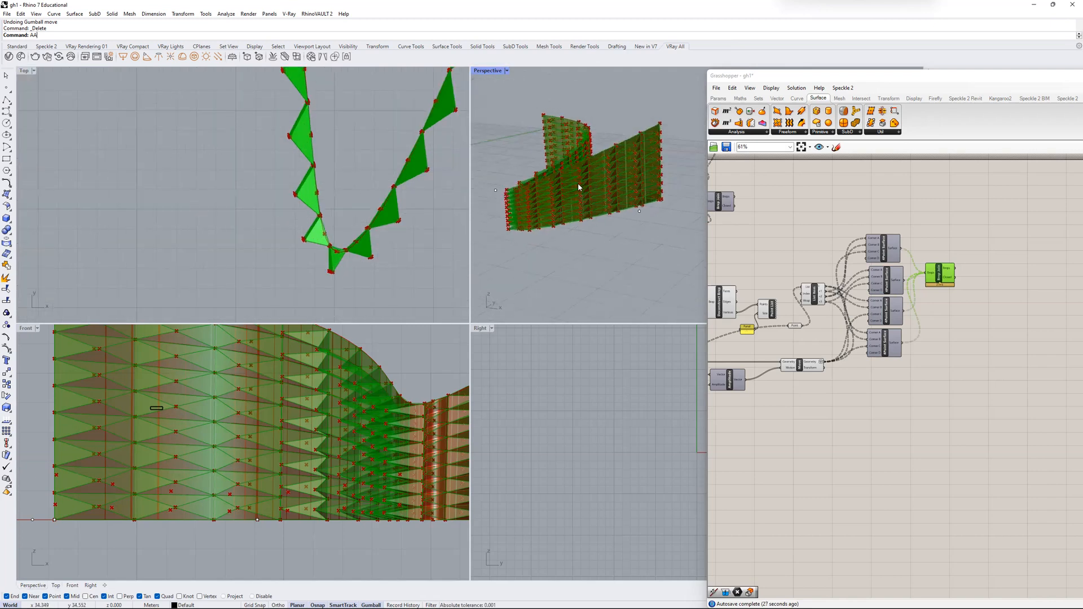
scroll(661, 166, "down", 5)
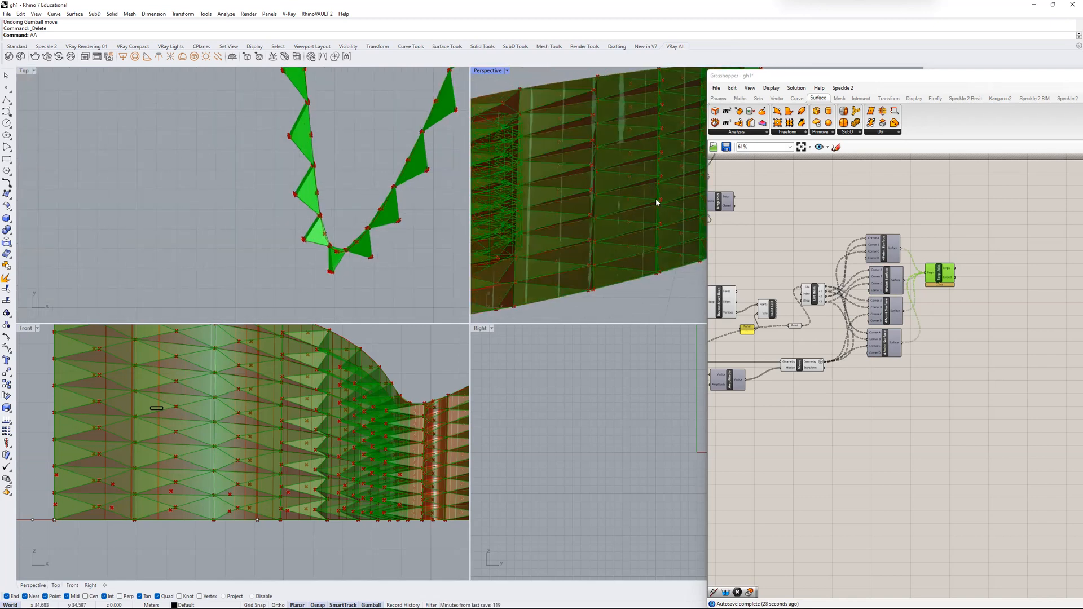
- Set Divide Domain²'s U Count slider to 6 and its V Count slider to 18
scroll(901, 293, "down", 4)
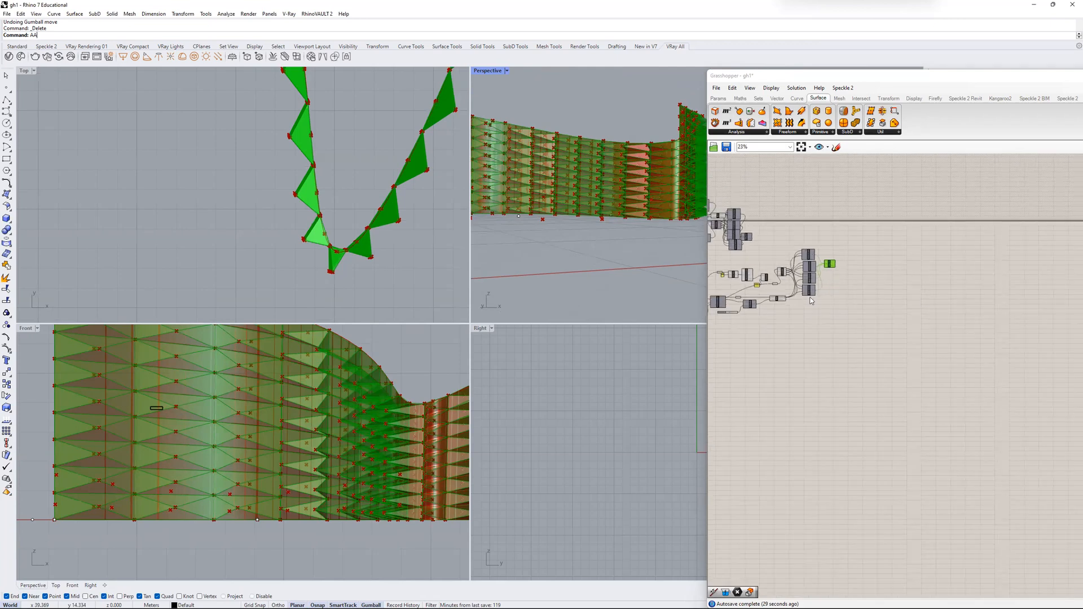
scroll(811, 301, "up", 10)
left_click_drag(843, 308, 862, 338)
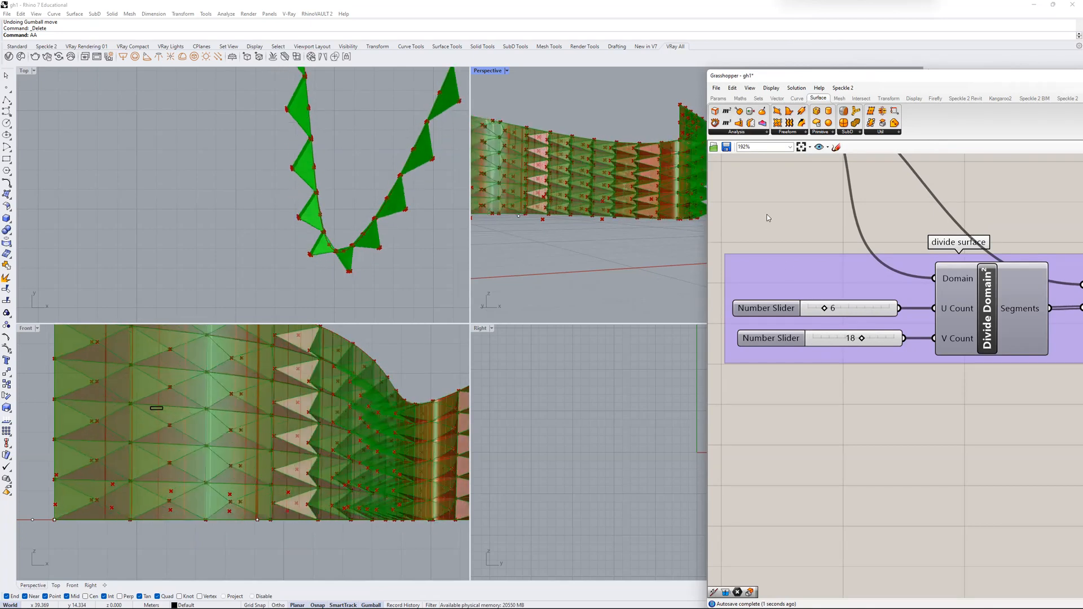
- Select the facade's four base points in Rhino and frame them together with the panelled surface in the Perspective viewport
scroll(767, 217, "down", 8)
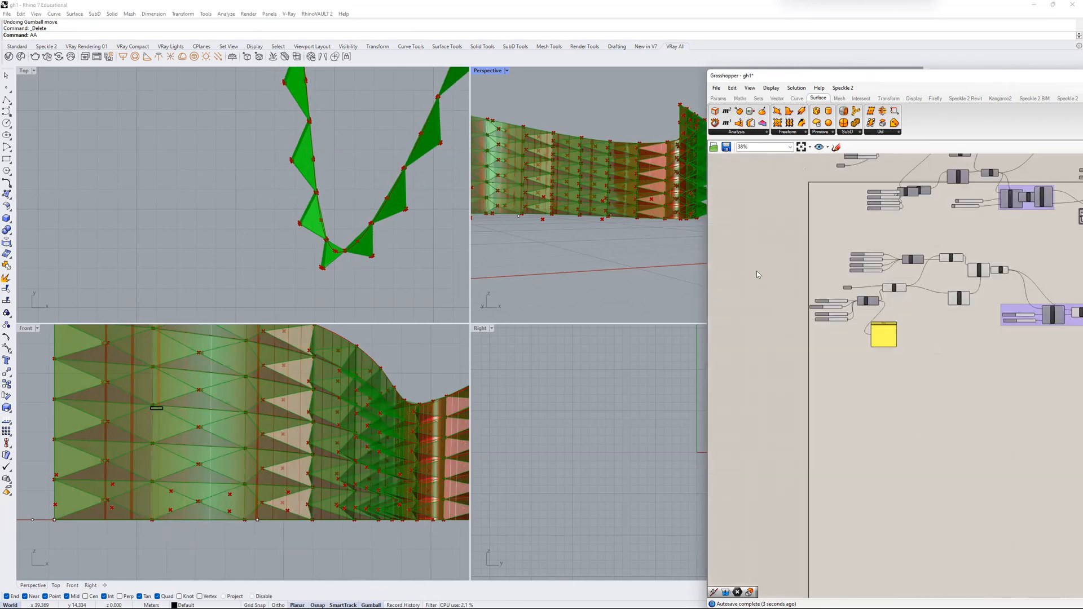
mouse_move(603, 208)
right_mouse_down()
mouse_move(494, 235)
mouse_move(609, 192)
right_mouse_up()
right_click_drag(861, 244, 870, 246)
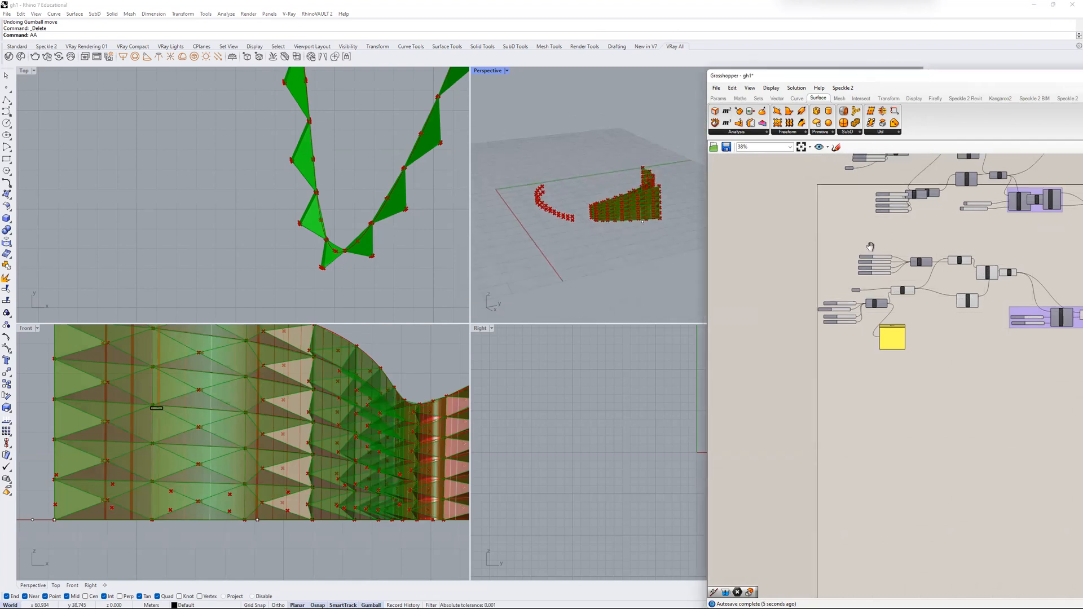
scroll(869, 246, "up", 6)
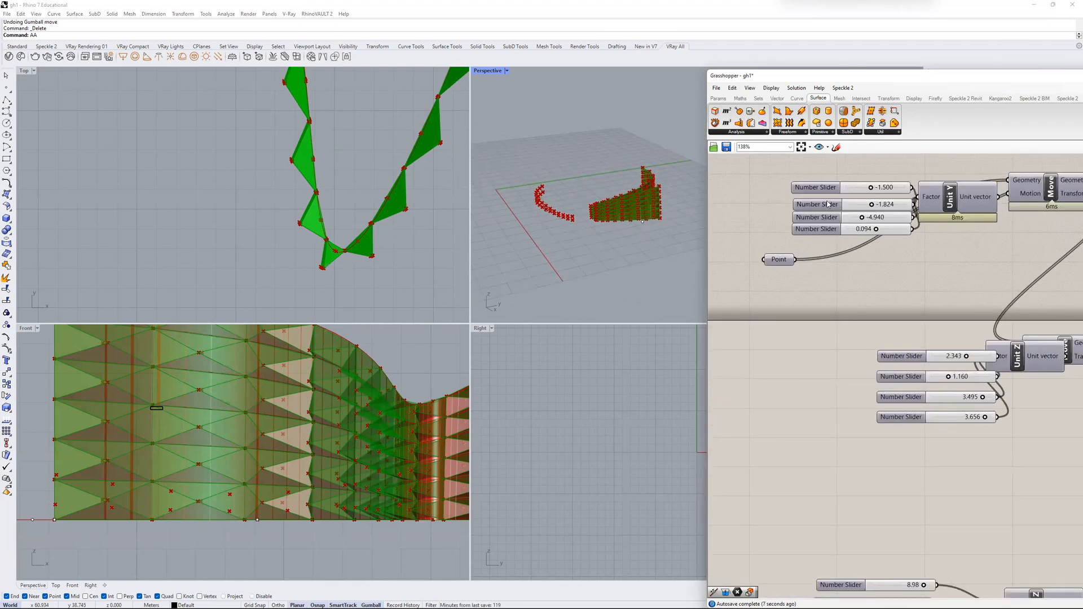
key("Return")
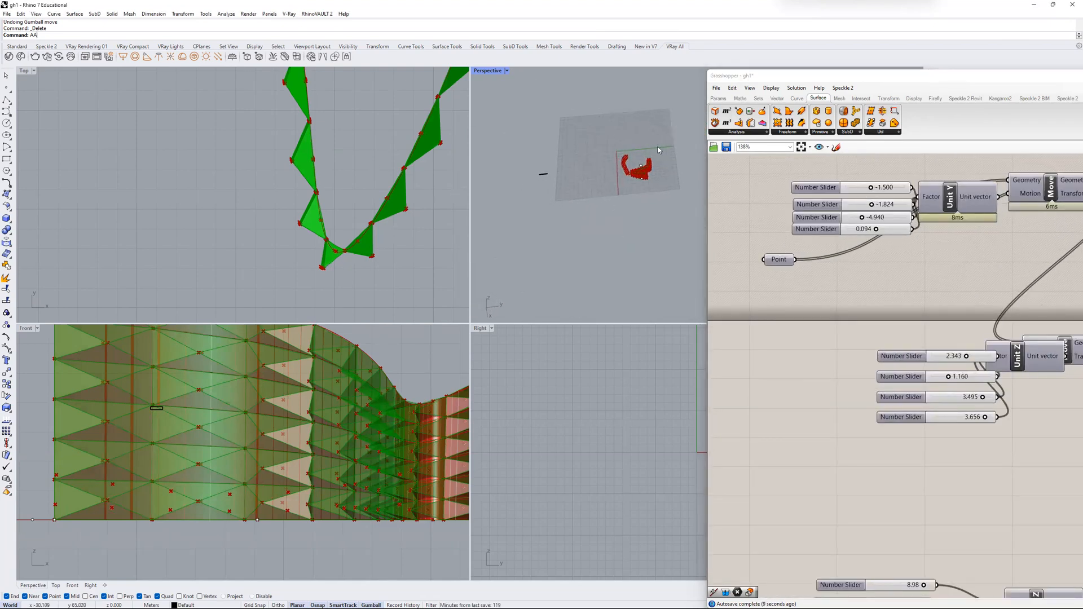
scroll(589, 233, "down", 5)
key("Escape")
right_click_drag(587, 266, 632, 184)
left_click(545, 206)
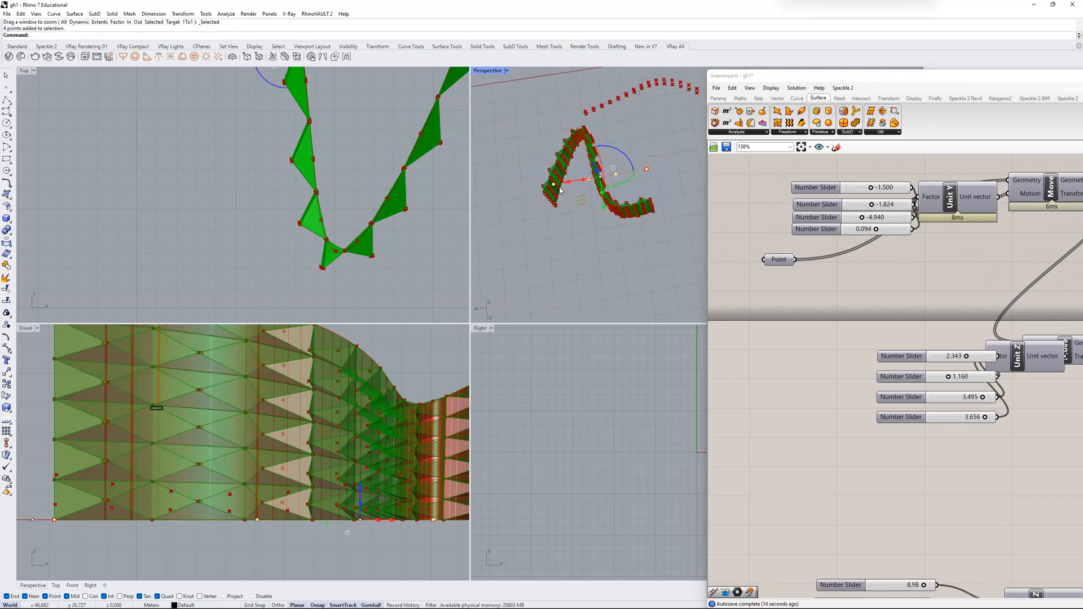
right_click(562, 189)
scroll(565, 196, "down", 5)
scroll(568, 201, "up", 3)
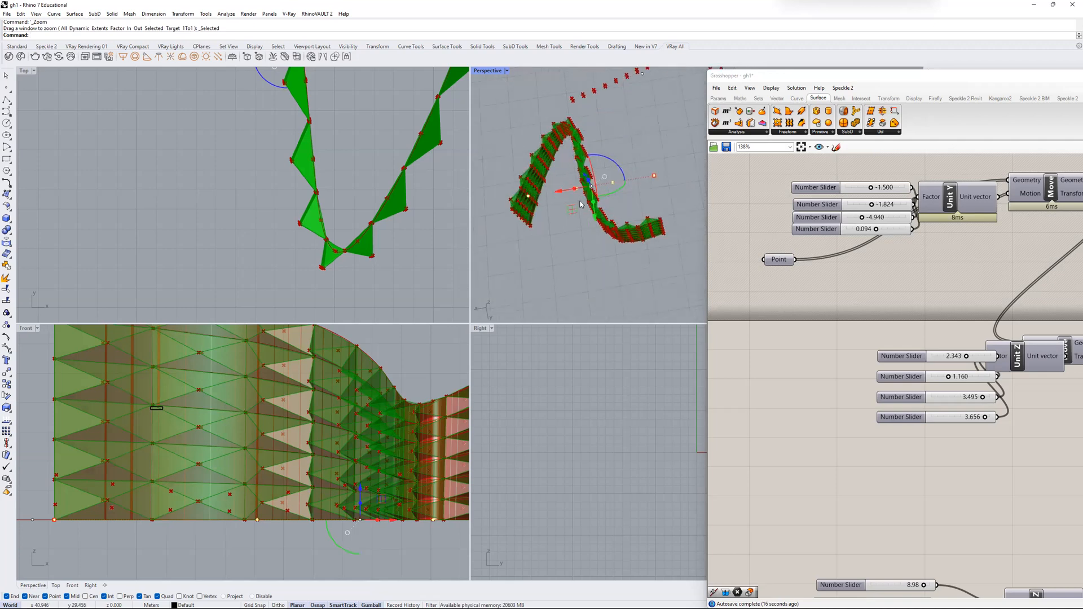
- Move the facade's end base point in the Perspective viewport to reshape the panelled surface, and select the neighbouring point
left_click(655, 175)
left_click_drag(636, 200, 601, 250)
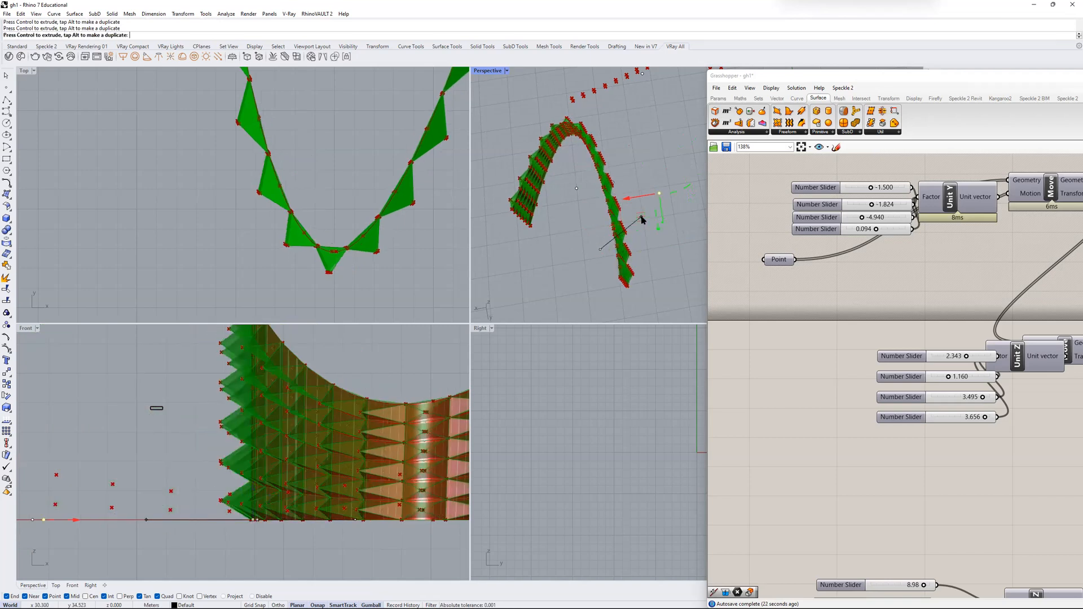
key("ctrl+z")
left_click(612, 182)
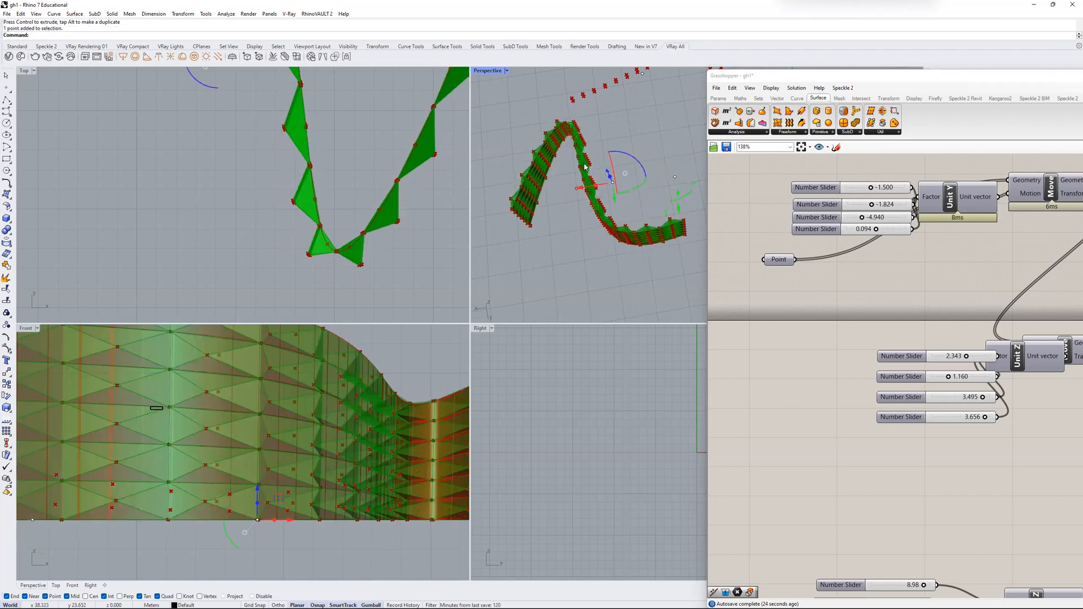
- Set the lower definition's first Unit Y slider to 4.80 and its second to -1.76 to reshape the facade
scroll(890, 281, "down", 3)
scroll(892, 211, "down", 3)
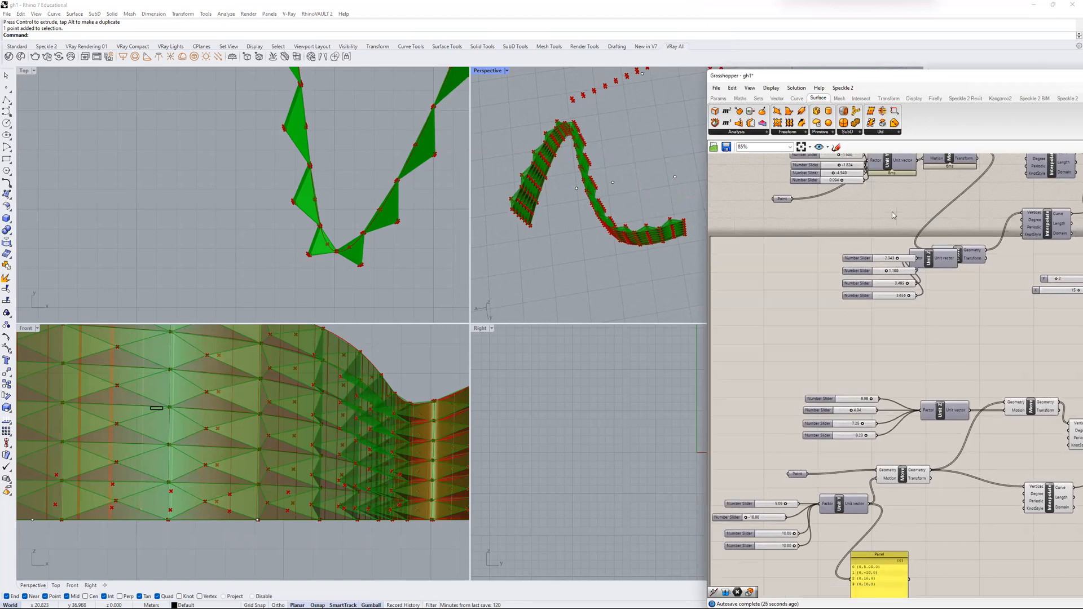
scroll(820, 269, "up", 6)
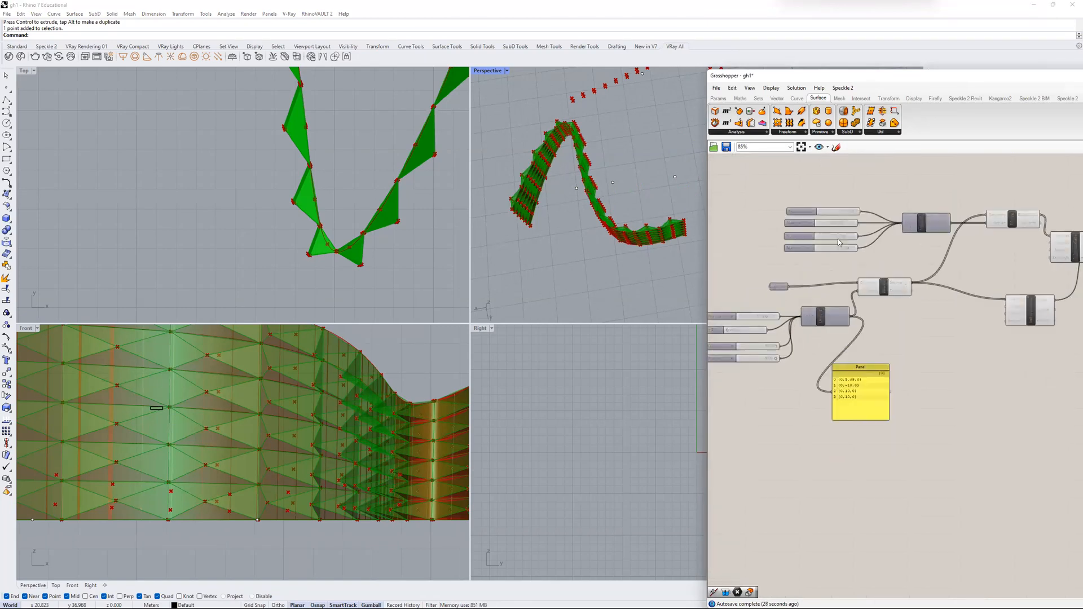
right_click_drag(774, 382, 775, 364)
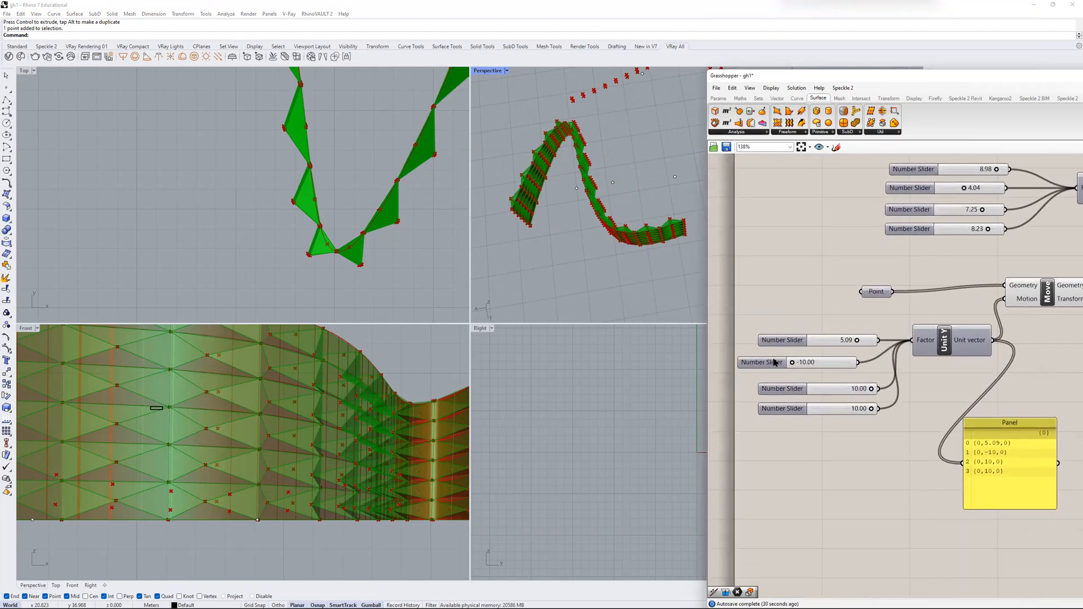
left_click(776, 364)
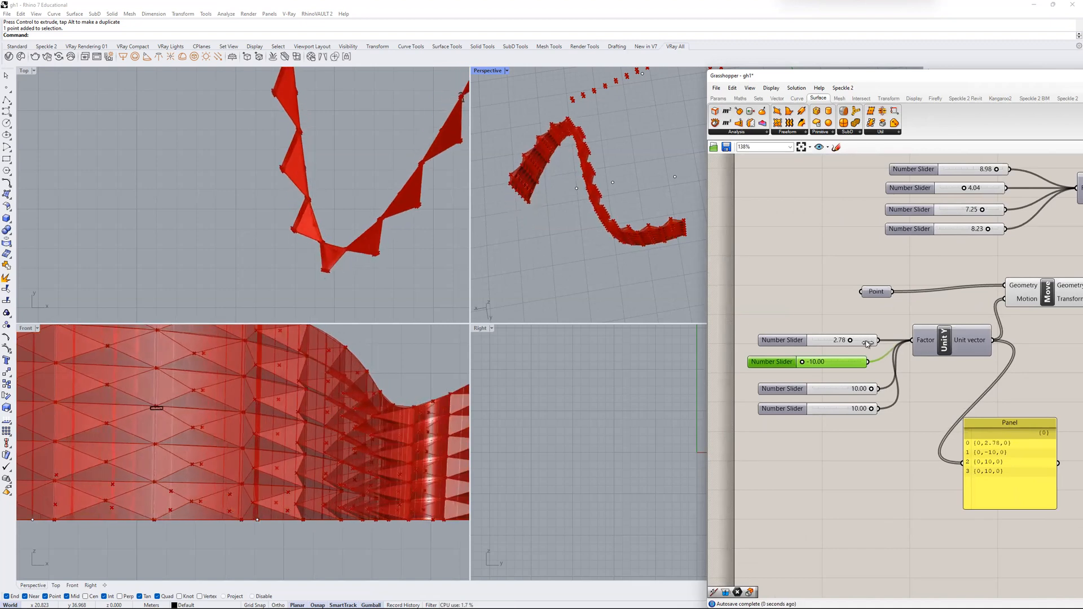
left_click_drag(802, 362, 827, 362)
right_click_drag(976, 184, 890, 285)
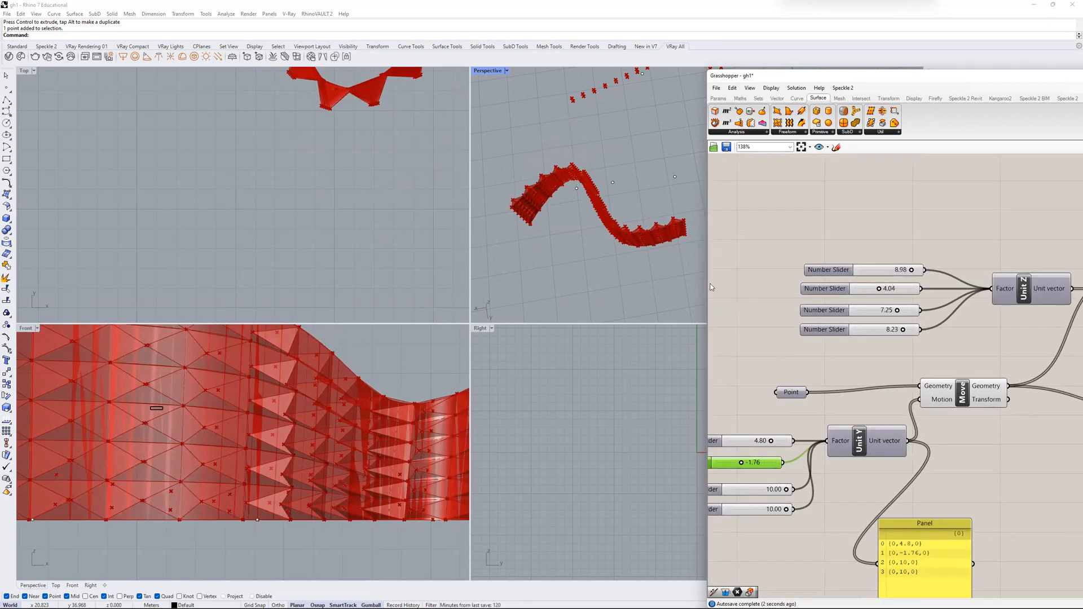
- Raise the lower definition's third Unit Z height slider while the whole facade is framed in the Front viewport
scroll(364, 414, "down", 4)
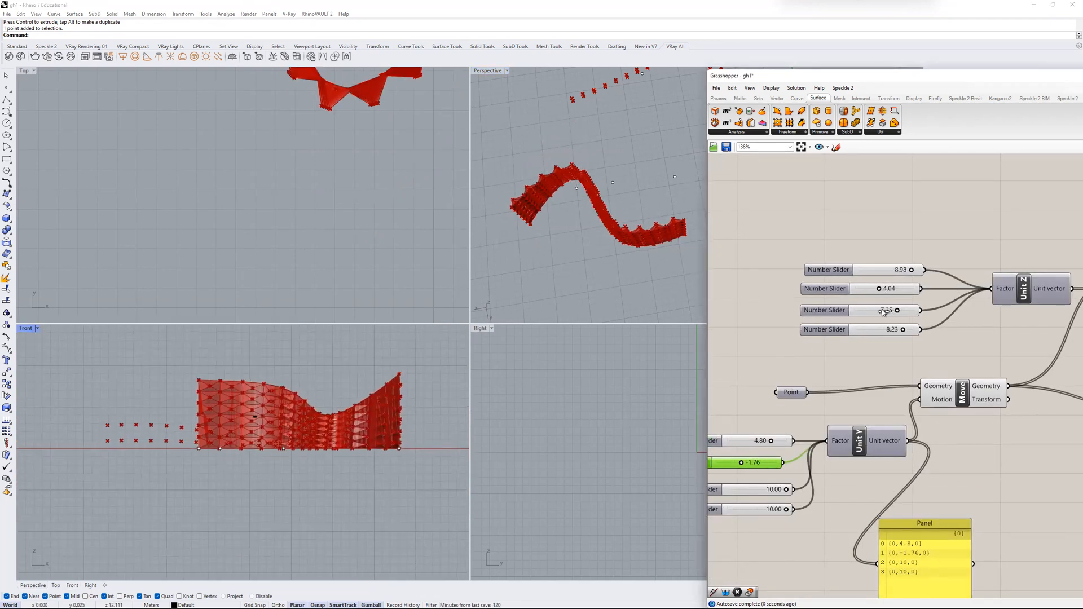
left_click_drag(897, 311, 906, 312)
scroll(940, 318, "down", 5)
scroll(940, 317, "down", 2)
right_click_drag(940, 317, 902, 319)
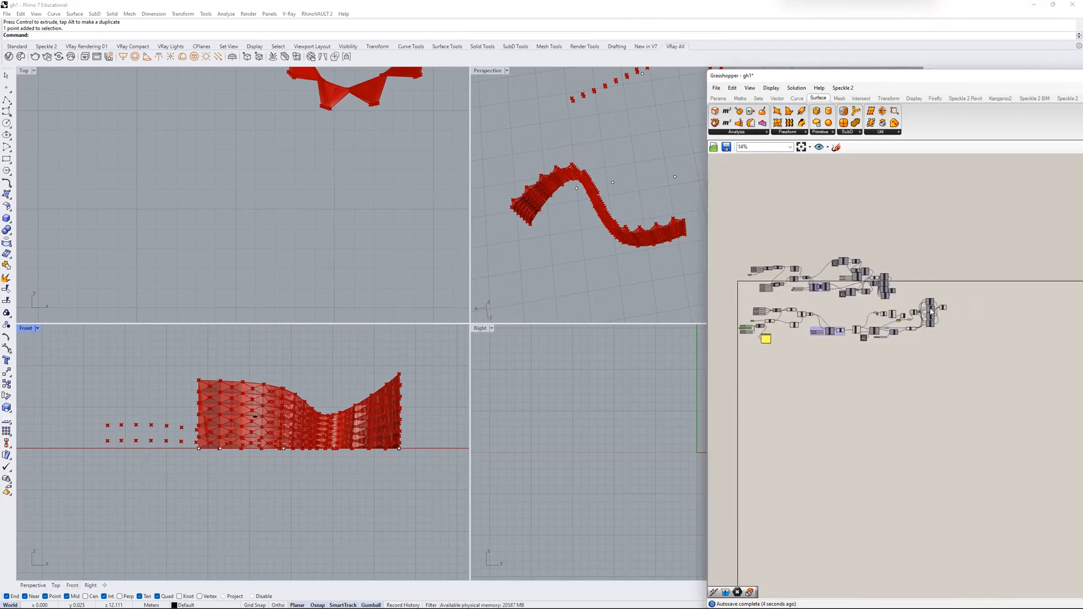
- Switch to the ARC180 assignment brief in Google Docs and read the requirements in Parts 2 to 4
key("alt+Tab")
key("alt+Tab")
scroll(366, 321, "down", 2)
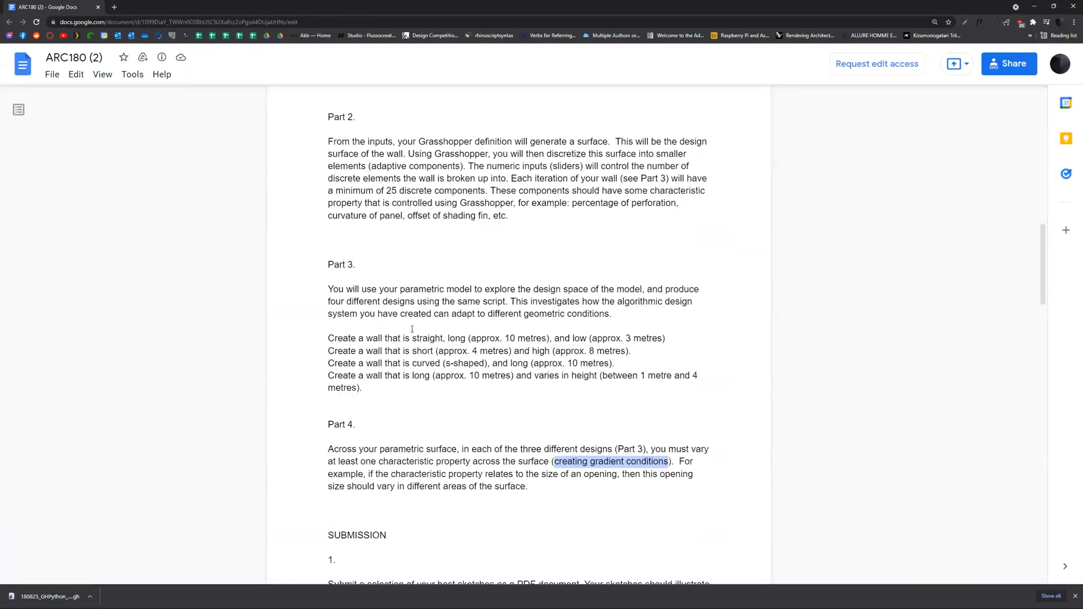
scroll(360, 301, "up", 2)
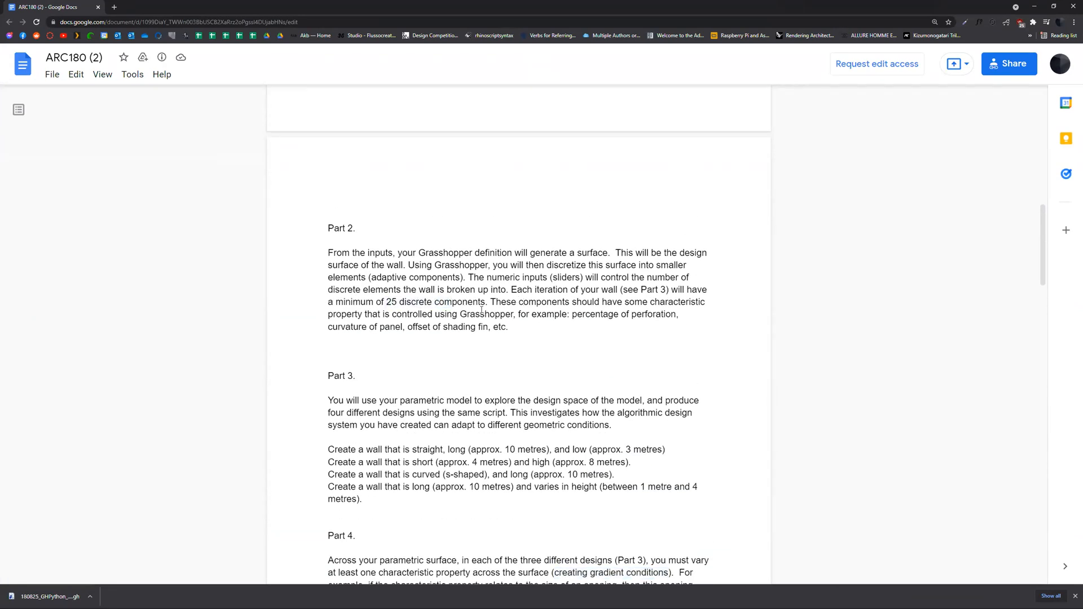
scroll(481, 310, "down", 2)
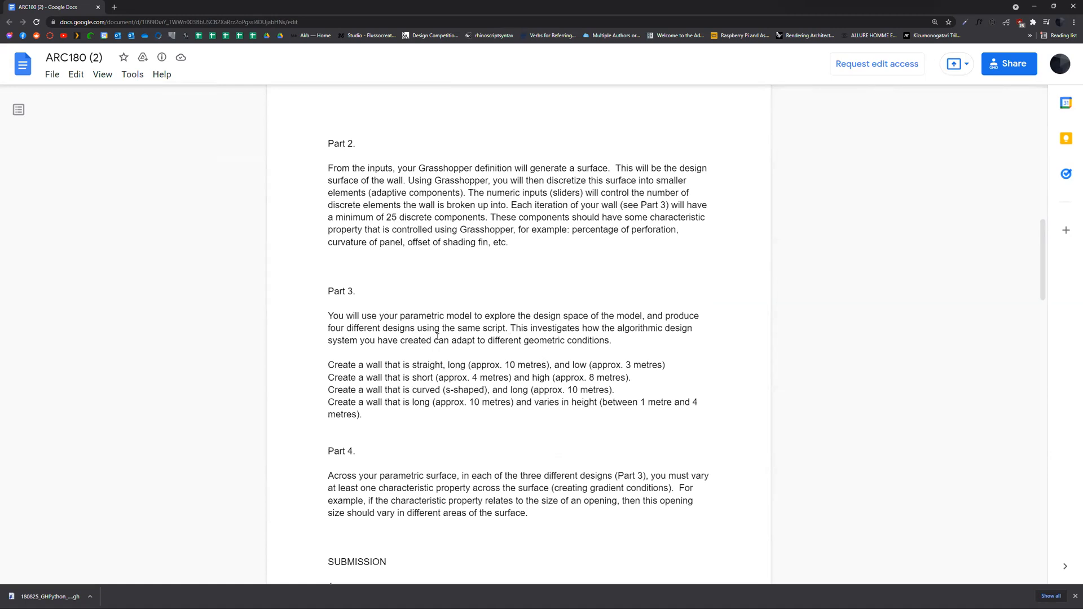
scroll(498, 336, "up", 1)
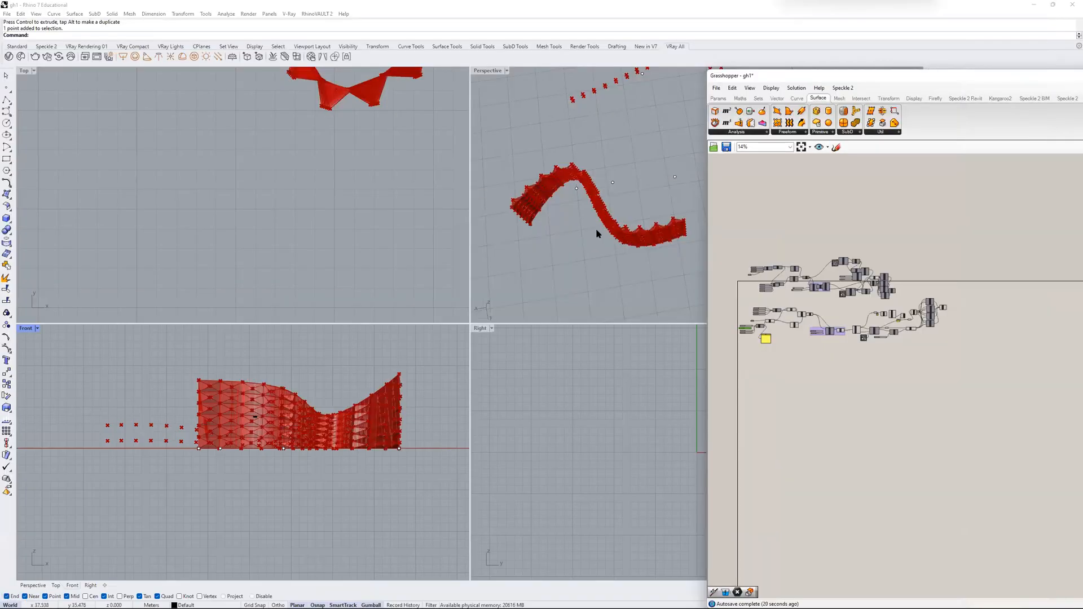
- Return to Rhino and Grasshopper and review the panel definition from Brep Join back to Evaluate Surface
right_click_drag(594, 228, 570, 214)
scroll(816, 278, "up", 3)
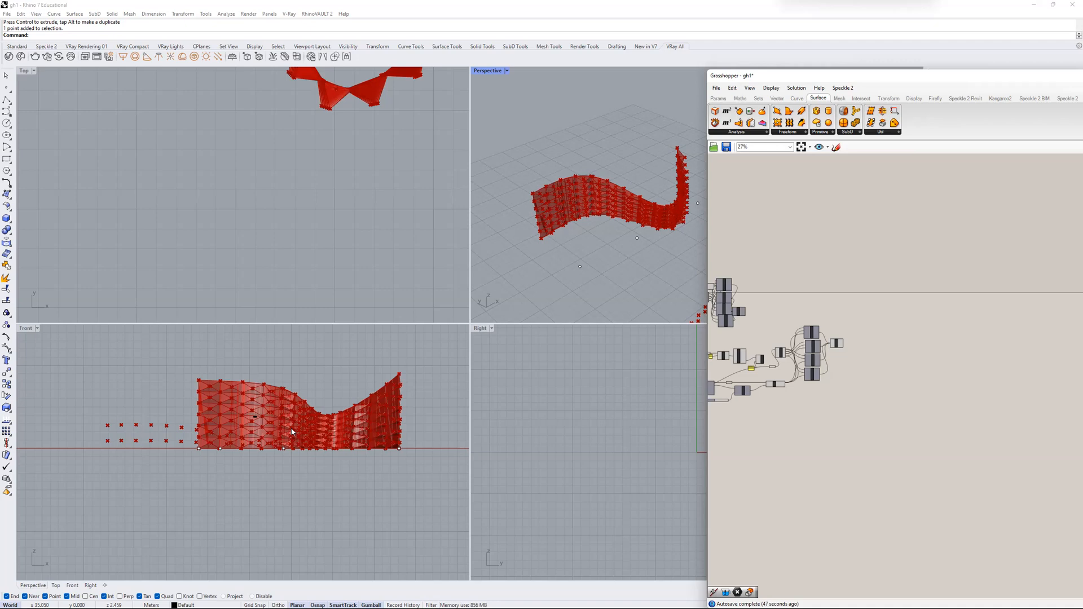
scroll(837, 347, "up", 5)
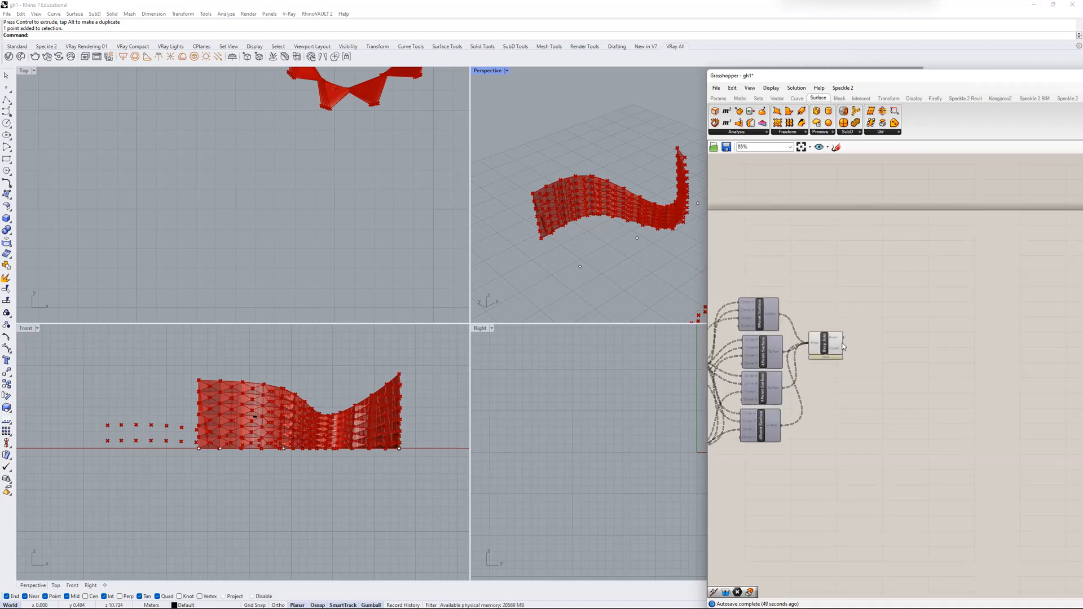
scroll(927, 370, "up", 3)
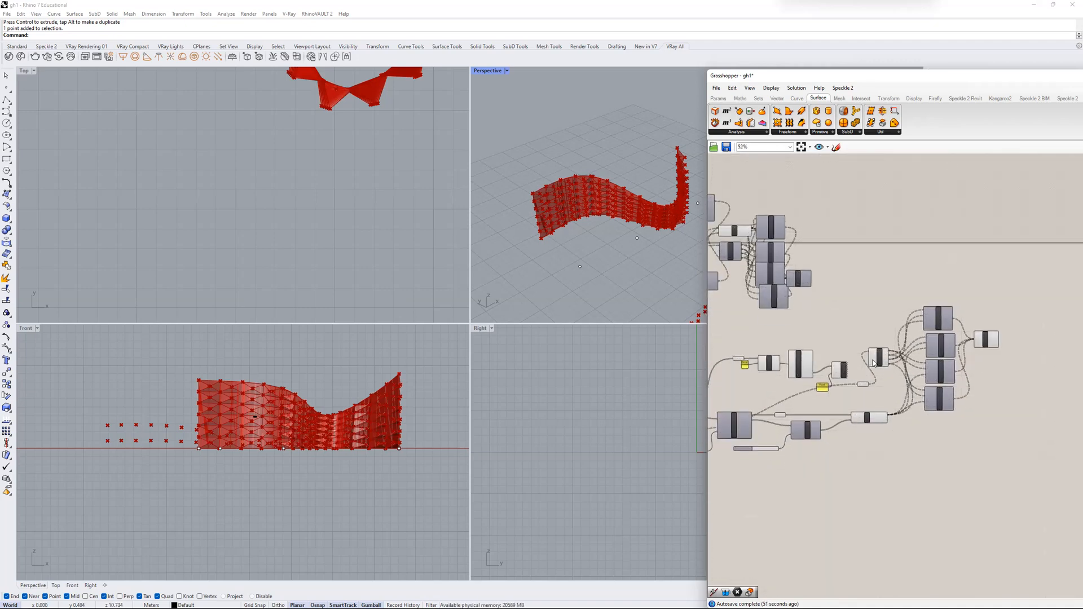
right_click_drag(850, 317, 939, 311)
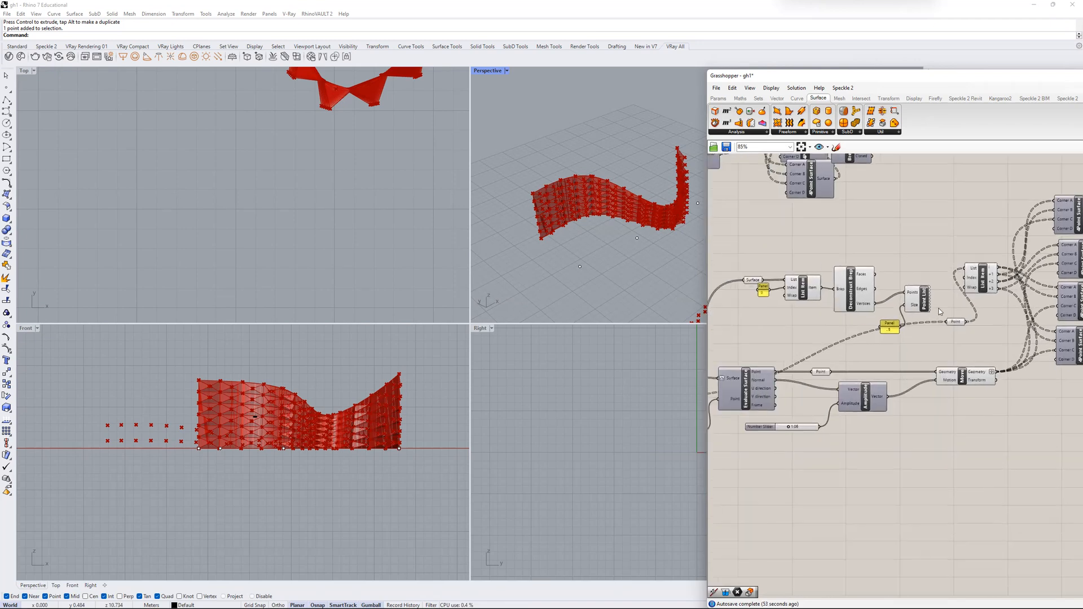
scroll(898, 330, "up", 1)
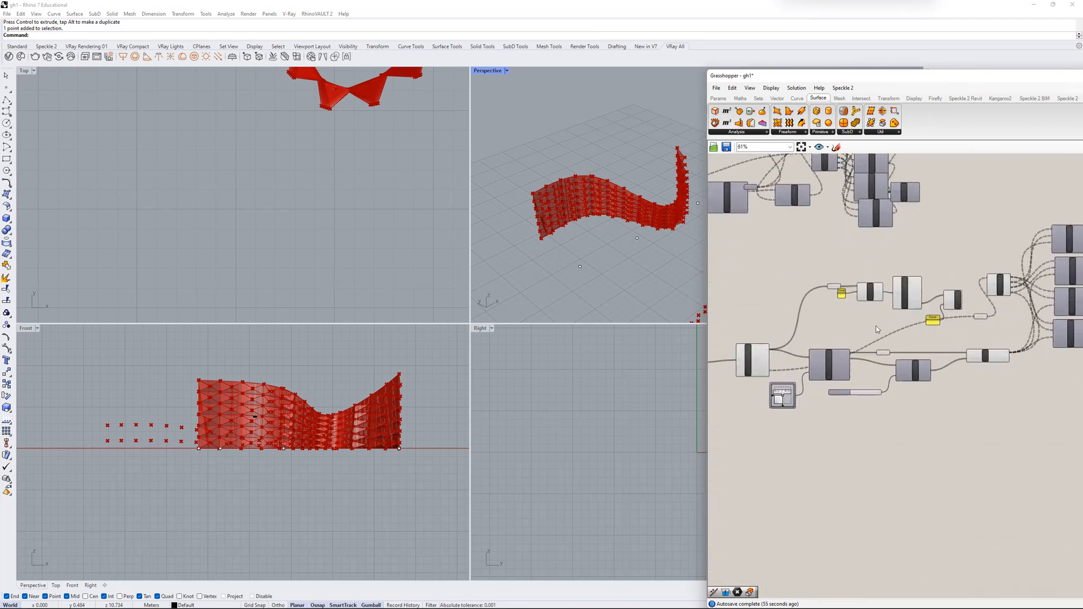
right_click_drag(922, 312, 777, 333)
scroll(777, 333, "down", 1)
right_click_drag(841, 342, 871, 332)
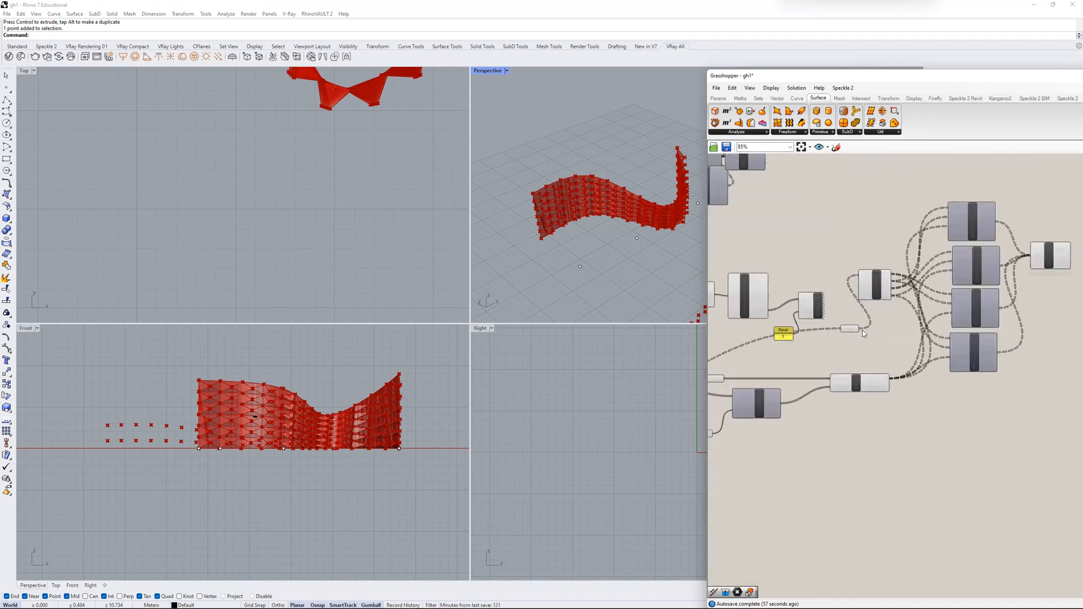
scroll(870, 332, "up", 1)
scroll(856, 333, "down", 1)
right_click_drag(753, 330, 929, 316)
- Set the Amplitude component's number slider to 2.74 to deepen the pyramid panels
right_click_drag(592, 203, 599, 159)
scroll(599, 159, "up", 3)
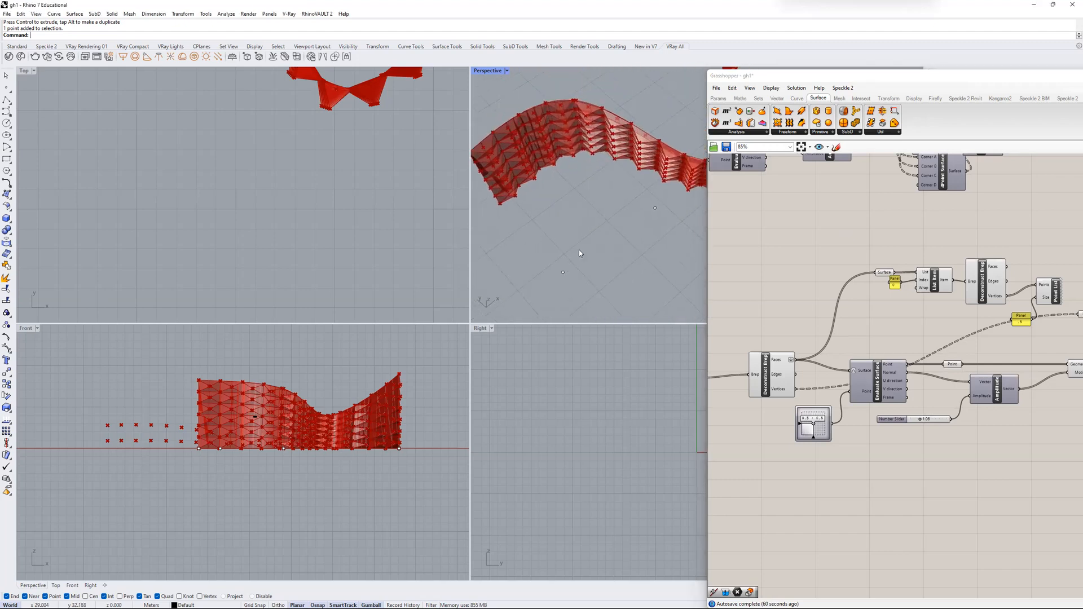
scroll(925, 333, "up", 3)
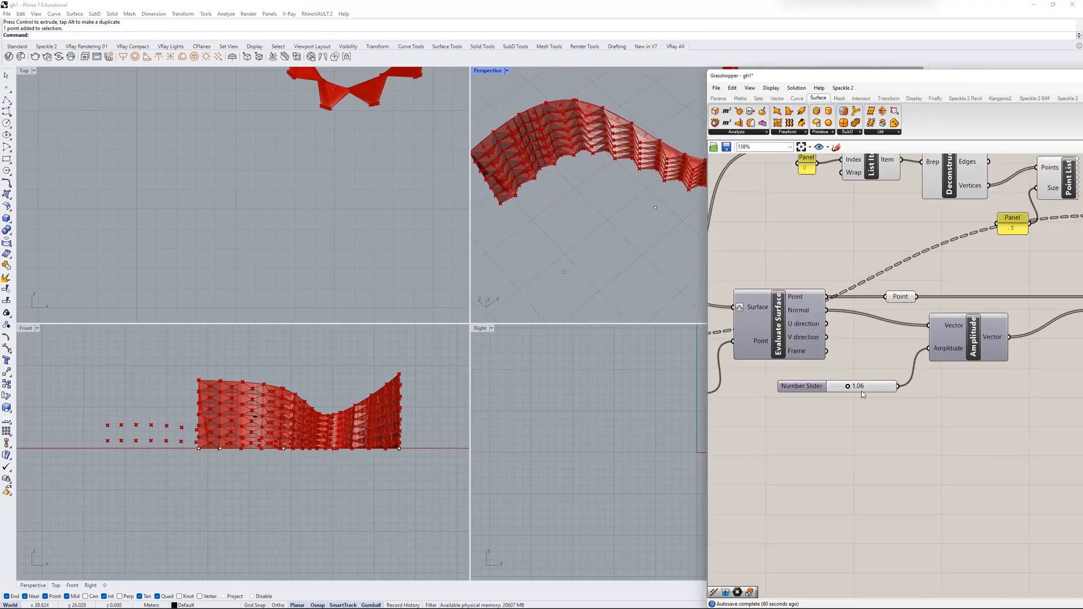
left_click_drag(850, 388, 833, 409)
scroll(402, 220, "down", 3)
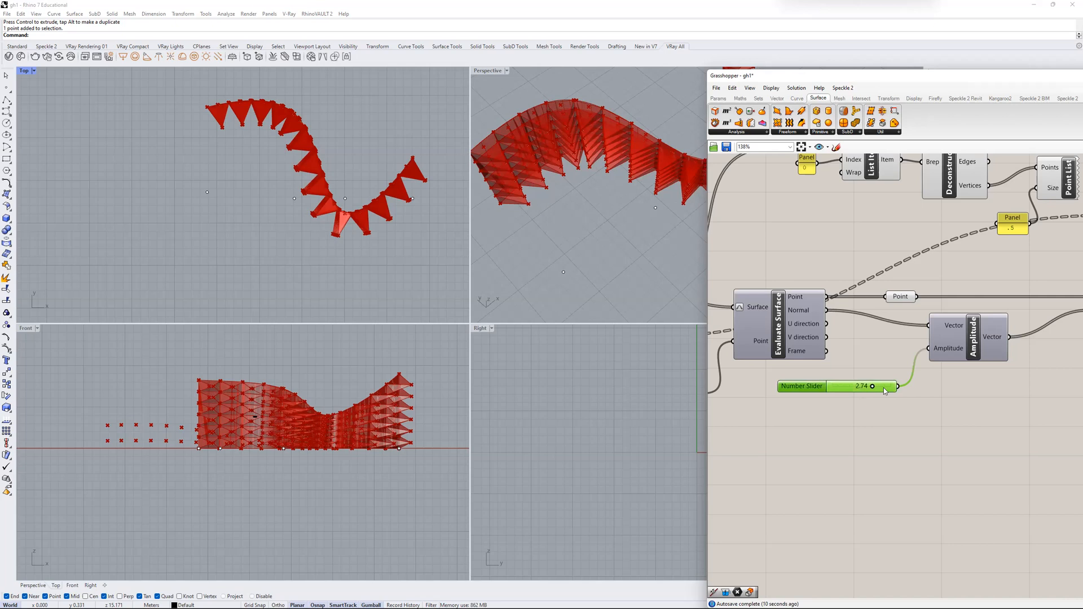
right_click_drag(842, 434, 855, 387)
scroll(861, 415, "down", 3)
scroll(837, 398, "up", 2)
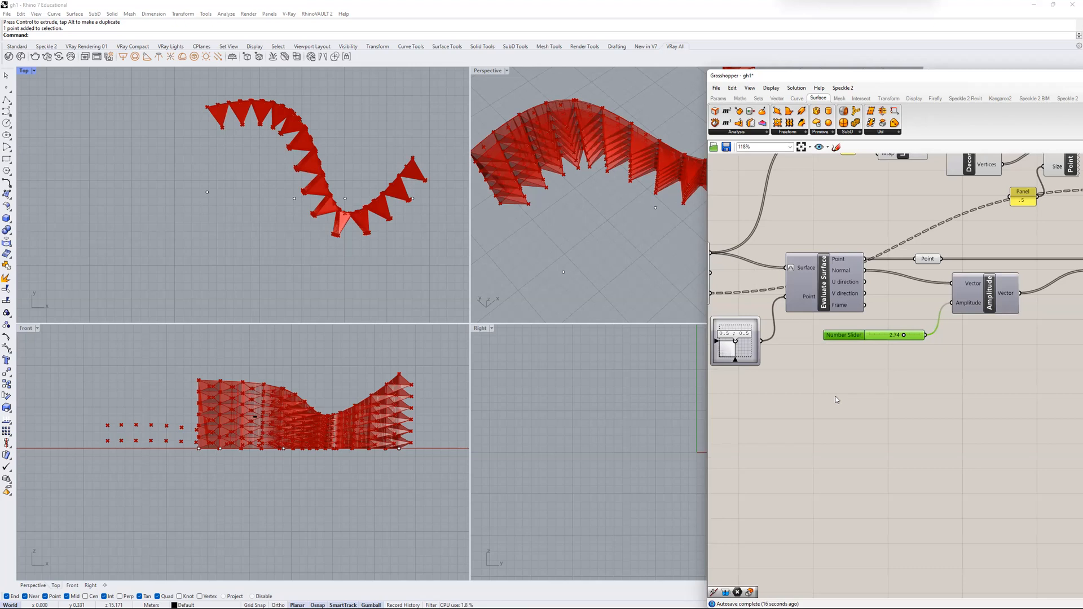
double_click(837, 397)
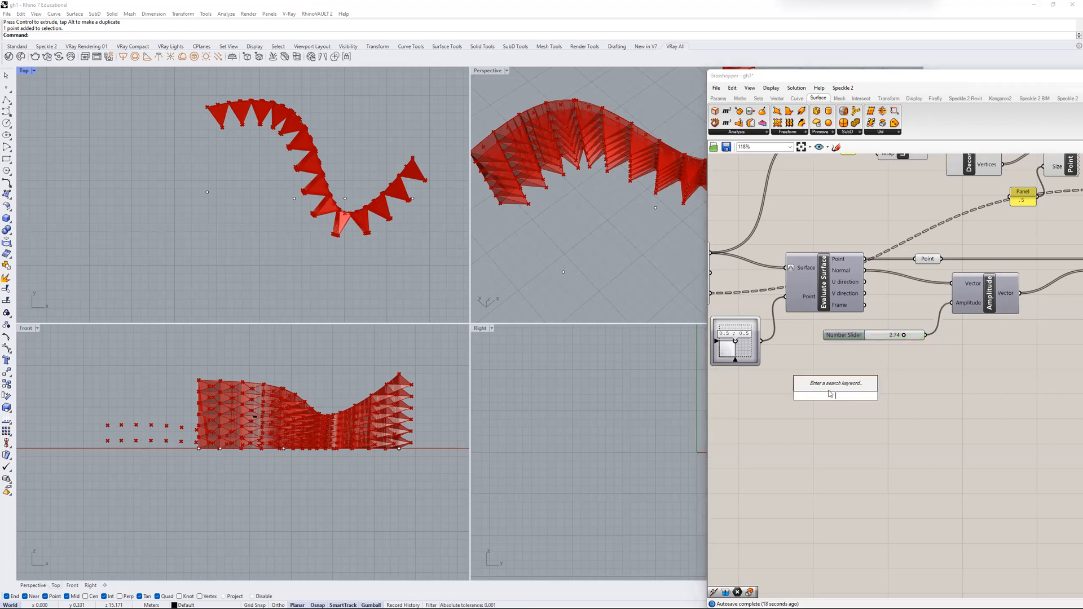
- Frame the whole facade at eye level, move the Grasshopper window off the model, and maximize the Perspective viewport
right_click_drag(527, 252, 572, 228)
scroll(572, 230, "down", 4)
right_click_drag(597, 305, 592, 248, "shift")
scroll(587, 217, "down", 3)
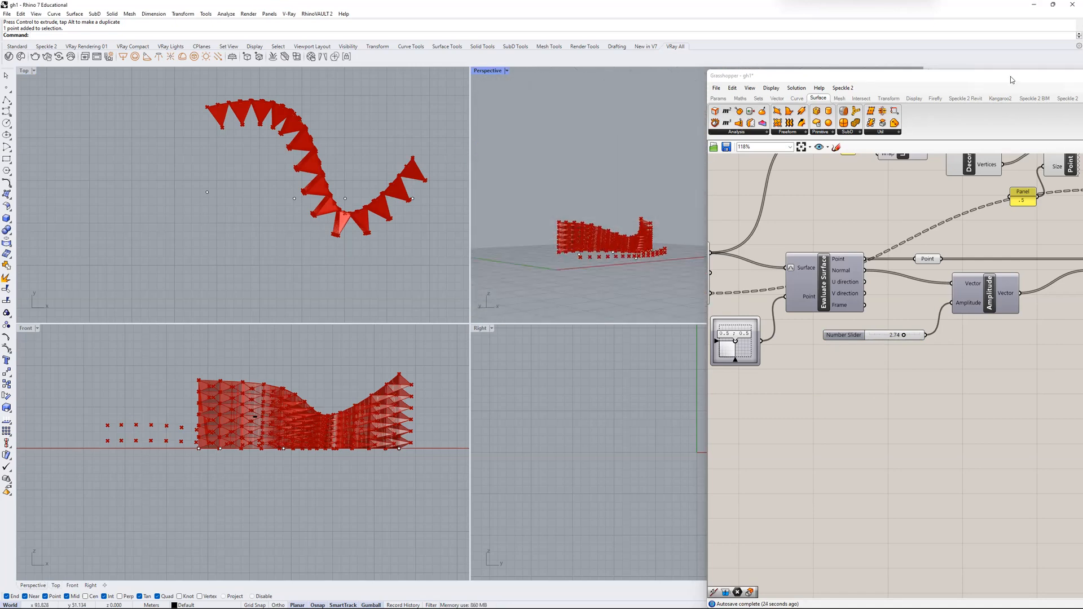
left_click_drag(1010, 77, 813, 62)
double_click(494, 73)
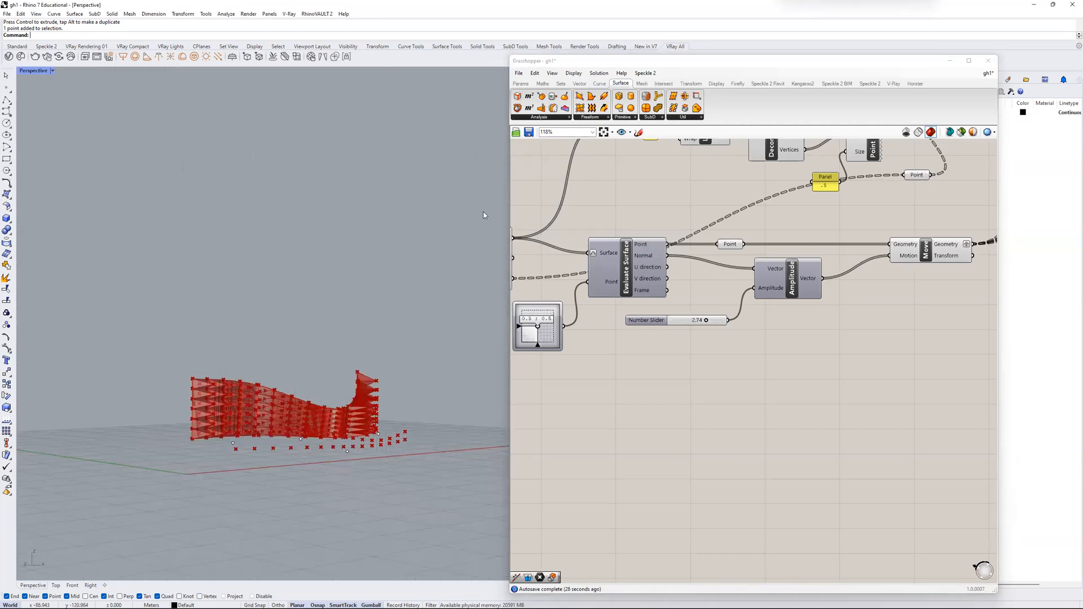
- Limit the preview to selected components and isolate the Loft surface for a close view in Perspective
left_click(961, 132)
scroll(773, 275, "down", 9)
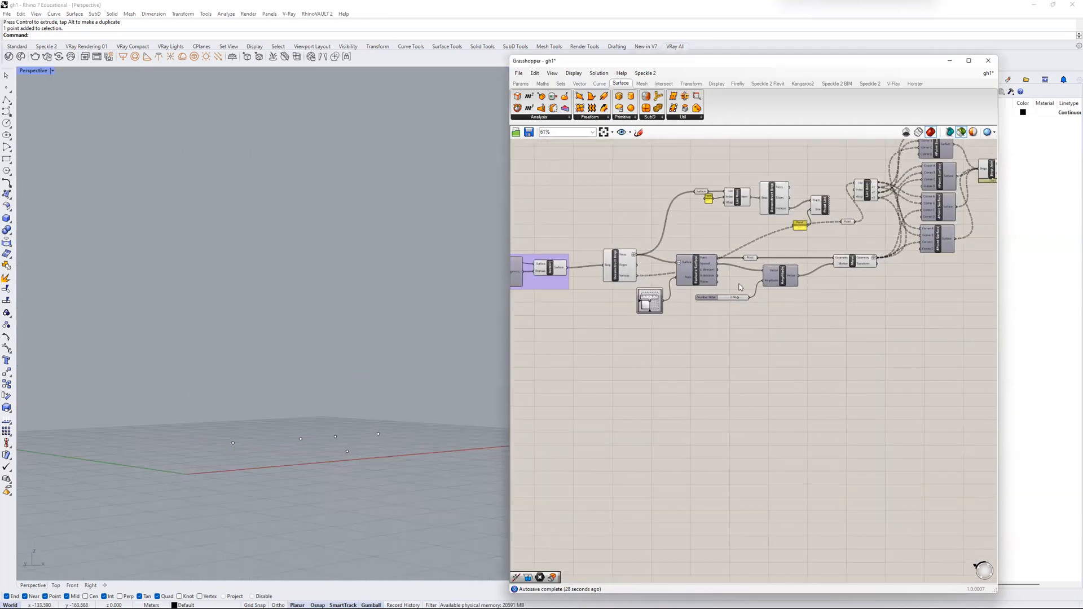
right_click_drag(656, 273, 796, 301)
scroll(797, 300, "up", 6)
scroll(662, 274, "up", 3)
left_click(771, 298)
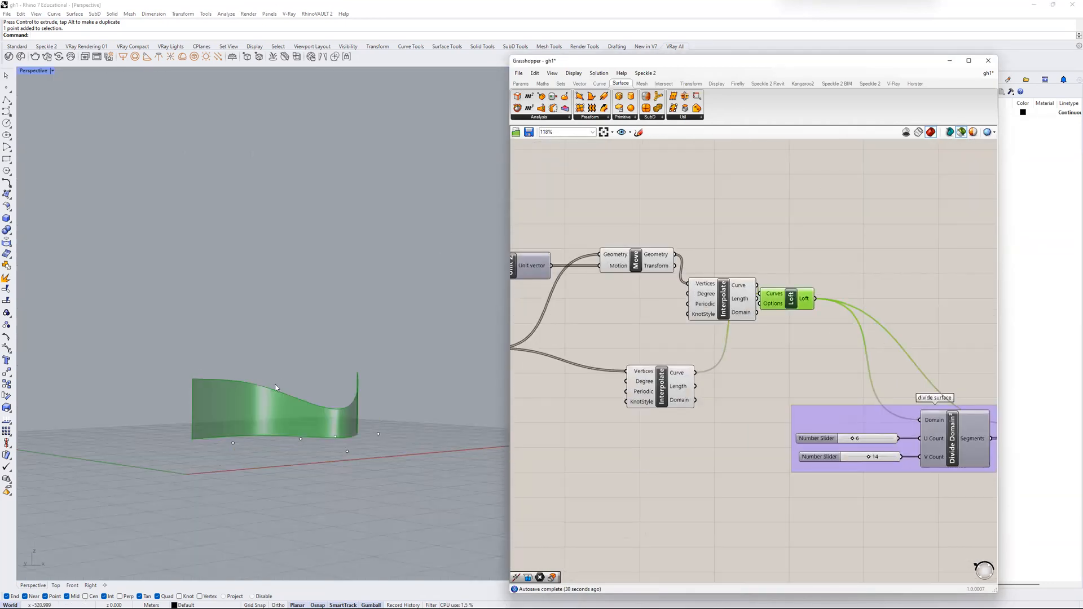
right_click_drag(275, 387, 333, 423)
scroll(326, 367, "up", 8)
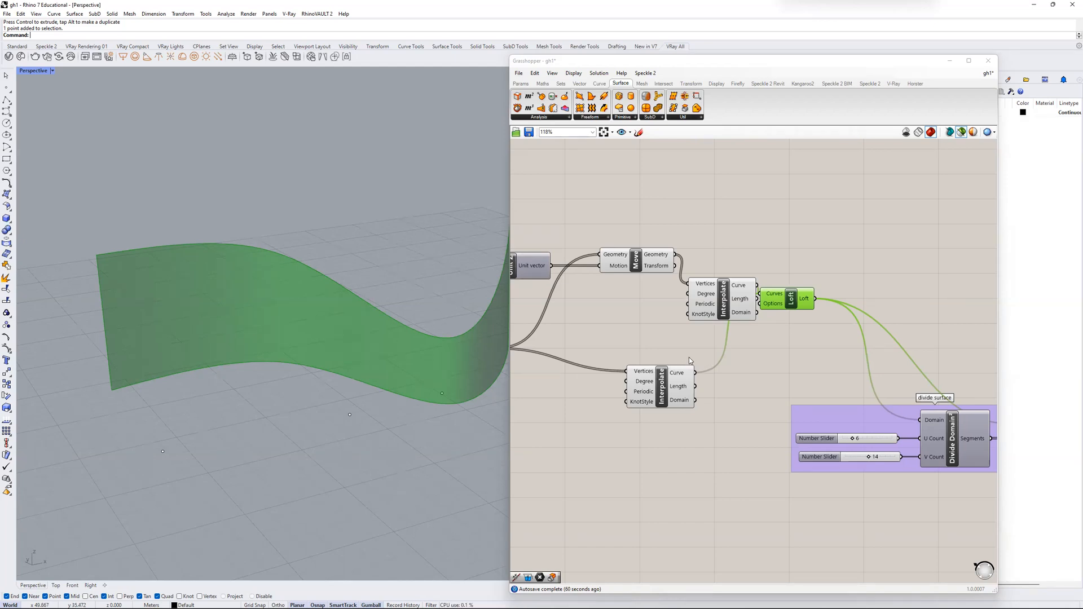
- Select the upper definition's Evaluate Surface component and examine its MD Slider and Amplitude connections
scroll(689, 361, "down", 3)
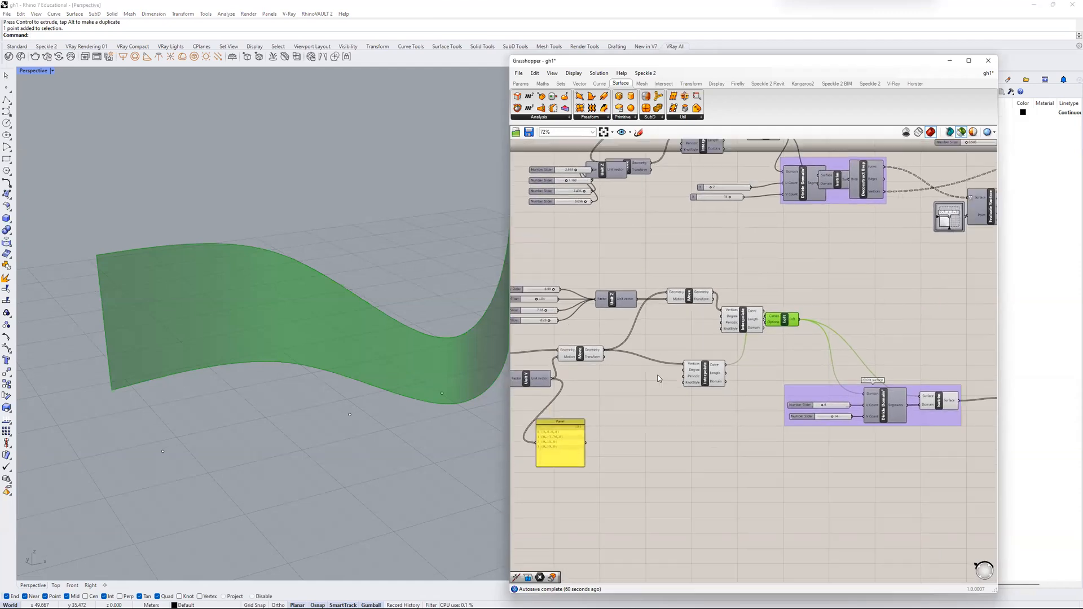
right_click_drag(675, 374, 710, 364)
scroll(710, 363, "up", 5)
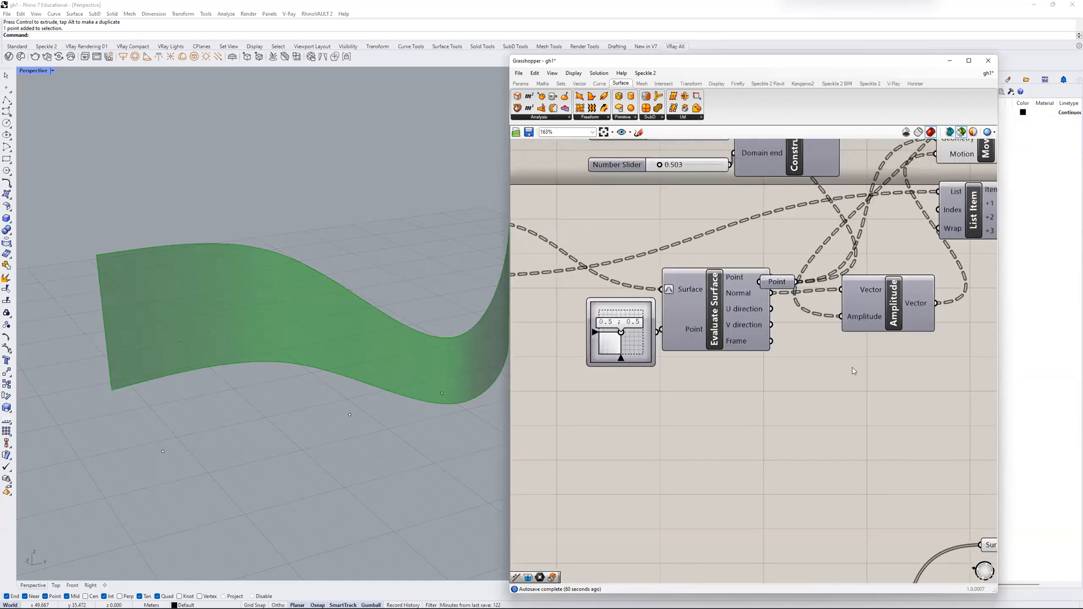
right_click_drag(827, 241, 820, 271)
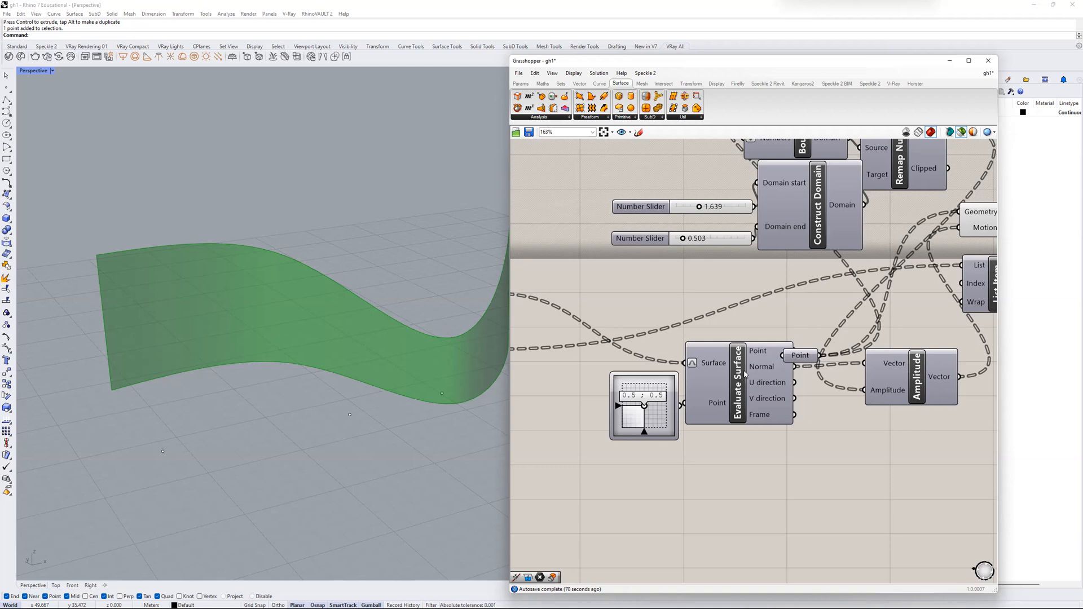
left_click(736, 375)
type("a")
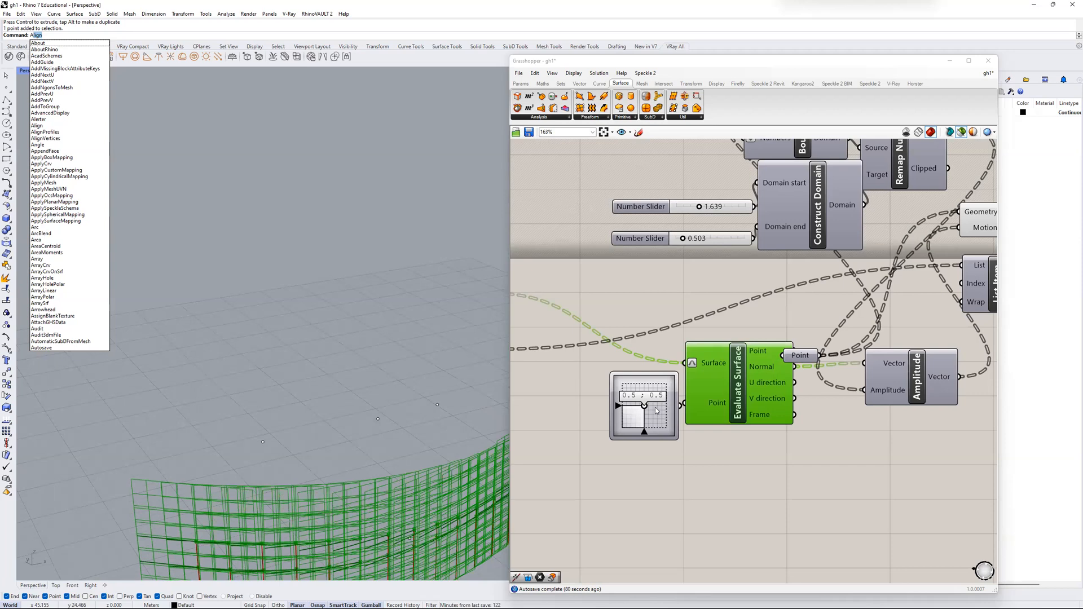
- Add an Evaluate Surface component below the lower definition's Loft
scroll(673, 412, "down", 5)
right_click_drag(527, 552, 717, 339)
double_click(740, 399)
type("evaluate")
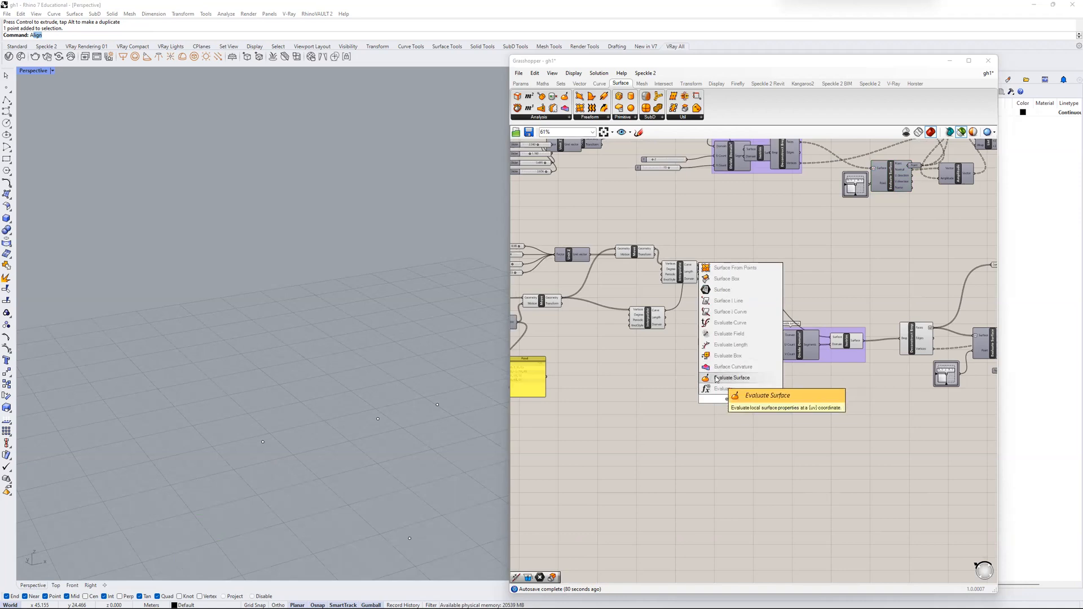
left_click(731, 378)
- Connect the Loft output to the new Evaluate Surface component's Surface input
scroll(704, 255, "up", 4)
left_click(733, 293)
left_click_drag(751, 293, 741, 524)
scroll(784, 473, "down", 1)
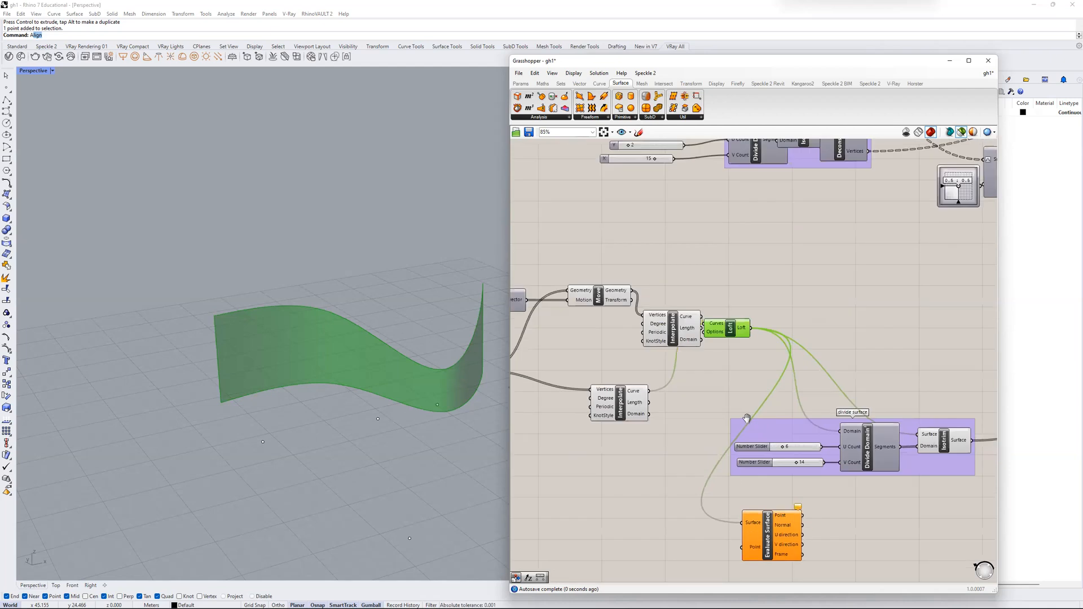
- Add an MD Slider beside the new Evaluate Surface component and enlarge its control area
right_click_drag(733, 508, 733, 412)
scroll(688, 507, "up", 3)
double_click(725, 430)
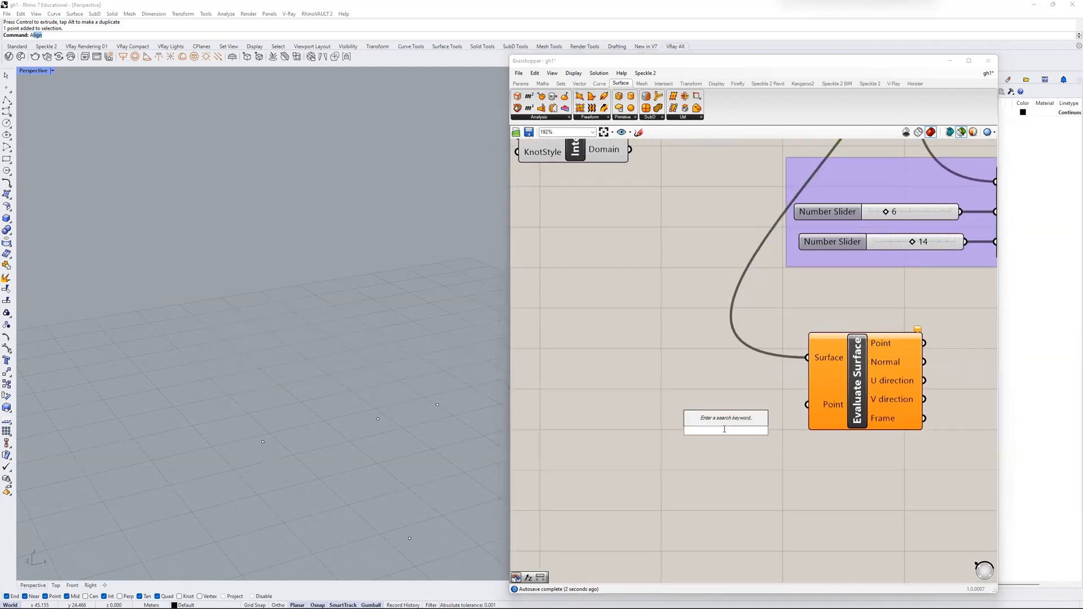
type("md")
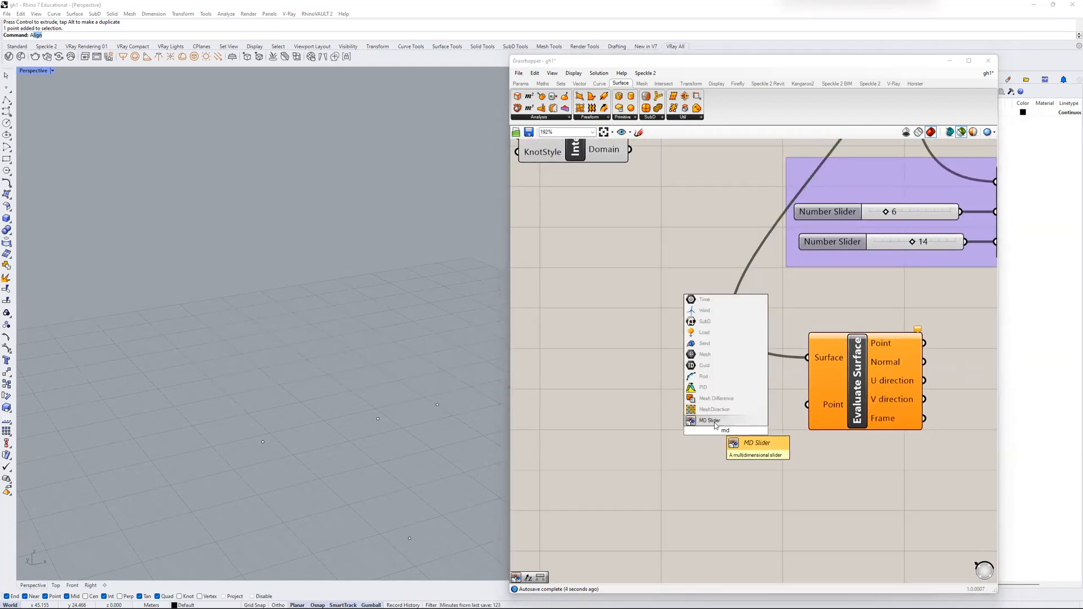
key("Return")
left_click_drag(732, 434, 650, 391)
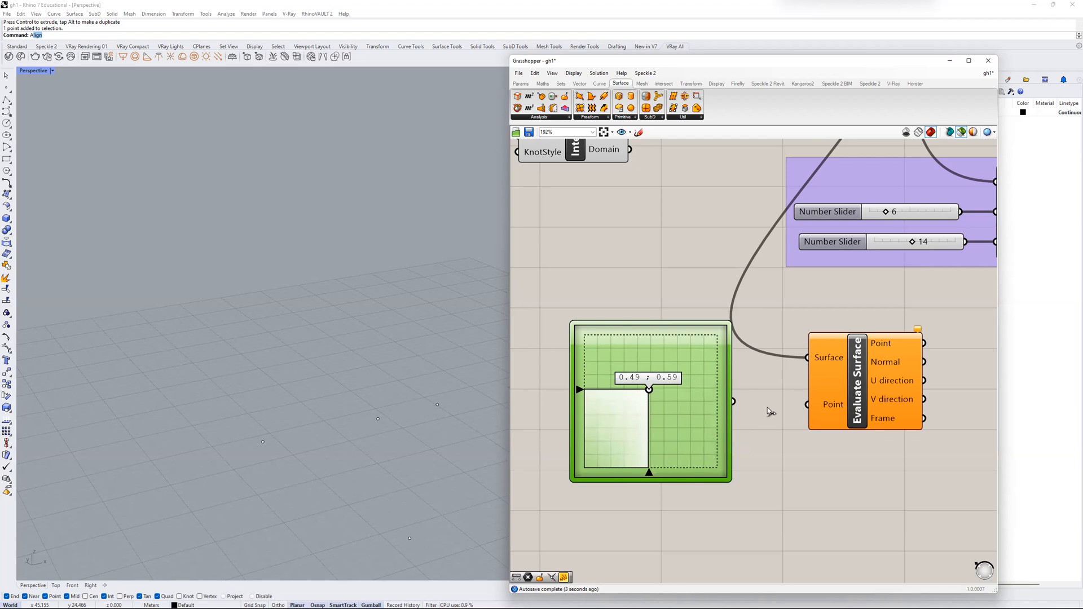
- Connect the MD Slider to the new Evaluate Surface component's Point input and reparameterize its Surface input
left_click_drag(734, 402, 820, 411)
left_click(825, 361)
right_click(828, 358)
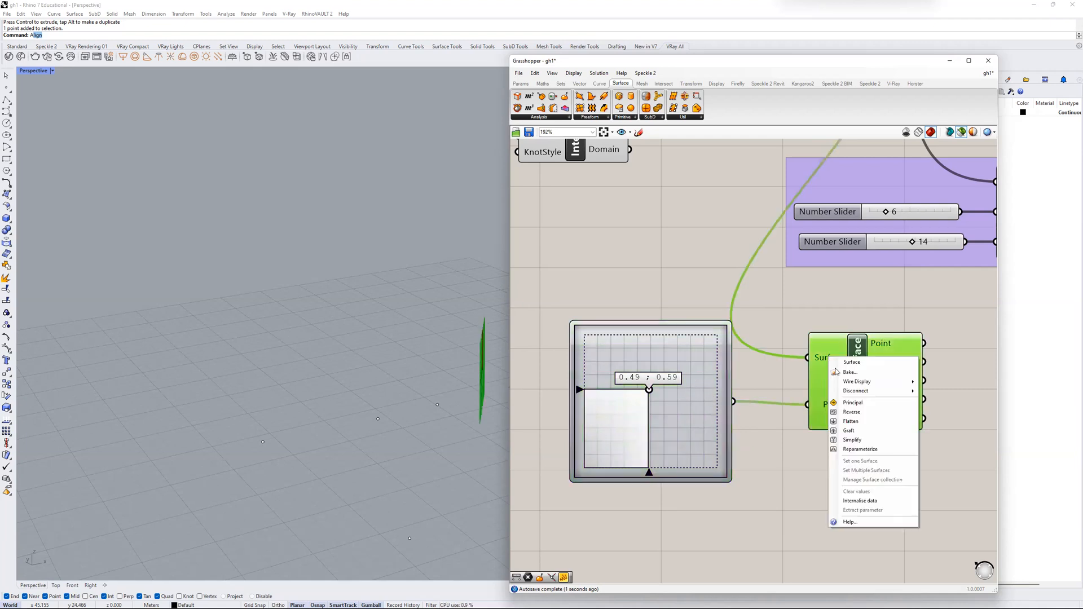
left_click(856, 448)
- Move the new MD Slider and Evaluate Surface pair below the panel-centre Evaluate Surface and its Amplitude components
scroll(838, 406, "down", 5)
right_click_drag(838, 406, 766, 385)
left_click_drag(809, 417, 719, 376)
scroll(720, 376, "down", 3)
right_click_drag(744, 373, 619, 378)
scroll(738, 416, "up", 5)
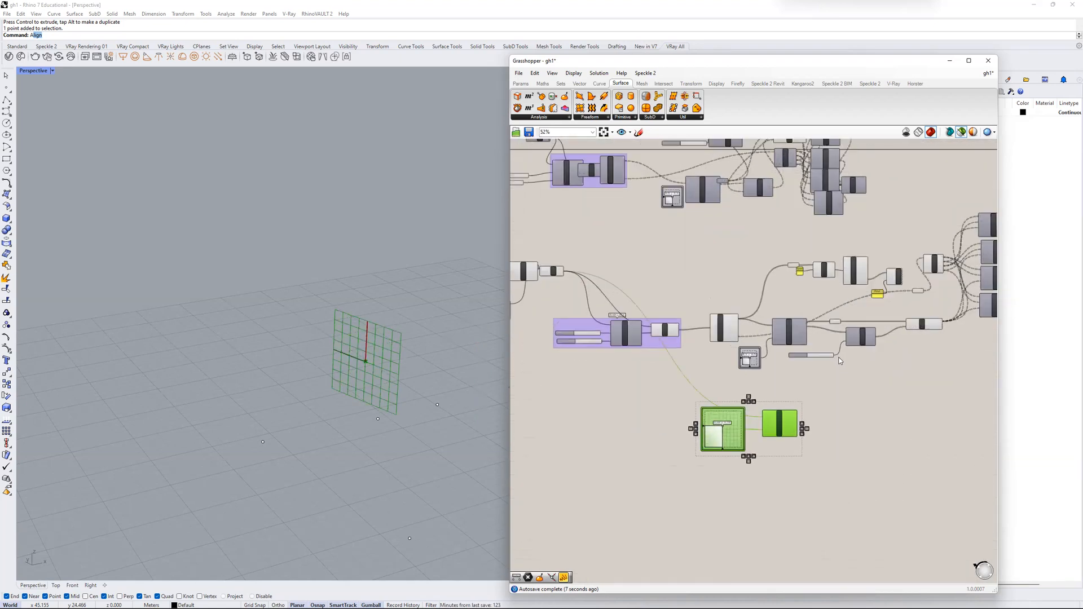
mouse_move(752, 352)
left_mouse_down()
mouse_move(750, 369)
mouse_move(759, 362)
left_mouse_up()
scroll(752, 387, "down", 2)
right_click_drag(716, 422, 763, 360)
left_click(755, 438)
left_click(671, 451)
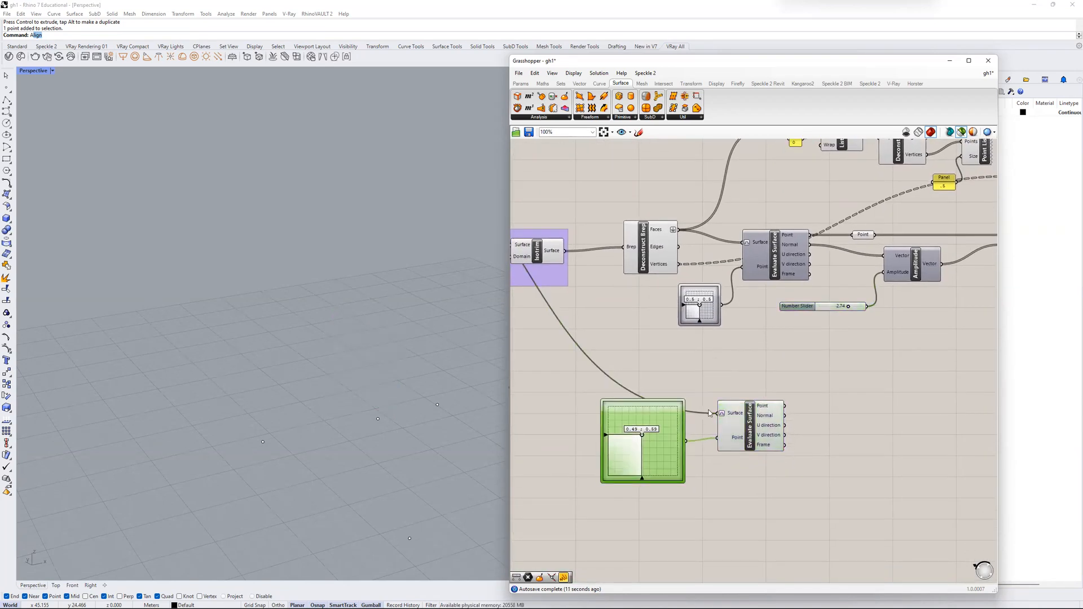
- Turn off the selected-only preview and set the new MD Slider to 0.59 ; 0.53 to shift the evaluated point on the surface
scroll(721, 402, "down", 1)
left_click(960, 132)
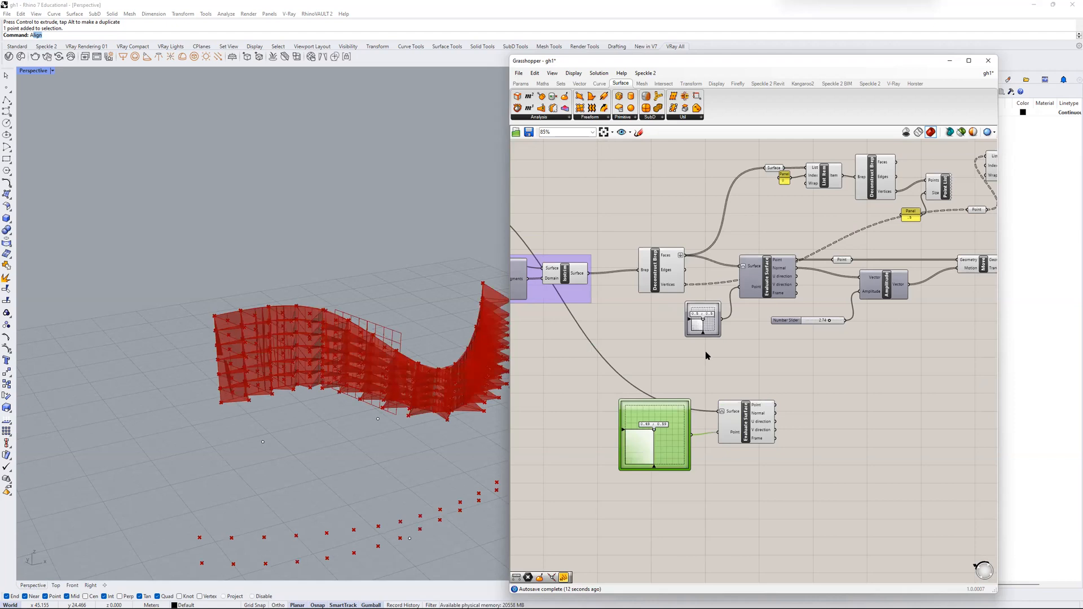
left_click(735, 404)
scroll(394, 351, "up", 5)
mouse_move(395, 351)
right_mouse_down()
mouse_move(396, 339)
mouse_move(338, 444)
mouse_move(361, 440)
right_mouse_up()
mouse_move(654, 430)
left_mouse_down()
mouse_move(688, 435)
mouse_move(645, 412)
left_mouse_up()
right_click_drag(393, 412, 316, 350)
left_click_drag(645, 412, 660, 432)
right_click_drag(785, 427, 718, 418)
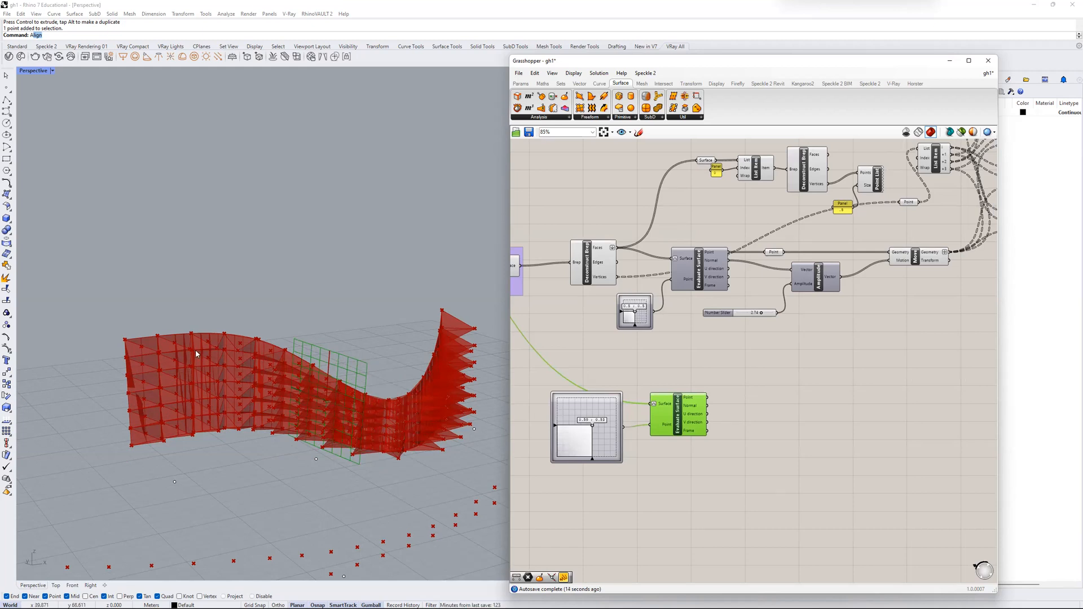
- Add a Distance component beside the new Evaluate Surface and connect the evaluated Point output to Point A
scroll(653, 405, "up", 3)
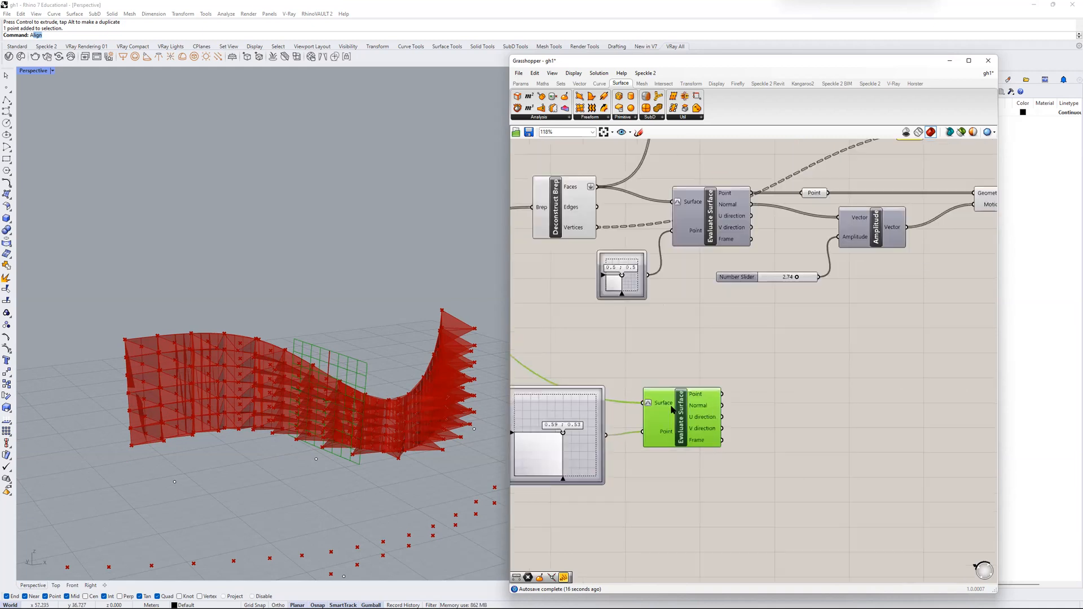
double_click(787, 395)
type("distance")
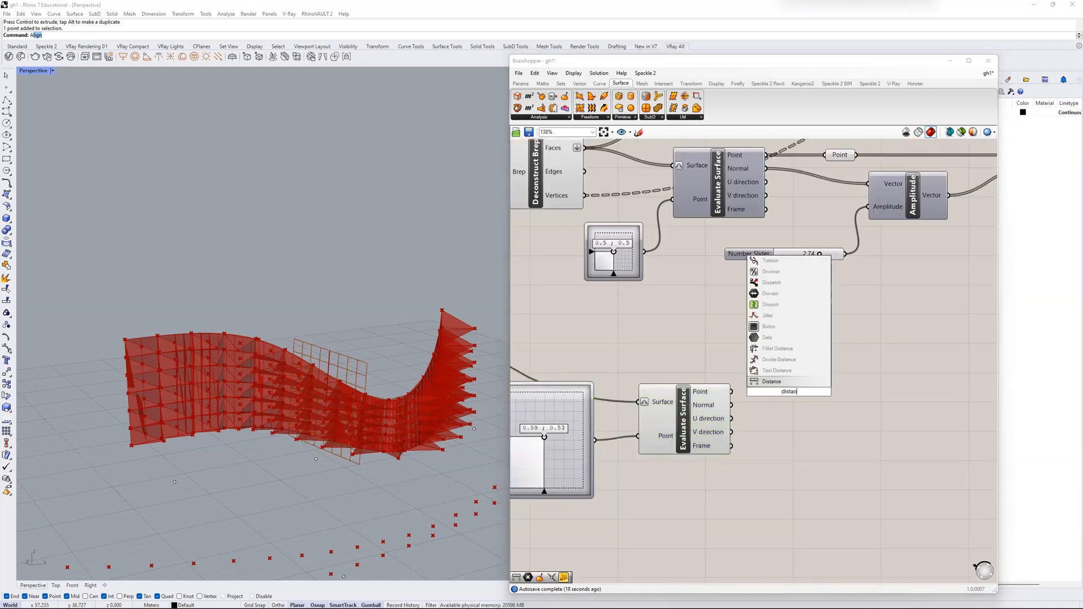
left_click(771, 382)
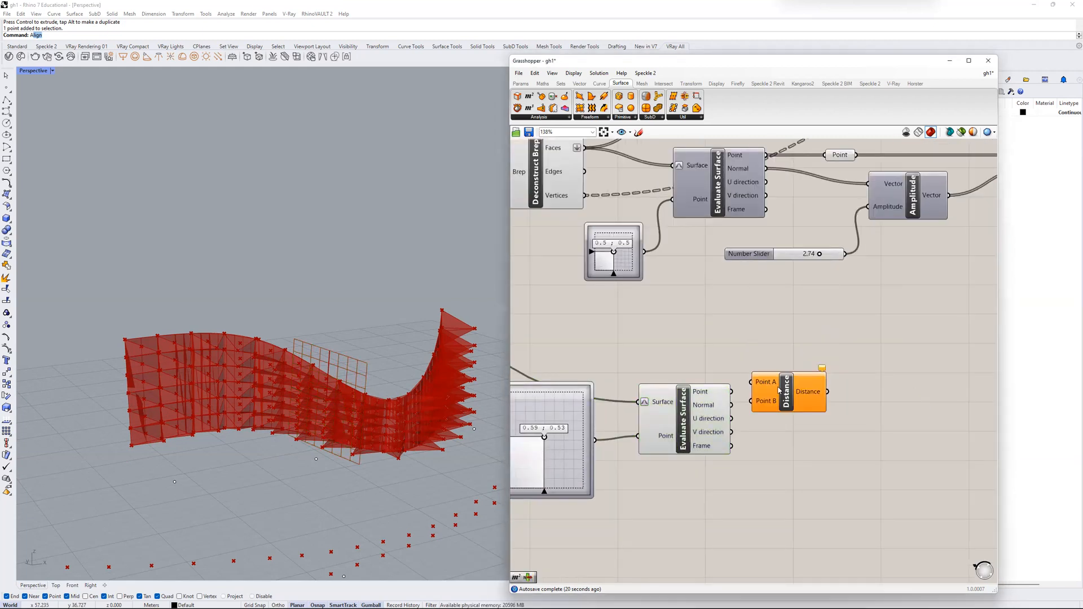
left_click_drag(762, 385, 792, 377)
left_click(696, 402)
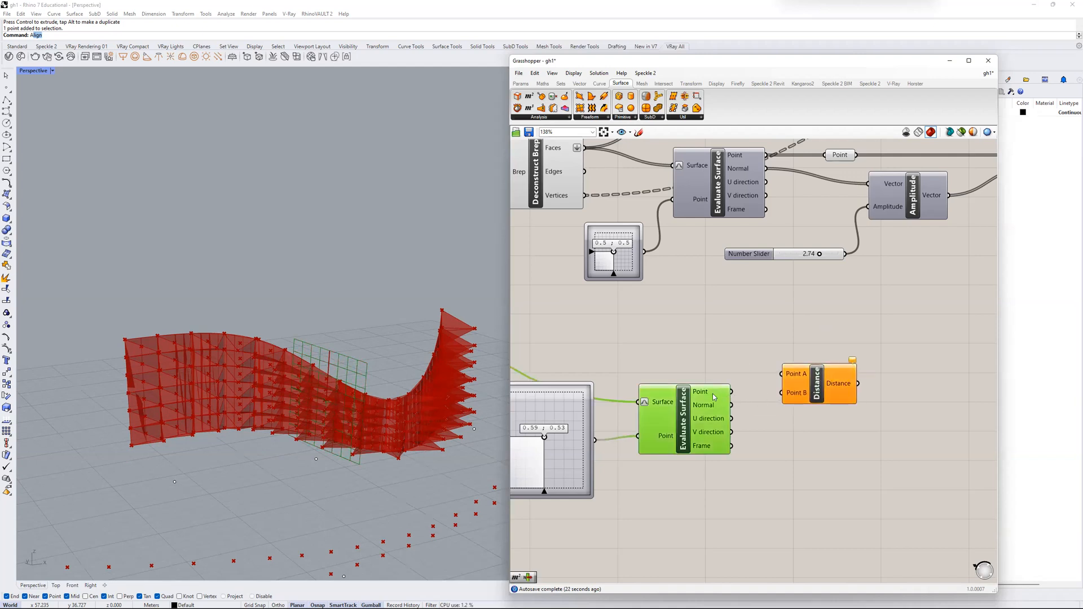
left_click_drag(732, 392, 782, 374)
scroll(755, 383, "down", 3)
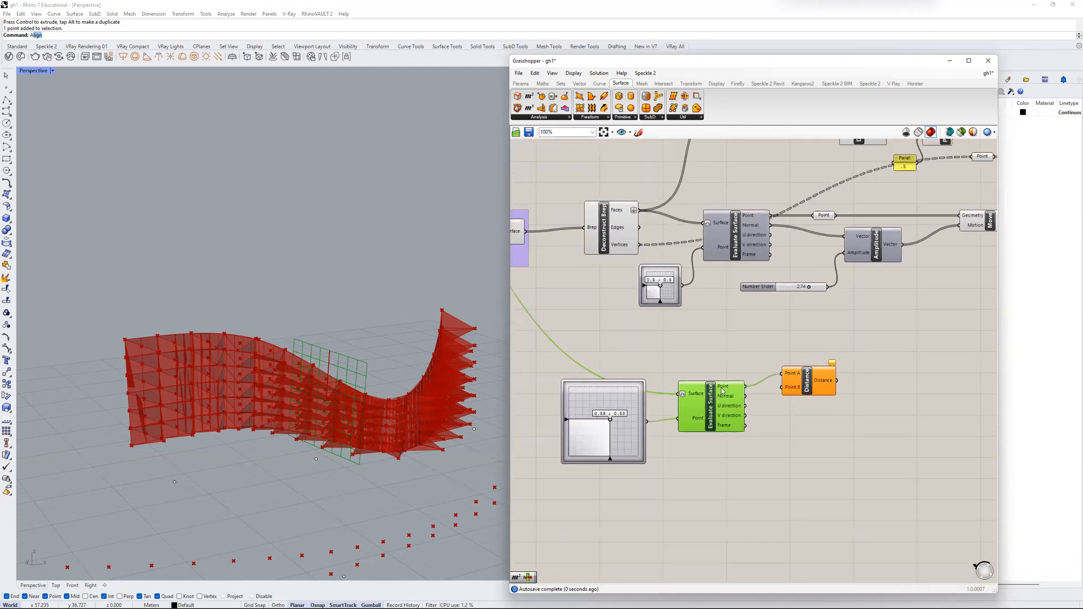
- Connect the Point parameter holding the panel centre points to the Distance component's Point B input
left_click(754, 390)
scroll(750, 390, "down", 4)
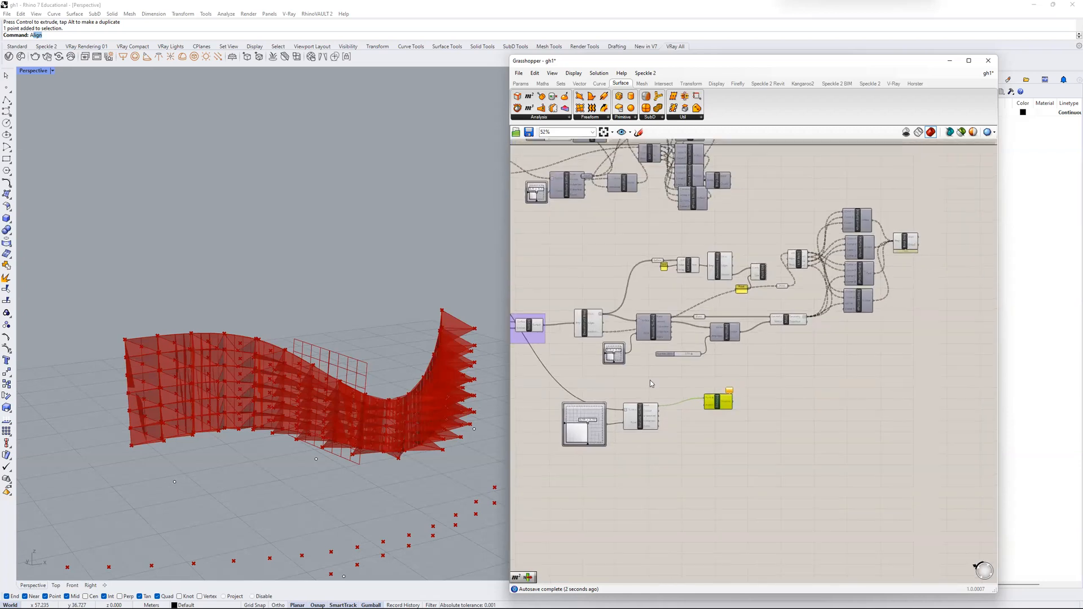
scroll(659, 371, "up", 3)
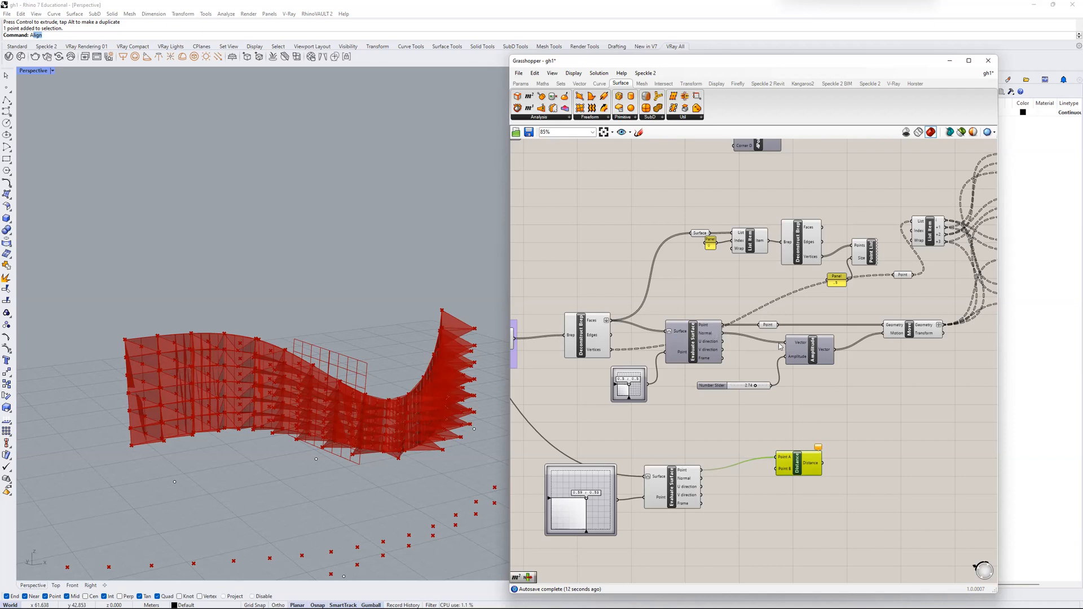
left_click(768, 325)
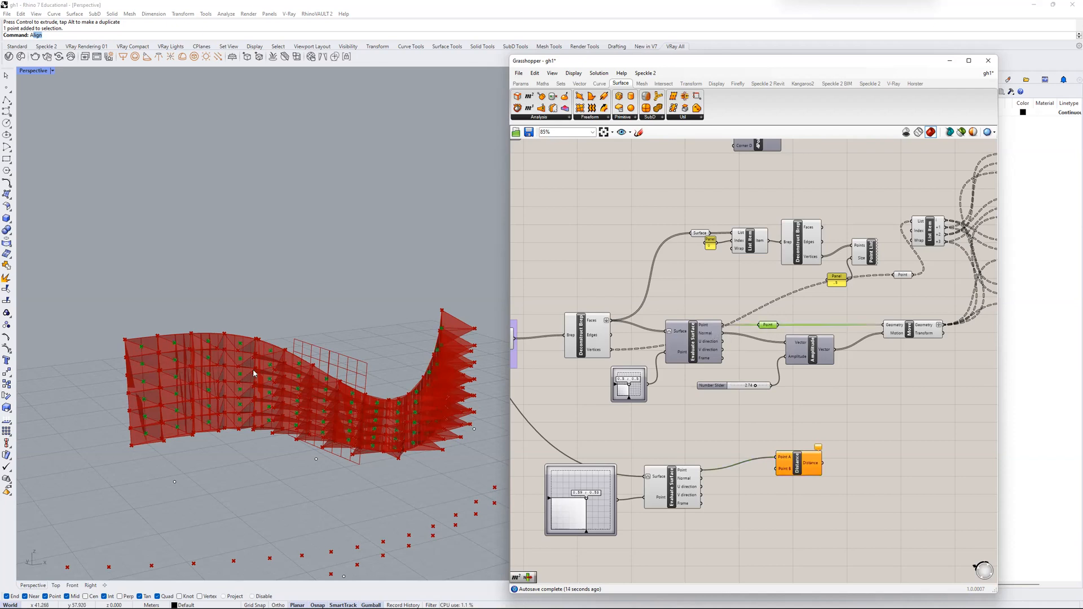
scroll(150, 350, "up", 1)
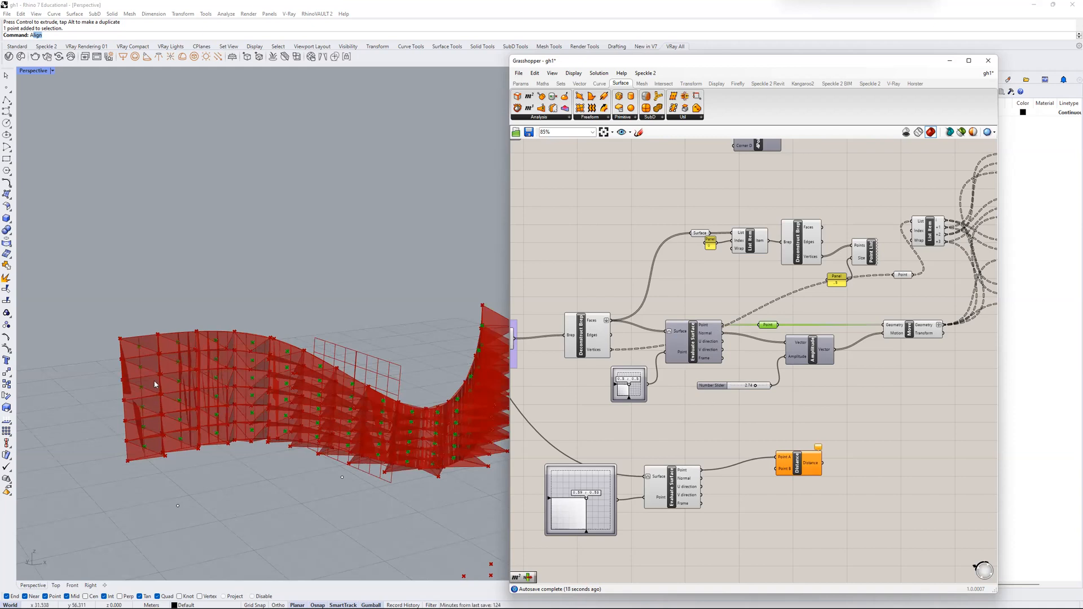
left_click_drag(781, 327, 778, 469)
- Add a temporary Panel beside the Distance component to inspect the distance values, and delete it
right_click_drag(793, 468, 694, 420)
double_click(757, 426)
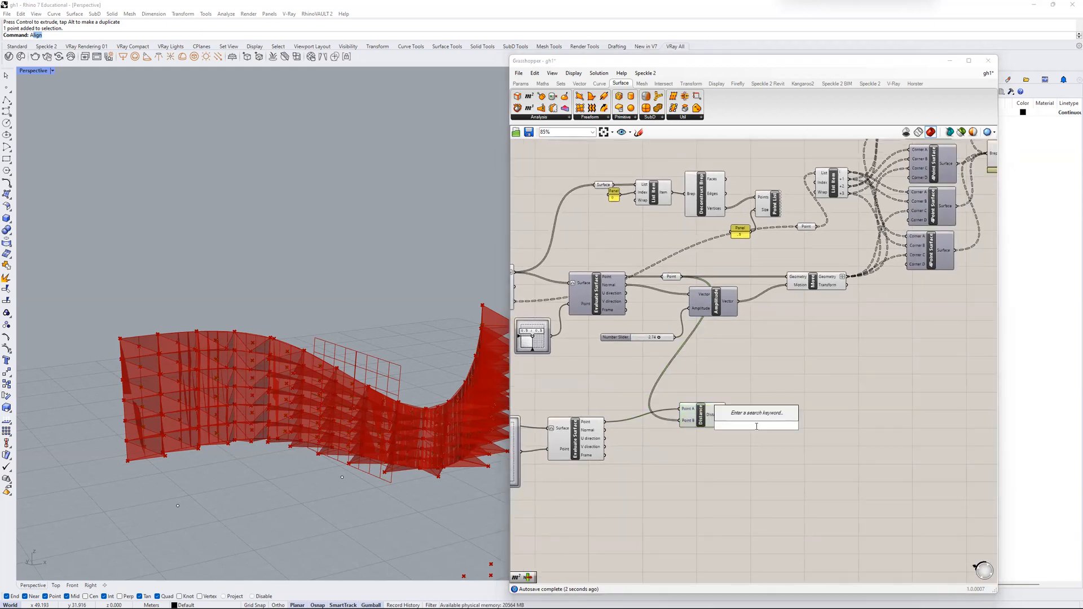
type("panel")
key("Return")
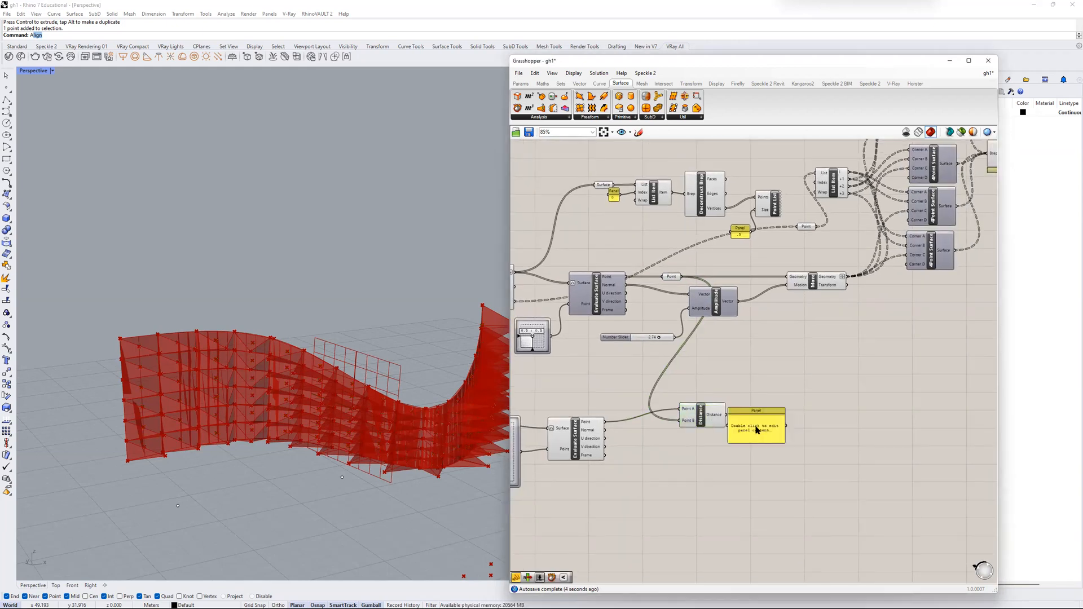
left_click_drag(766, 429, 775, 551)
scroll(777, 447, "up", 3)
scroll(777, 525, "down", 3)
right_click_drag(780, 432, 762, 395)
scroll(773, 558, "up", 3)
left_click_drag(814, 330, 814, 455)
key("Delete")
- Move the Distance component closer to the new Evaluate Surface component
left_click(649, 316)
scroll(756, 347, "down", 3)
mouse_move(639, 368)
left_mouse_down()
mouse_move(647, 351)
mouse_move(633, 373)
left_mouse_up()
left_click_drag(759, 350, 711, 355)
right_click_drag(712, 355, 693, 343)
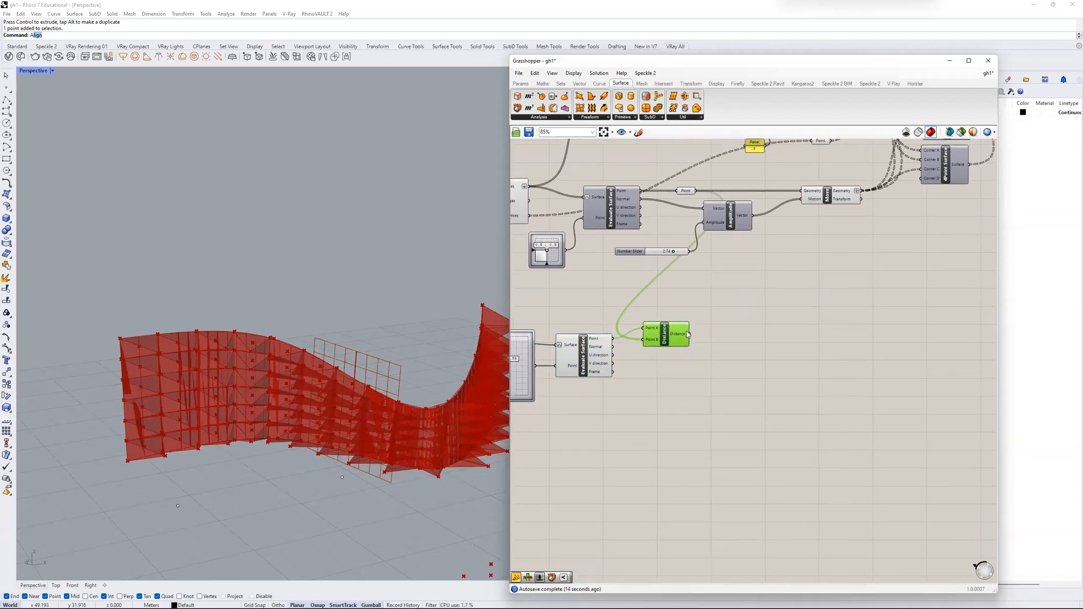
- Delete the number slider driving Amplitude and connect the Distance output to the Amplitude input instead
left_click_drag(691, 337, 662, 261)
left_click(637, 252)
key("Delete")
scroll(680, 300, "up", 3)
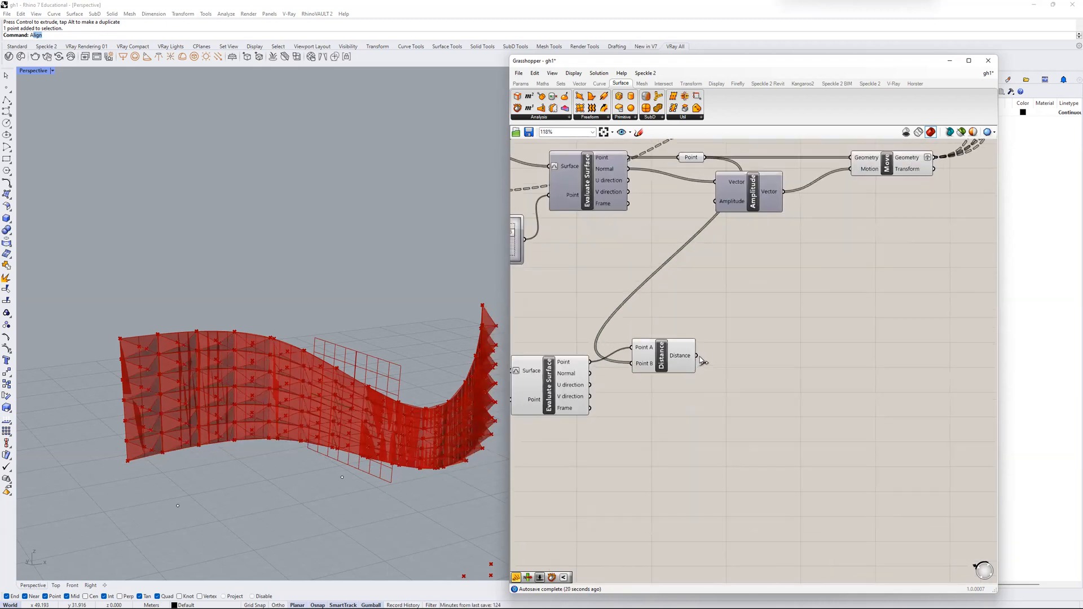
left_click_drag(696, 355, 717, 176)
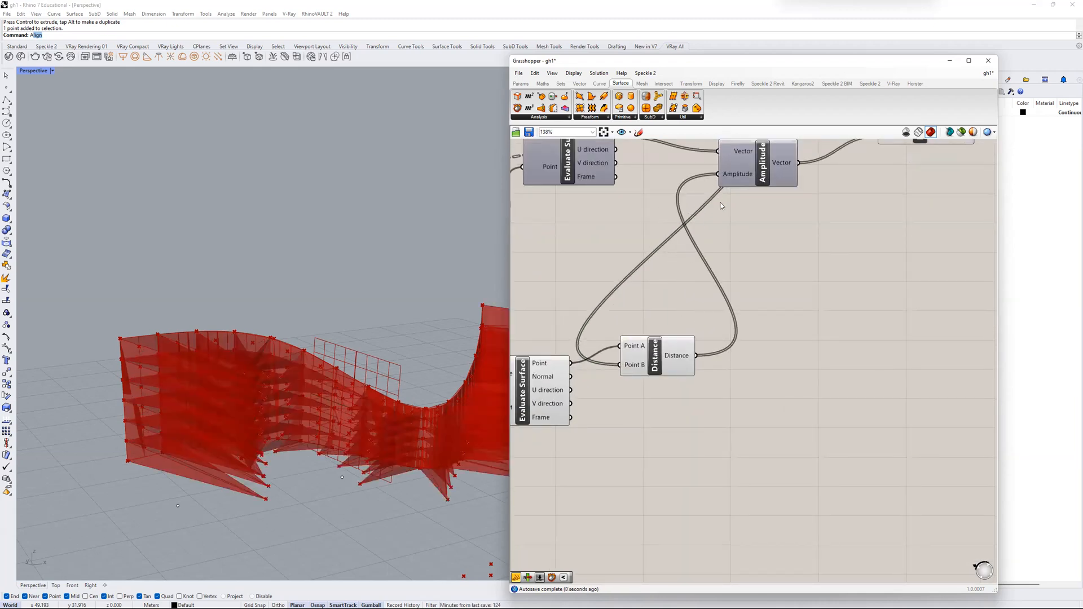
- Test the panel-depth gradient by moving the new MD Slider's point to its maximum U and near-minimum V
right_click_drag(473, 336, 361, 384)
scroll(367, 372, "down", 5)
scroll(561, 342, "down", 3)
scroll(562, 341, "up", 2)
left_click_drag(596, 361, 553, 339)
right_click_drag(357, 251, 554, 335)
left_click_drag(553, 338, 628, 393)
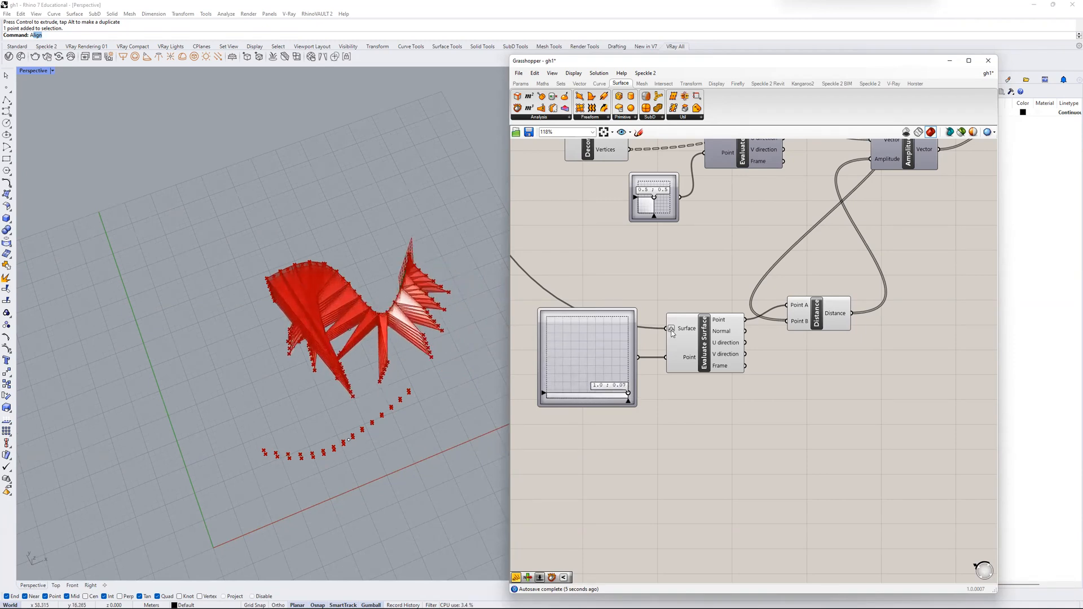
scroll(709, 321, "down", 1)
right_click_drag(709, 321, 610, 330)
right_click_drag(369, 283, 321, 299)
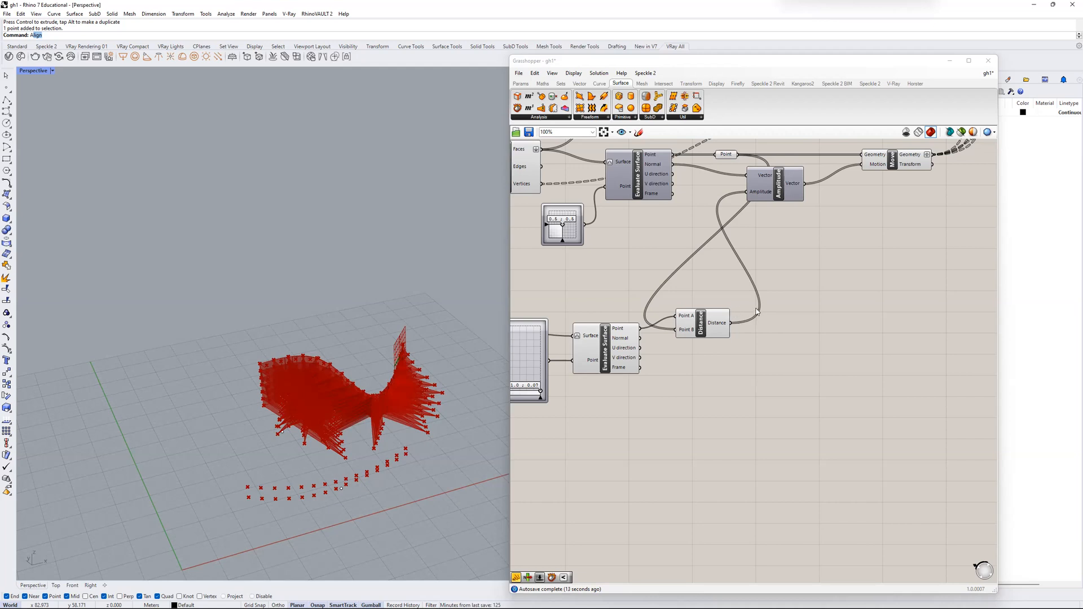
- Connect a temporary Panel to the Distance output, read through the distance list, and delete the panel
scroll(768, 316, "up", 3)
double_click(780, 319)
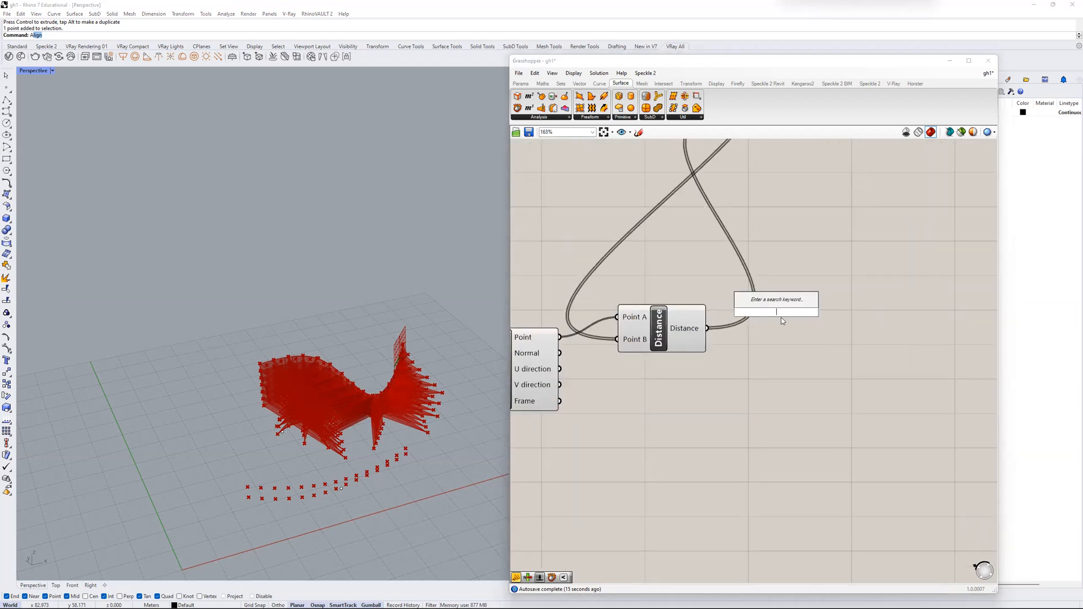
left_click(797, 334)
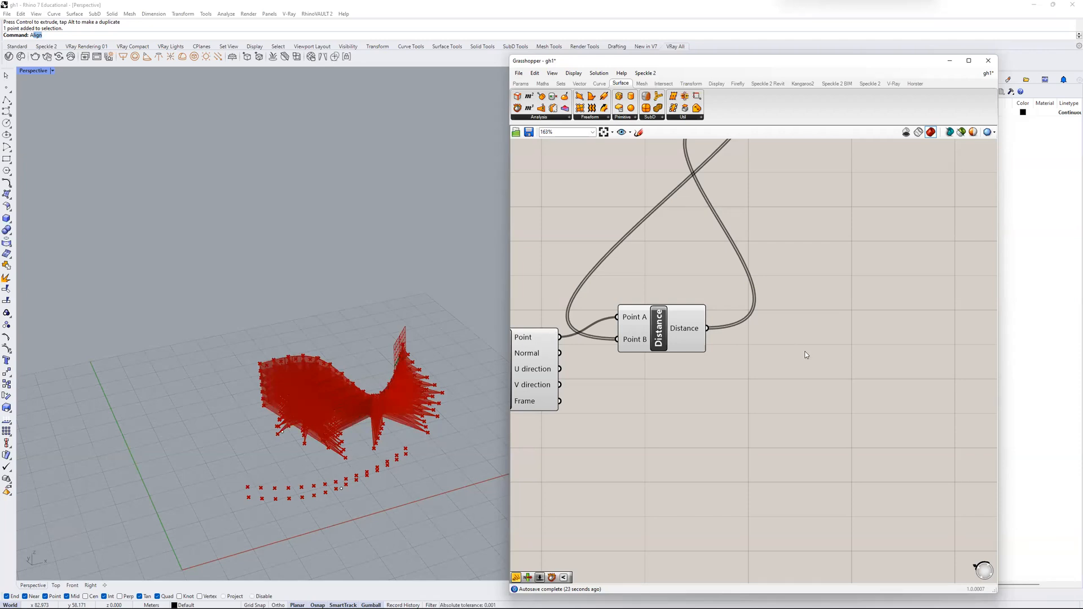
double_click(803, 350)
type("panel")
key("Return")
left_click_drag(706, 328, 746, 347)
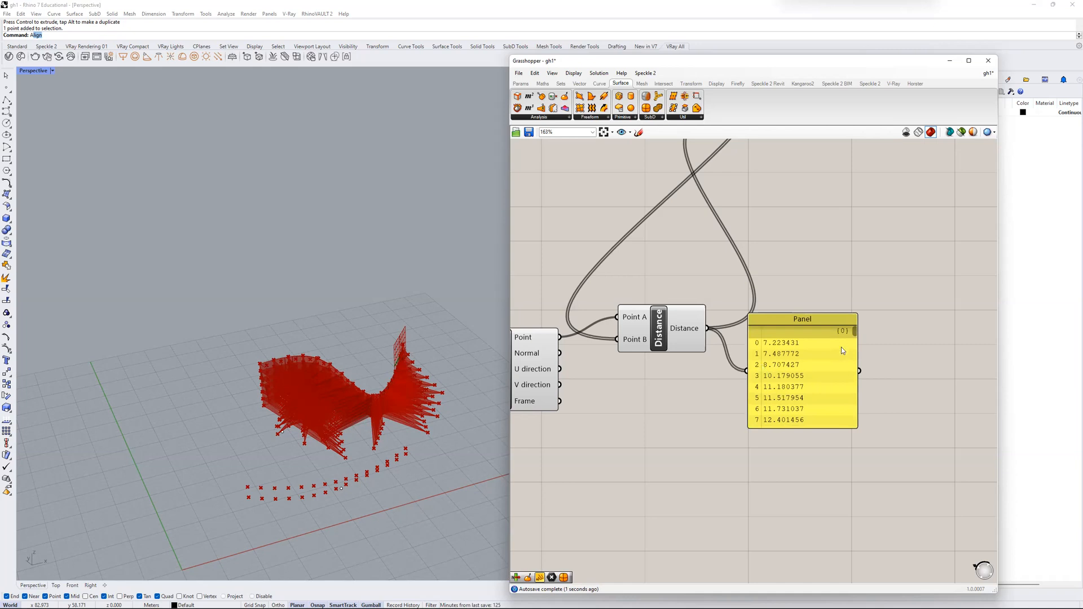
scroll(784, 359, "down", 2)
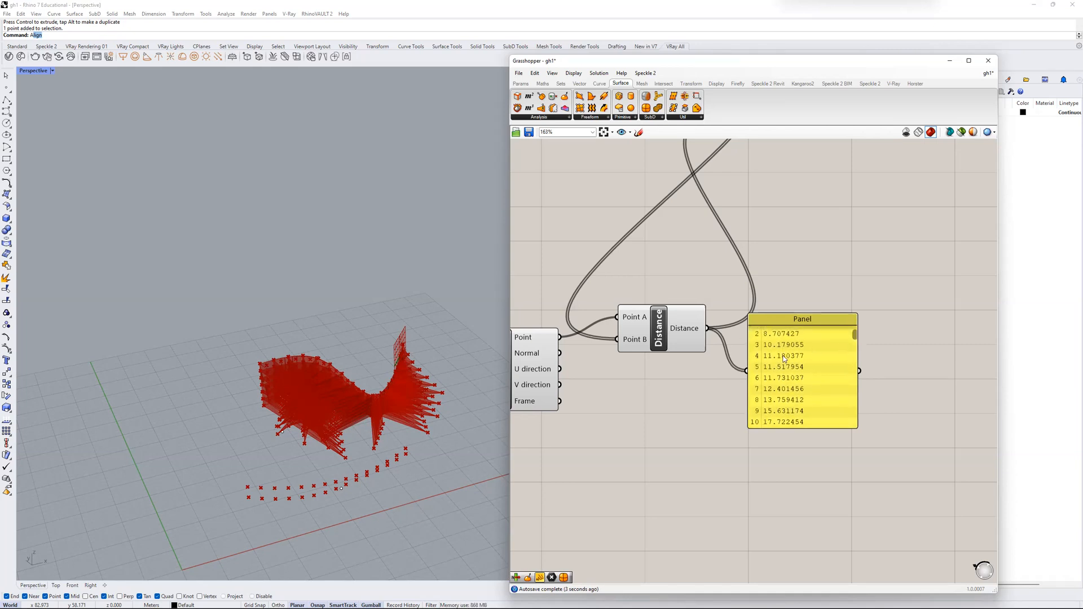
left_click(786, 358)
key("Delete")
- Add a Remap Numbers component beside Distance and connect the Distance output to its Value input
double_click(805, 348)
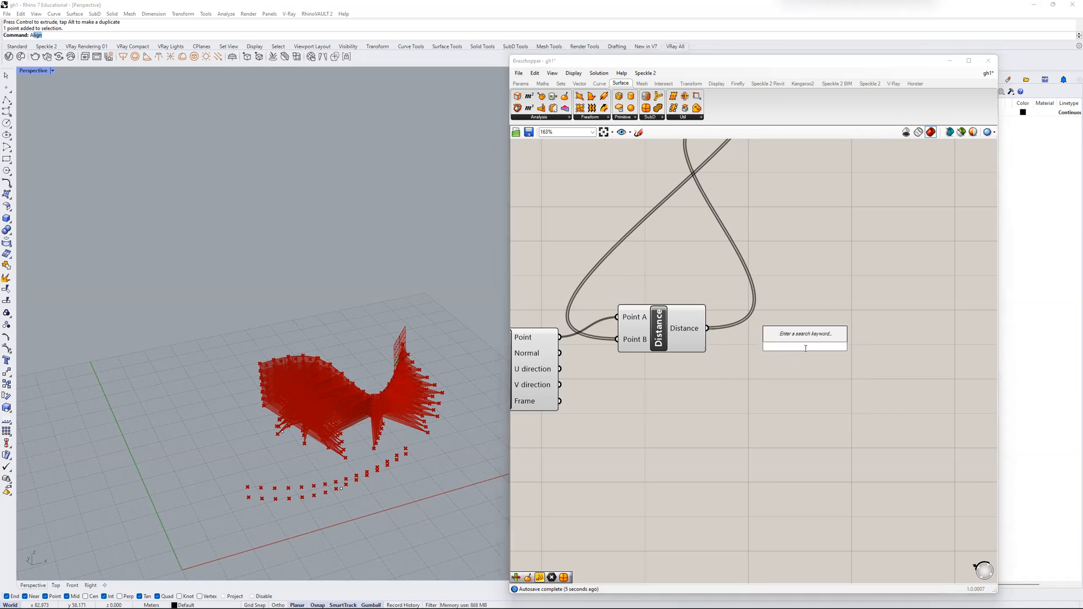
type("remap")
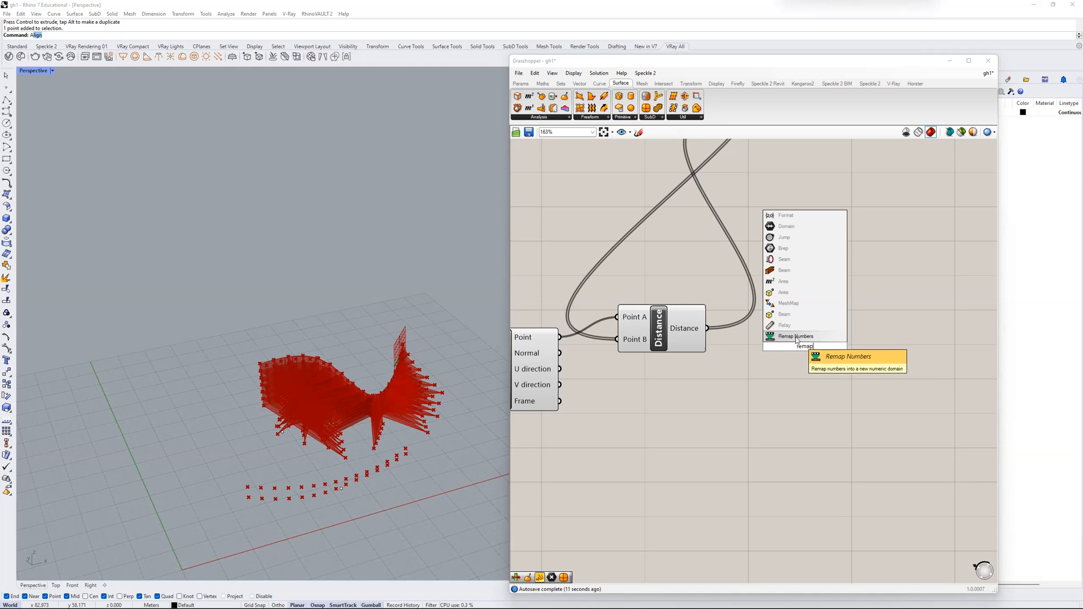
left_click(796, 337)
scroll(746, 351, "up", 2)
left_click(667, 331)
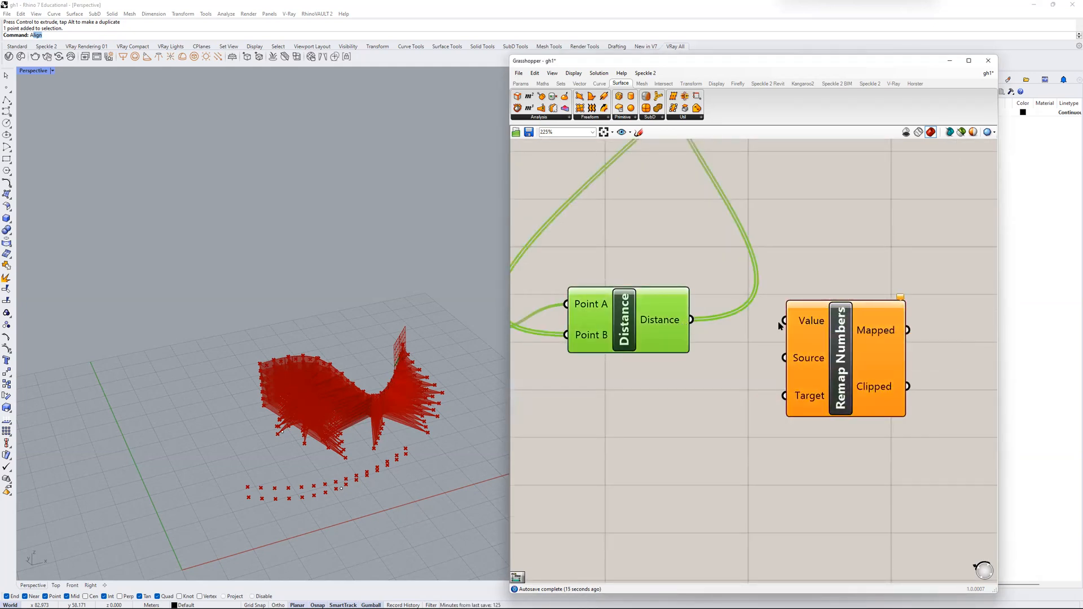
left_click_drag(700, 321, 784, 320)
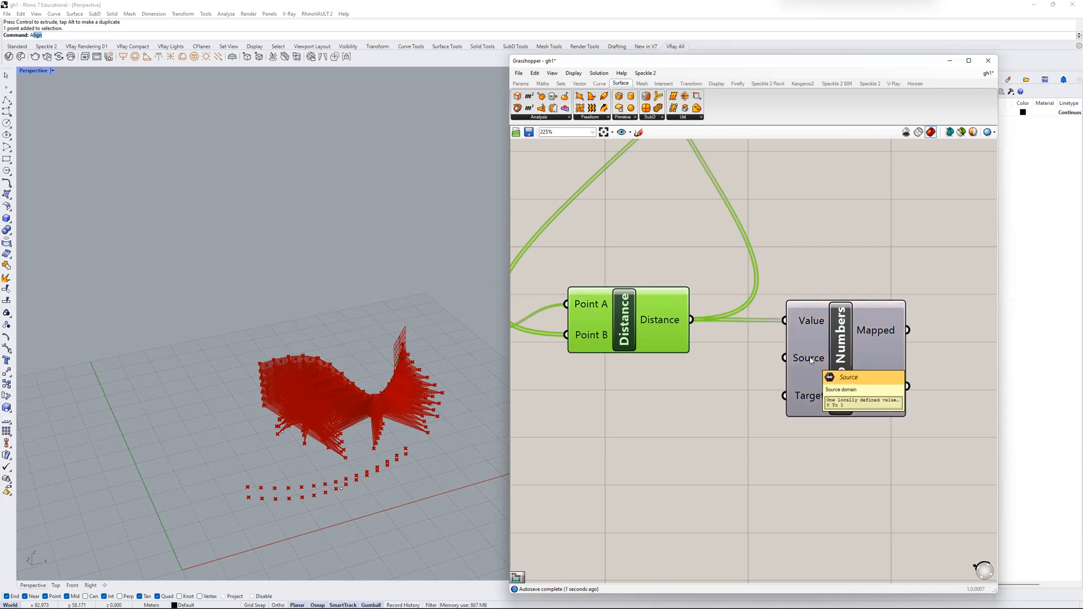
- Widen the gap between the Distance and Remap Numbers components
left_click_drag(810, 361, 854, 364)
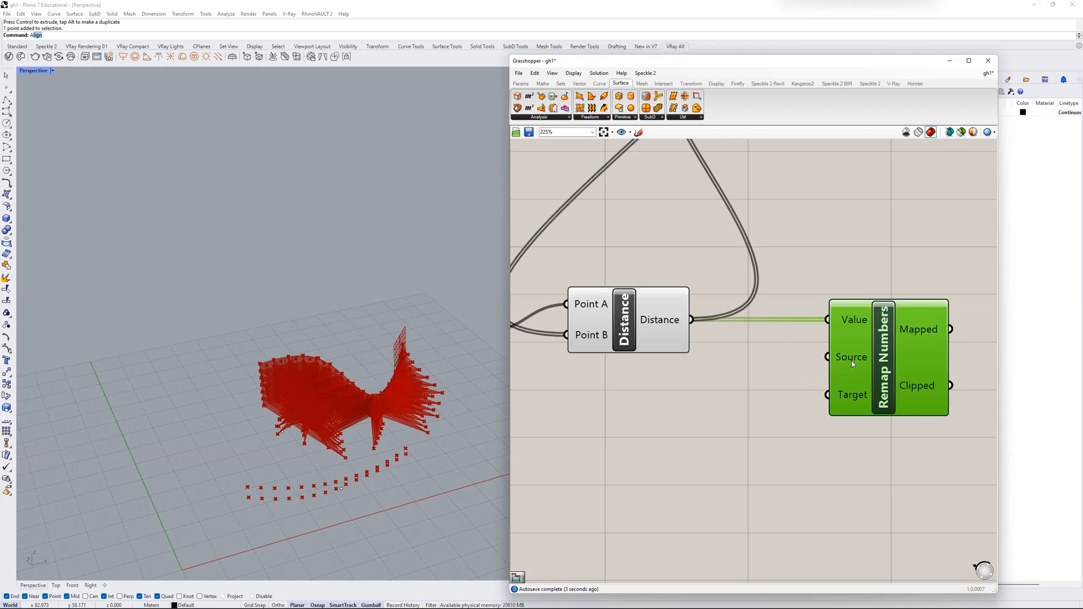
left_click(701, 387)
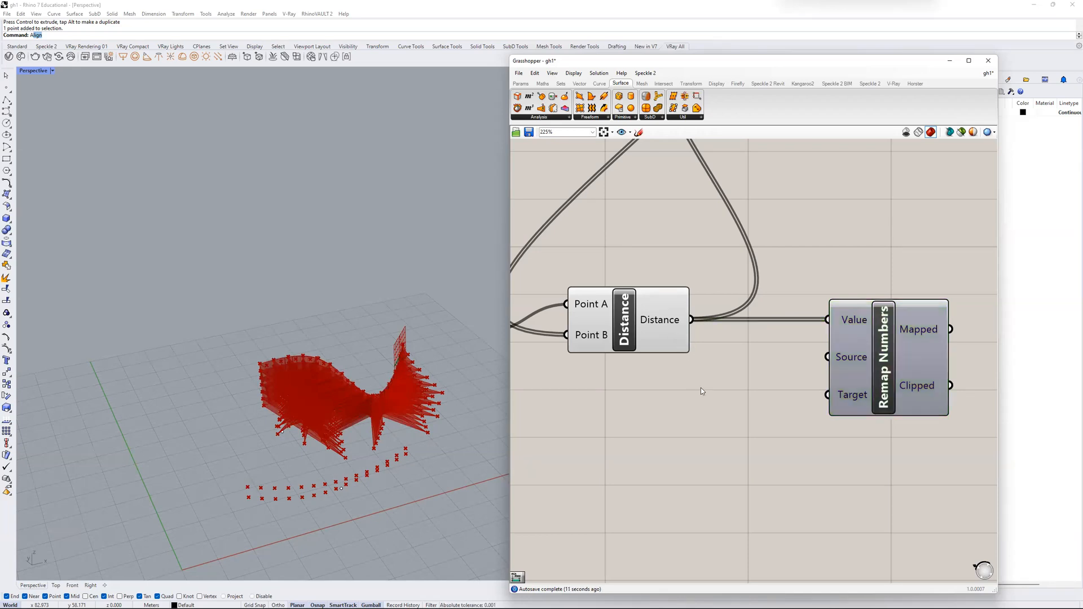
left_click_drag(659, 322, 650, 320)
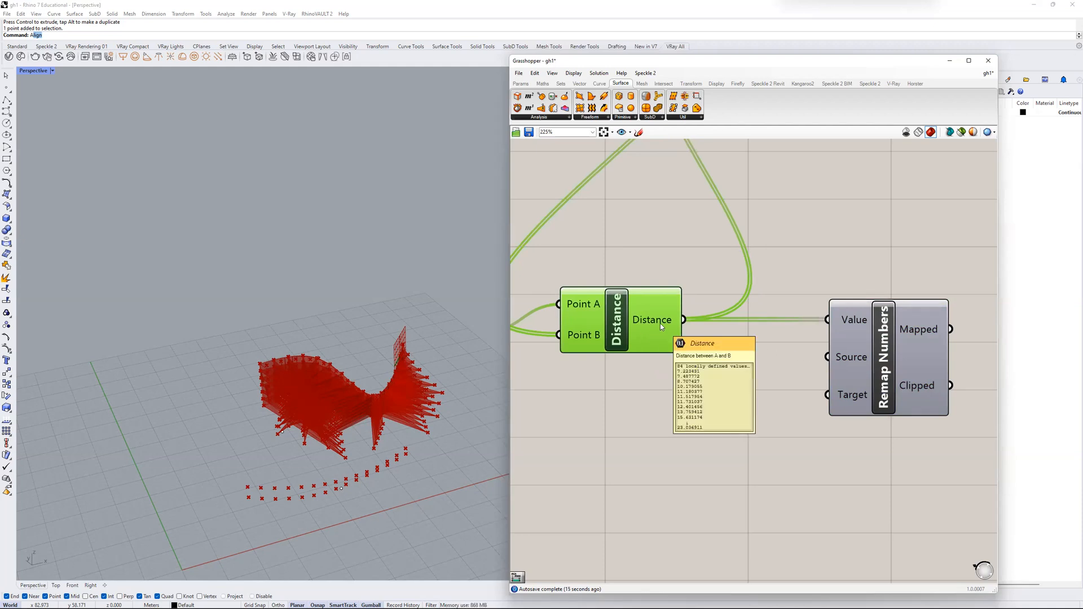
- Add a Bounds component below the Distance component and connect the Distance output to its Numbers input
double_click(701, 381)
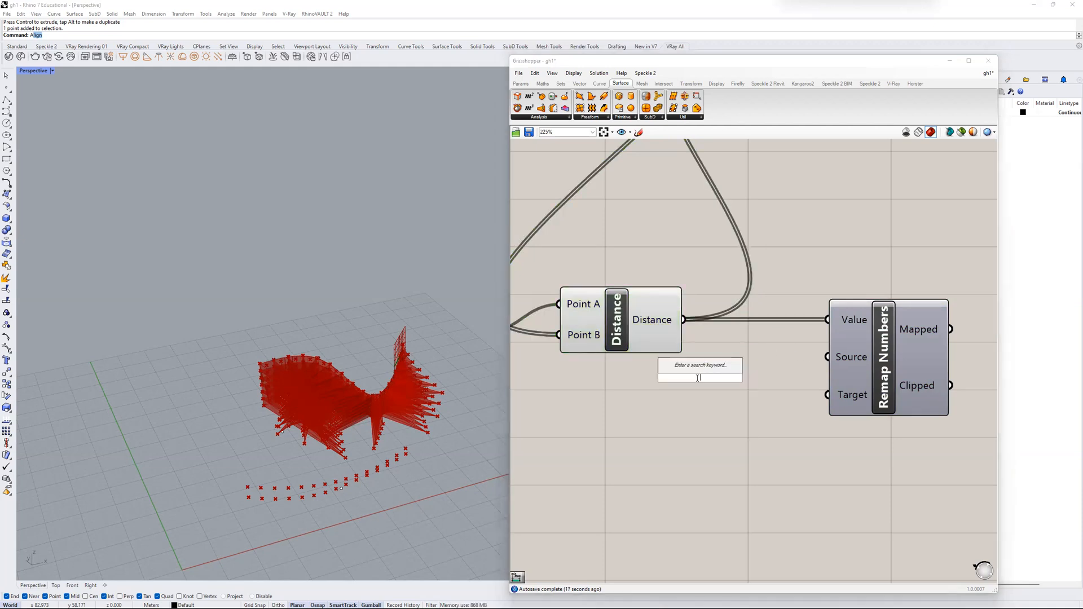
type("bounds")
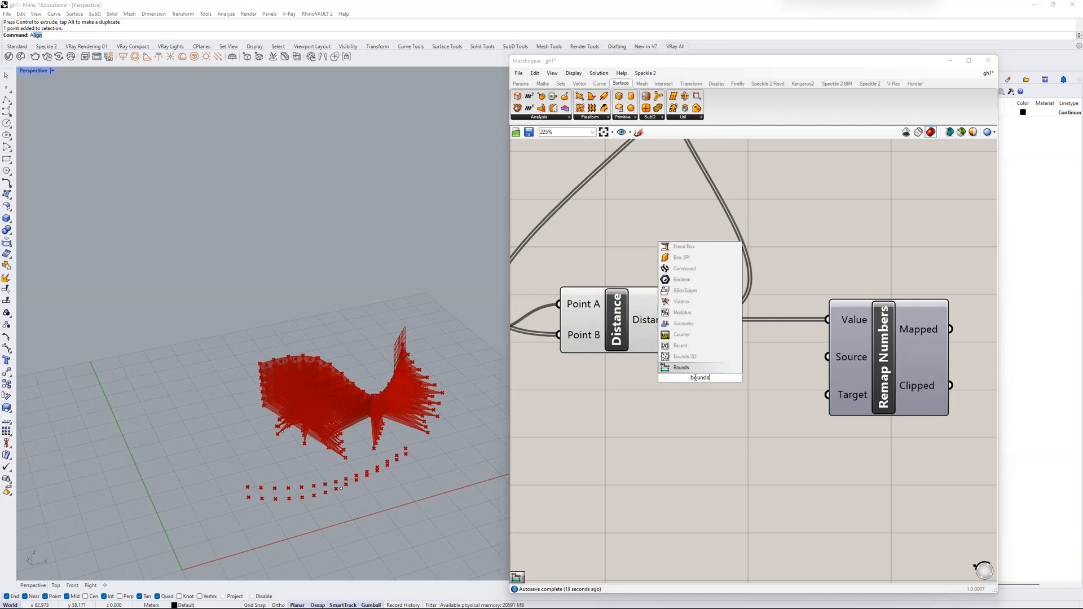
key("Return")
left_click(713, 372)
left_click_drag(683, 319, 634, 377)
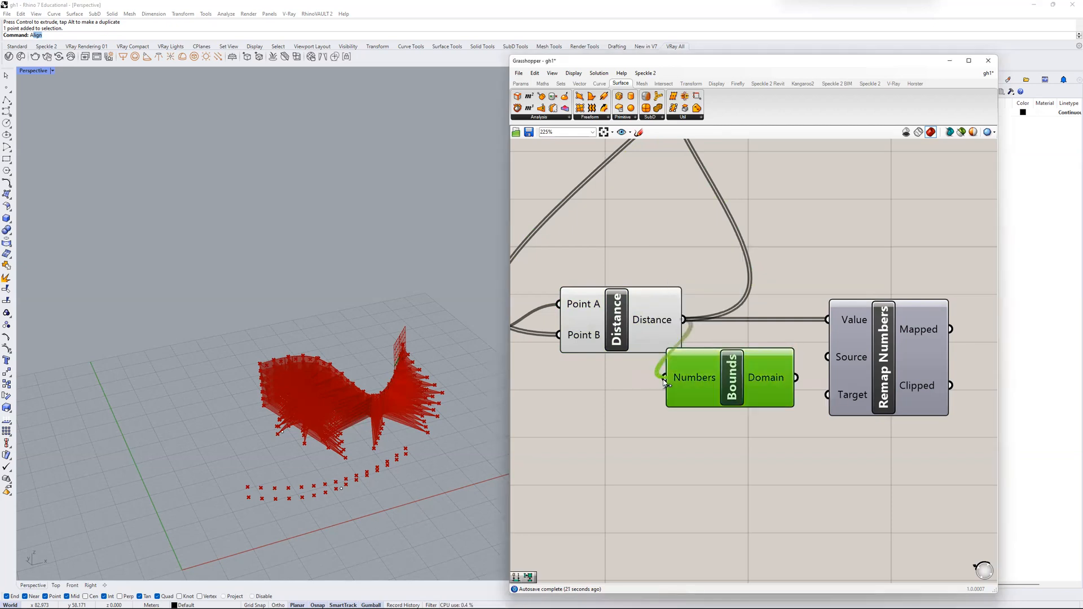
scroll(691, 378, "down", 1)
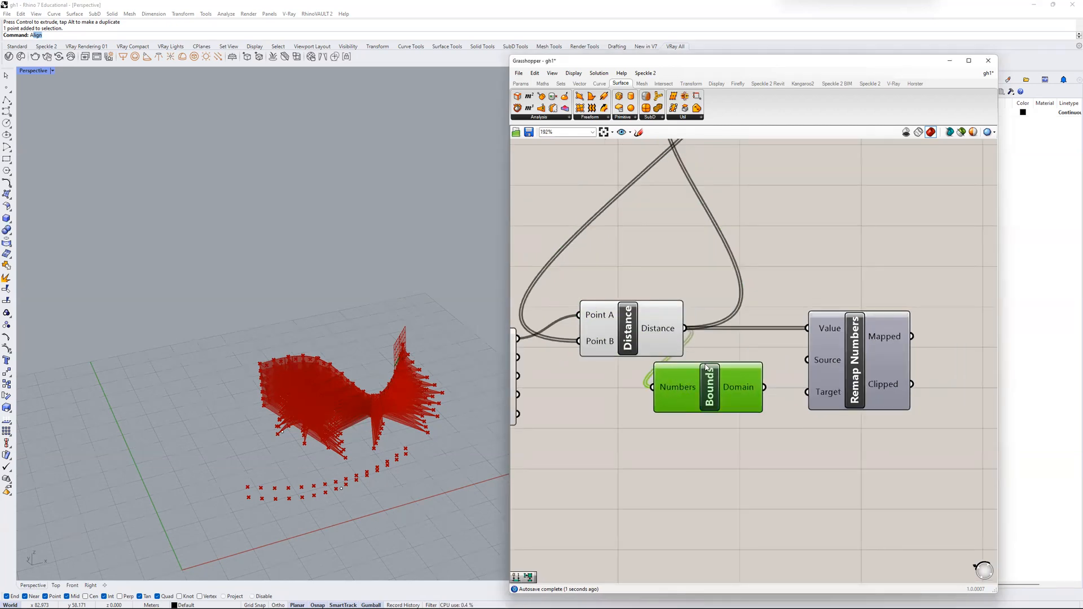
- Check the Distance output's values in a temporary Panel and delete the panel
double_click(767, 300)
type("panel")
key("Return")
left_click_drag(685, 329, 694, 285)
left_click_drag(820, 266, 829, 279)
left_click(821, 266)
key("Delete")
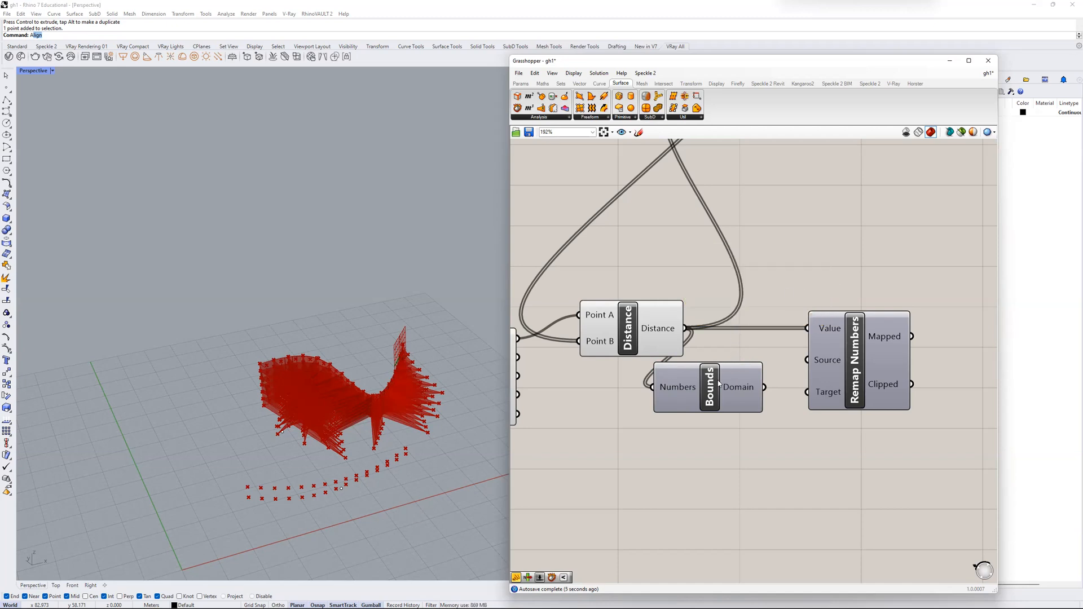
- Shift Bounds slightly, read its Domain output in a temporary Panel, and delete the panel
left_click_drag(719, 384, 737, 379)
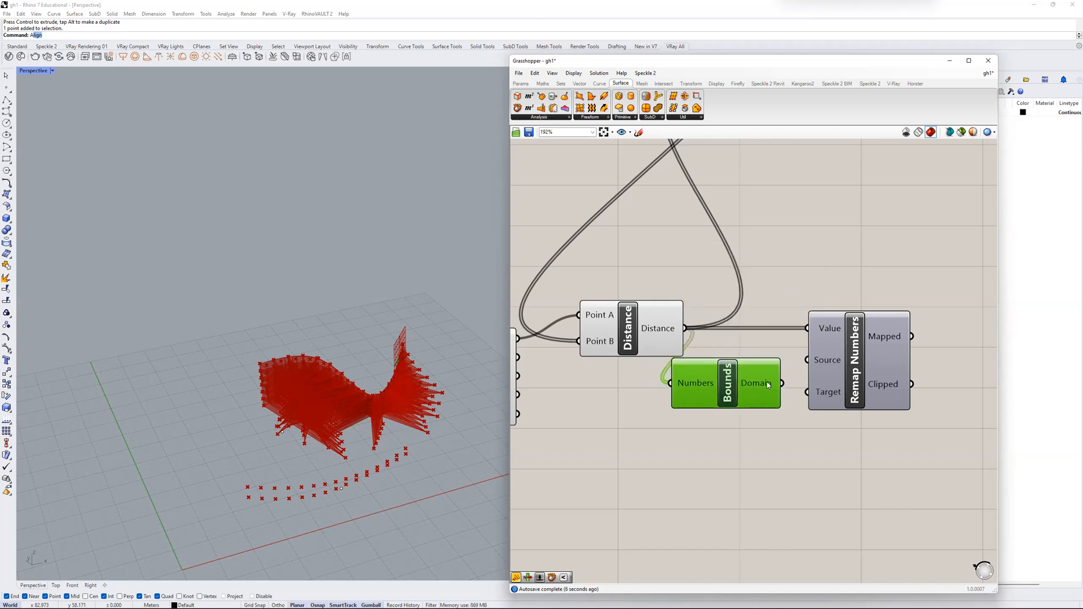
double_click(789, 426)
type("pan")
key("Return")
left_click_drag(782, 383, 803, 450)
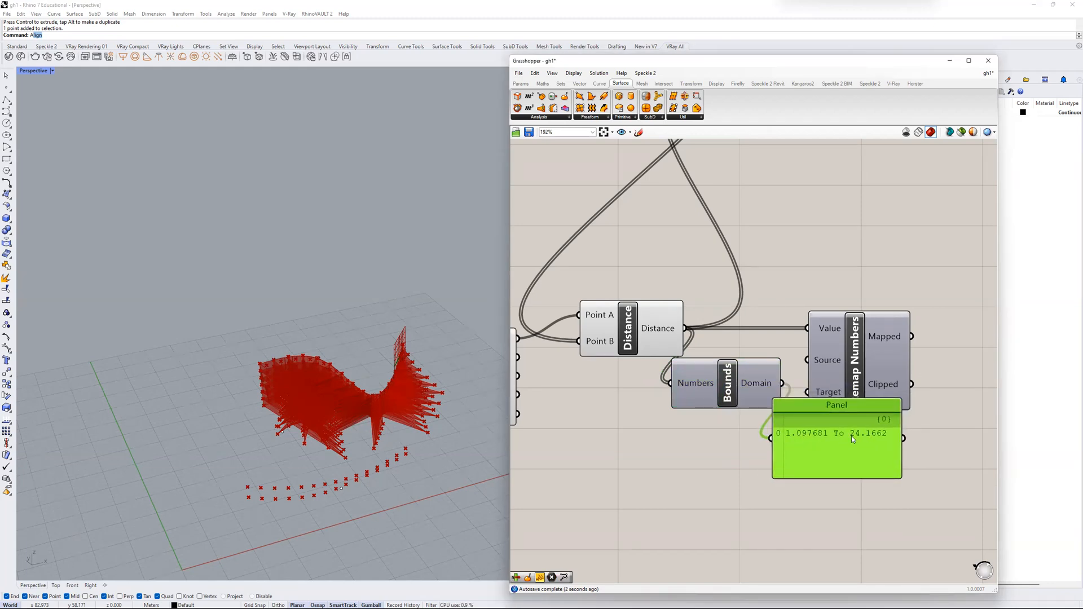
key("Delete")
- Connect the Bounds Domain output to the Remap Numbers Source input and align Bounds between Distance and Remap Numbers
left_click_drag(782, 383, 851, 365)
left_click_drag(744, 381, 791, 359)
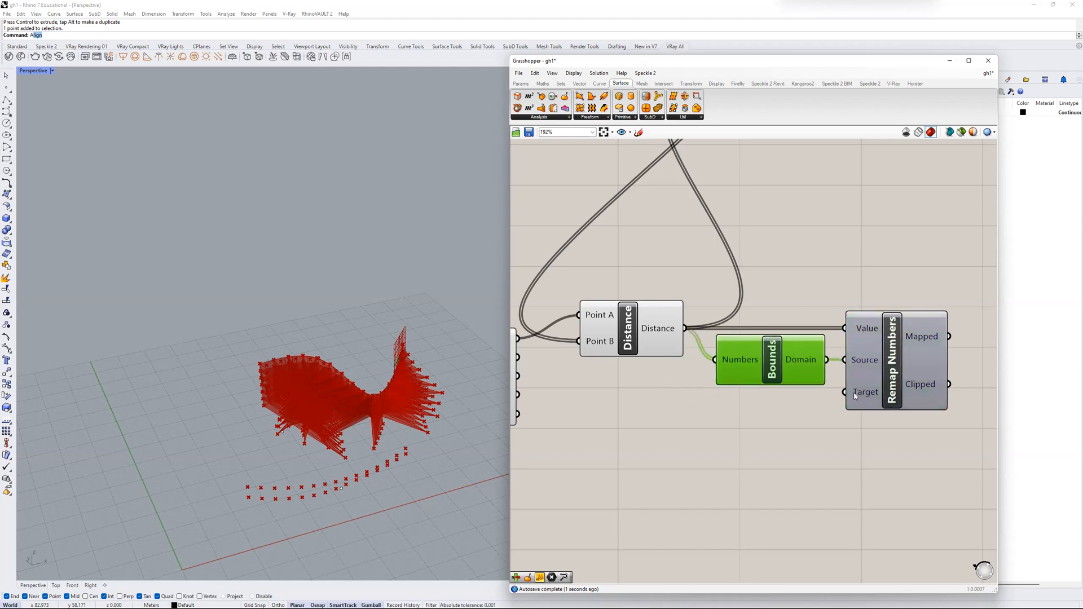
- Add a Construct Domain component below Bounds and connect its Domain output to the Remap Numbers Target input
scroll(851, 398, "down", 2)
scroll(753, 333, "down", 3)
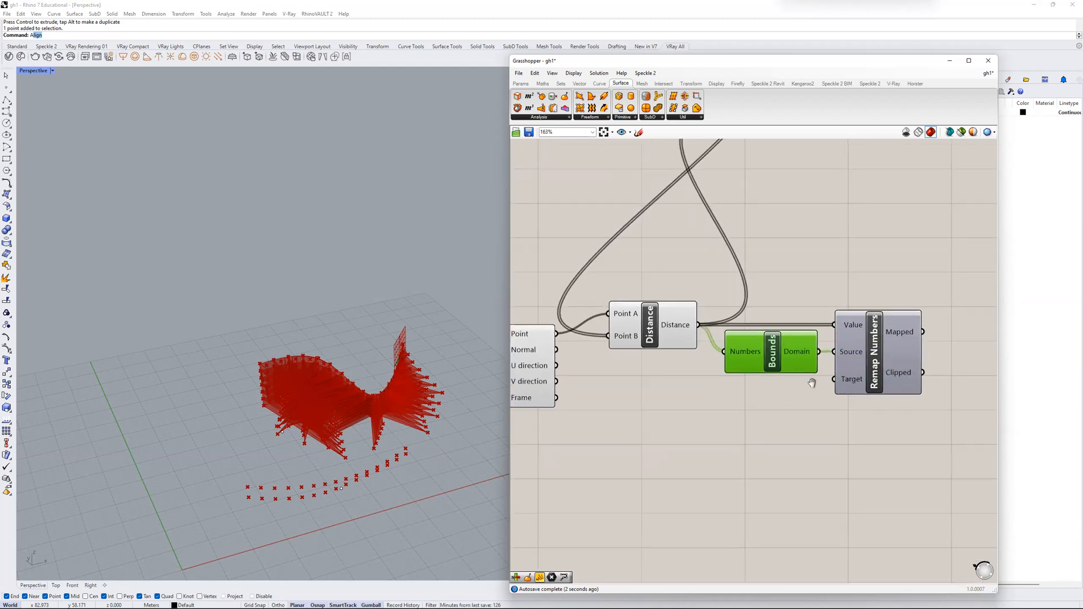
double_click(787, 407)
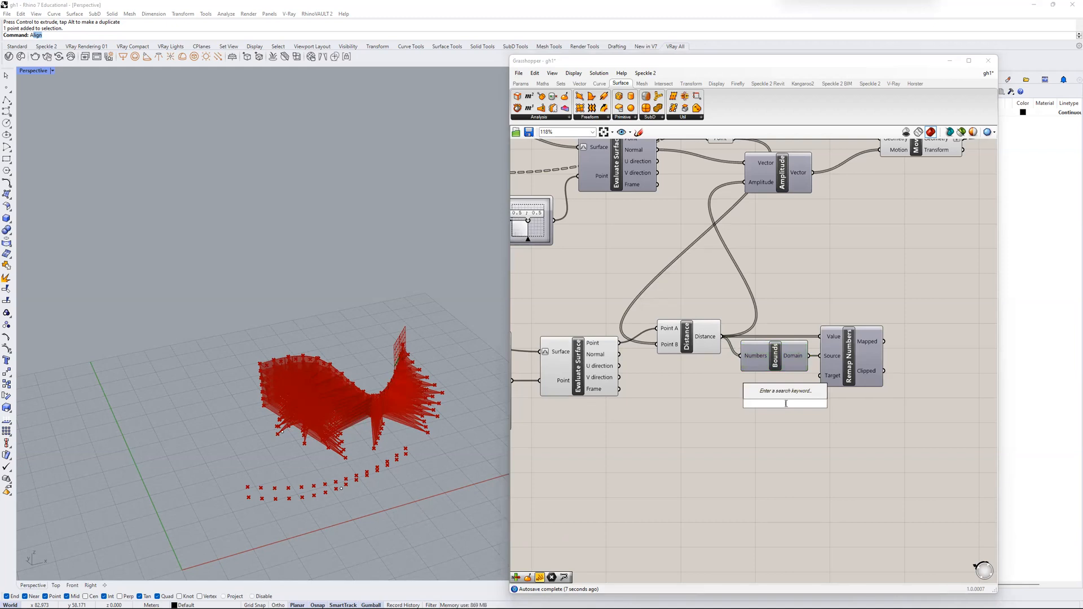
type("const")
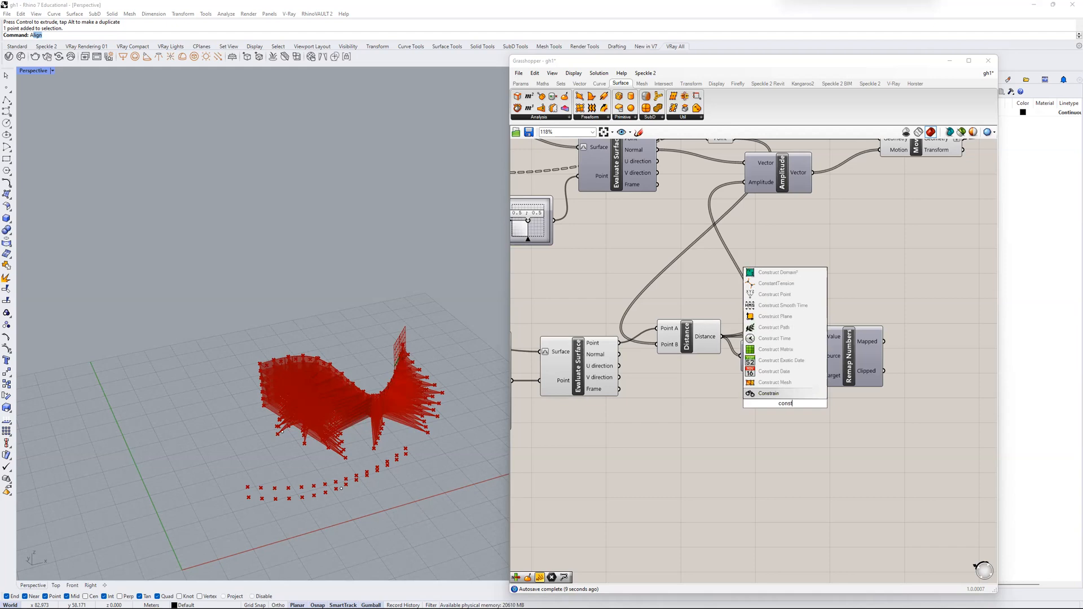
type("ruct domain")
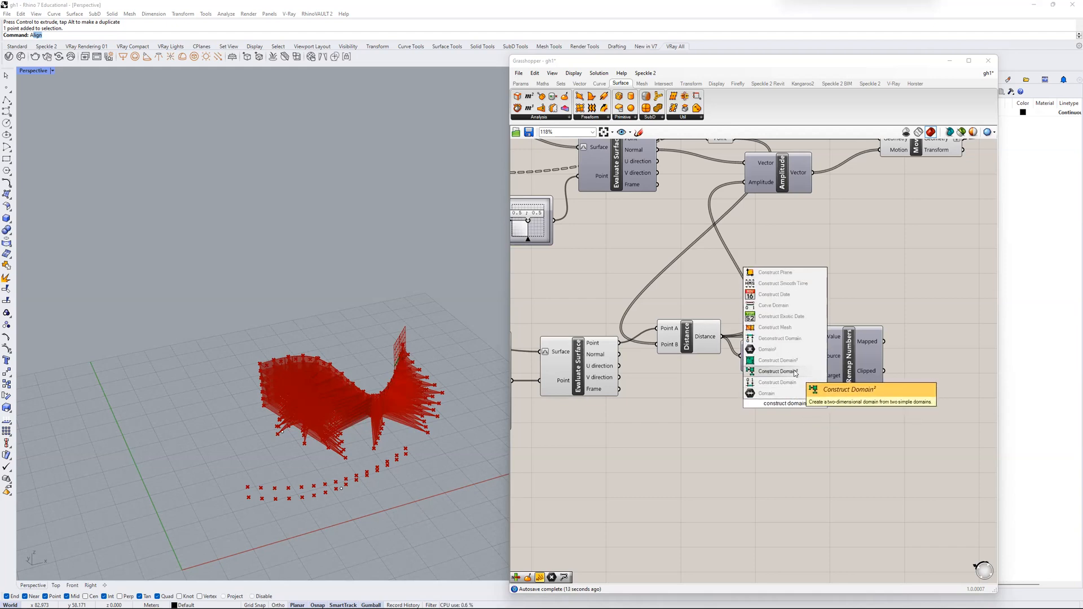
left_click(757, 383)
scroll(749, 415, "up", 3)
left_click_drag(740, 420, 842, 362)
scroll(984, 369, "down", 3)
left_click_drag(778, 382, 799, 401)
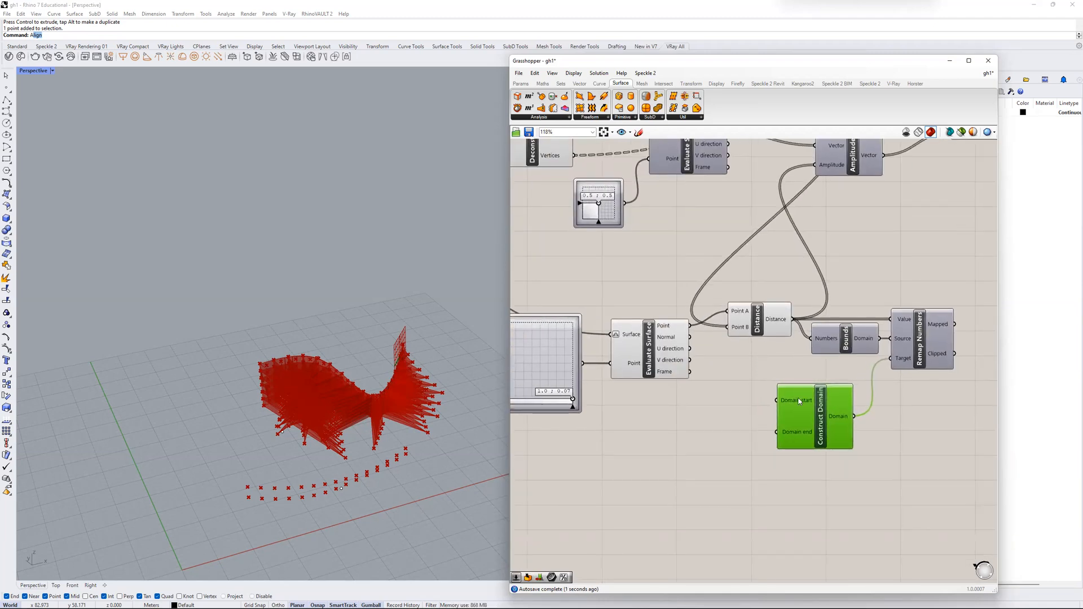
- Create a 0<0.00<4 Number Slider, duplicate it, and connect the two sliders to Domain start and Domain end
double_click(716, 423)
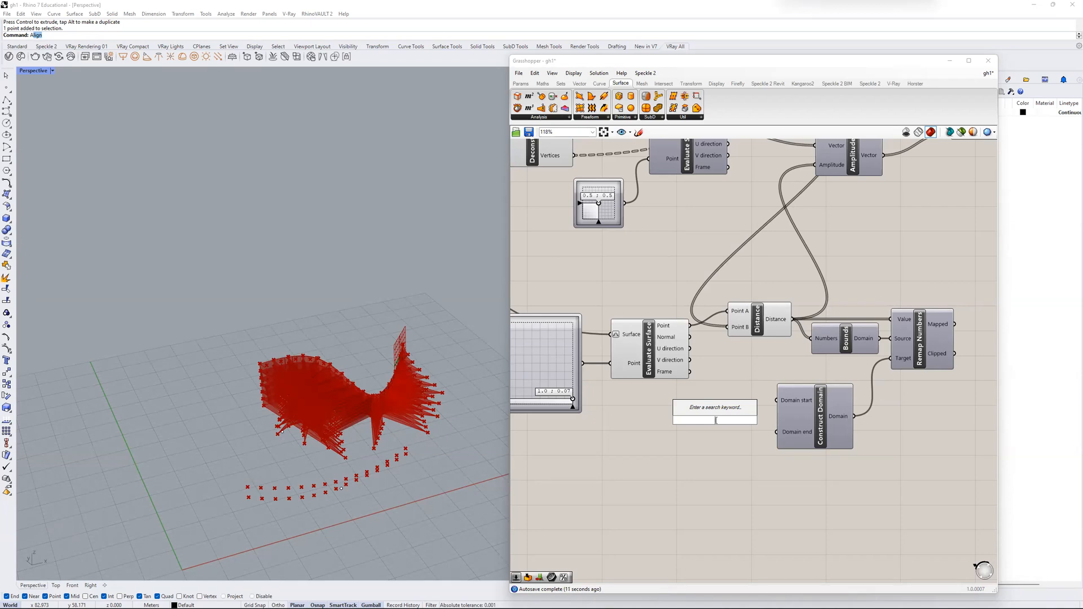
type("0")
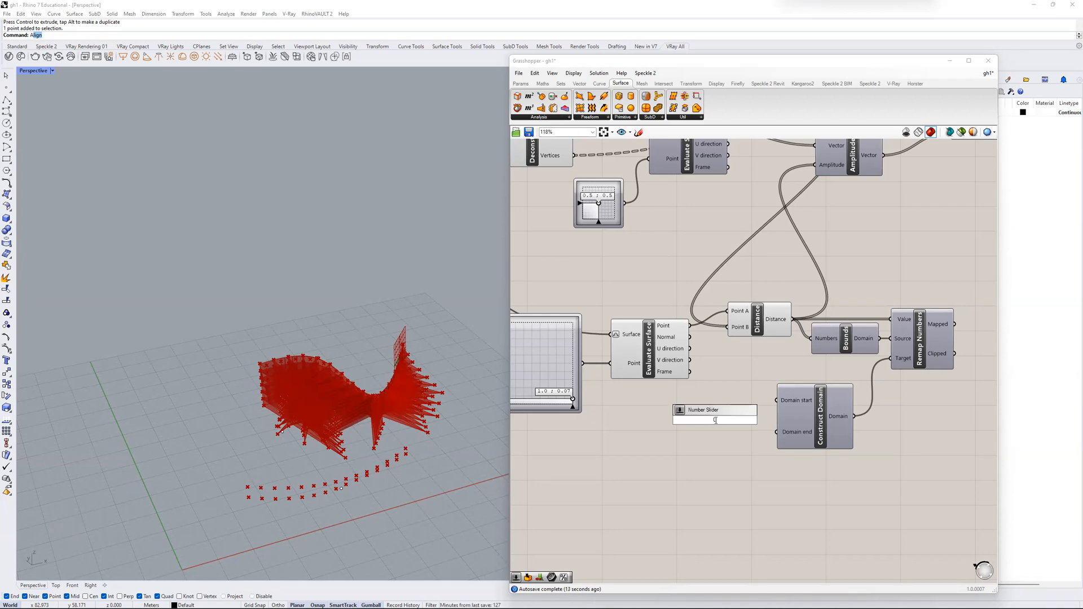
type("<0.00<4")
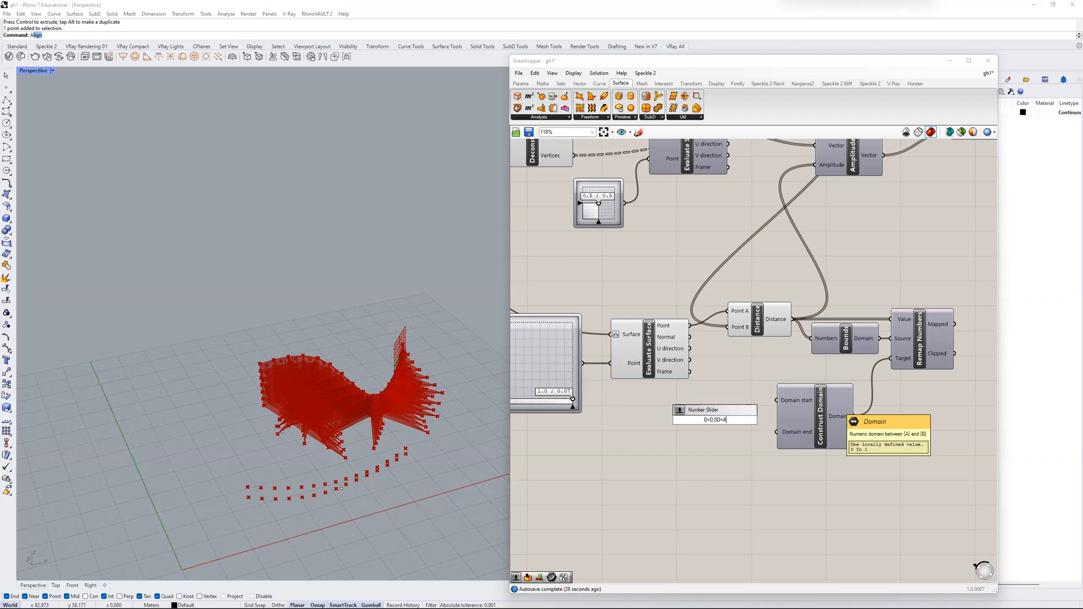
key("Return")
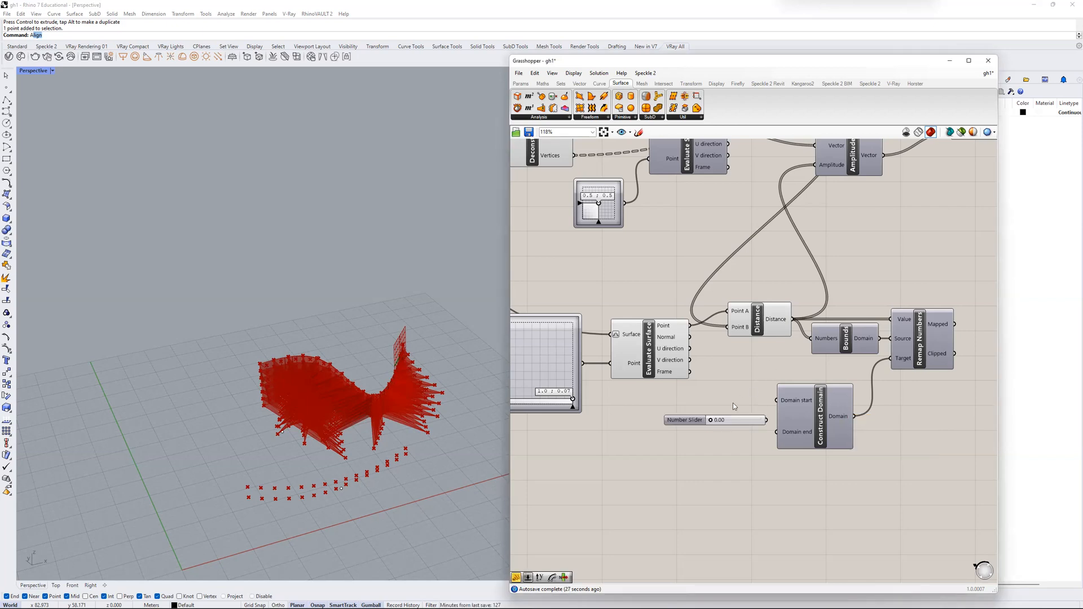
scroll(728, 417, "up", 3)
left_click_drag(728, 405, 816, 393, "alt")
left_click_drag(814, 444, 699, 445)
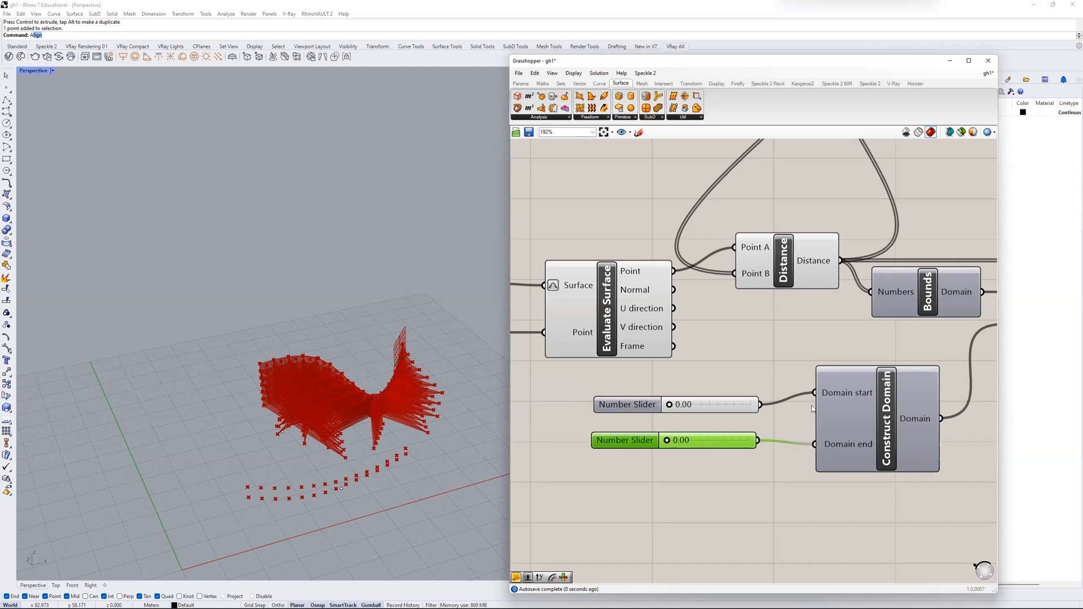
- Connect the Remap Numbers Mapped output to the Amplitude input in place of the direct Distance connection
scroll(812, 408, "down", 4)
scroll(850, 362, "up", 3)
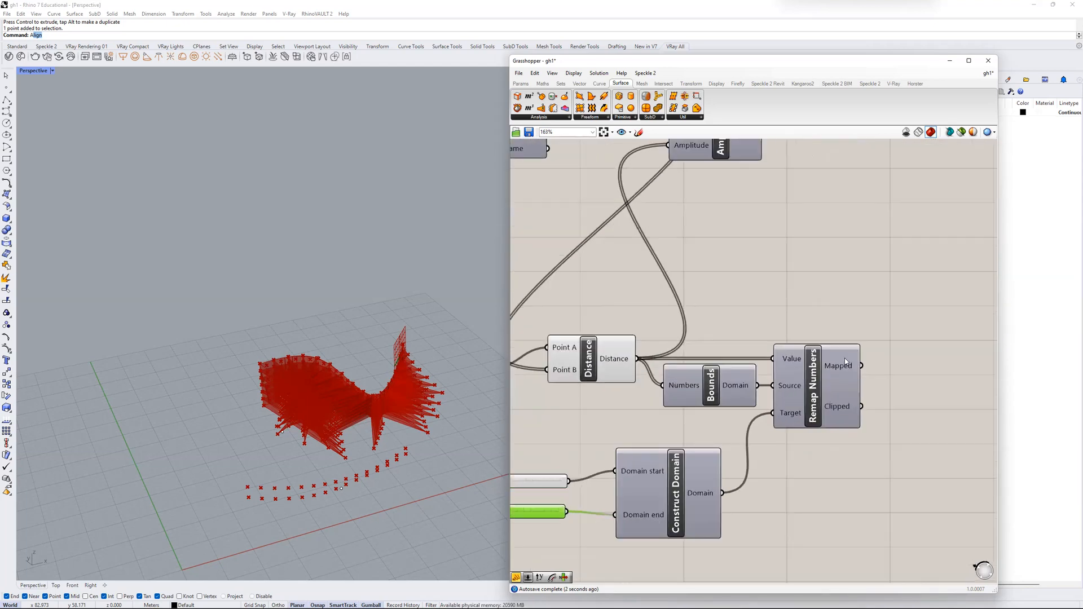
scroll(848, 367, "down", 1)
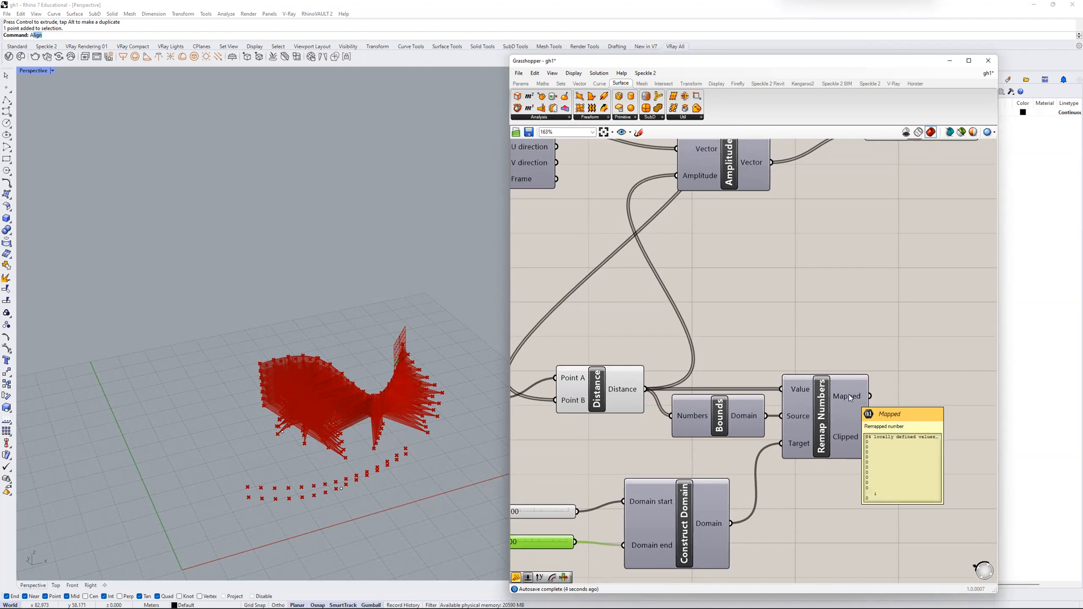
left_click_drag(869, 414, 702, 226)
- Switch Rhino to the four-viewport layout and move the Grasshopper window aside to uncover the model
right_click_drag(311, 335, 212, 299)
double_click(33, 70)
left_click(663, 64)
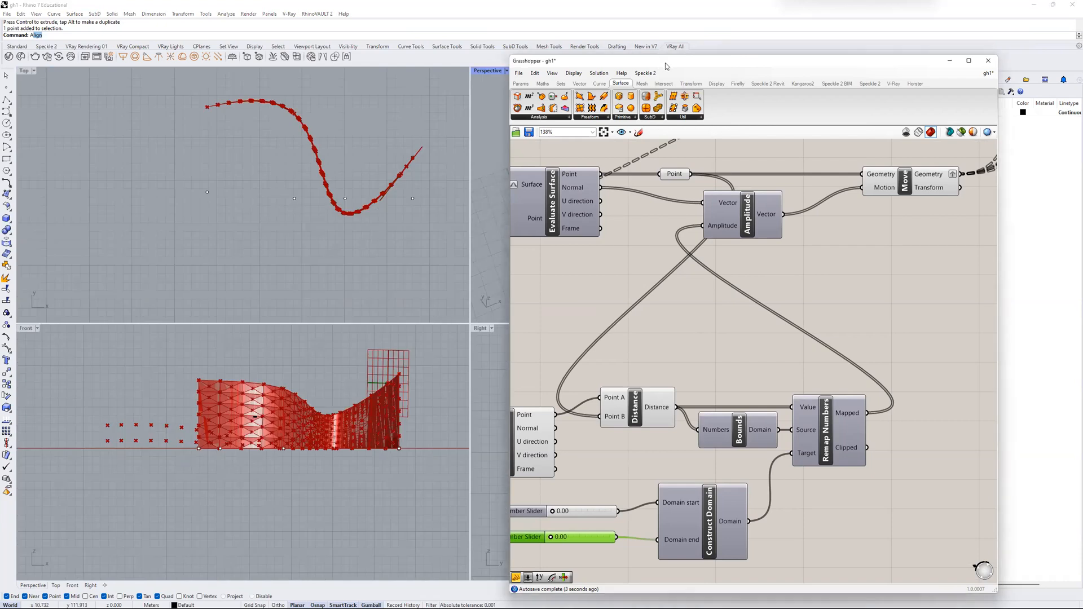
left_click_drag(665, 62, 842, 76)
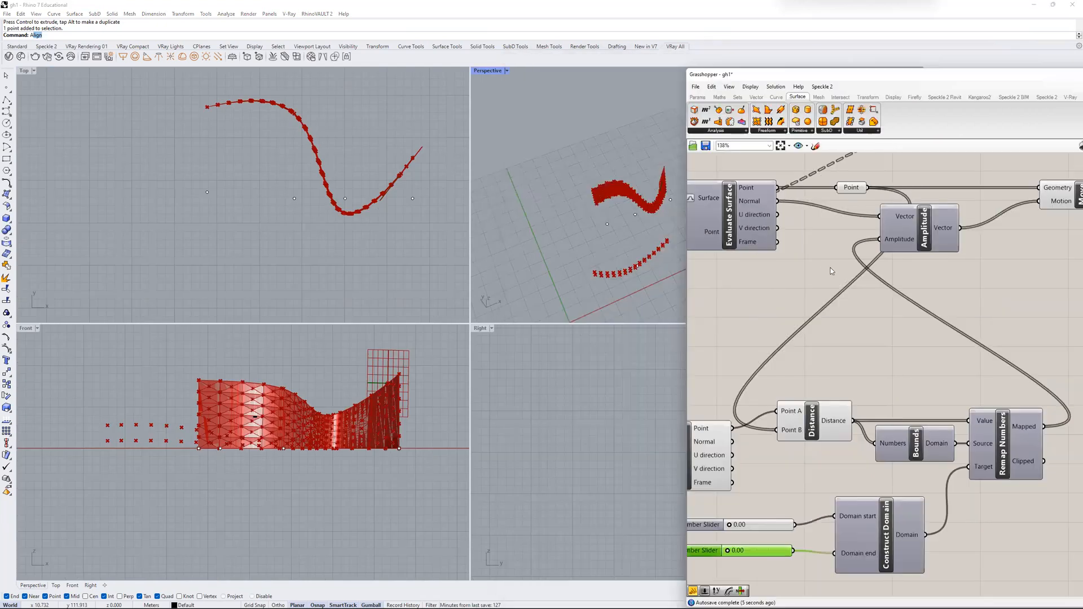
- Set the Domain end slider to 4.00 and test the gradient with Domain start at 1.38 and at a lower value
scroll(767, 382, "up", 3)
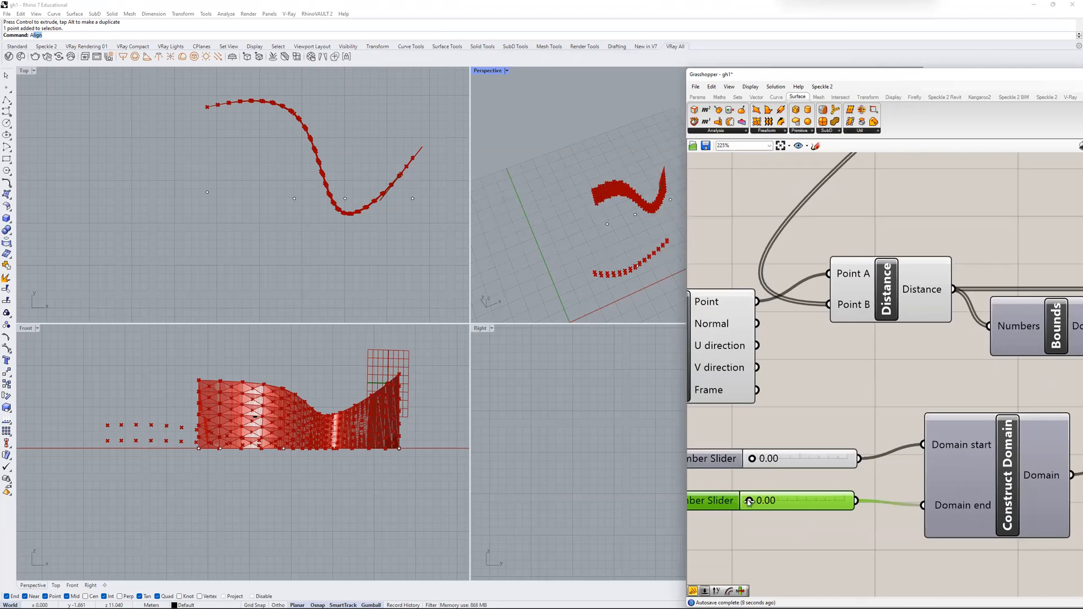
left_click_drag(757, 502, 814, 498)
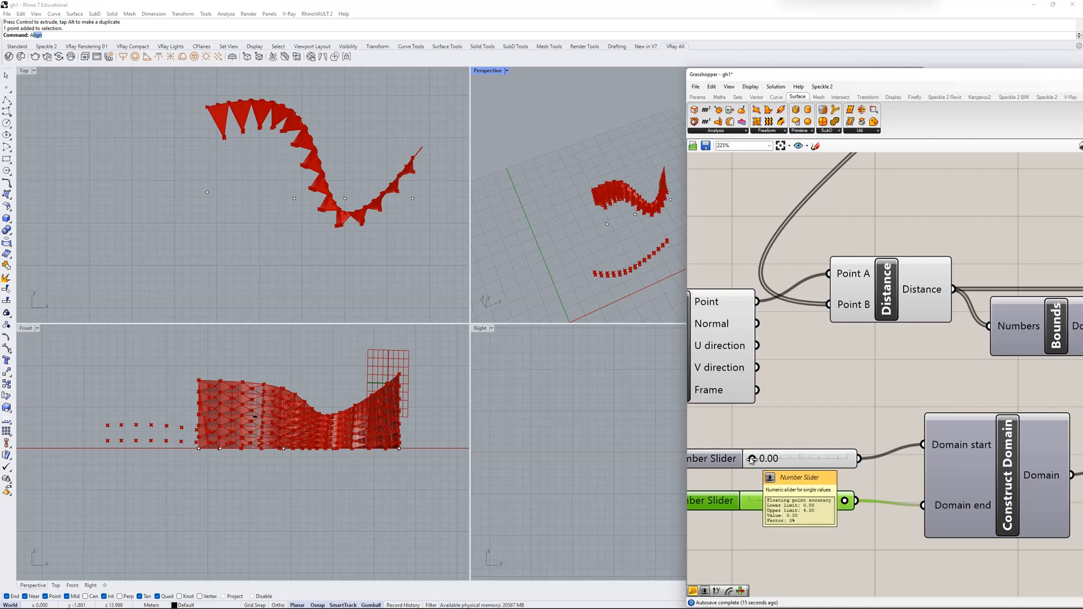
left_click_drag(751, 459, 801, 460)
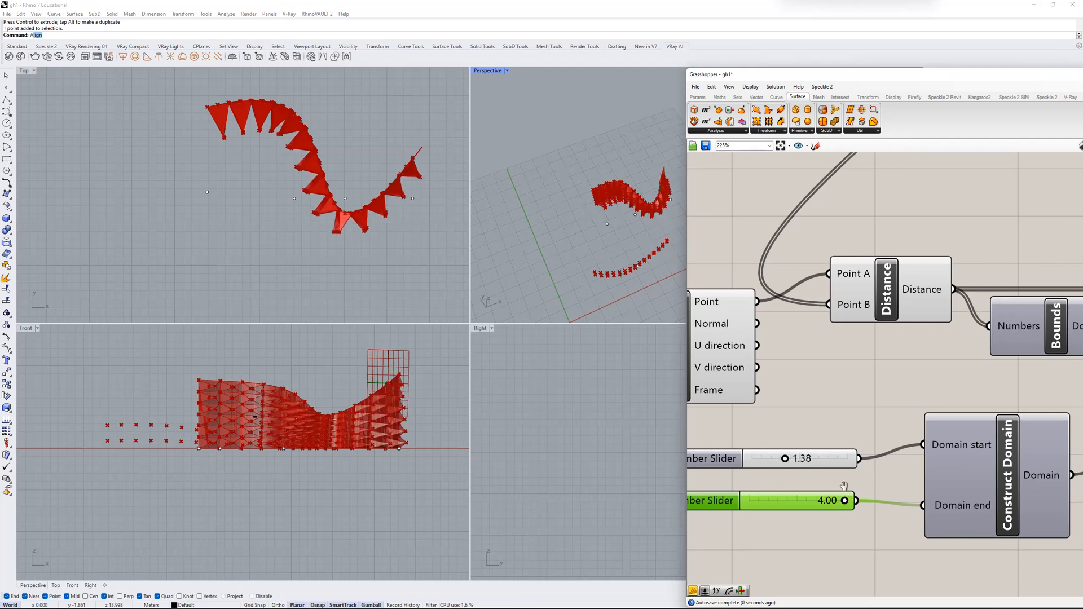
scroll(828, 463, "down", 2)
left_click_drag(821, 439, 794, 440)
- Raise the Domain end slider's maximum limit above 4
double_click(778, 464)
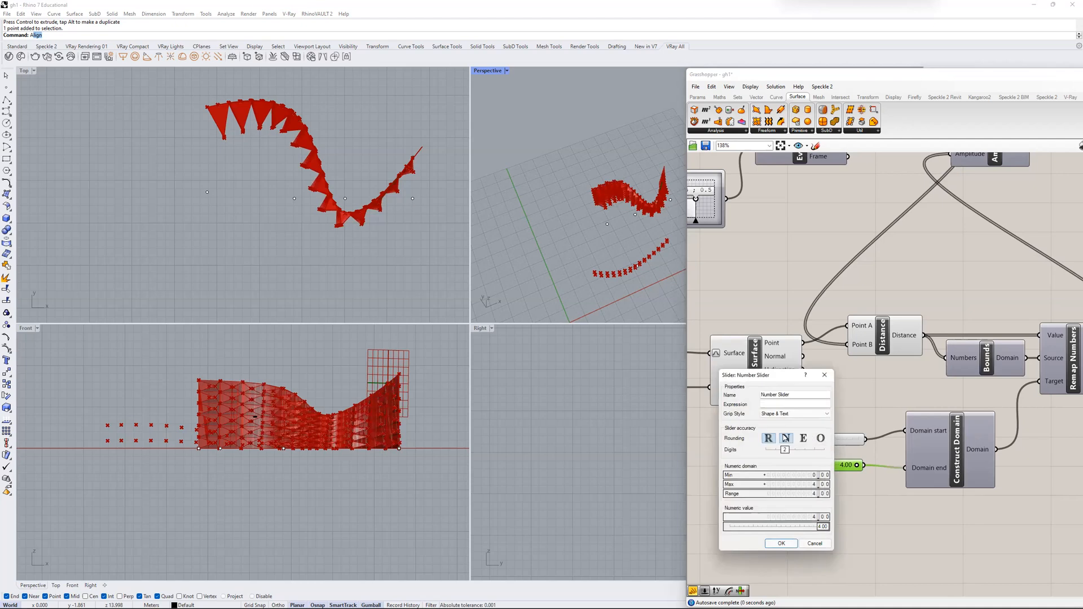
double_click(815, 484)
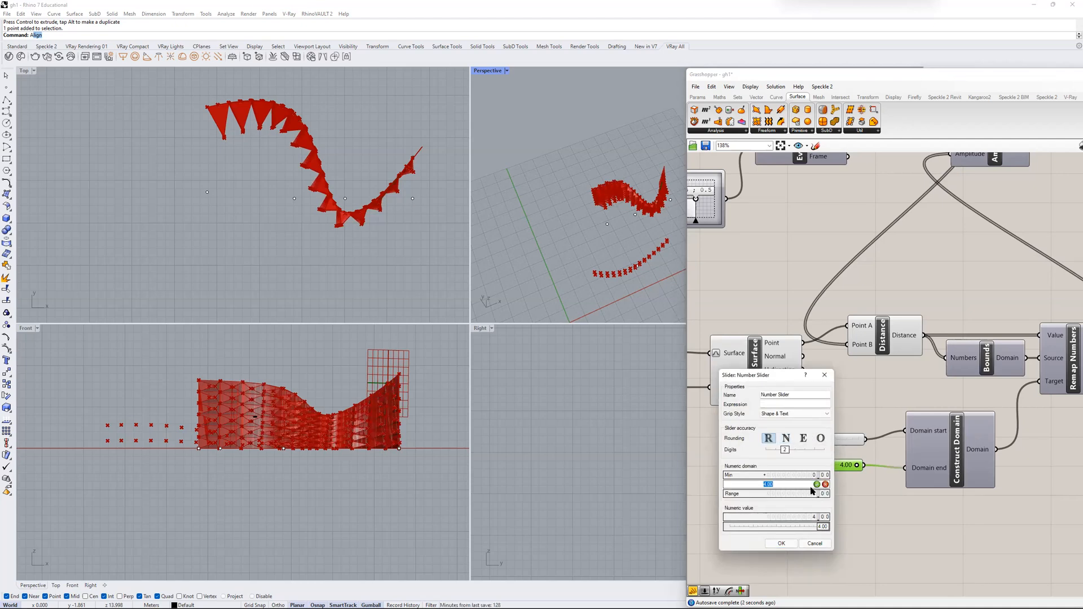
left_click(817, 484)
left_click(781, 543)
- Set the Domain end slider to 7.61 and the Domain start slider to 3.84
left_click_drag(810, 465, 852, 461)
key("ctrl+z")
key("ctrl+z")
key("ctrl+z")
key("ctrl+z")
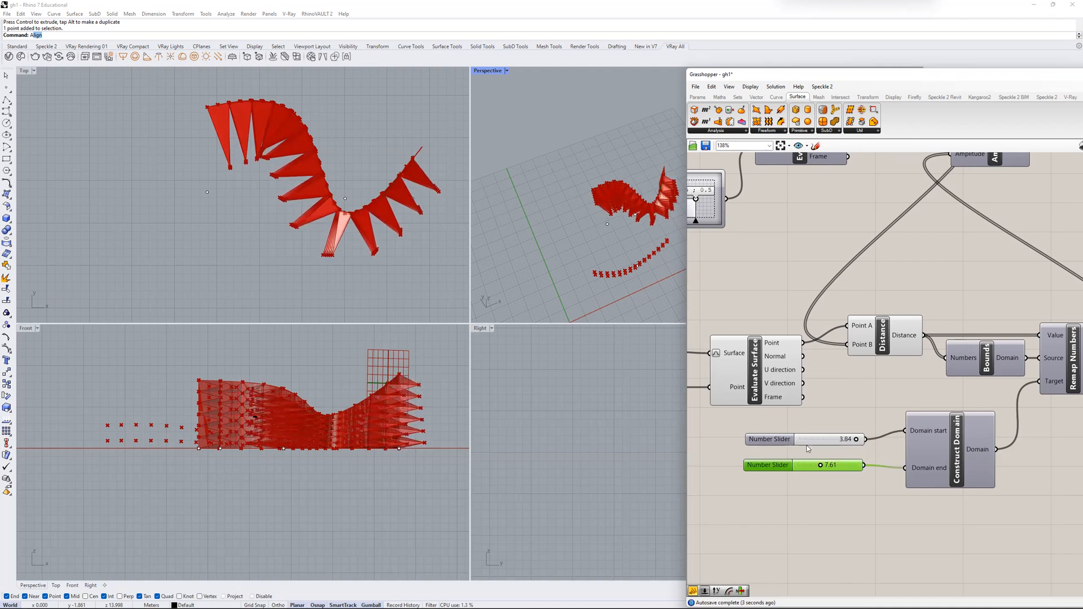
- Replace the Domain start slider with a copy of the Domain end slider and set it to 0.39
key("ctrl+y")
key("ctrl+y")
key("ctrl+y")
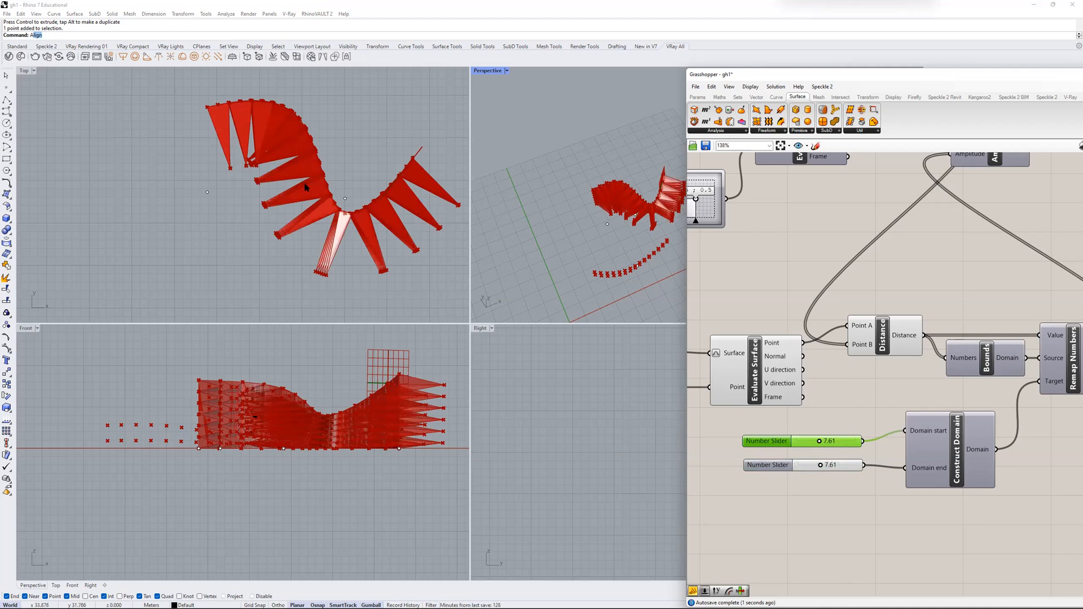
left_click_drag(819, 441, 798, 441)
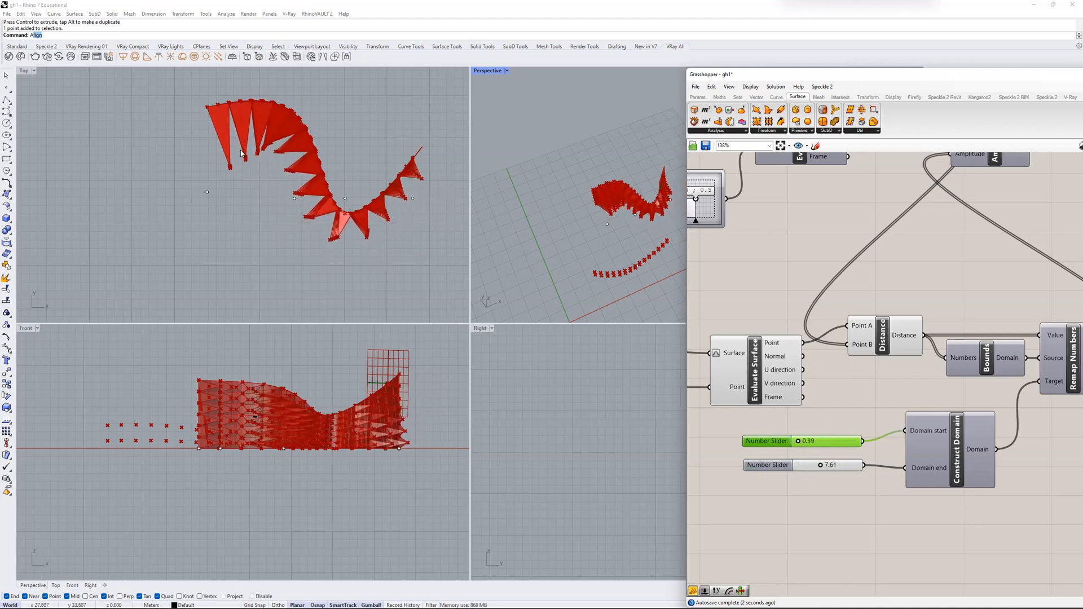
- Move the MD Slider's control point to about U 0.14 and V 0.8 to shift the depth gradient
scroll(959, 298, "down", 3)
scroll(786, 377, "up", 1)
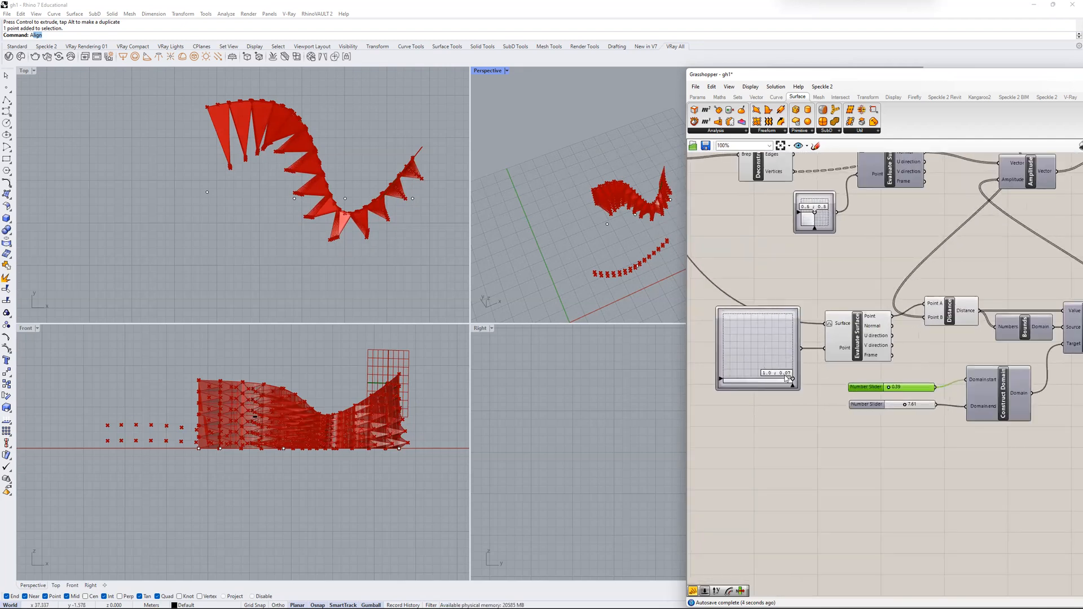
left_click_drag(788, 380, 734, 327)
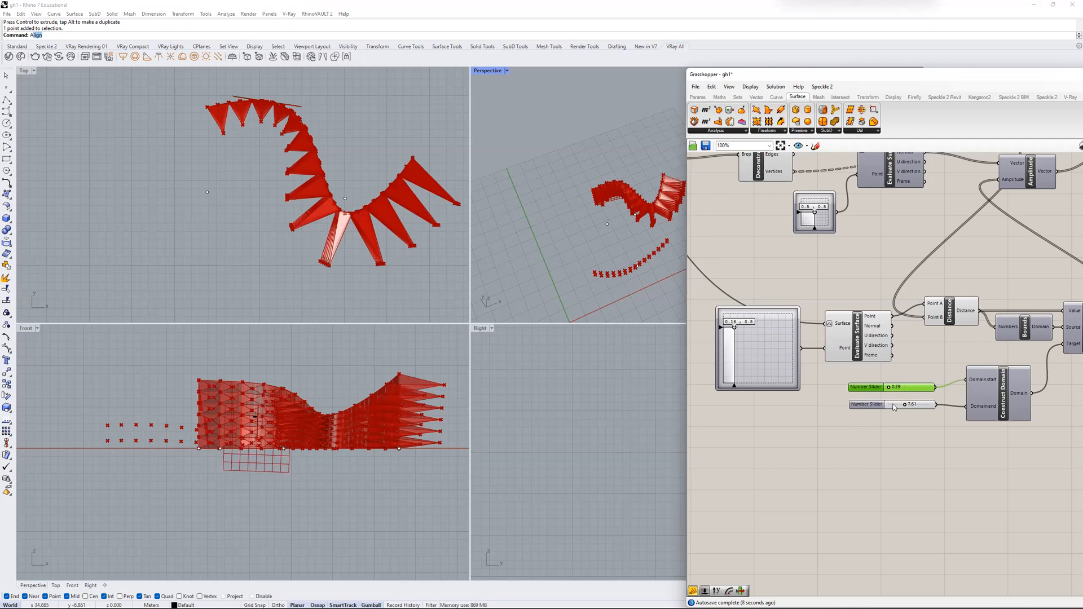
- Reverse the depth gradient by setting Domain start to 5.59 and Domain end to 0.00
scroll(897, 403, "up", 2)
left_click_drag(908, 406, 882, 406)
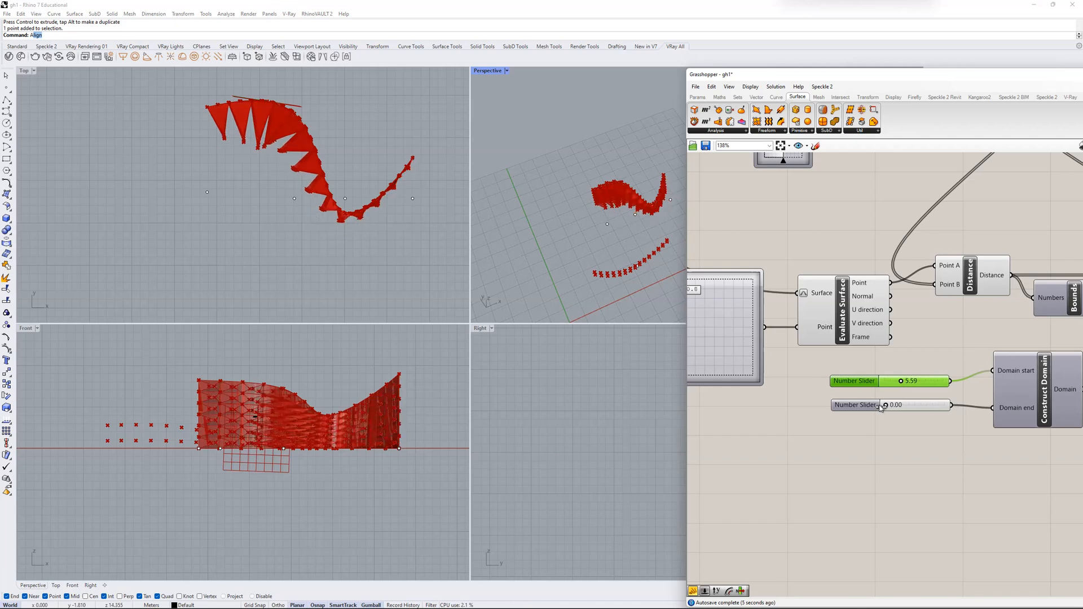
scroll(602, 188, "up", 5)
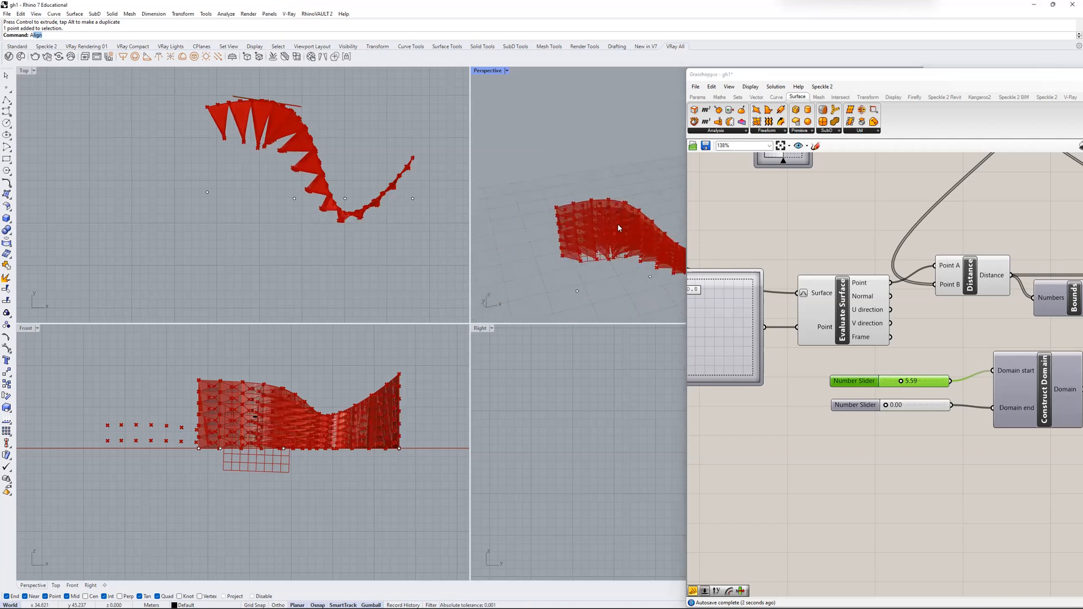
scroll(898, 303, "down", 10)
scroll(899, 303, "up", 4)
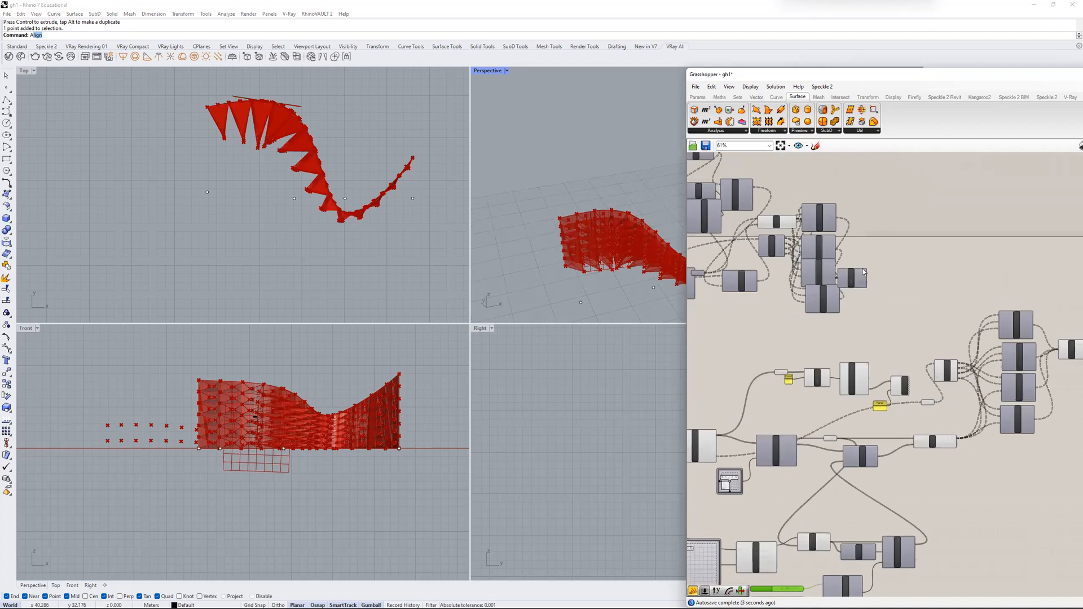
- Move the entire gradient facade definition farther down the canvas, away from the earlier definition above it
scroll(857, 306, "down", 3)
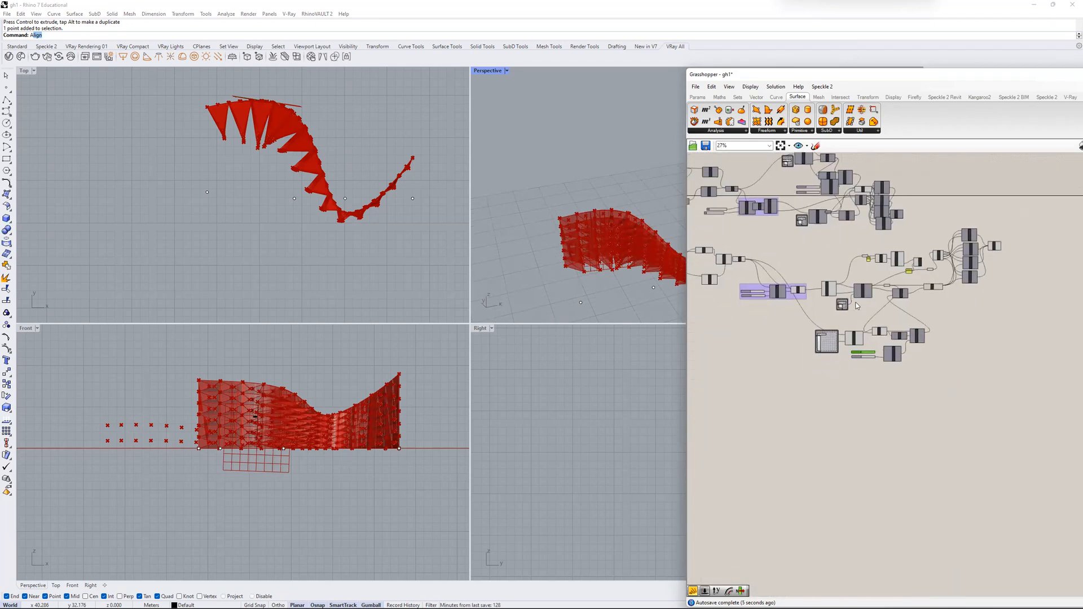
scroll(924, 260, "down", 2)
left_click_drag(1010, 386, 711, 228)
left_click_drag(1000, 237, 998, 321)
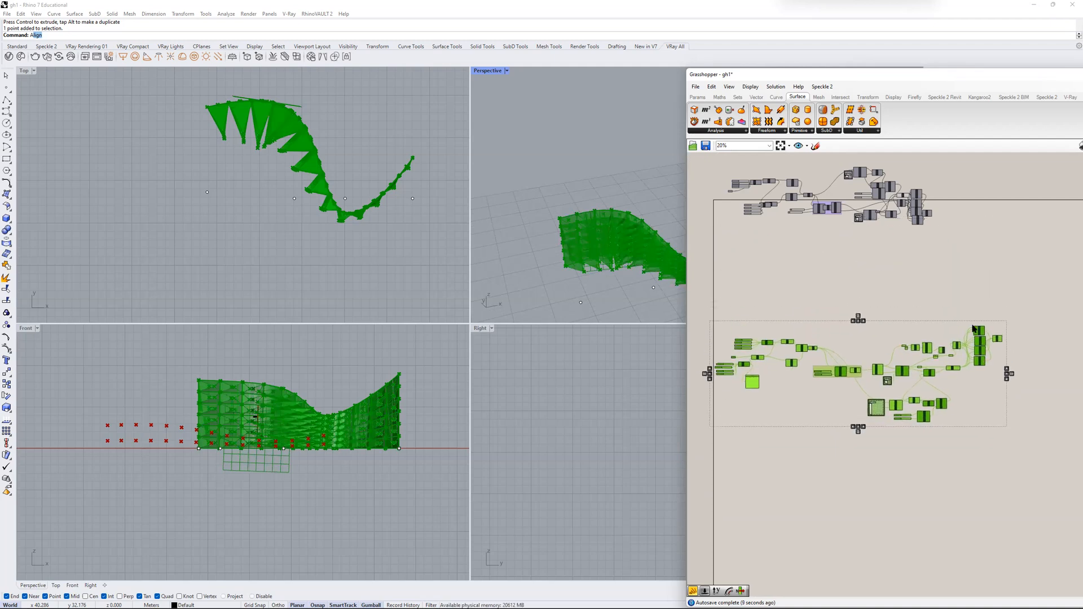
left_click(921, 246)
- Reposition the Grasshopper window so that its whole canvas fits on the screen beside the Rhino viewports
scroll(867, 328, "up", 3)
scroll(868, 328, "down", 2)
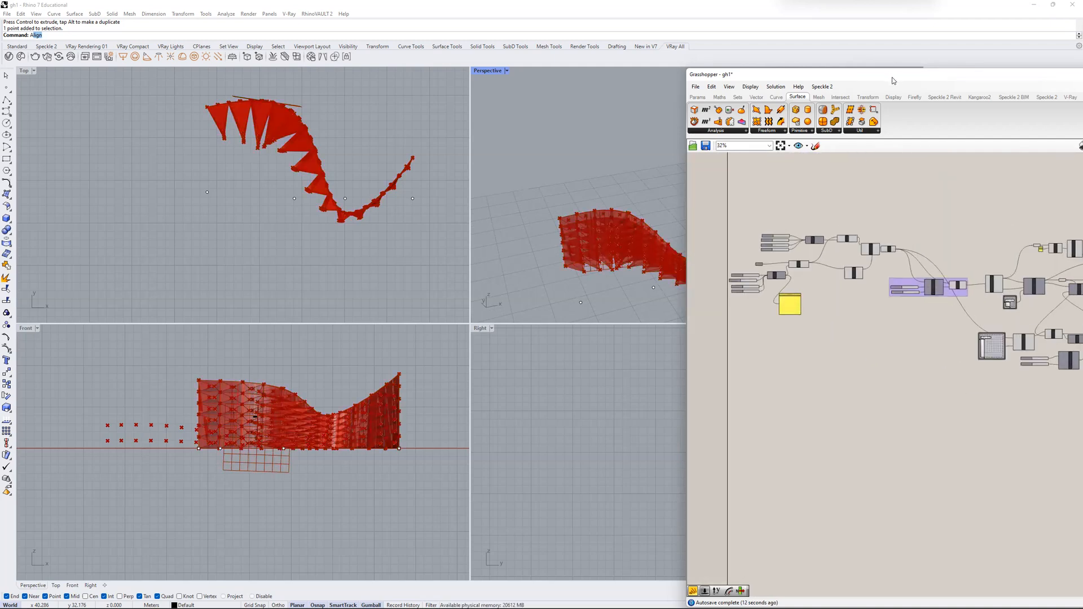
left_click_drag(893, 80, 739, 58)
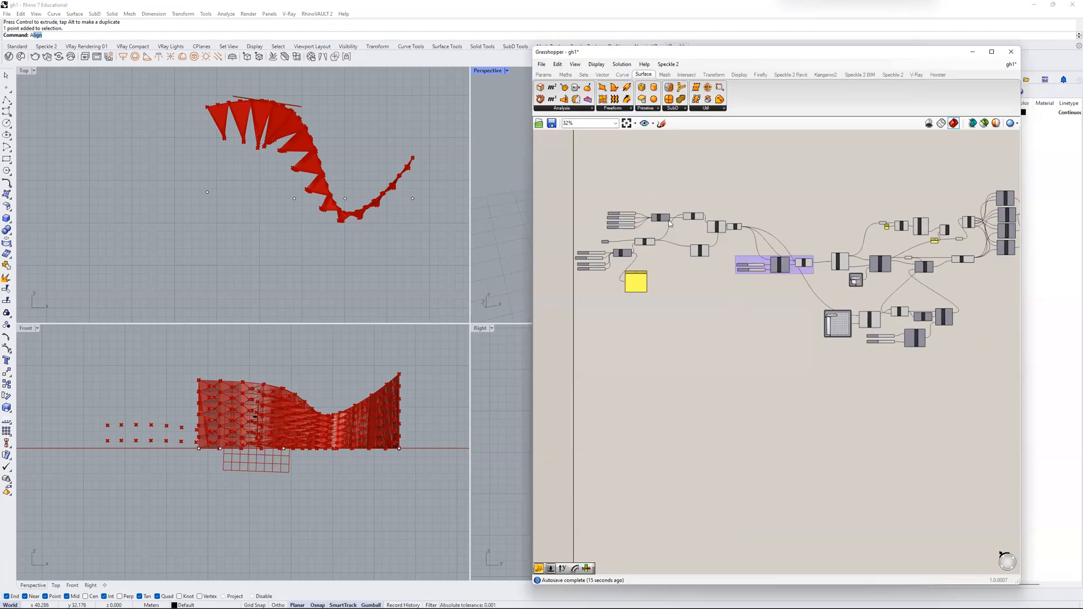
mouse_move(952, 599)
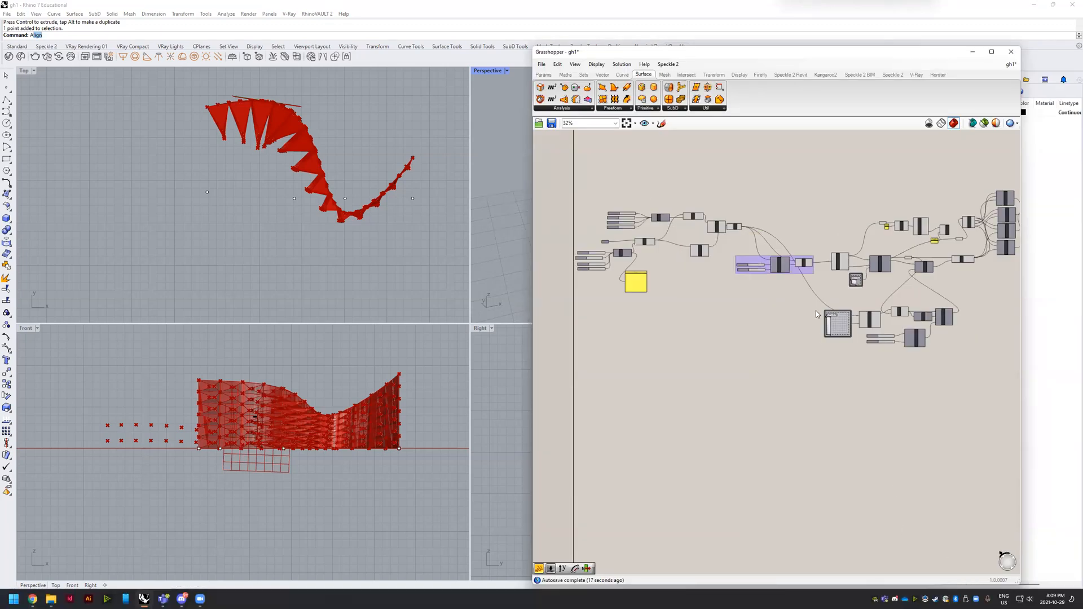
- Examine the start of the definition, where sliders and unit vectors drive the movement of the referenced points
scroll(718, 235, "up", 3)
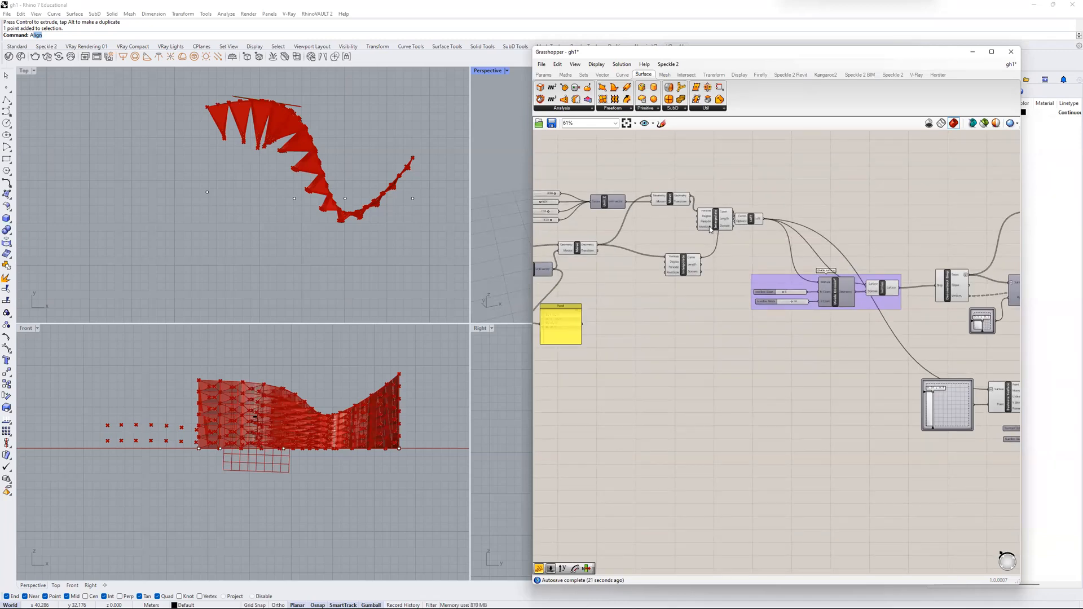
scroll(701, 234, "down", 3)
scroll(893, 233, "up", 2)
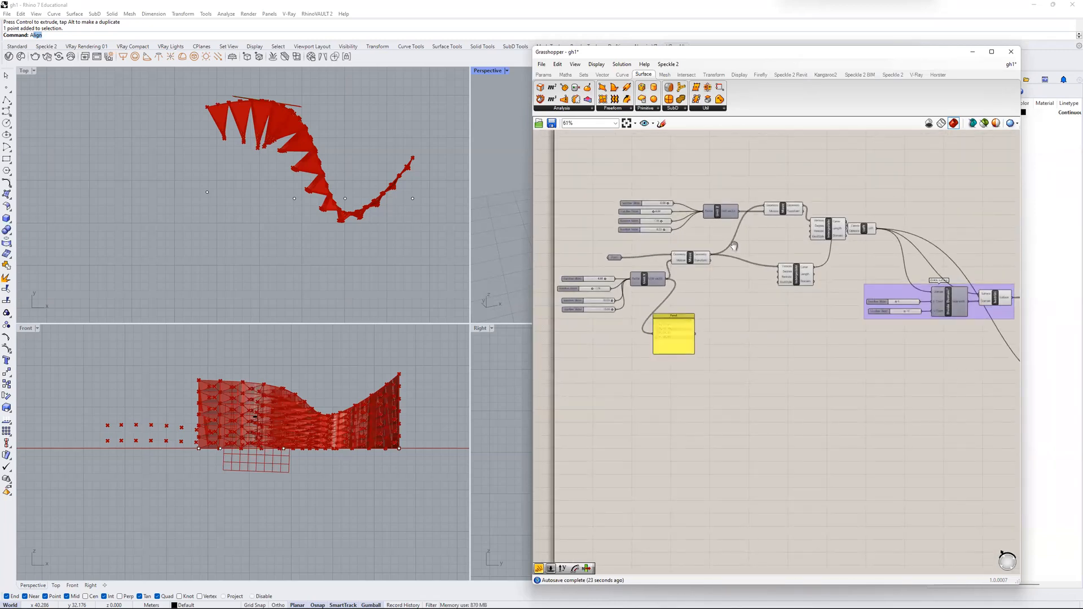
right_click_drag(893, 233, 1081, 223)
scroll(656, 266, "up", 5)
scroll(652, 275, "down", 3)
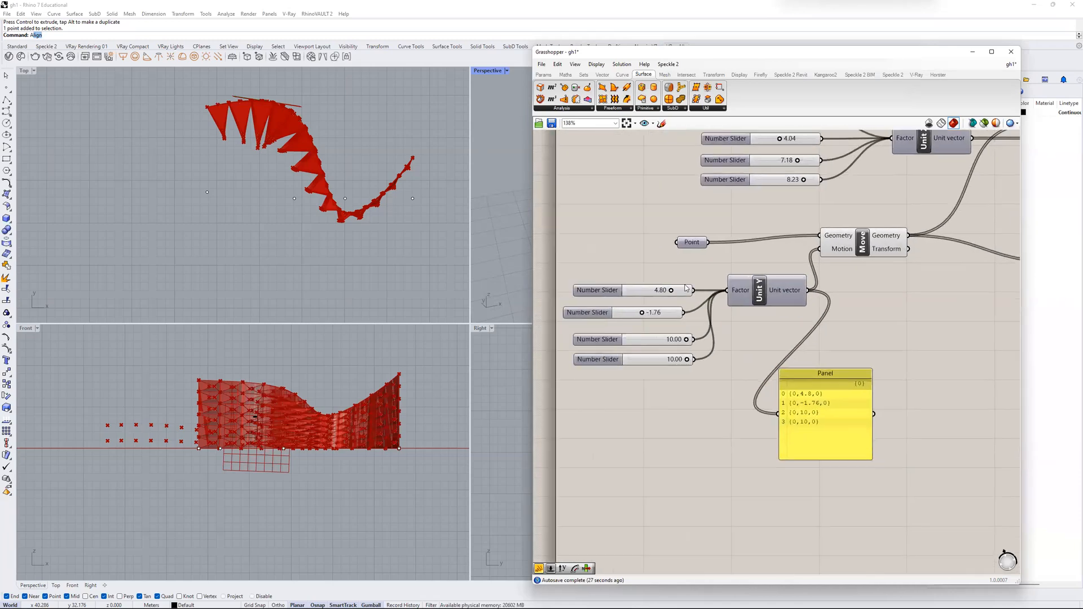
left_click(668, 292)
left_click_drag(675, 295, 639, 298)
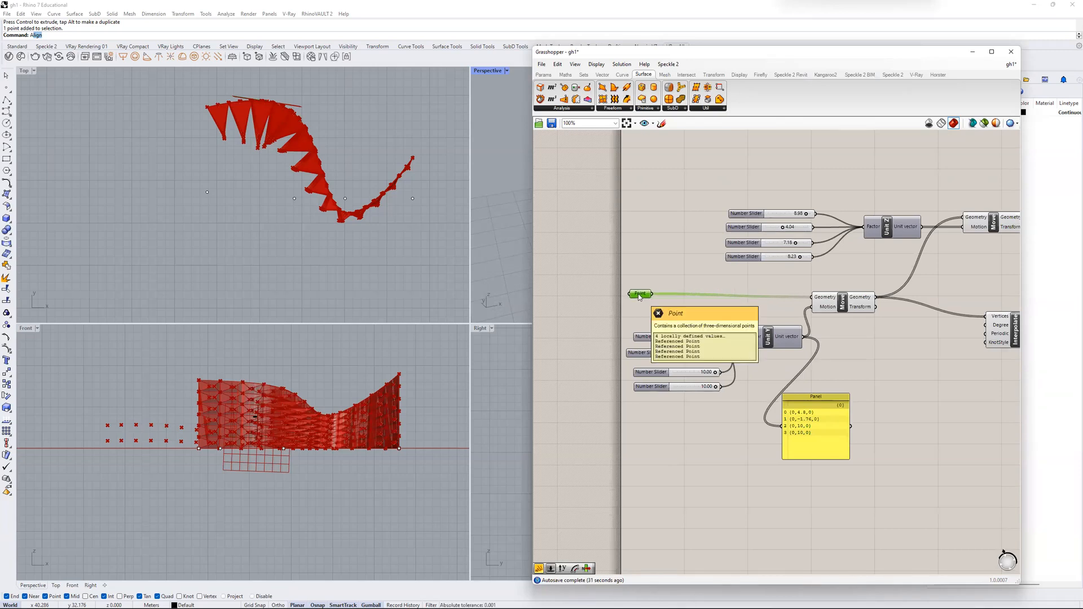
- Check the four referenced points in the Top viewport and the Move component that shifts them along Y
left_click_drag(420, 204, 184, 189)
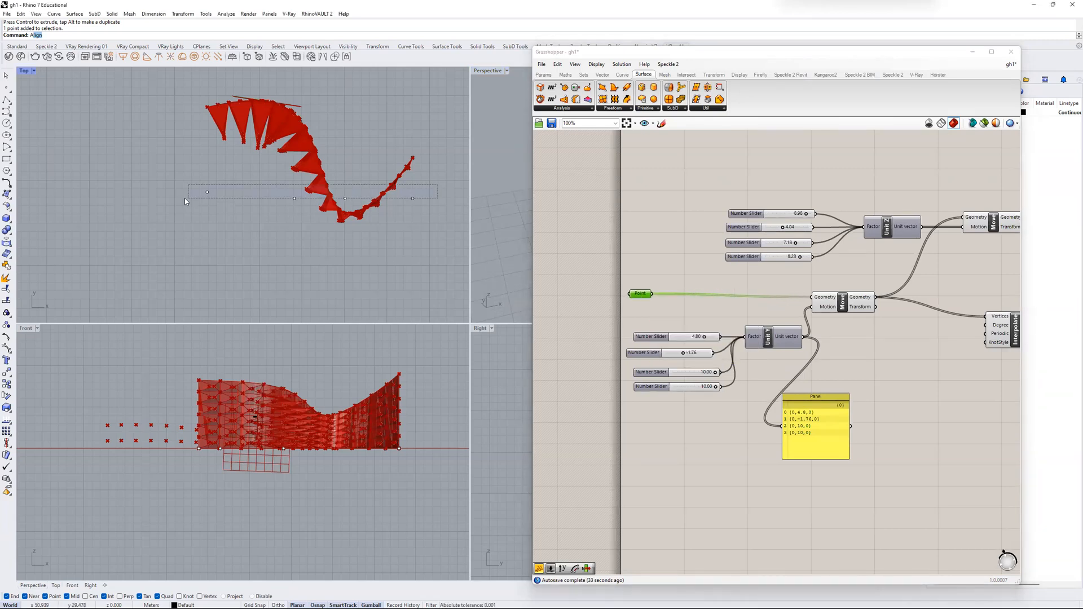
left_click(413, 244)
scroll(679, 287, "up", 3)
left_click(762, 304)
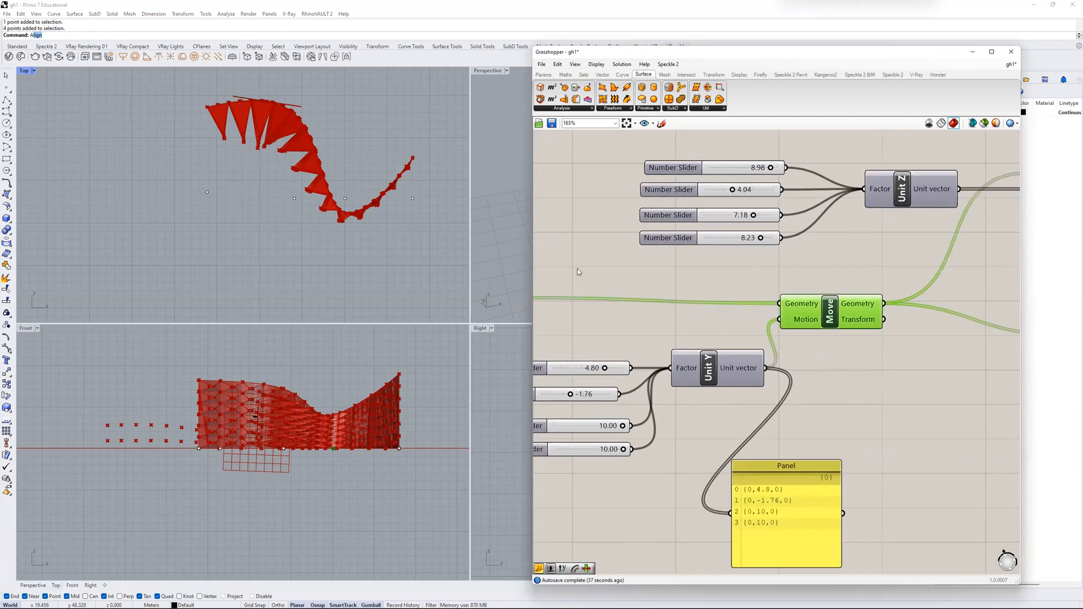
scroll(715, 266, "down", 2)
right_click_drag(714, 266, 574, 260)
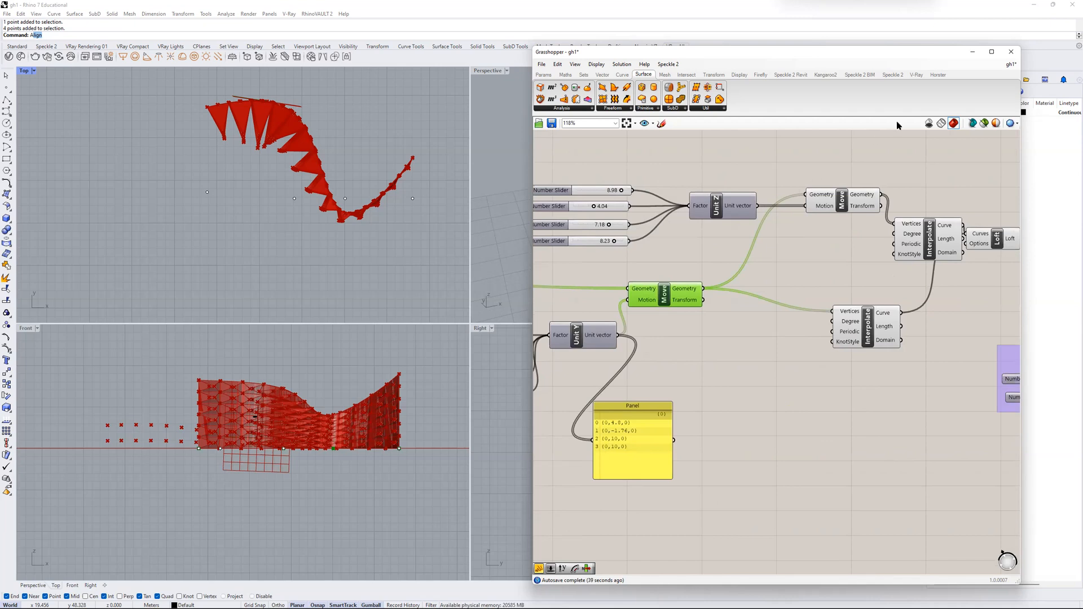
- Limit the Grasshopper preview to selected components and maximize the Perspective viewport
left_click(985, 125)
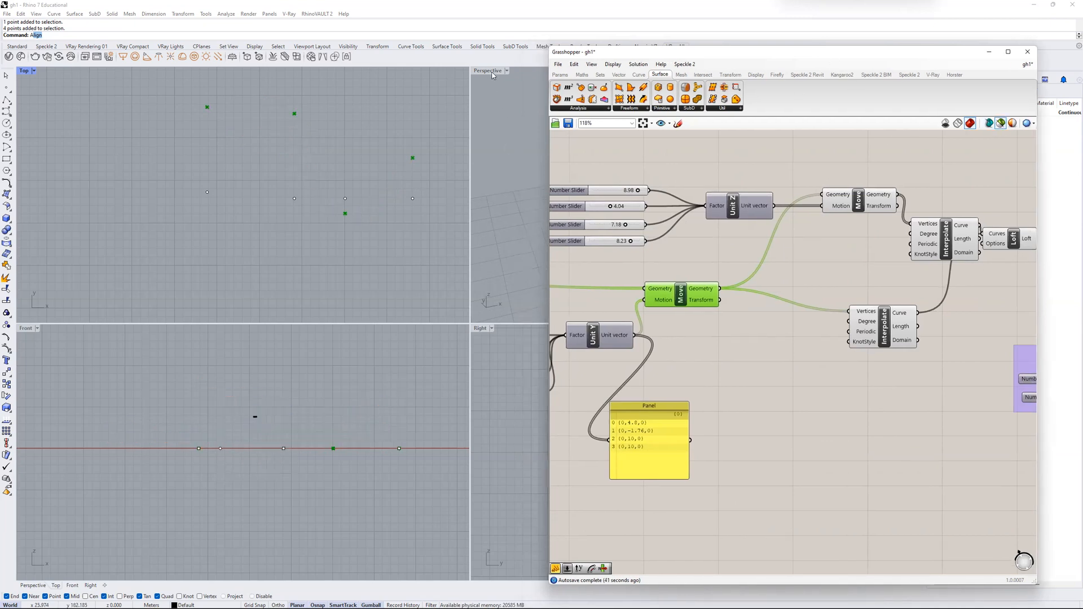
double_click(489, 71)
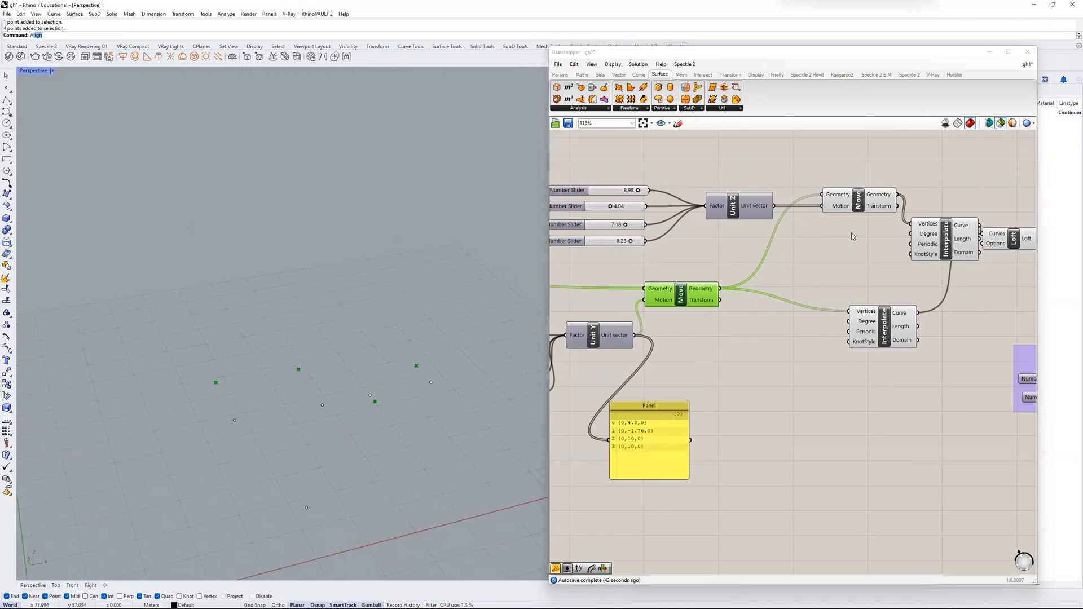
right_click_drag(484, 315, 409, 378)
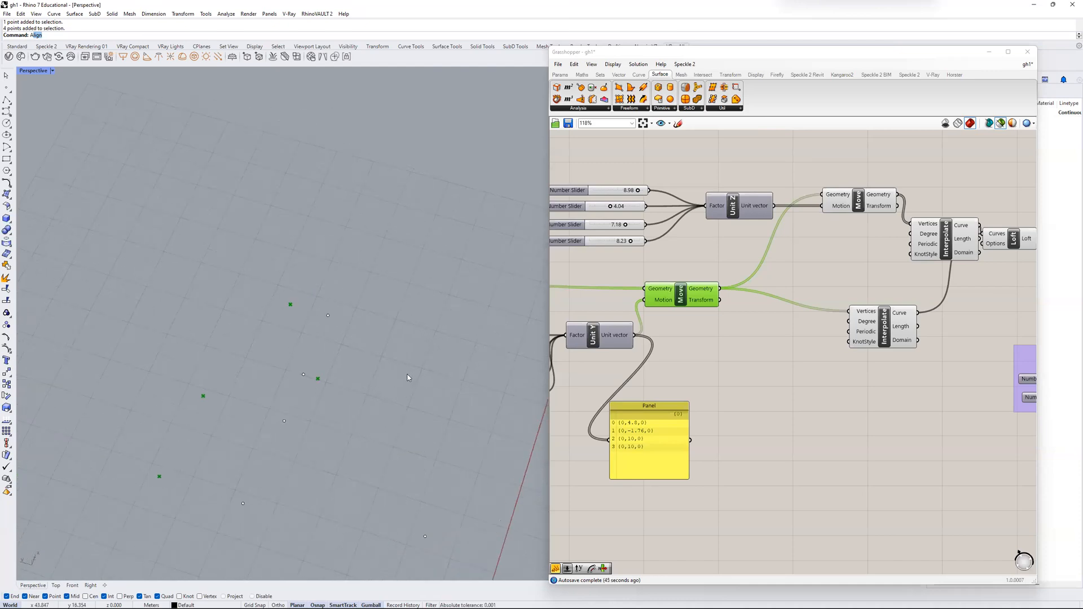
- Preview the vertically moved points together with the Y-shifted ones, and the two Interpolate curves built from them
left_click(866, 200, "shift")
right_click_drag(354, 343, 337, 206)
right_click_drag(851, 279, 749, 278)
left_click(804, 264)
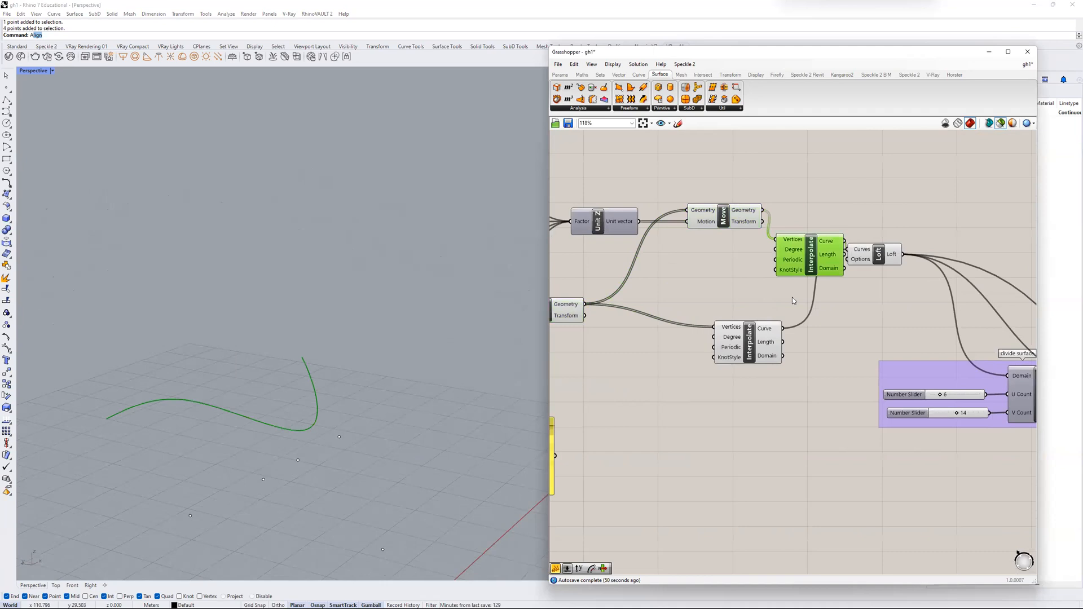
left_click(753, 340, "shift")
right_click_drag(282, 379, 358, 448)
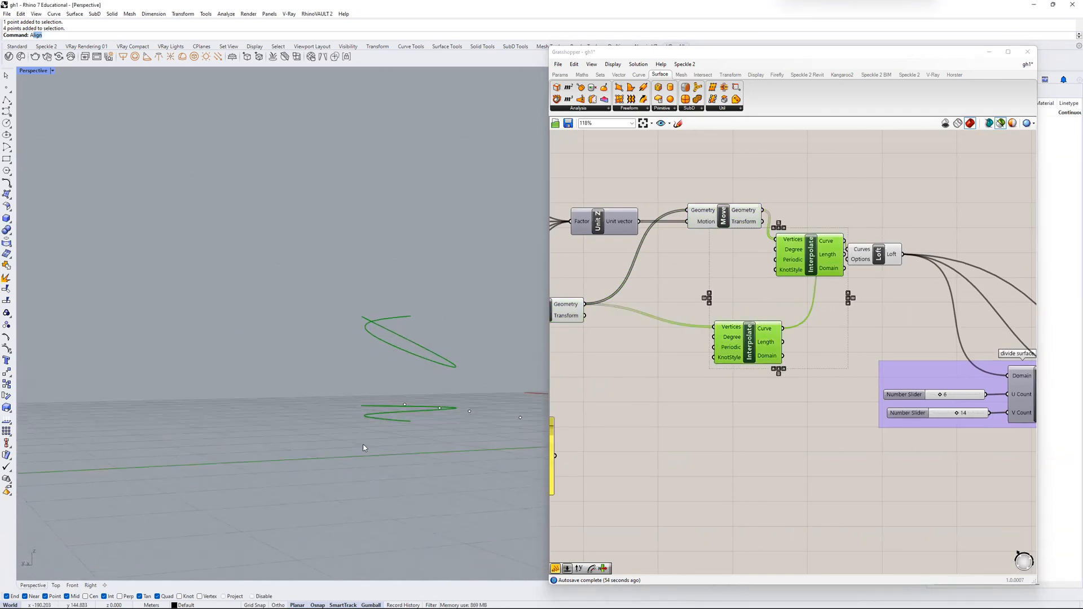
right_click_drag(423, 405, 316, 380)
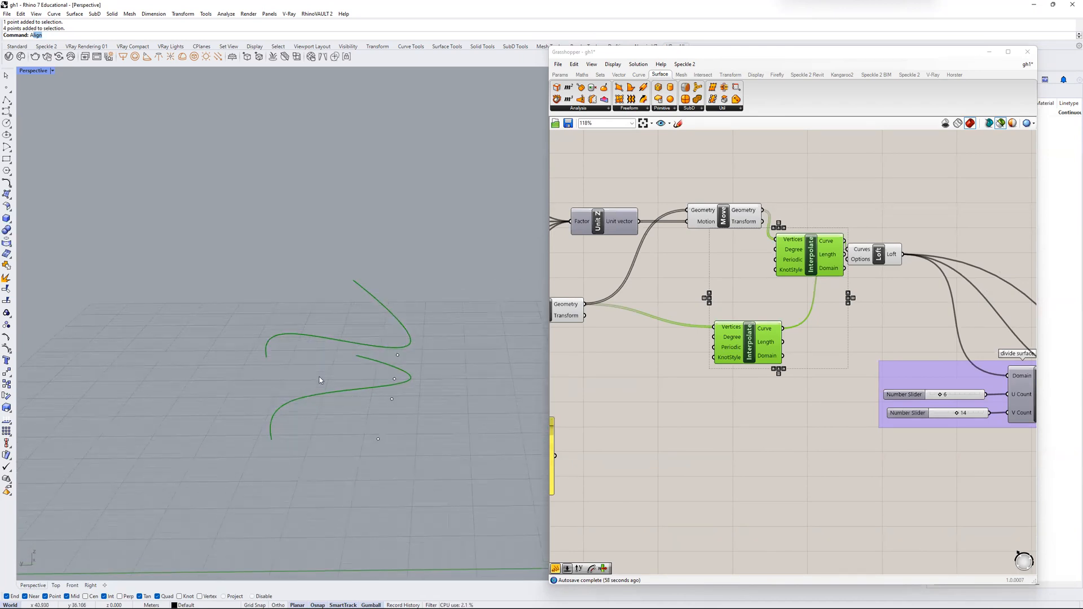
- Preview the Loft surface spanning the two interpolated curves in the Perspective viewport
left_click(856, 257)
right_click_drag(429, 315, 437, 338)
scroll(395, 339, "down", 5)
scroll(912, 303, "down", 4)
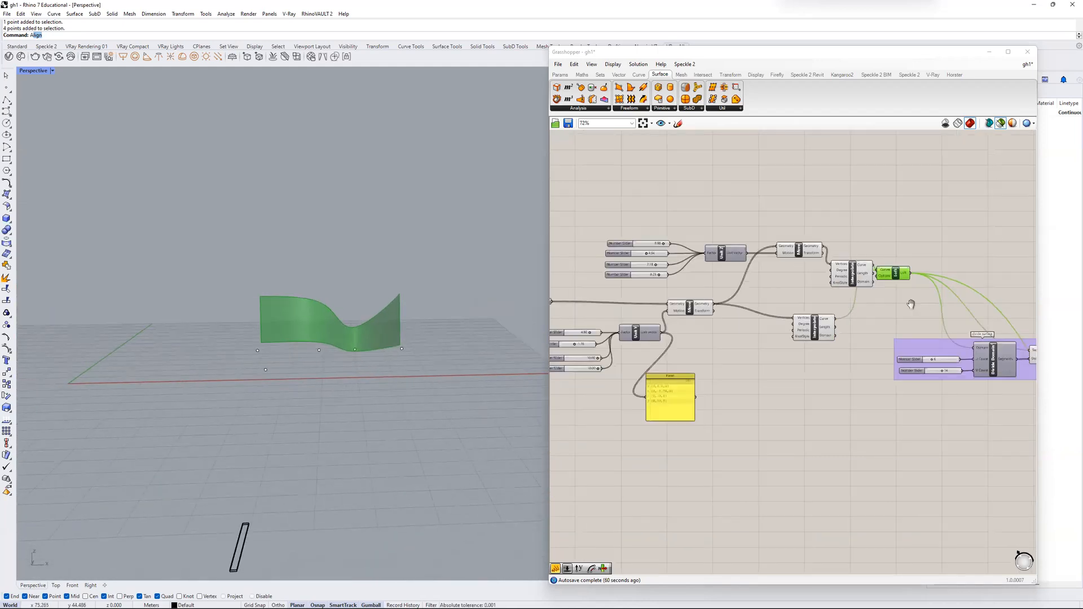
- Preview the Isotrim subdivision of the lofted surface and set its V Count to 10
right_click_drag(897, 315, 709, 323)
scroll(819, 338, "up", 5)
right_click_drag(820, 339, 655, 309)
left_click(705, 347)
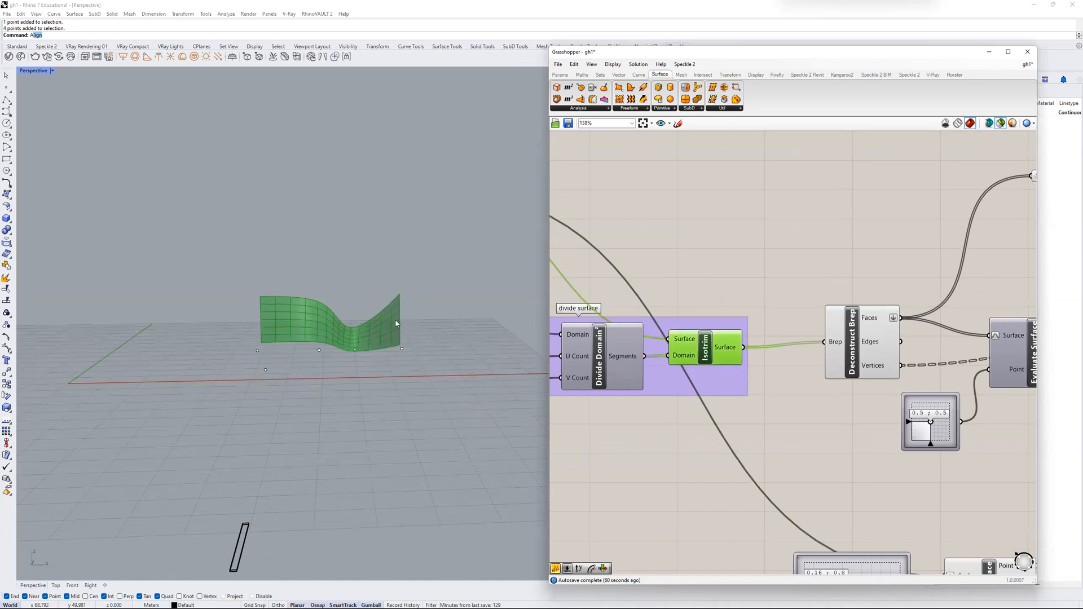
scroll(340, 329, "up", 4)
scroll(350, 338, "up", 4)
right_click_drag(693, 392, 704, 332)
scroll(693, 300, "up", 2)
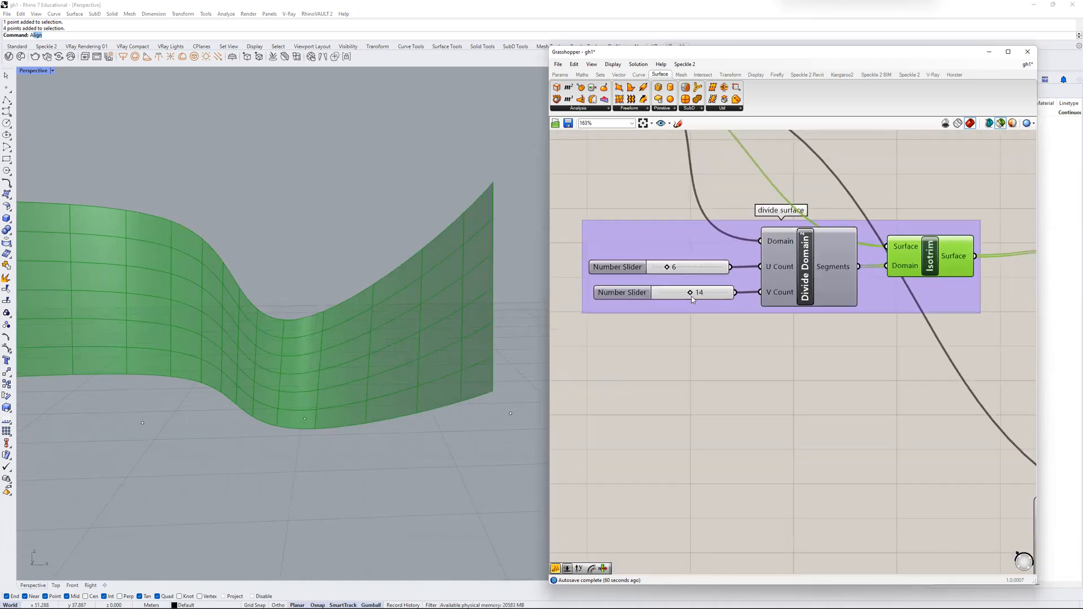
left_click_drag(692, 294, 685, 293)
- Inspect the Deconstruct Brep output of the subdivided panels and the frames produced by Evaluate Surface
scroll(693, 317, "down", 4)
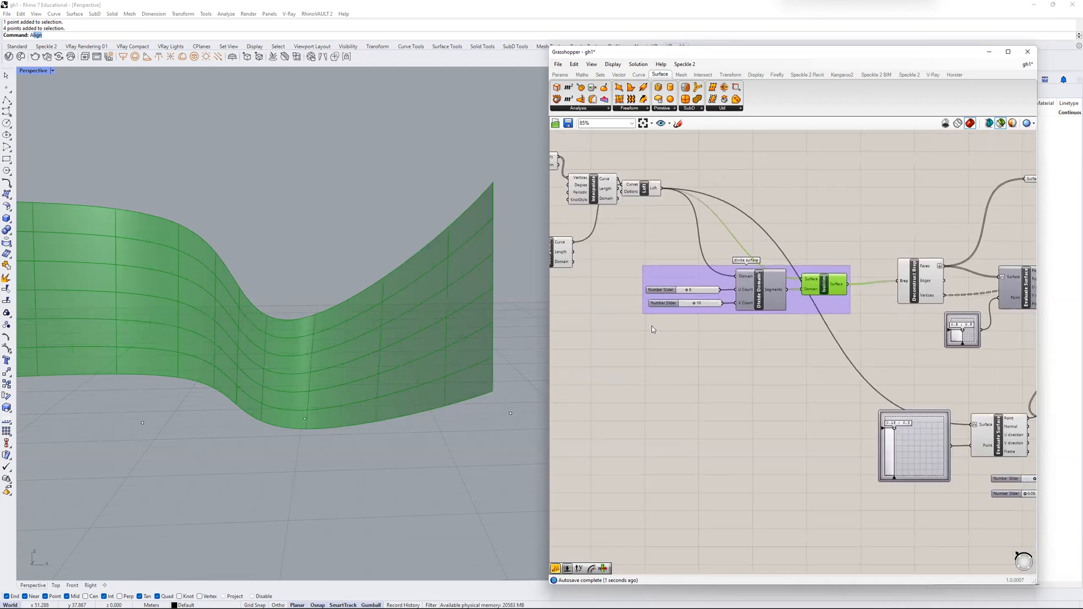
left_click(745, 296)
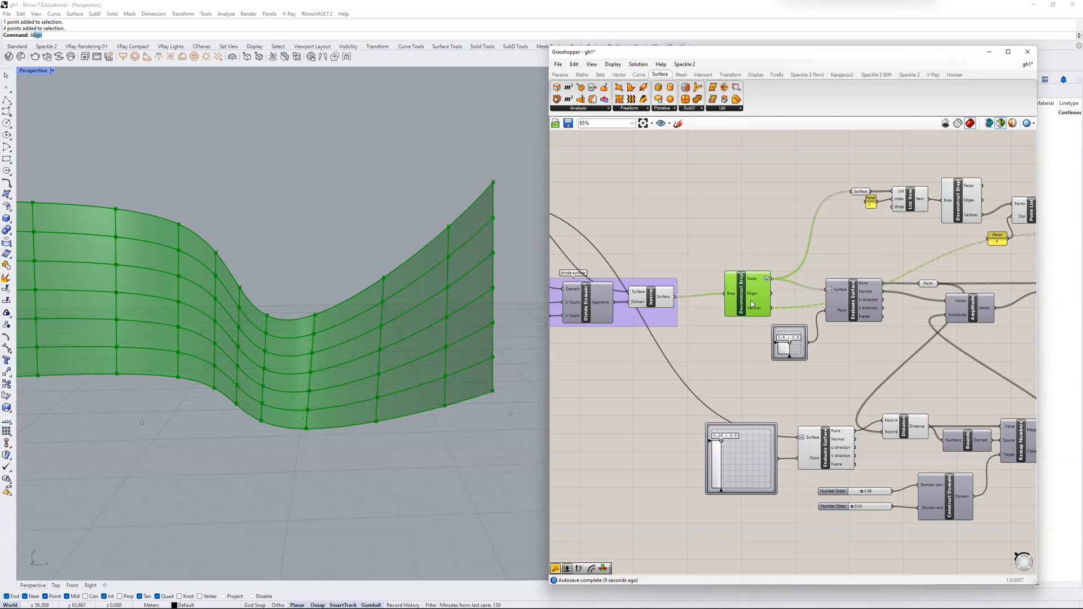
scroll(878, 302, "up", 3)
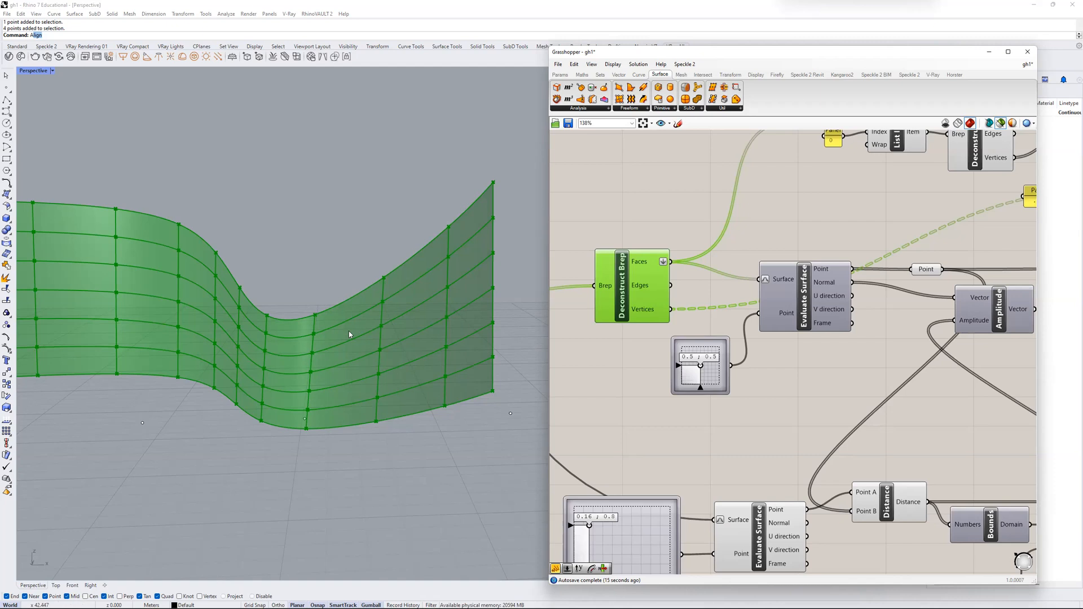
scroll(352, 332, "up", 3)
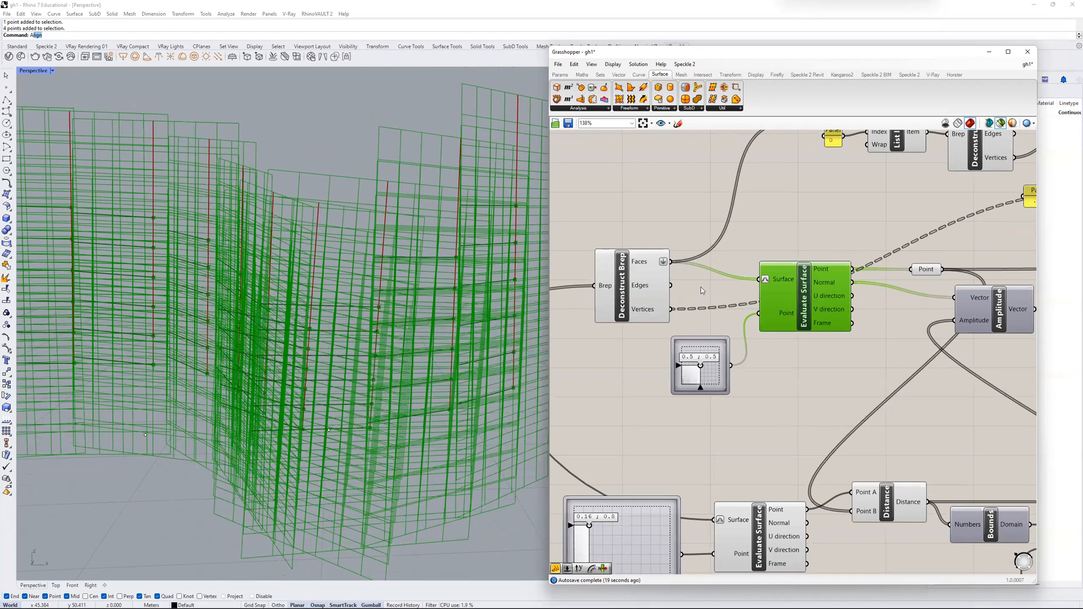
scroll(910, 286, "down", 2)
scroll(910, 285, "up", 2)
- Preview the panel centre points from the Point container together with the Deconstruct Brep panels
left_click(932, 275)
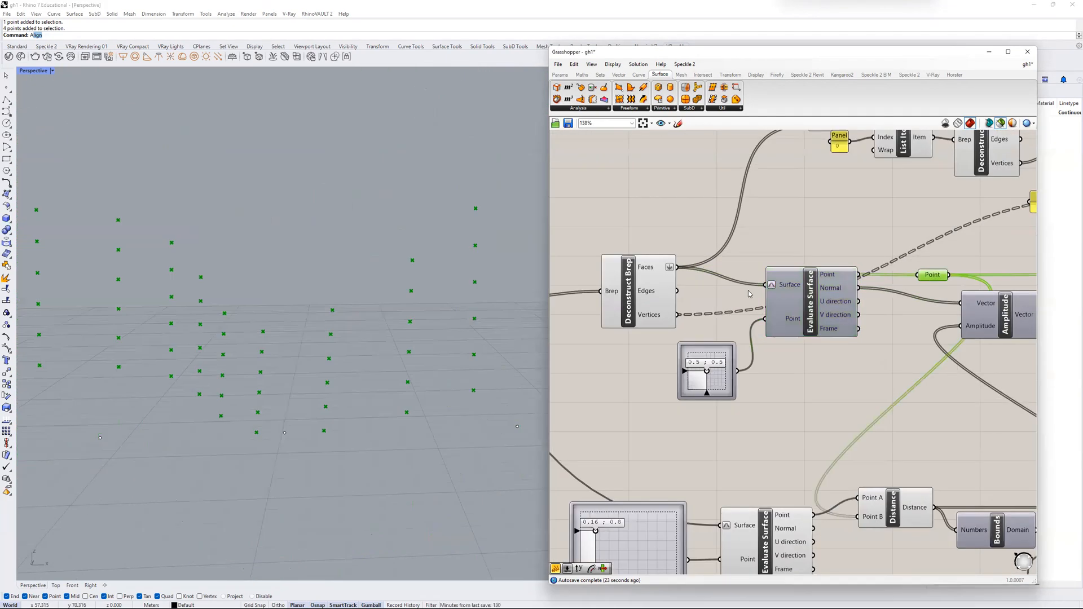
left_click(656, 295)
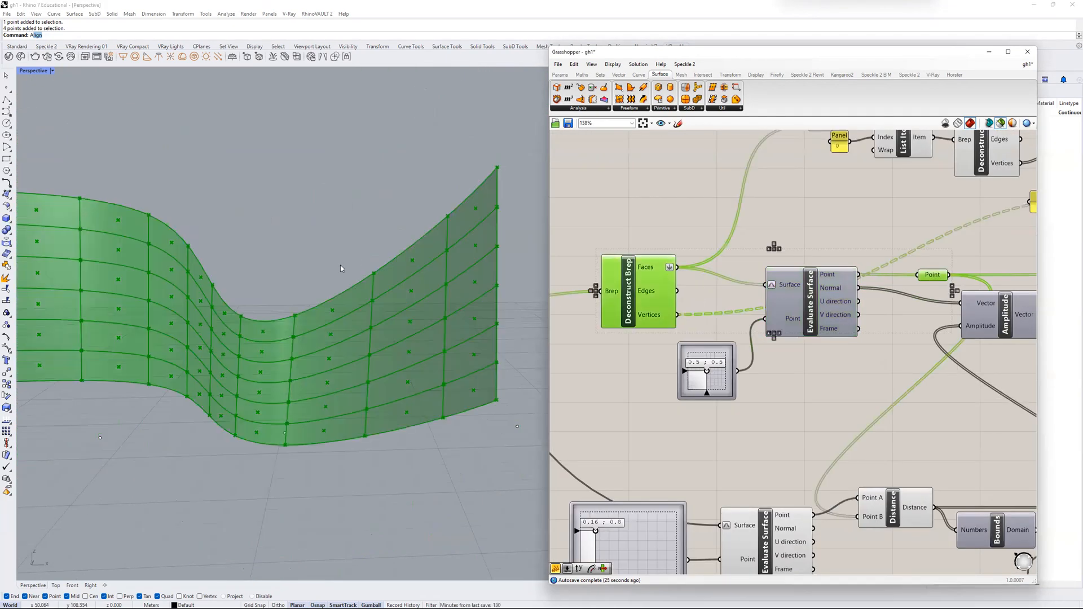
scroll(347, 294, "up", 2)
scroll(945, 308, "down", 3)
- Examine the pyramid tip points that the Move component offsets from the panel centres using the Amplitude vectors
right_click_drag(945, 308, 781, 310)
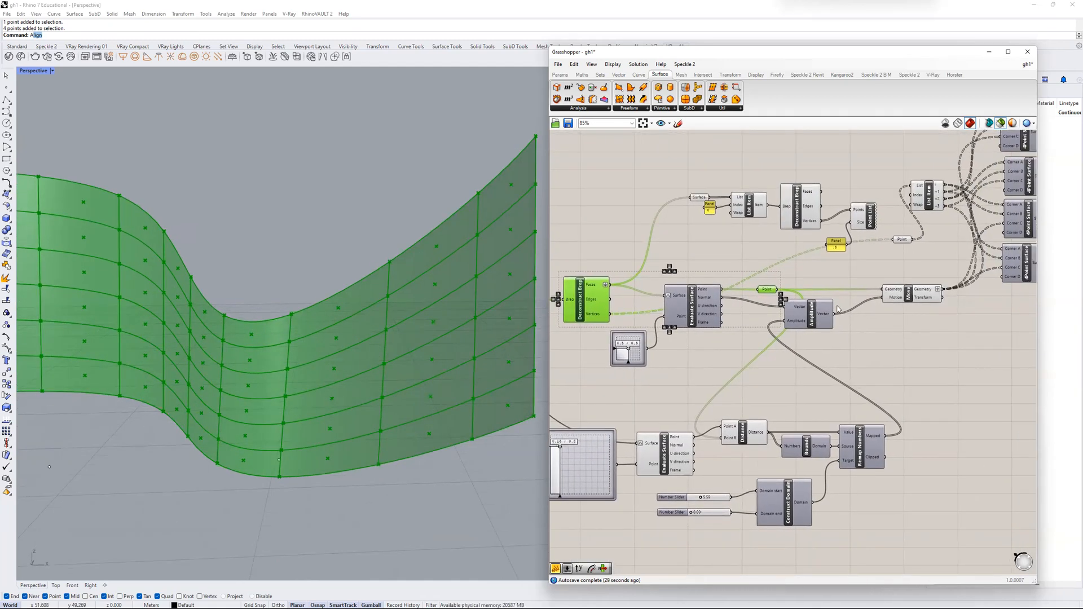
scroll(917, 298, "up", 2)
right_click_drag(937, 289, 859, 349)
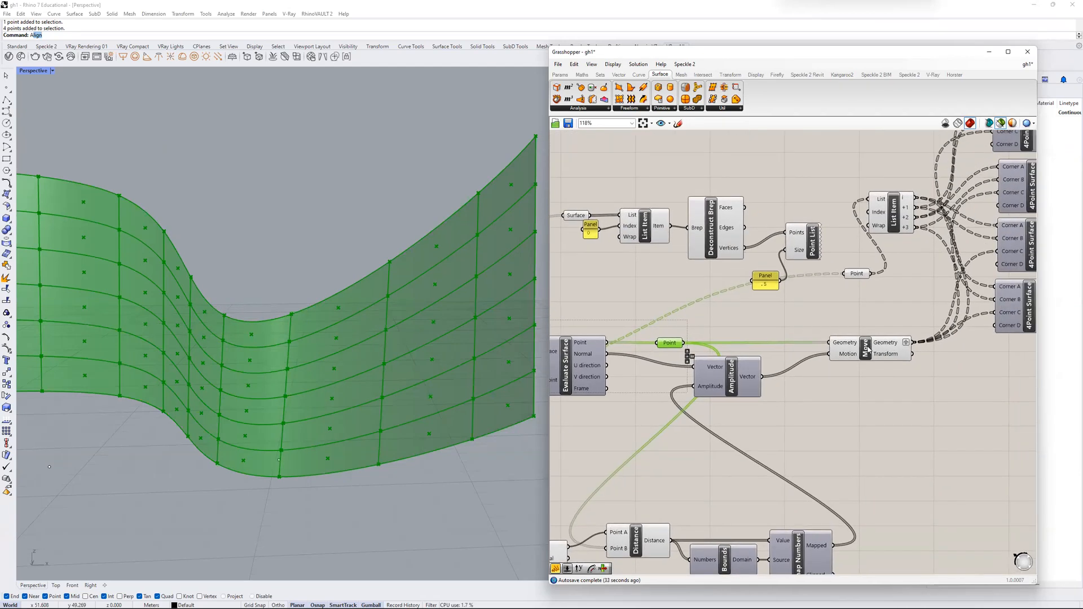
left_click(867, 348)
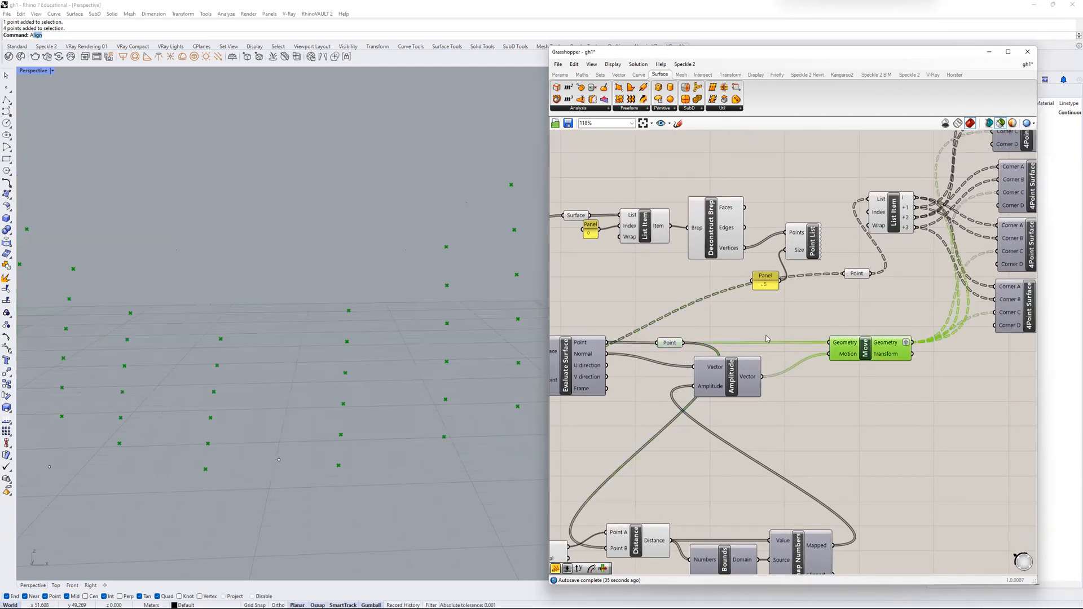
right_click_drag(648, 367, 693, 363)
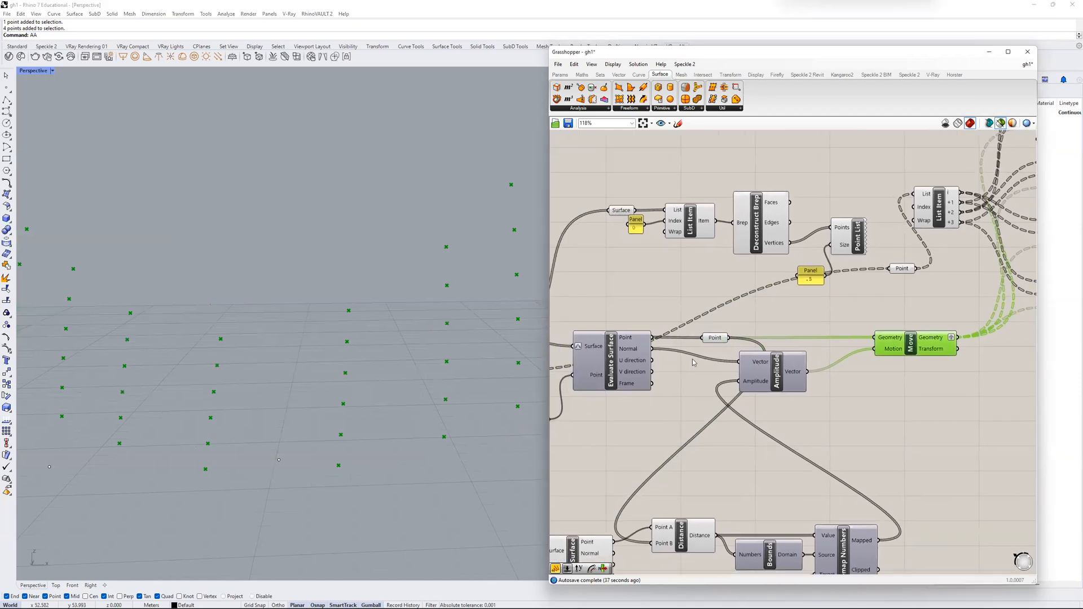
- Compare the moved tip points with the Evaluate Surface frames and with the original panel centre points
left_click(635, 350)
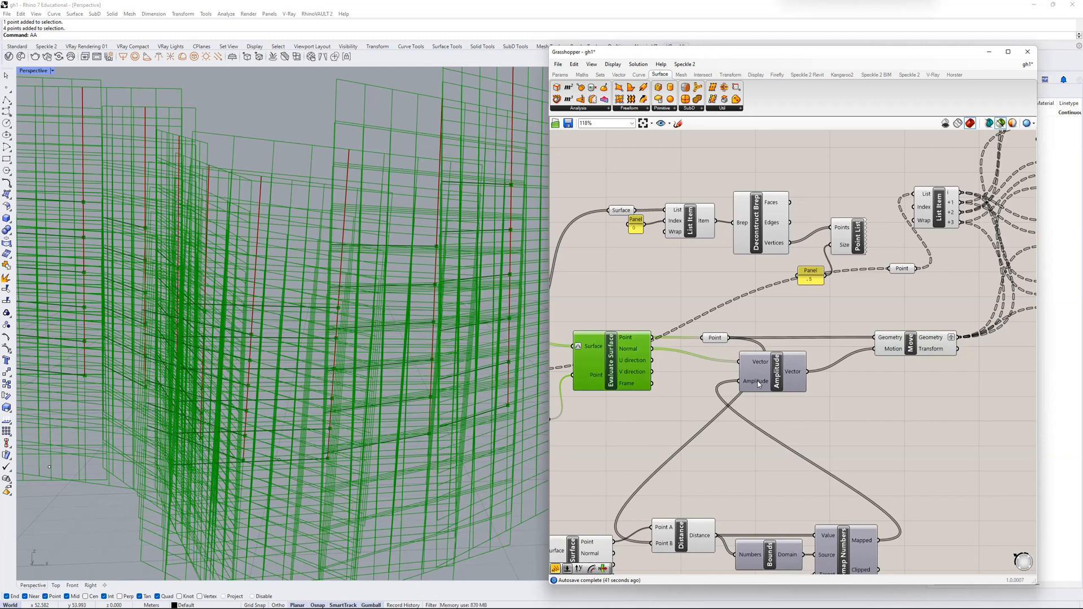
right_click_drag(773, 381, 724, 418)
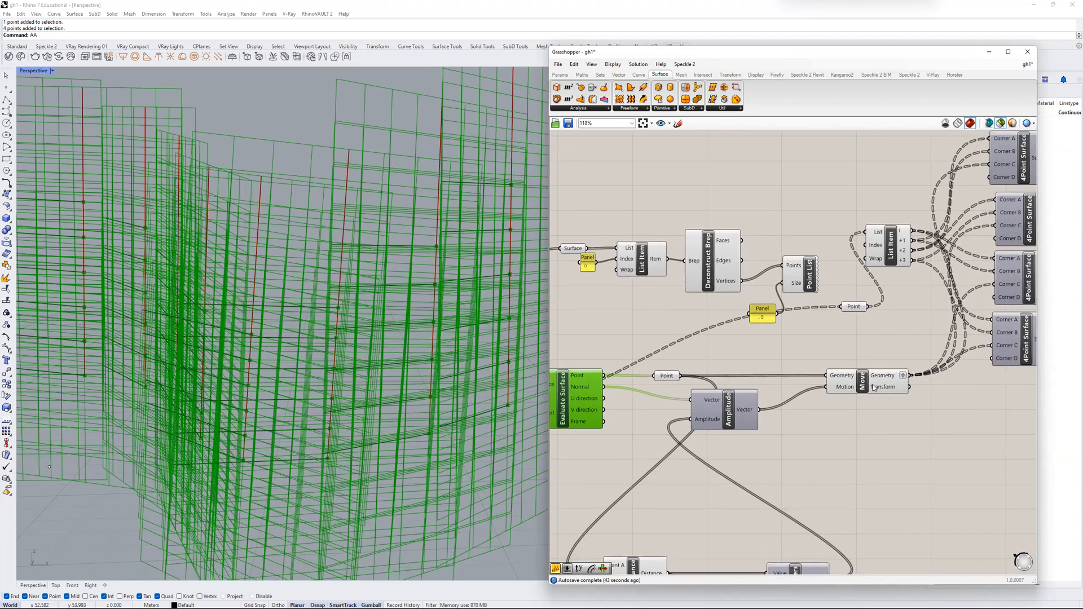
left_click(873, 388)
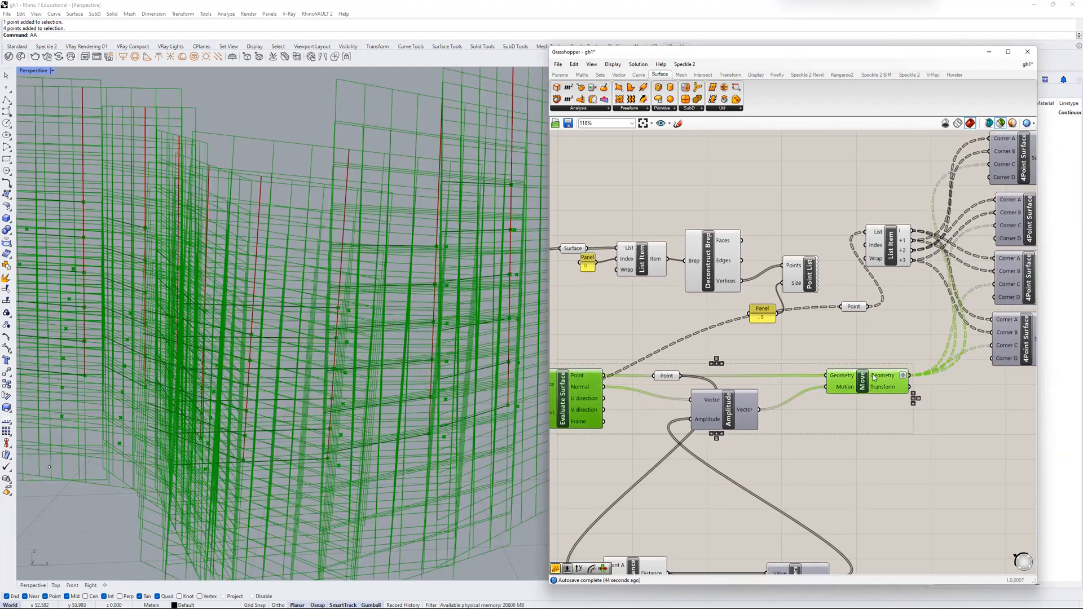
left_click(666, 376)
left_click(873, 381, "shift")
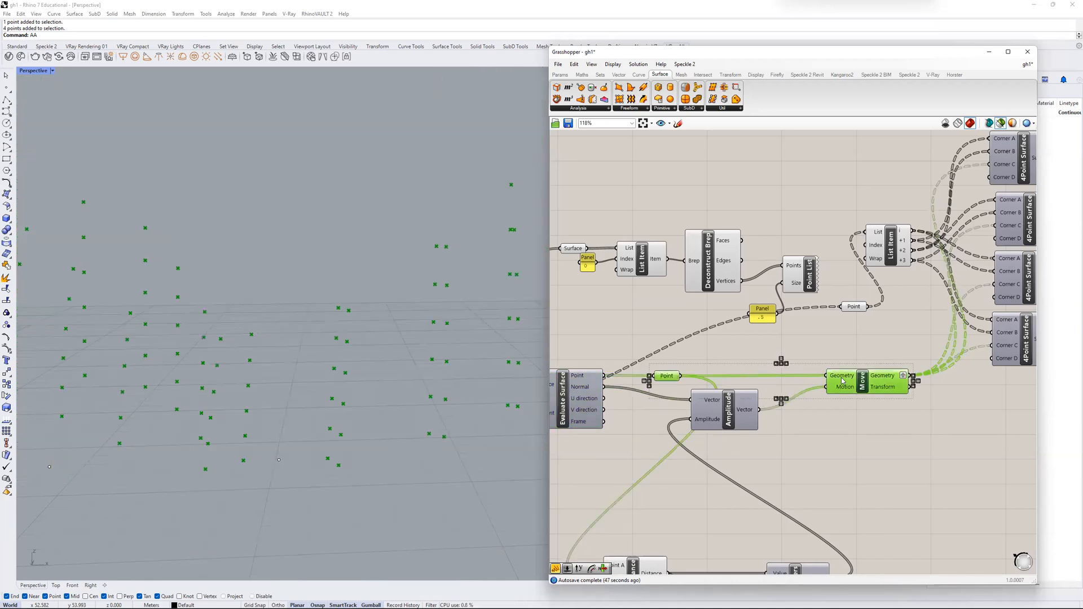
- Preview the panel corner points in the Point container that feeds the List Item for the 4Point Surfaces
left_click(423, 367)
scroll(388, 347, "down", 5)
right_click_drag(388, 347, 893, 314)
scroll(893, 314, "down", 2)
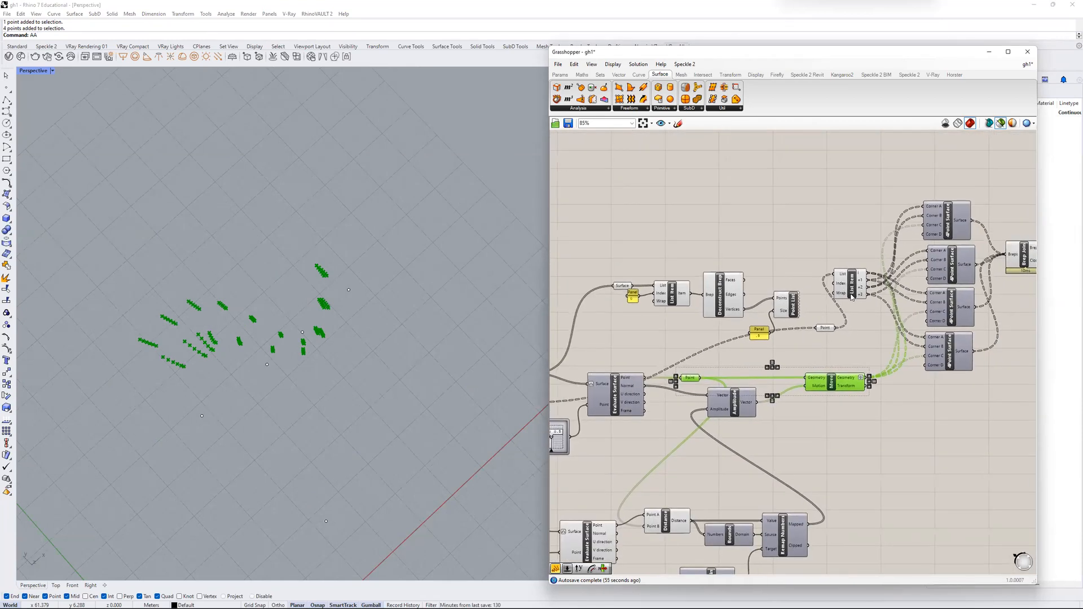
left_click(859, 282)
left_click(833, 326)
scroll(813, 331, "up", 4)
scroll(812, 334, "down", 2)
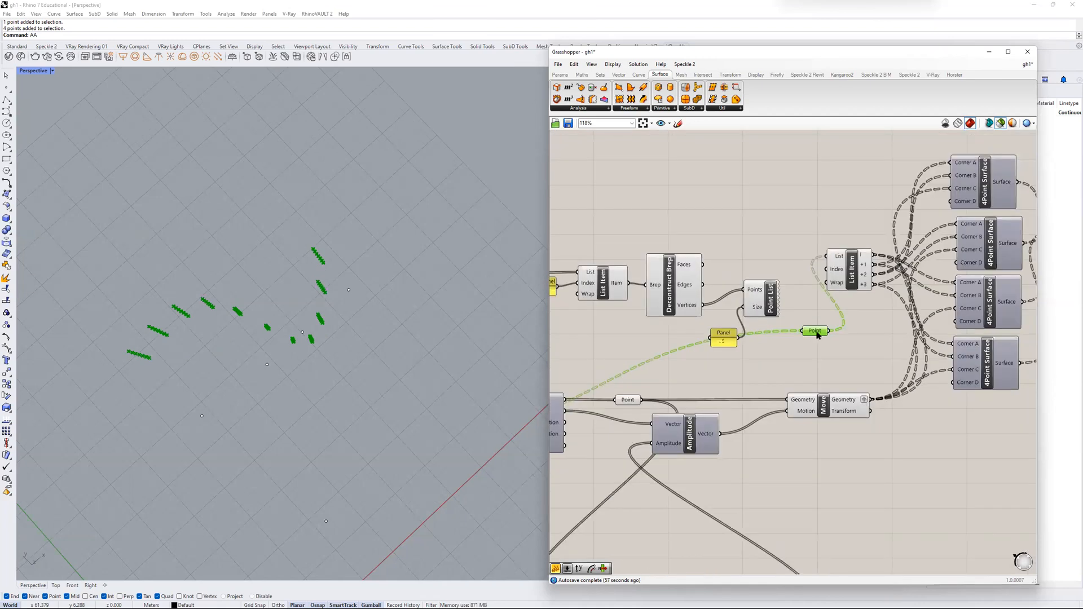
- Examine the faces and vertices of the subdivided surface from the Deconstruct Brep component from several angles
right_click_drag(701, 364, 940, 307)
left_click(616, 359)
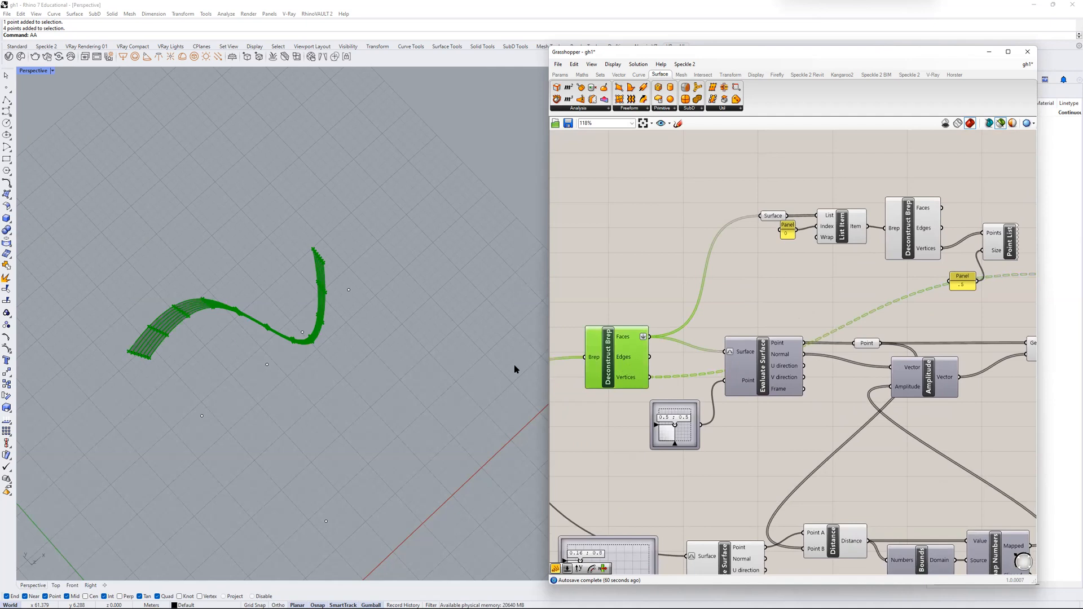
scroll(283, 312, "up", 10)
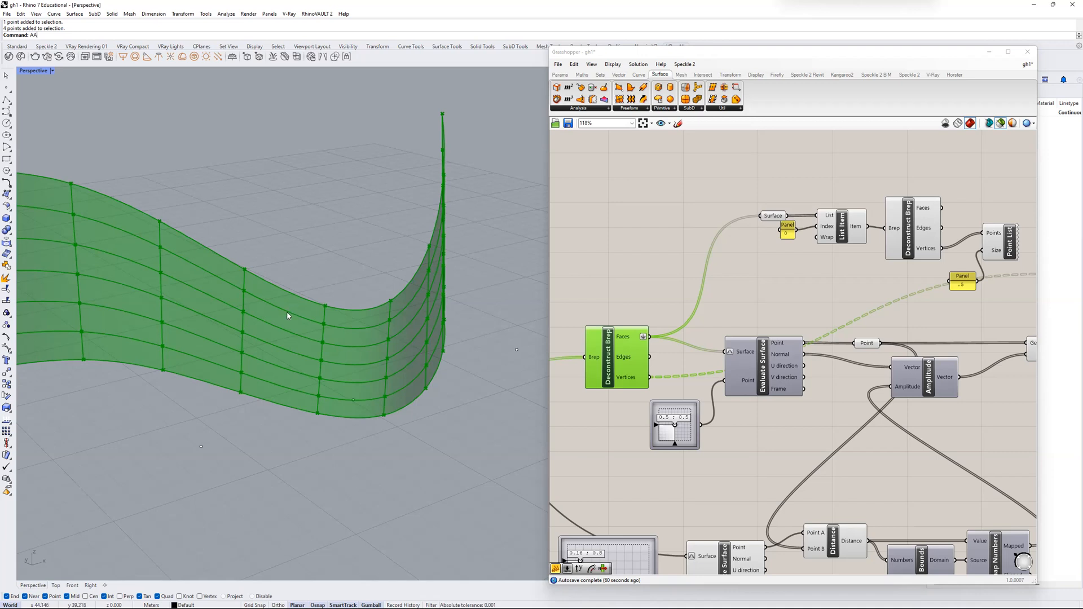
right_click_drag(306, 322, 350, 350)
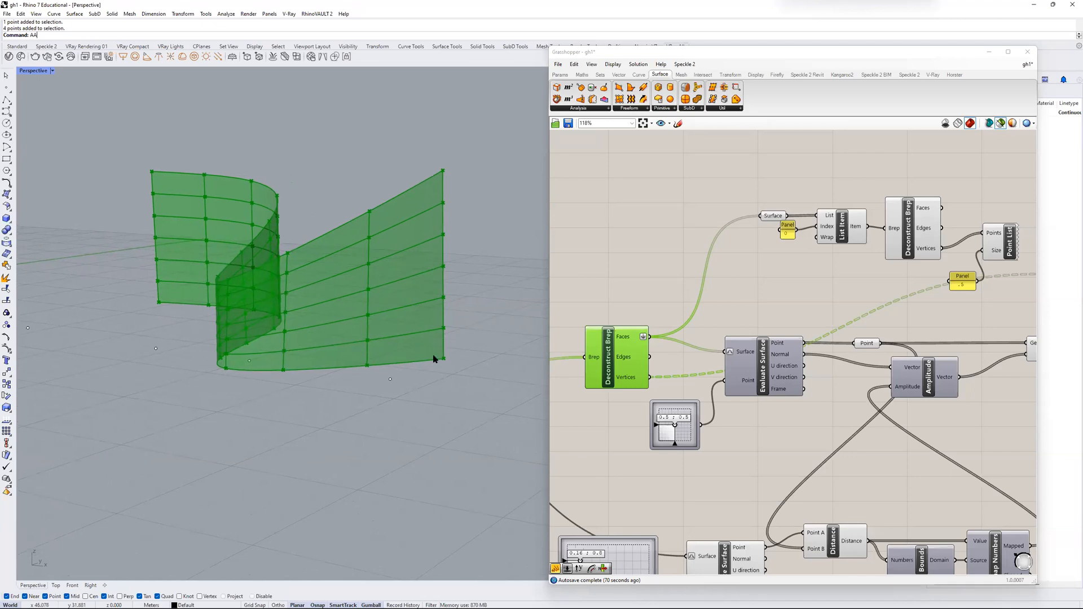
right_click_drag(391, 273, 406, 350)
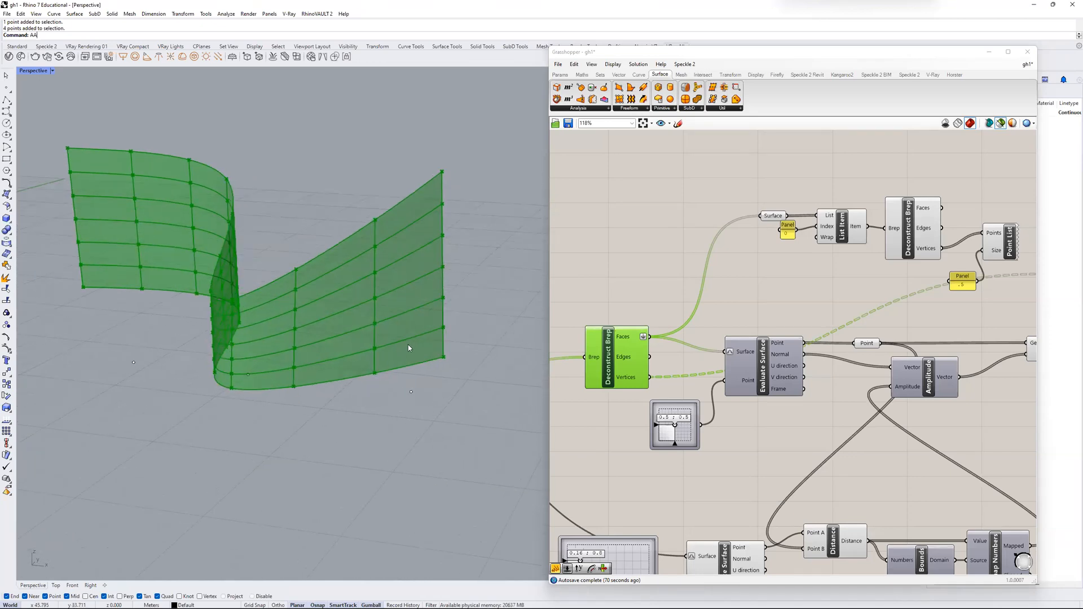
scroll(490, 318, "up", 5)
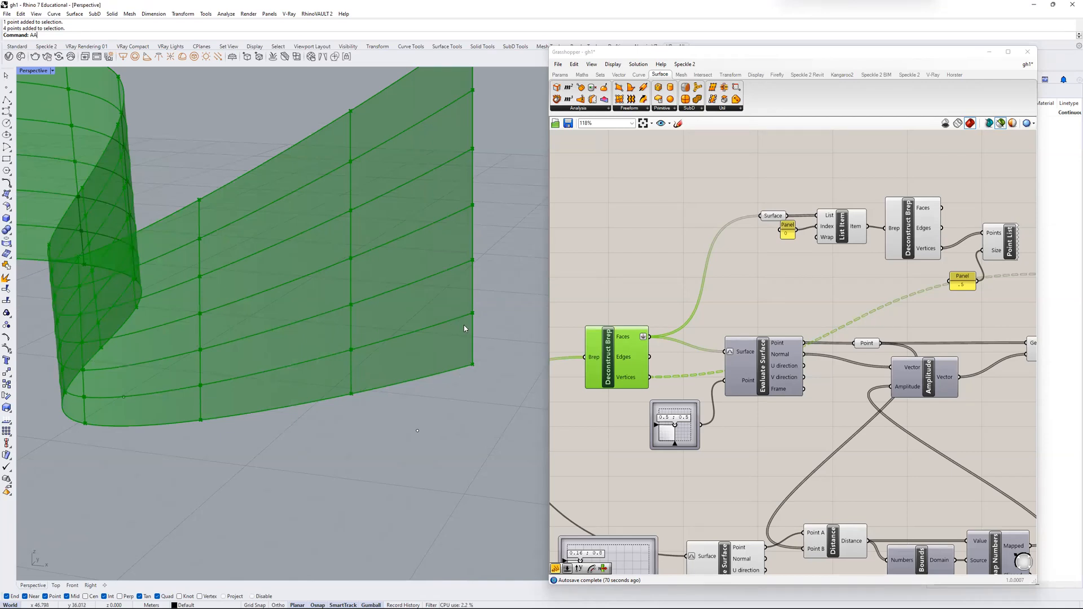
scroll(670, 330, "down", 1)
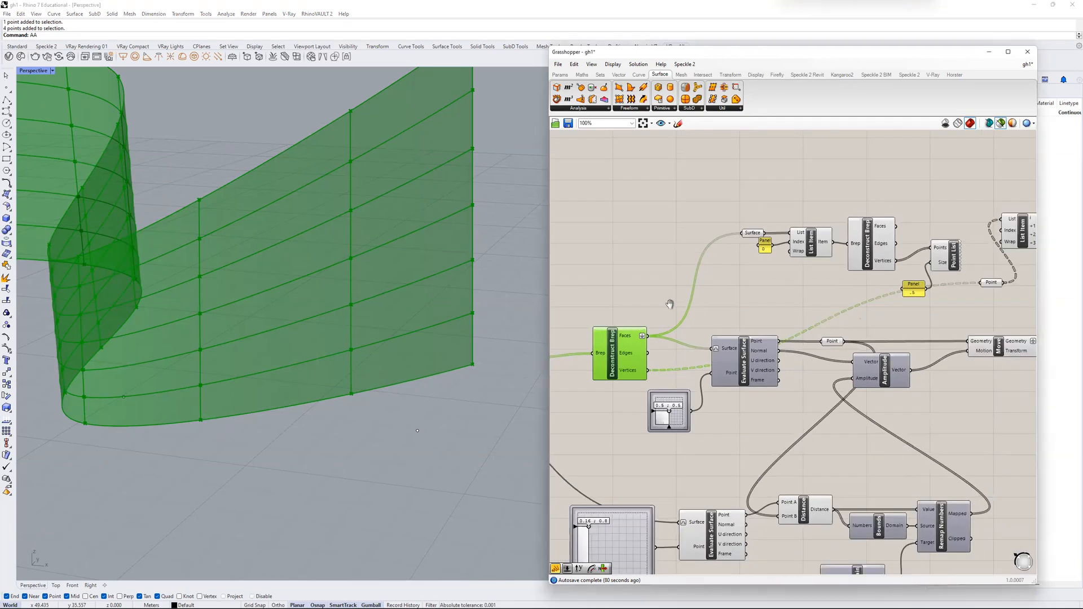
- Turn off Flatten on the Faces output of the Deconstruct Brep that feeds the Evaluate Surface
right_click_drag(761, 321, 836, 310)
scroll(602, 334, "up", 4)
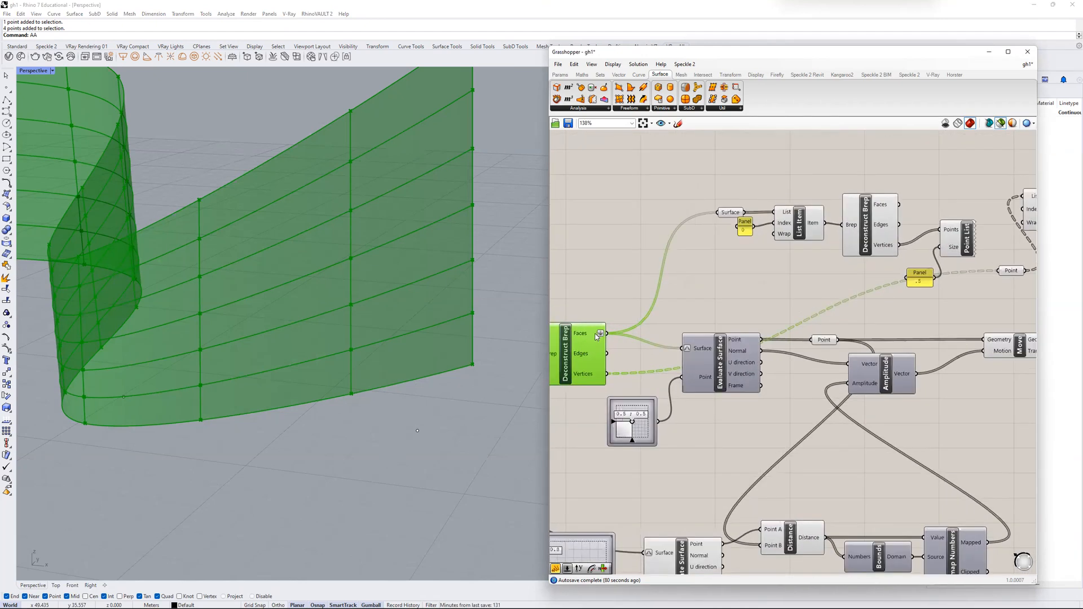
scroll(651, 325, "down", 2)
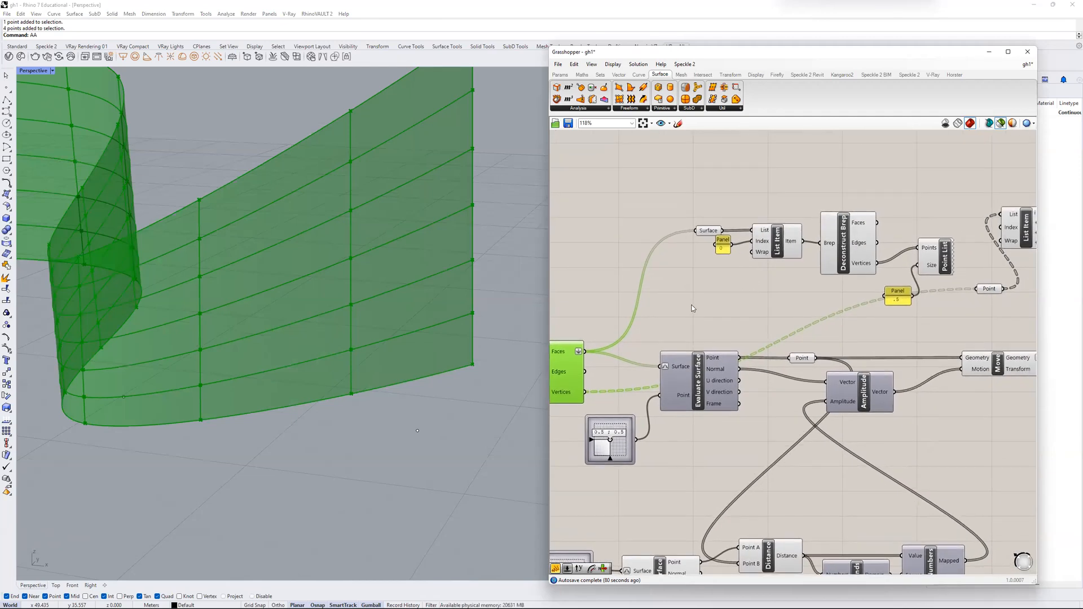
right_click_drag(699, 304, 728, 297)
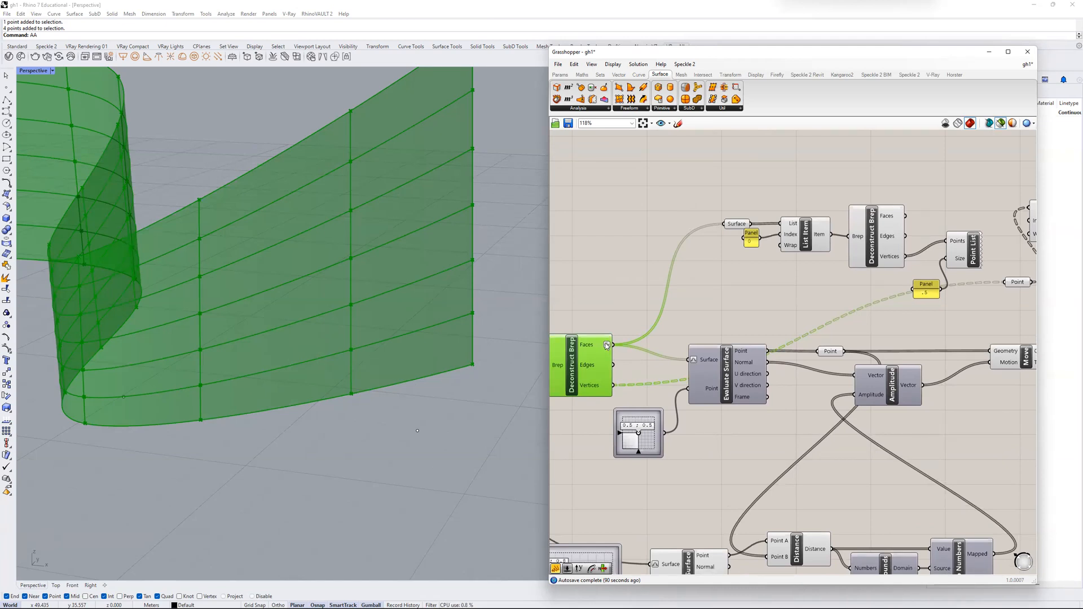
right_click(606, 345)
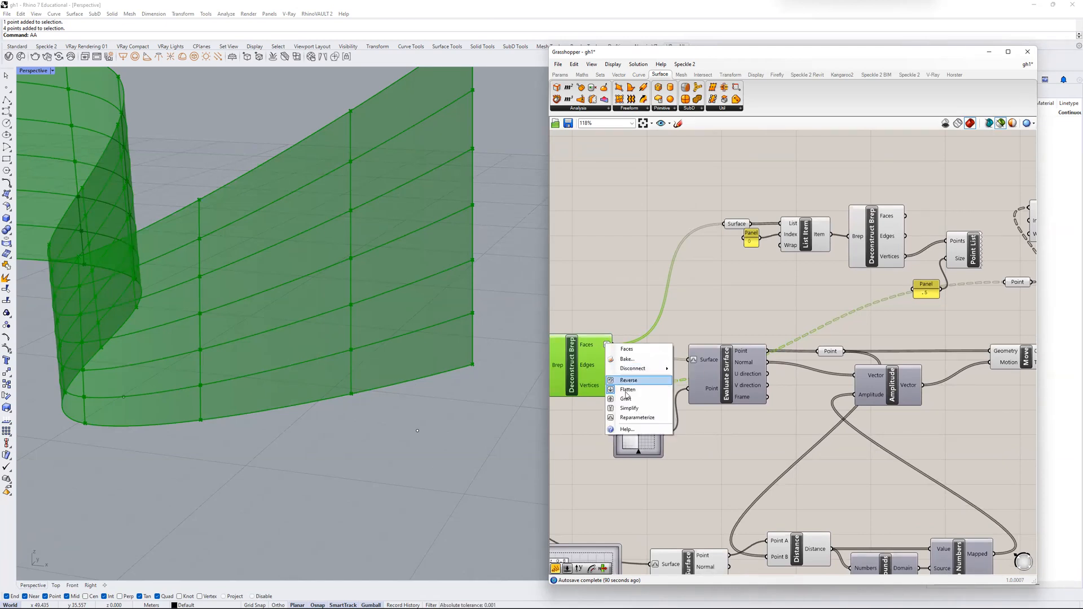
left_click(651, 373)
scroll(676, 346, "down", 4)
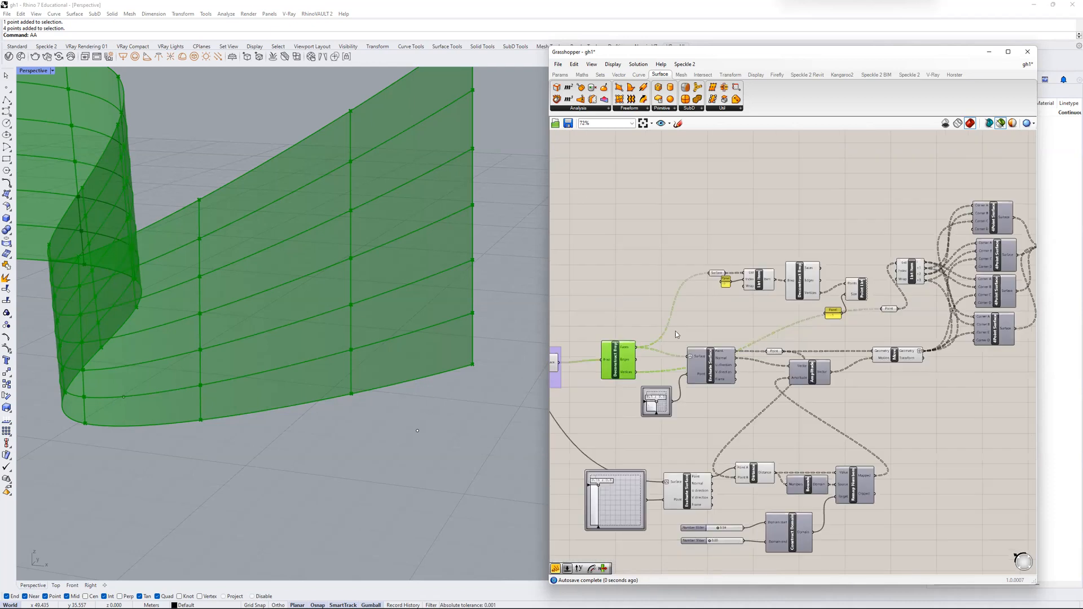
- Turn off Graft on the Geometry output of the Move component
right_click_drag(922, 330, 825, 322)
scroll(779, 339, "up", 4)
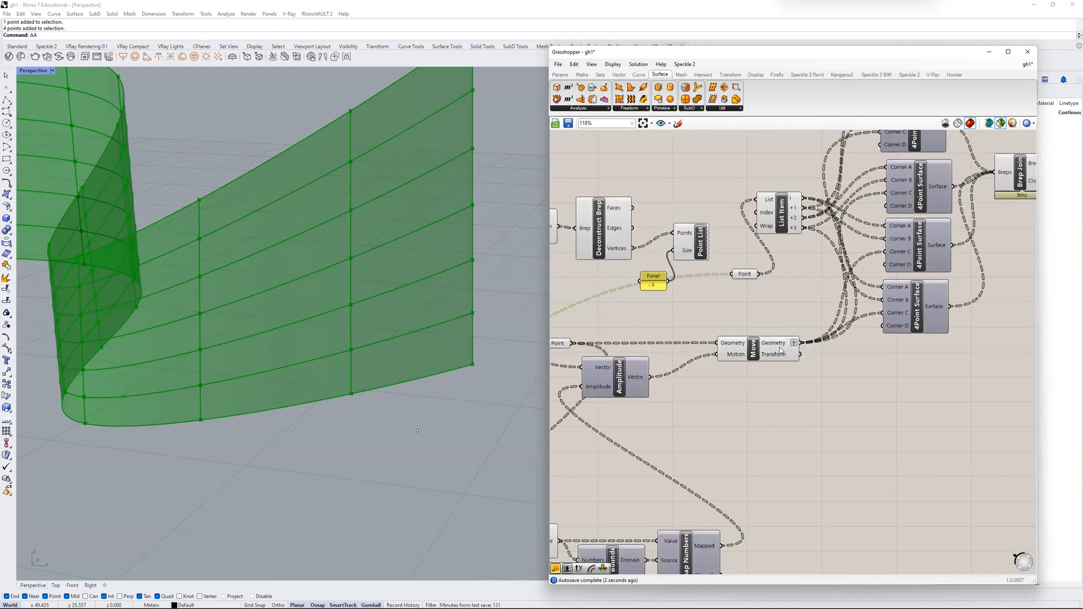
left_click(780, 350)
right_click(795, 347)
left_click(819, 403)
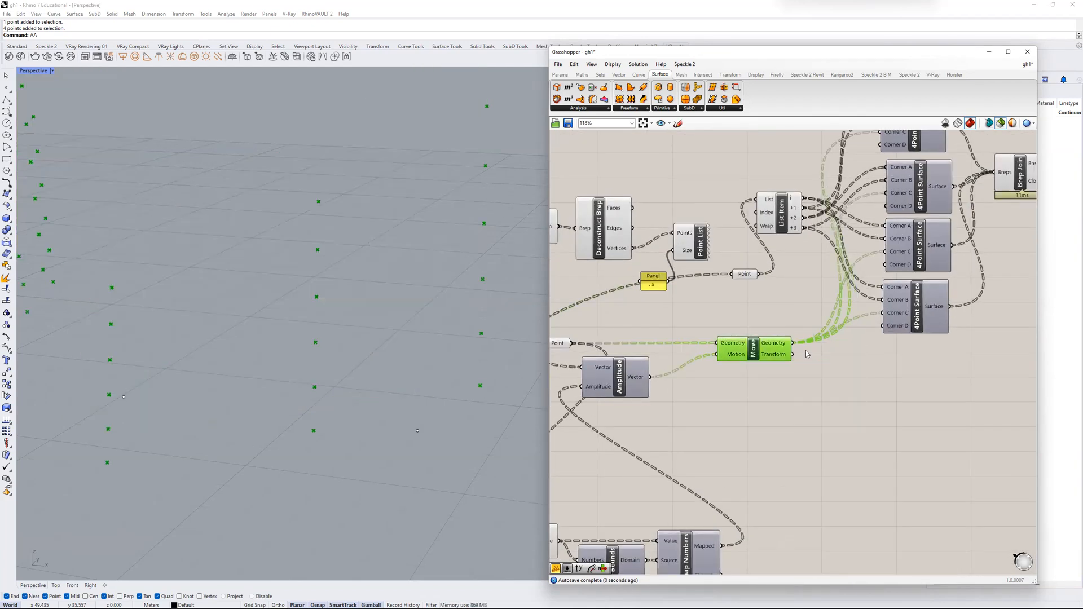
- Check the joined pyramid panels from the Brep Join in the viewport
scroll(779, 389, "down", 3)
left_click(923, 256)
scroll(409, 421, "down", 3)
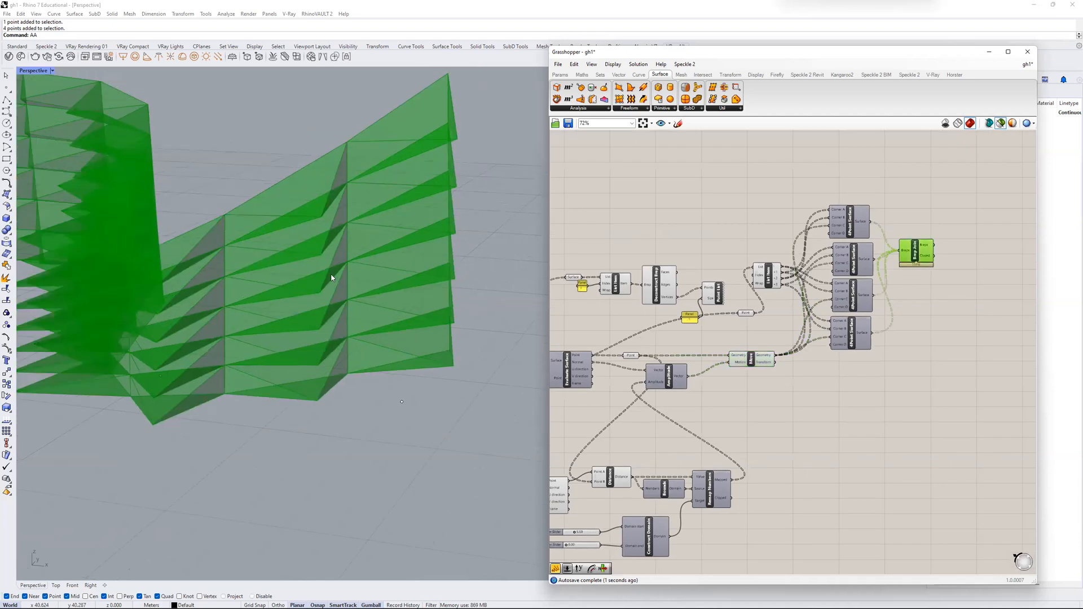
scroll(395, 367, "up", 2)
- Flatten the Surface container that feeds the List Item of the corner-numbering branch
right_click_drag(551, 323, 758, 320)
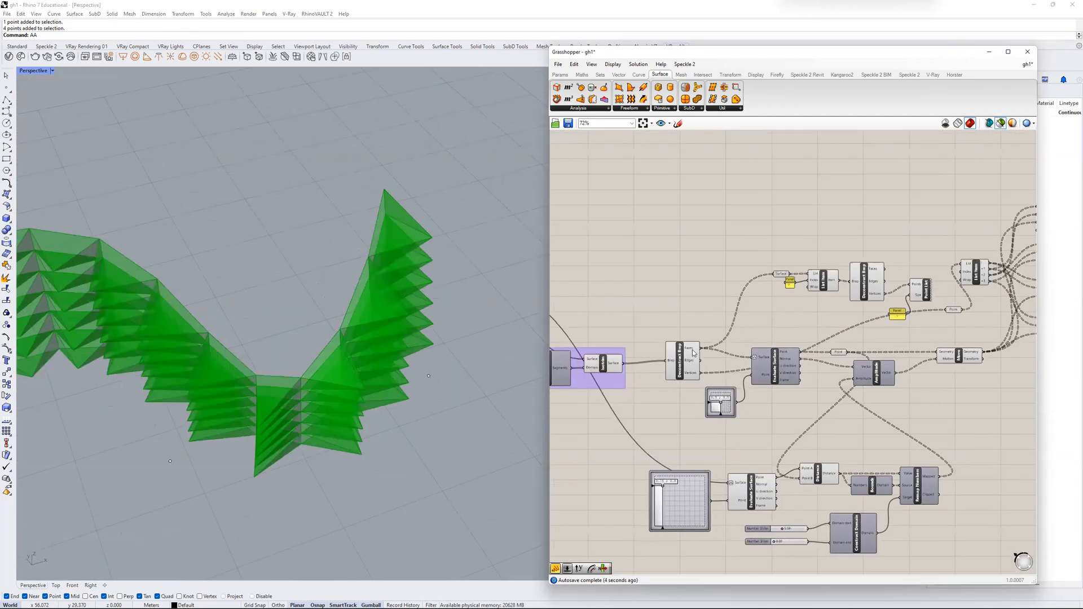
scroll(691, 350, "up", 4)
right_click_drag(691, 350, 656, 370)
right_click_drag(855, 209, 751, 252)
scroll(751, 252, "up", 2)
right_click_drag(665, 319, 754, 295)
scroll(755, 295, "down", 1)
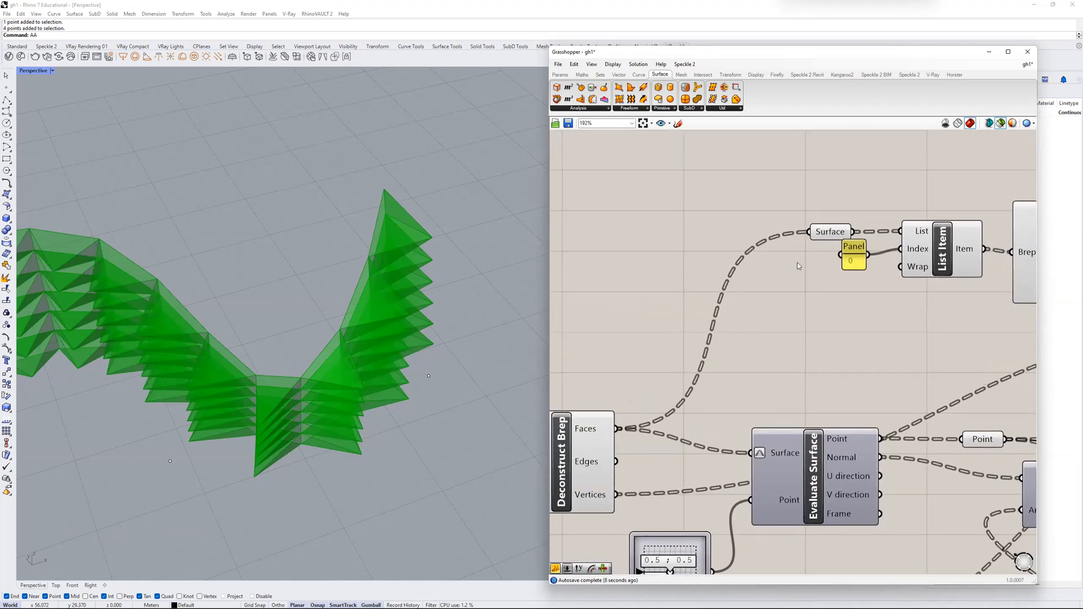
left_click(826, 234)
right_click(826, 234)
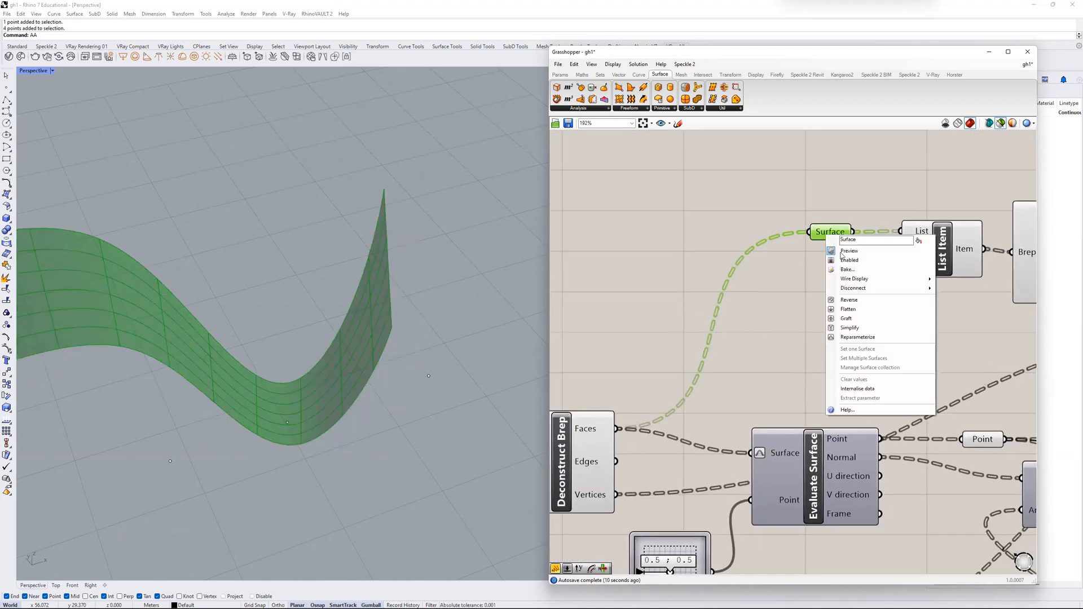
left_click(858, 318)
scroll(581, 316, "down", 2)
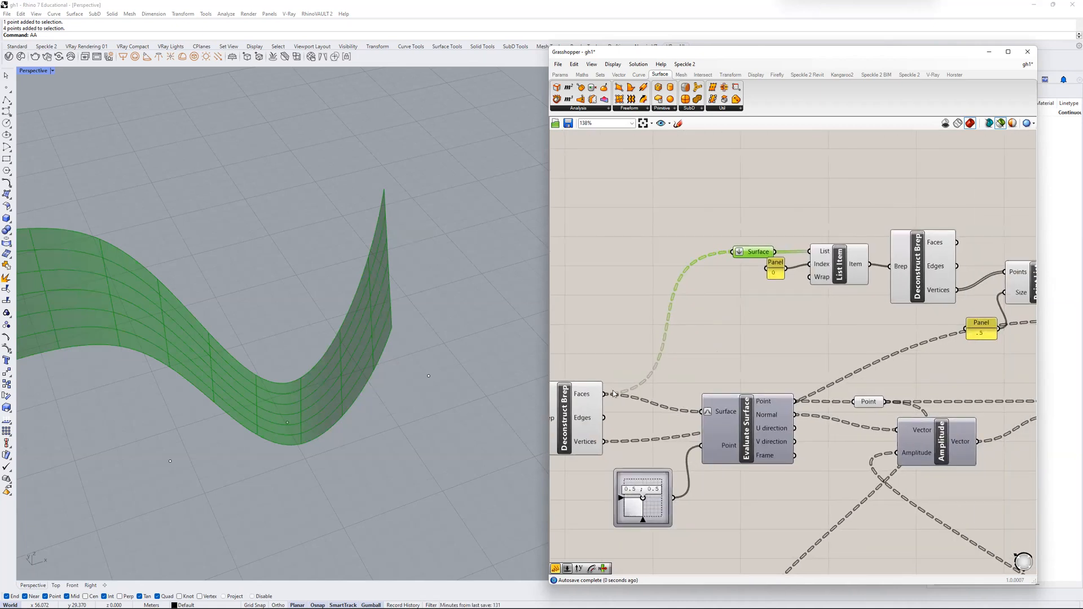
- Move the .5 size Panel beneath the Point List and group the corner-numbering components from Surface to Point List
right_click_drag(844, 265, 758, 289)
left_click(757, 289)
right_click_drag(817, 308, 681, 265)
left_click_drag(970, 326, 858, 301)
left_click_drag(879, 340, 574, 203)
right_click_drag(759, 246, 833, 269)
key("ctrl+g")
- Reposition the corner-numbering group above the main definition, clear of the Evaluate Surface branch
left_click_drag(785, 329, 717, 255)
right_click_drag(718, 255, 791, 296)
left_click_drag(789, 293, 792, 281)
left_click_drag(974, 316, 676, 202)
left_click(873, 316)
- Preview the Point List corner numbers together with the Deconstruct Brep panels to check the corner order
left_click(931, 259)
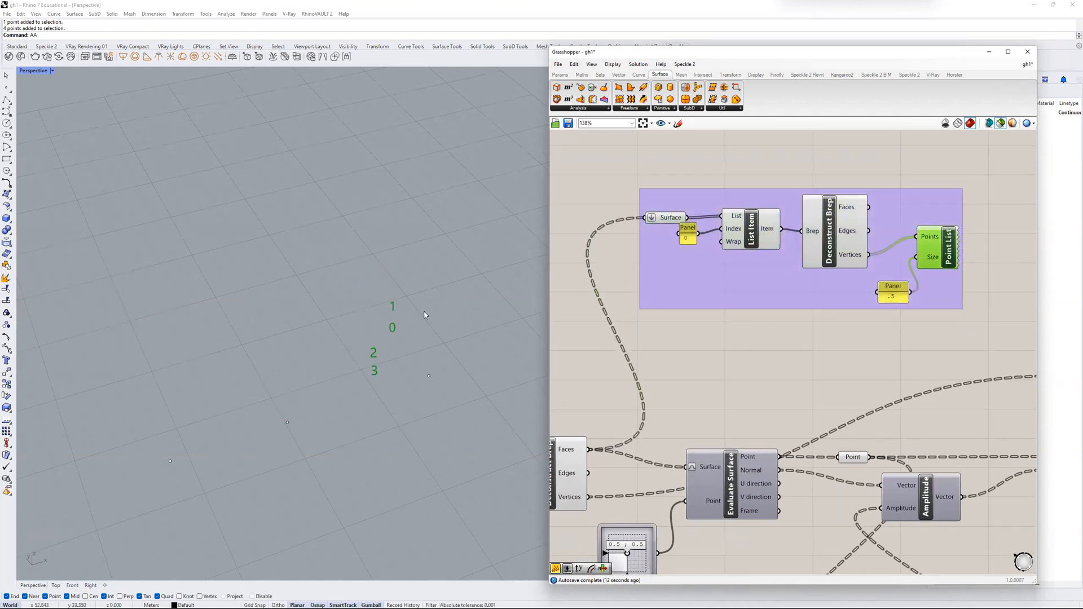
right_click_drag(334, 322, 423, 334)
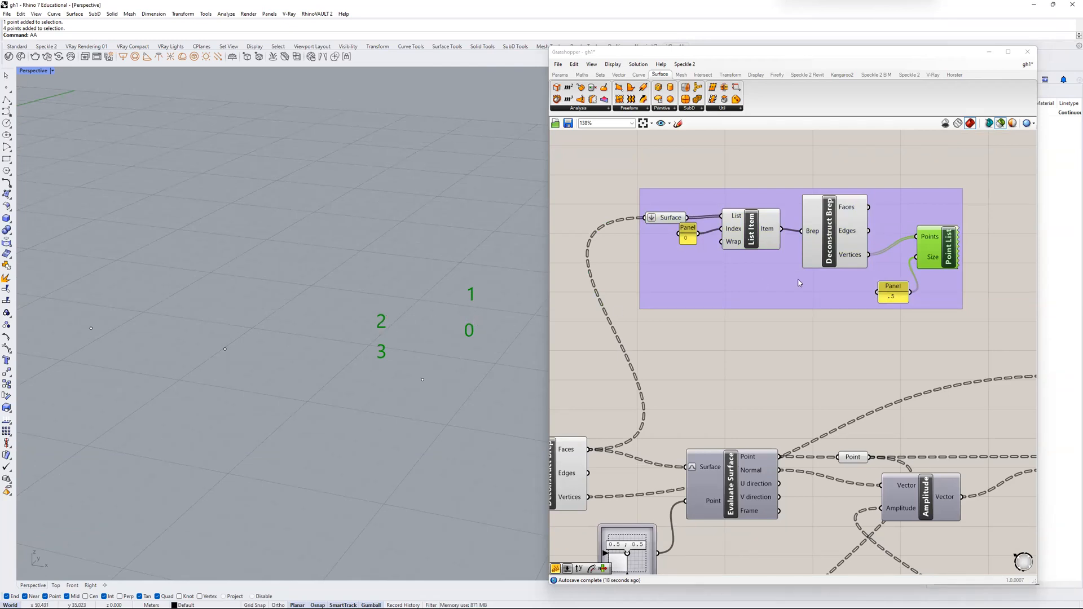
scroll(781, 299, "down", 3)
right_click_drag(723, 285, 677, 262)
left_click(615, 358, "shift")
scroll(442, 326, "up", 5)
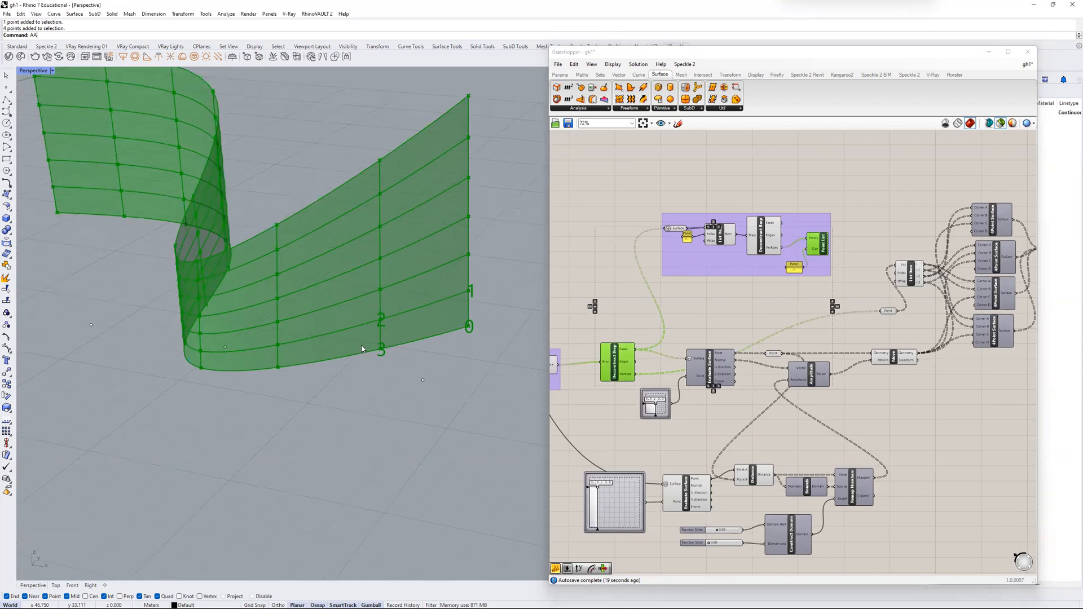
scroll(430, 339, "down", 2)
scroll(830, 271, "up", 4)
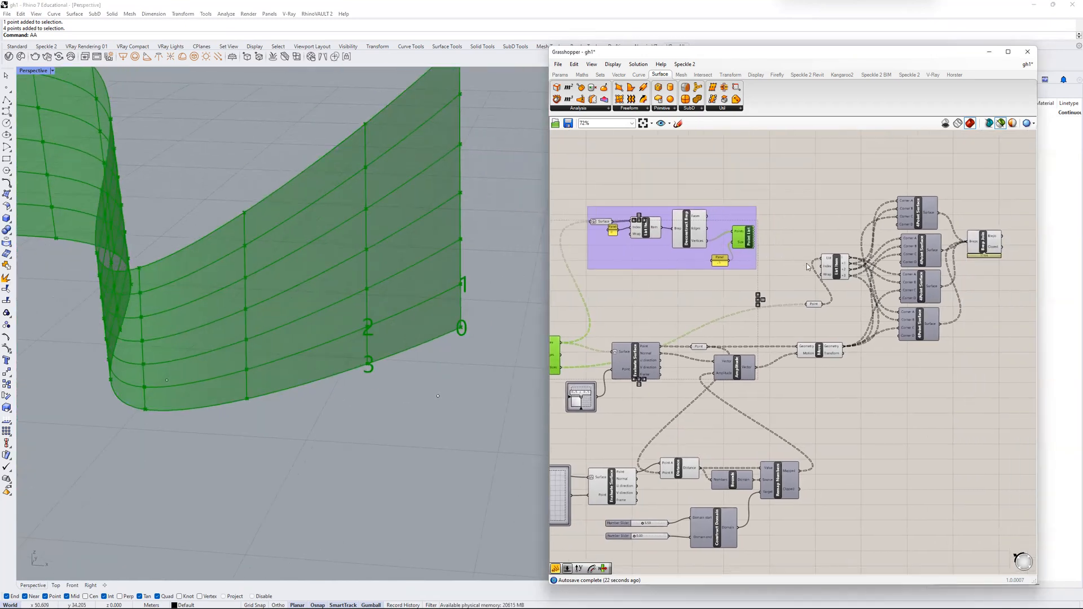
- Move the Point container up beside the List input of the corner List Item
left_click(796, 256)
right_click_drag(795, 263, 763, 272)
left_click_drag(737, 327, 732, 249)
right_click_drag(791, 257, 754, 261)
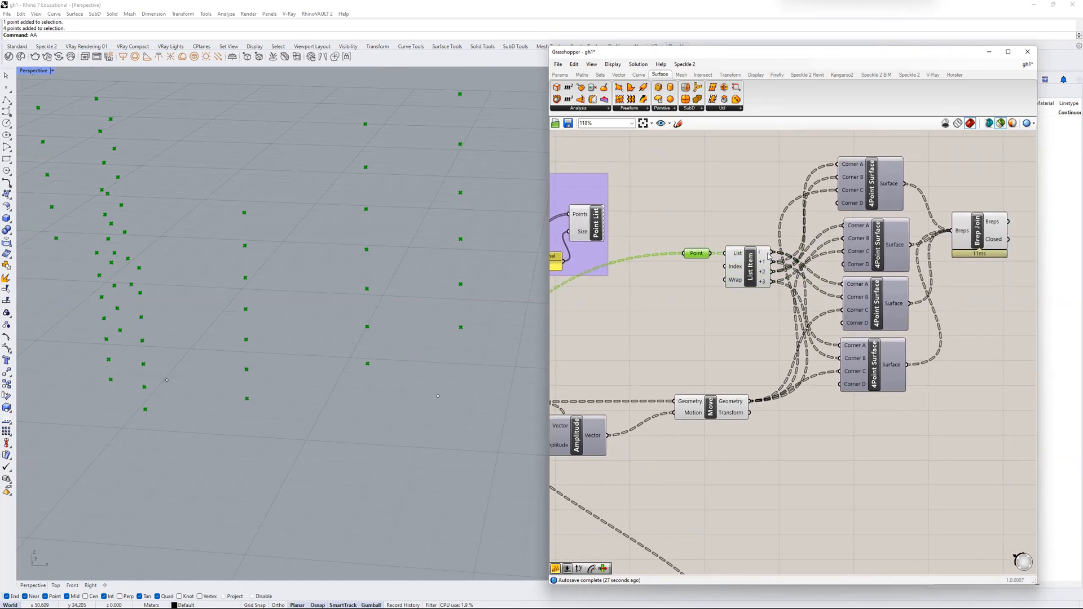
- Examine the List Item corner outputs and preview the triangular faces of each 4Point Surface one at a time
scroll(761, 253, "up", 6)
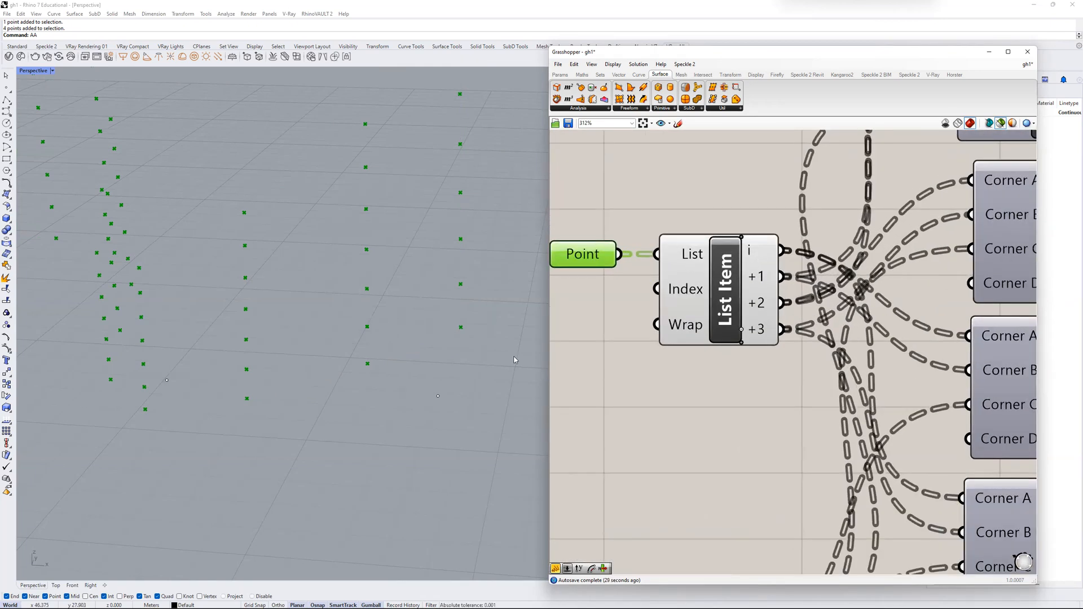
scroll(783, 312, "down", 4)
right_click_drag(784, 312, 728, 318)
right_click_drag(887, 179, 844, 177)
left_click(829, 179)
left_click(835, 264)
left_click(829, 348)
left_click(828, 208)
left_click(827, 265)
left_click(825, 351)
left_click(824, 422)
left_click(826, 352)
left_click(825, 280)
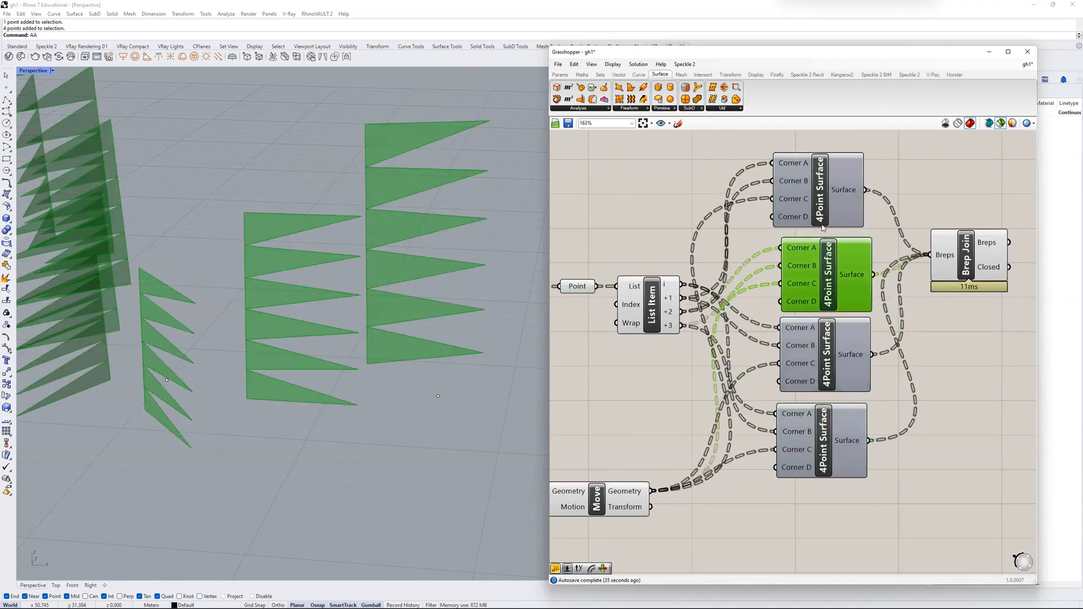
- Preview several 4Point Surfaces together and inspect how their triangular faces build up the pyramids
left_click(824, 209)
left_click(828, 273, "shift")
left_click(848, 442)
left_click(827, 350, "shift")
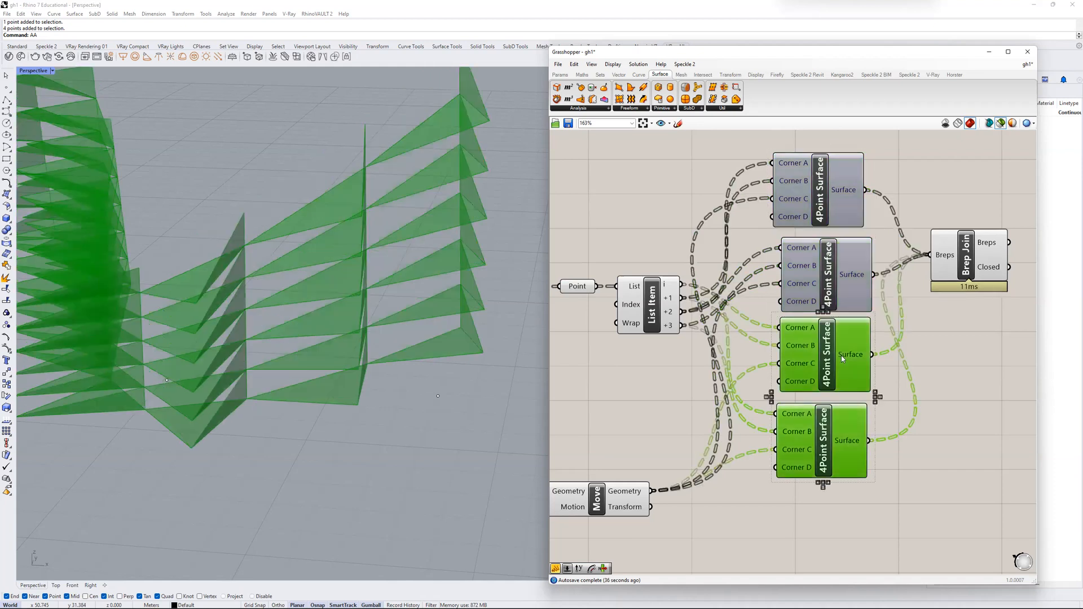
left_click(828, 274, "shift")
right_click_drag(360, 201, 389, 200)
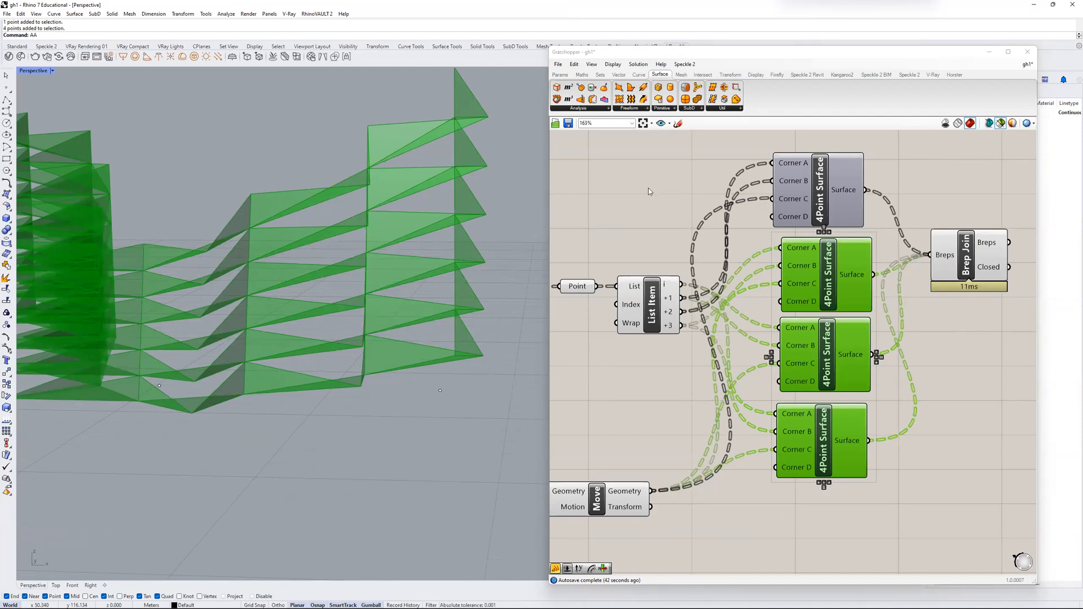
right_click_drag(838, 190, 850, 202)
right_click_drag(381, 219, 437, 243)
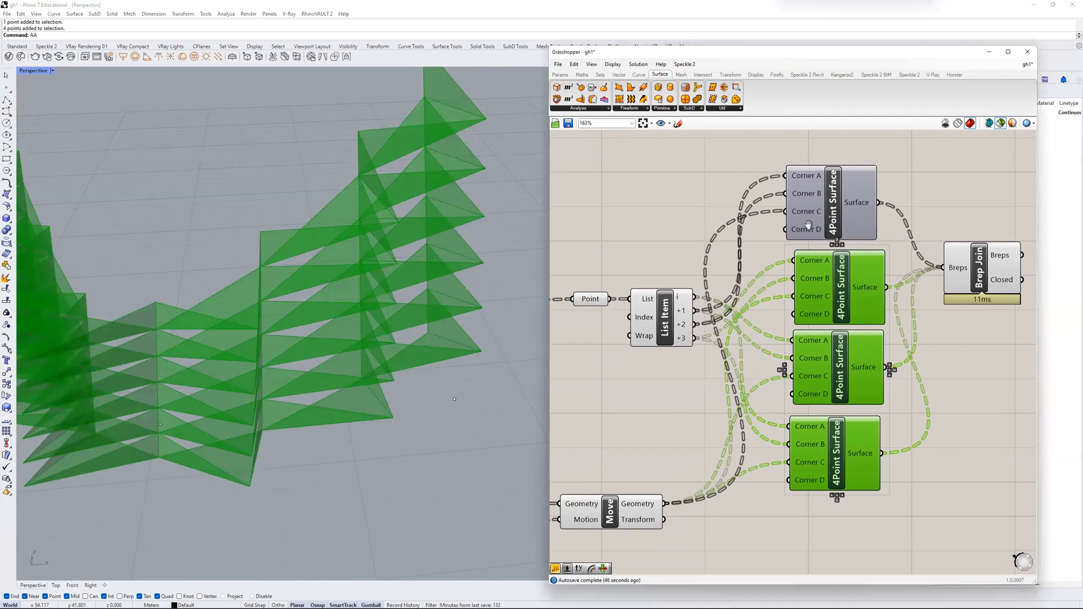
- Try the Brep Join without the uppermost 4Point Surface, and undo the deletion
right_click_drag(841, 189, 826, 181)
left_click(825, 182)
key("Delete")
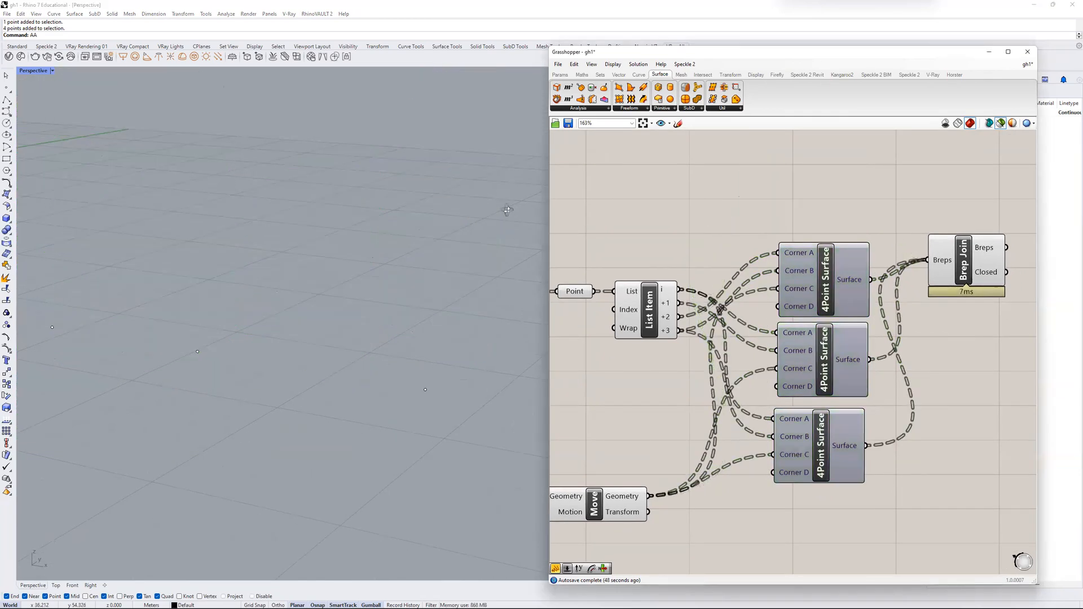
left_click(965, 261)
mouse_move(398, 224)
right_mouse_down()
mouse_move(414, 229)
mouse_move(380, 230)
mouse_move(392, 247)
mouse_move(421, 244)
mouse_move(389, 243)
right_mouse_up()
left_click(864, 224)
key("ctrl+z")
- Inspect the complete pyramid facade from the Brep Join, including from above
left_click(969, 237)
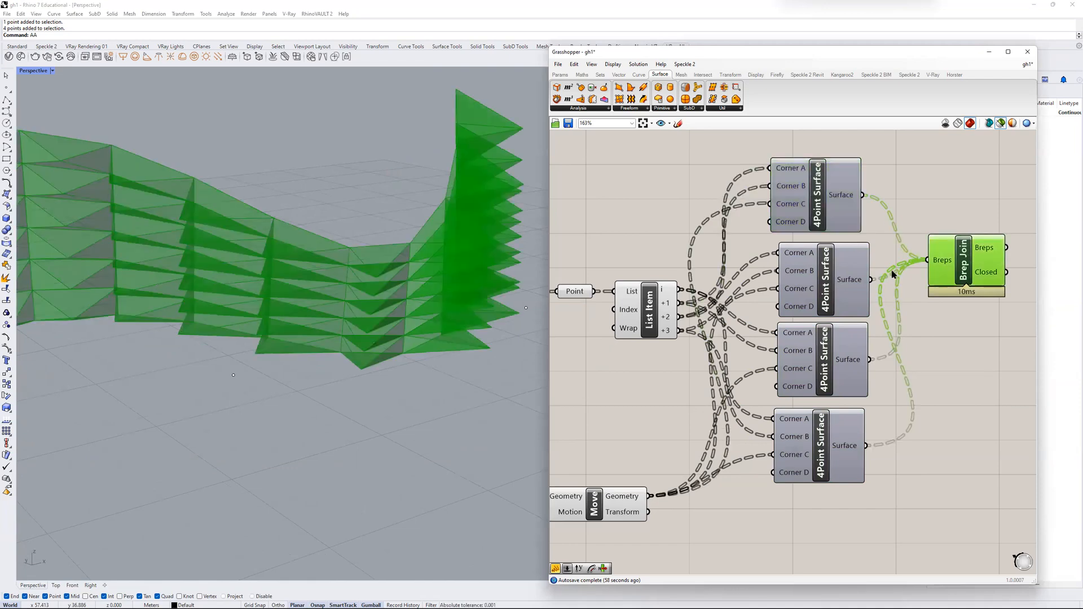
scroll(916, 269, "down", 4)
right_click_drag(845, 293, 904, 255)
mouse_move(428, 332)
right_mouse_down()
mouse_move(396, 335)
mouse_move(407, 333)
right_mouse_up()
scroll(407, 333, "down", 5)
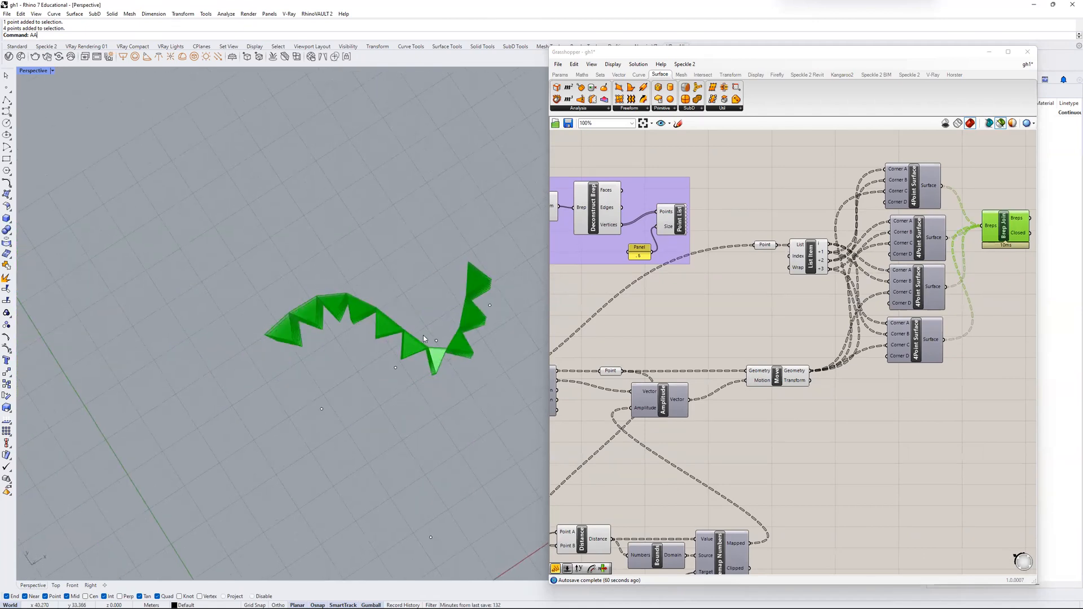
- Group the attractor components from the MD Slider to Remap Numbers, including the domain sliders, and move the group below the main definition
scroll(741, 437, "down", 6)
scroll(741, 437, "up", 5)
left_click_drag(972, 479, 602, 351)
key("ctrl+g")
right_click_drag(787, 338, 784, 310)
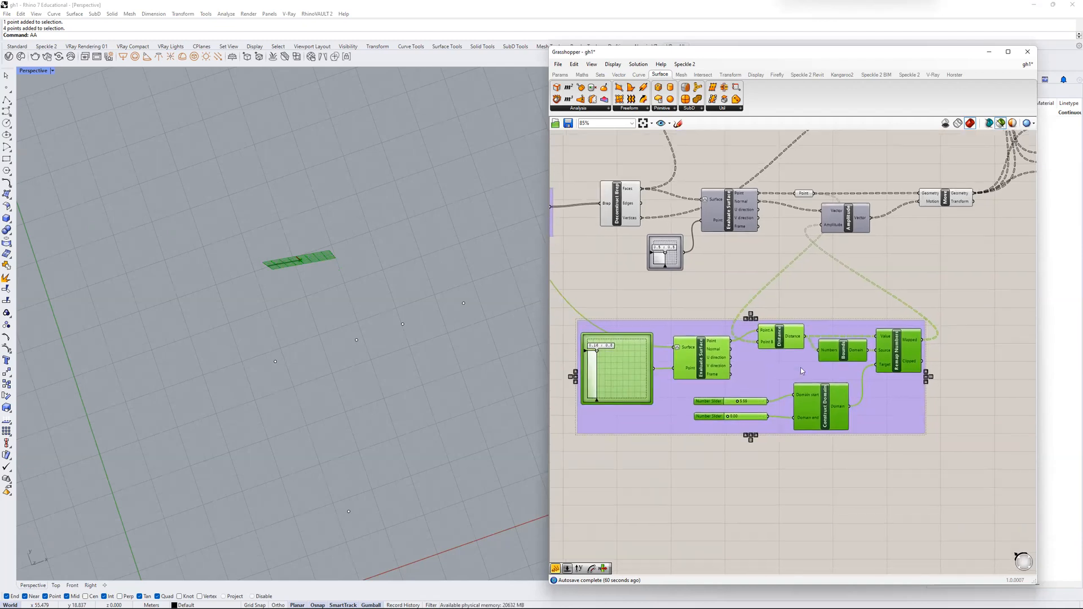
left_click_drag(779, 354, 745, 396)
right_click_drag(732, 385, 764, 349)
scroll(764, 348, "up", 2)
scroll(765, 349, "down", 3)
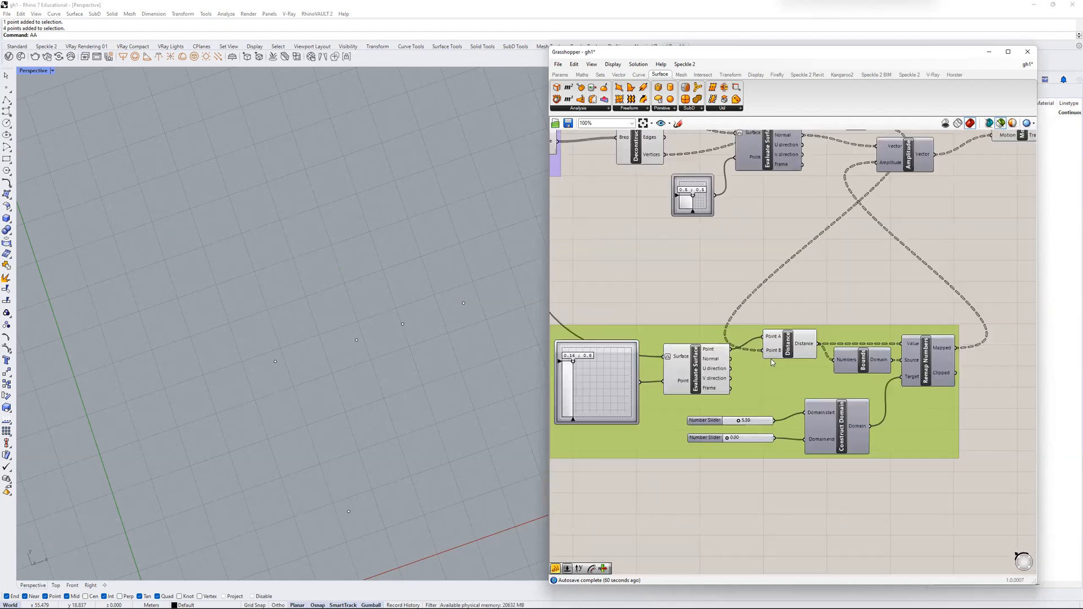
- Preview the attractor's Evaluate Surface and move its point across the surface by setting the MD Slider to about 0.87, 0.96
left_click(698, 350)
scroll(678, 363, "up", 2)
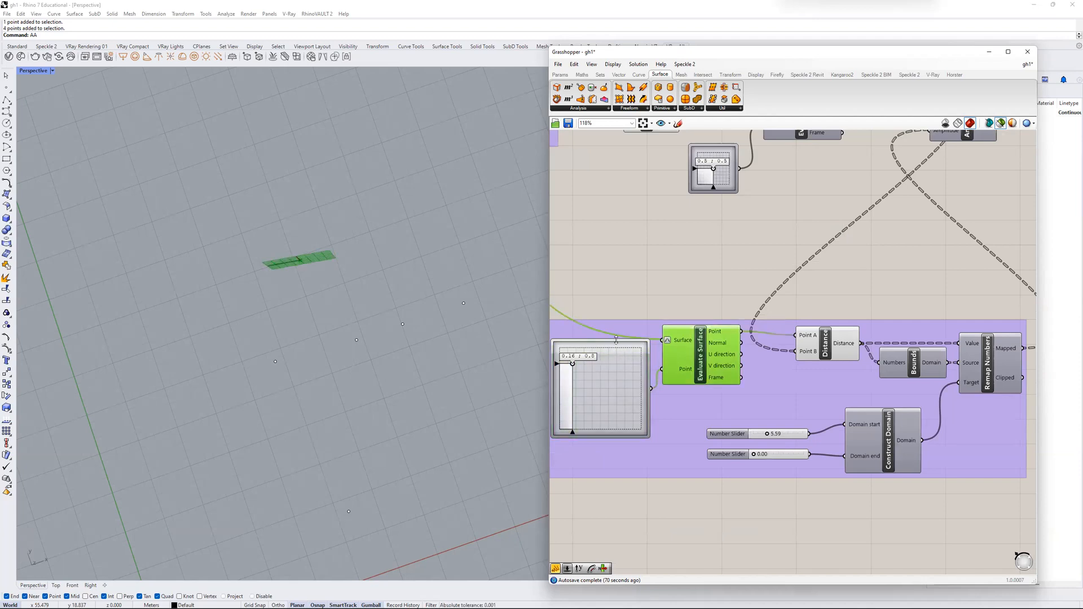
right_click_drag(587, 366, 640, 353)
left_click_drag(638, 357, 661, 337)
- Preview the panel centre points from the Point parameter together with the attractor's Evaluate Surface point
scroll(672, 272, "down", 2)
right_click_drag(628, 282, 709, 280)
right_click_drag(783, 318, 649, 365)
scroll(682, 313, "up", 3)
left_click(781, 300)
scroll(657, 299, "down", 2)
left_click(759, 204)
right_click_drag(378, 225, 346, 372)
right_click_drag(663, 370, 753, 351)
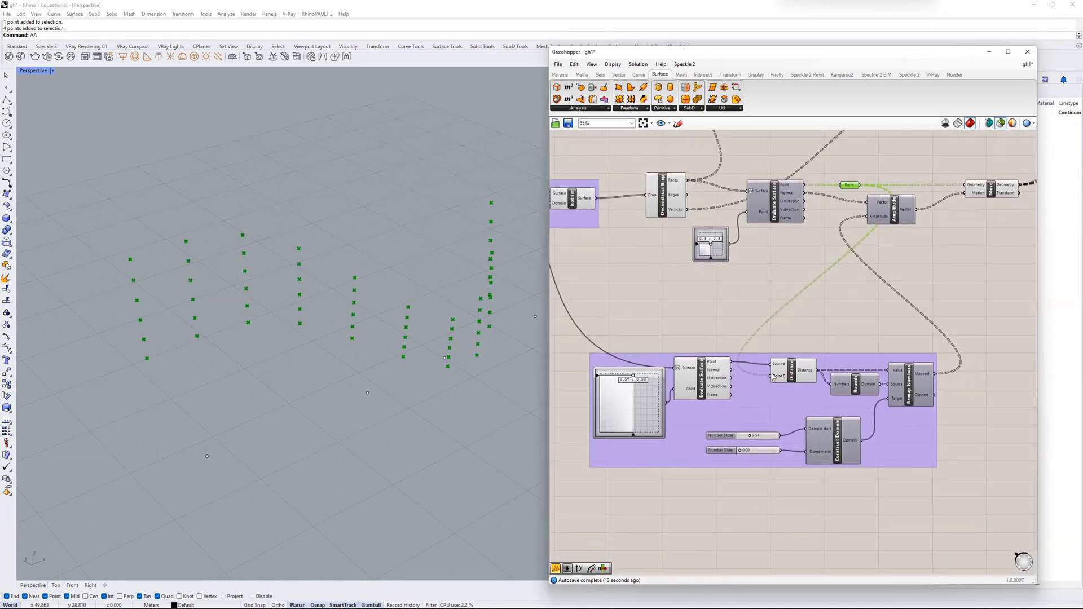
left_click(693, 381, "shift")
scroll(826, 359, "up", 3)
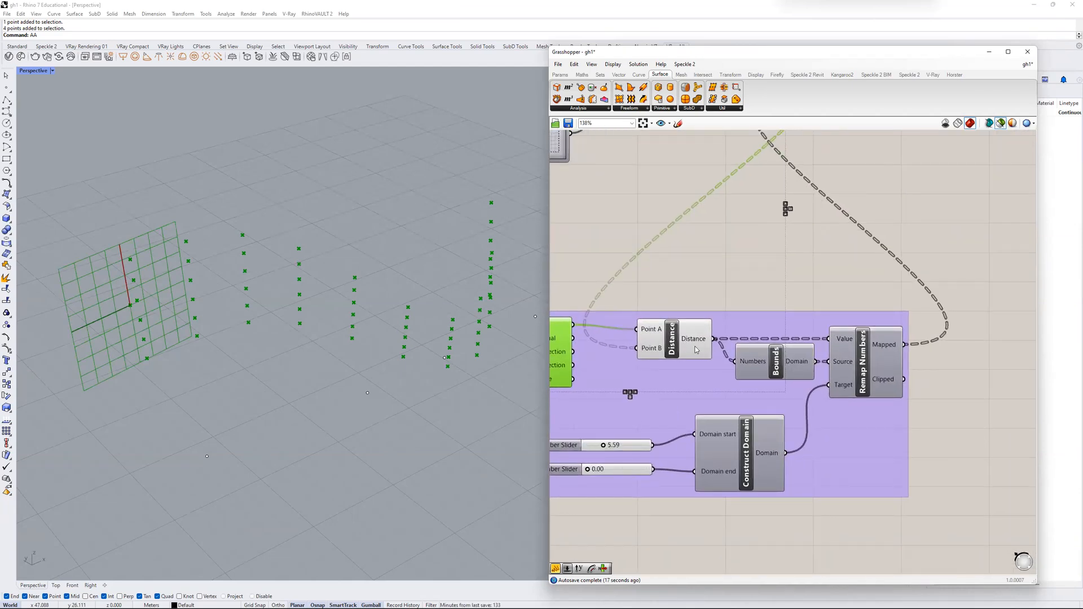
- Try new domain start and end slider values for the Remap Numbers target, with the end at 3.06
left_click(864, 366)
scroll(782, 399, "down", 3)
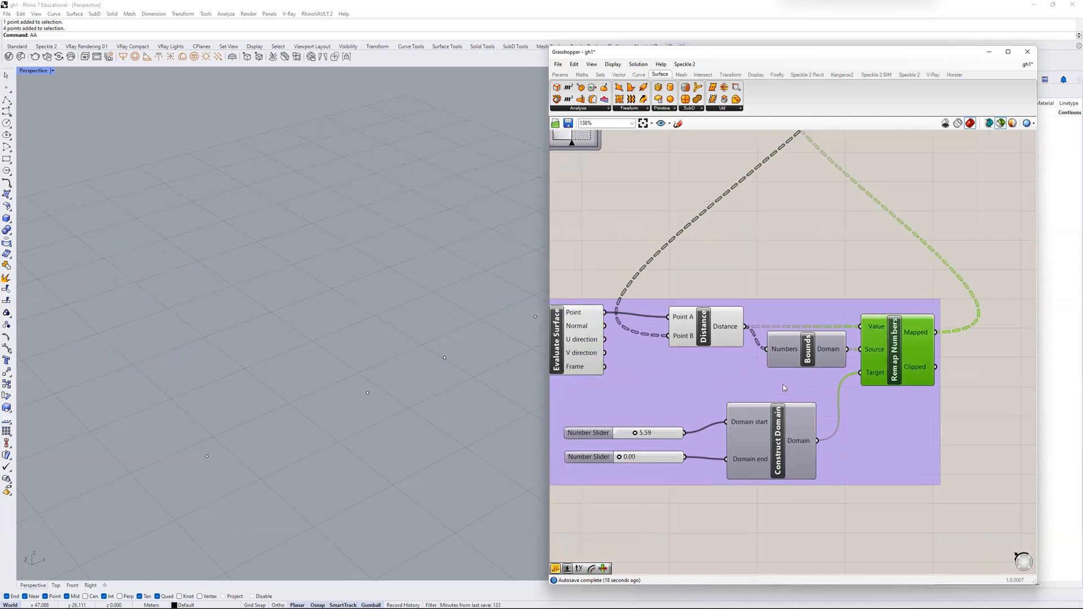
scroll(698, 407, "up", 2)
left_click_drag(700, 406, 694, 424)
scroll(727, 367, "down", 2)
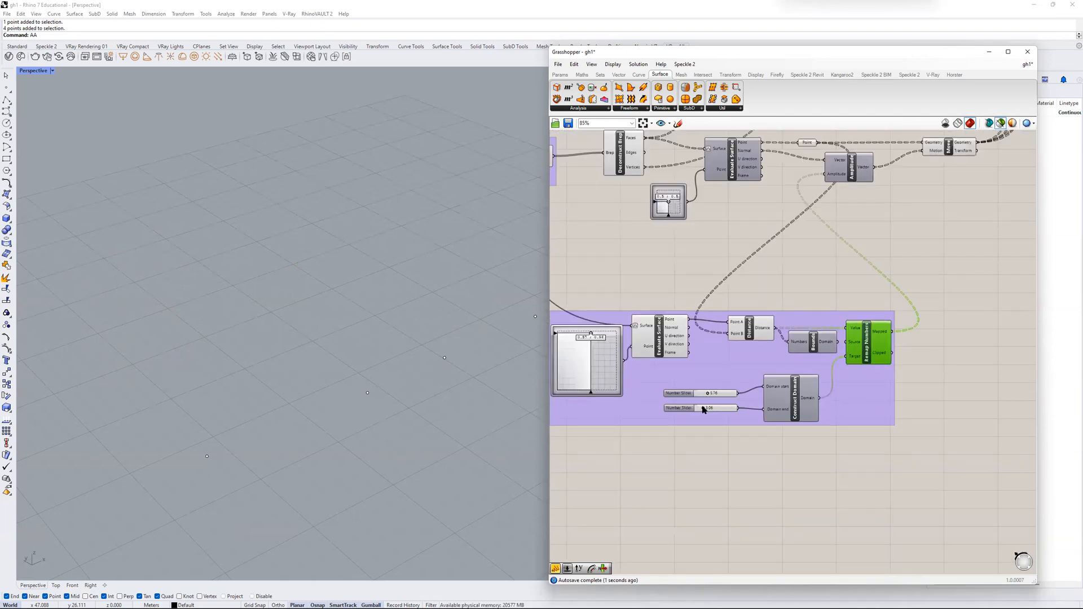
- Follow the remapped values through Amplitude and the 4Point Surfaces, and inspect the Brep Join facade from above
scroll(710, 445, "down", 3)
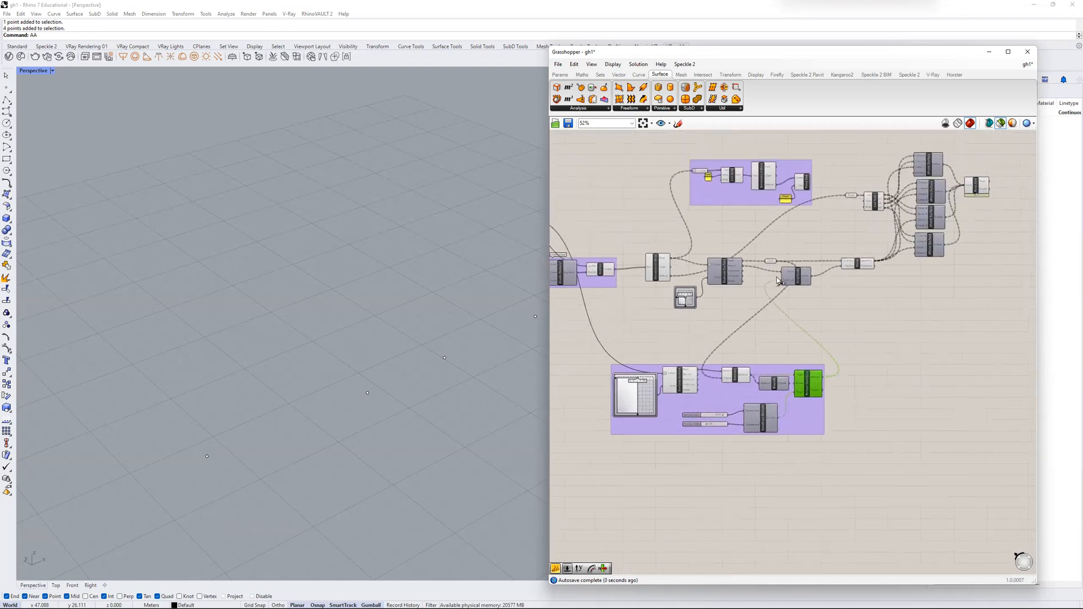
scroll(777, 281, "up", 5)
scroll(837, 262, "down", 4)
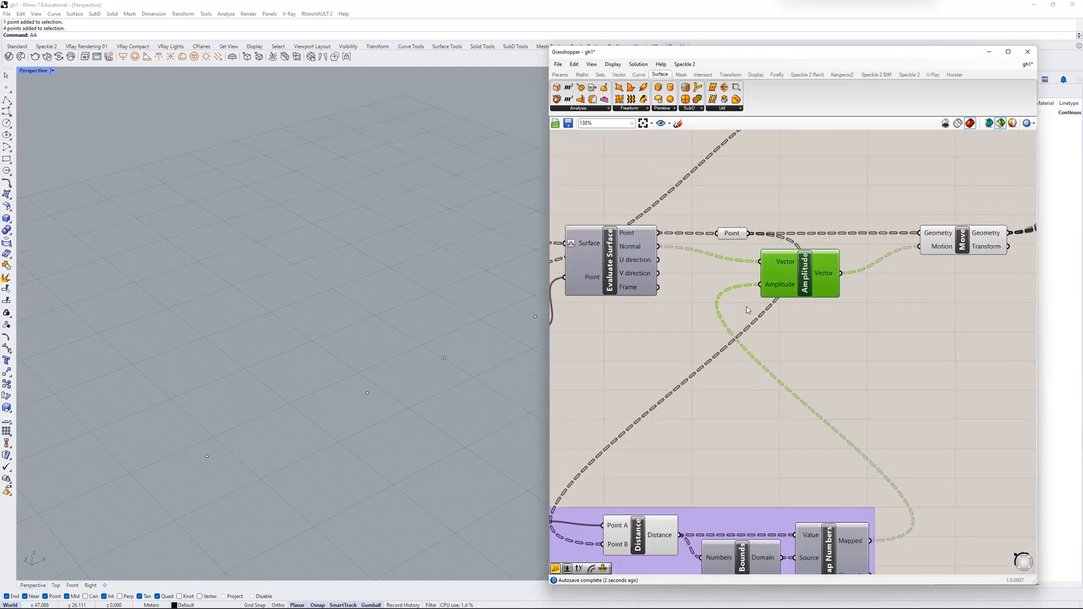
left_click(882, 222)
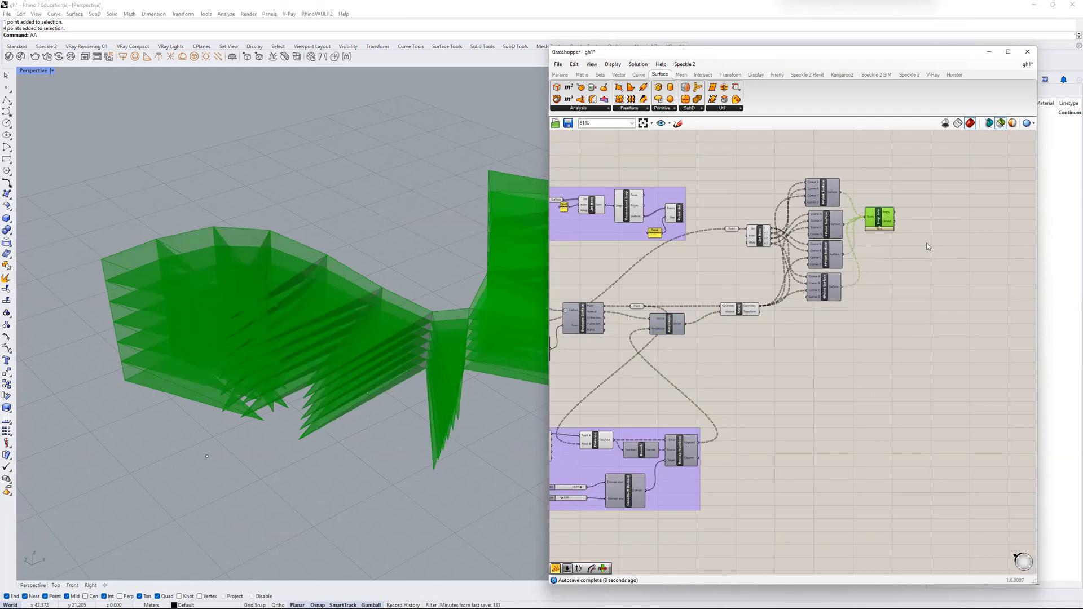
left_click_drag(937, 189, 759, 285)
left_click(882, 221)
right_click_drag(373, 336, 273, 454)
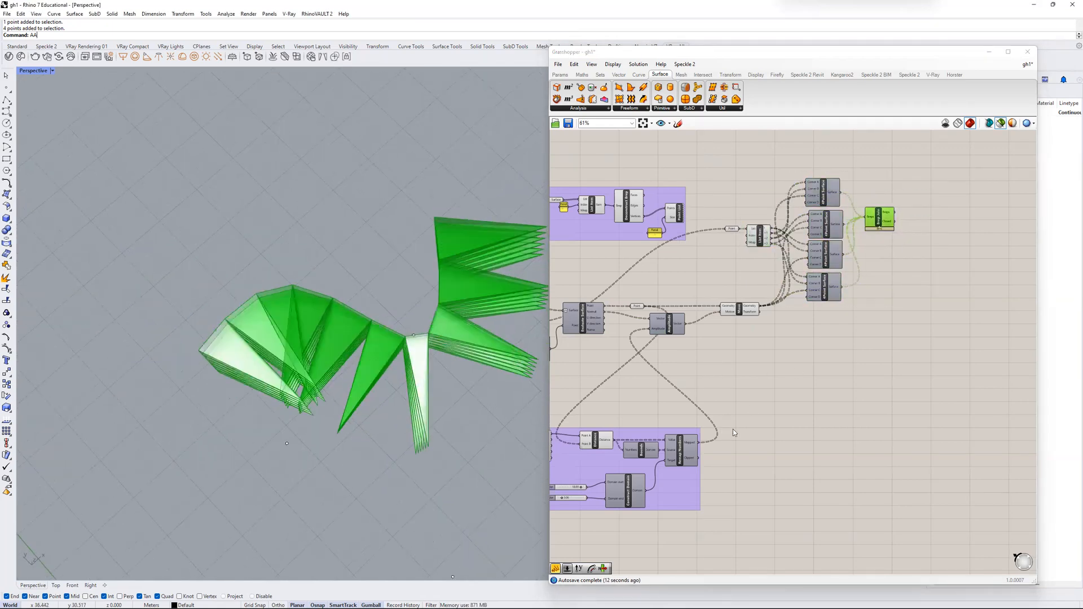
- Try a domain start of 18.00 and preview the resulting Brep Join facade
scroll(776, 420, "down", 2)
scroll(775, 420, "up", 3)
left_click_drag(776, 417, 777, 417)
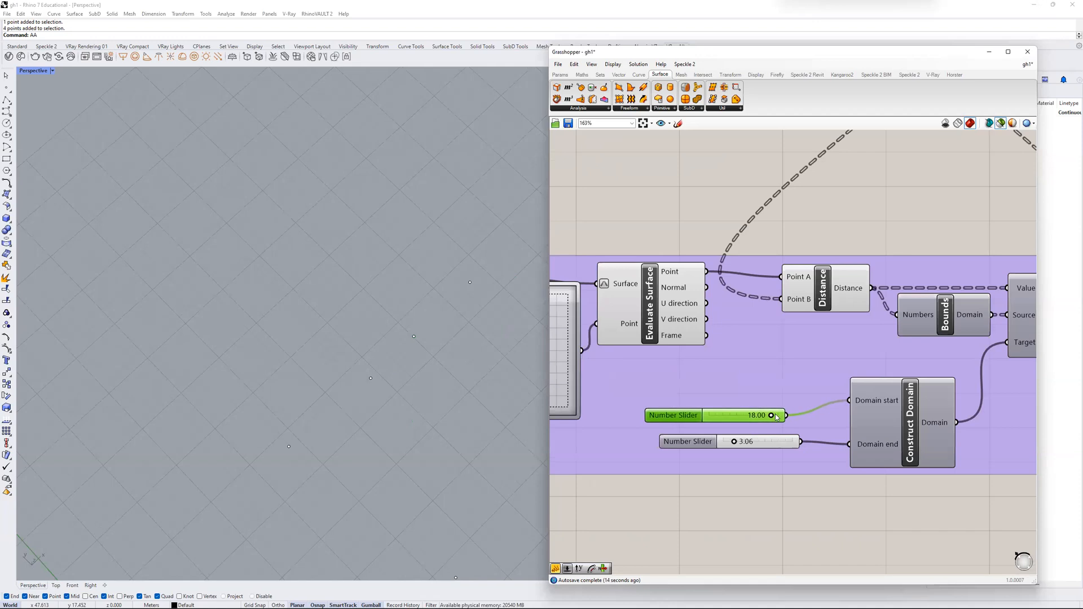
scroll(777, 373, "down", 3)
scroll(777, 373, "up", 3)
left_click(882, 213)
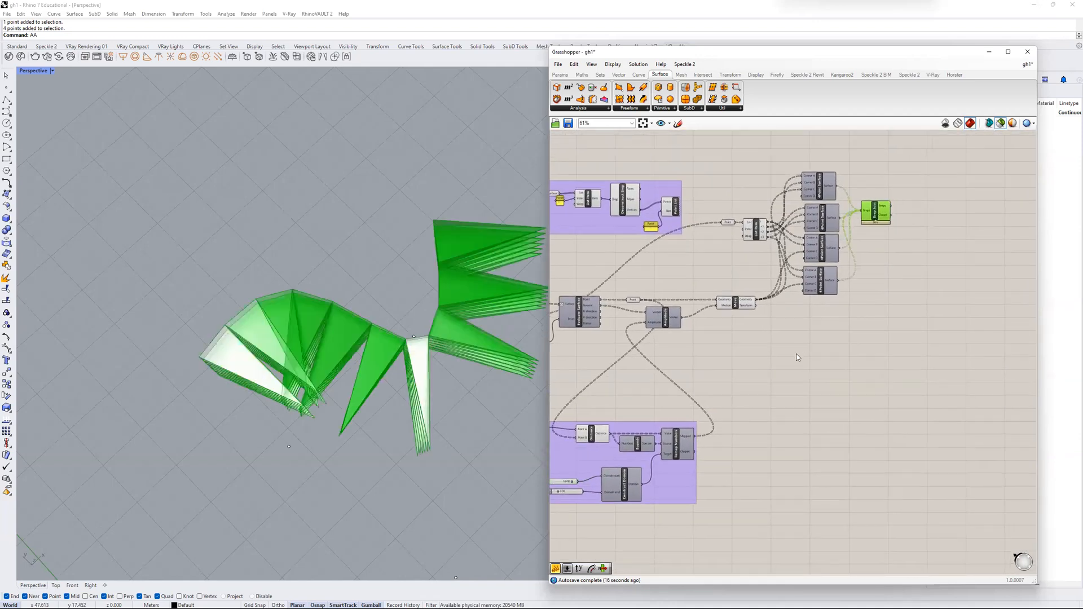
- Set the Construct Domain start to 2.44 and its end to 4.42 with the Brep Join facade previewed
scroll(667, 445, "up", 2)
scroll(668, 443, "up", 4)
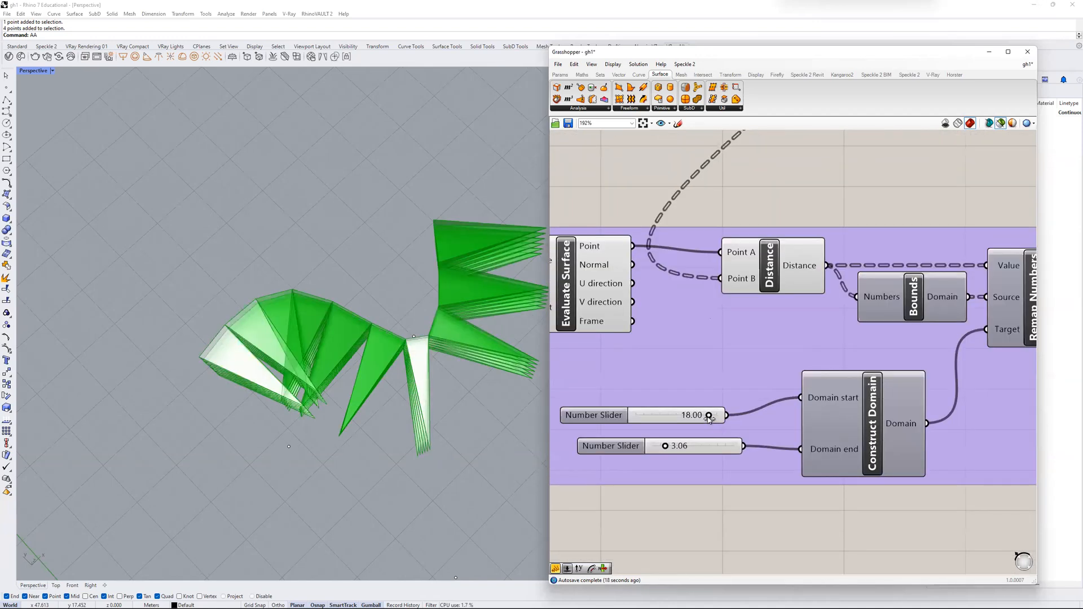
left_click_drag(709, 415, 671, 445)
scroll(670, 438, "down", 8)
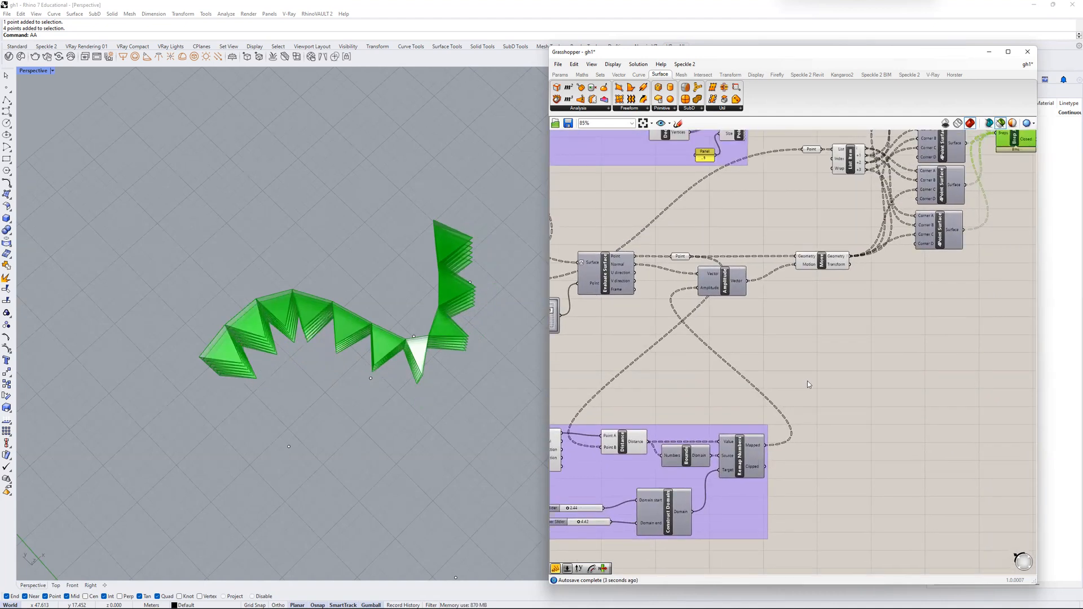
scroll(902, 271, "up", 4)
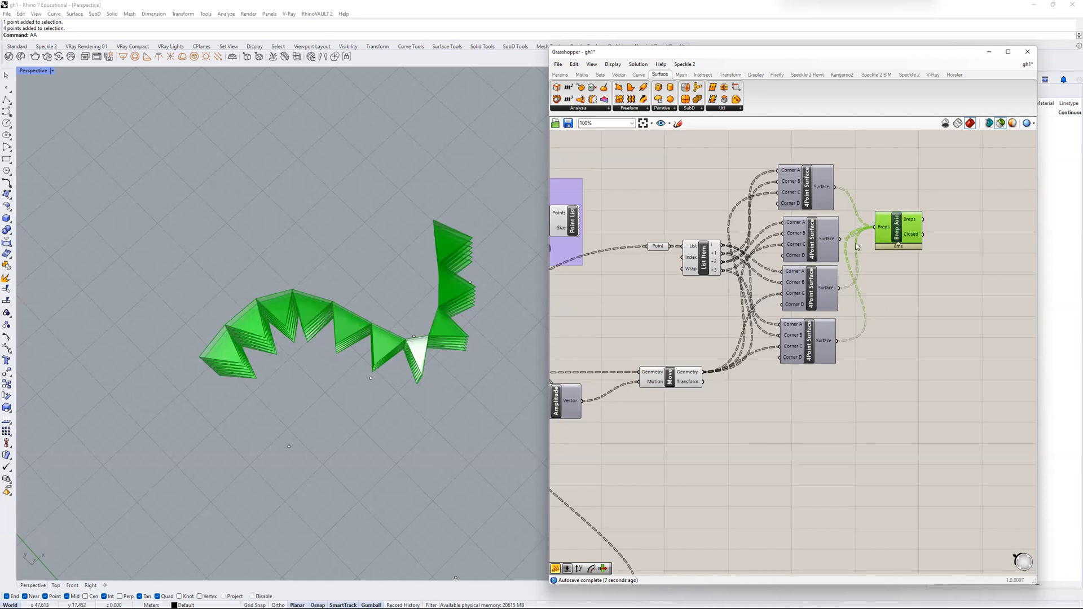
scroll(857, 247, "down", 3)
scroll(738, 367, "up", 3)
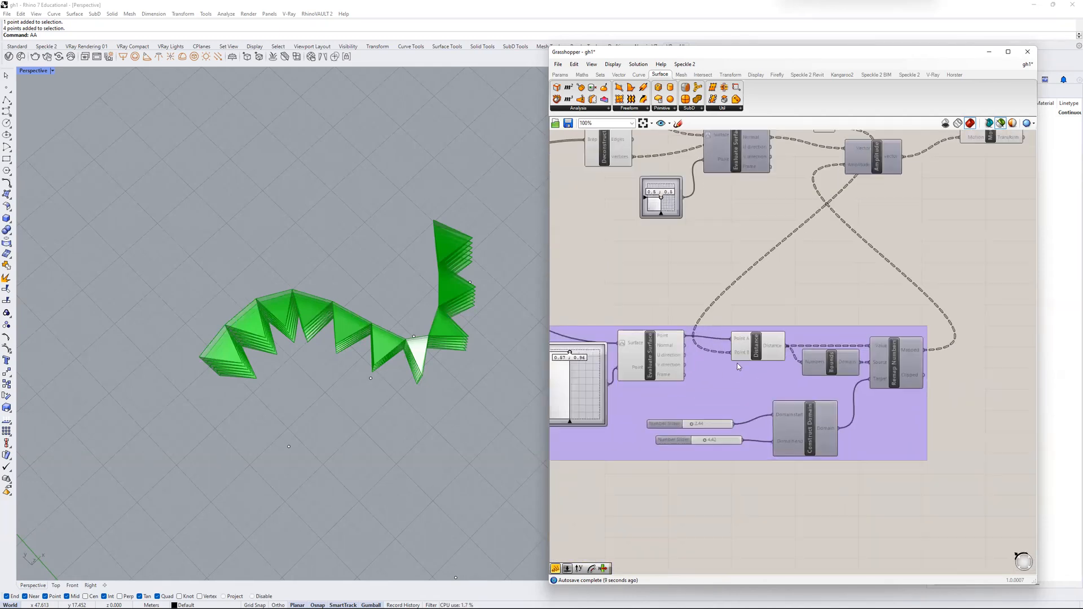
- Deselect the Brep Join and close the Grasshopper window to return to the Rhino viewport
mouse_move(743, 351)
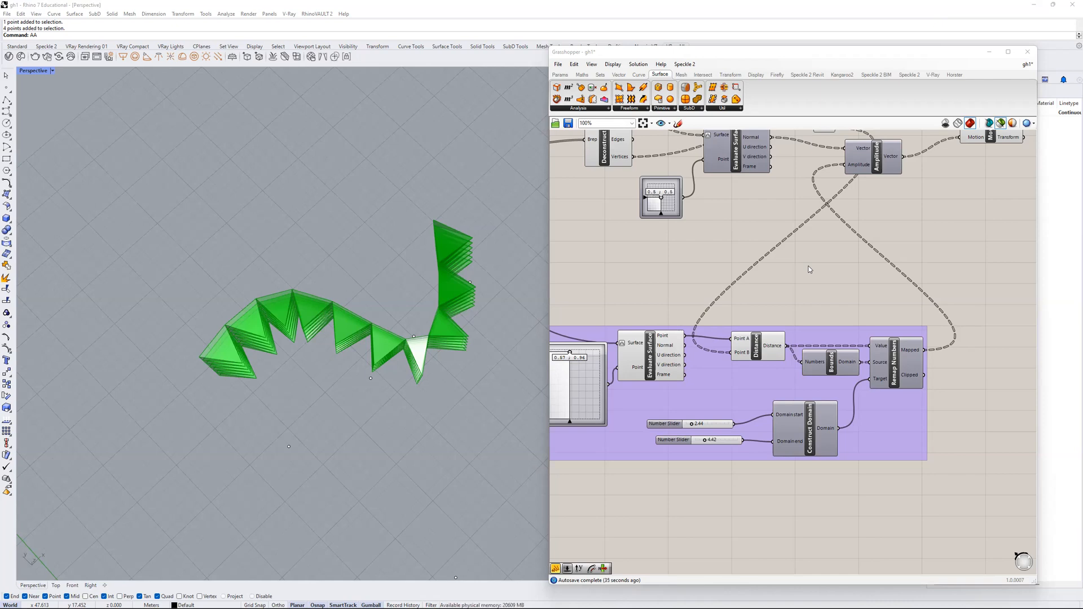
mouse_move(987, 599)
left_click(949, 174)
left_click(1027, 52)
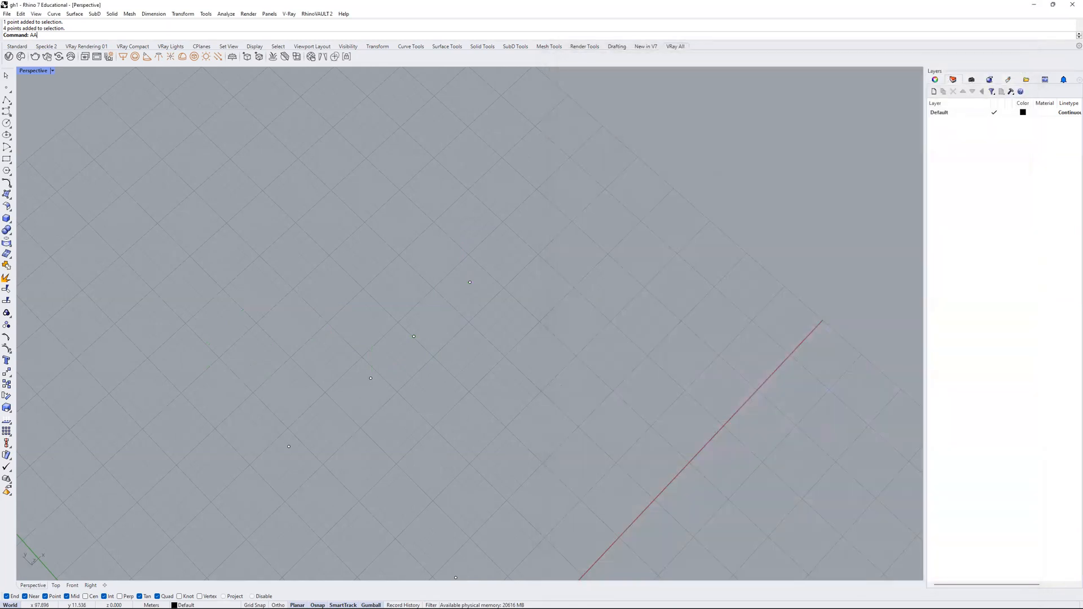